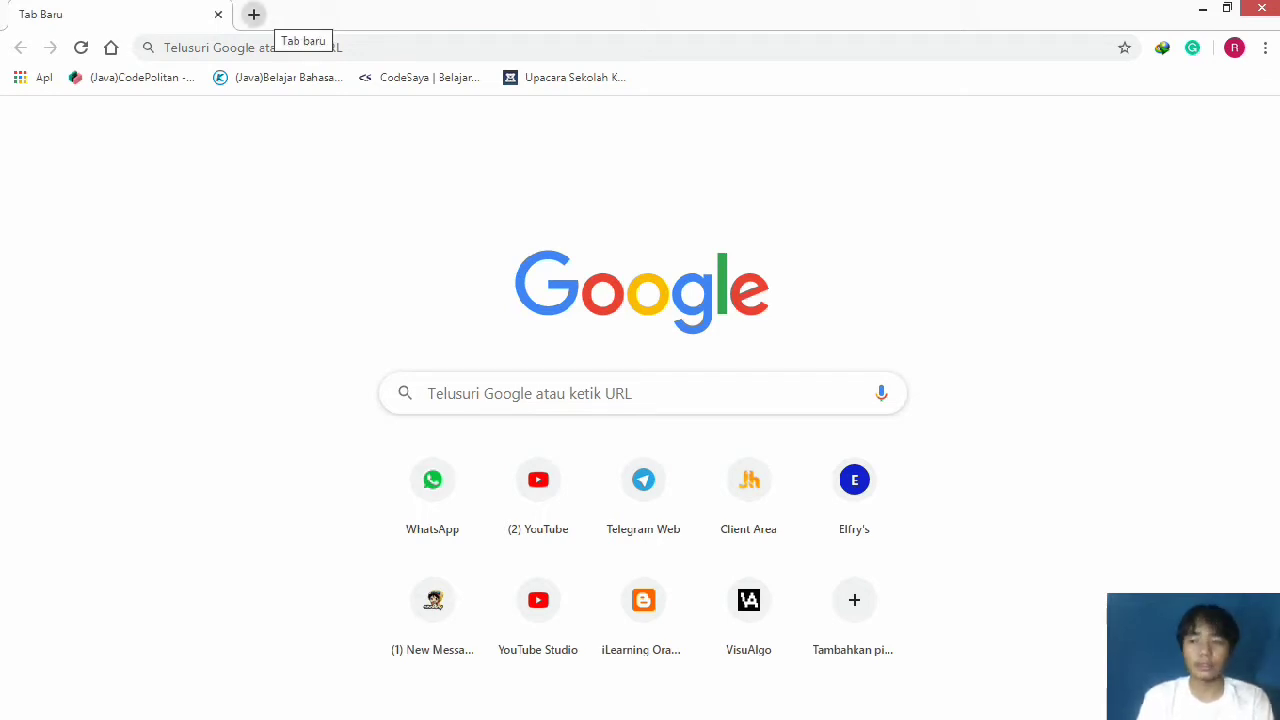
Step: Open an additional browser tab and search Google for "covid19" in the first tab
left_click(254, 14)
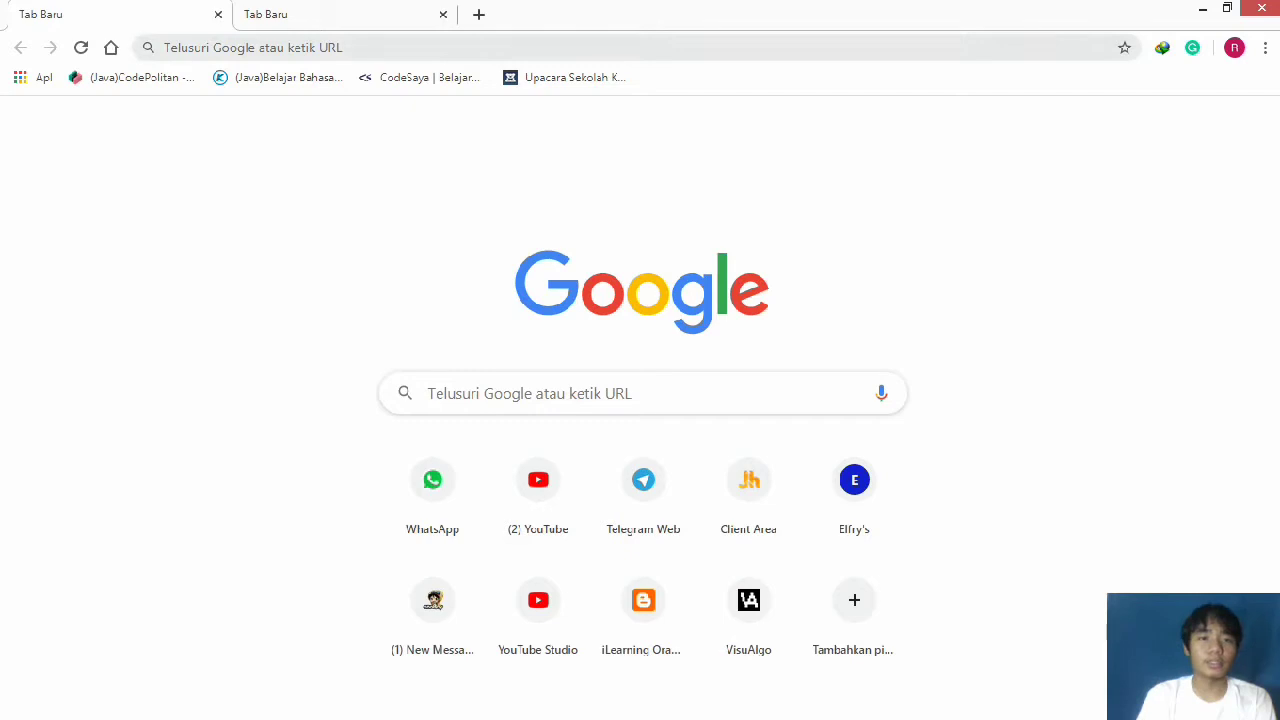
left_click(166, 47)
type("kawal")
key("BackSpace")
key("BackSpace")
key("BackSpace")
key("BackSpace")
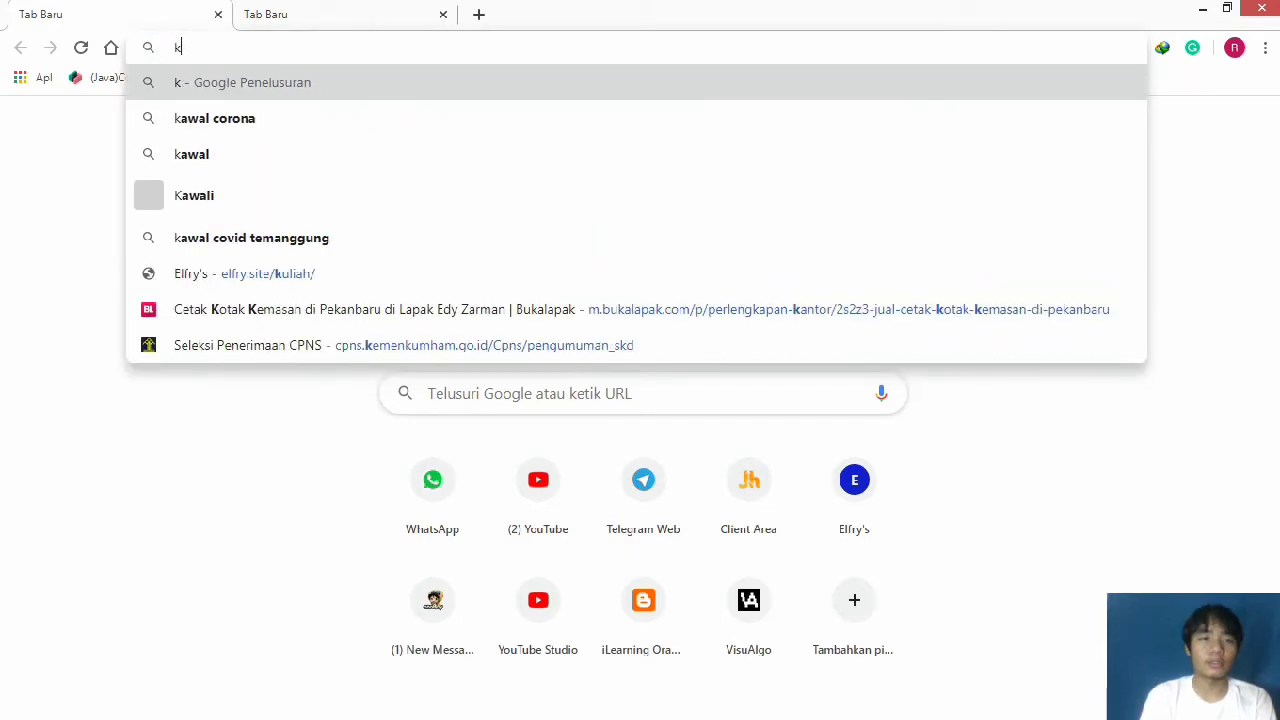
key("BackSpace")
type("covi")
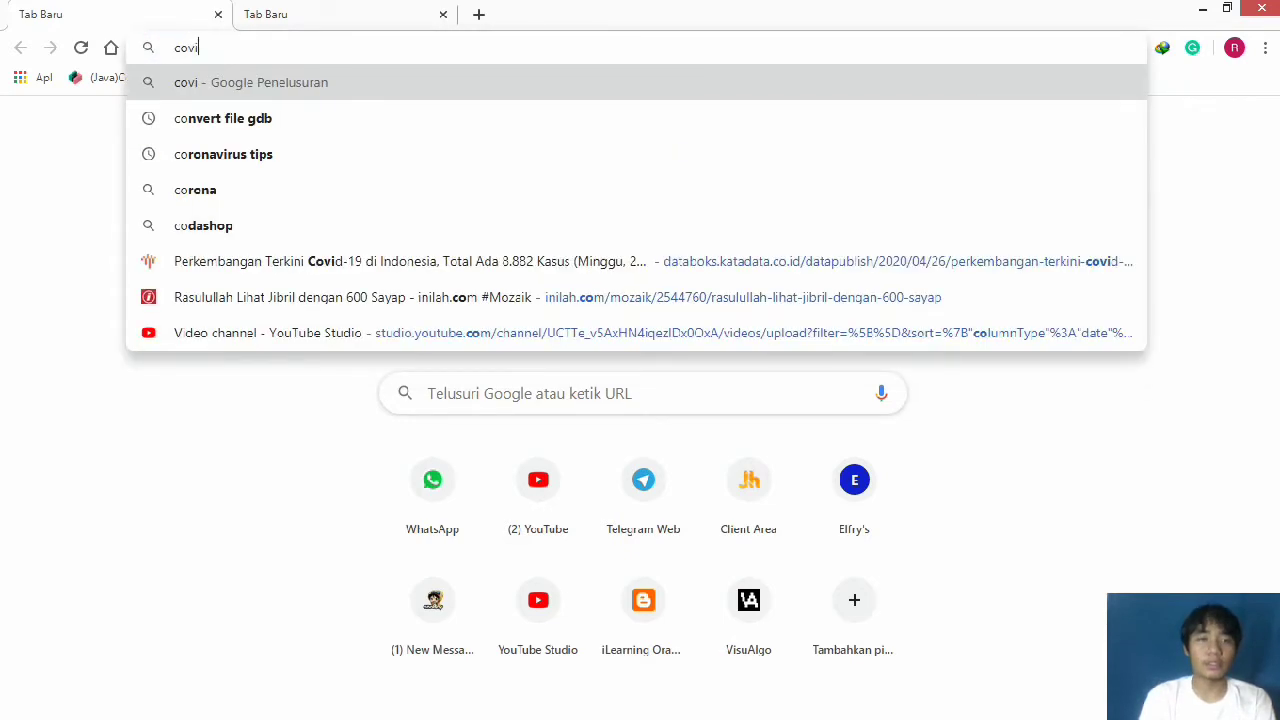
type("d19")
key("Return")
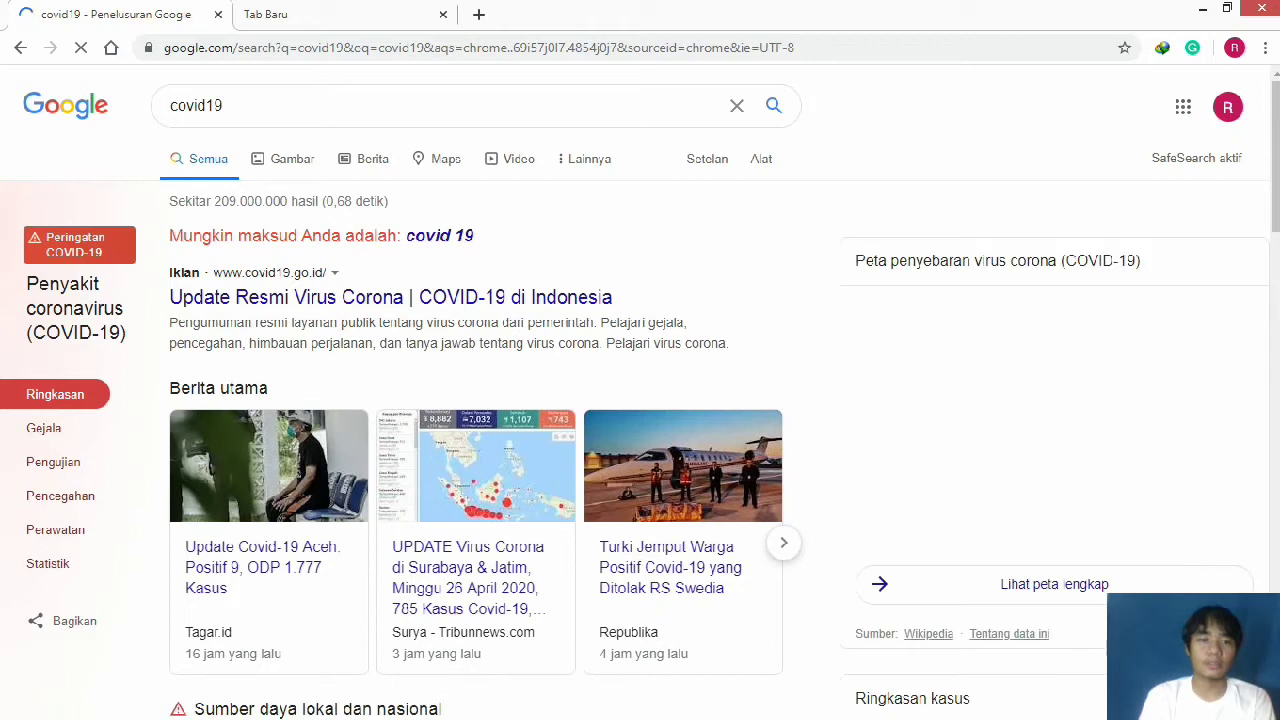
Step: Look through the covid19 search results for the Kawal COVID-19 site and open kawalcovid19.id
scroll(640, 400, "down", 1)
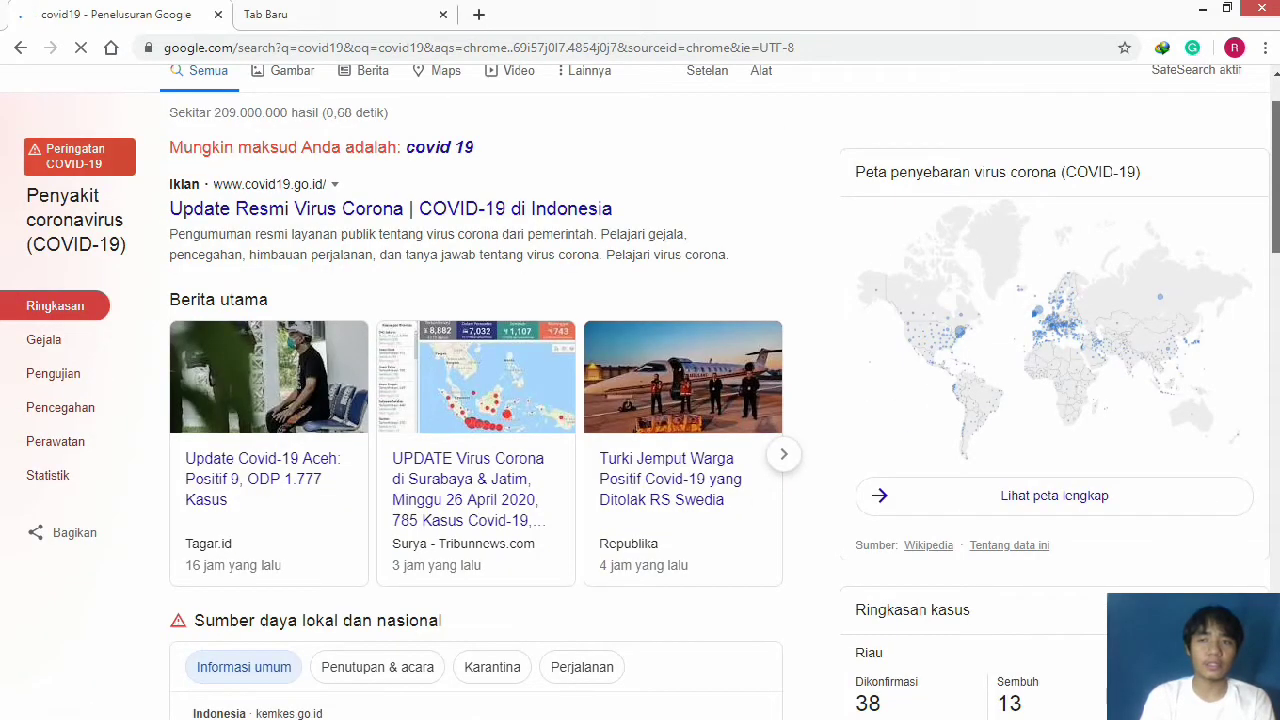
scroll(640, 400, "down", 2)
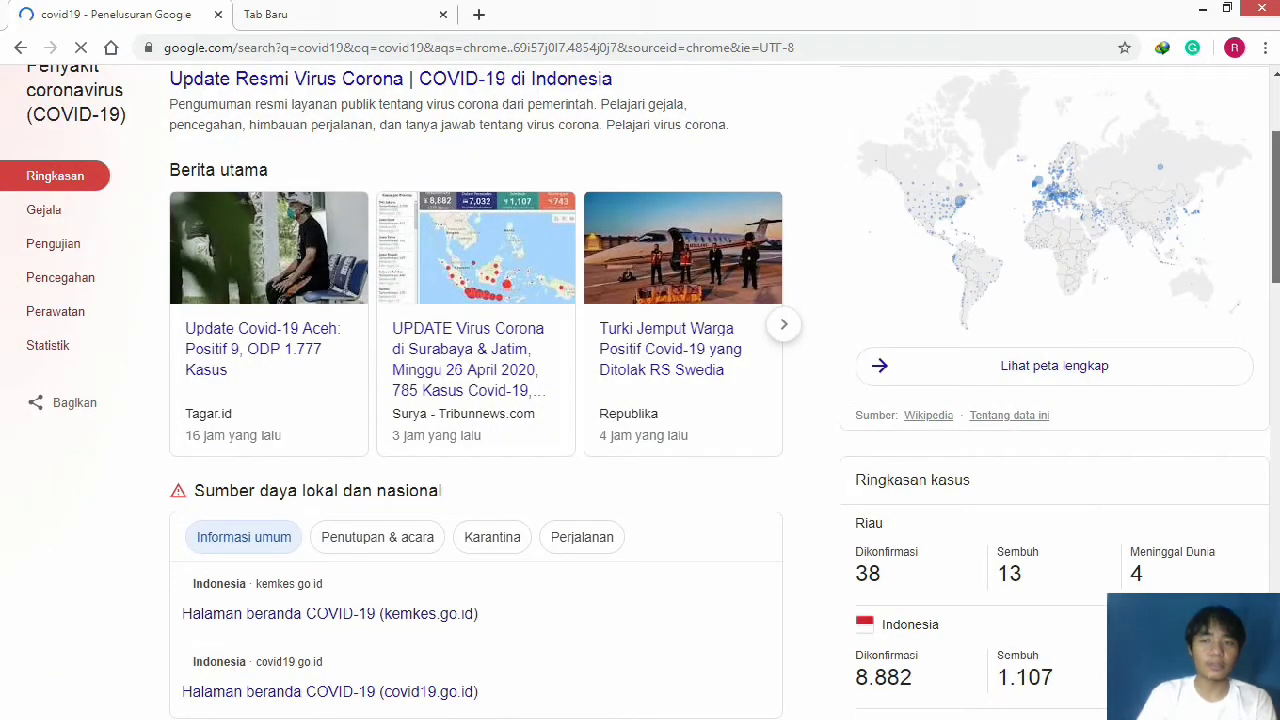
scroll(640, 400, "down", 1)
scroll(640, 400, "down", 2)
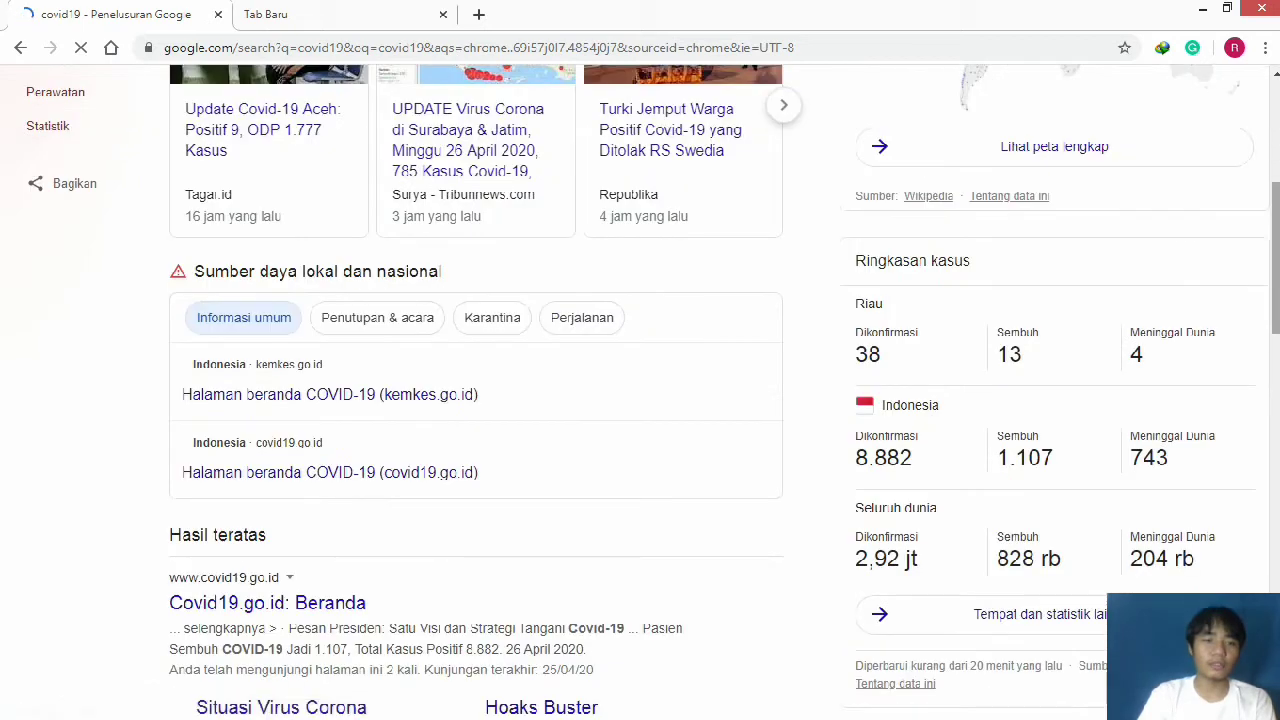
scroll(640, 400, "down", 3)
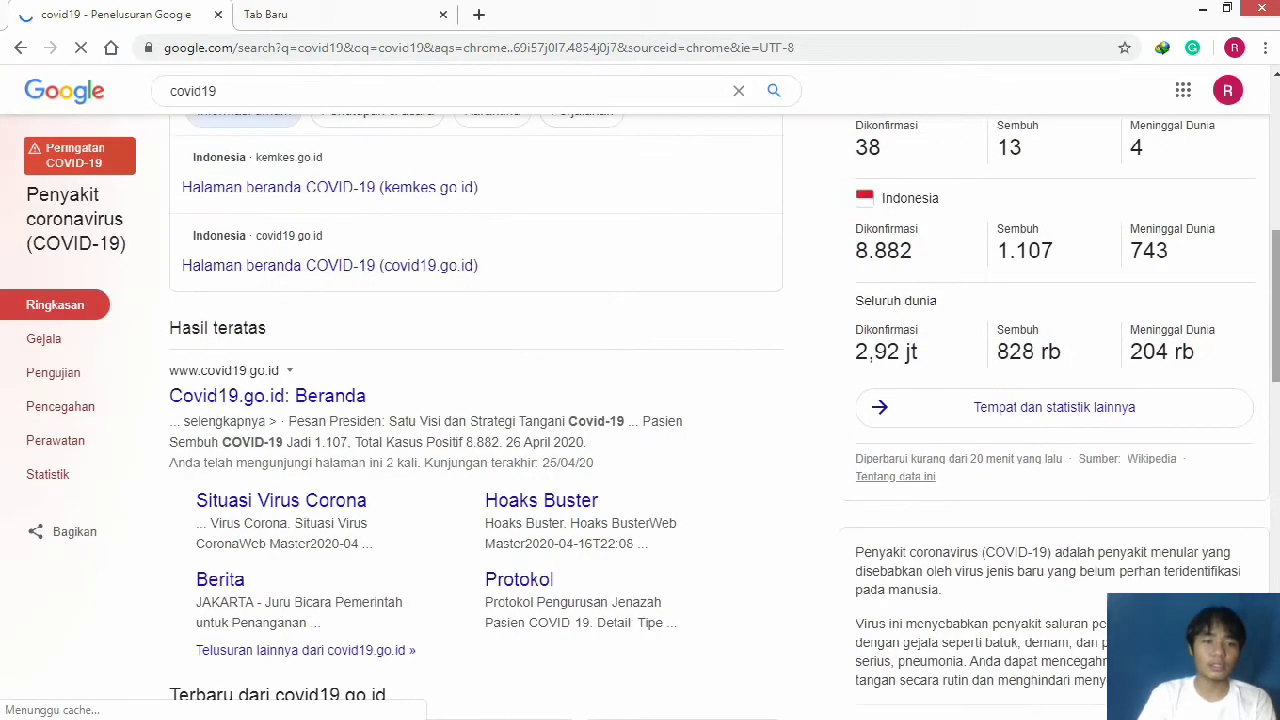
scroll(640, 400, "down", 7)
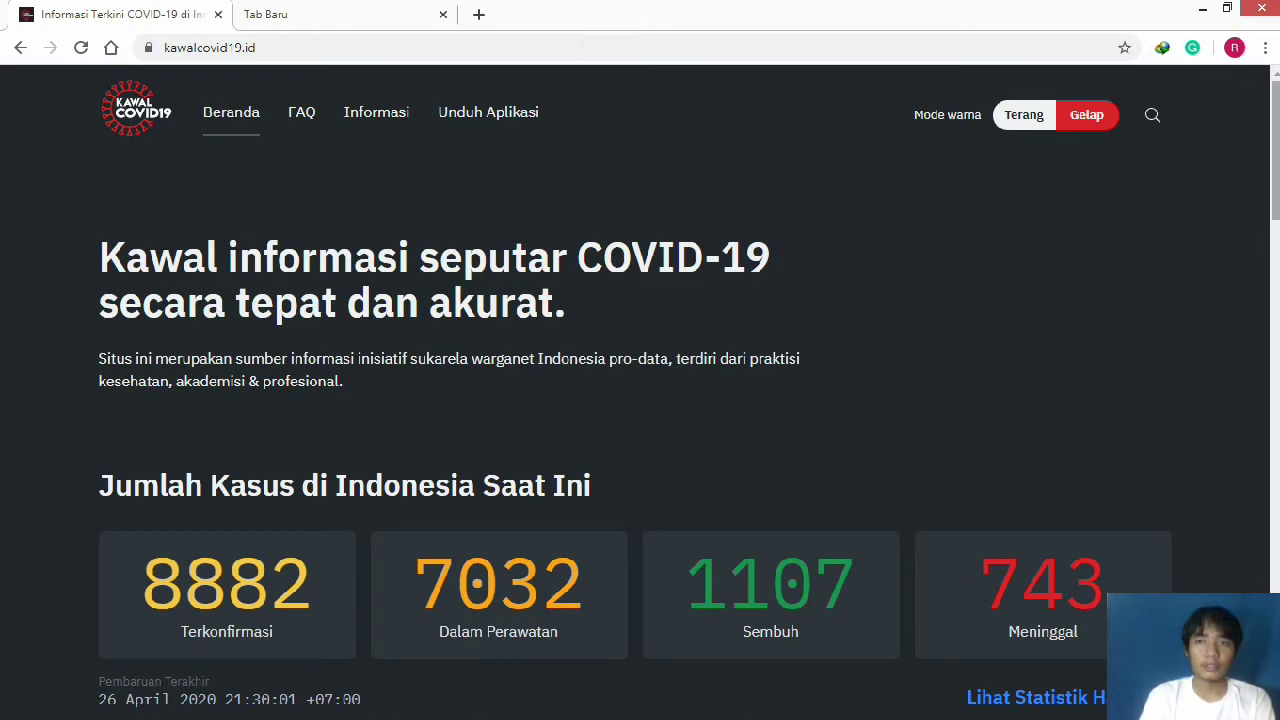
Step: Open the daily statistics dashboard from the Indonesian case totals on kawalcovid19.id, and close the other browser tabs
scroll(635, 390, "down", 7)
scroll(635, 390, "down", 4)
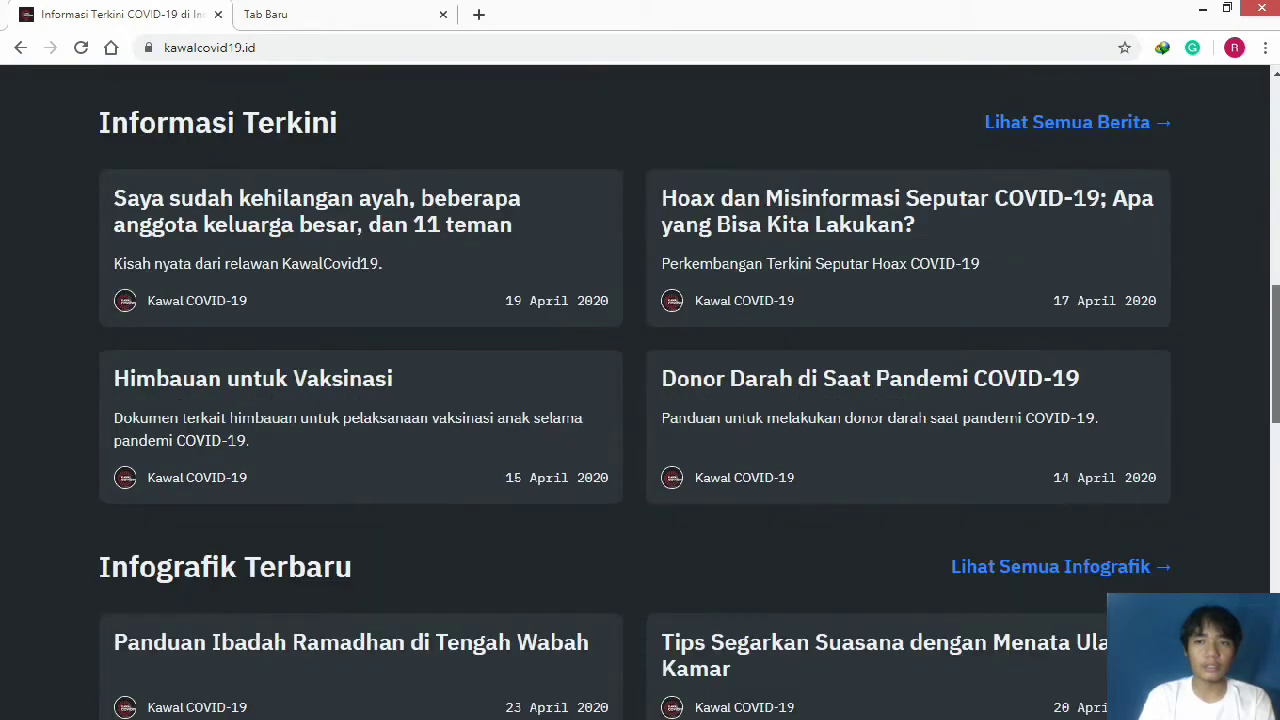
left_click_drag(1275, 374, 1275, 270)
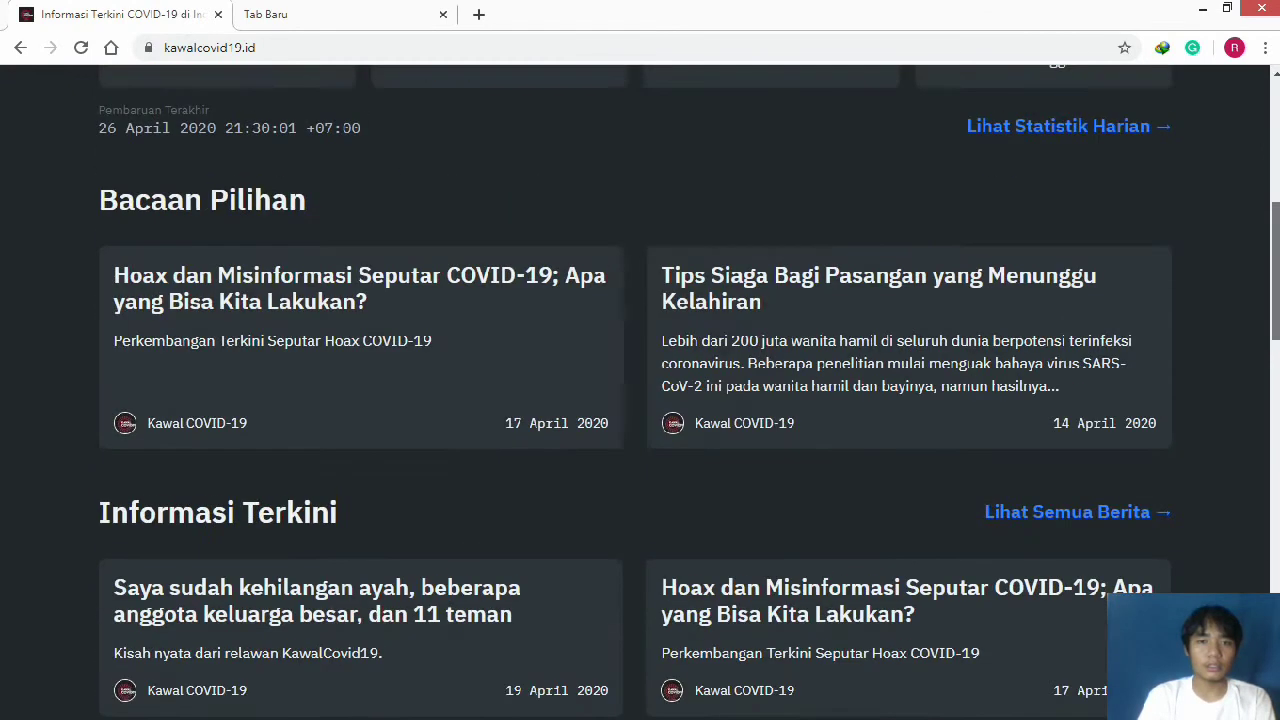
key("Page_Up")
scroll(640, 390, "down", 3)
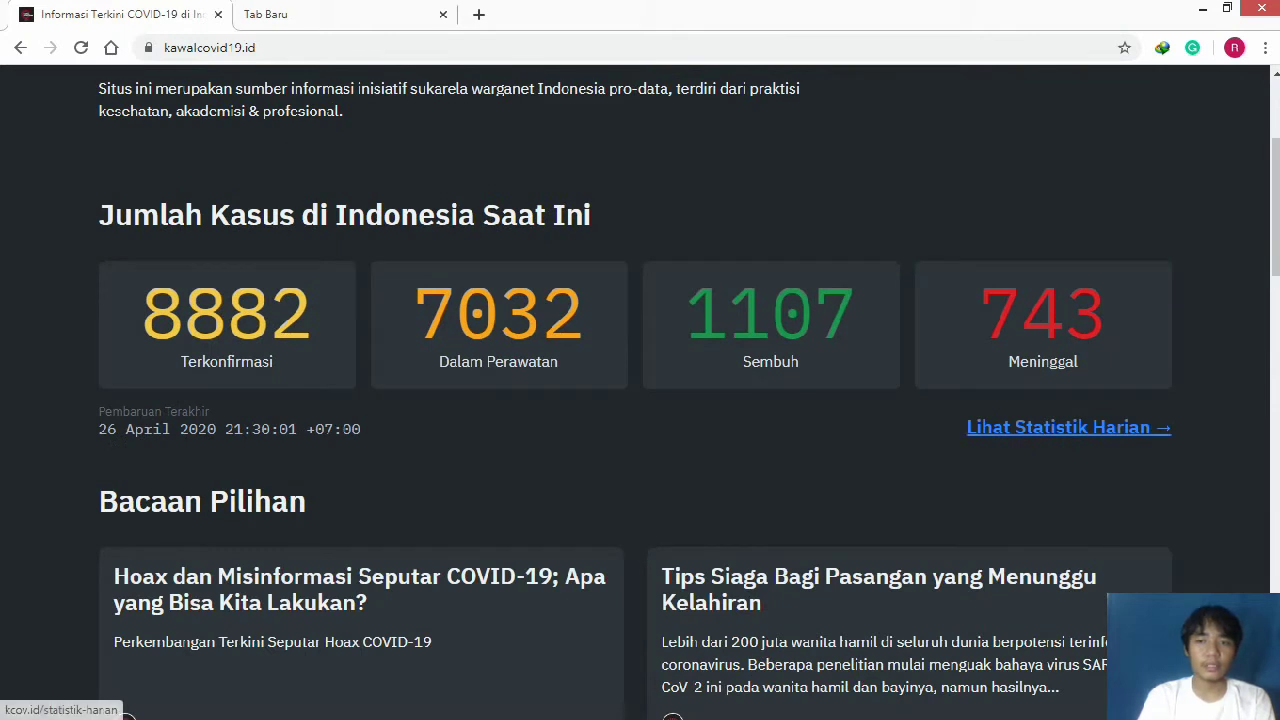
left_click(1068, 427)
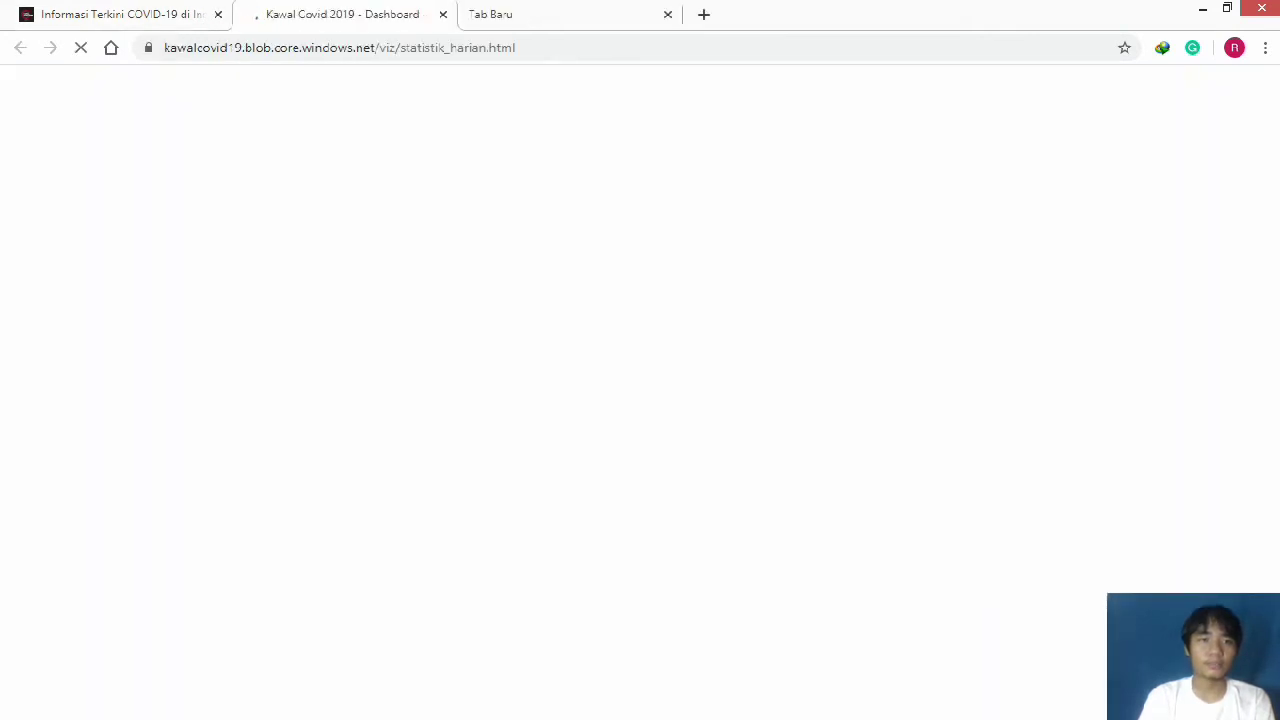
left_click(218, 14)
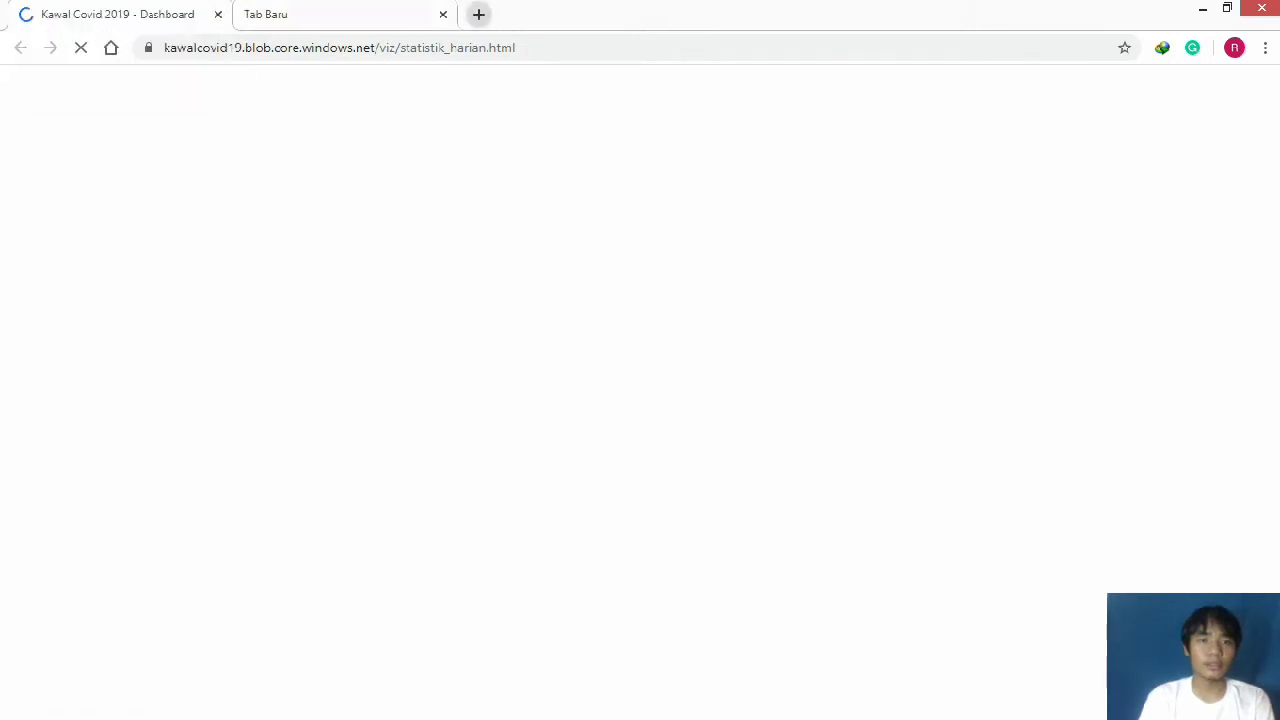
left_click(443, 14)
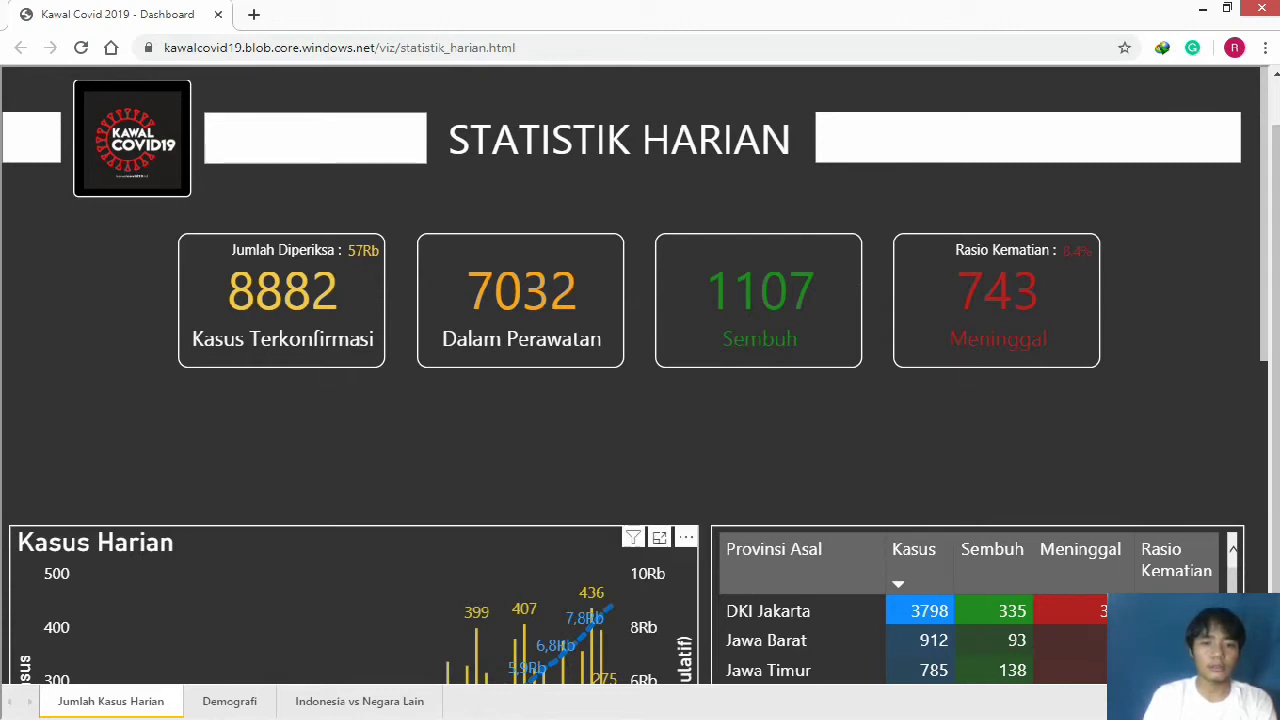
Step: Display the Kasus Harian chart on the daily statistics dashboard as a table
left_click(686, 537)
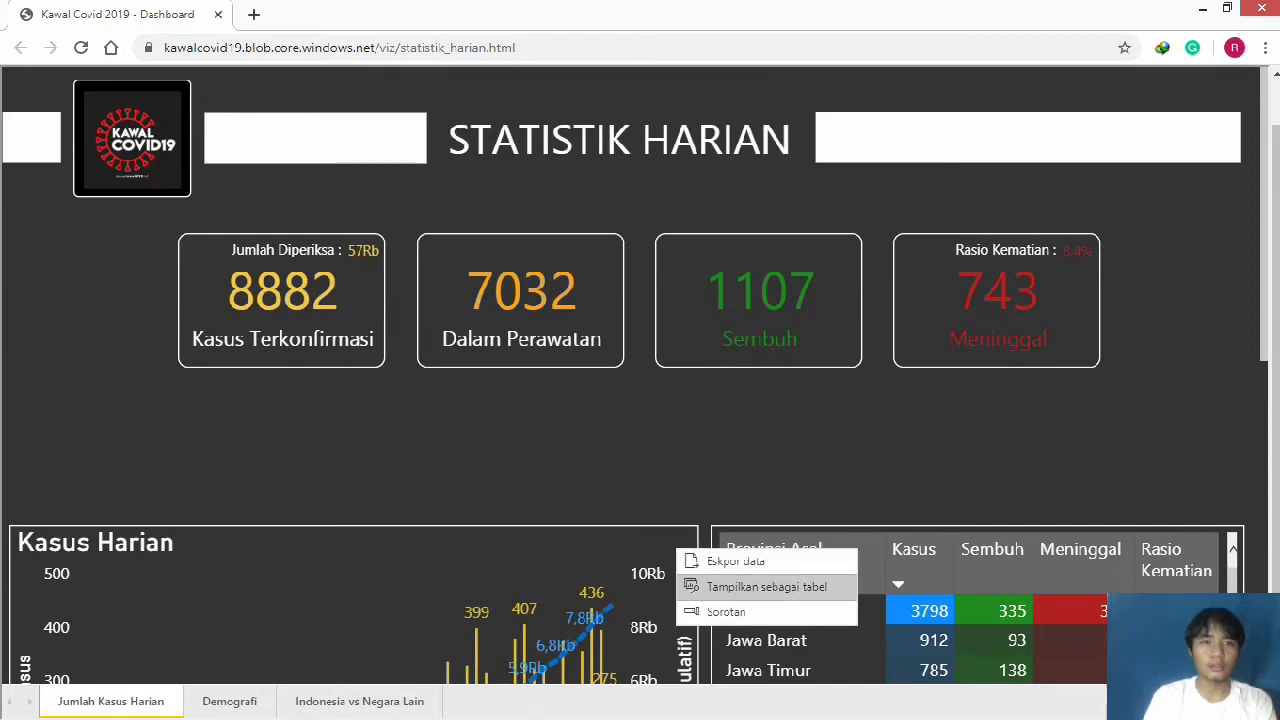
left_click(767, 587)
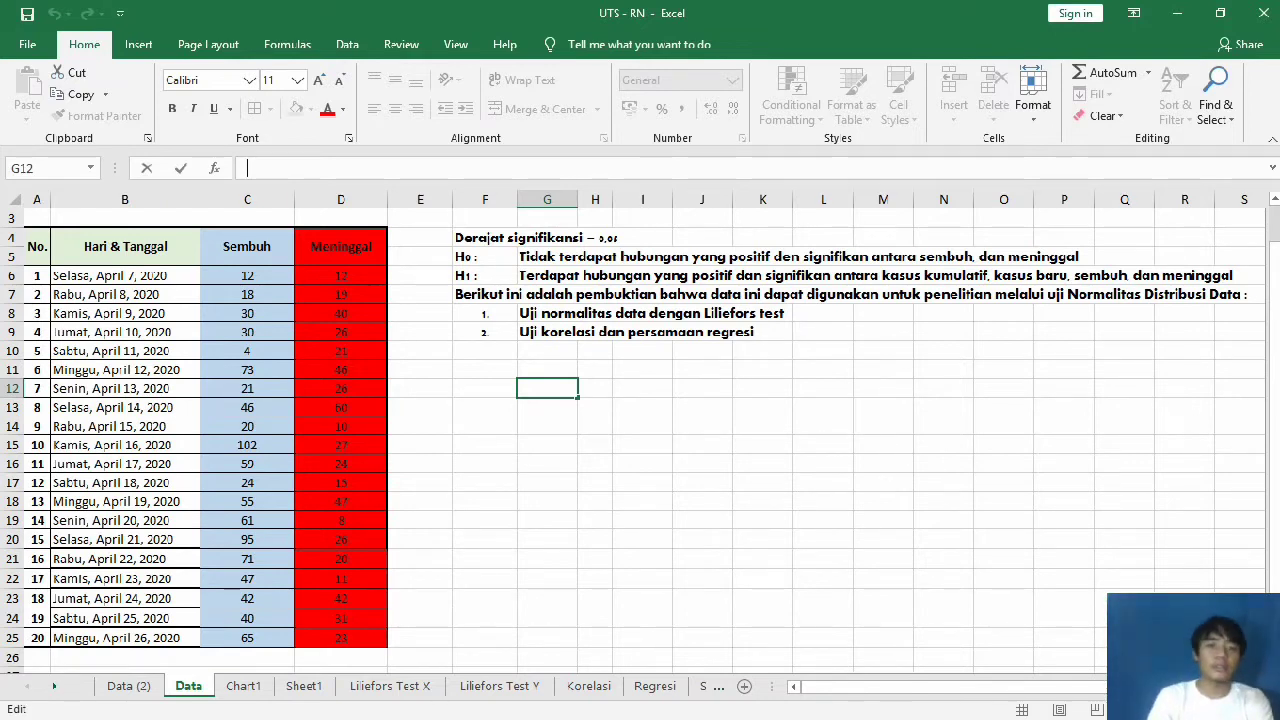
Step: Switch to the UTS - RN workbook in Excel, review the Sembuh and Meninggal columns on the Data sheet, and view the Liliefors Test X sheet
left_click(642, 425)
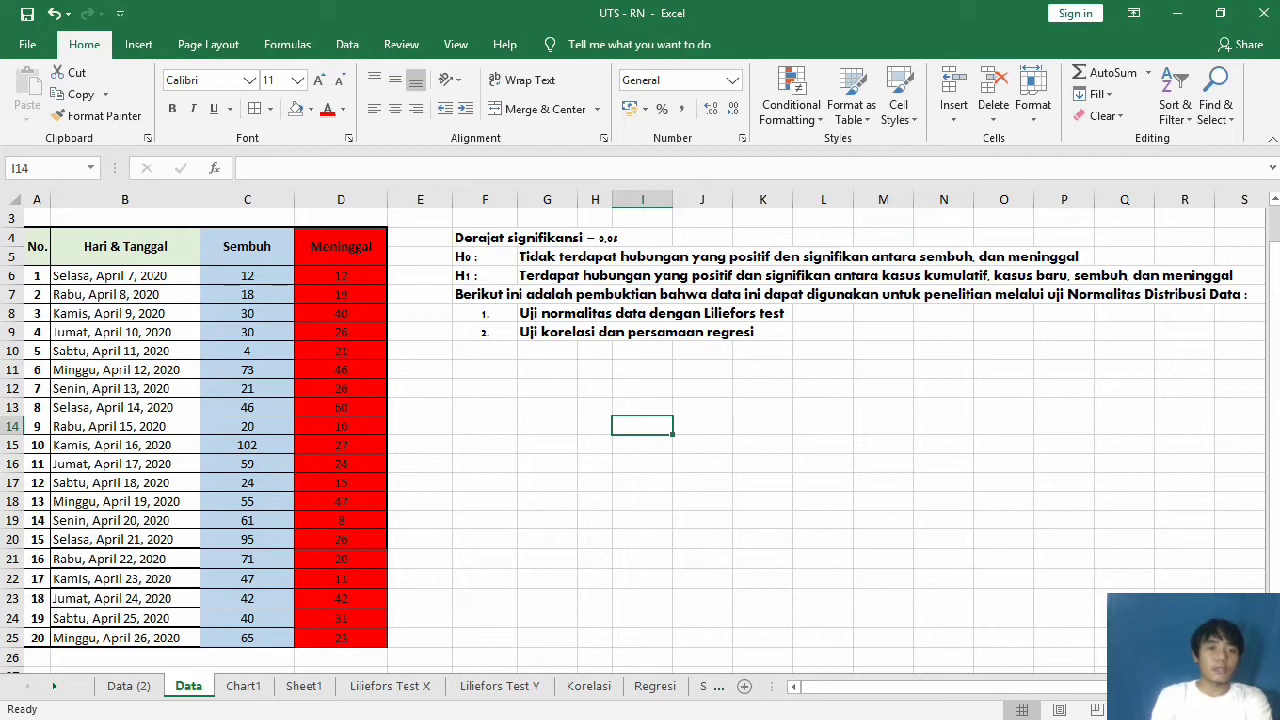
left_click_drag(247, 246, 340, 638)
left_click(595, 539)
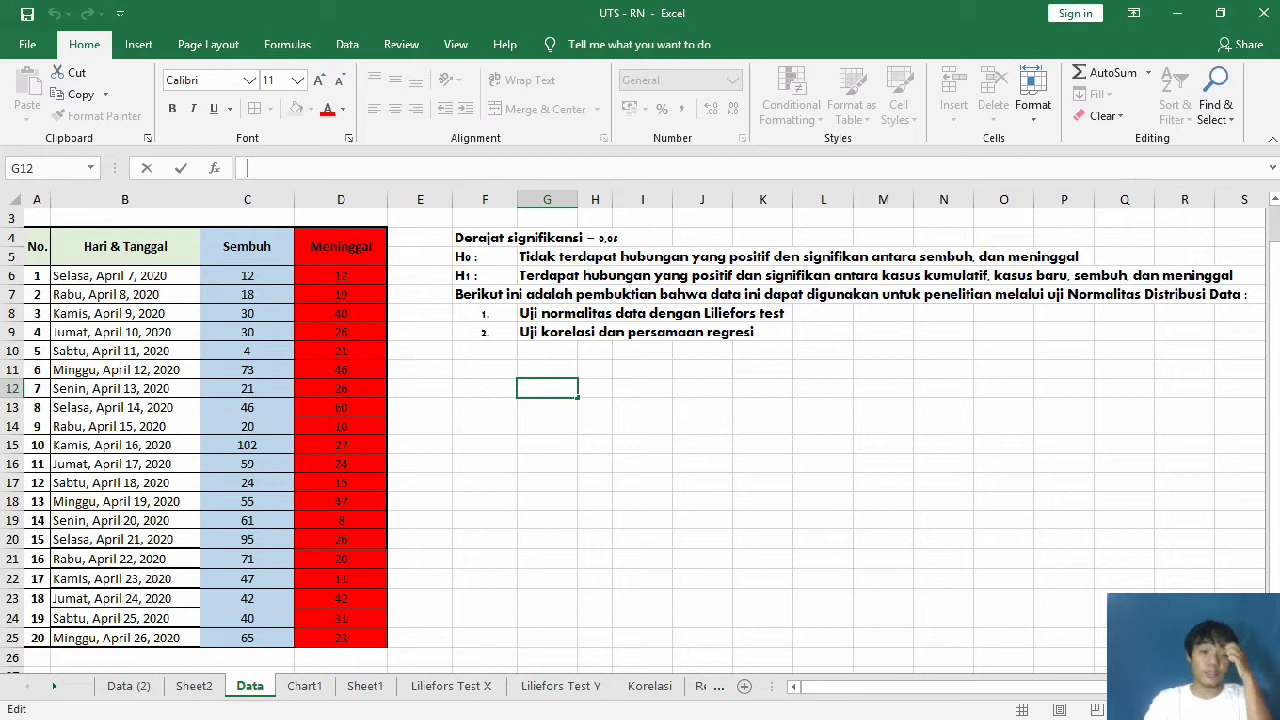
left_click(450, 686)
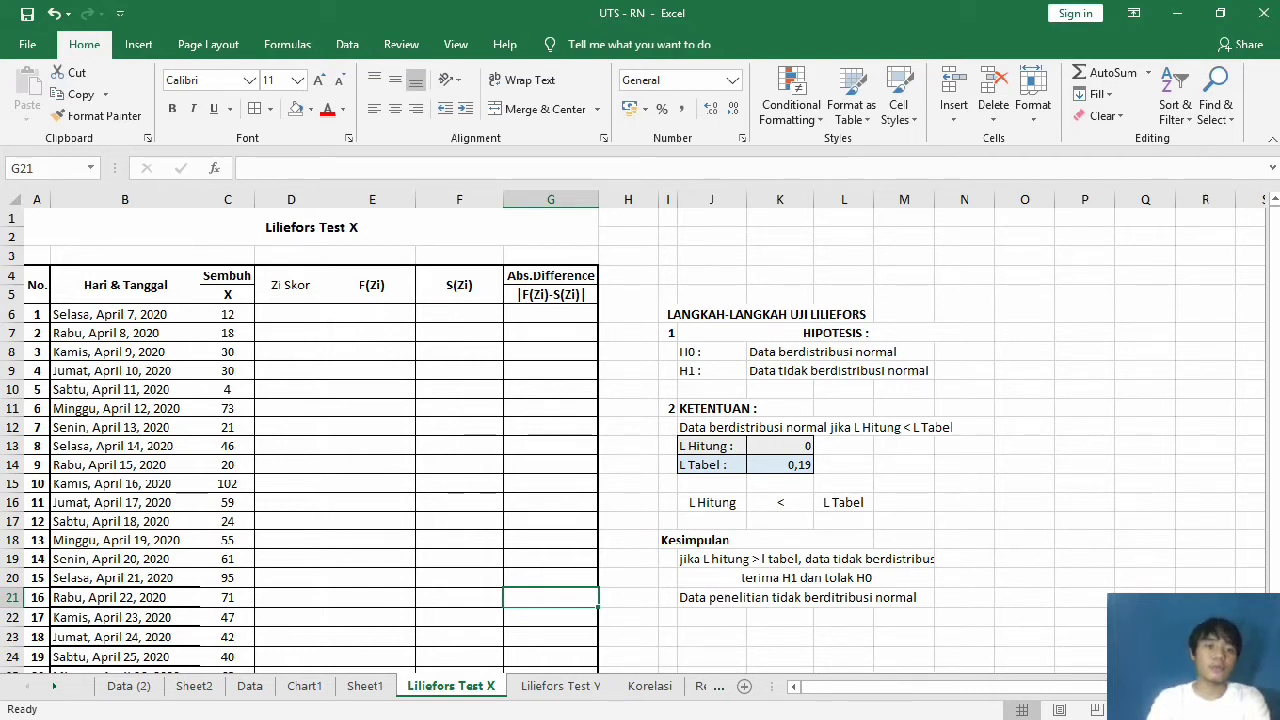
mouse_move(1274, 420)
left_mouse_down()
mouse_move(1274, 444)
mouse_move(1274, 420)
left_mouse_up()
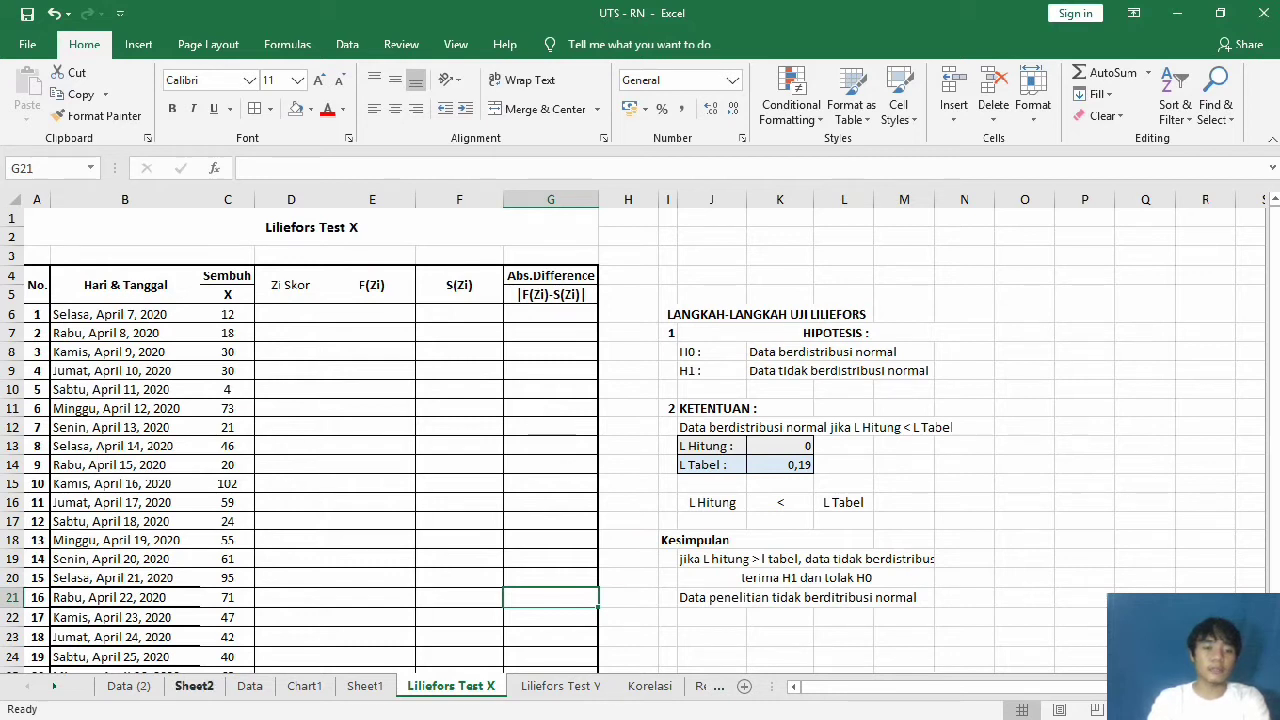
left_click(250, 686)
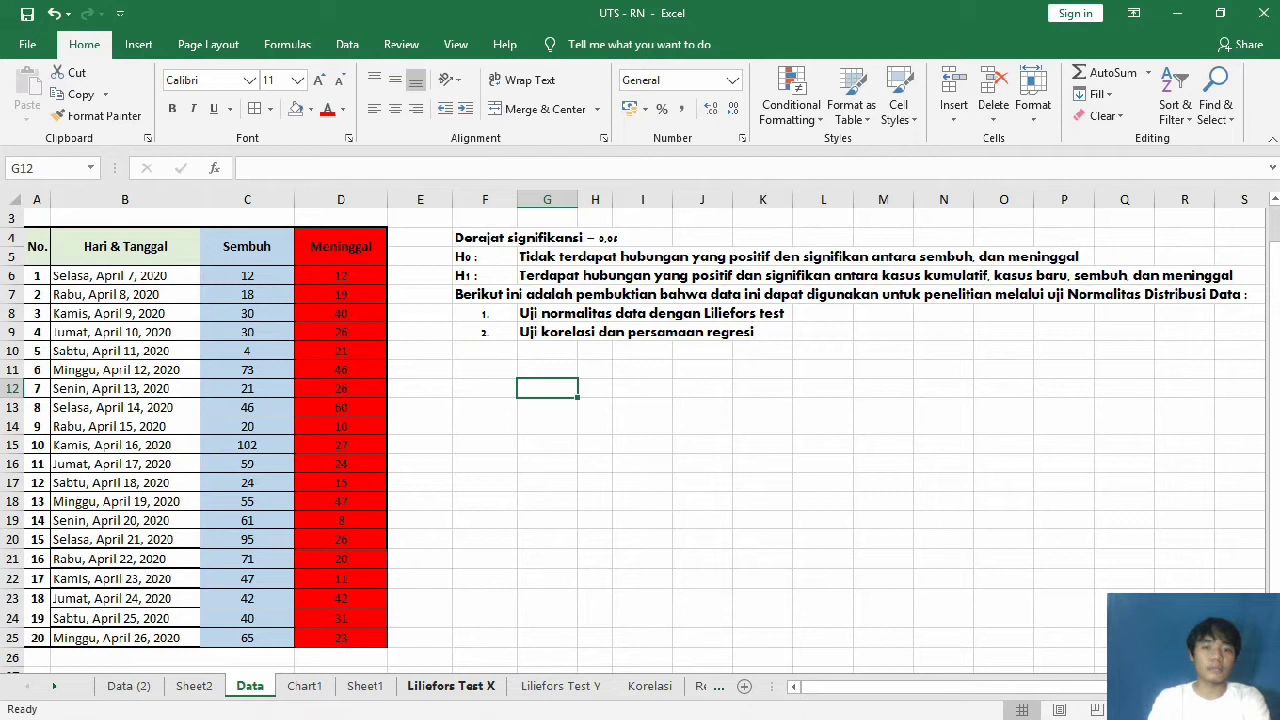
left_click(451, 686)
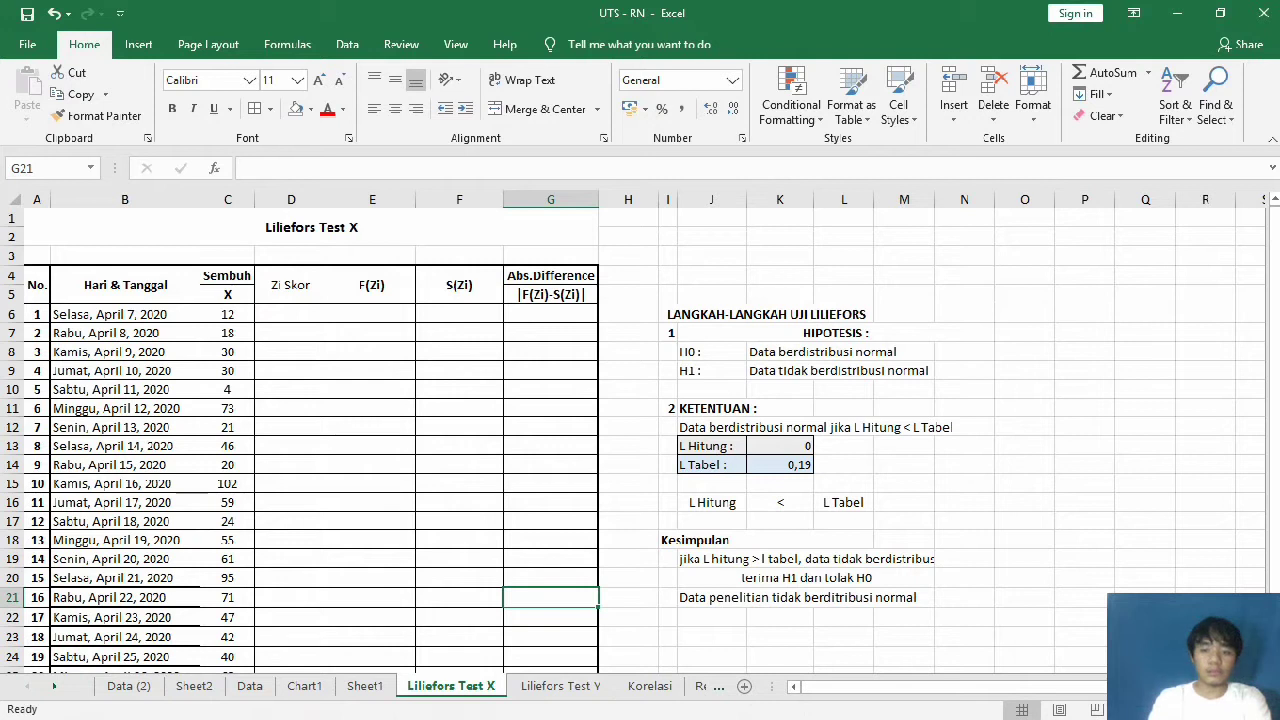
Step: Clear the AVERAGE formula in C27 and the STDEV formula in C28 on the Liliefors Test X sheet
scroll(636, 435, "down", 1)
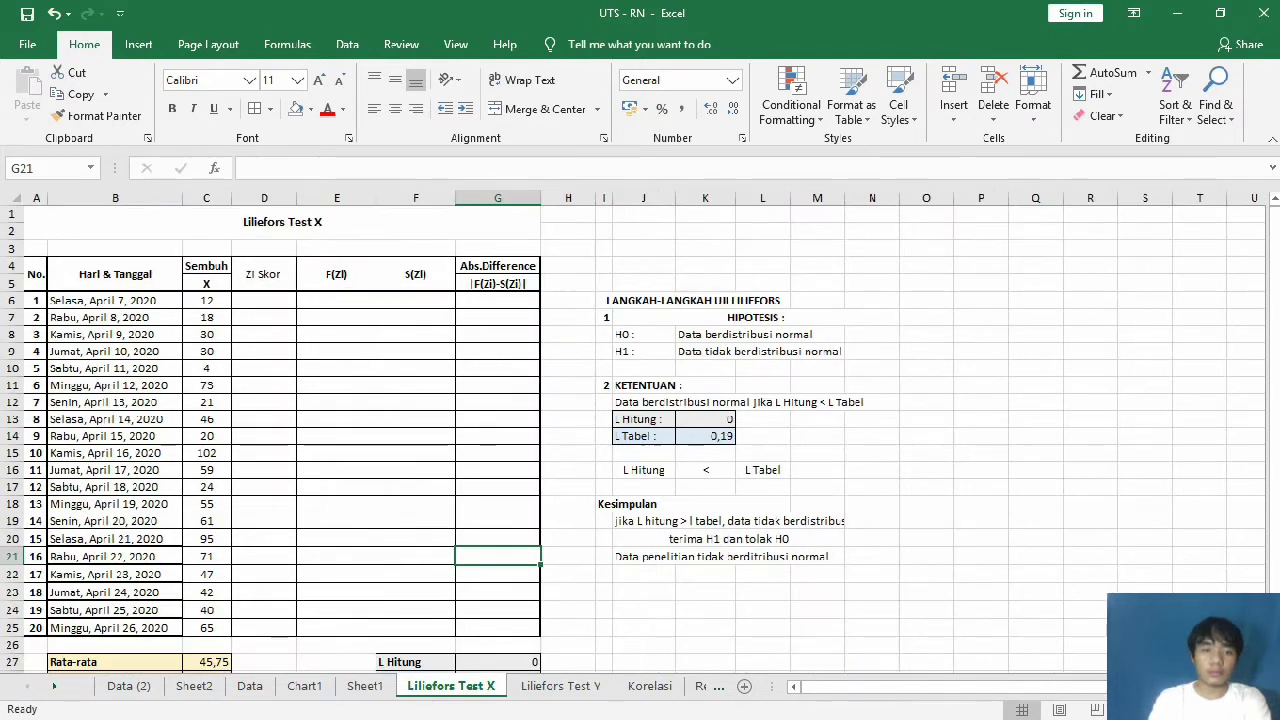
left_click(206, 661)
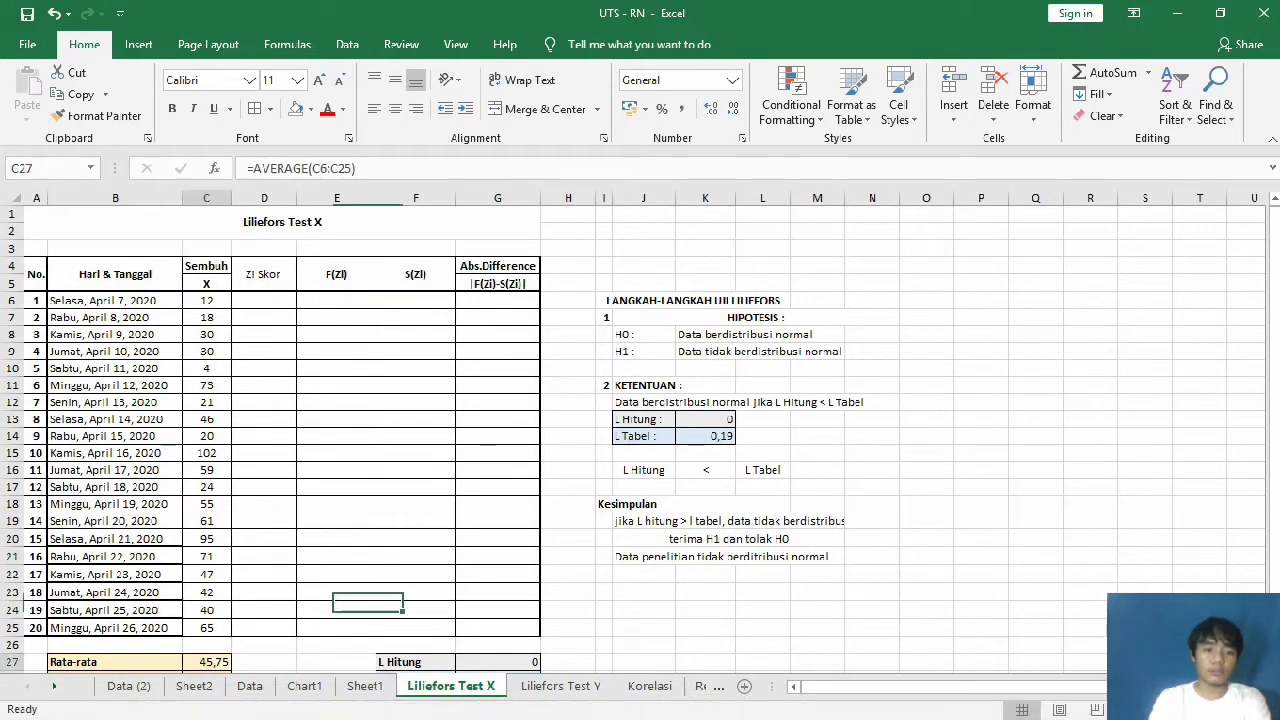
left_click_drag(357, 168, 226, 168)
key("BackSpace")
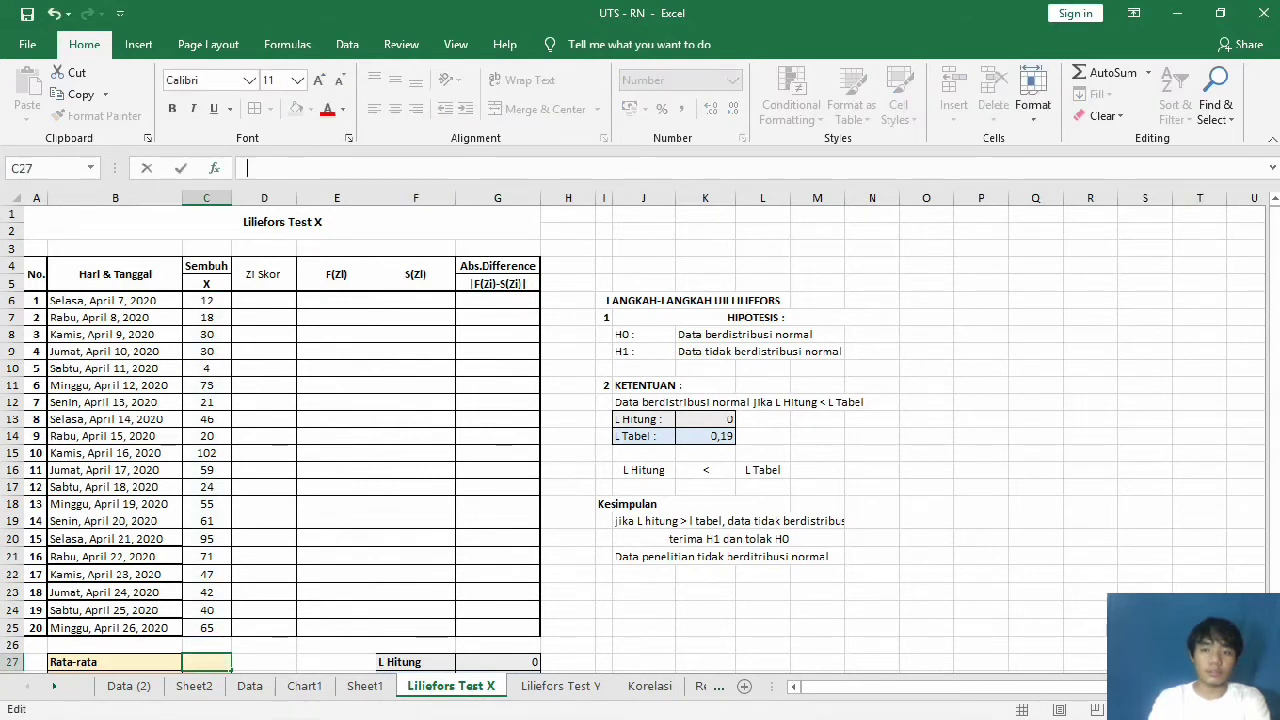
left_click_drag(1274, 340, 1274, 357)
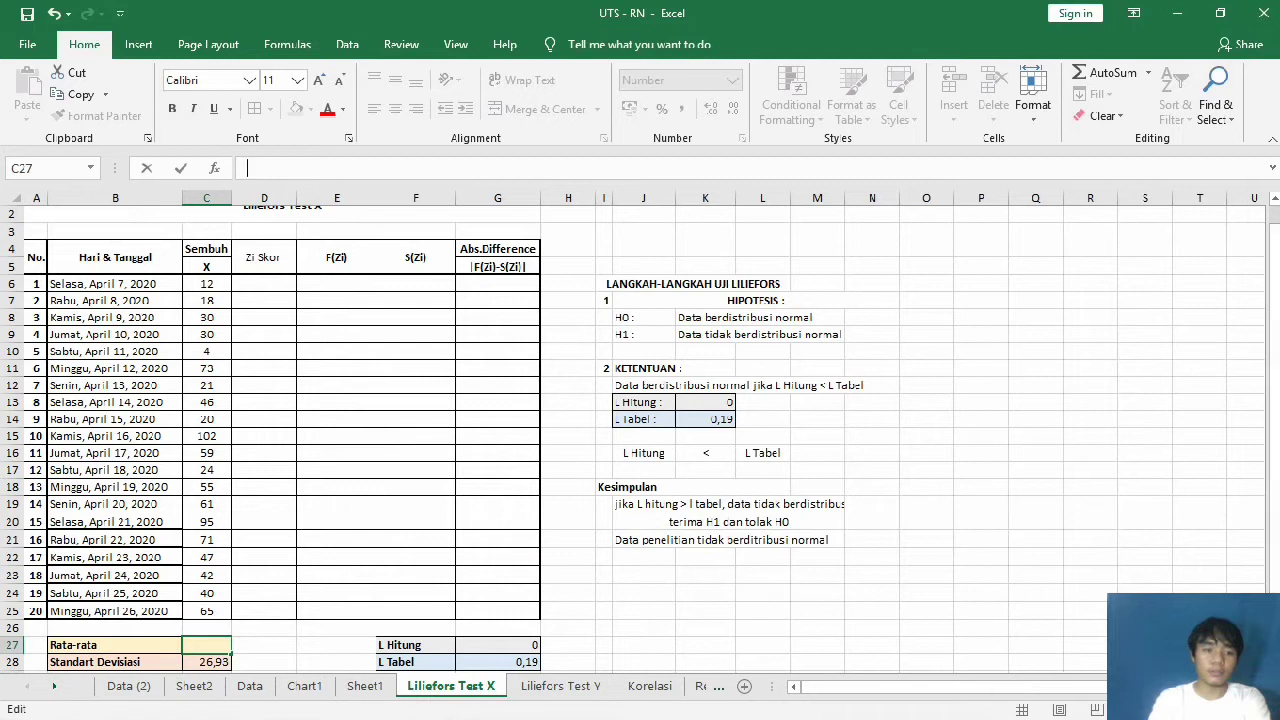
left_click(206, 661)
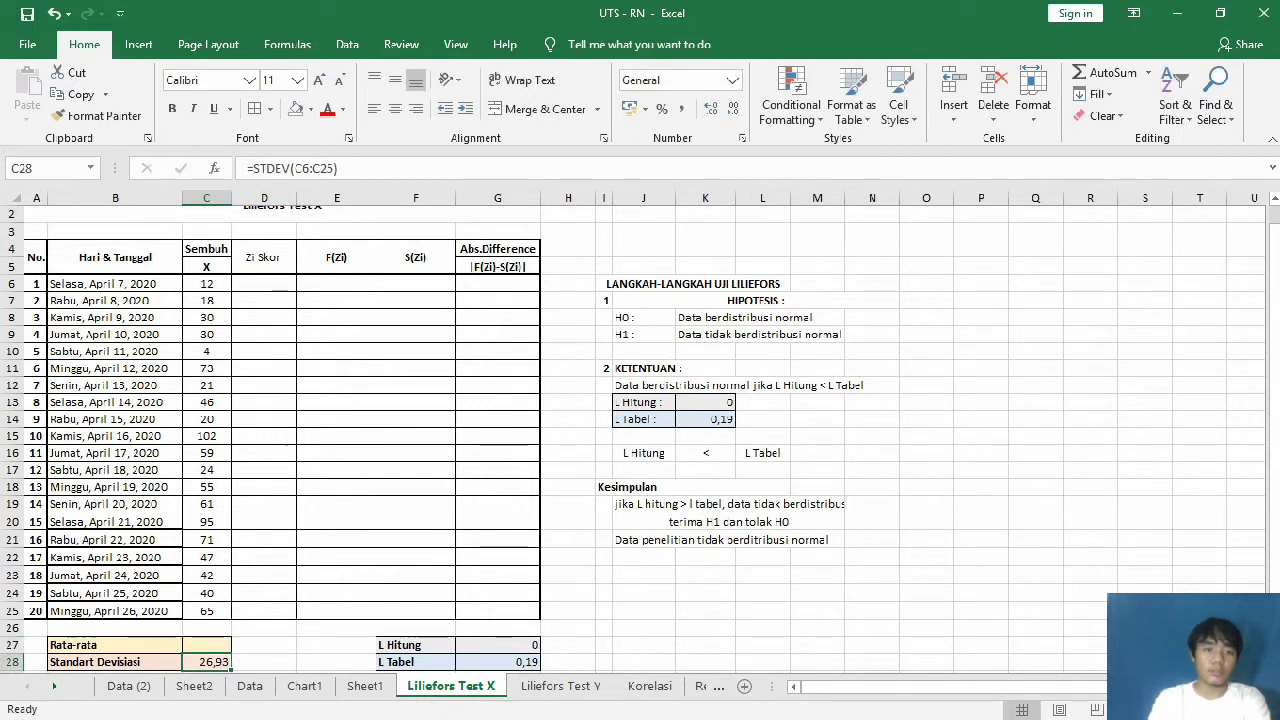
left_click(338, 168)
left_click_drag(338, 168, 246, 168)
key("BackSpace")
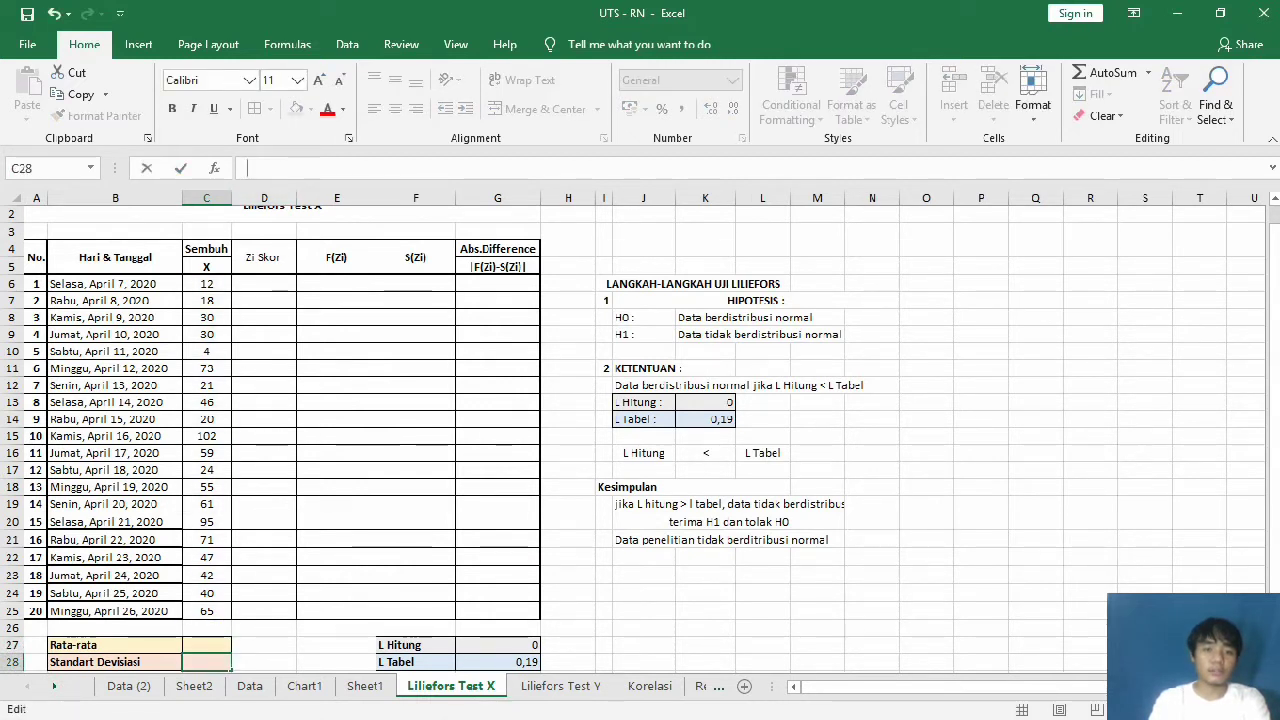
Step: Set the L Tabel value in cell G28 to 0
left_click(497, 661)
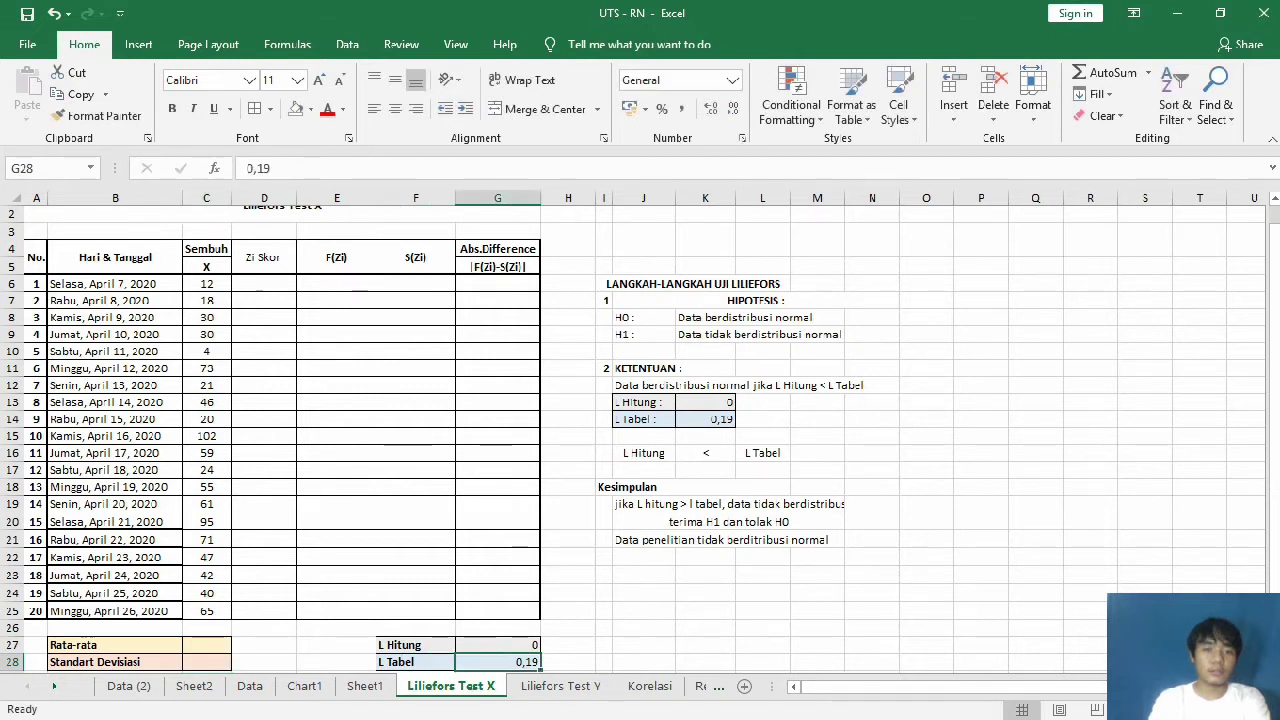
key("BackSpace")
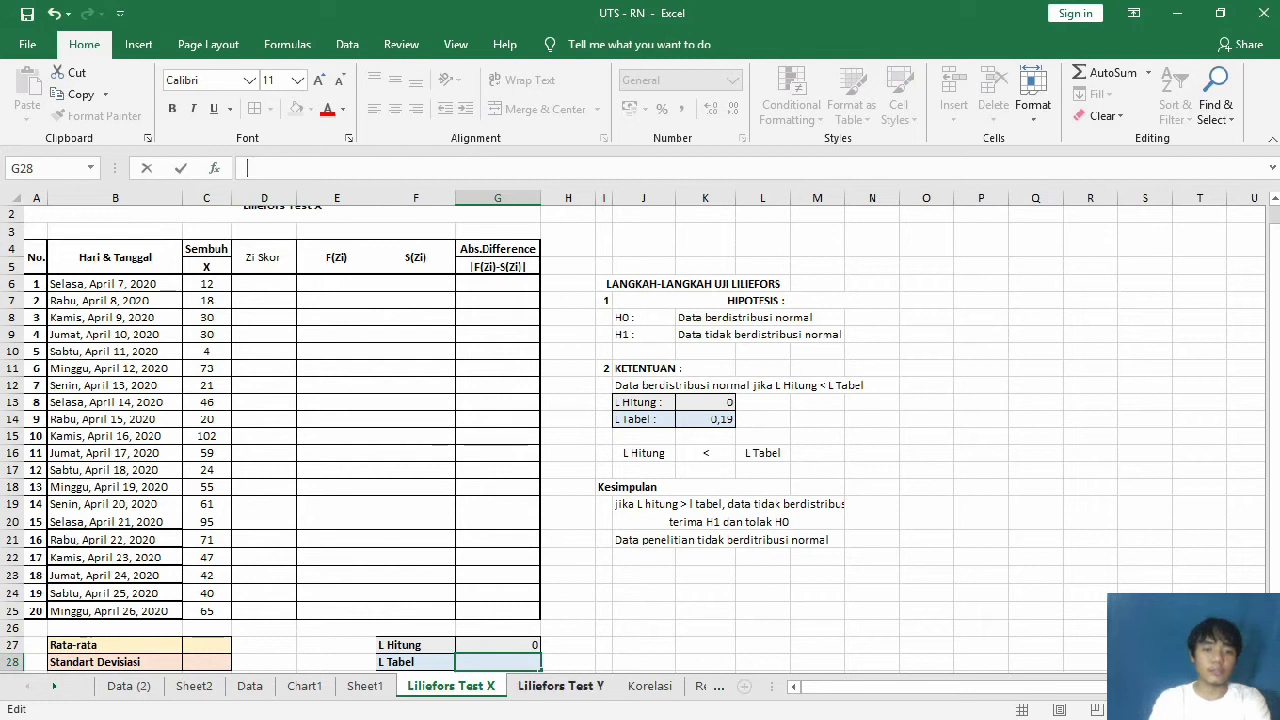
type("0")
key("Return")
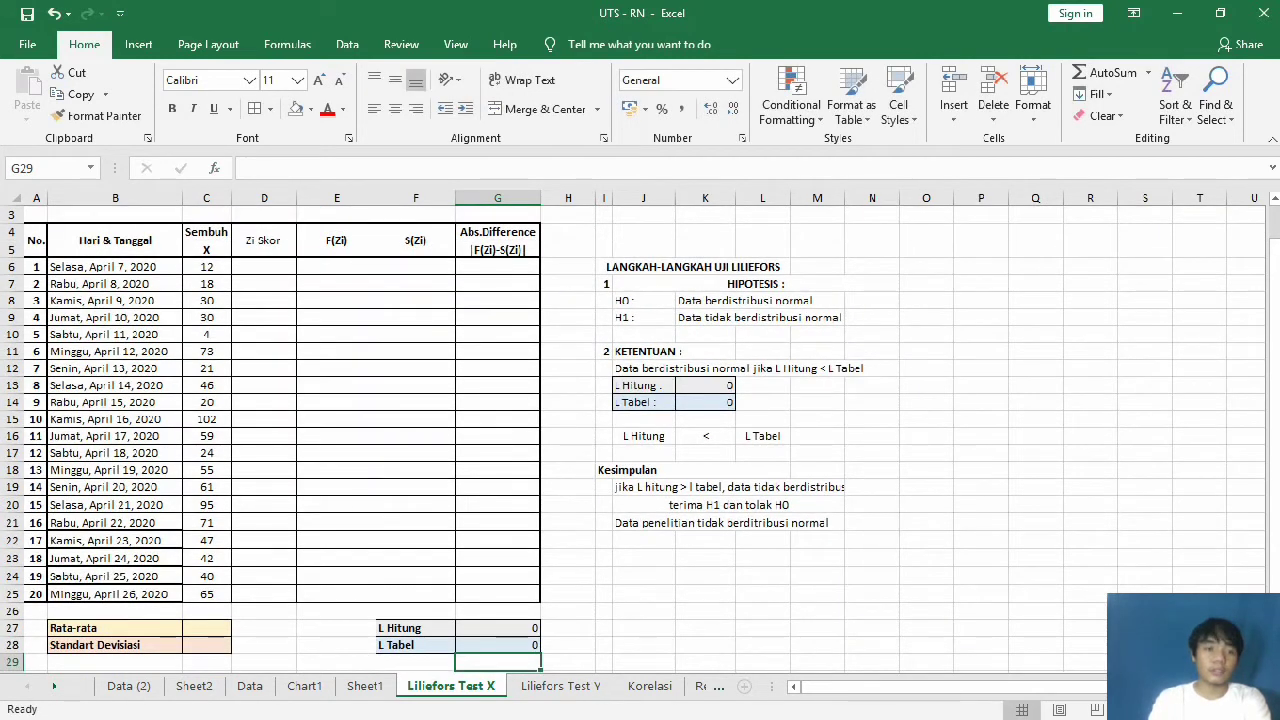
Step: Try to sort the Sembuh values in C6:C25 from smallest to largest, continuing with the current selection only
left_click_drag(206, 267, 206, 594)
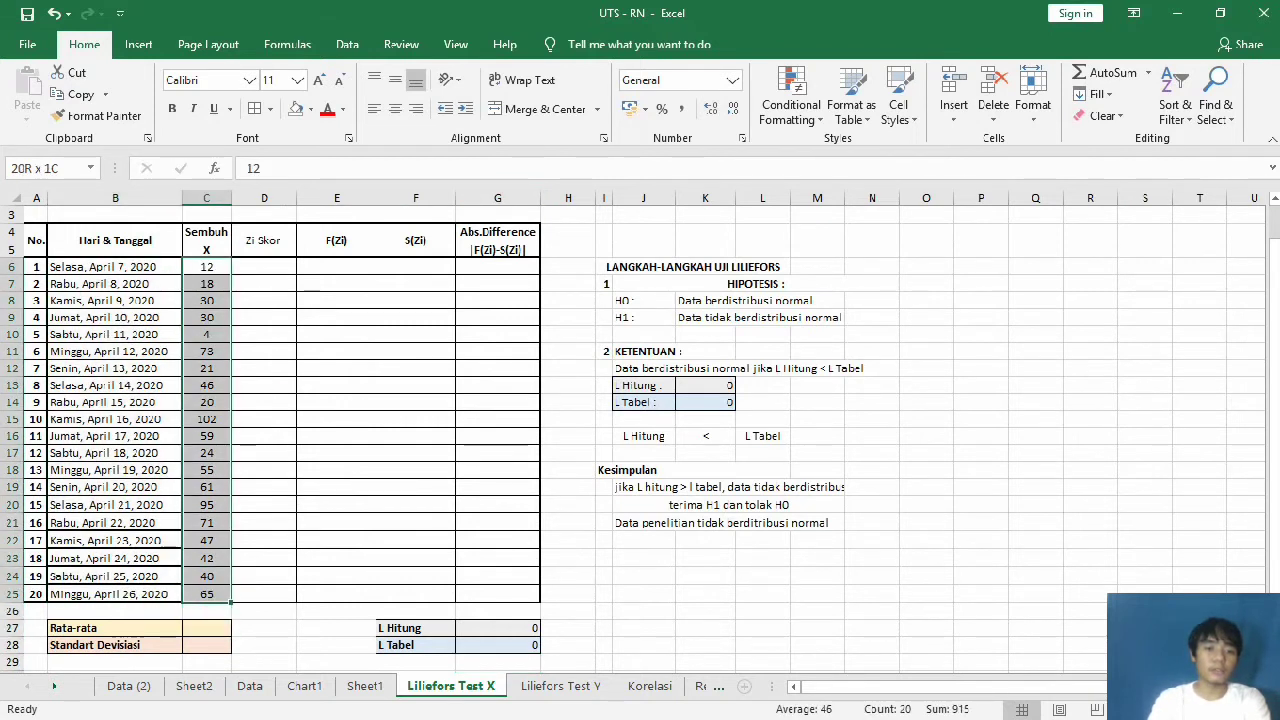
left_click(1175, 100)
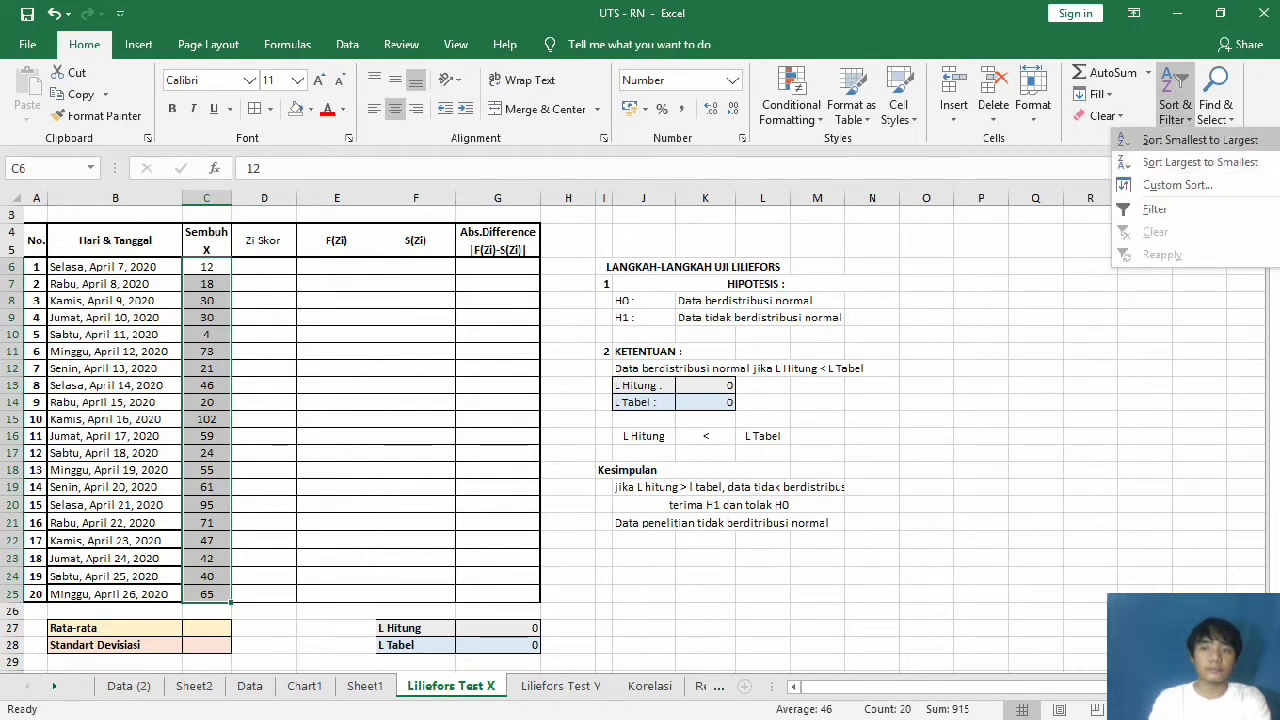
left_click(1195, 140)
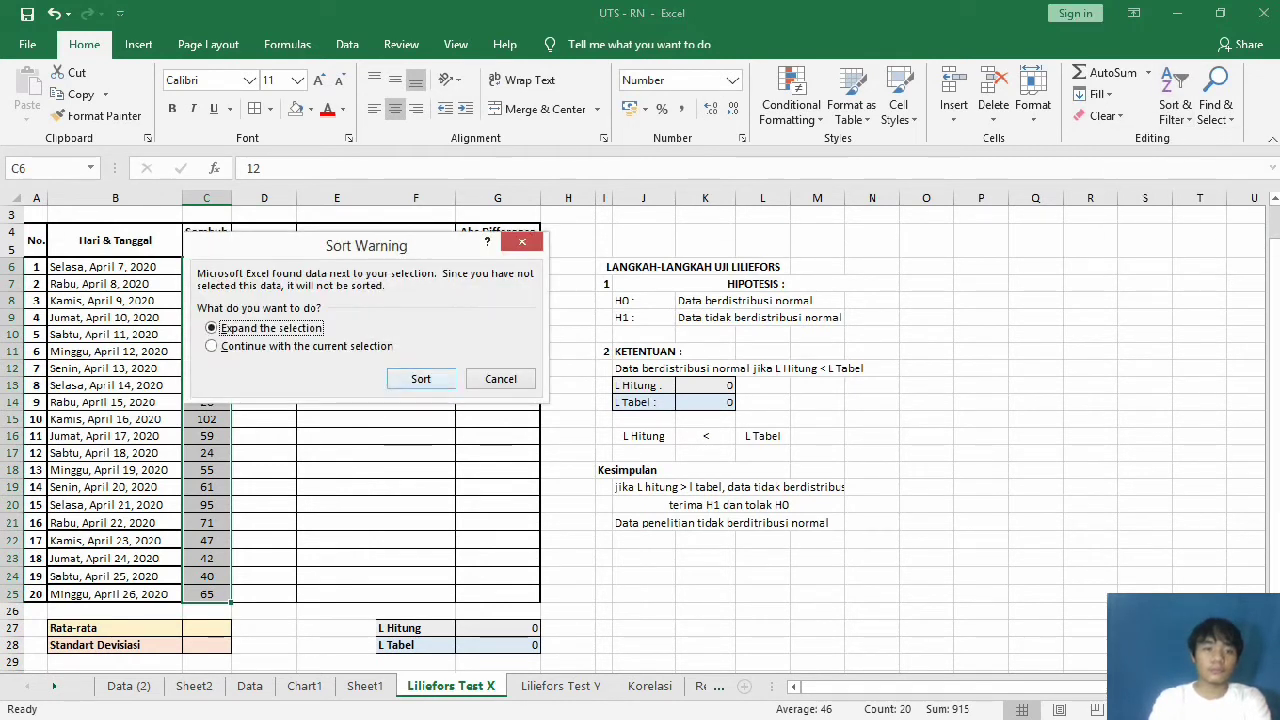
left_click(211, 346)
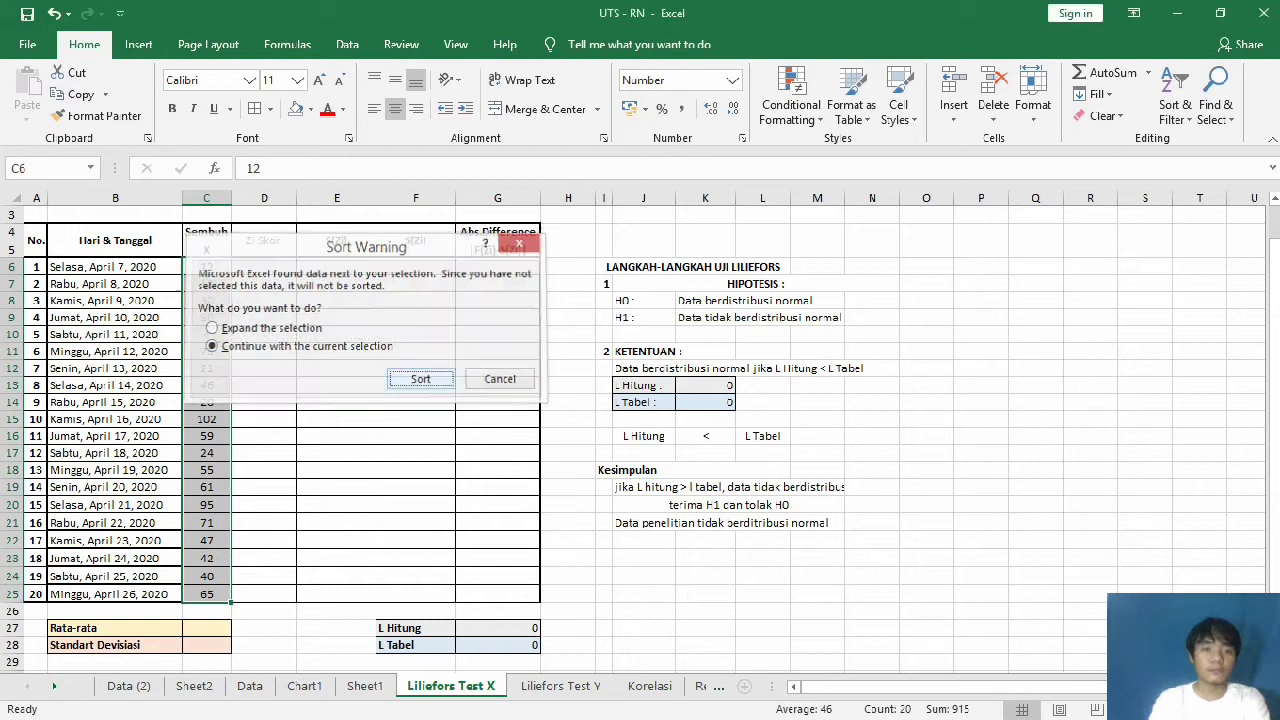
left_click(420, 378)
left_click(336, 385)
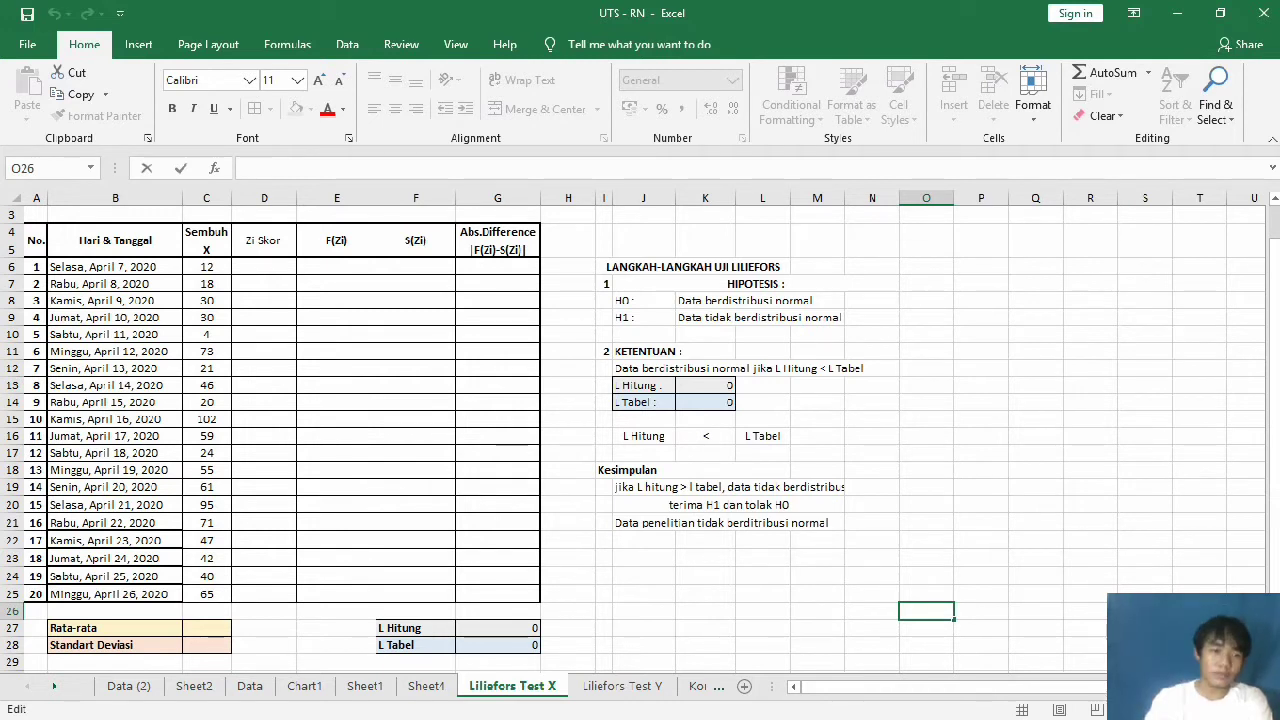
Step: Calculate the Rata-rata in C27 with an AVERAGE formula over the Sembuh values in C6:C25
left_click(206, 627)
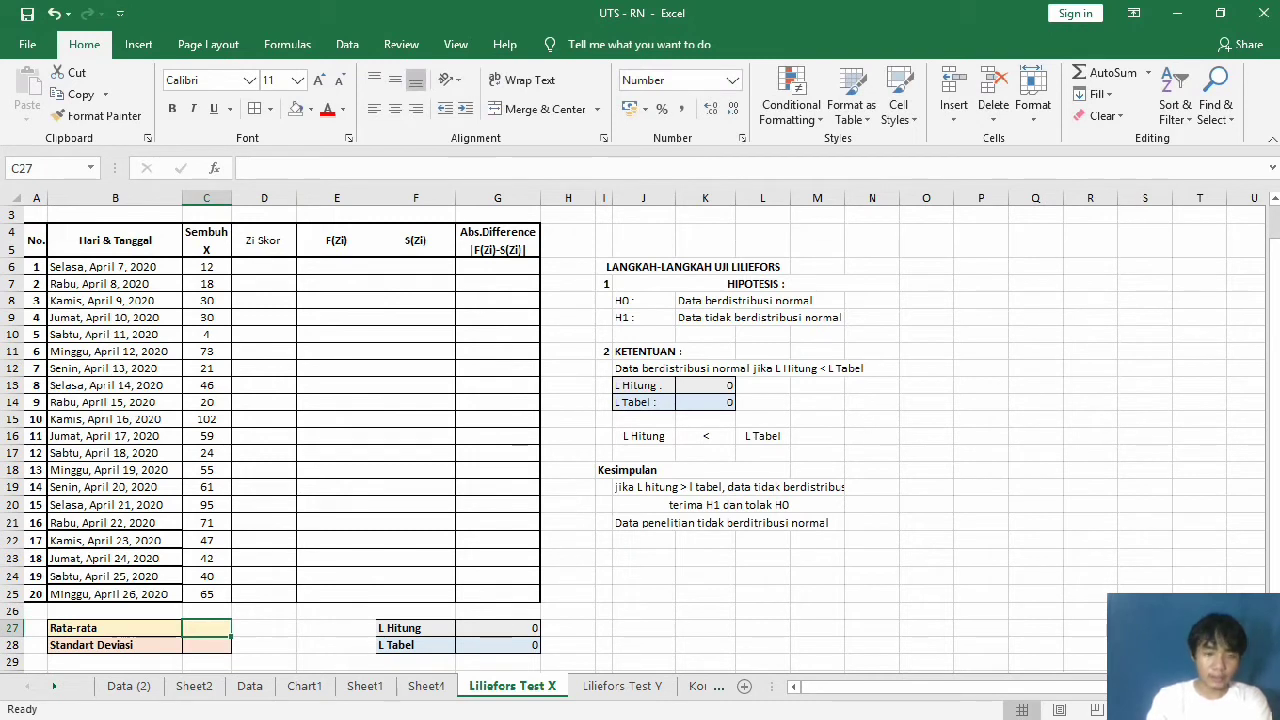
type("=A")
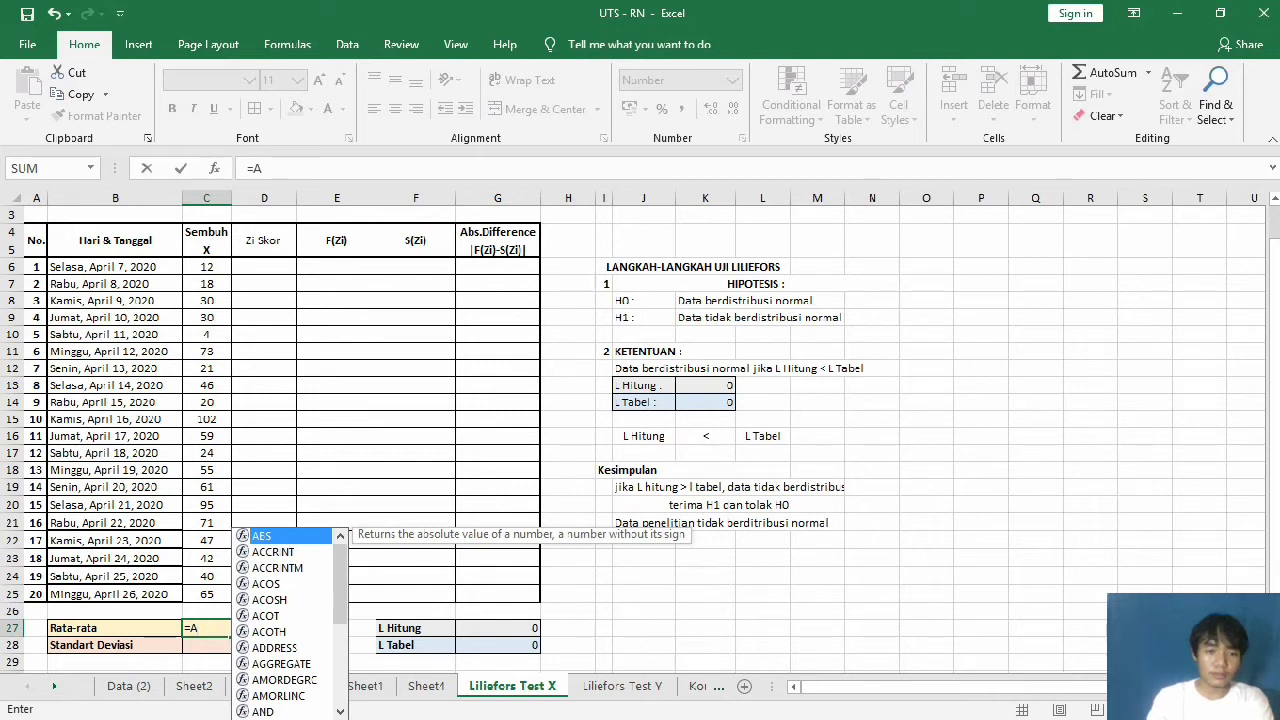
type("V")
key("Down")
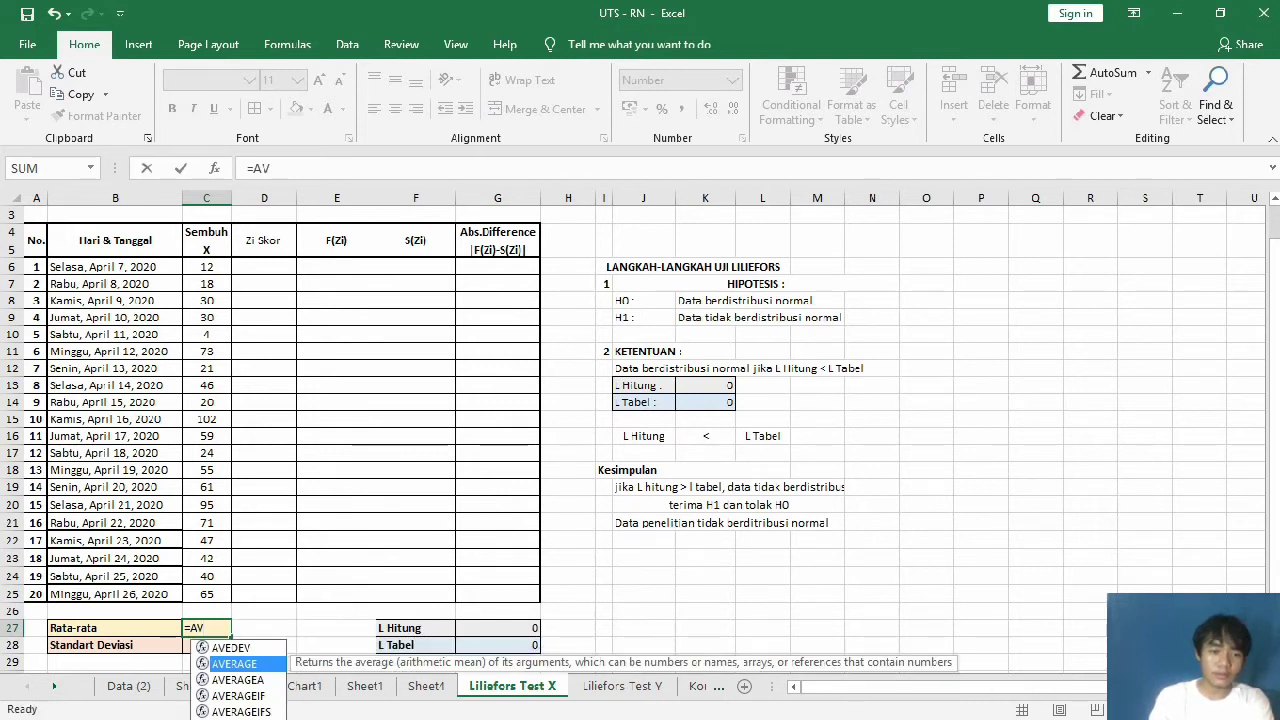
key("Return")
key("Up")
key("F2")
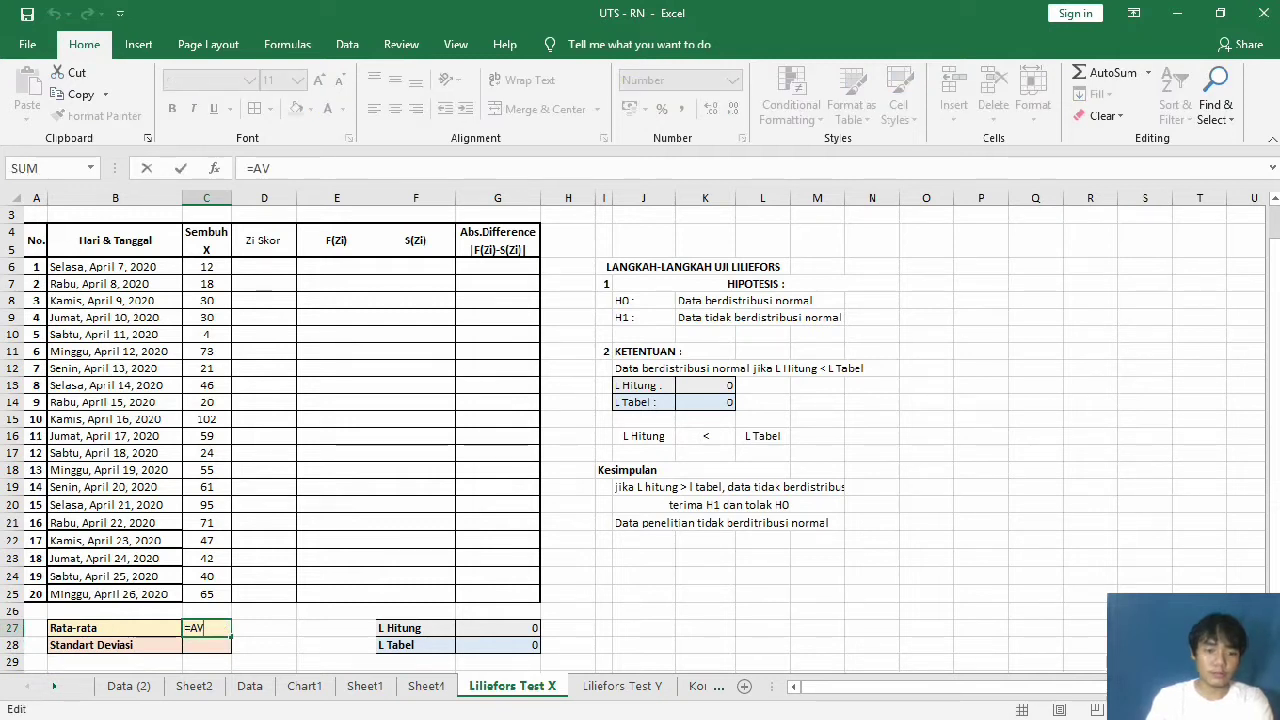
type("E")
key("Down")
key("Tab")
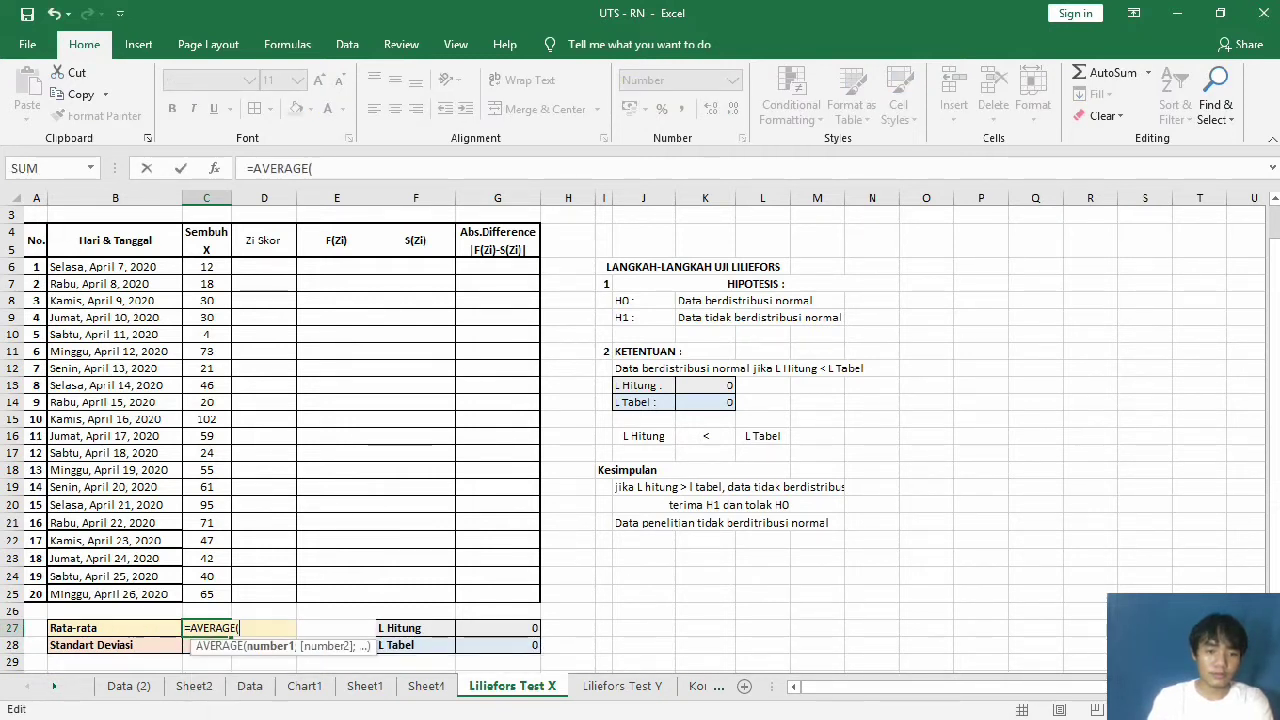
left_click_drag(206, 267, 206, 594)
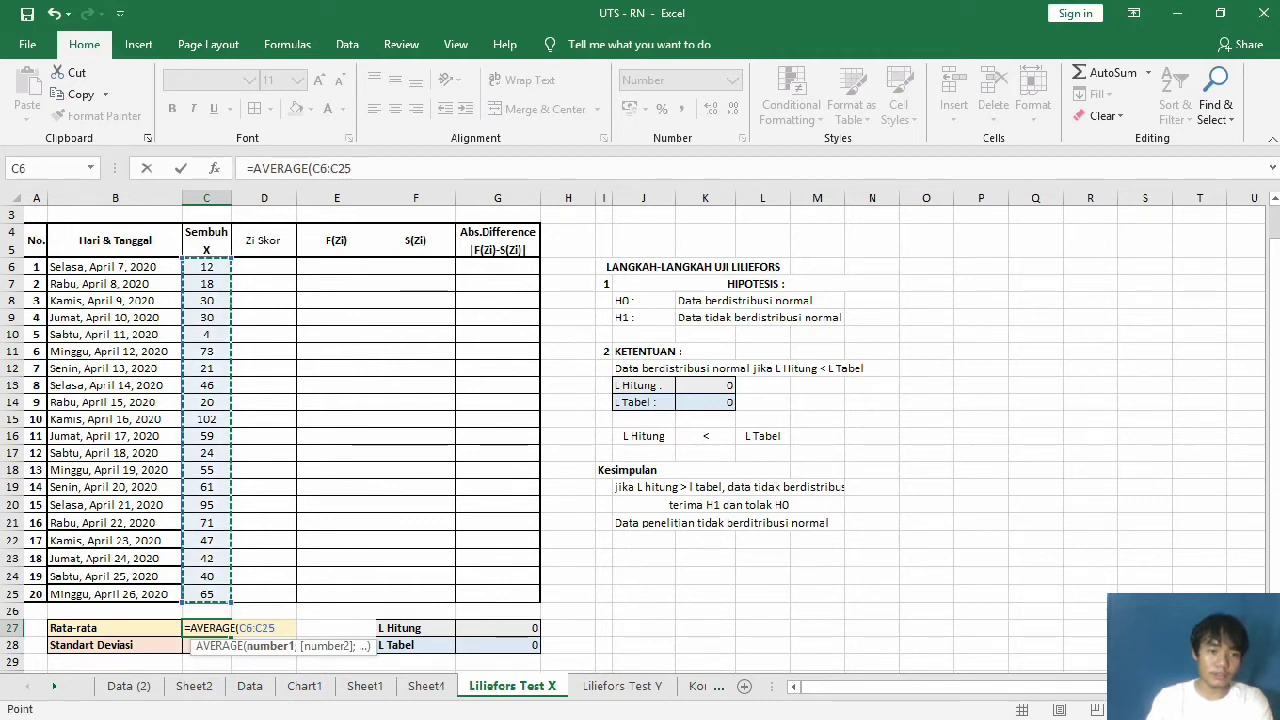
key("Return")
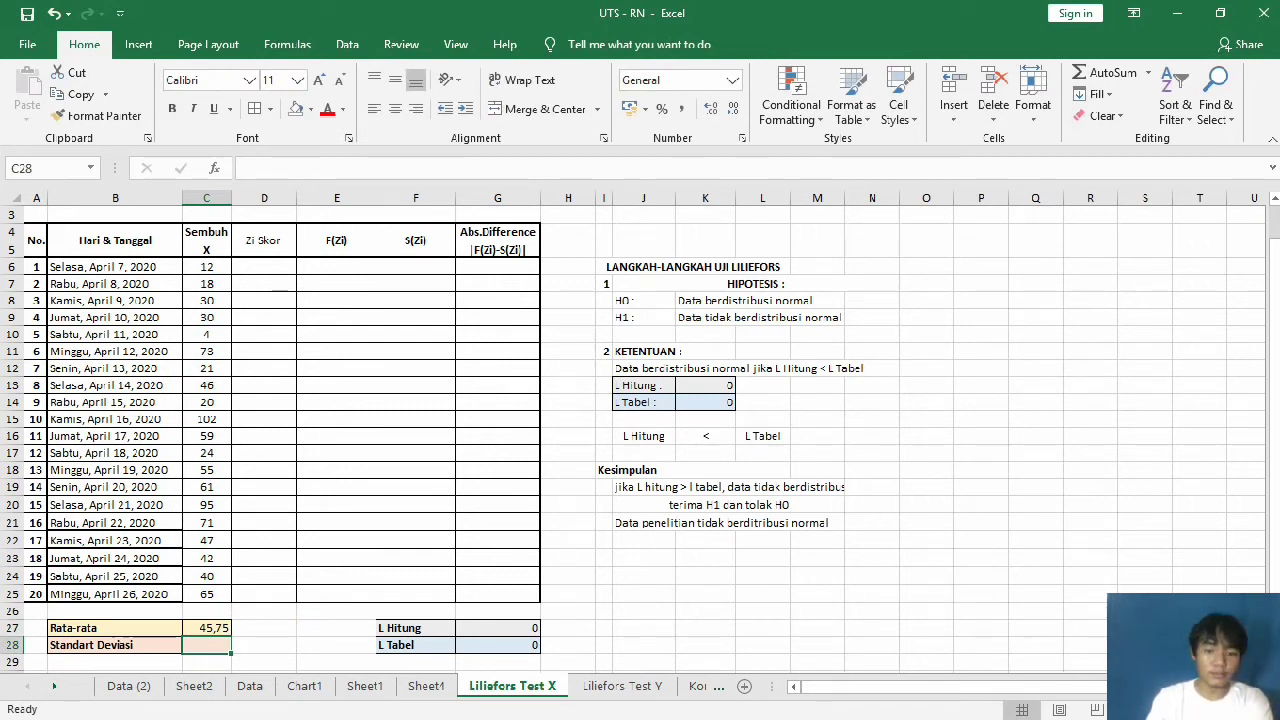
Step: Try to insert the STDEV function in C28 for the Standart Deviasi
type("=S")
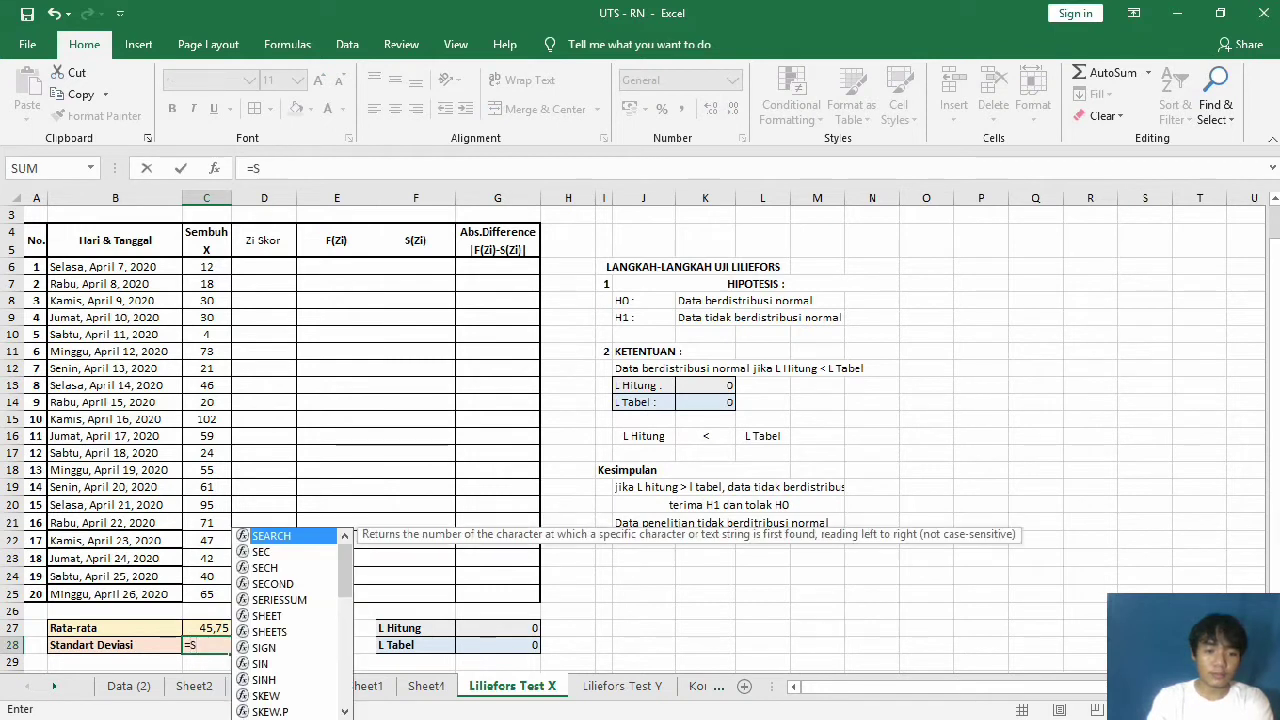
type("D")
key("BackSpace")
key("BackSpace")
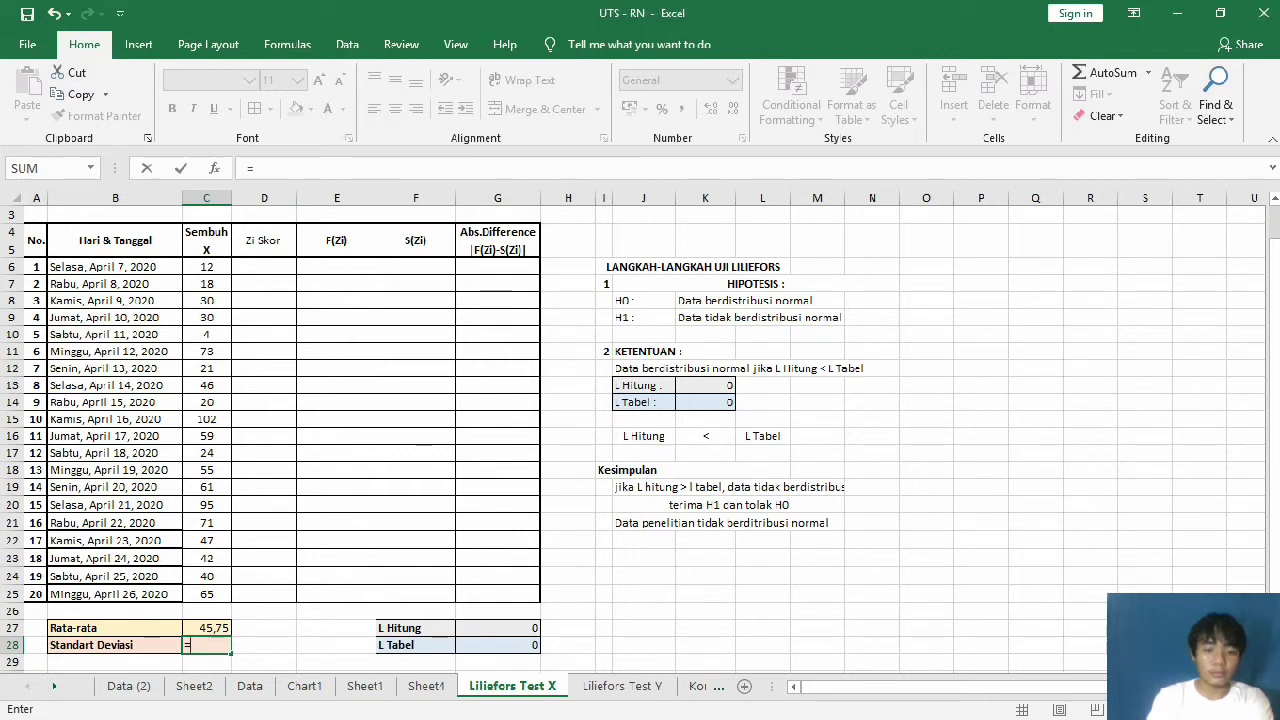
type("ST")
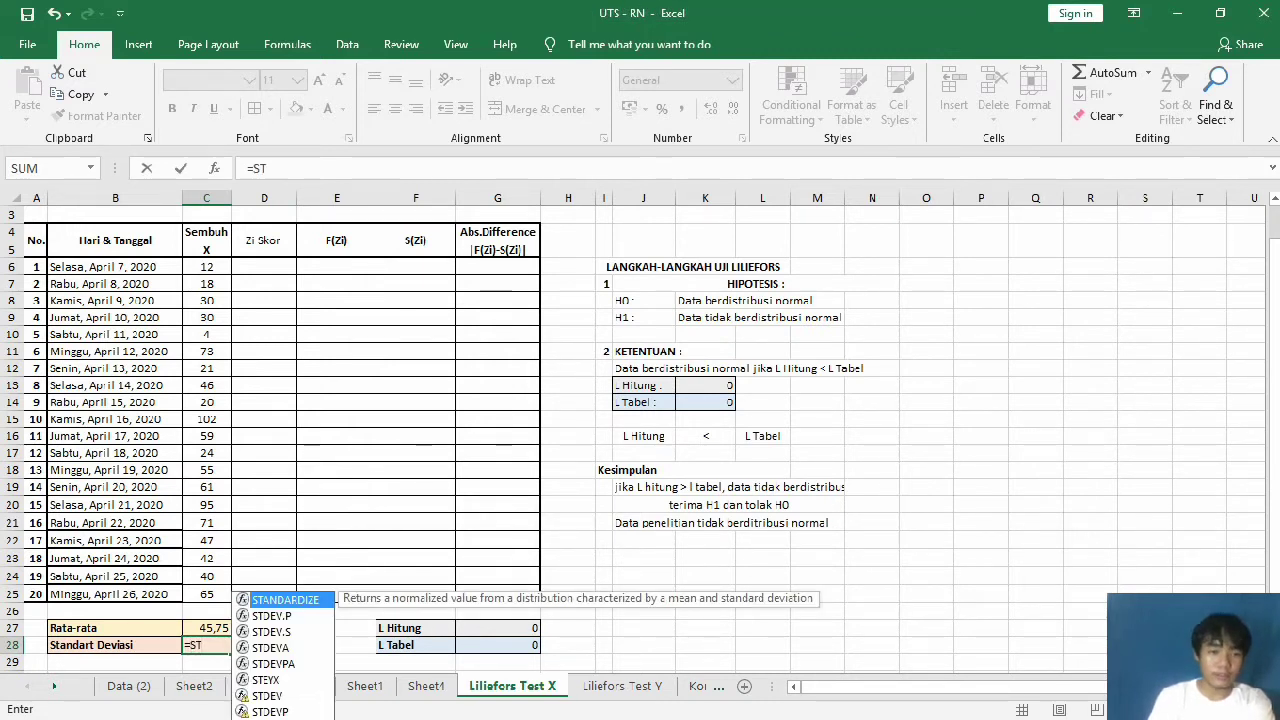
key("Down")
key("Down")
key("Down")
key("Down")
key("Down")
key("Down")
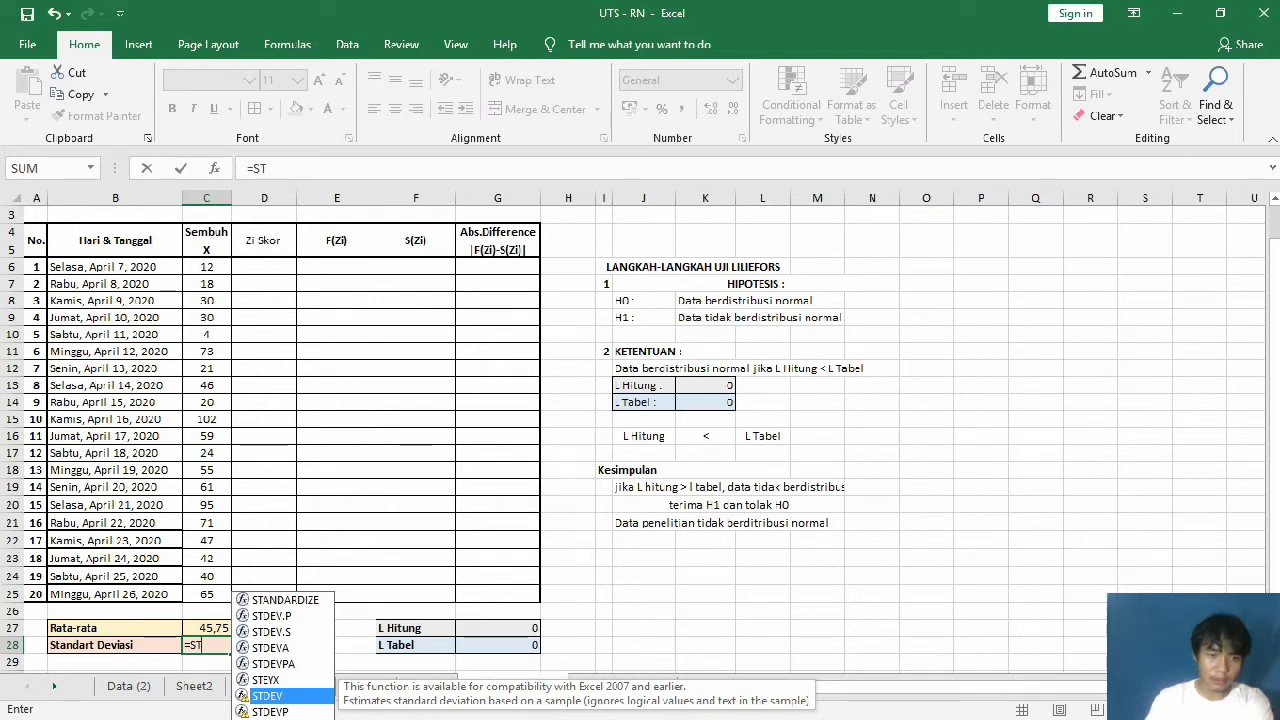
key("ctrl+Return")
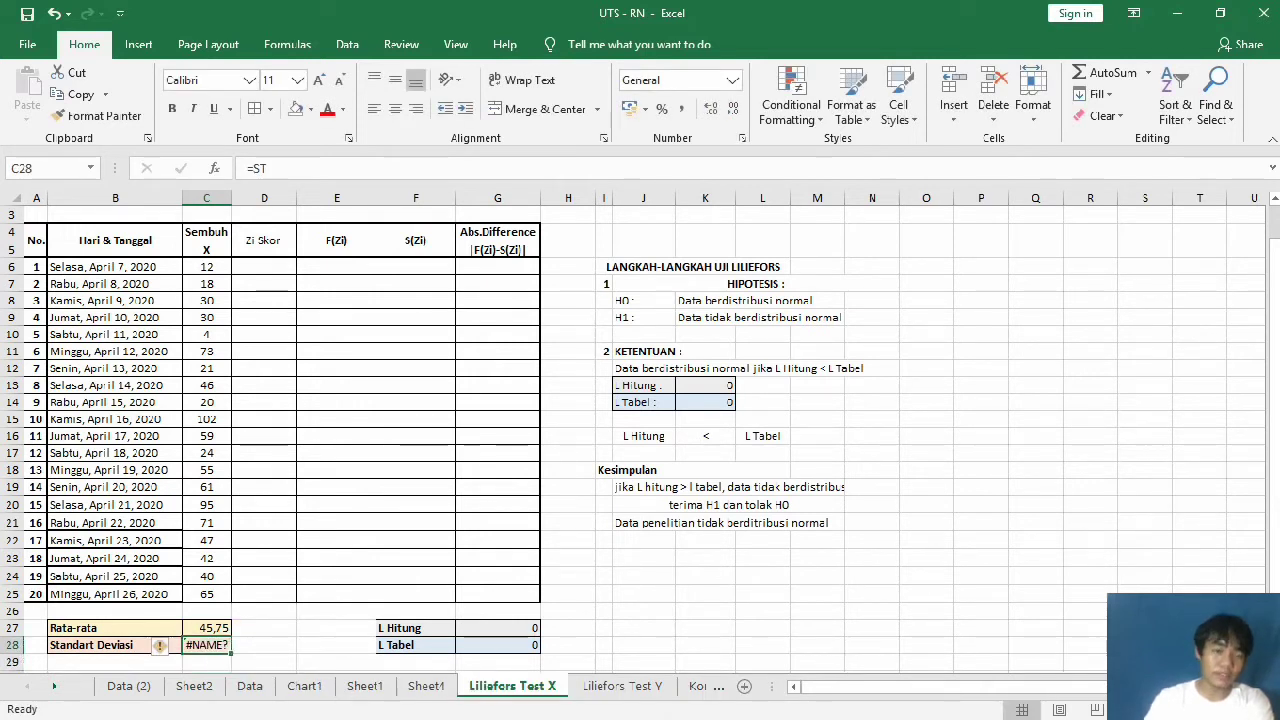
Step: Correct the Standart Deviasi formula in C28 to a STDEV over the Sembuh values in C6:C25
key("F2")
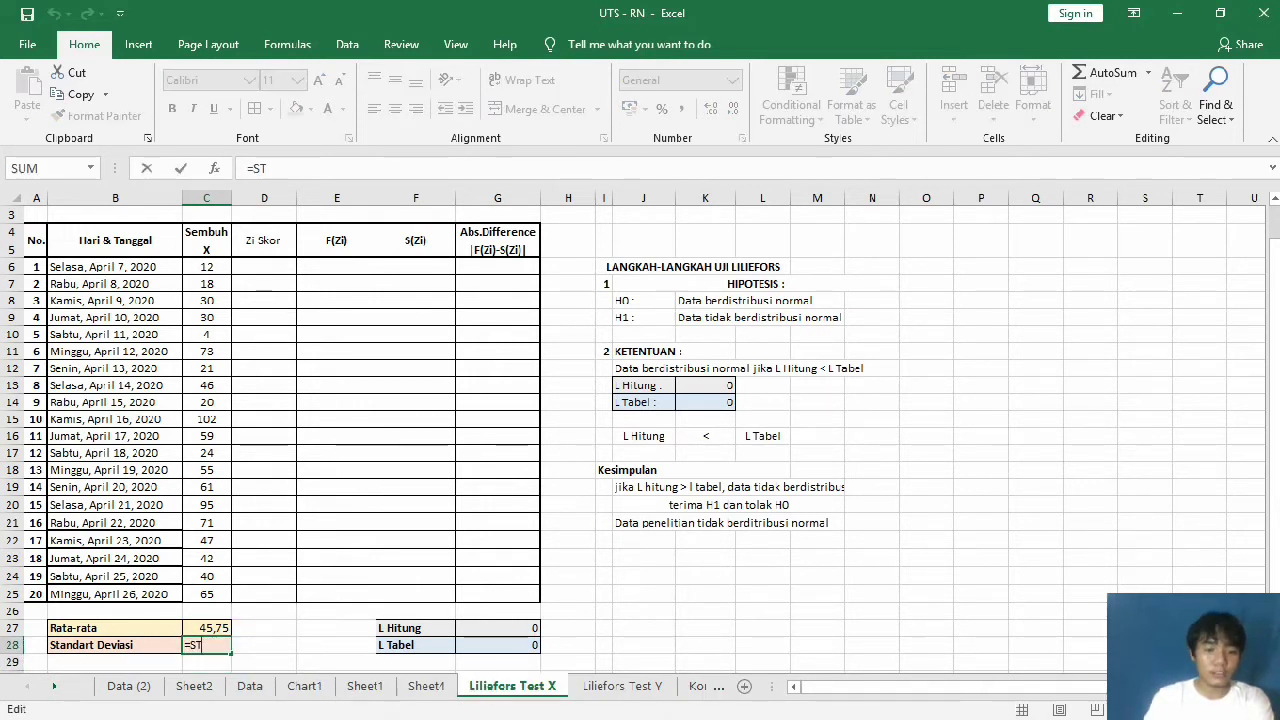
key("BackSpace")
key("BackSpace")
type("ST")
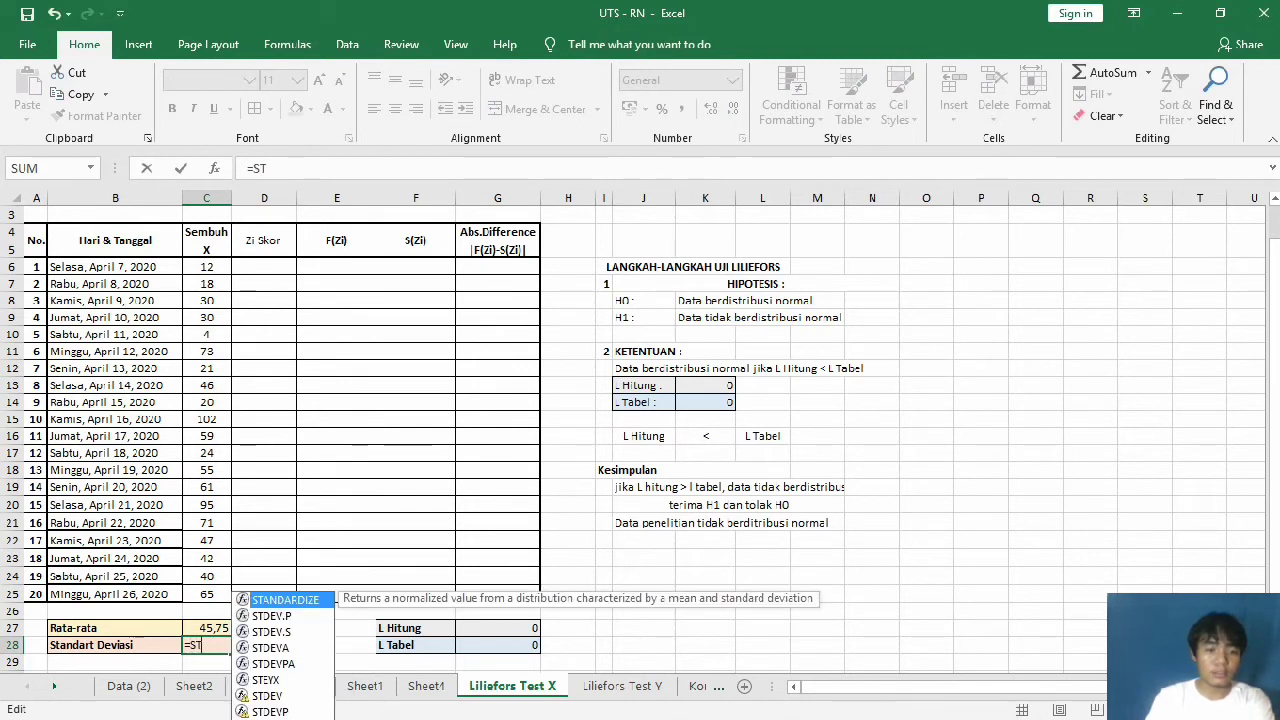
key("Down")
key("Down")
key("Down")
key("Down")
key("Down")
key("Down")
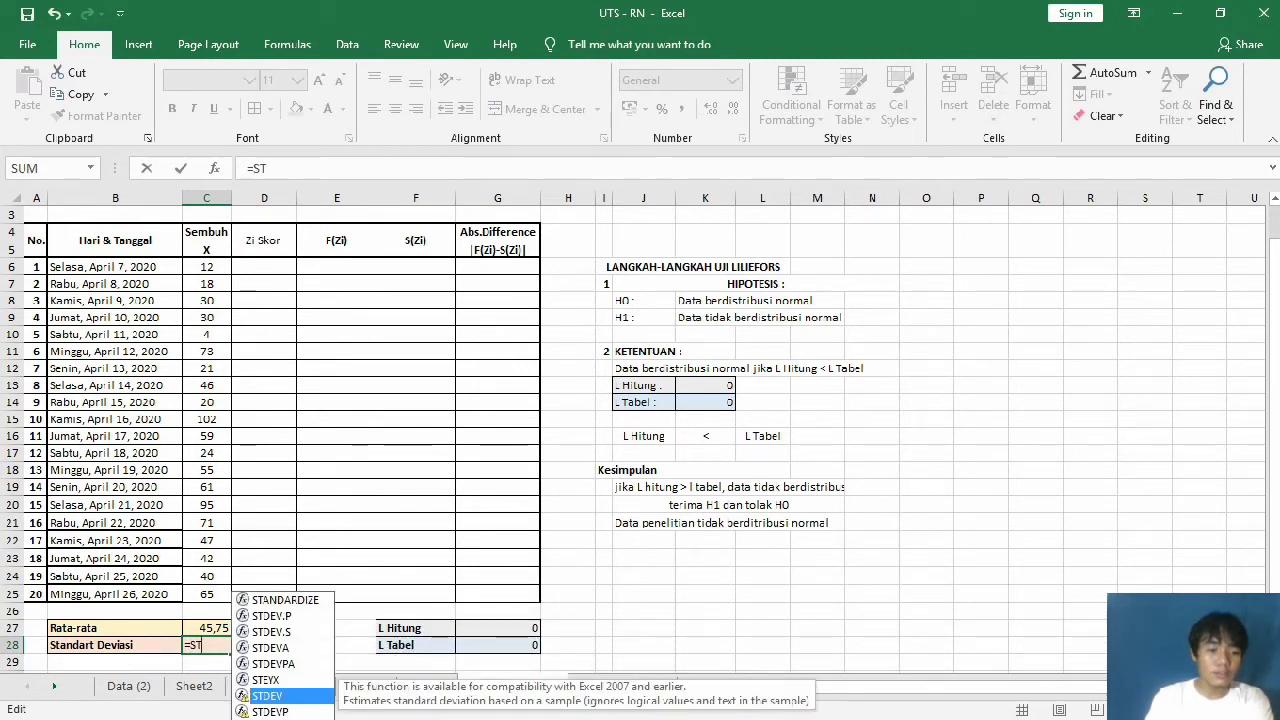
key("Tab")
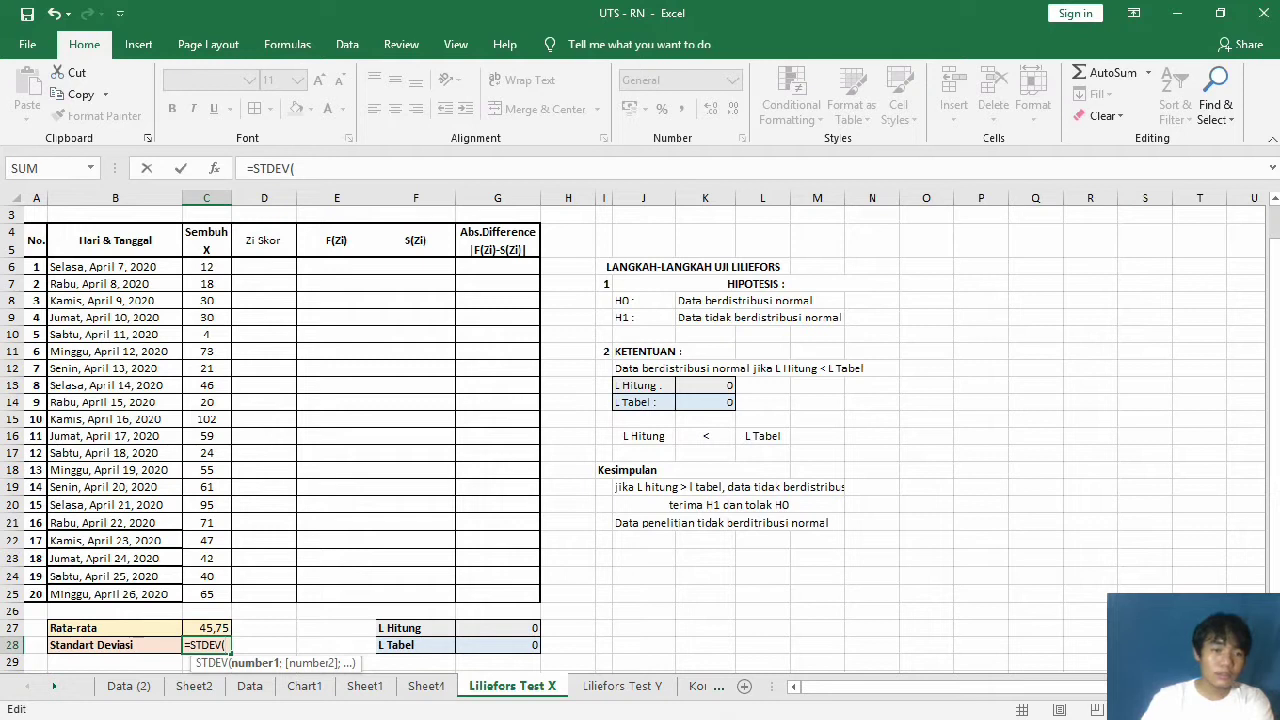
left_click_drag(206, 266, 206, 594)
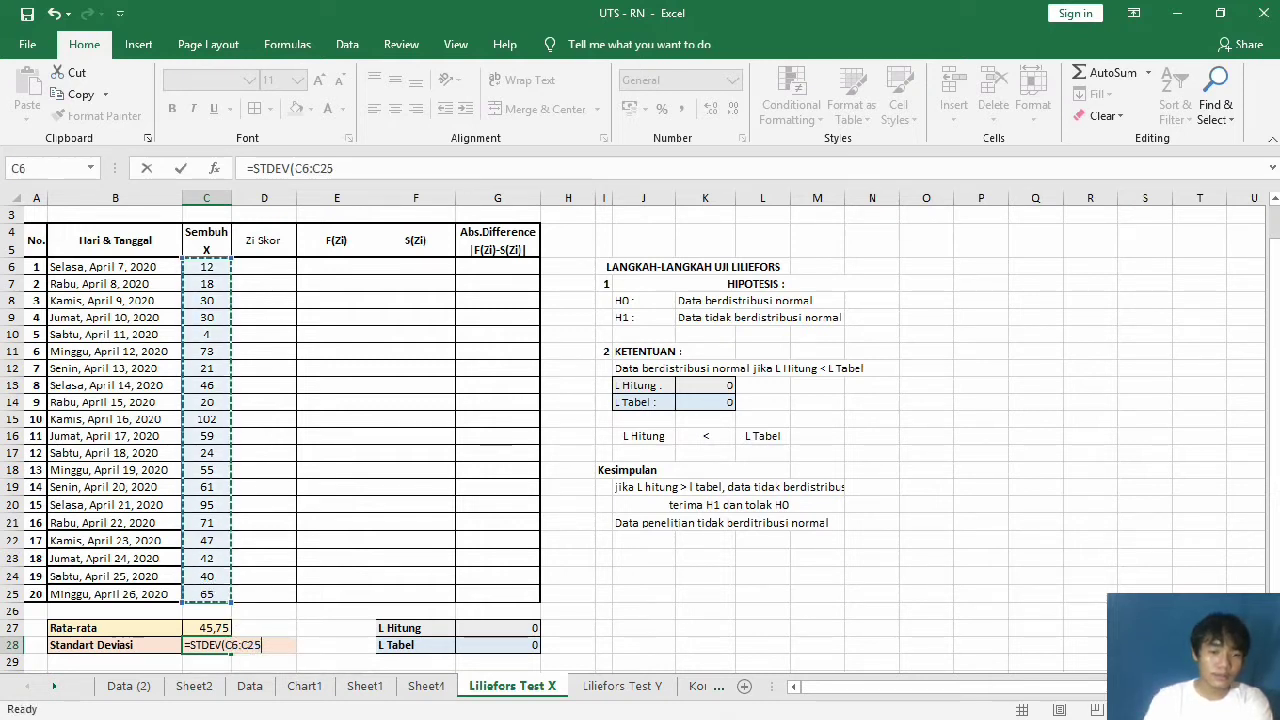
key("Return")
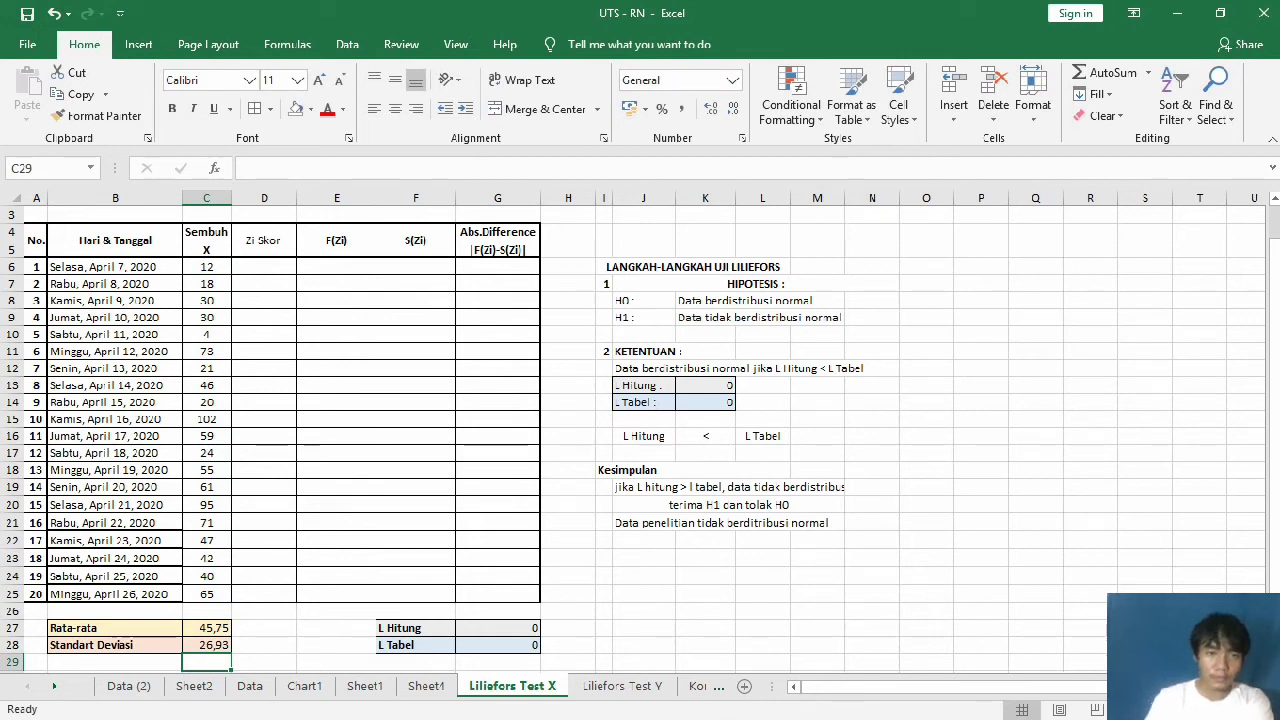
left_click(705, 627)
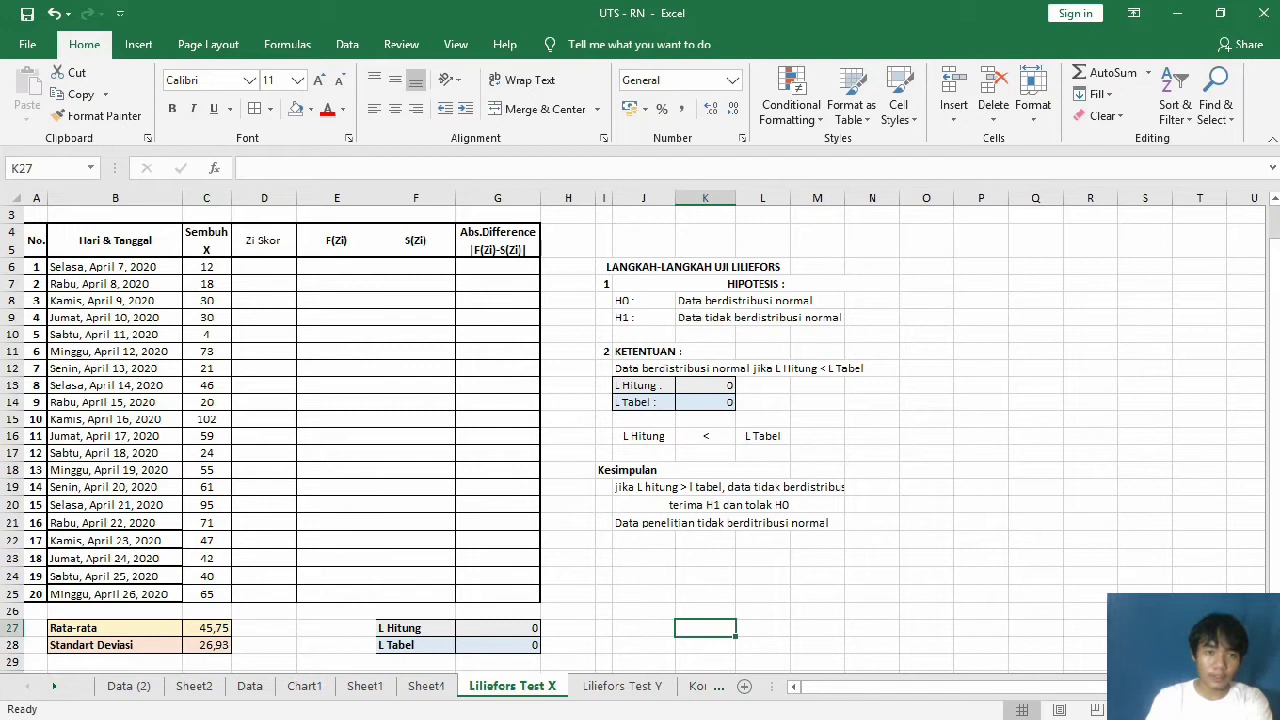
Step: Enter the Zi Skor formula =(C6-$C$27)/C28 in cell D6
key("F2")
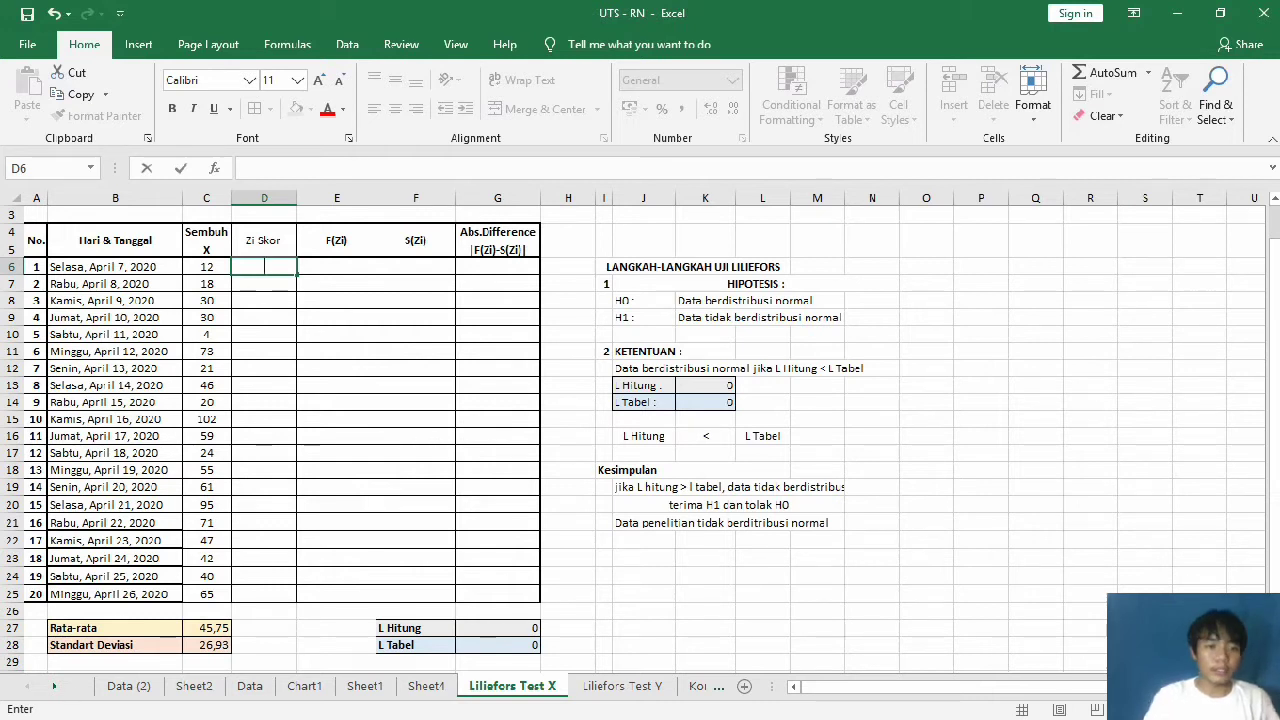
type("=")
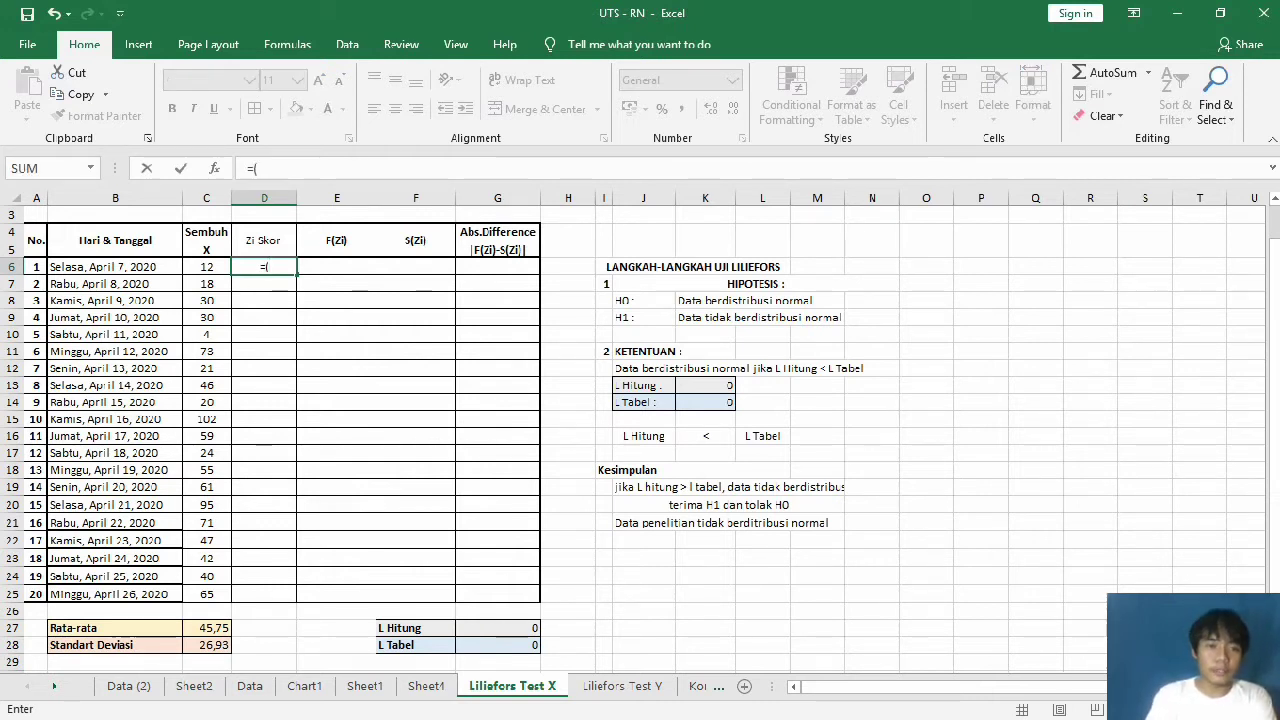
type("(")
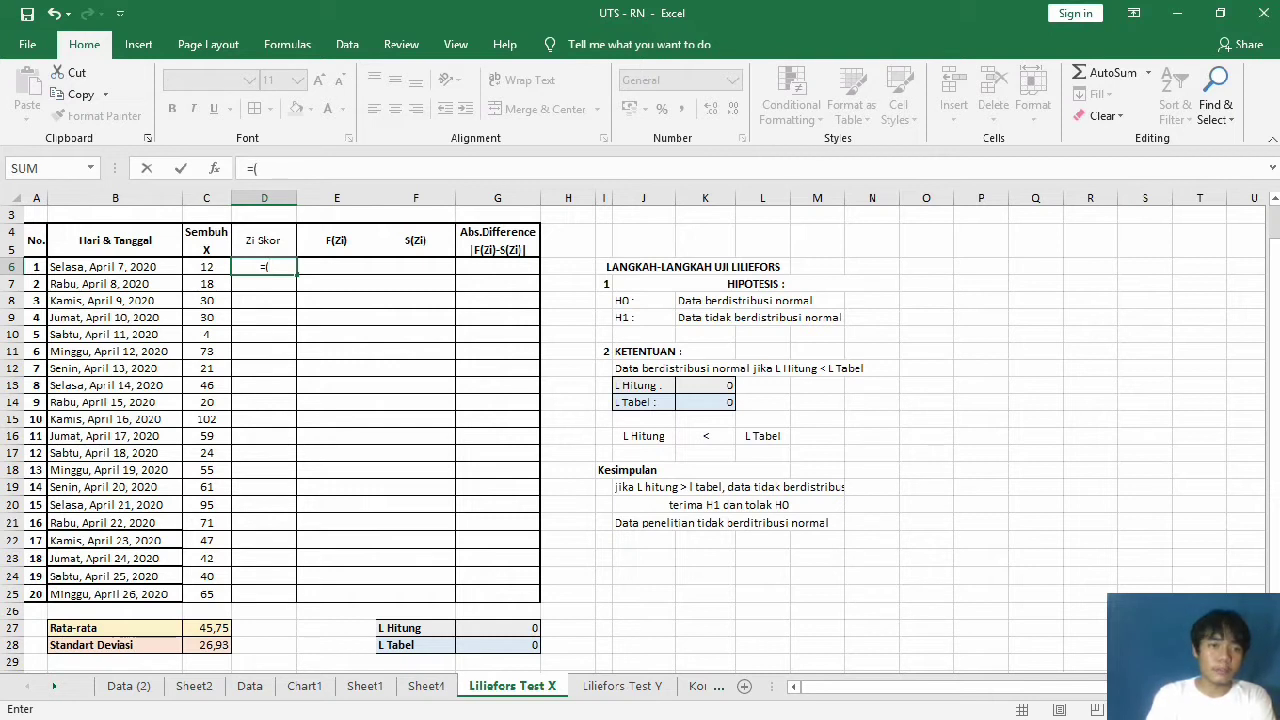
key("Left")
type("-")
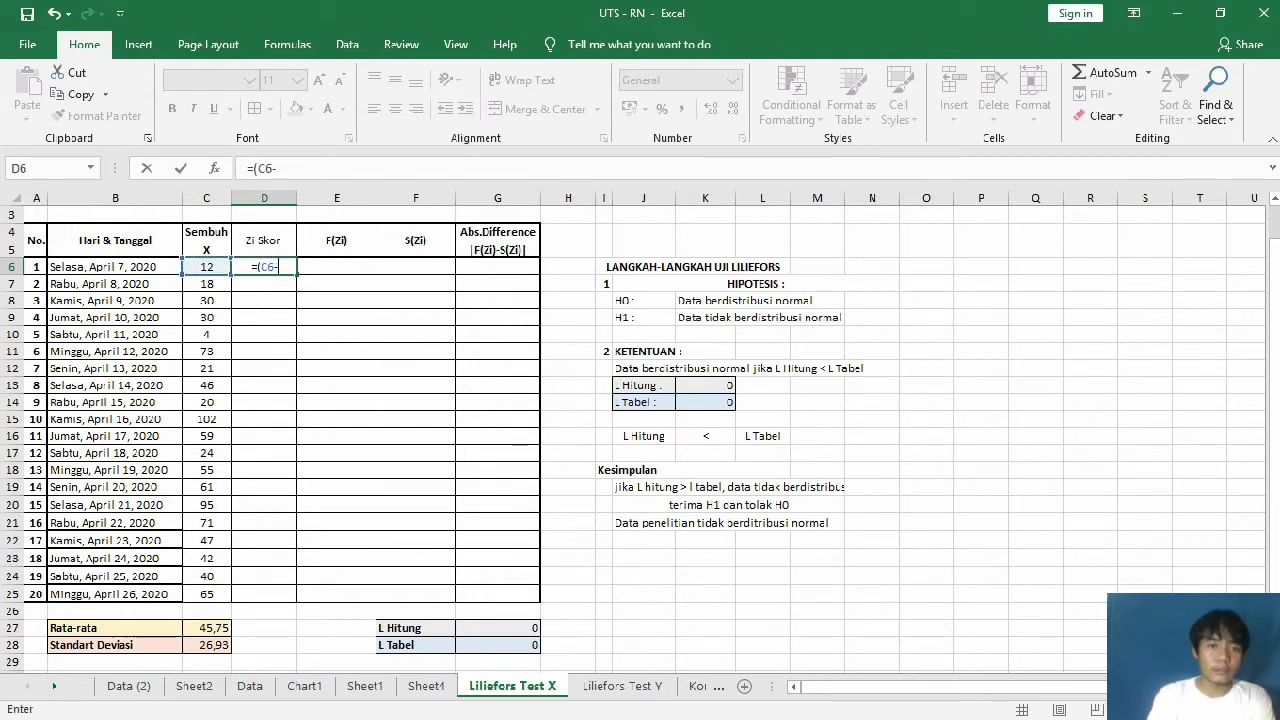
left_click(206, 627)
key("F4")
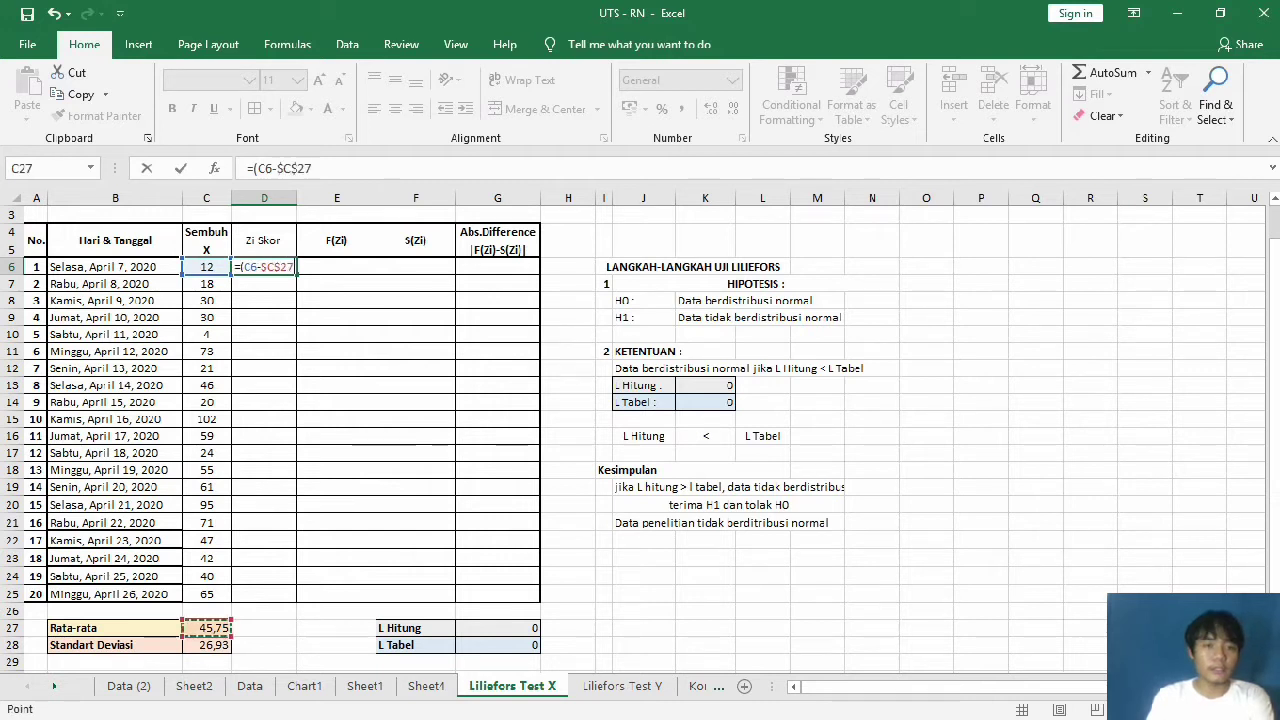
type(")")
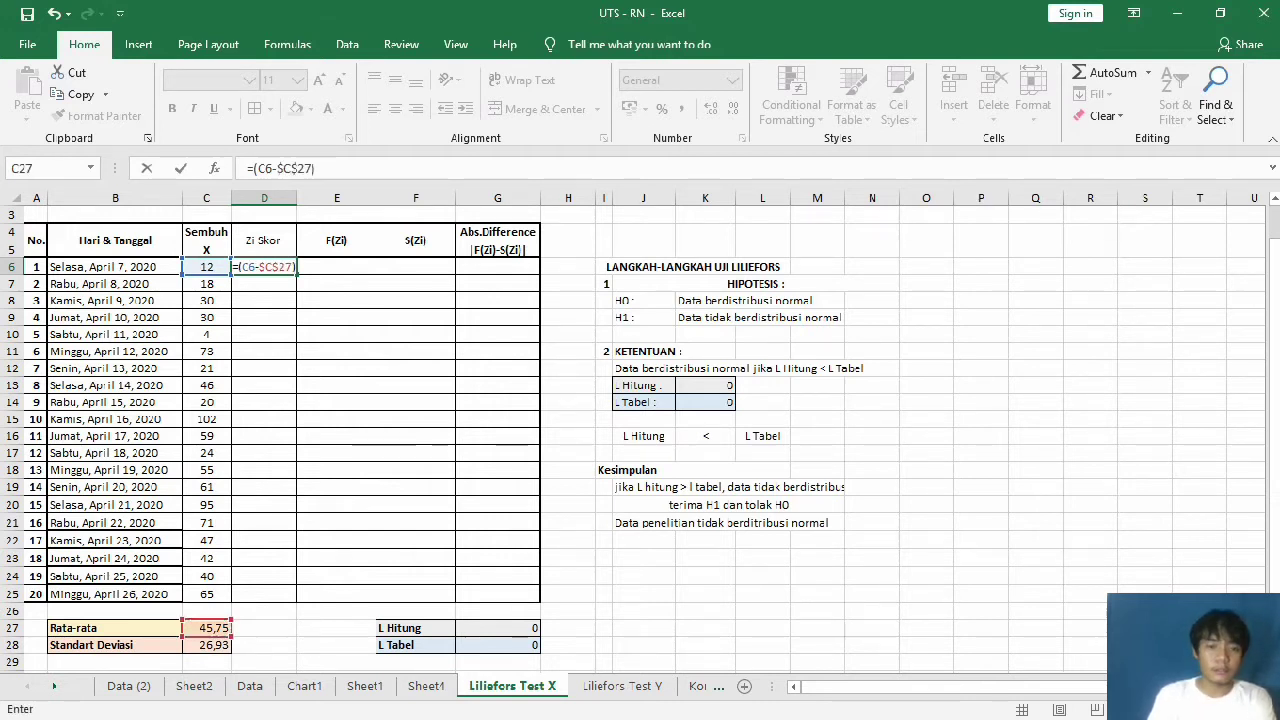
type("/")
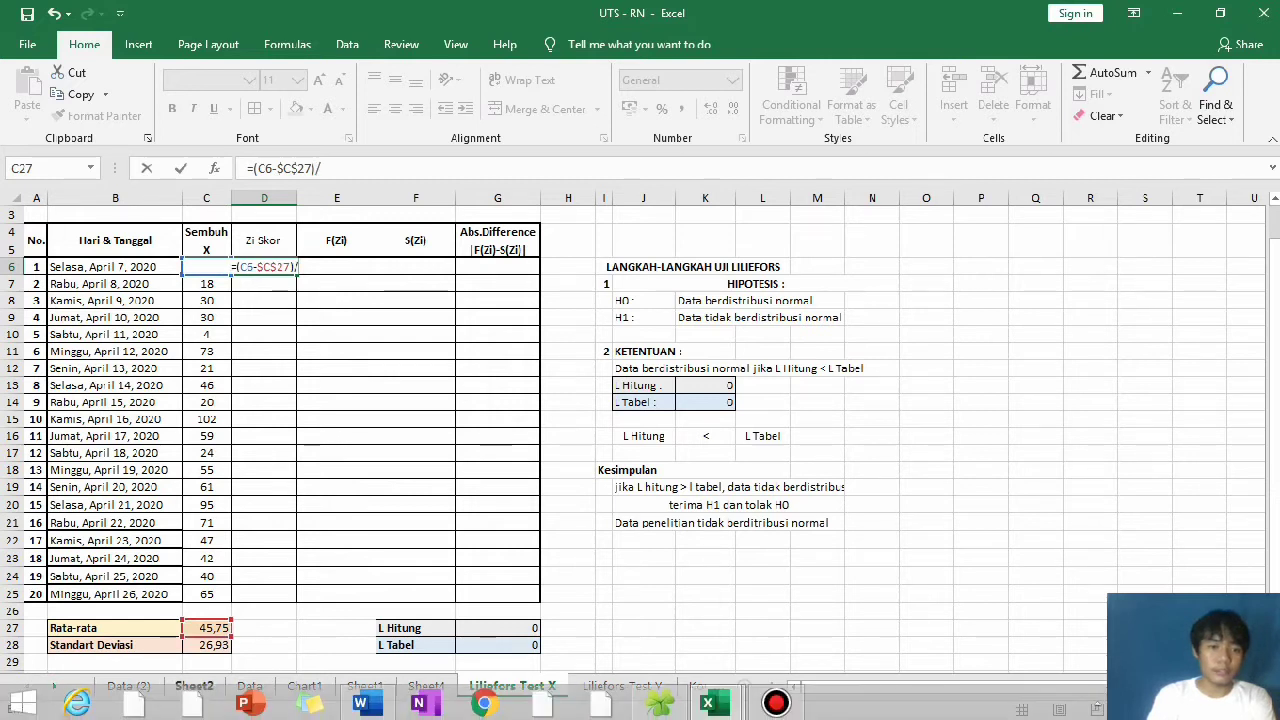
left_click(215, 645)
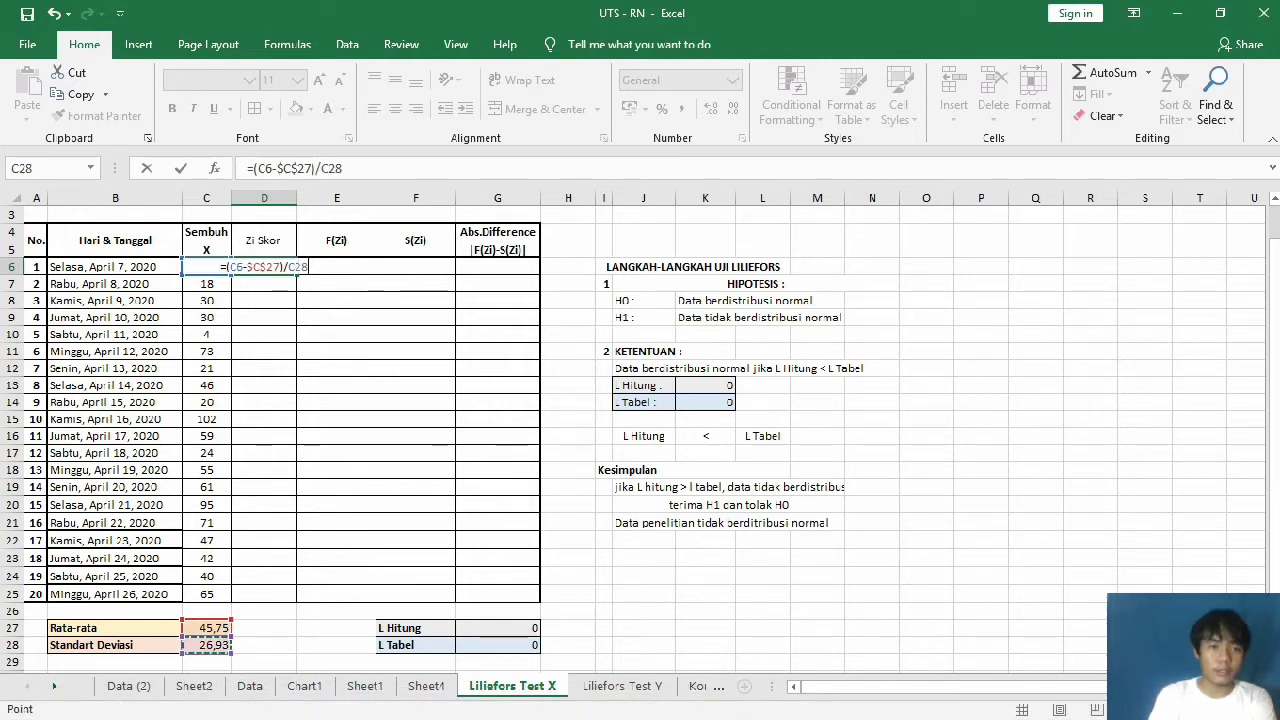
key("Return")
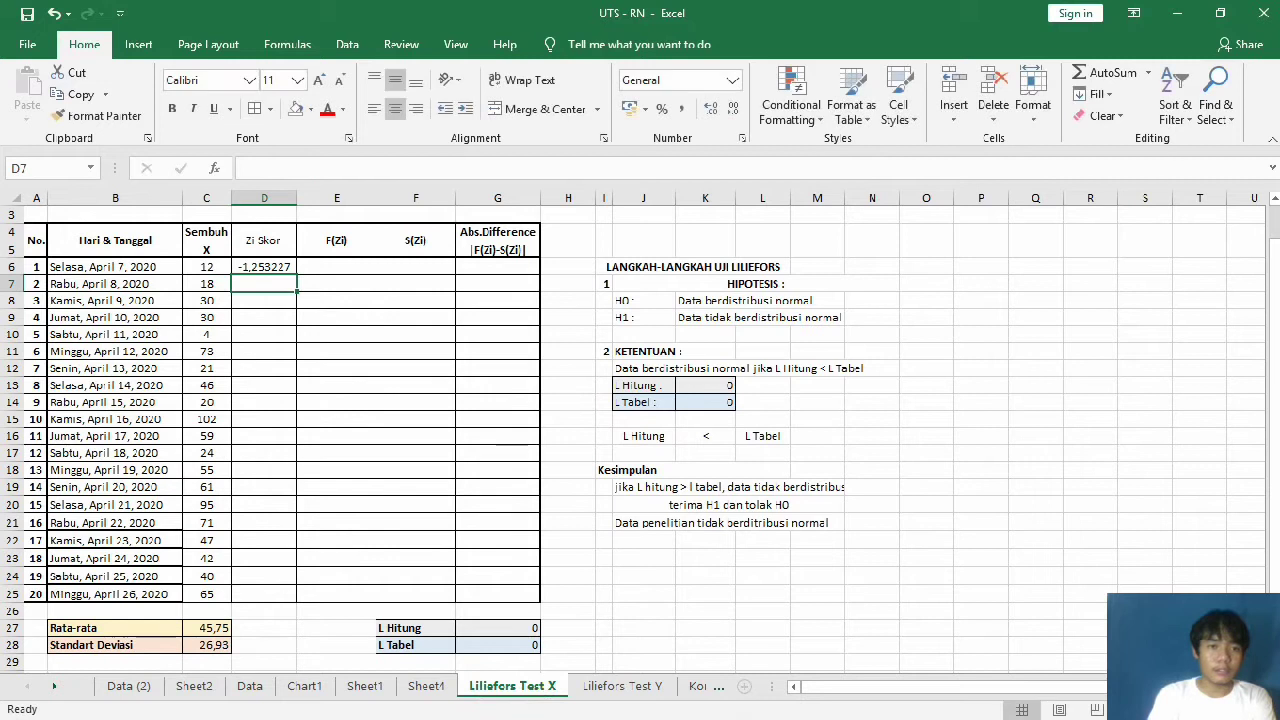
Step: Try filling the Zi Skor formula from D6 down to D25, and undo the fill
left_click(264, 267)
left_click_drag(296, 275, 290, 600)
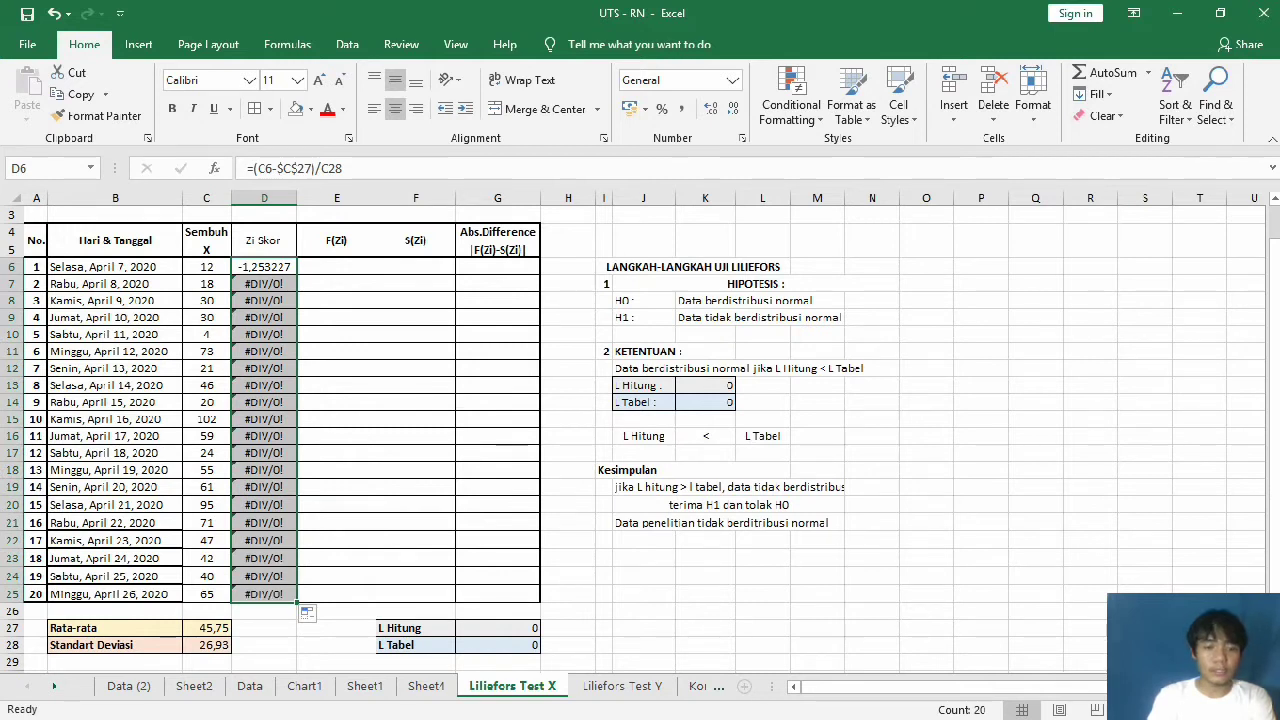
key("ctrl+z")
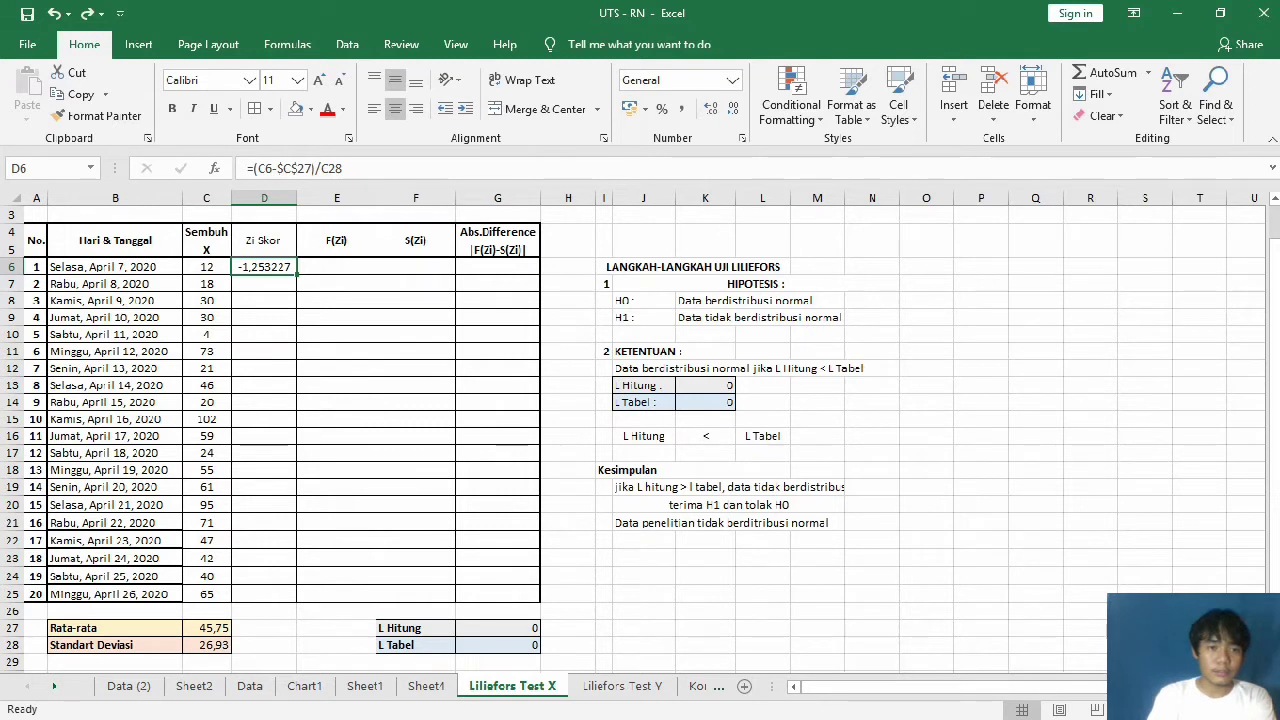
Step: Replace the Zi Skor formula in D6 with =(C6-$C$27)/$C$28 and fill it down to D25
key("BackSpace")
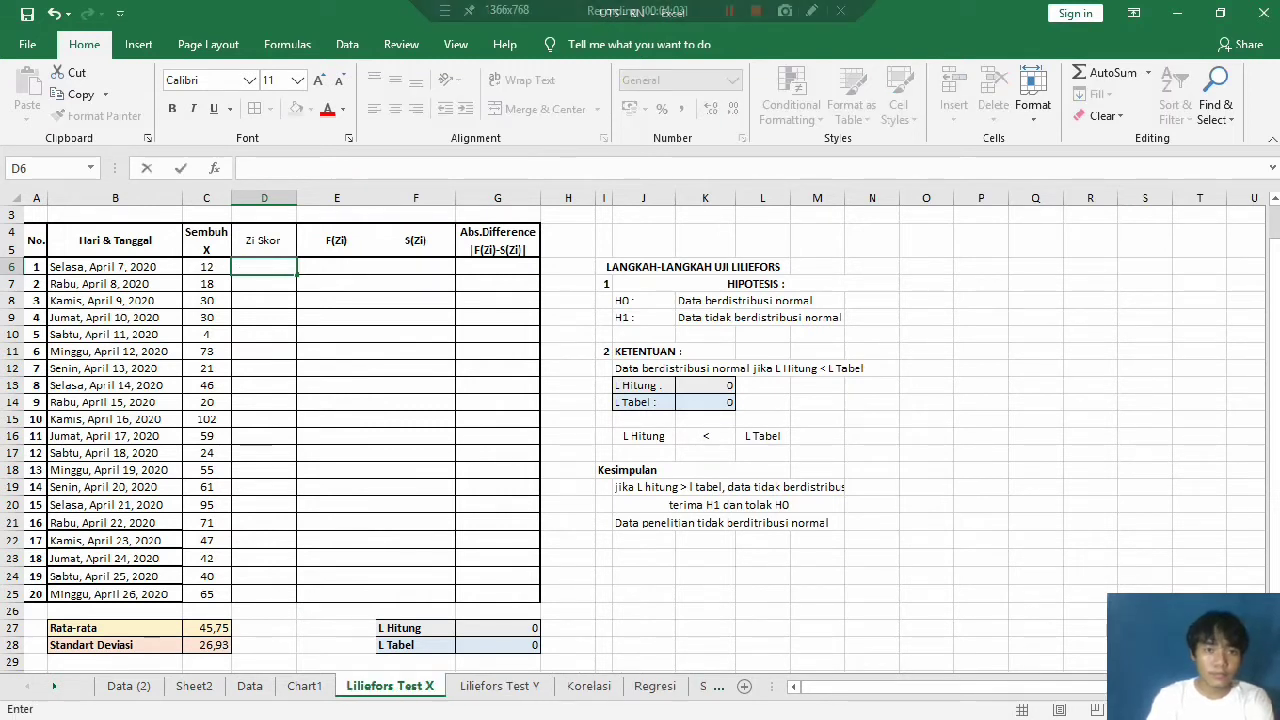
type("=")
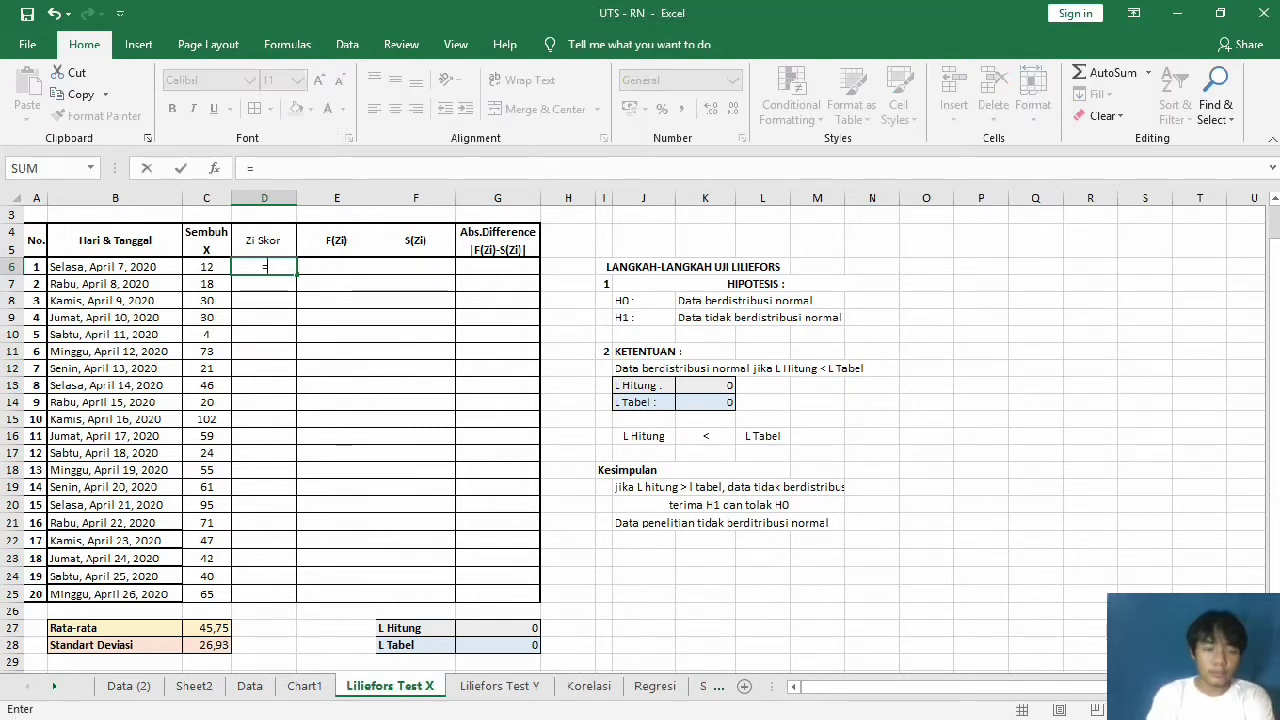
left_click(206, 266)
key("BackSpace")
key("BackSpace")
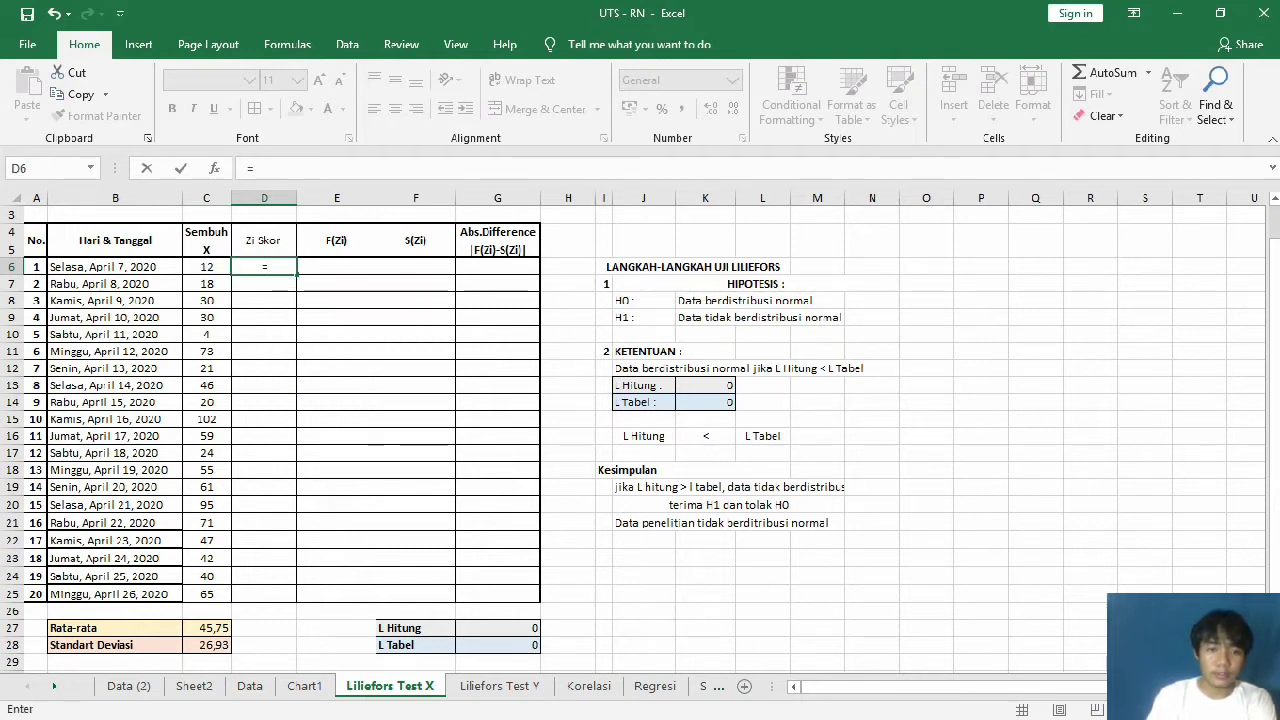
left_click(206, 266)
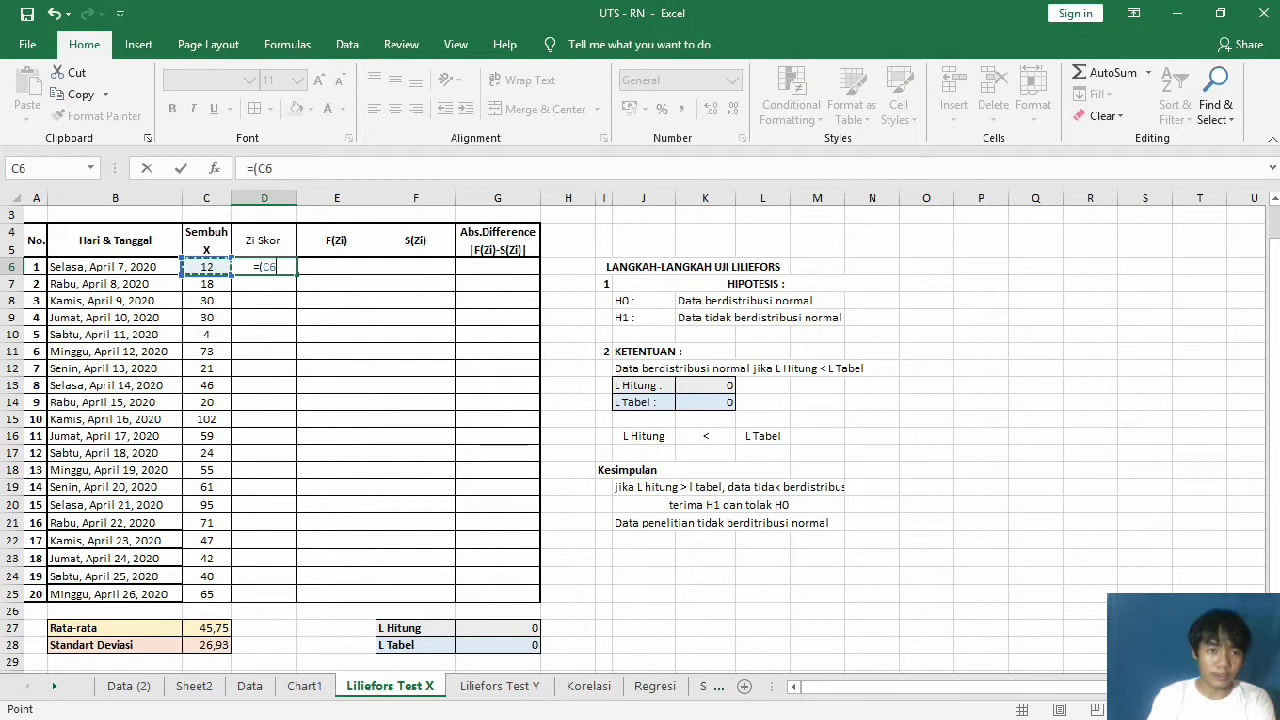
type("-")
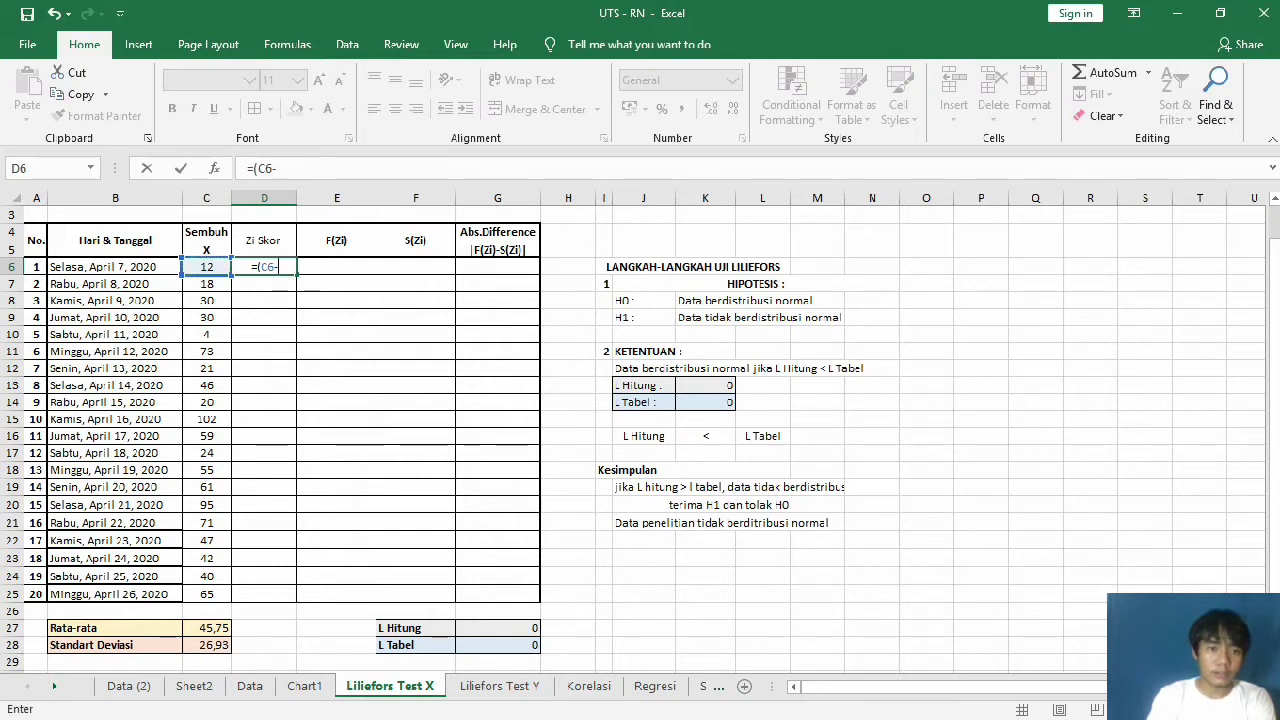
left_click(206, 627)
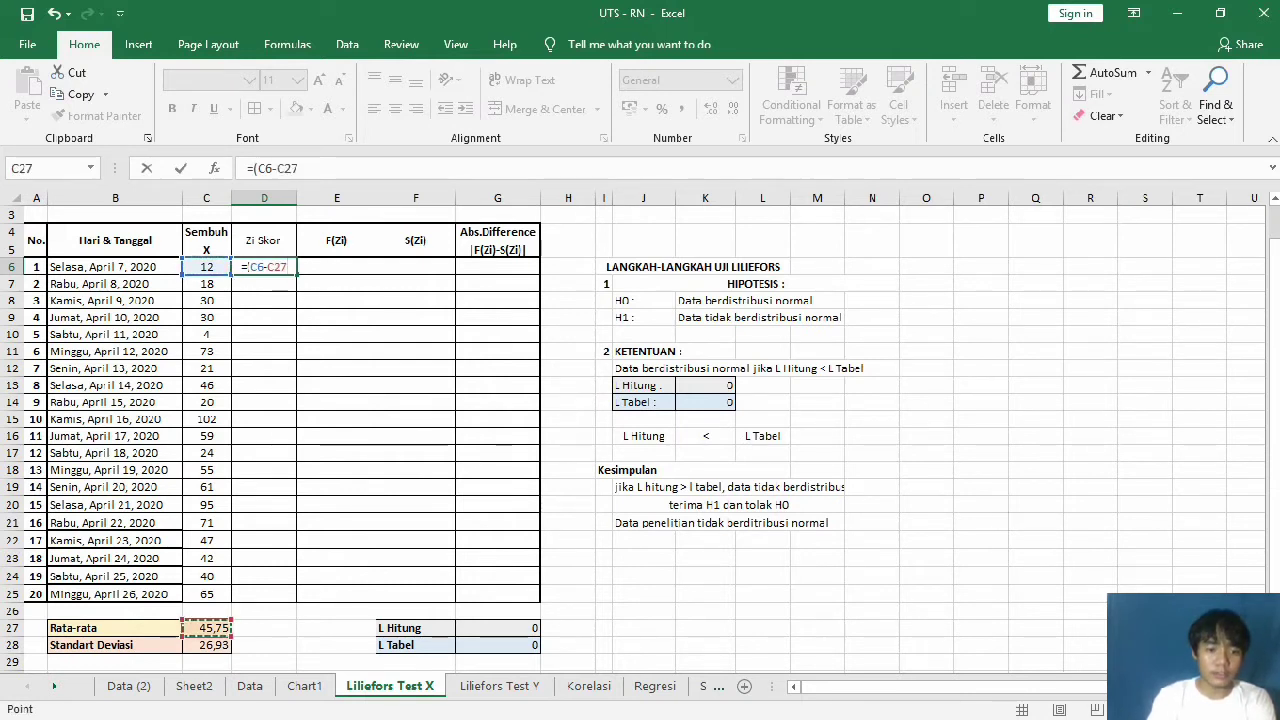
key("Right")
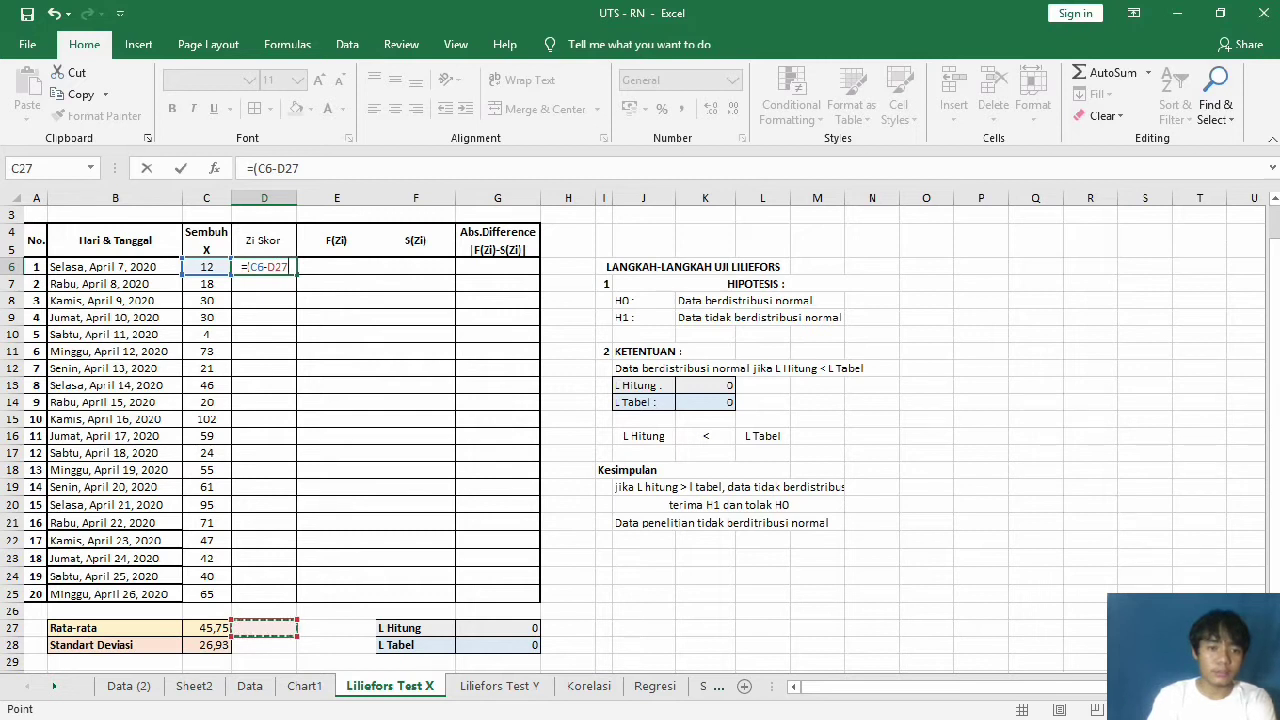
key("Left")
key("F4")
type(")/")
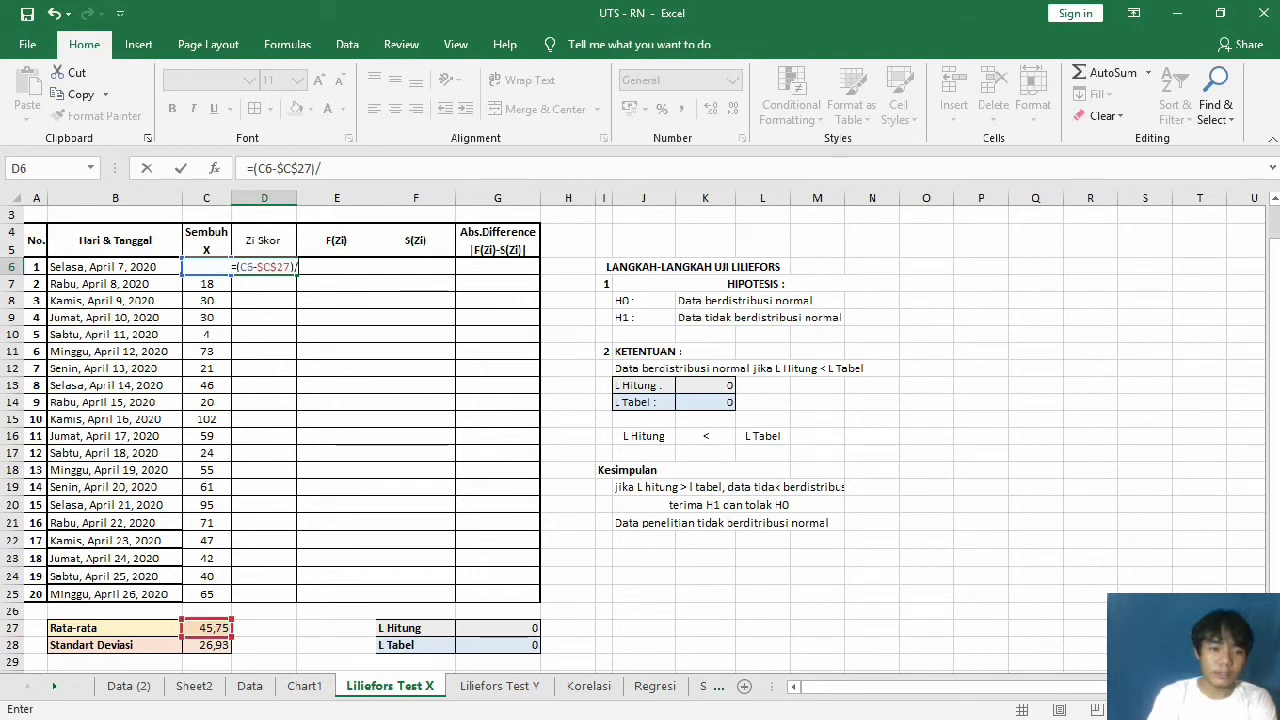
left_click(206, 644)
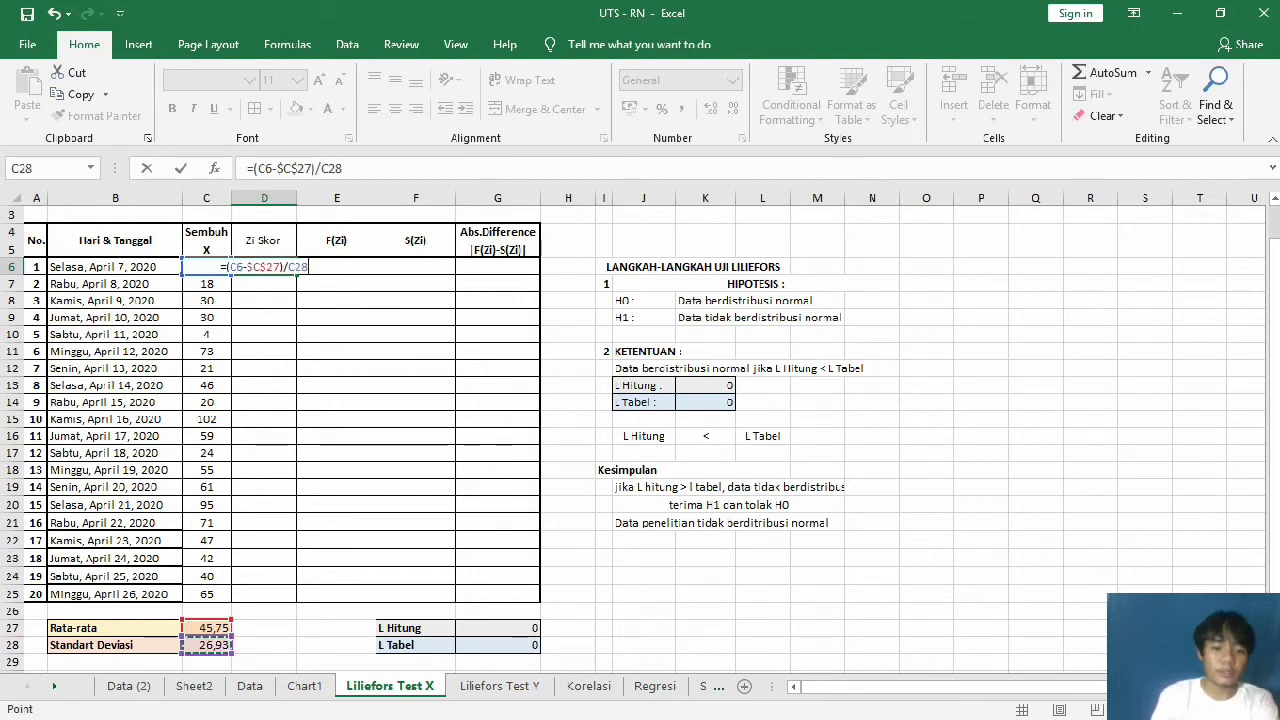
key("F4")
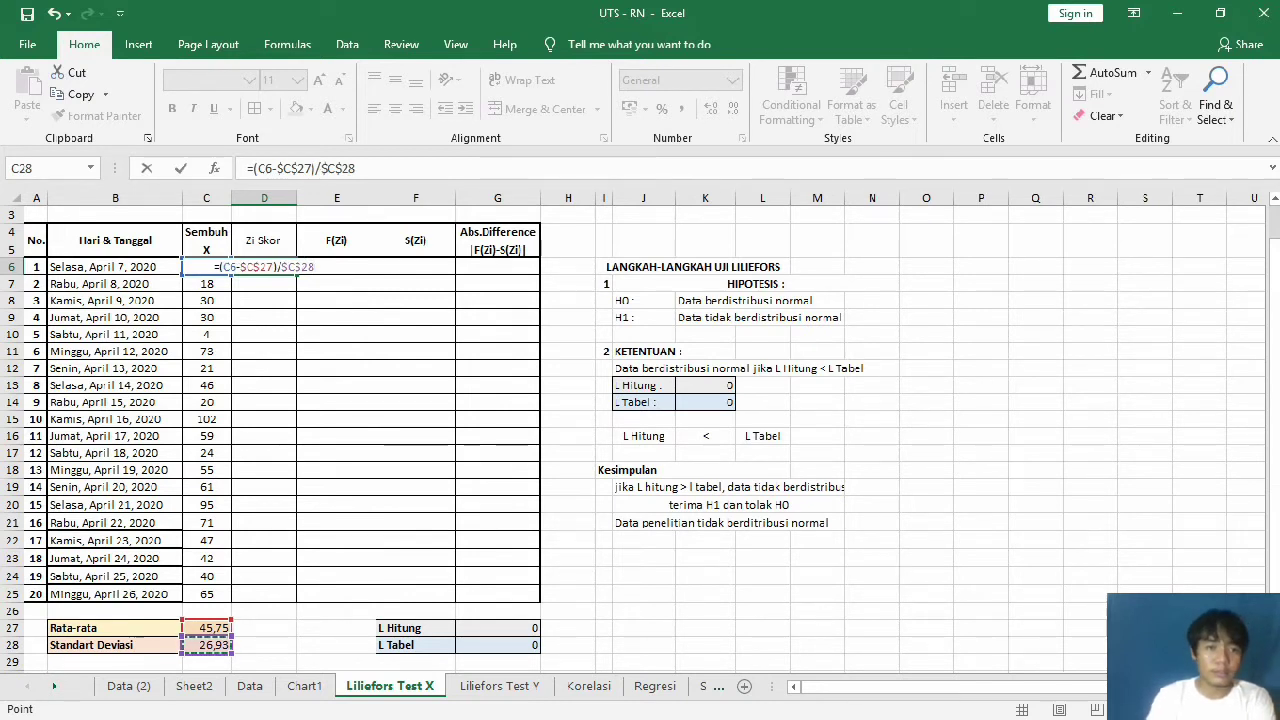
key("Return")
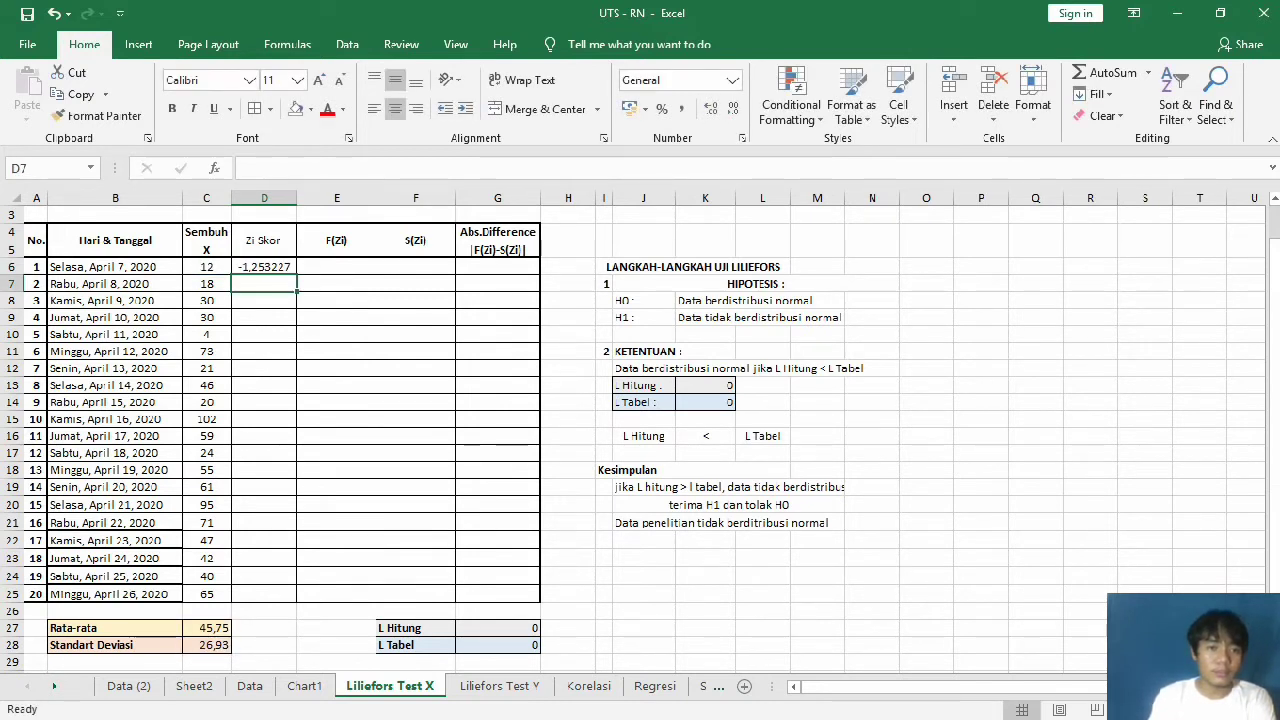
left_click(264, 267)
left_click_drag(297, 275, 296, 598)
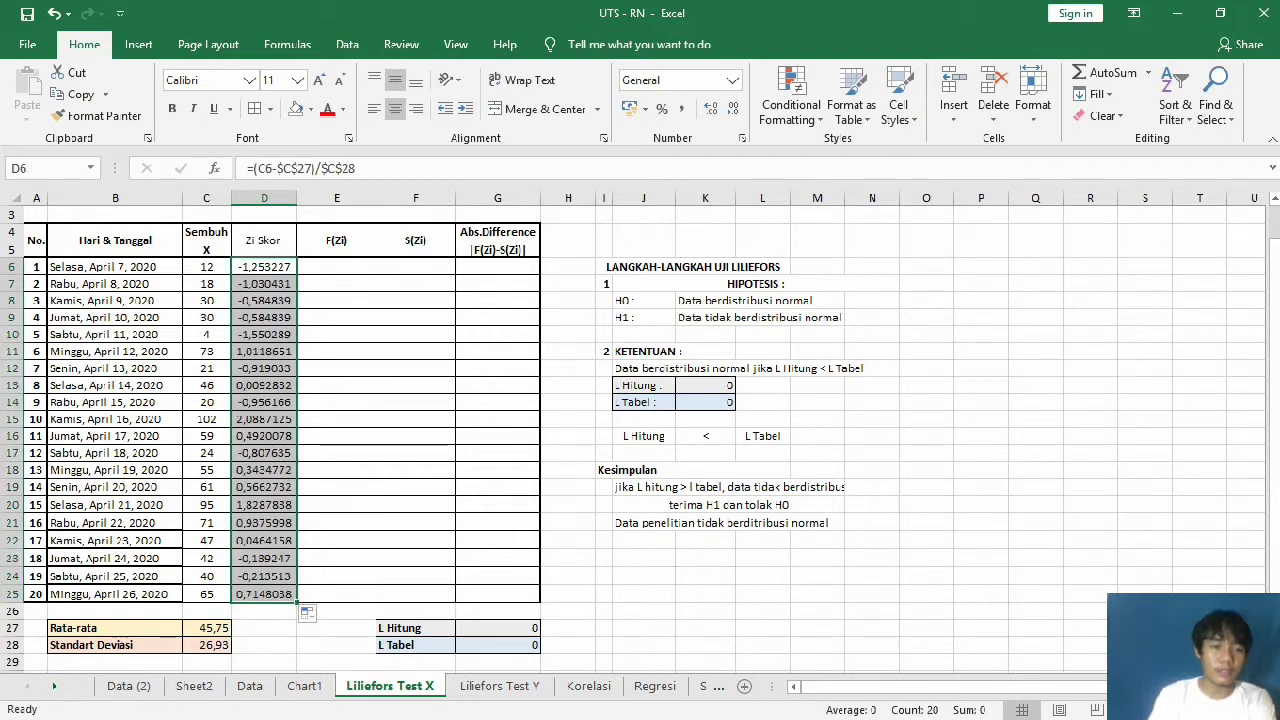
left_click(336, 266)
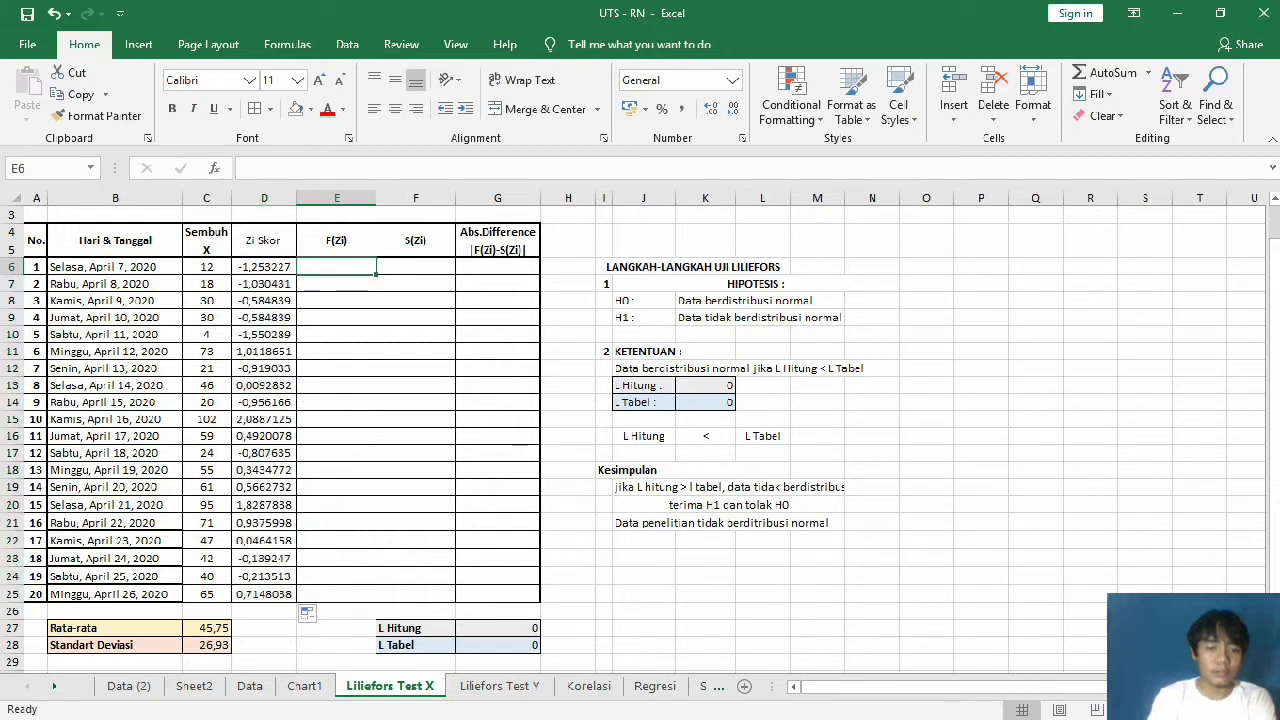
type("=")
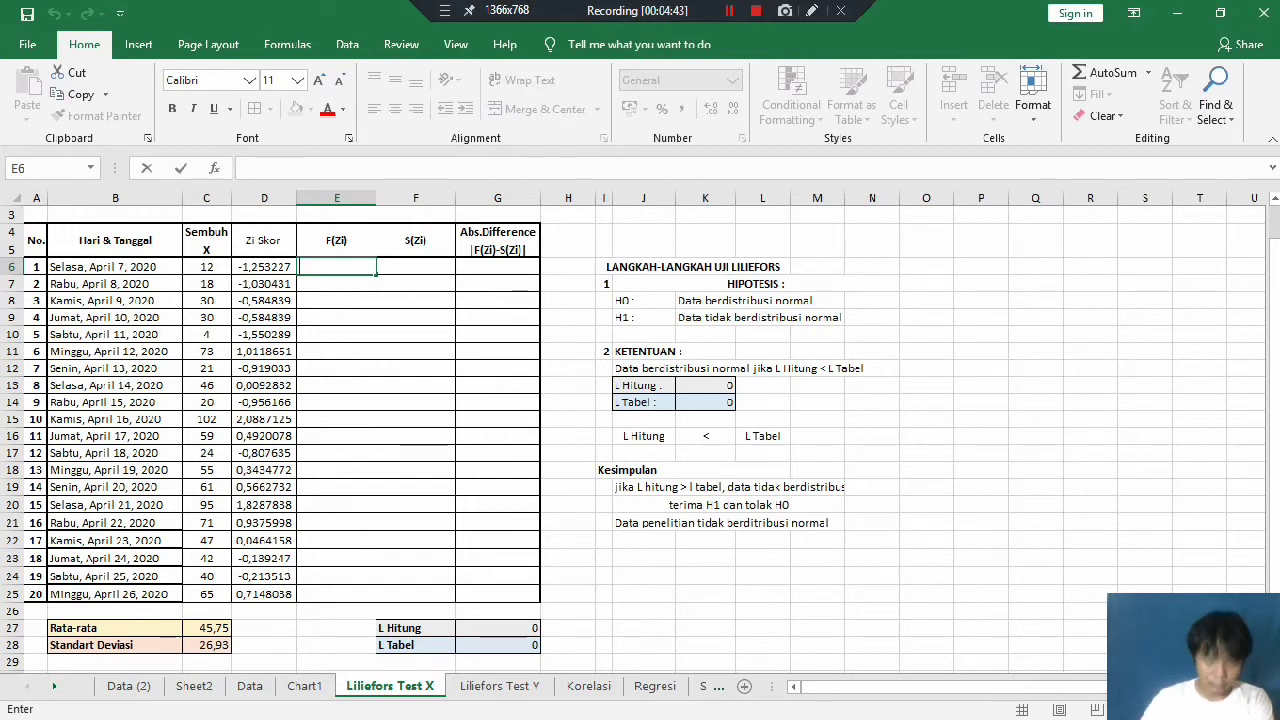
type("=")
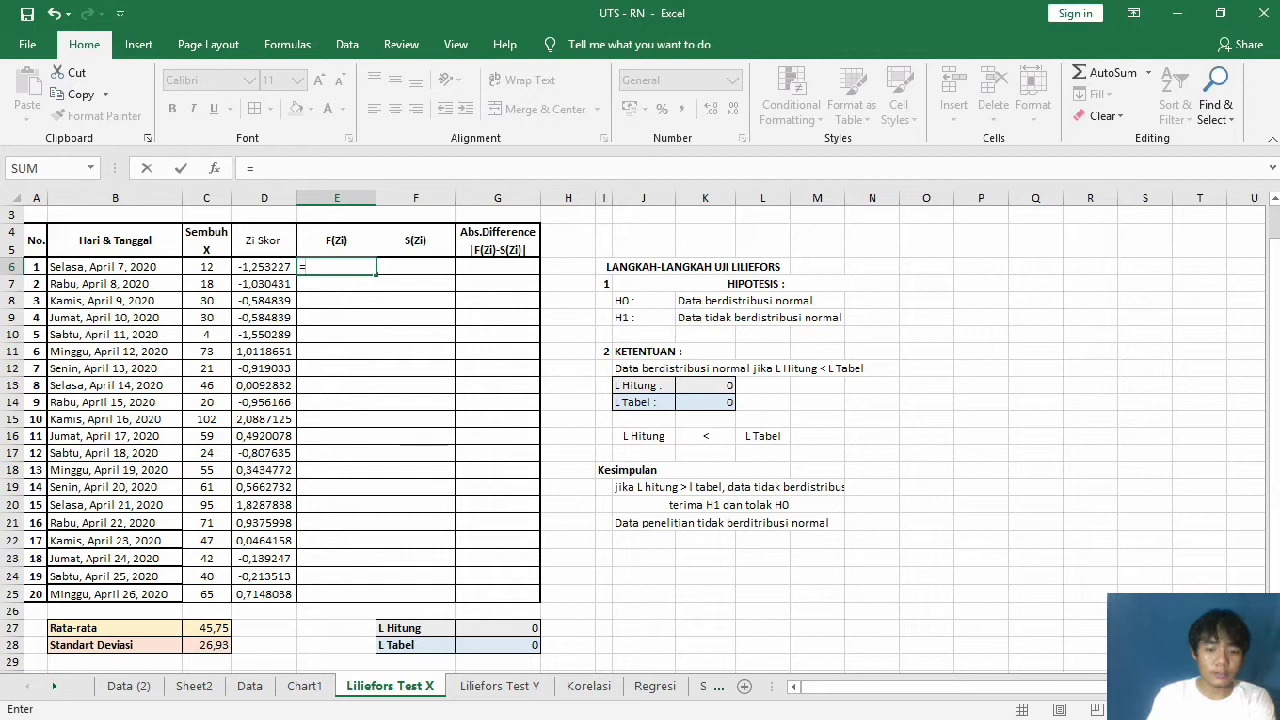
type("NORM")
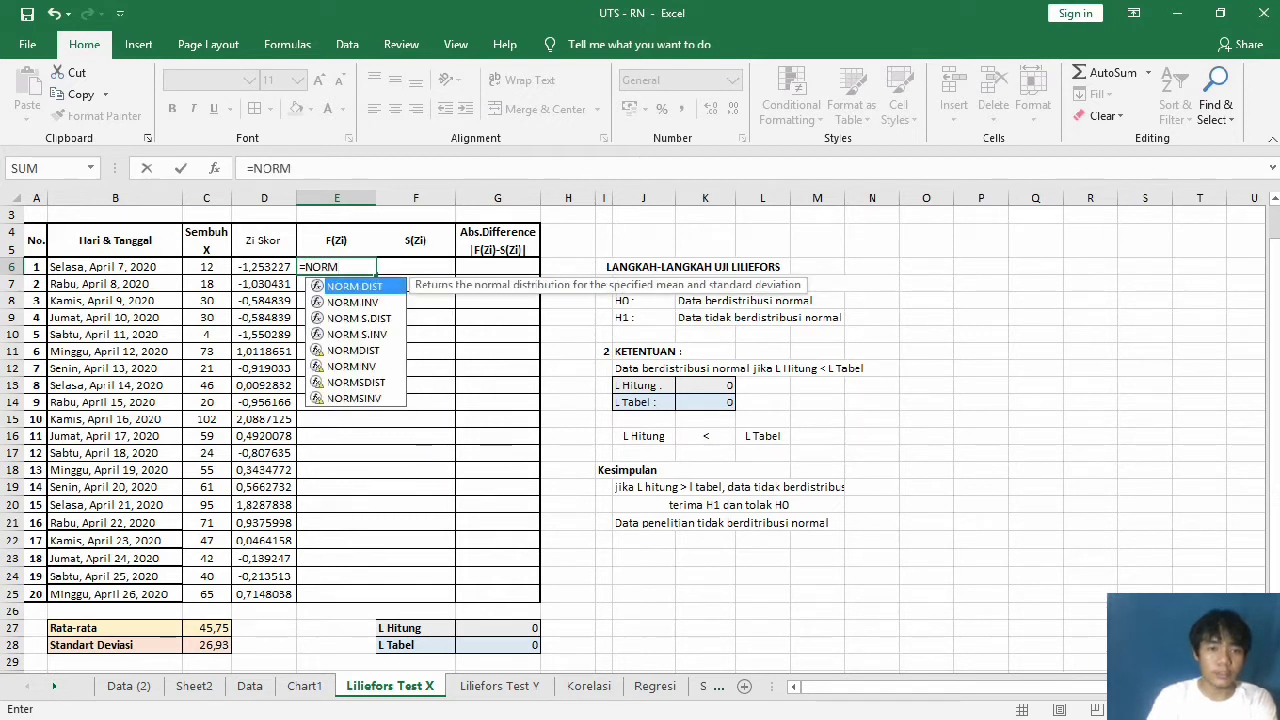
key("Tab")
left_click(263, 266)
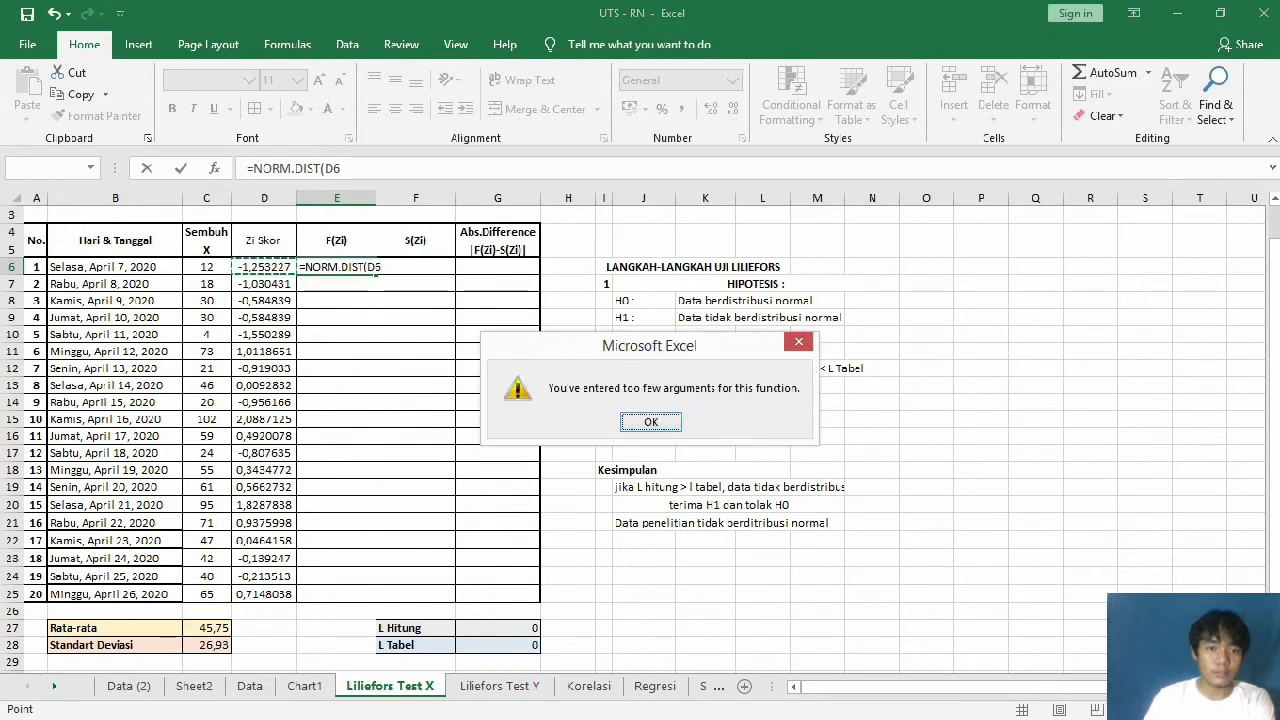
key("Return")
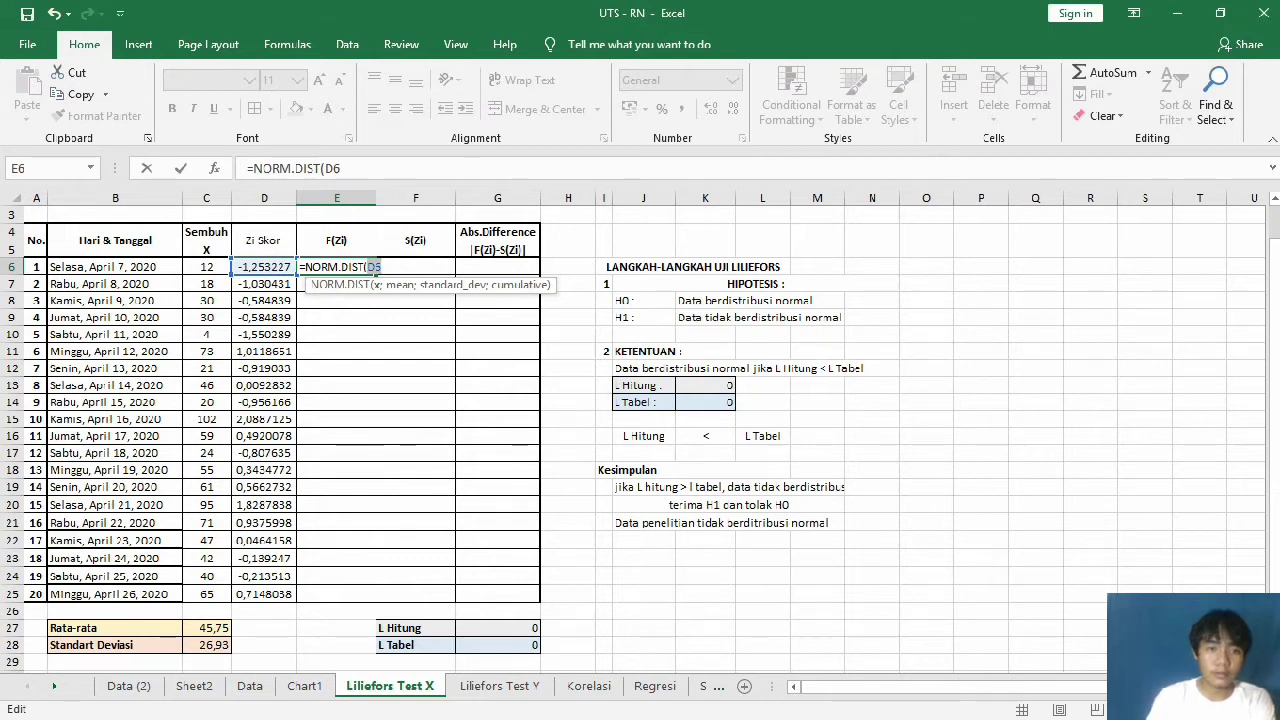
left_click(337, 267)
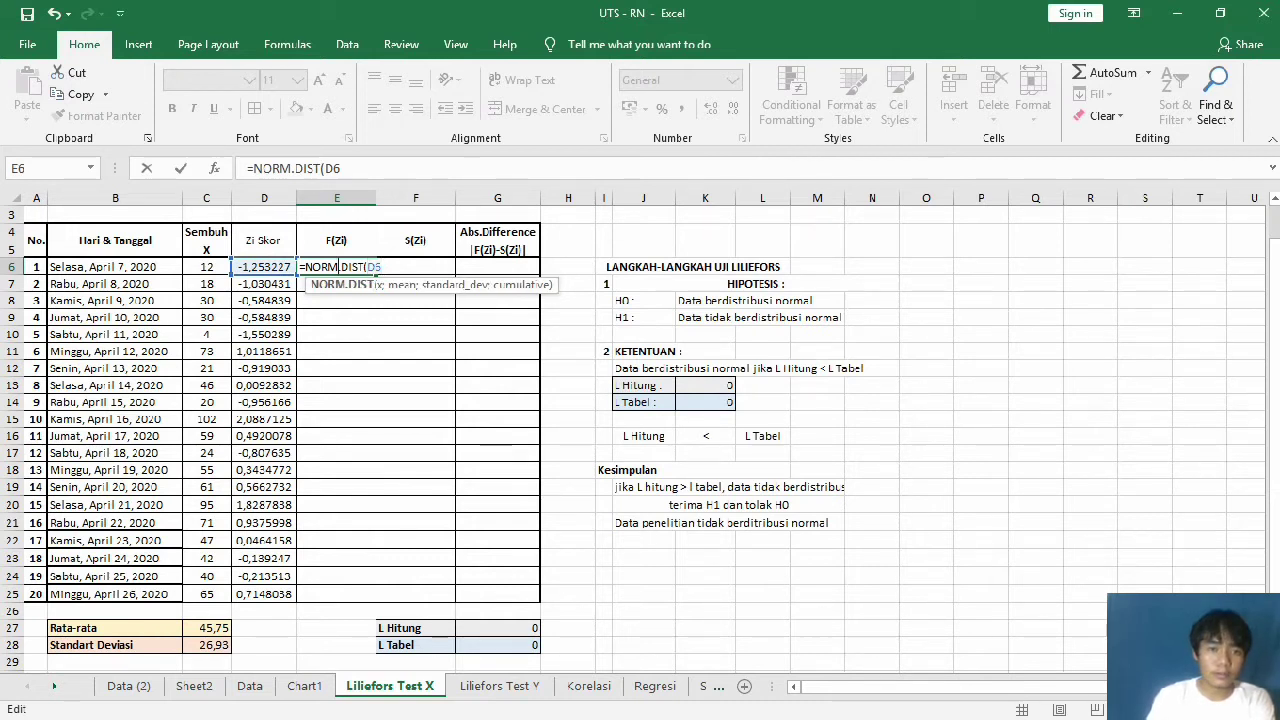
key("Escape")
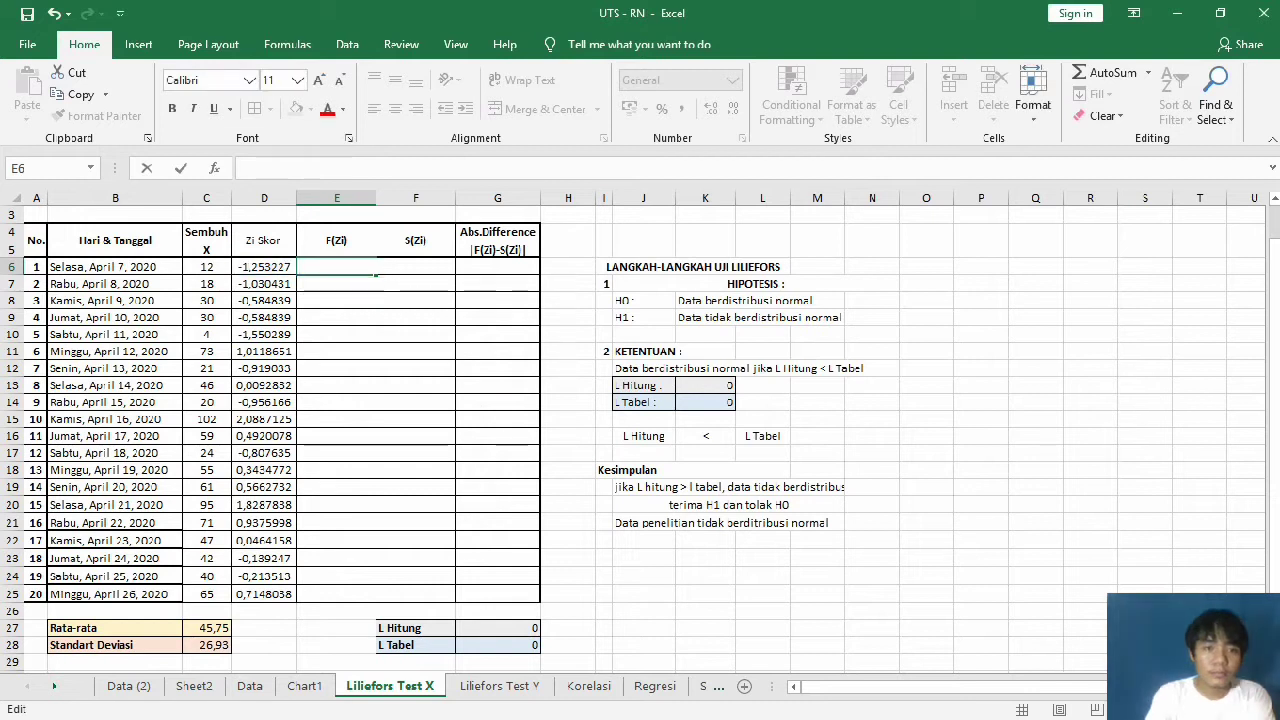
Step: Enter =NORMSDIST(D6) in E6 for F(Zi) and fill it down to E25
type("=")
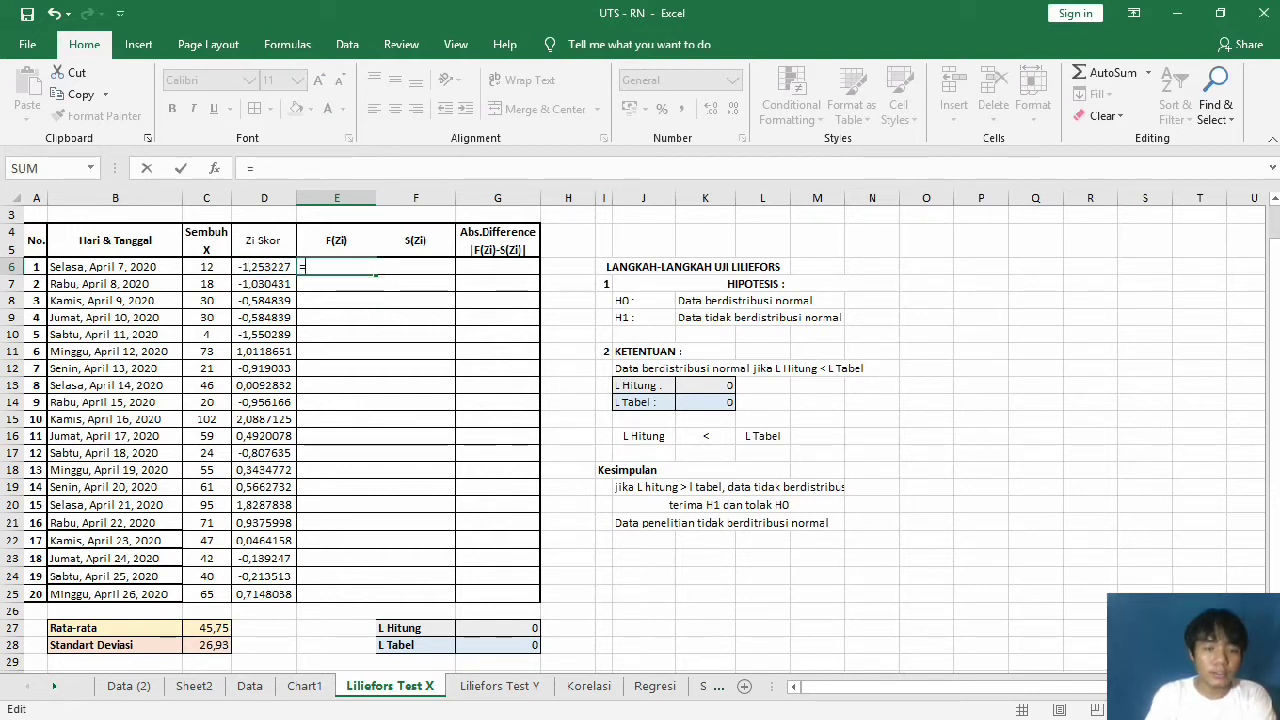
type("NORM")
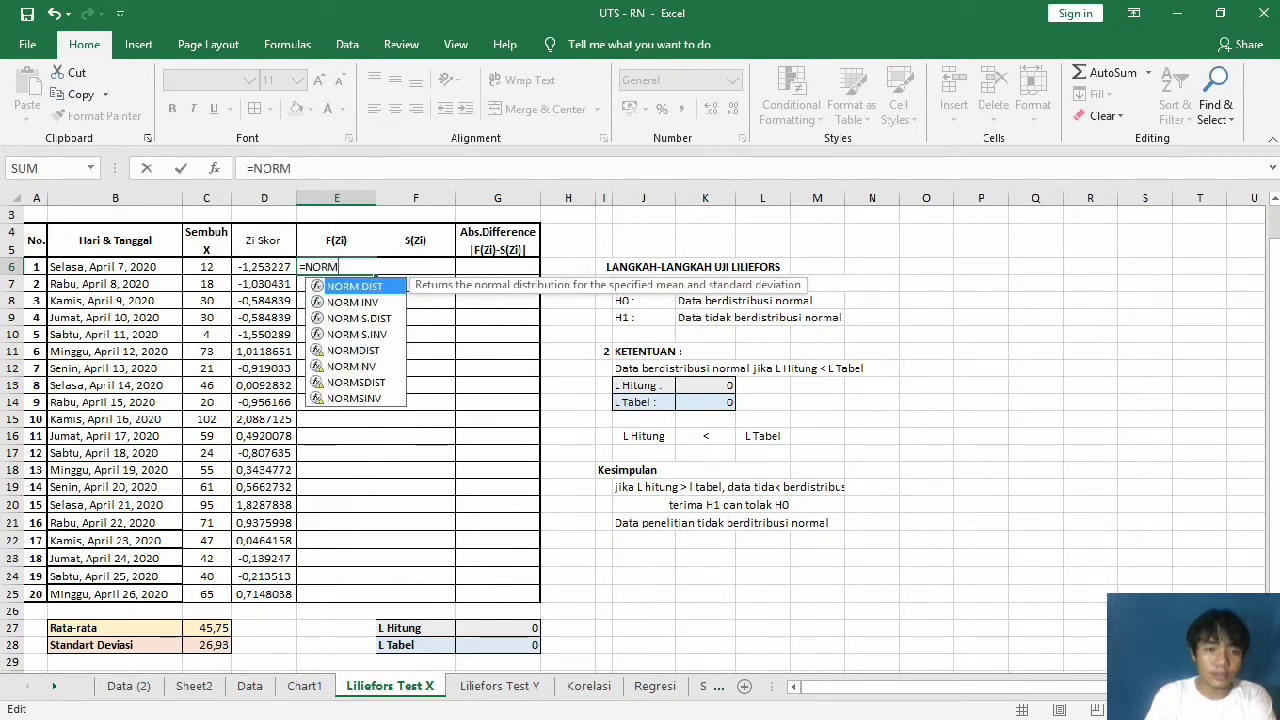
type("s")
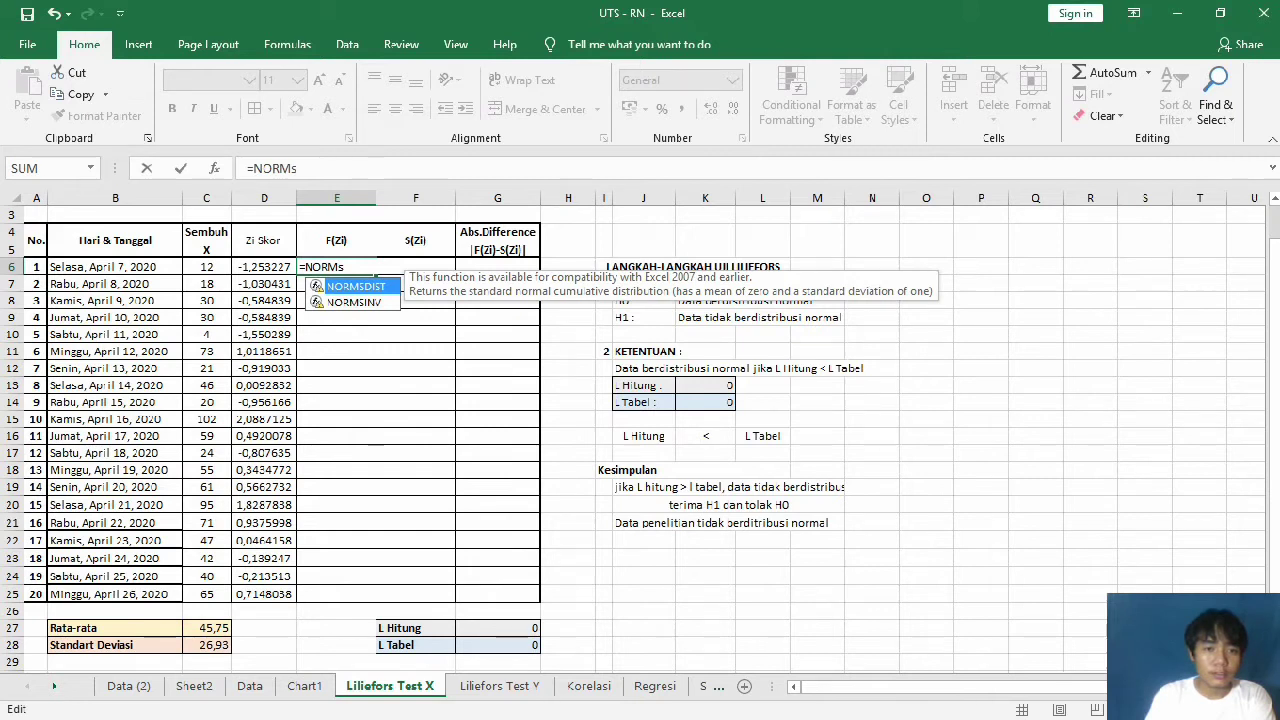
key("Tab")
key("Left")
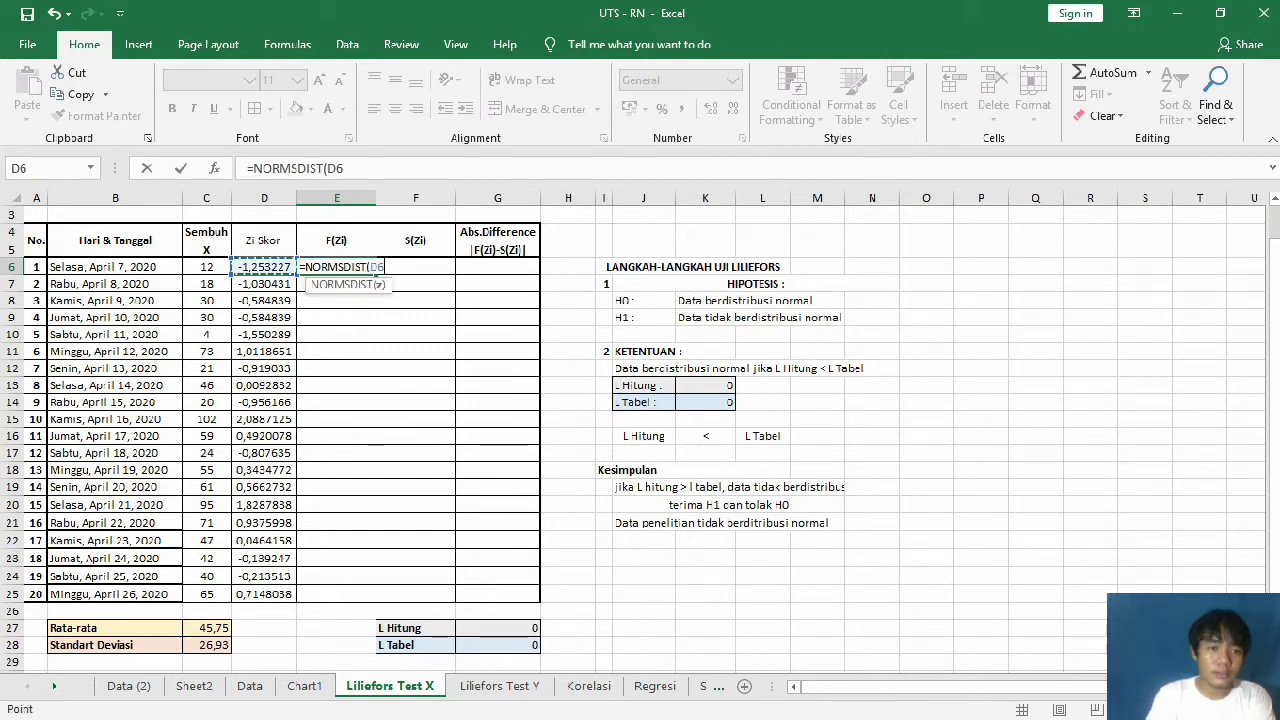
key("Return")
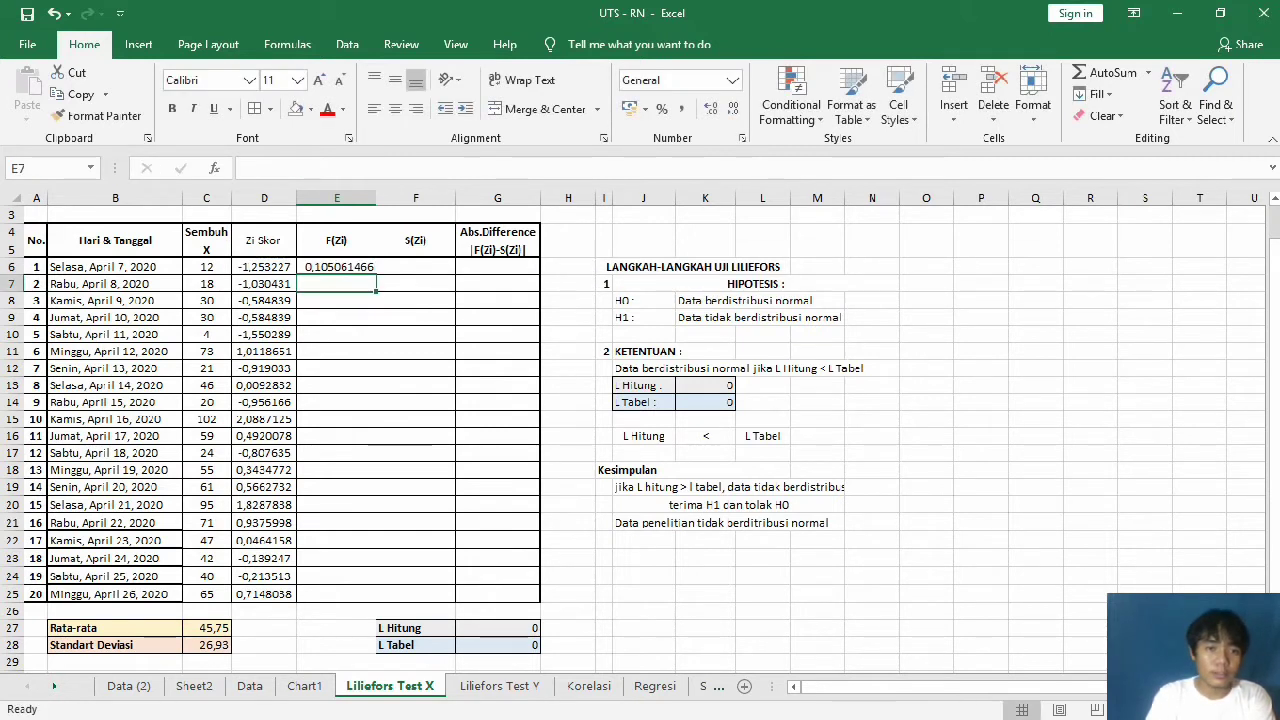
left_click(336, 266)
left_click_drag(376, 274, 372, 601)
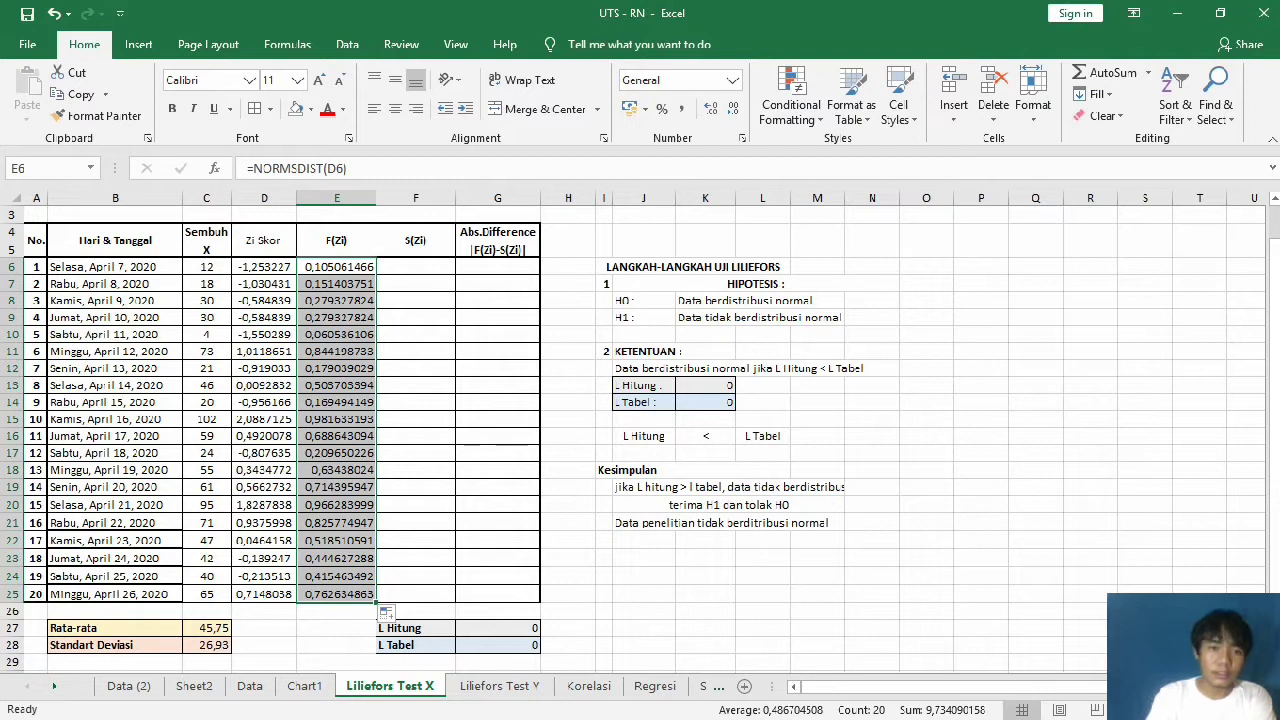
Step: Enter =A6/20 in F6 for S(Zi) and fill it down to F25
left_click(415, 266)
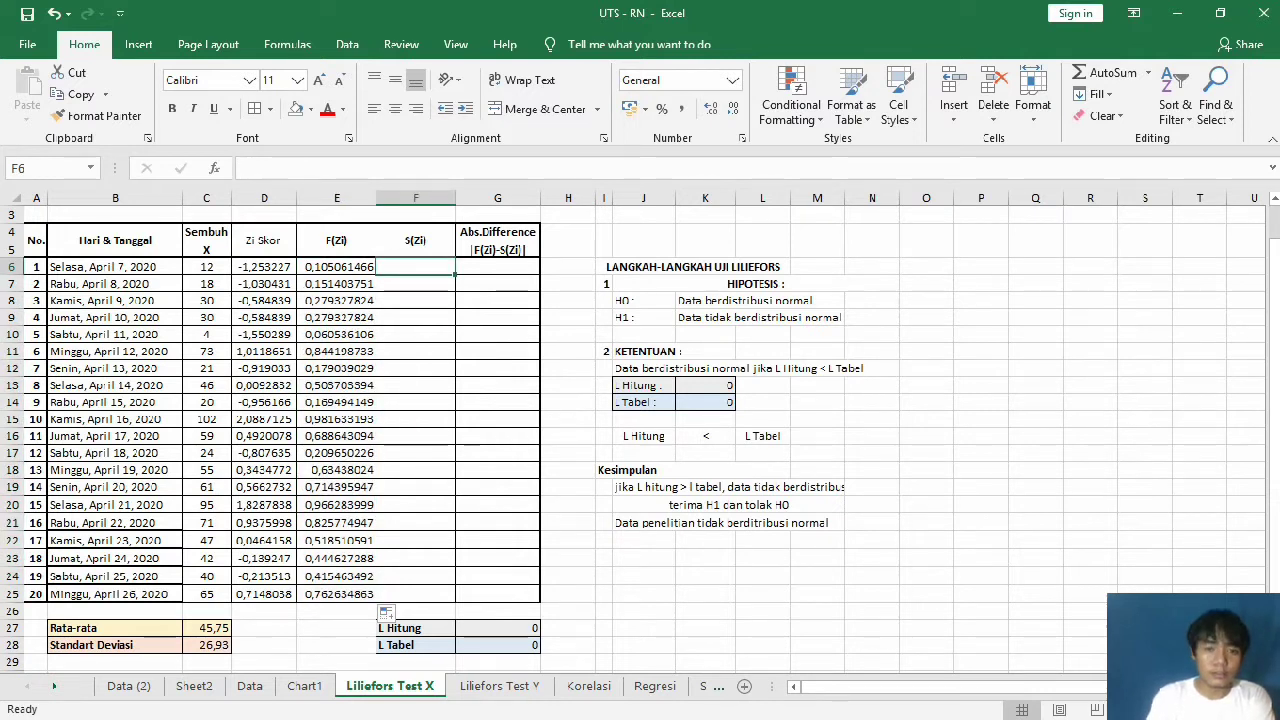
double_click(415, 266)
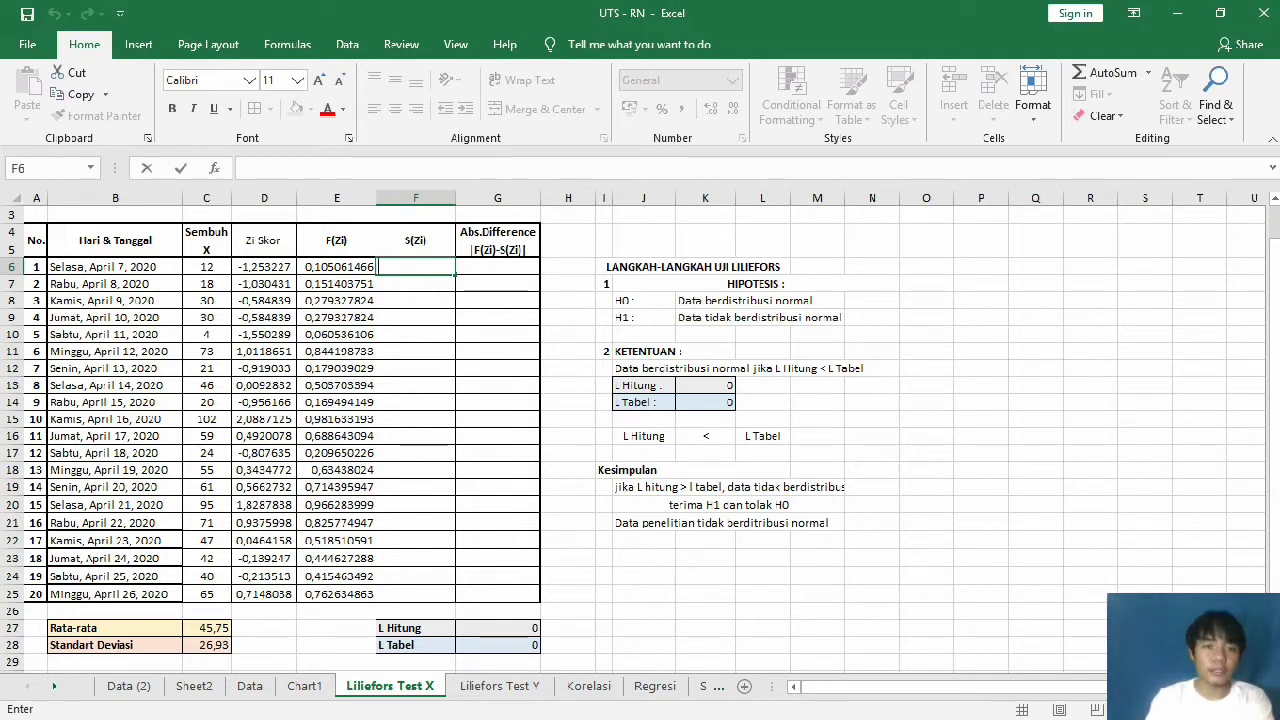
type("=")
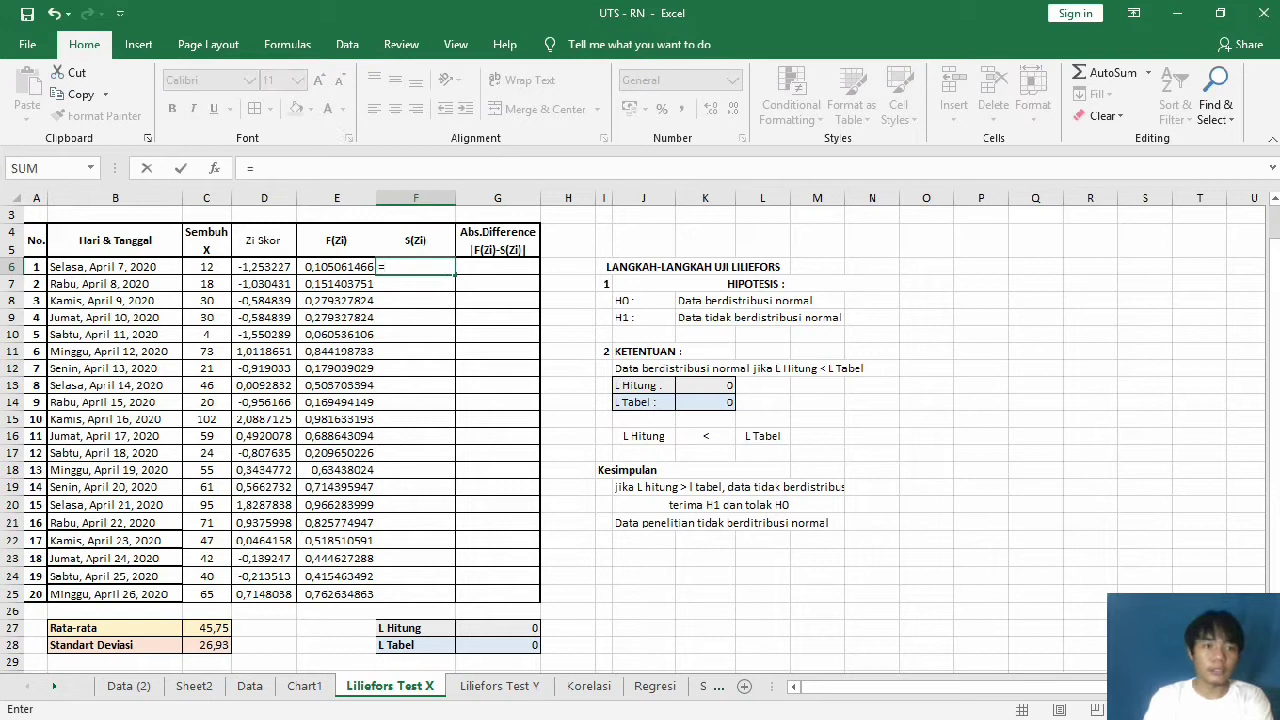
type("A6/")
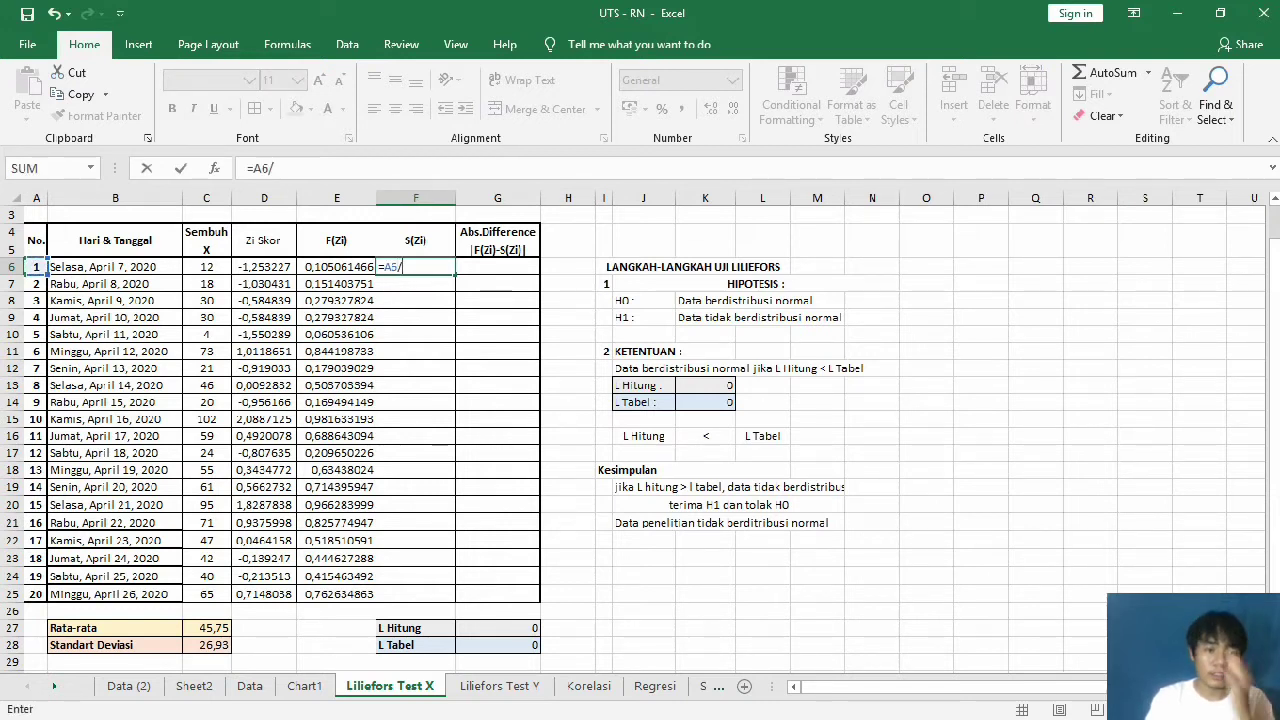
type("2")
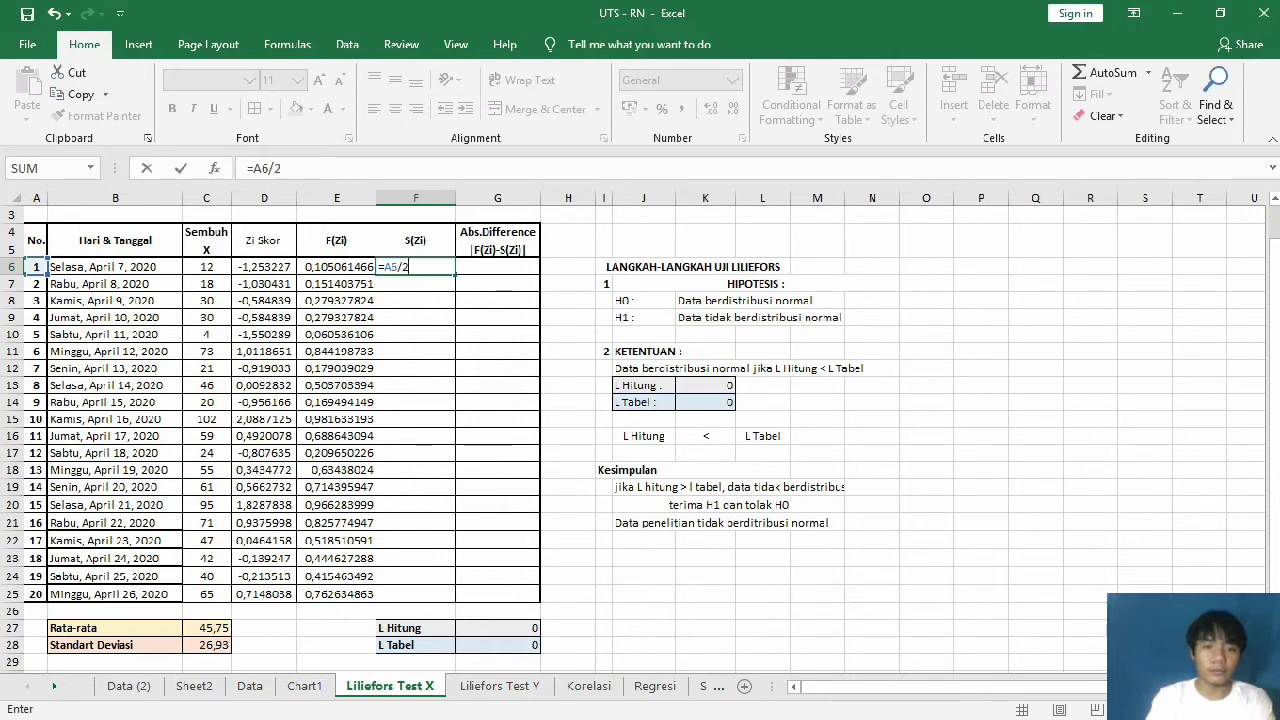
type("0")
key("Return")
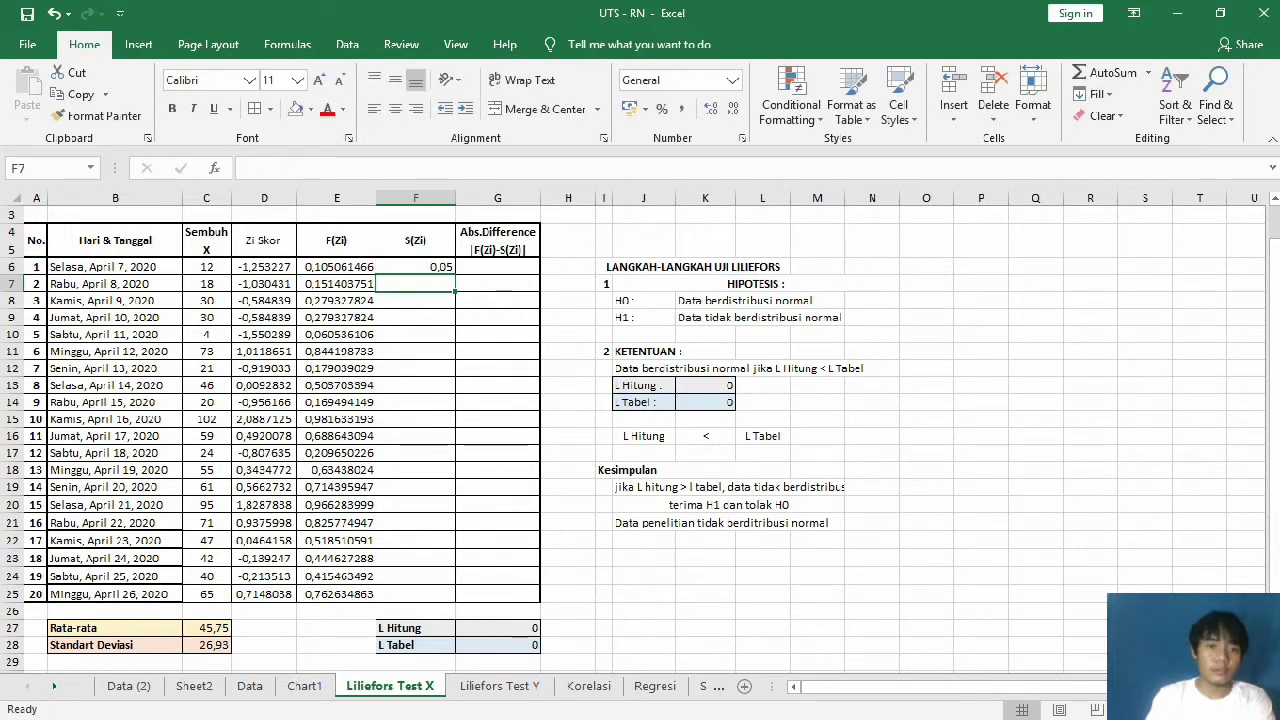
left_click(415, 267)
left_click_drag(455, 275, 455, 600)
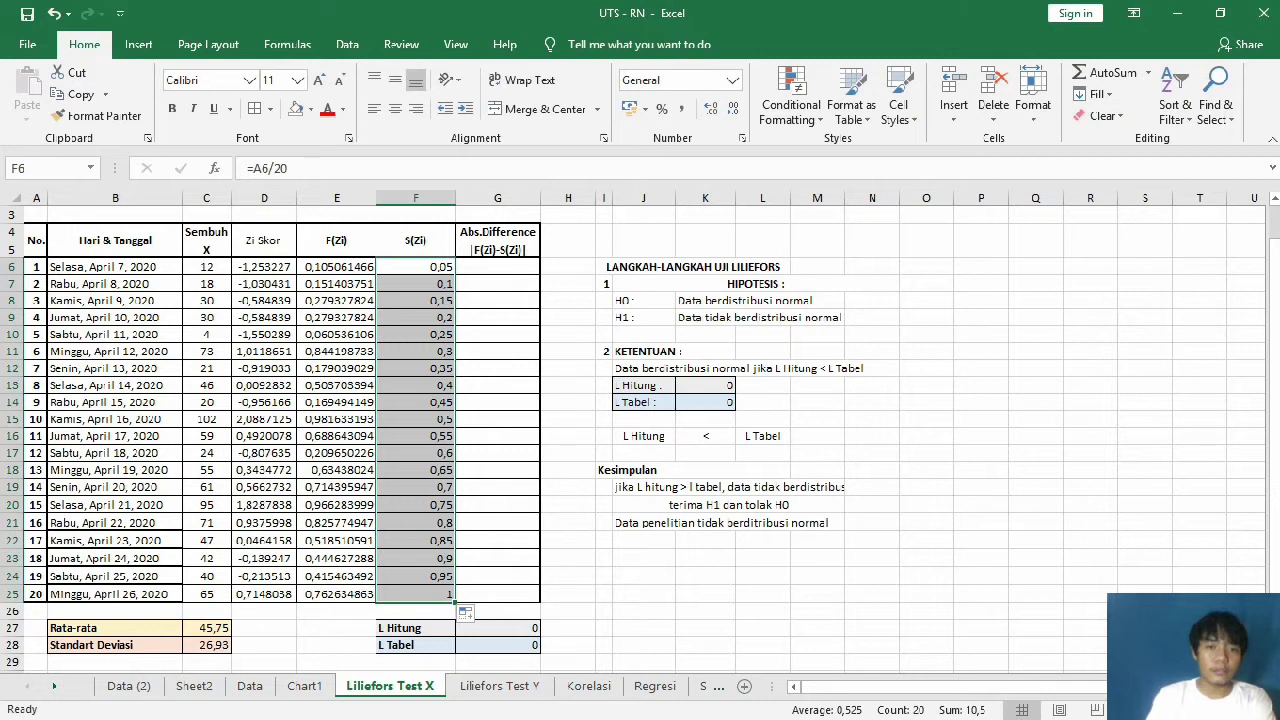
Step: Enter =ABS(E6-F6) in G6 for the absolute difference and fill it down to G25
double_click(497, 267)
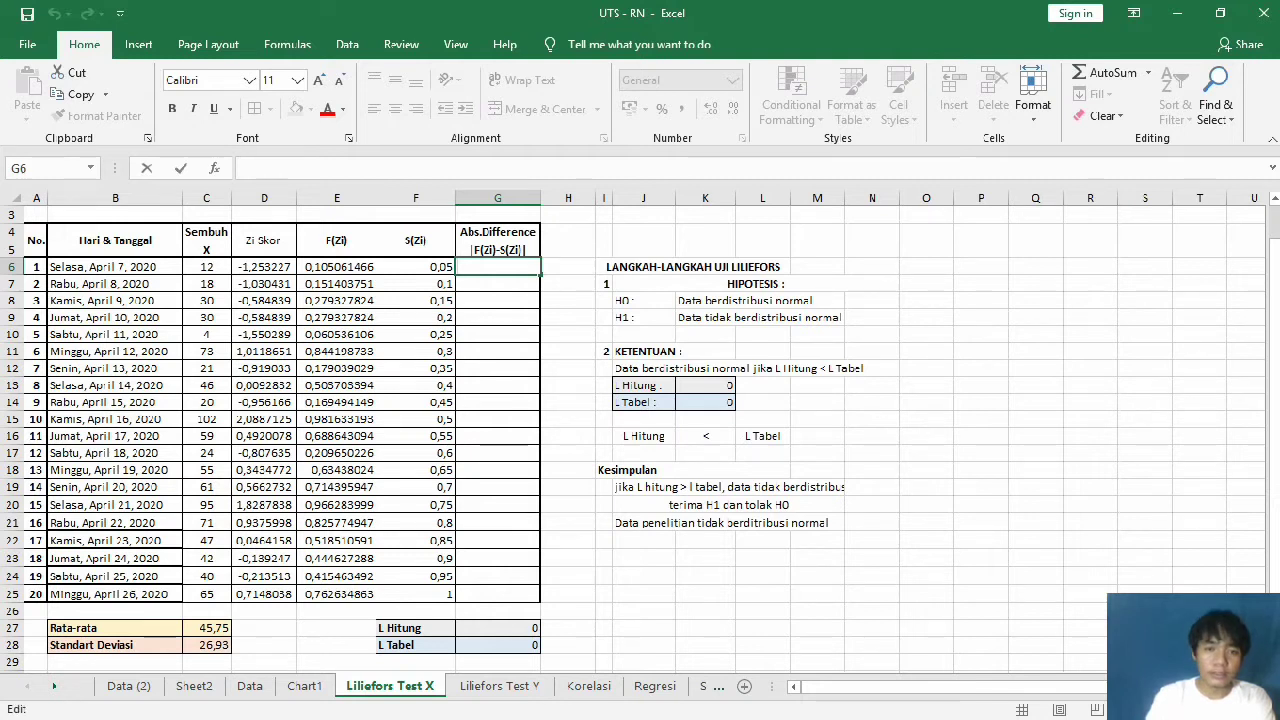
type("=")
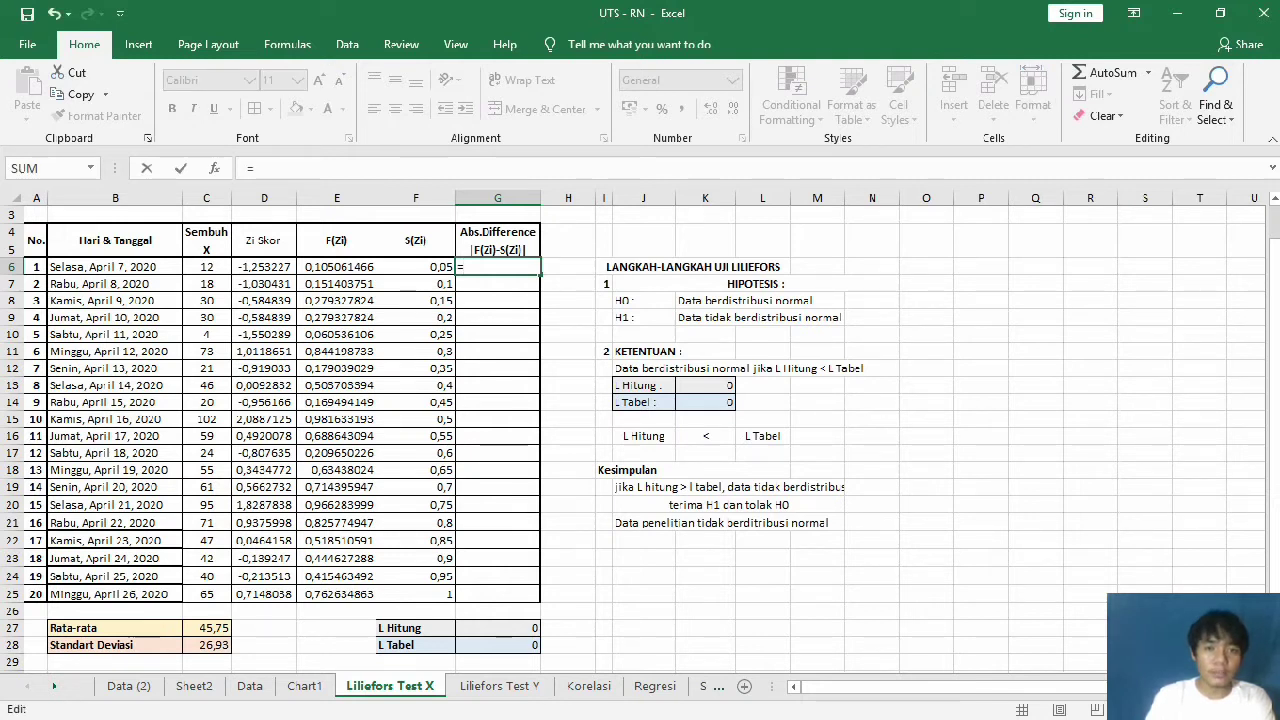
type("AB")
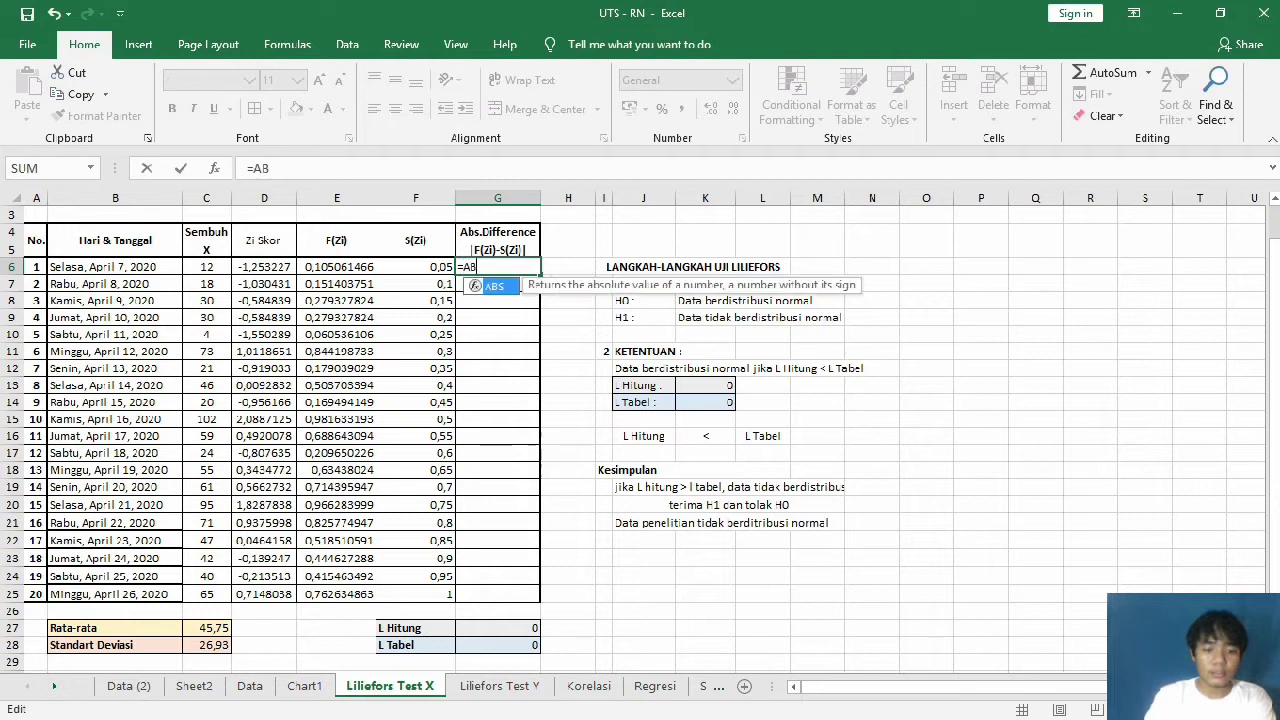
type("S(")
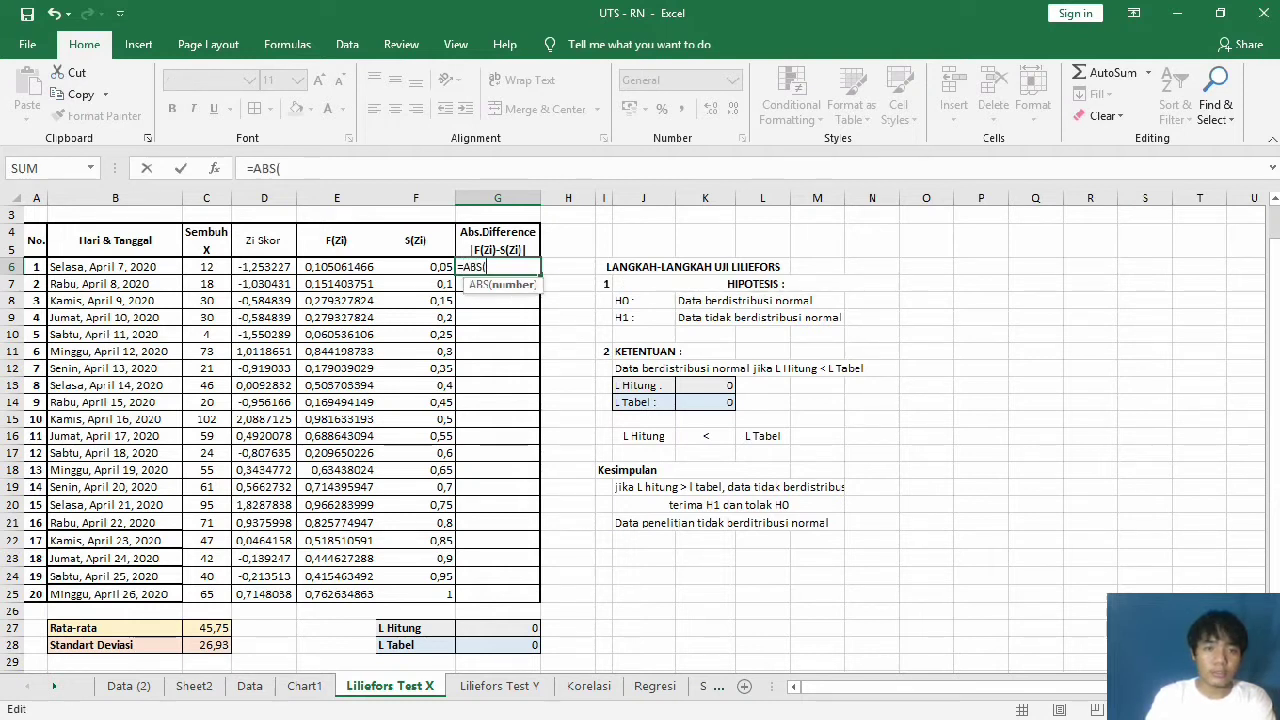
left_click(336, 266)
type("-")
left_click(416, 266)
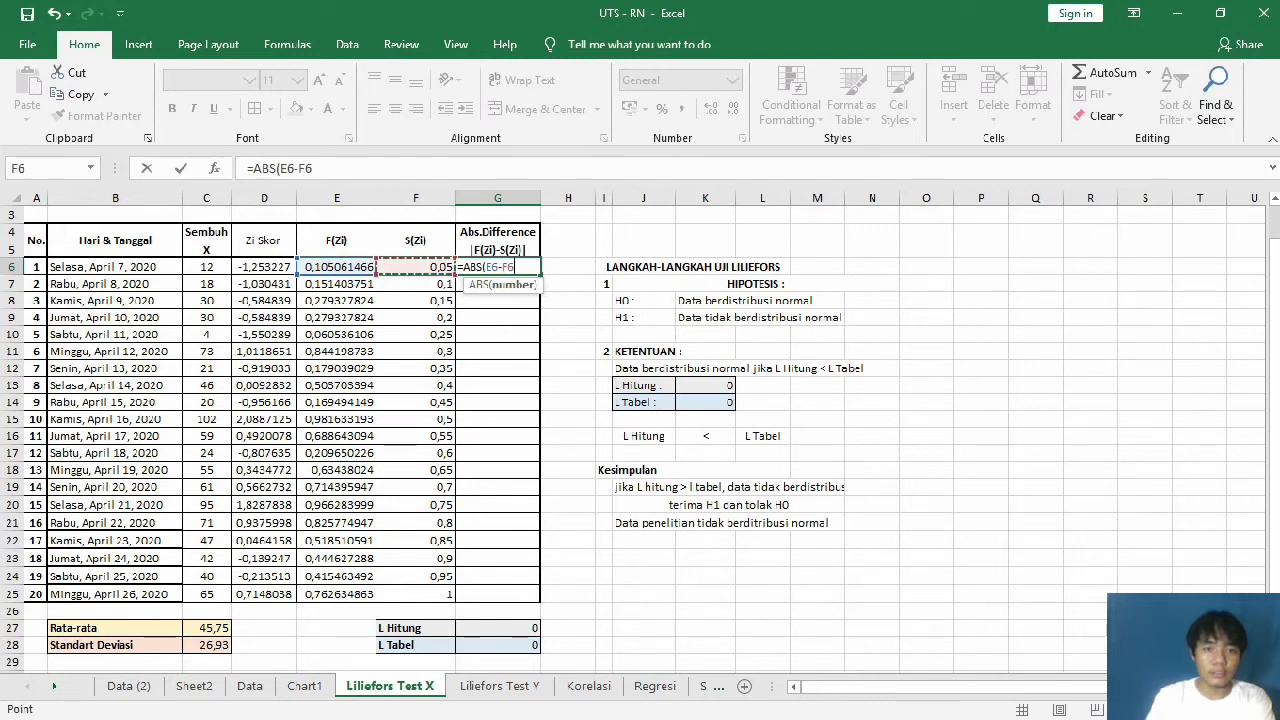
type(")")
key("Return")
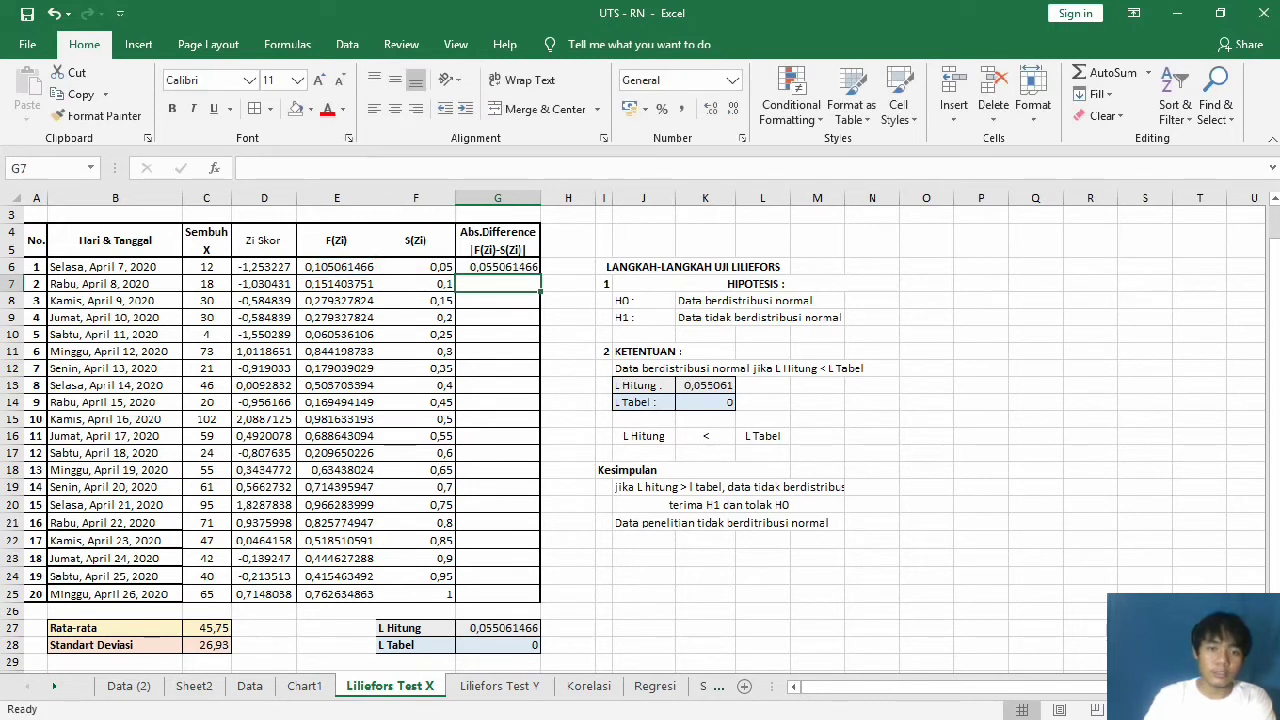
left_click(497, 267)
left_click_drag(540, 275, 538, 598)
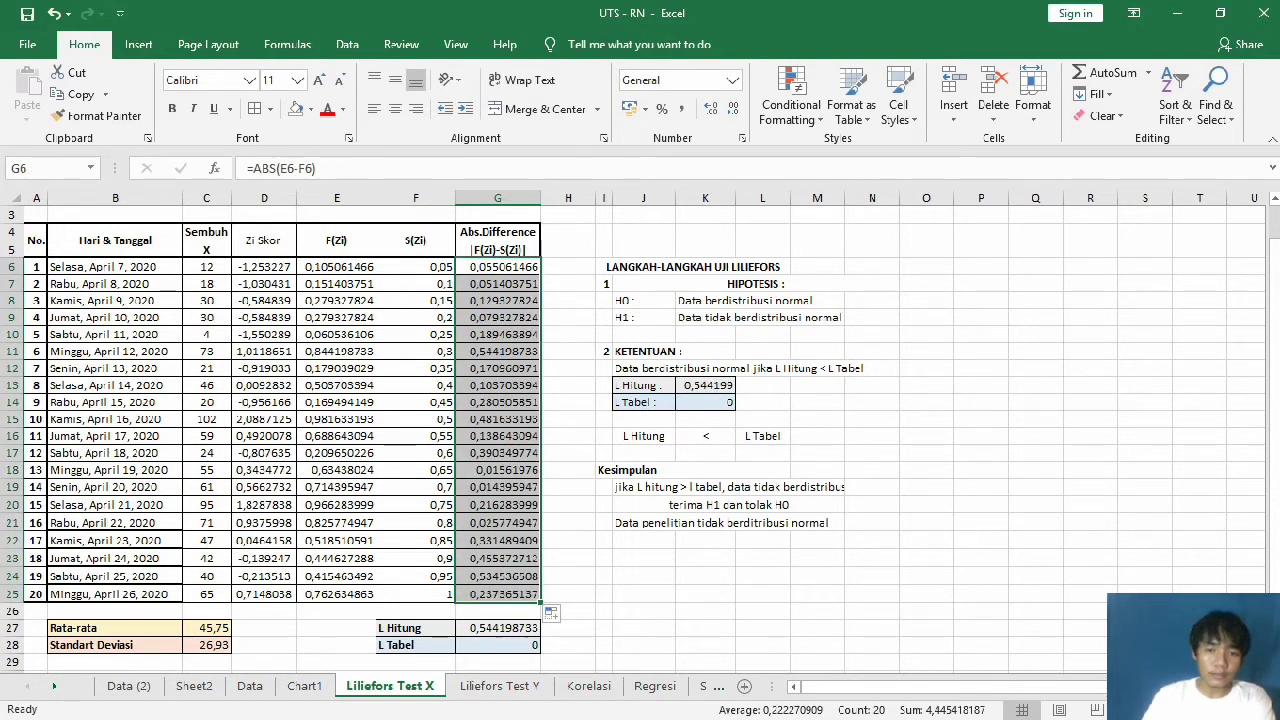
Step: Clear the L Hitung and L Tabel formulas in K13 and K14
double_click(705, 385)
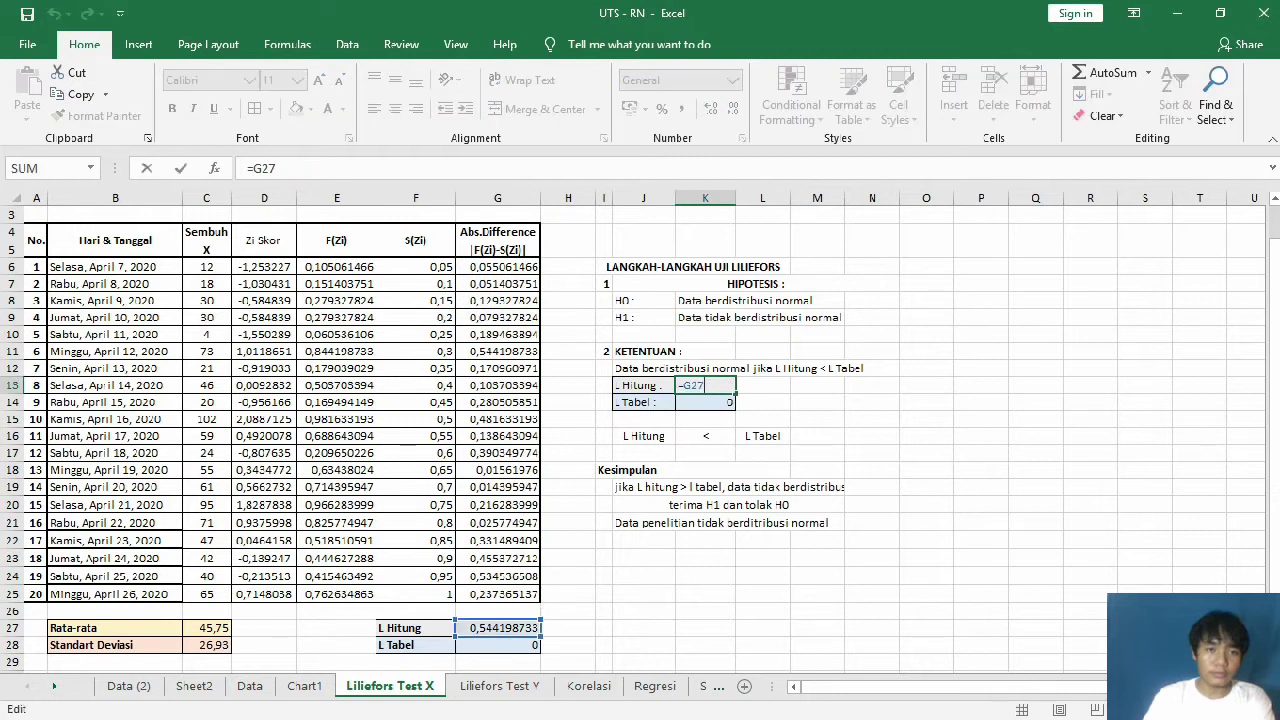
key("BackSpace")
key("BackSpace")
key("BackSpace")
key("BackSpace")
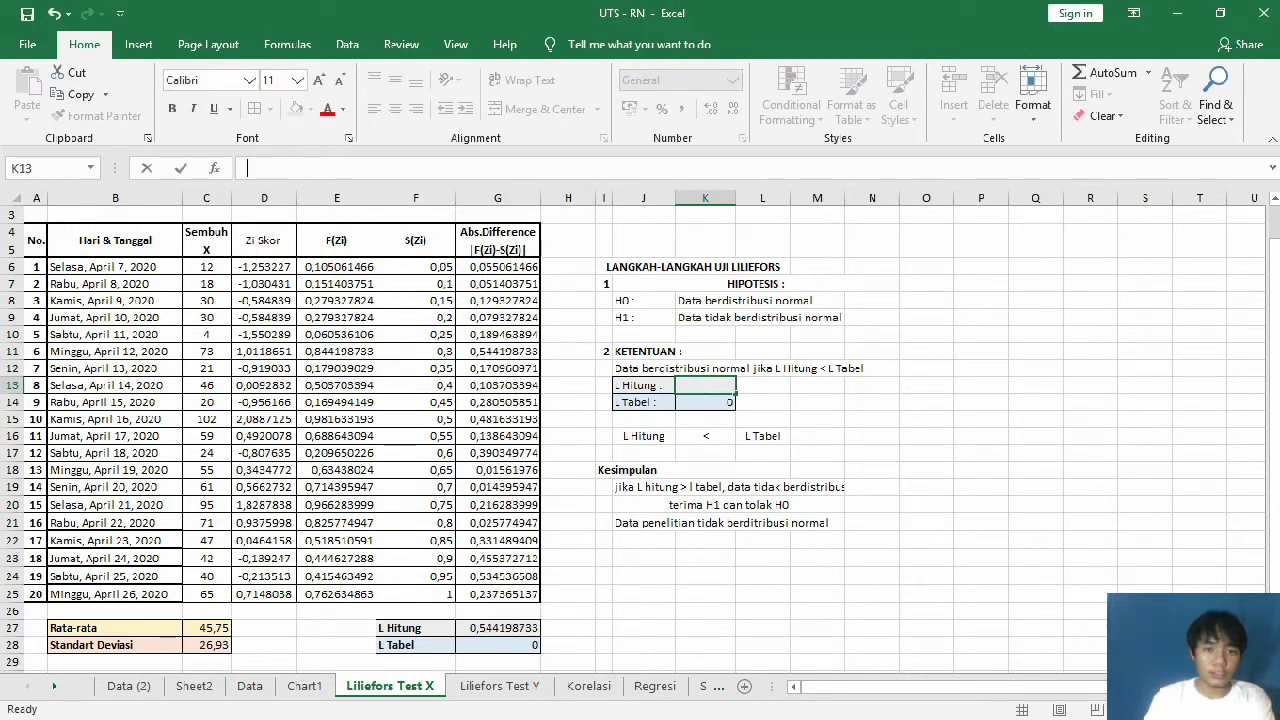
key("Return")
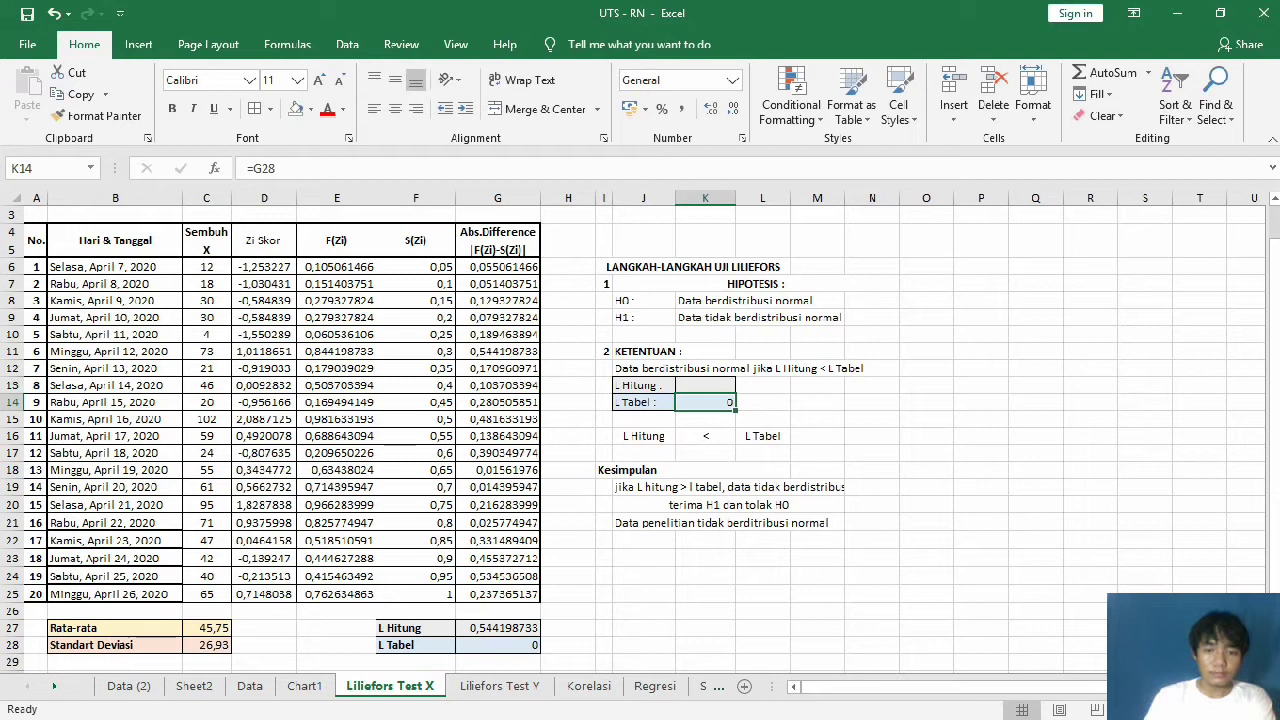
key("F2")
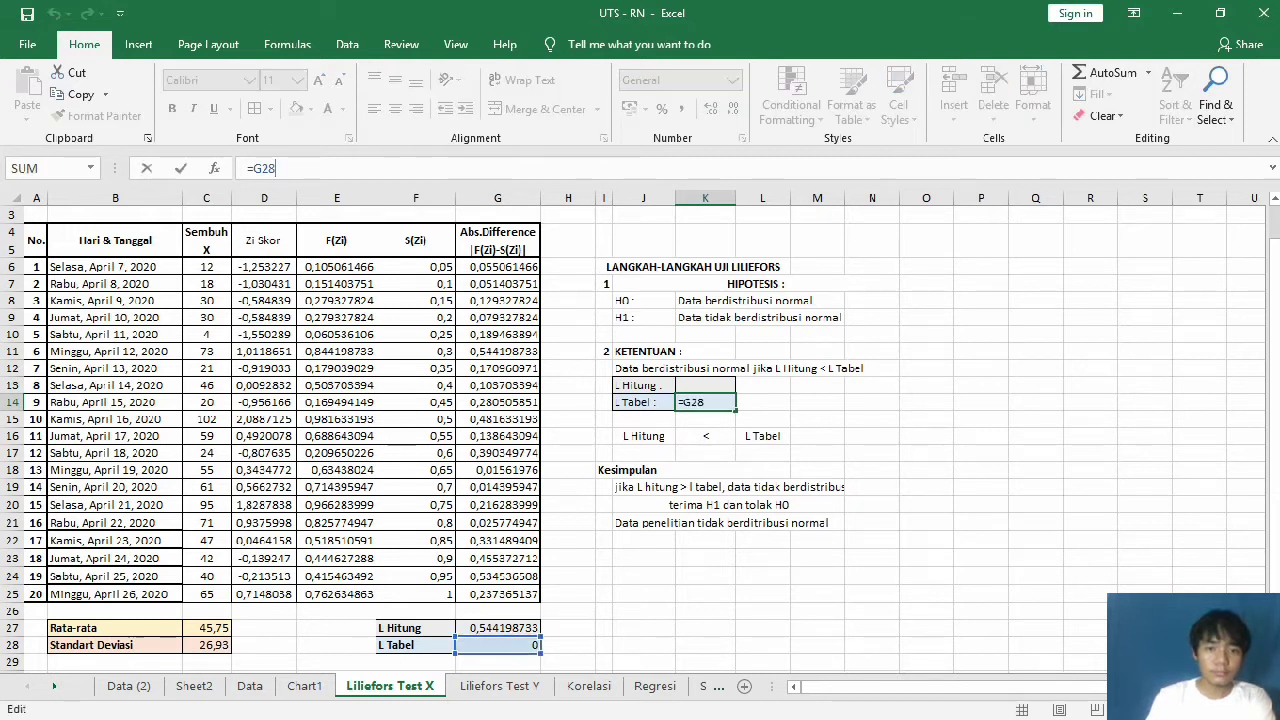
key("BackSpace")
key("BackSpace")
key("BackSpace")
key("BackSpace")
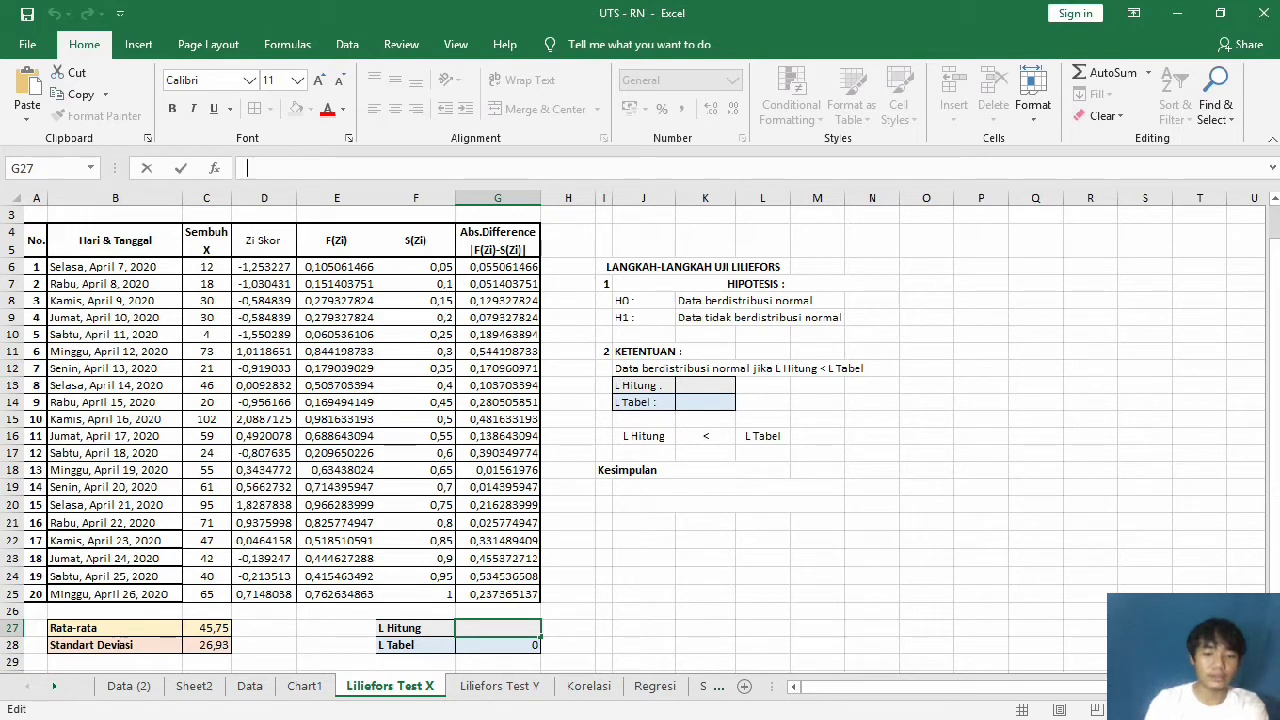
Step: Enter the MAX of G6:G25 as L Hitung in G27 and set L Tabel in G28 to 0,19
type("=MAX")
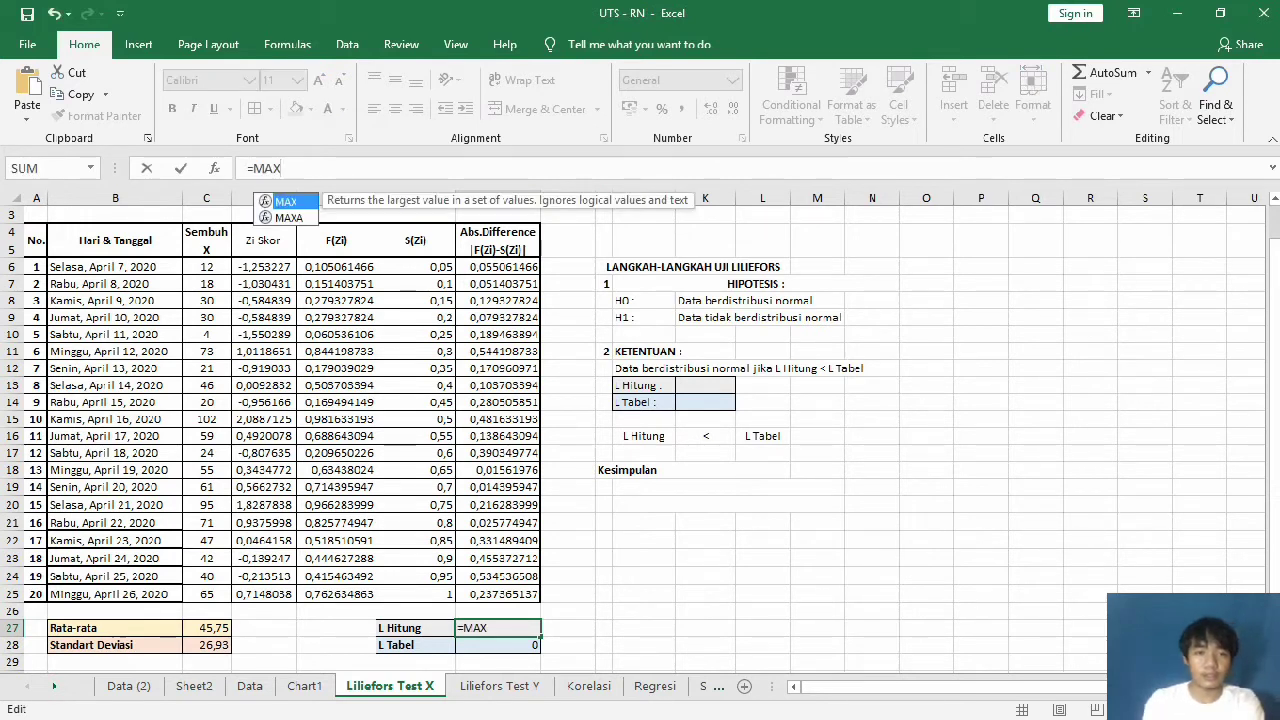
left_click(497, 267)
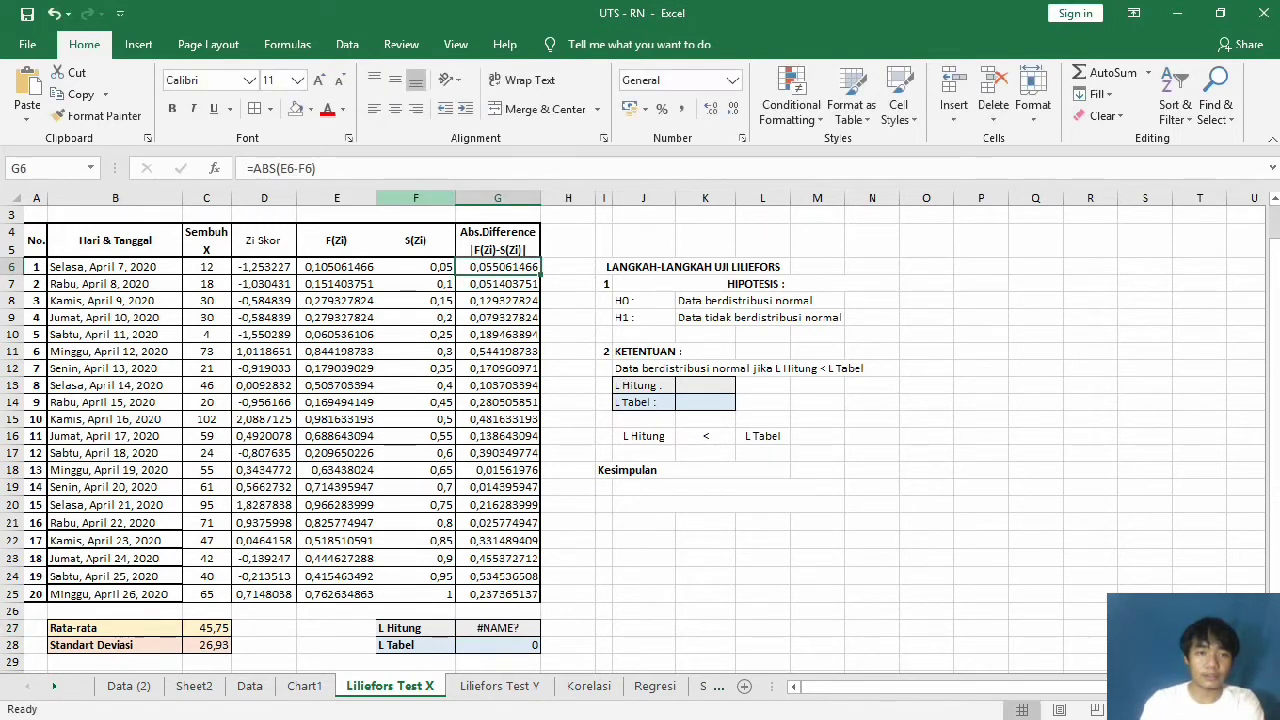
left_click(497, 628)
key("F2")
type("(")
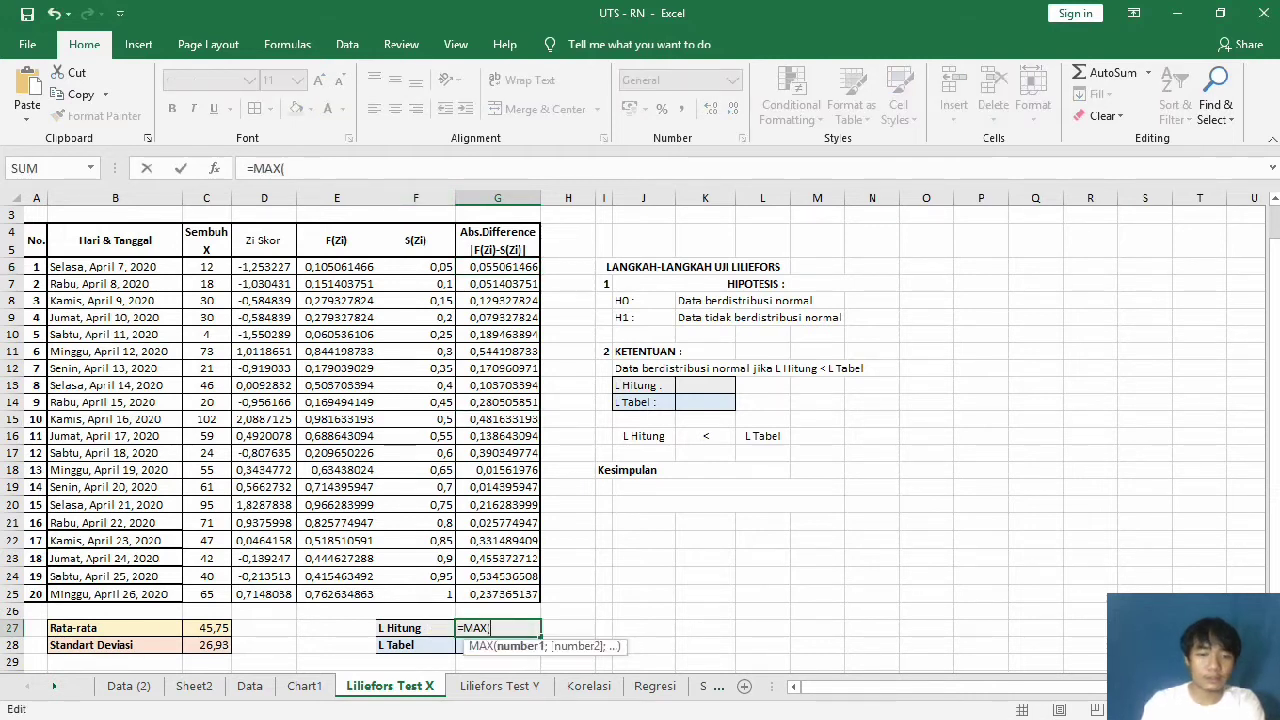
left_click_drag(497, 267, 515, 595)
key("Return")
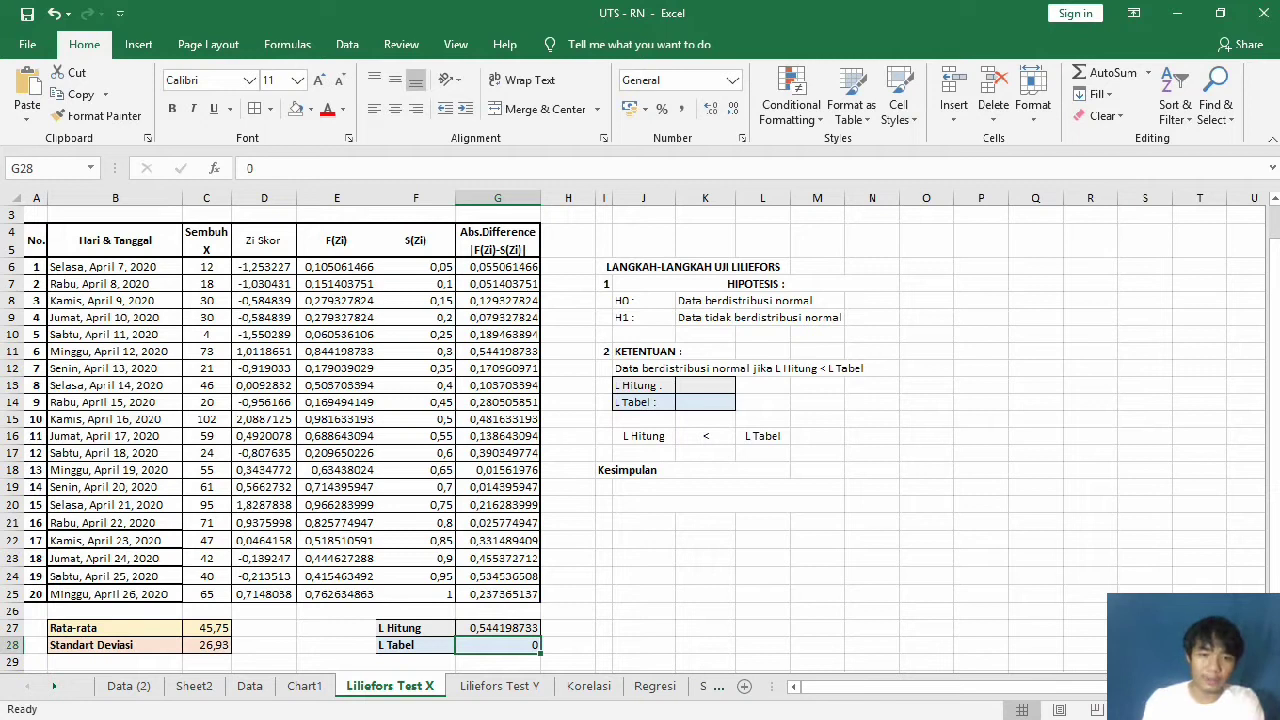
key("F2")
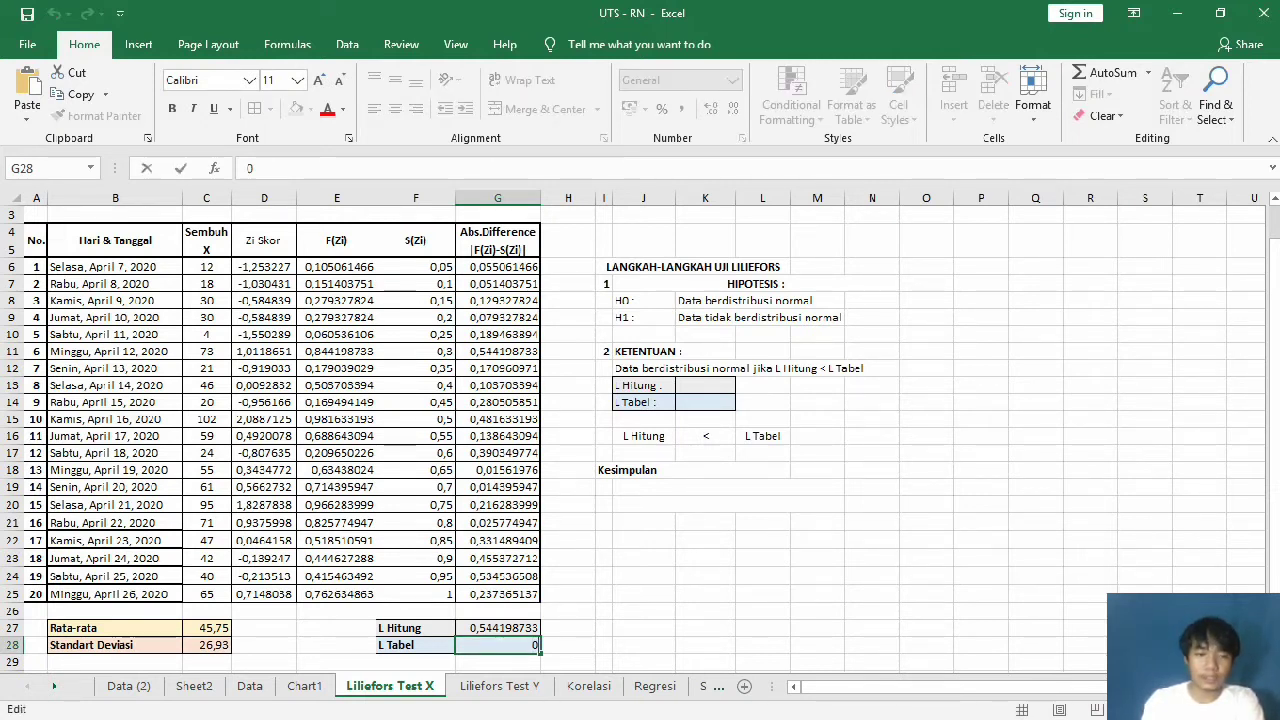
type(",19")
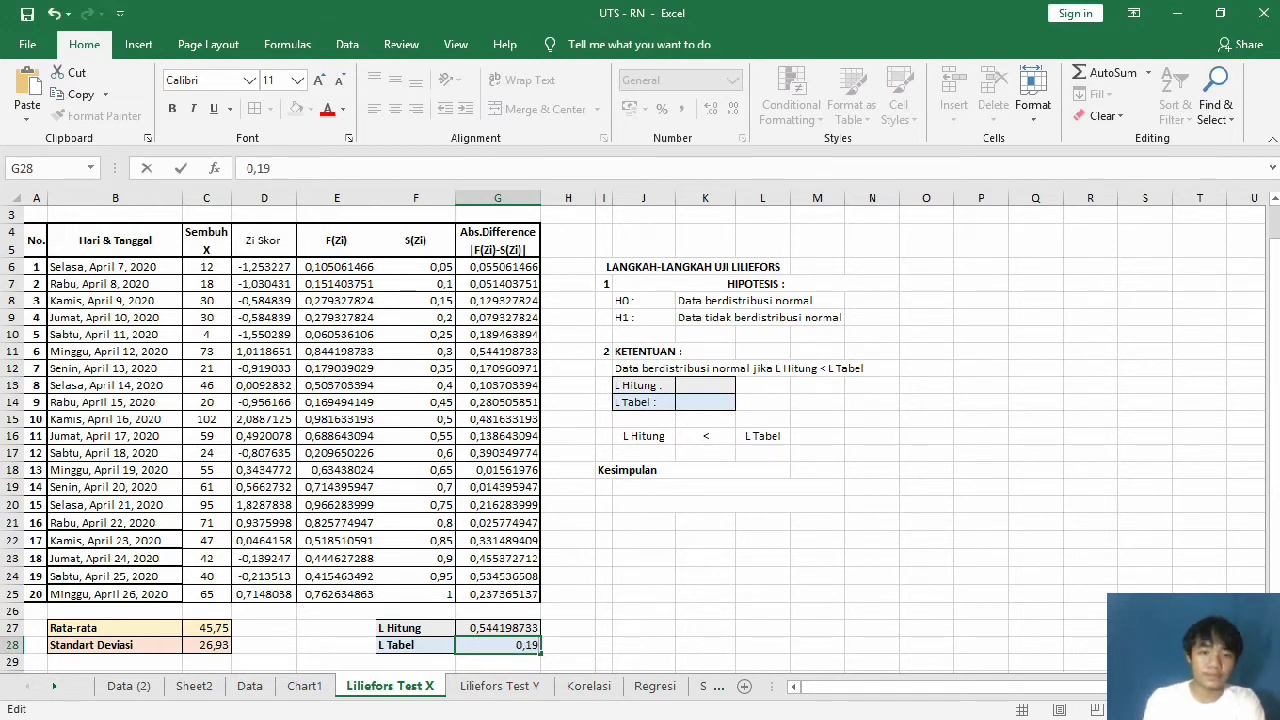
Step: Link the L Hitung cell K13 to G27 and the L Tabel cell K14 to G28
left_click(705, 385)
type("=")
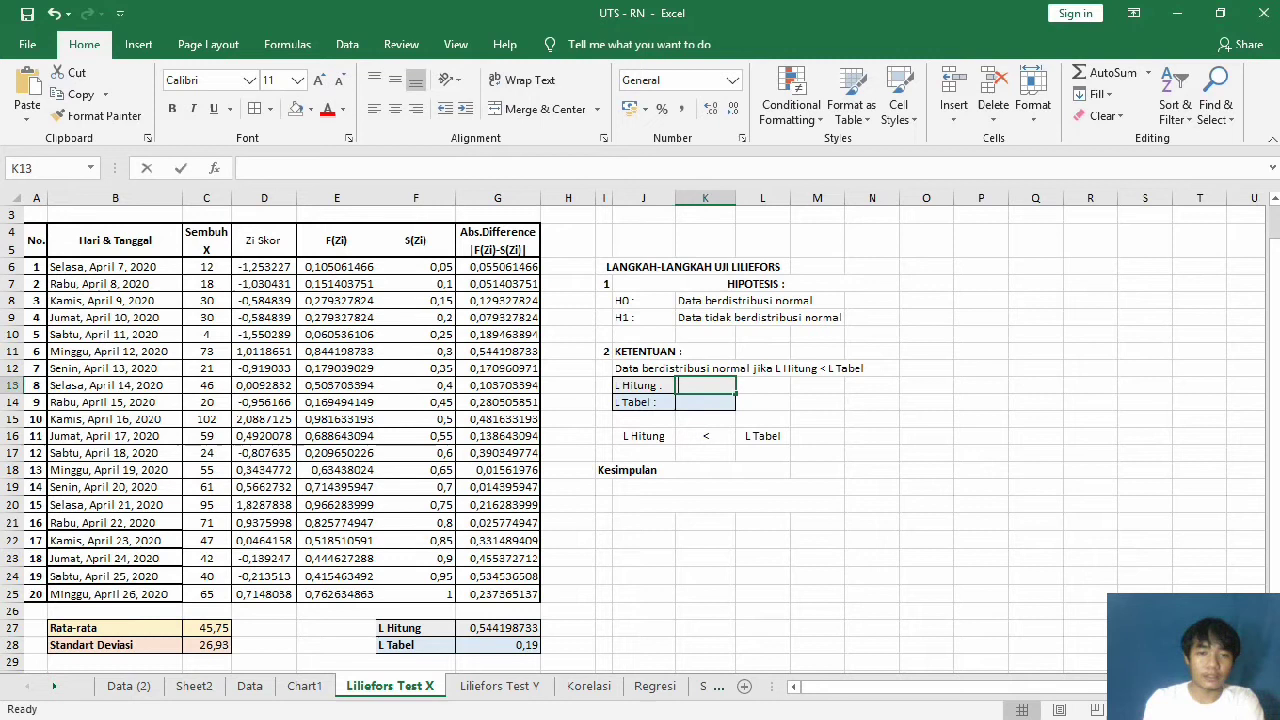
left_click(497, 627)
key("Return")
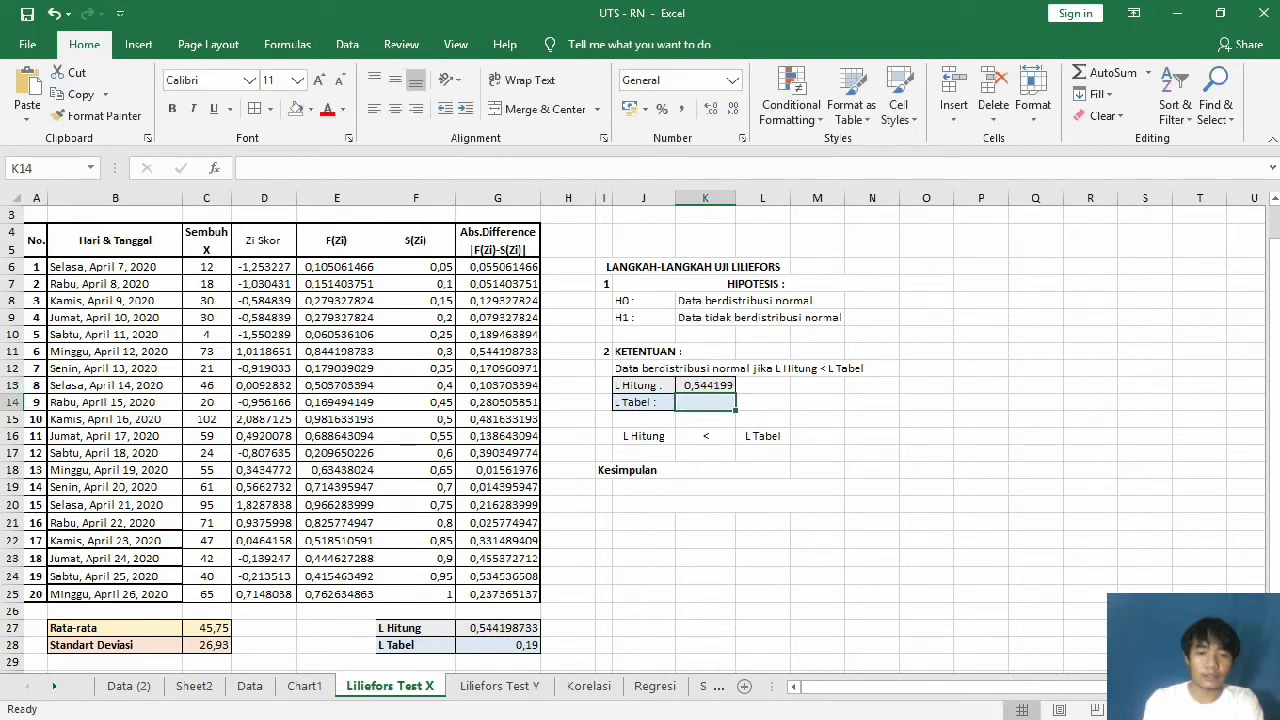
type("=")
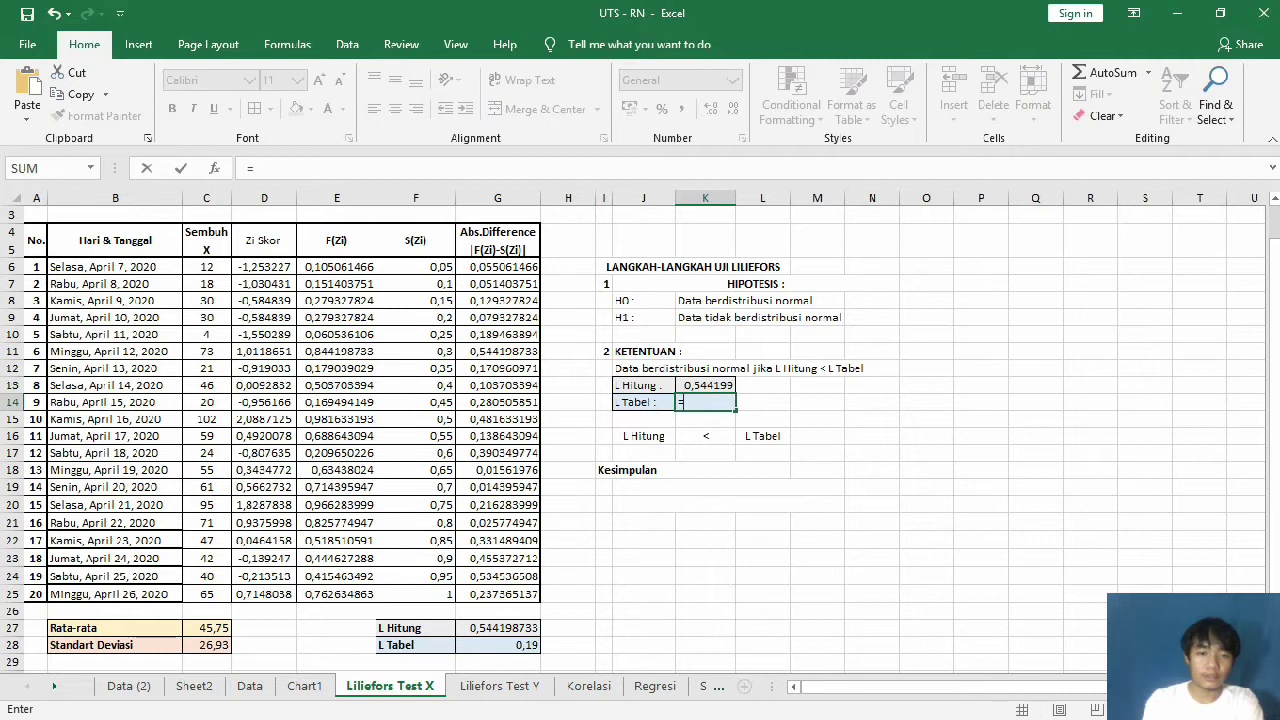
left_click(497, 645)
key("Return")
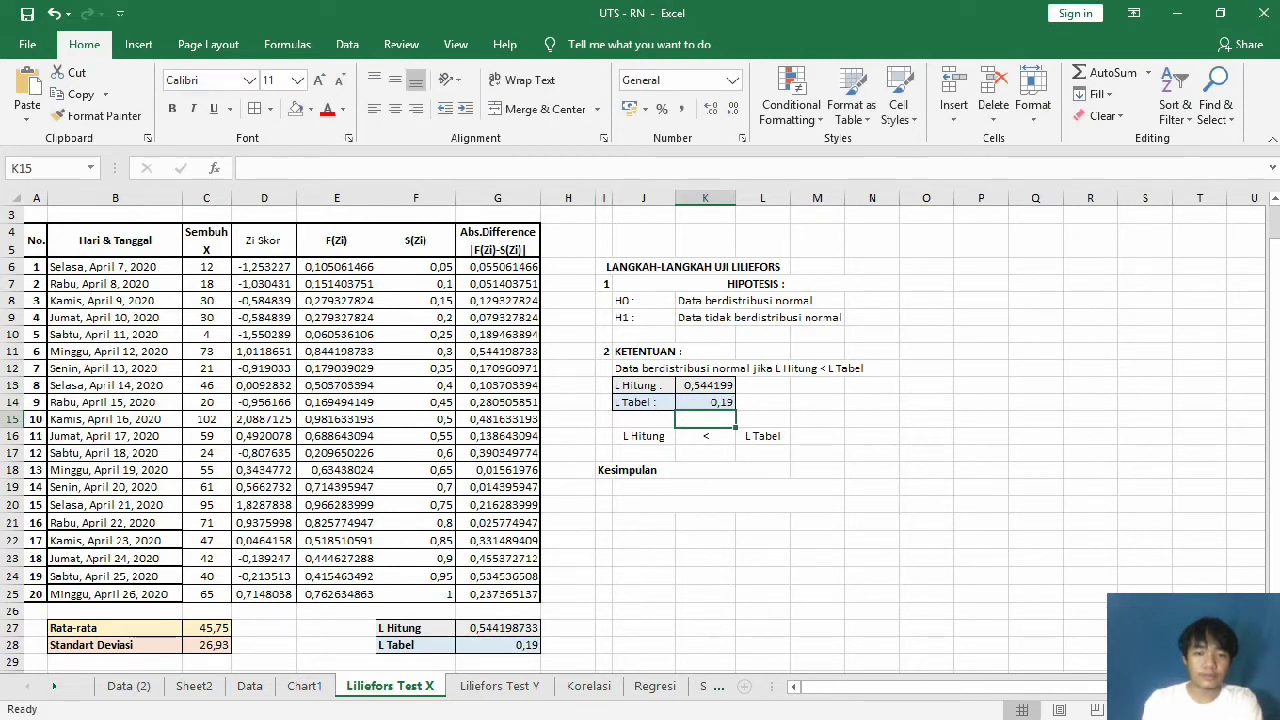
Step: Try to paste the copied data into the merged cell J19 under Kesimpulan
key("F2")
left_click(762, 557)
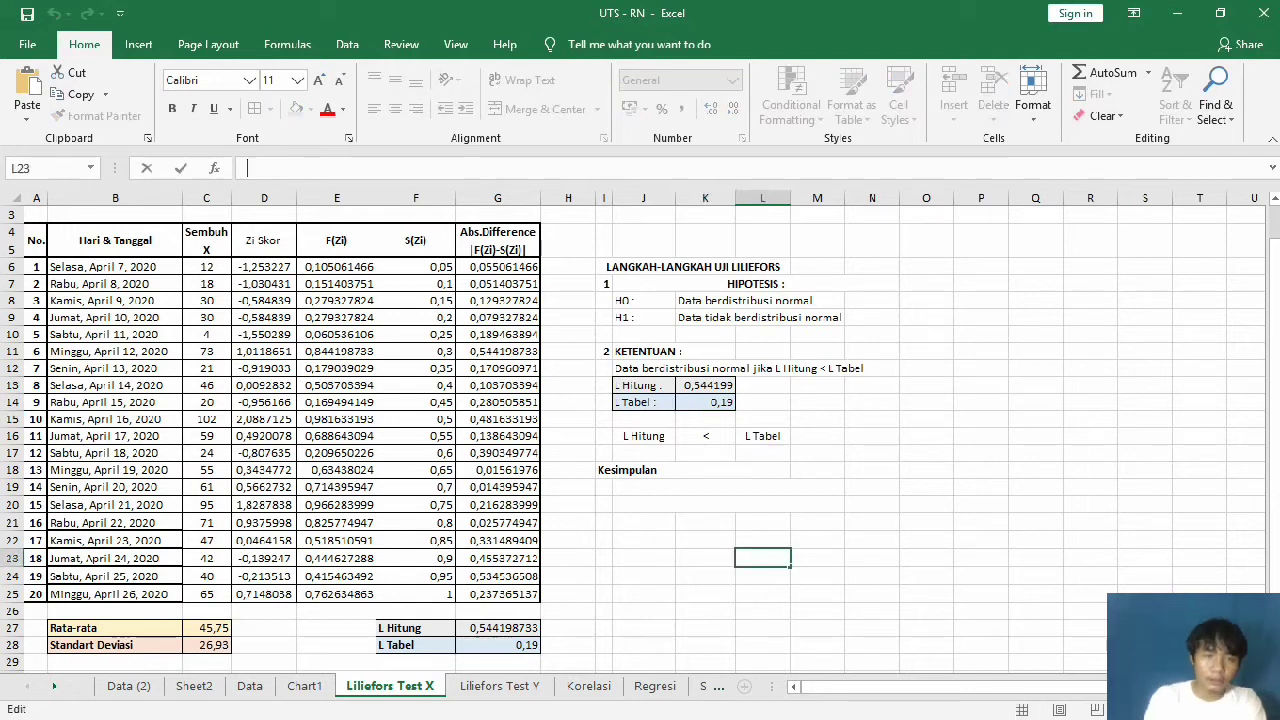
left_click(728, 487)
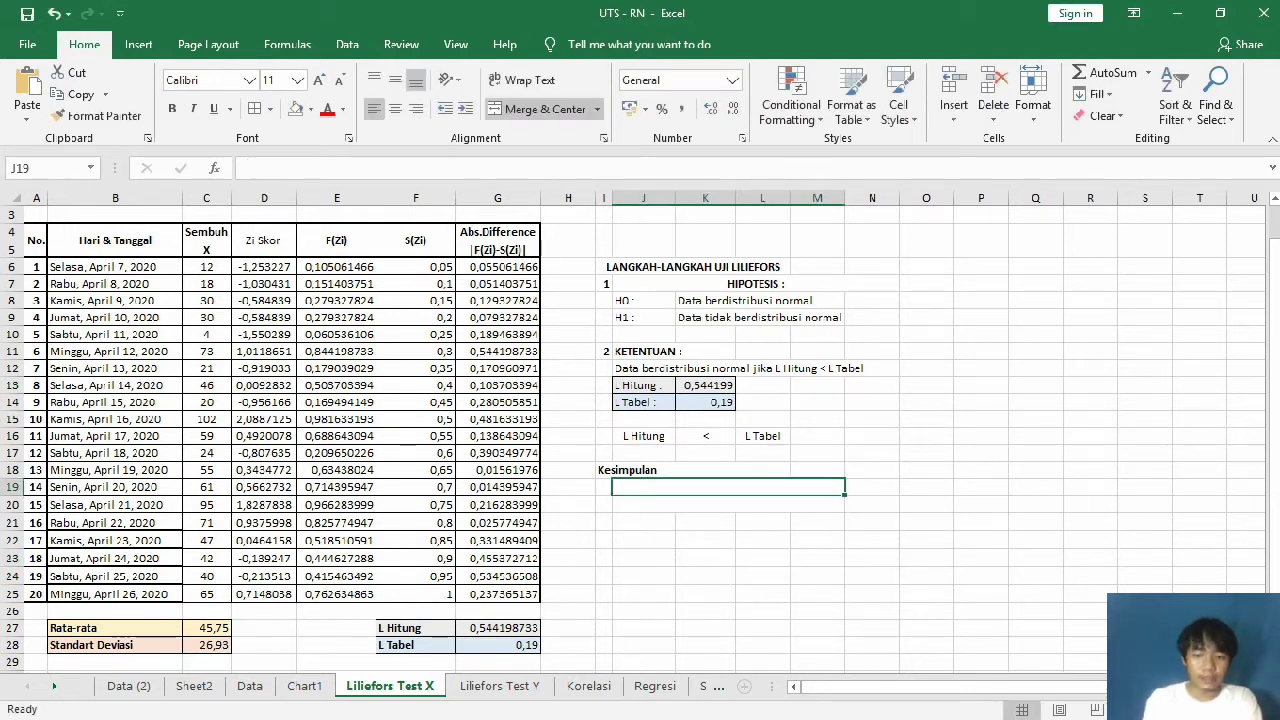
key("ctrl+v")
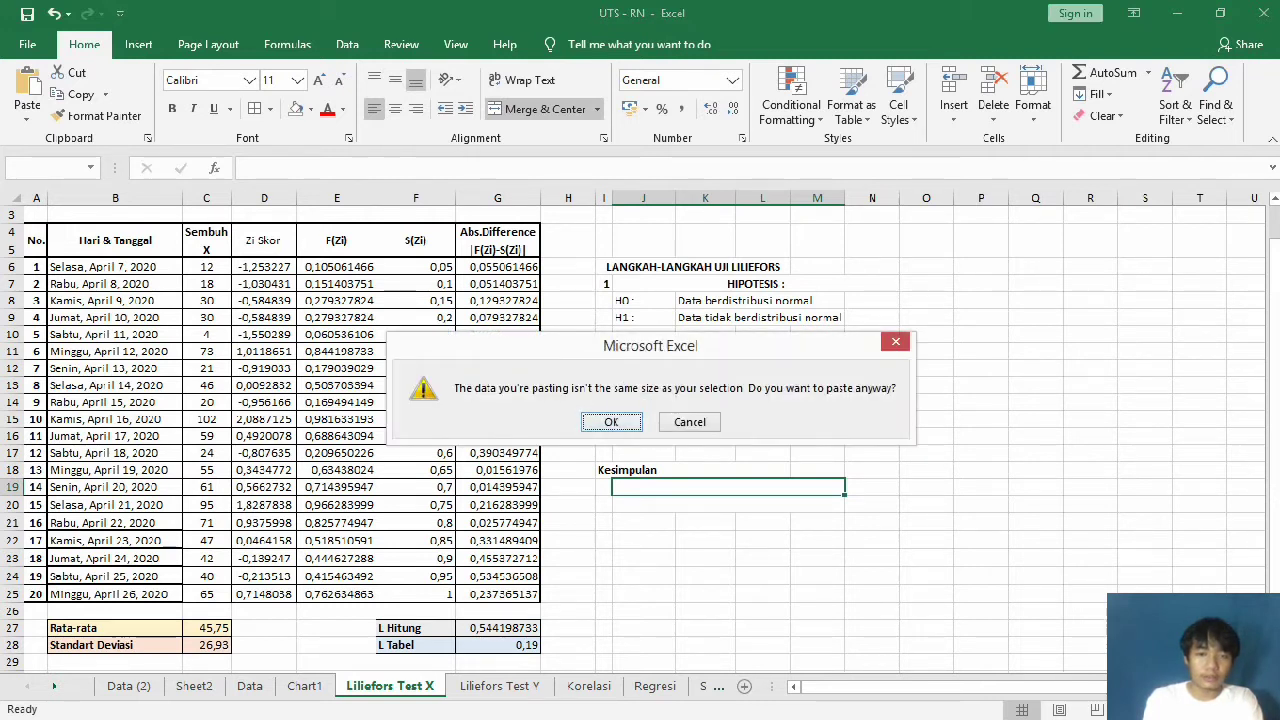
key("Return")
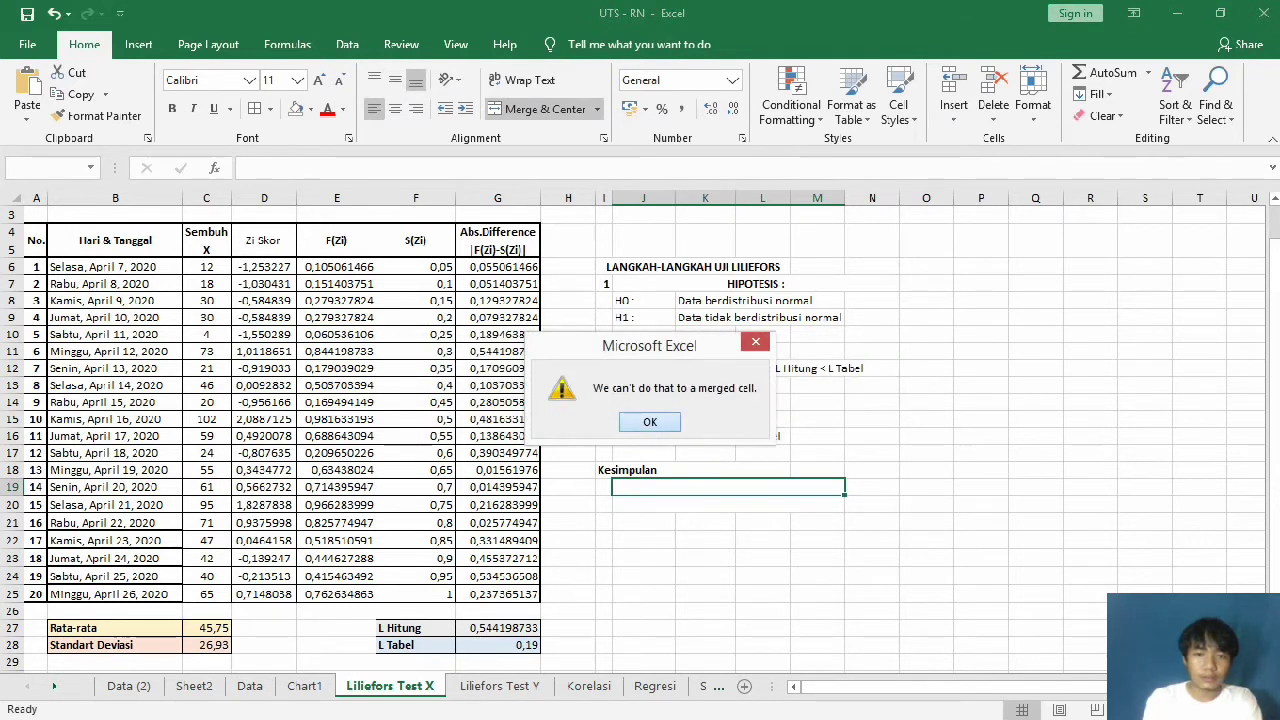
key("Return")
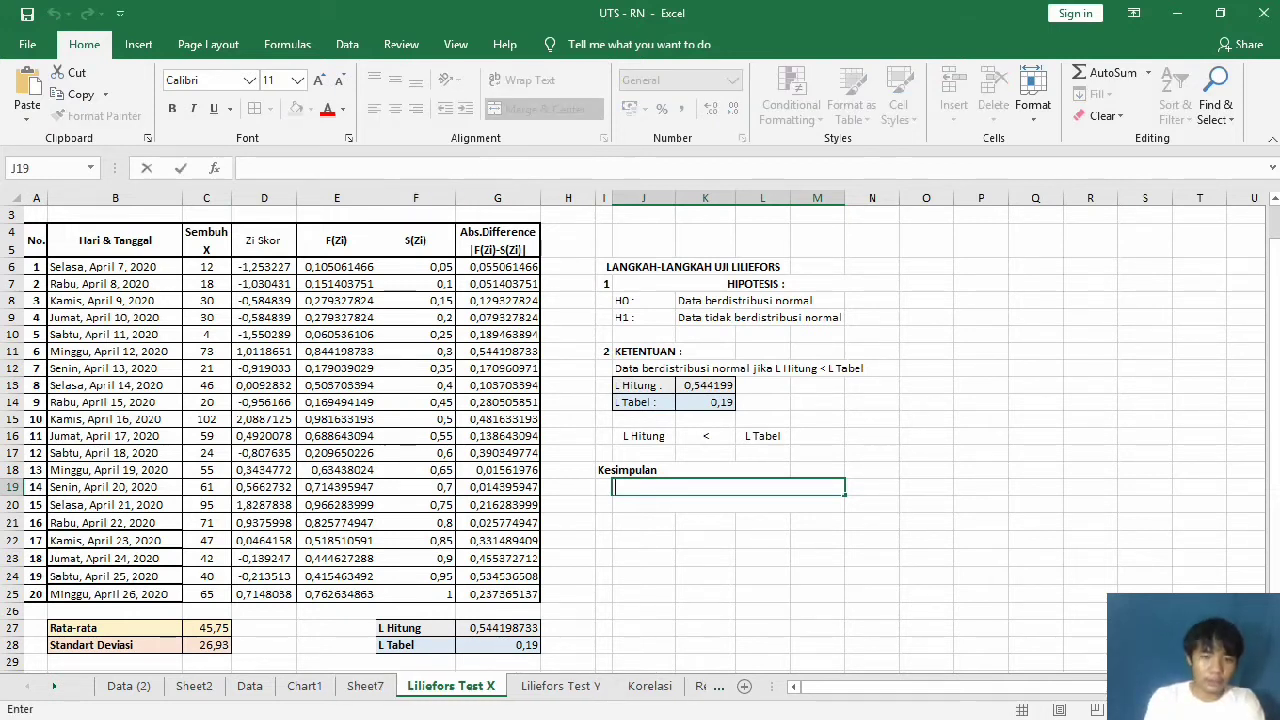
Step: Enter "data tidak berdistribusi normal" as the conclusion in J19
type("data tidak berdistribusi normal")
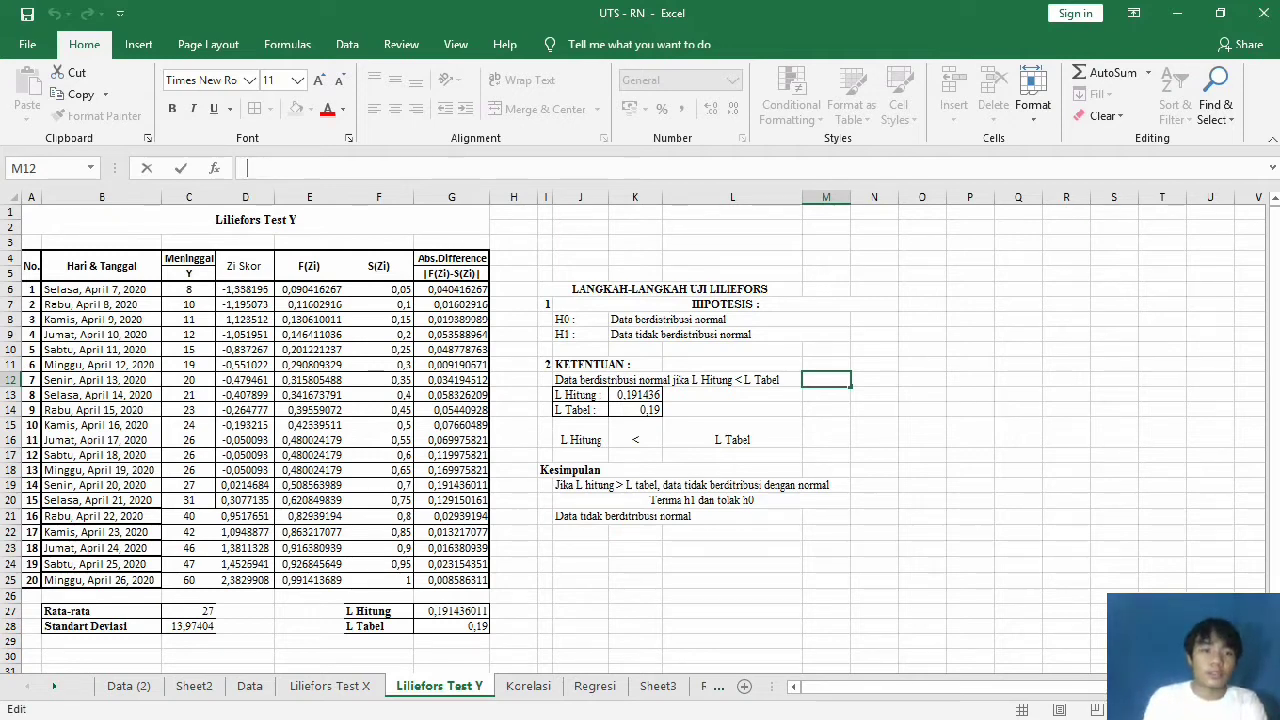
left_click(330, 686)
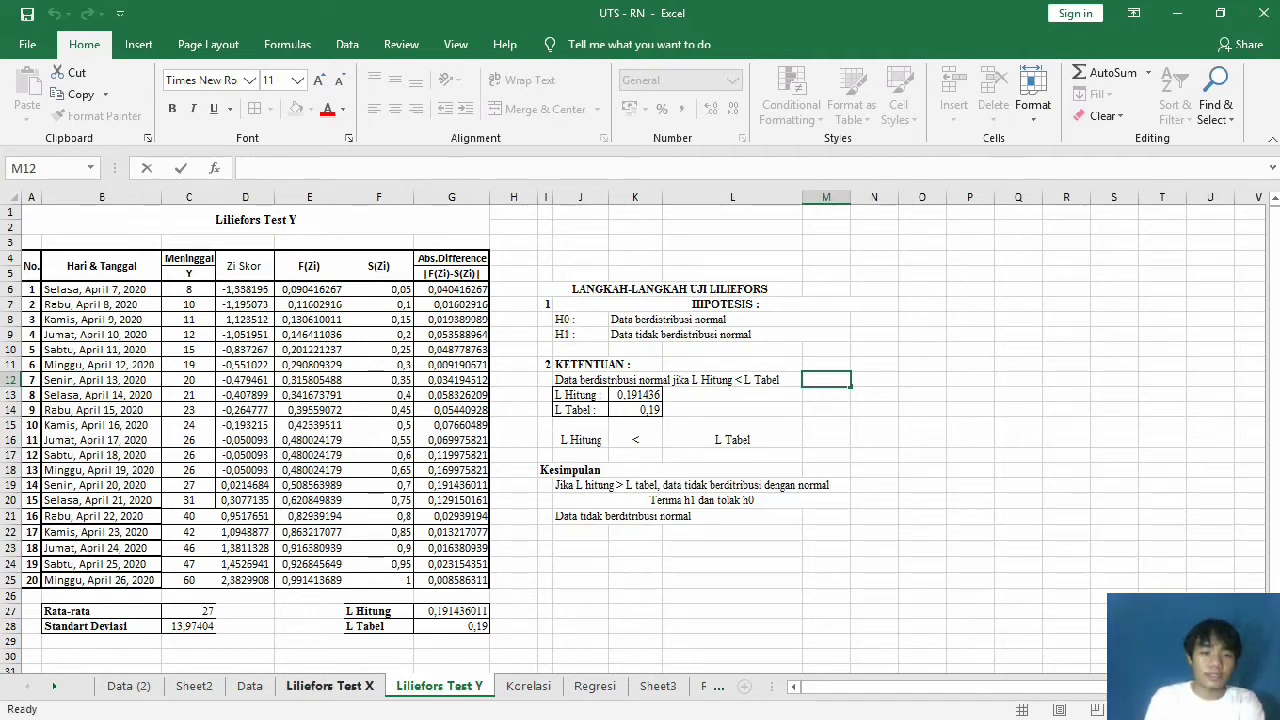
key("ctrl+Page_Down")
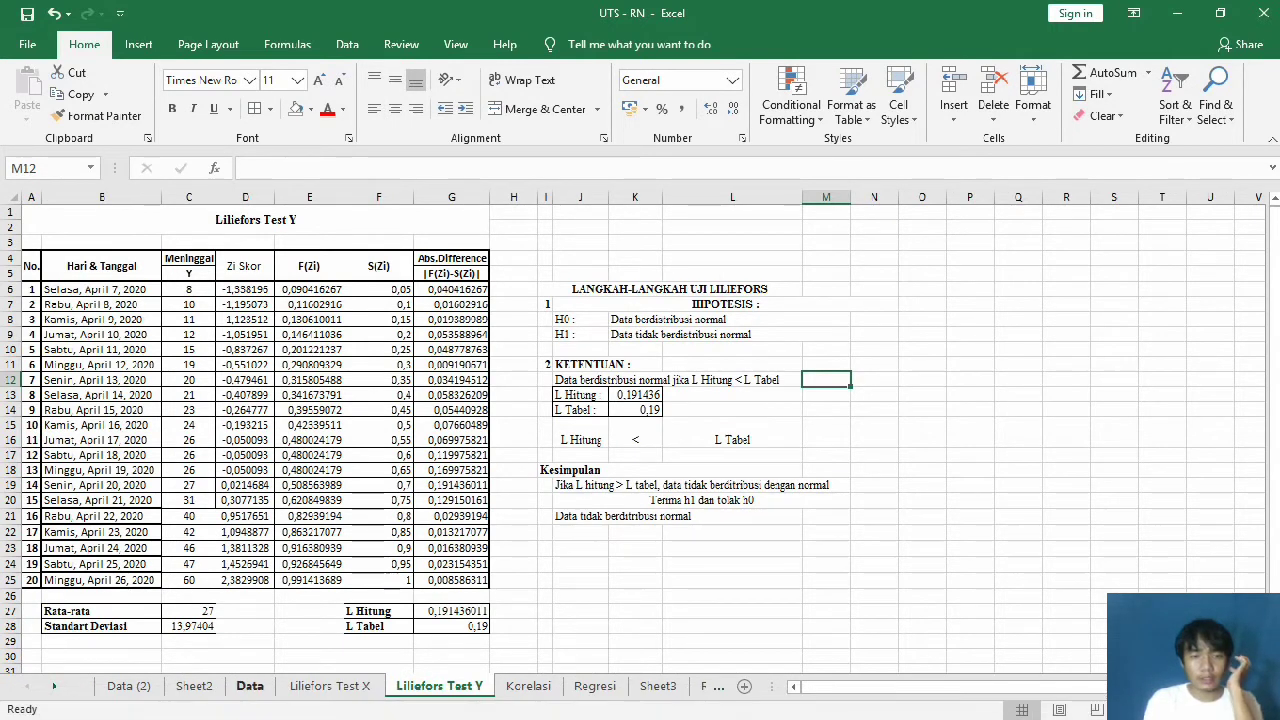
left_click(250, 686)
key("ctrl+Page_Down")
key("ctrl+Page_Down")
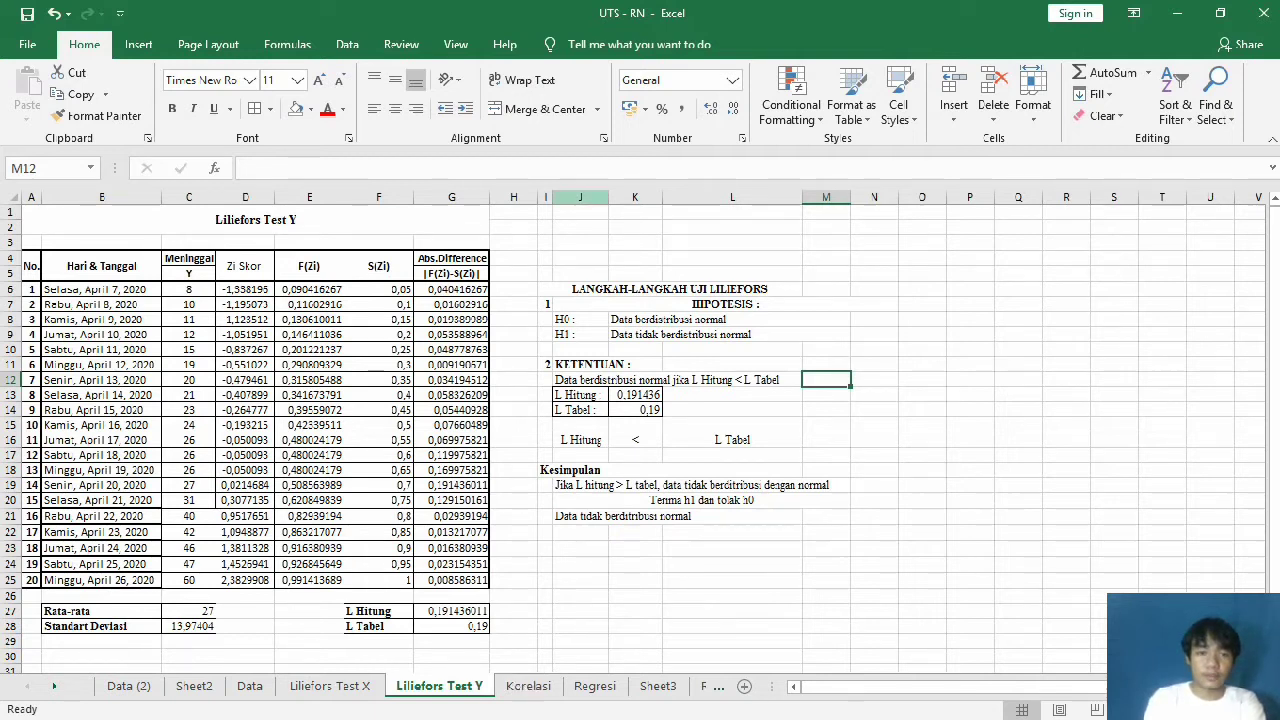
Step: On the Korelasi sheet, widen column A to fit the Simpangan baku label
key("F2")
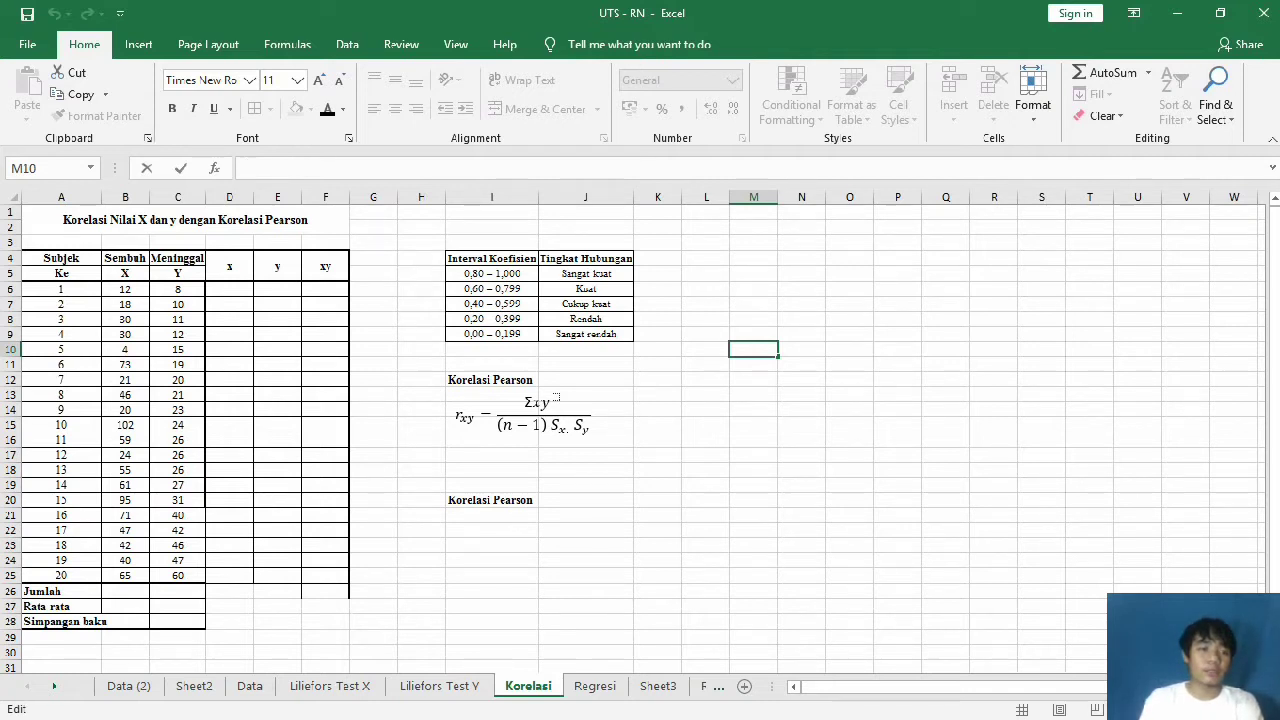
left_click(61, 197)
left_click_drag(102, 197, 113, 197)
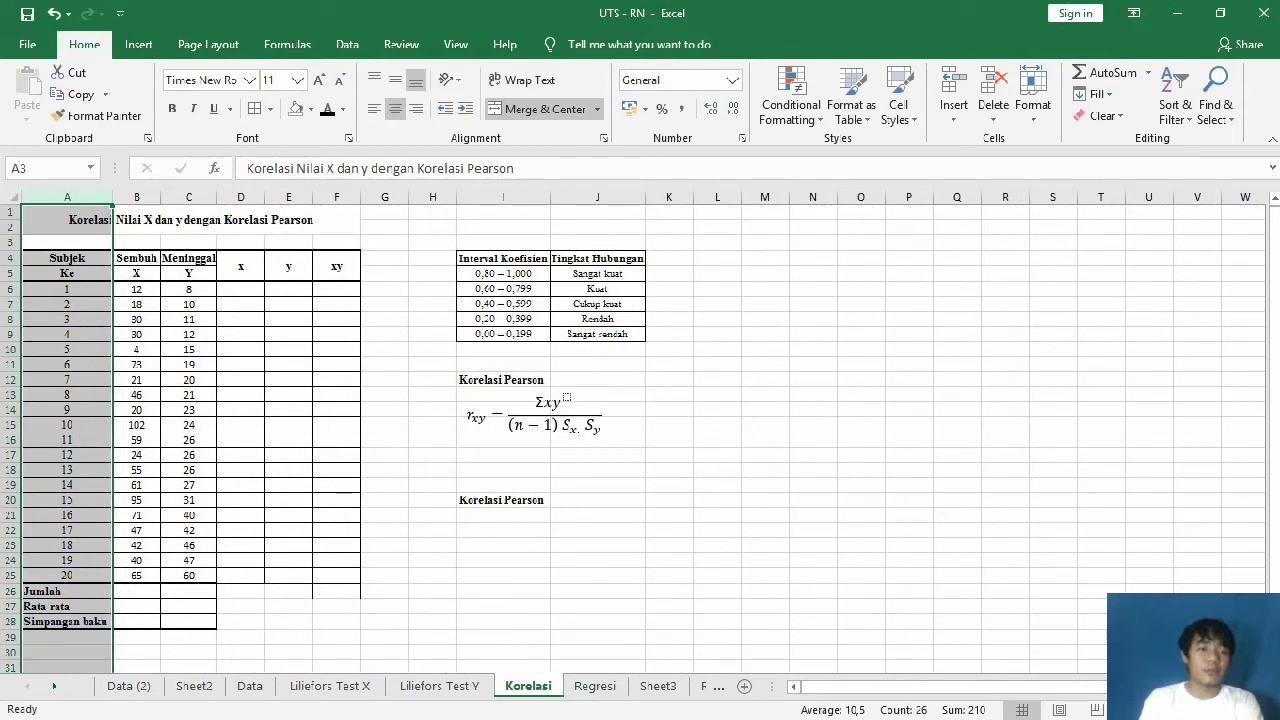
left_click(503, 515)
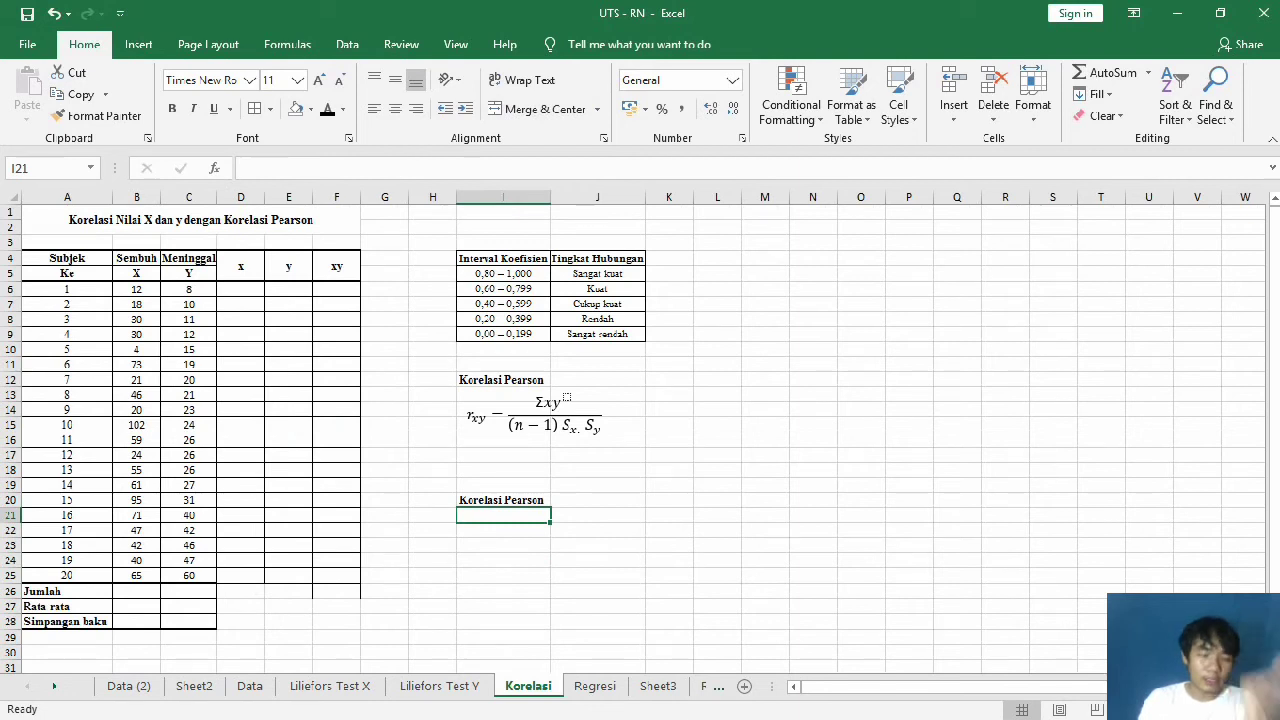
Step: Compute the Jumlah of the Sembuh column in B26 by summing B6:B25
left_click(136, 591)
type("=")
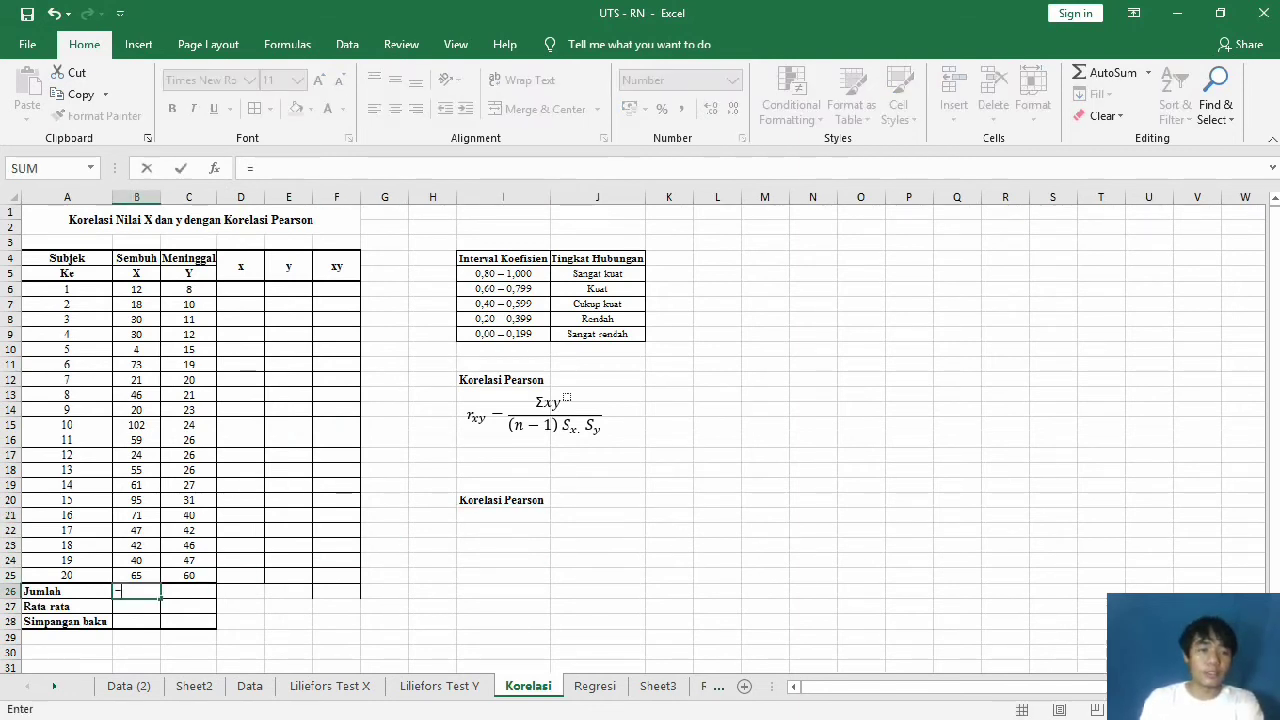
type("SUM(")
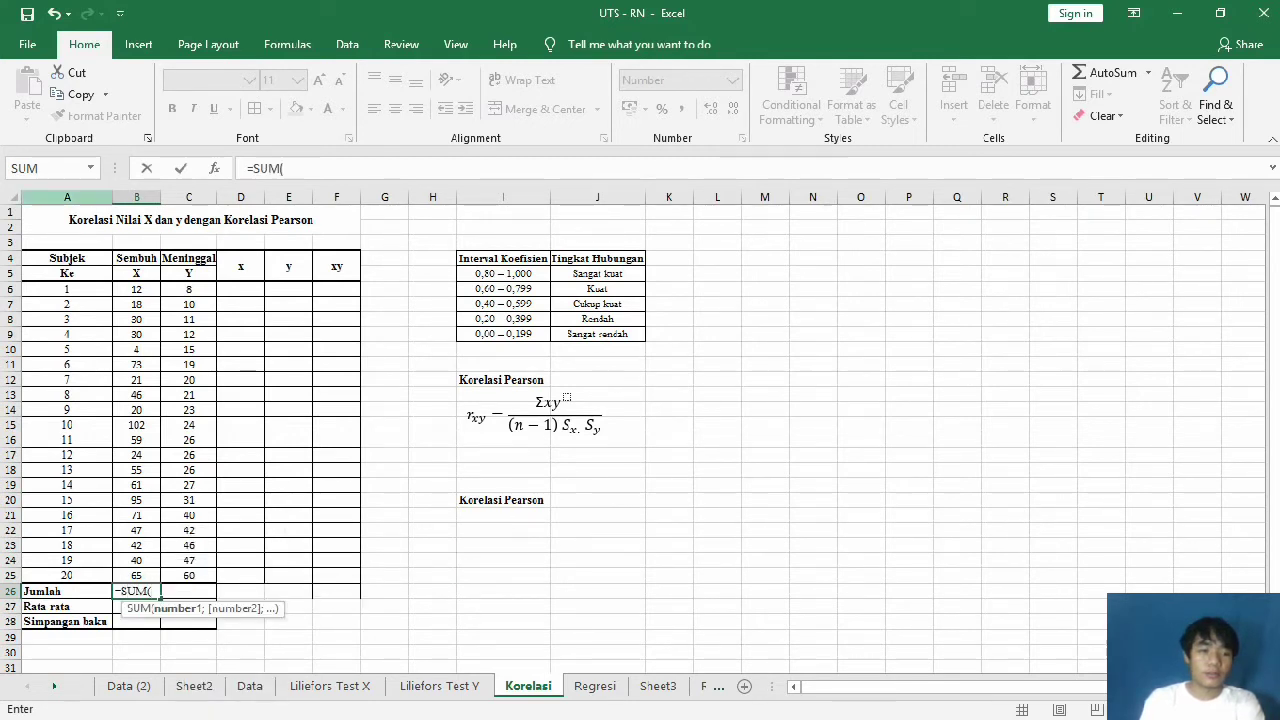
left_click_drag(136, 289, 150, 574)
key("Return")
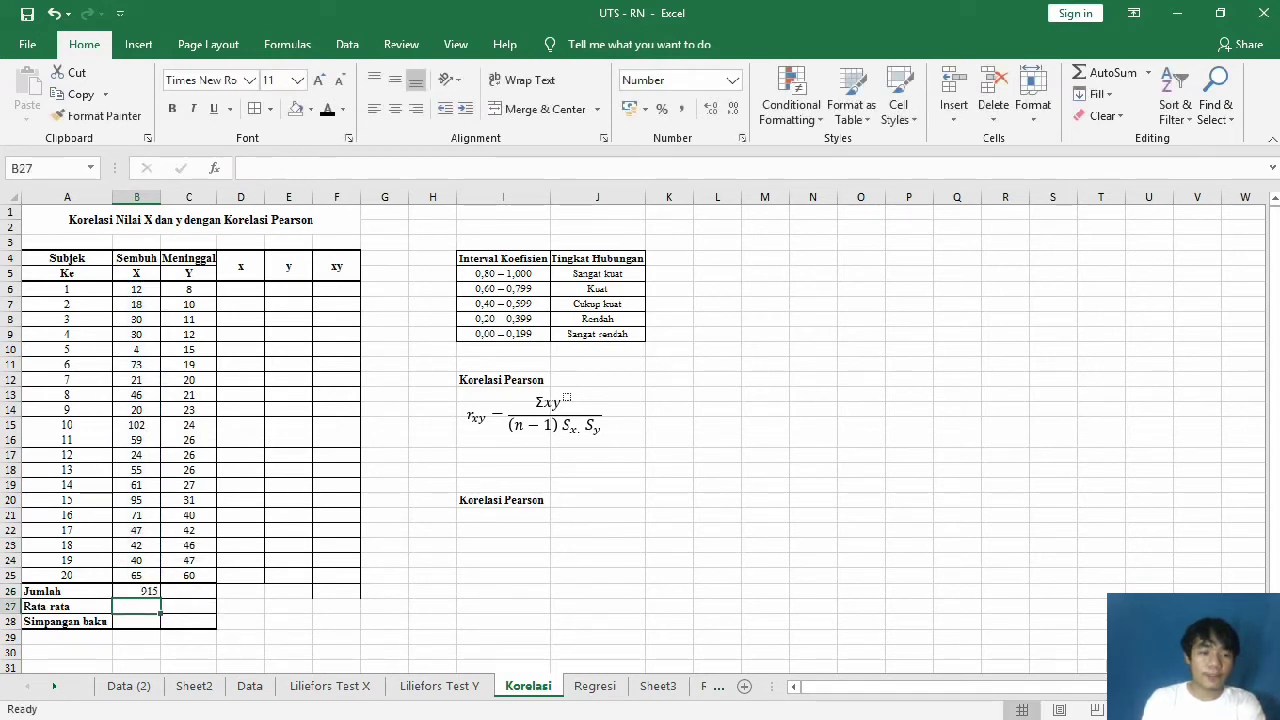
Step: Compute the Rata-rata of the Sembuh column in B27 with AVERAGE over B6:B25, accepting the formula correction
type("=")
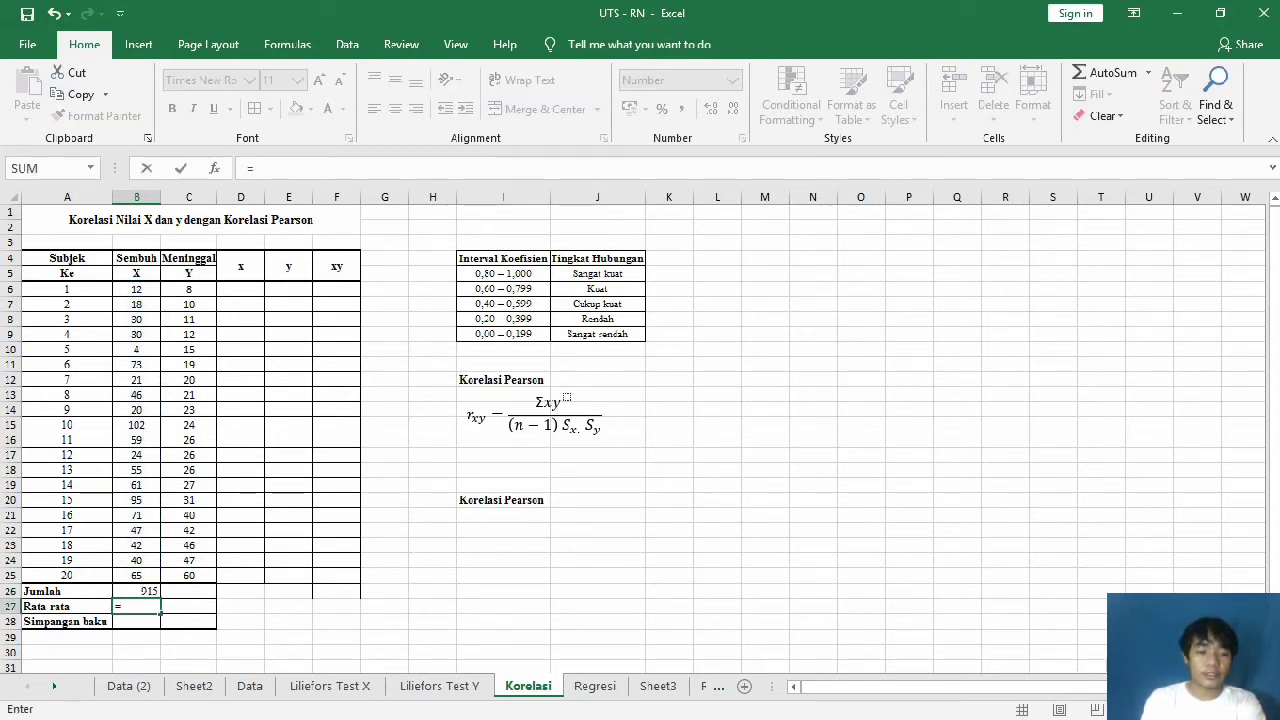
type("AV")
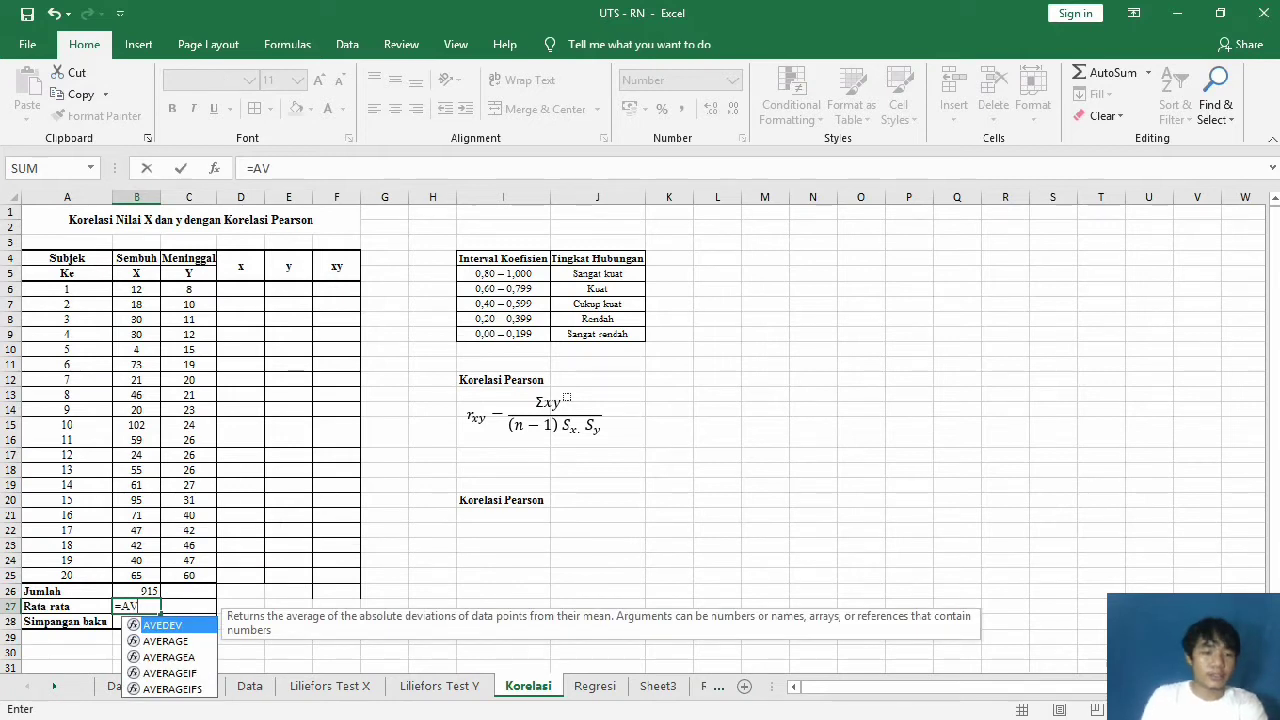
key("Down")
key("Tab")
type("(")
left_click(136, 289)
left_click_drag(136, 289, 136, 576)
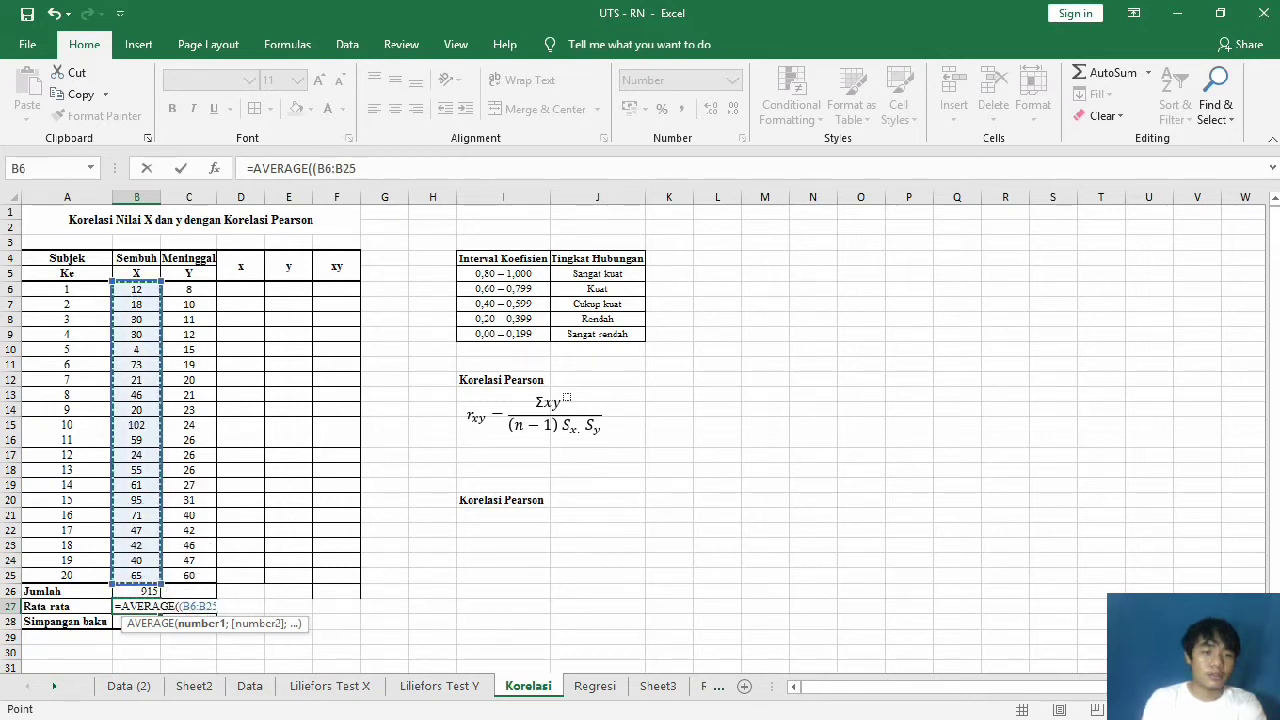
key("Return")
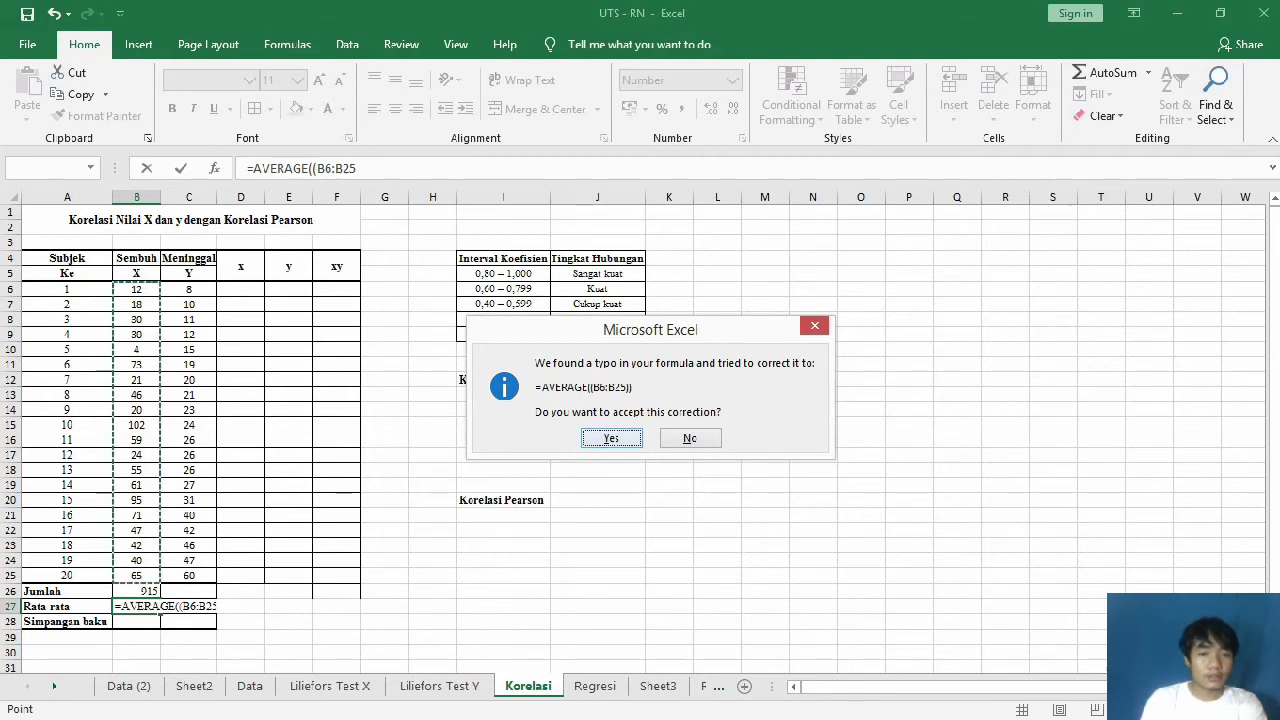
key("Return")
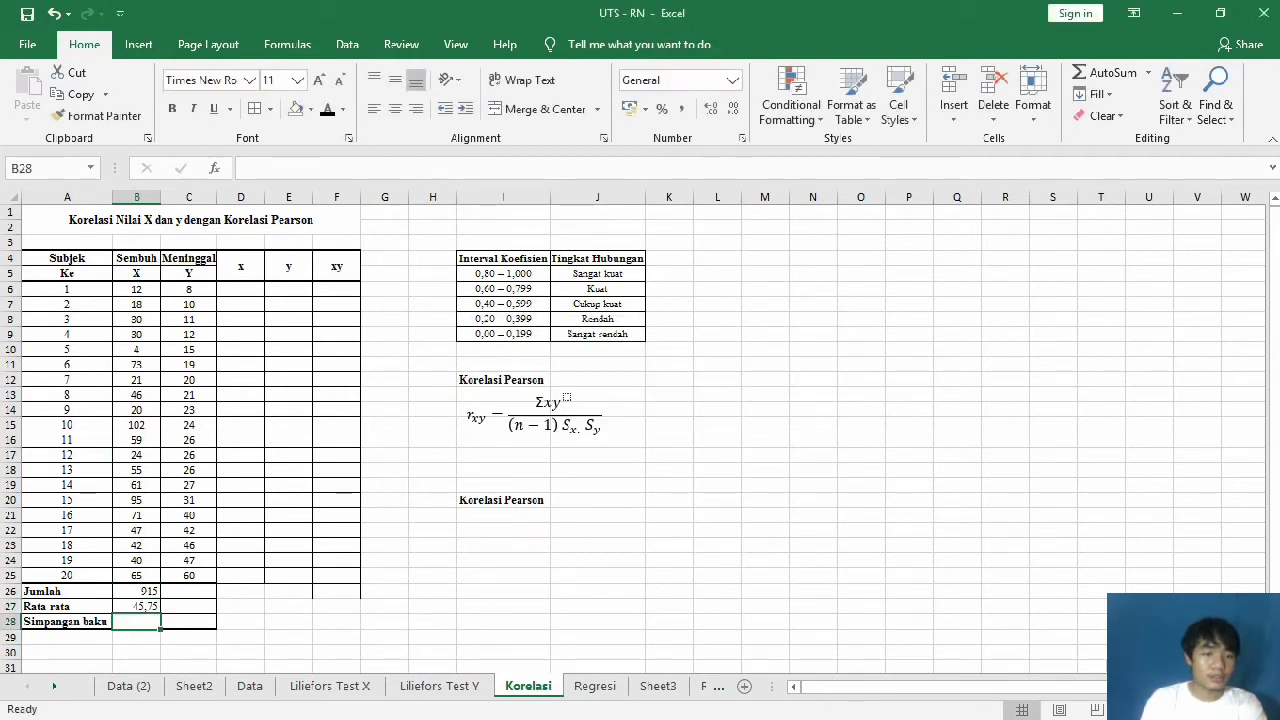
Step: Cross-check the Sembuh average in spare cell I27 with =B26/20, and clear the cell
left_click(503, 606)
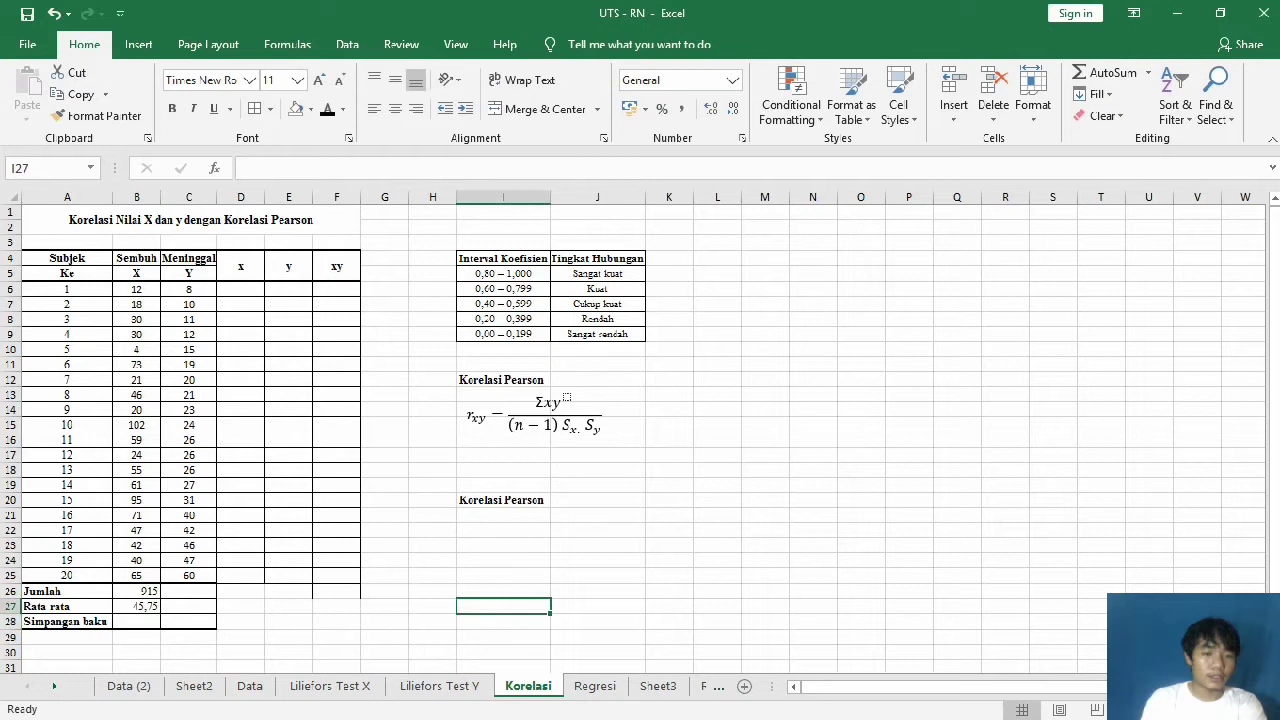
type("=")
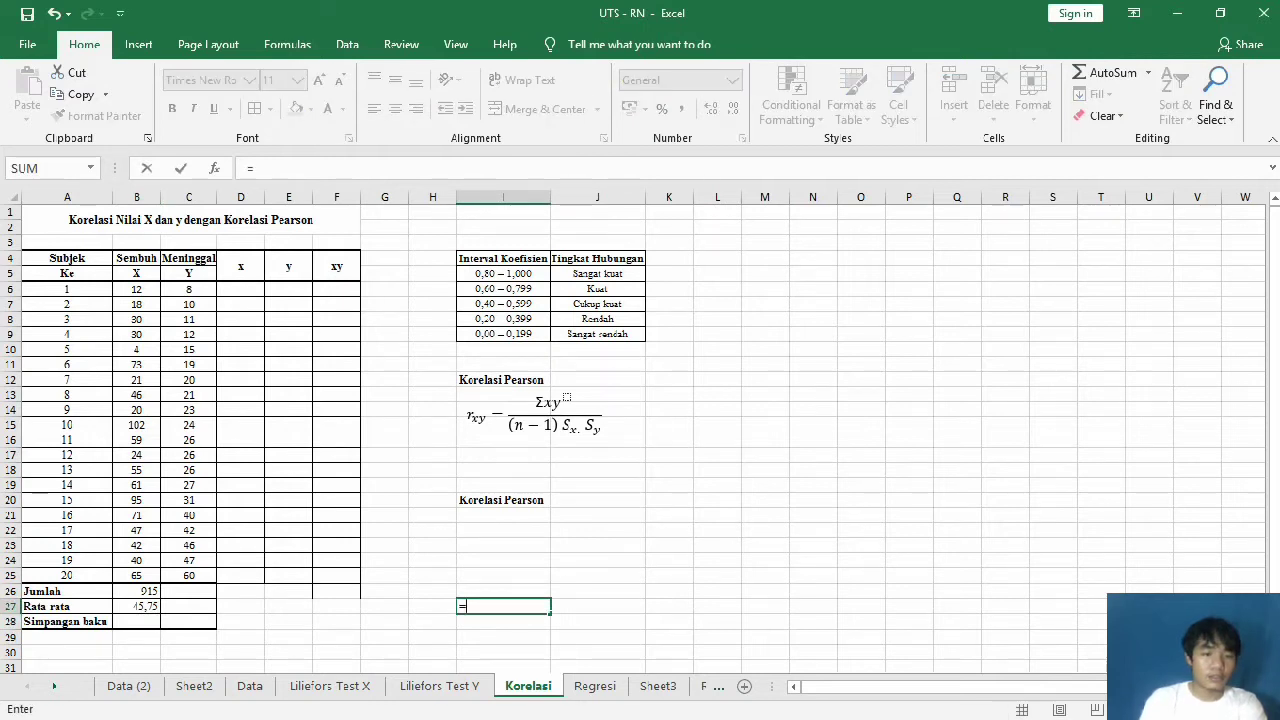
left_click(136, 591)
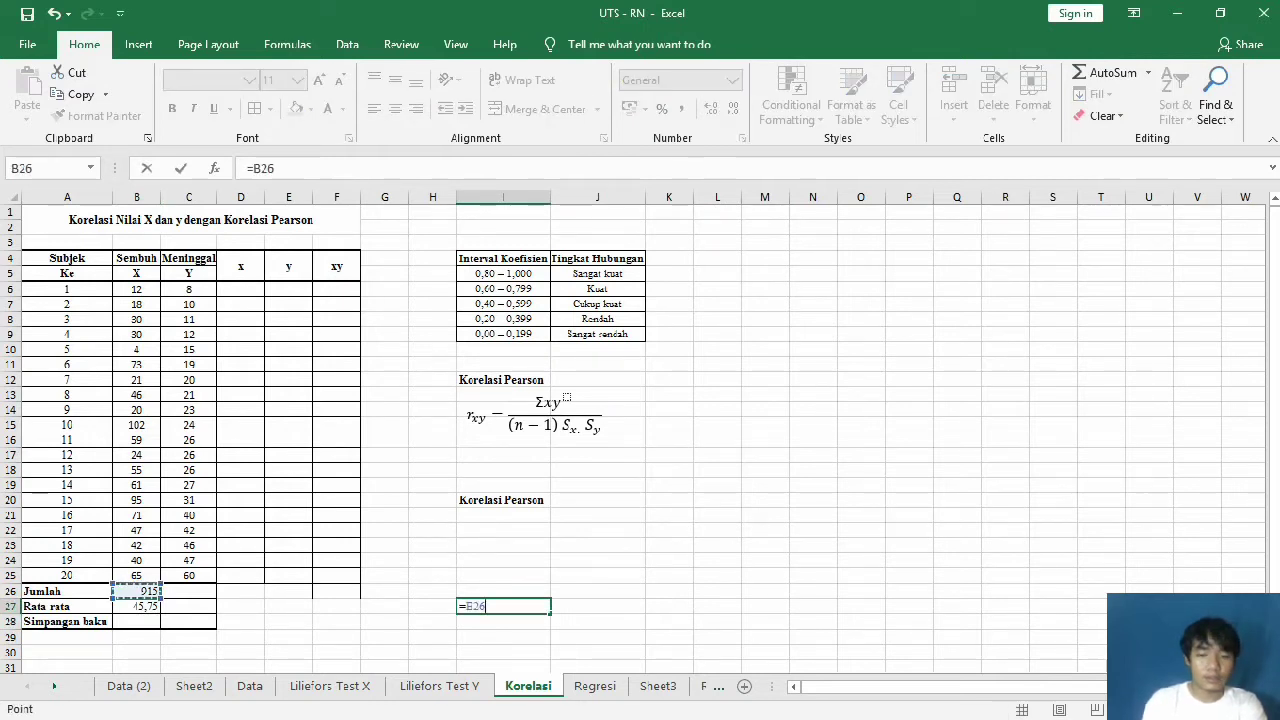
type("/20")
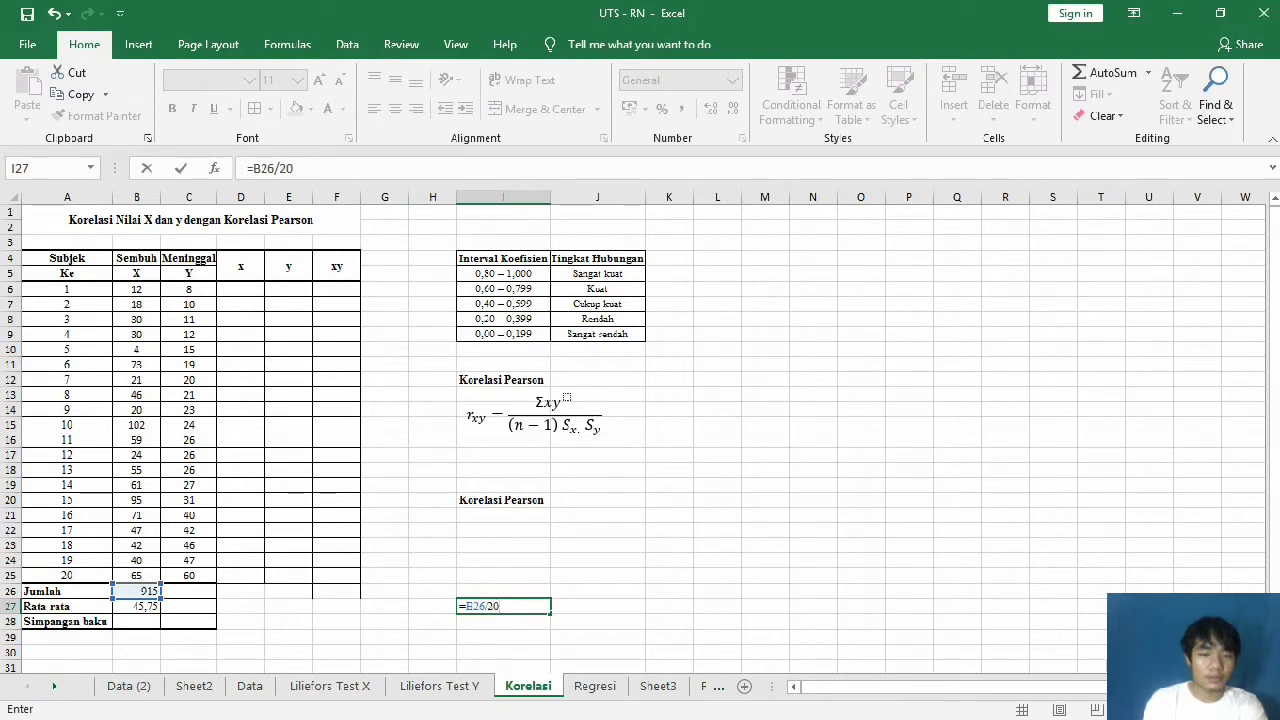
key("Return")
left_click(503, 606)
key("Delete")
Step: Compute the Simpangan baku of the Sembuh column in B28 with STDEV over B6:B25
left_click(136, 621)
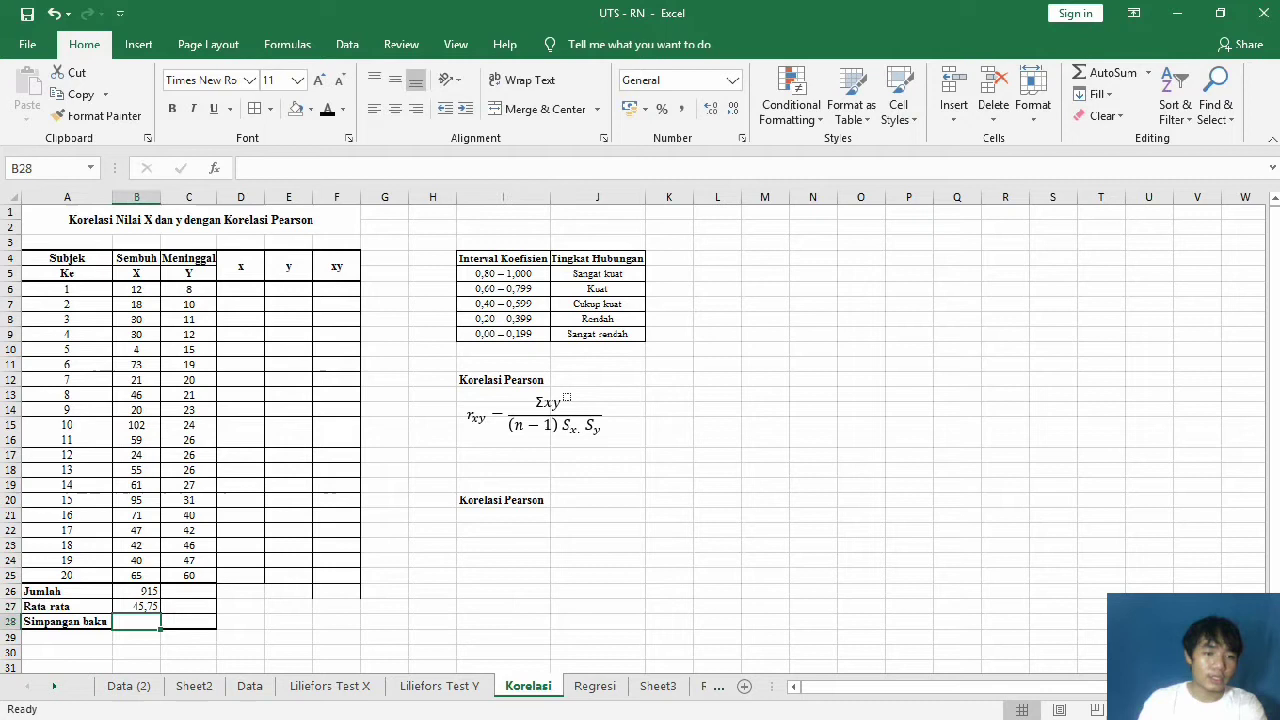
type("=")
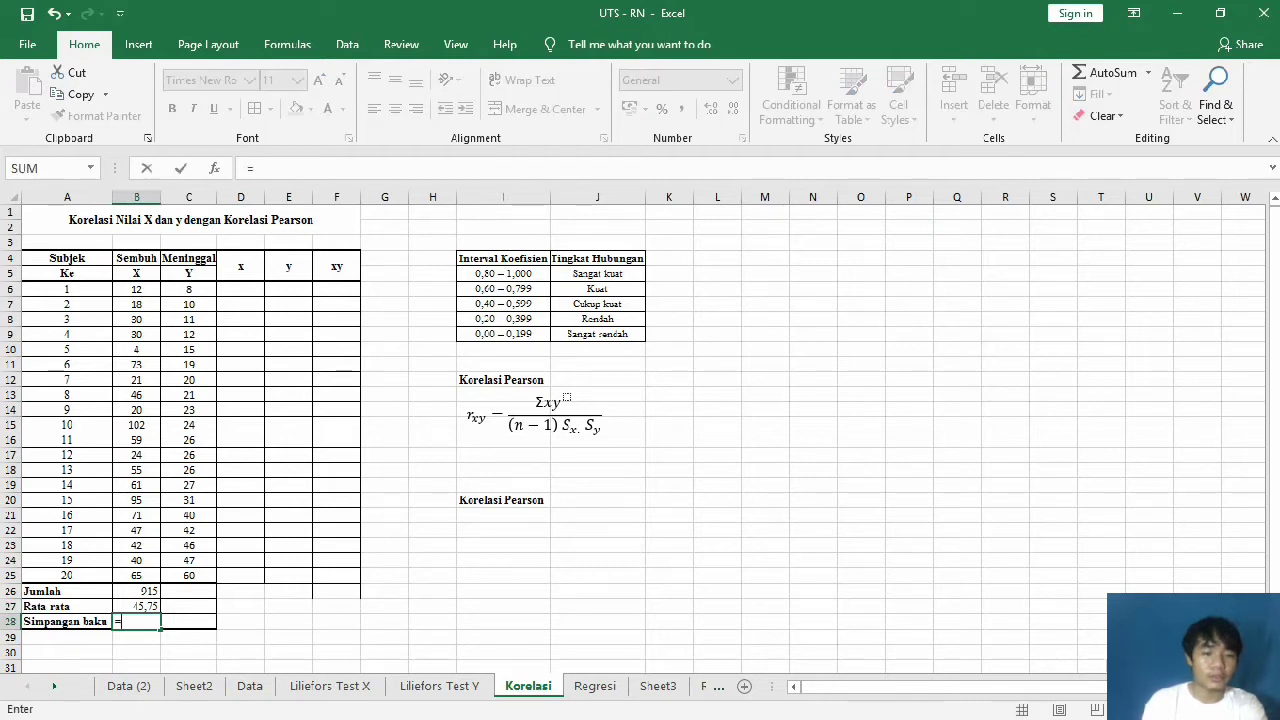
type("ST")
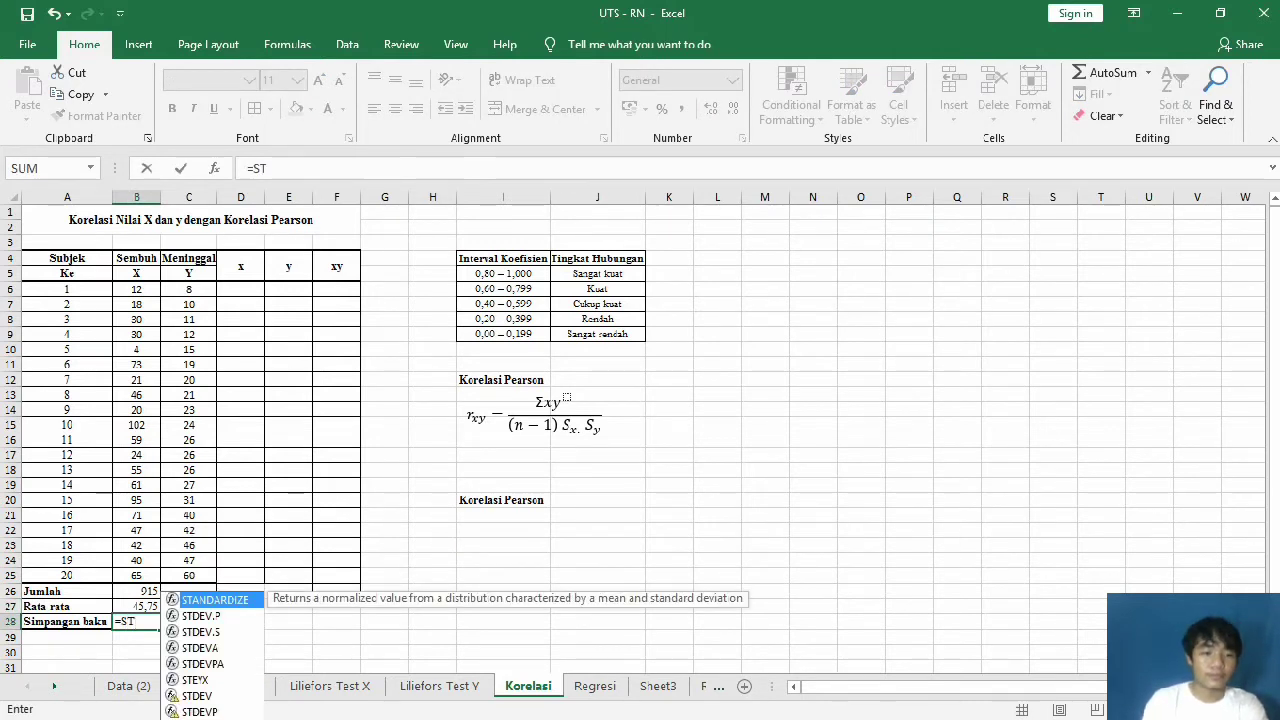
key("Down")
key("Down")
key("Down")
key("Down")
key("Down")
key("Down")
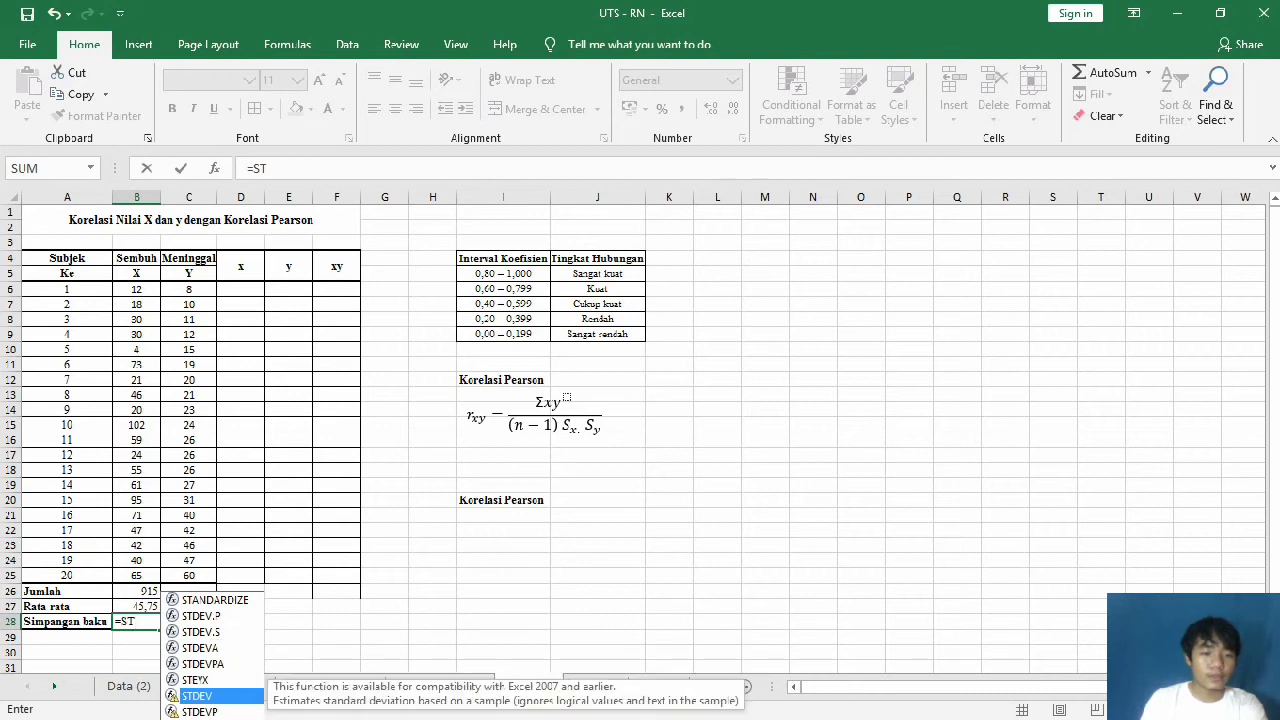
key("Tab")
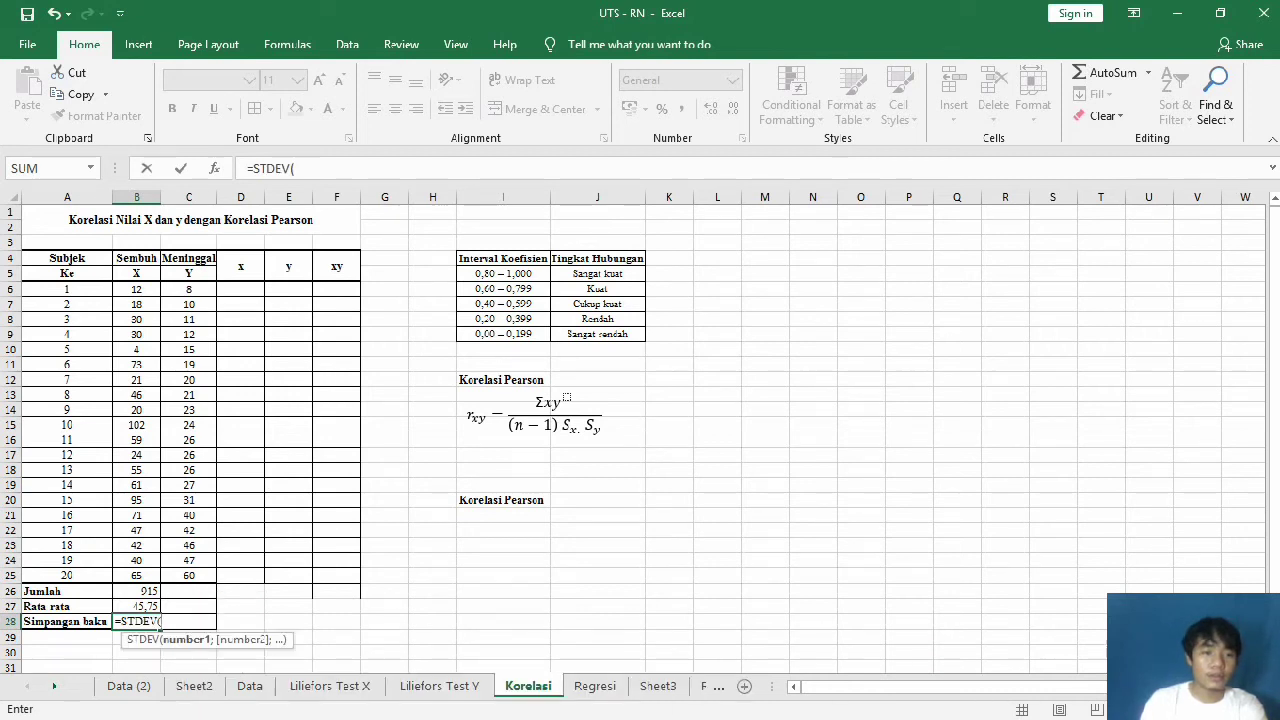
left_click_drag(136, 289, 136, 575)
type(")")
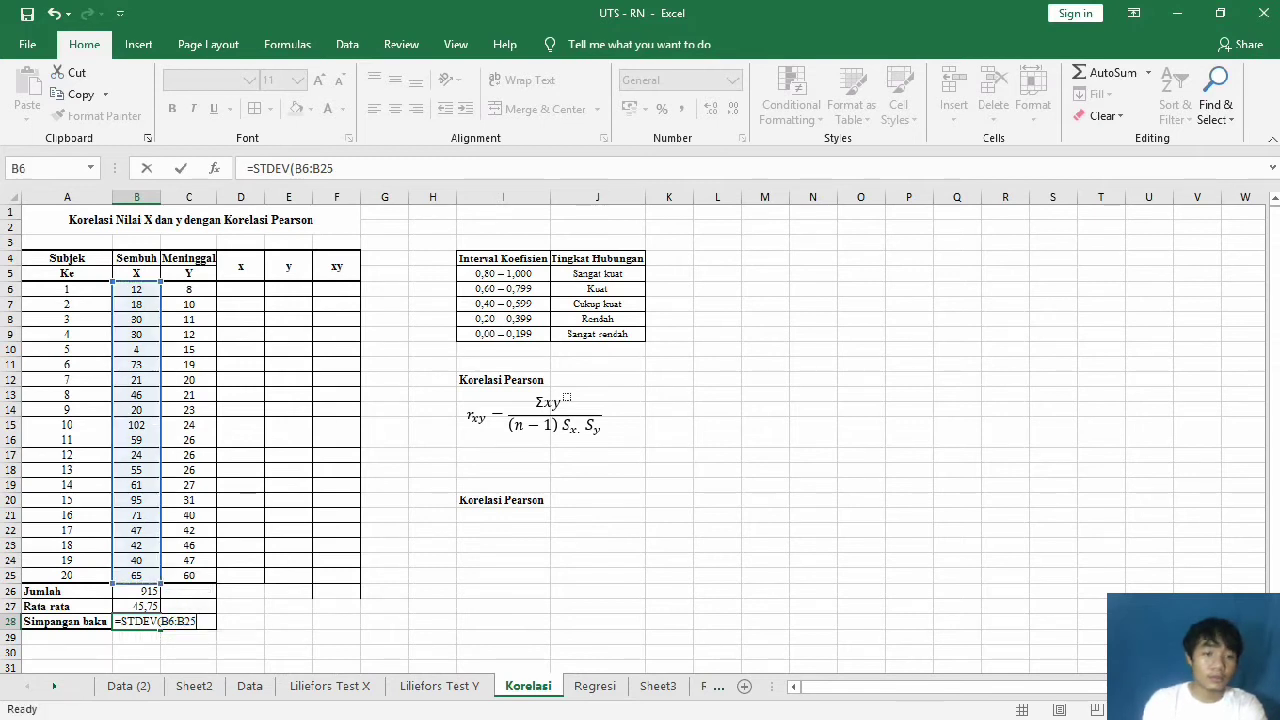
key("Return")
Step: Copy the sum, average and standard deviation formulas from B26:B28 across to the Meninggal column, C26:C28
left_click(136, 591)
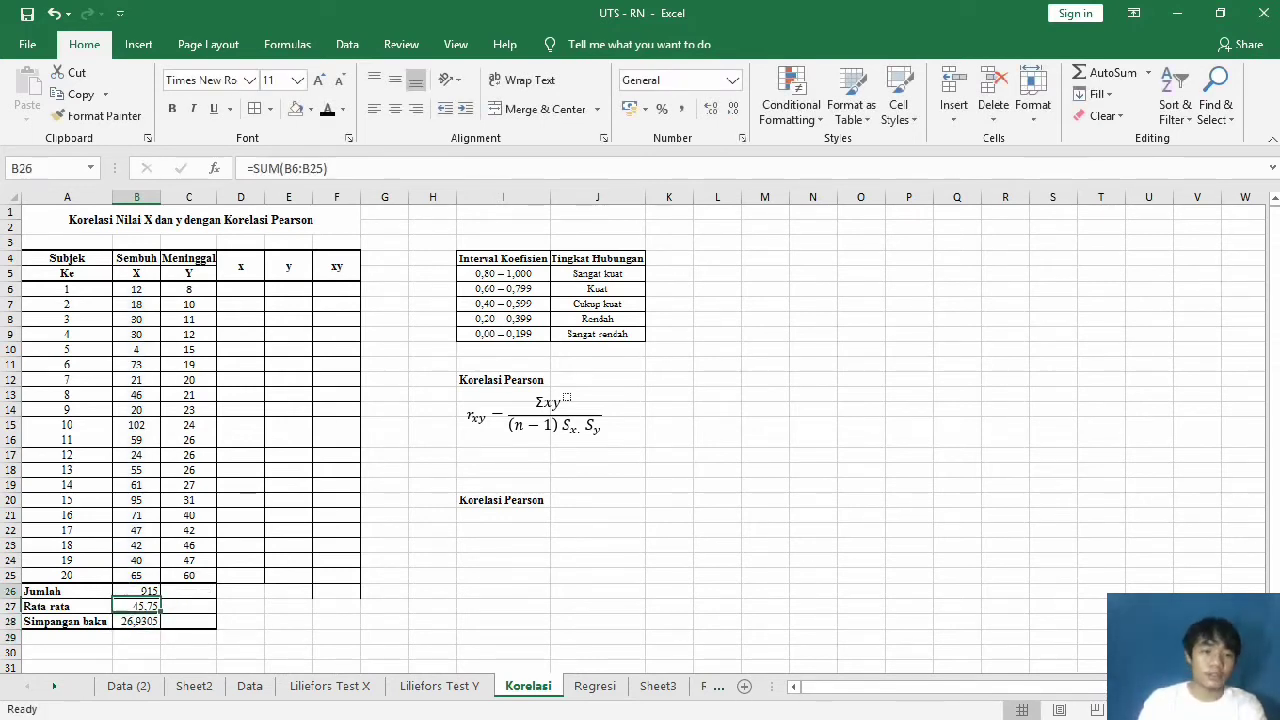
key("shift+Down")
left_click_drag(136, 606, 216, 626)
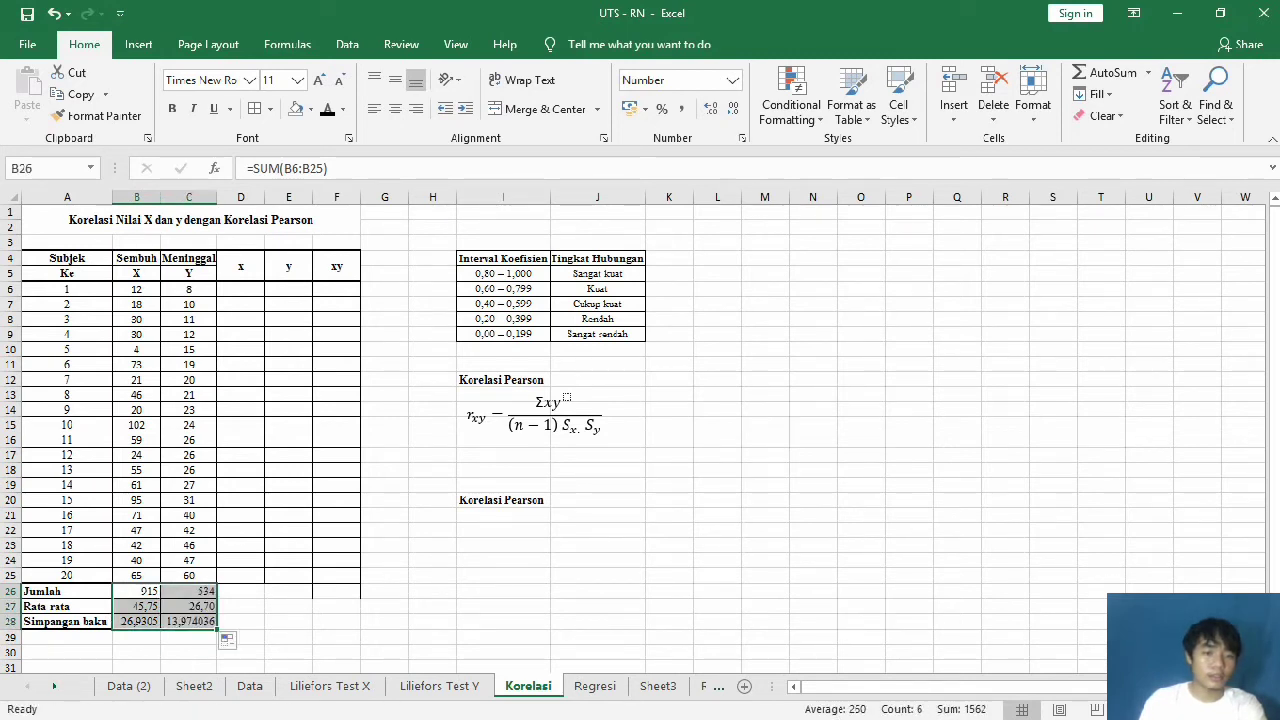
left_click(250, 686)
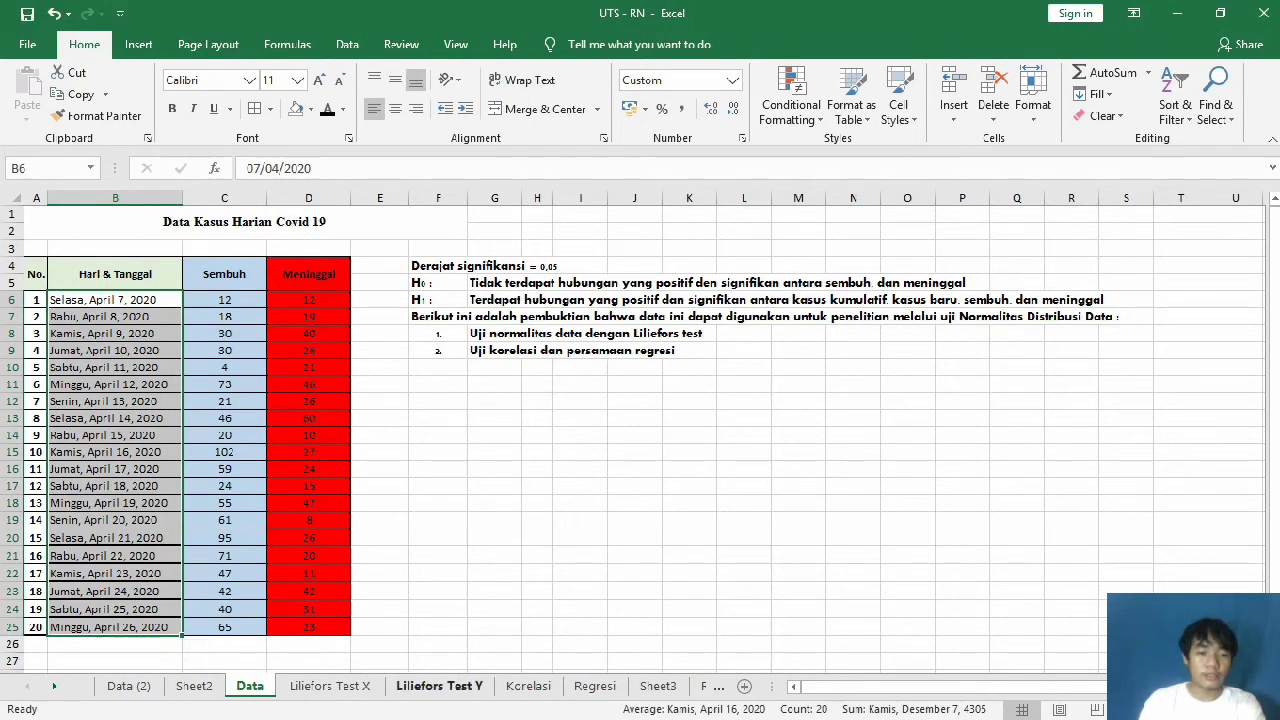
left_click(439, 686)
left_click(528, 686)
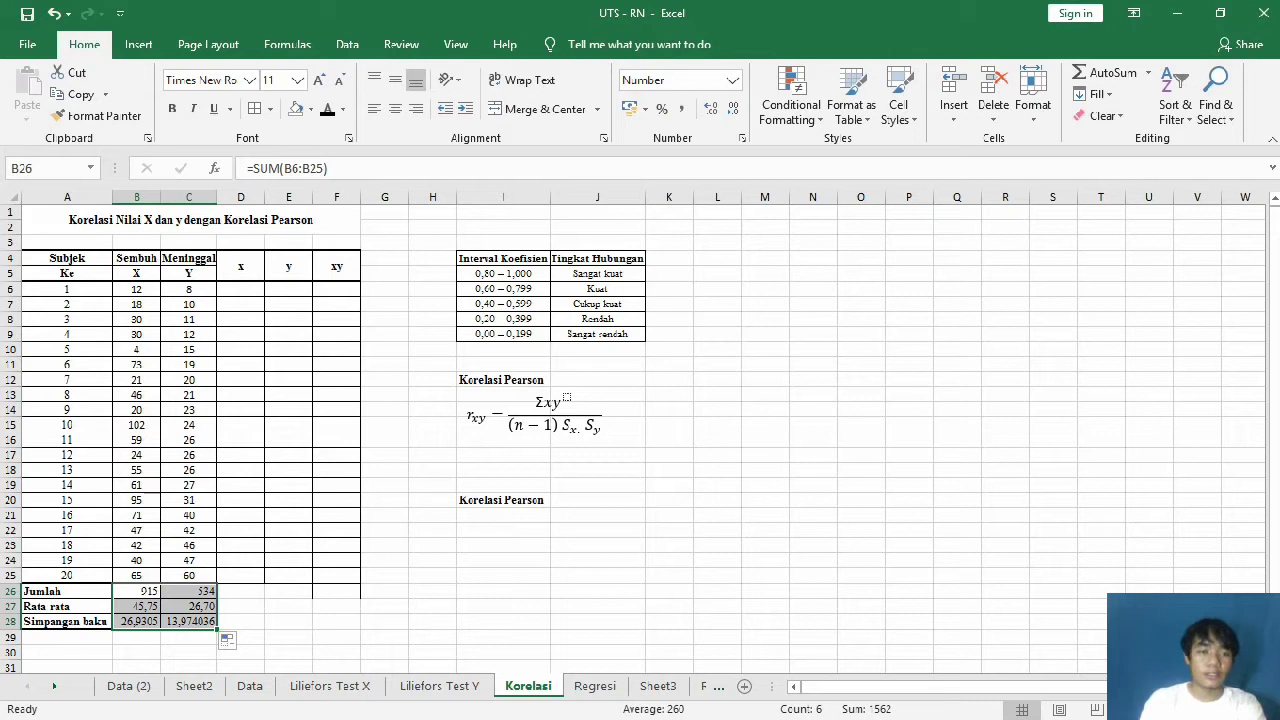
left_click(240, 289)
left_click(288, 621)
left_click(247, 168)
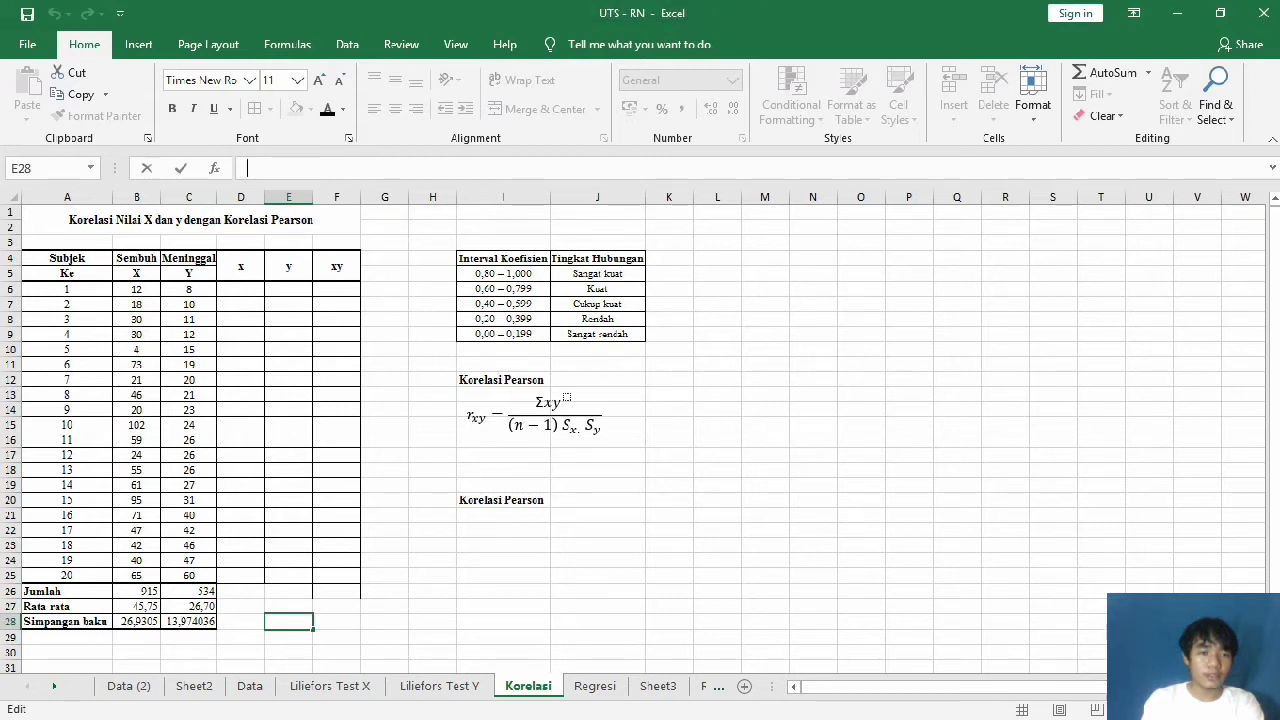
Step: Calculate the x deviations with =B6-$B$27 in D6 and fill the formula down to D25
left_click(240, 289)
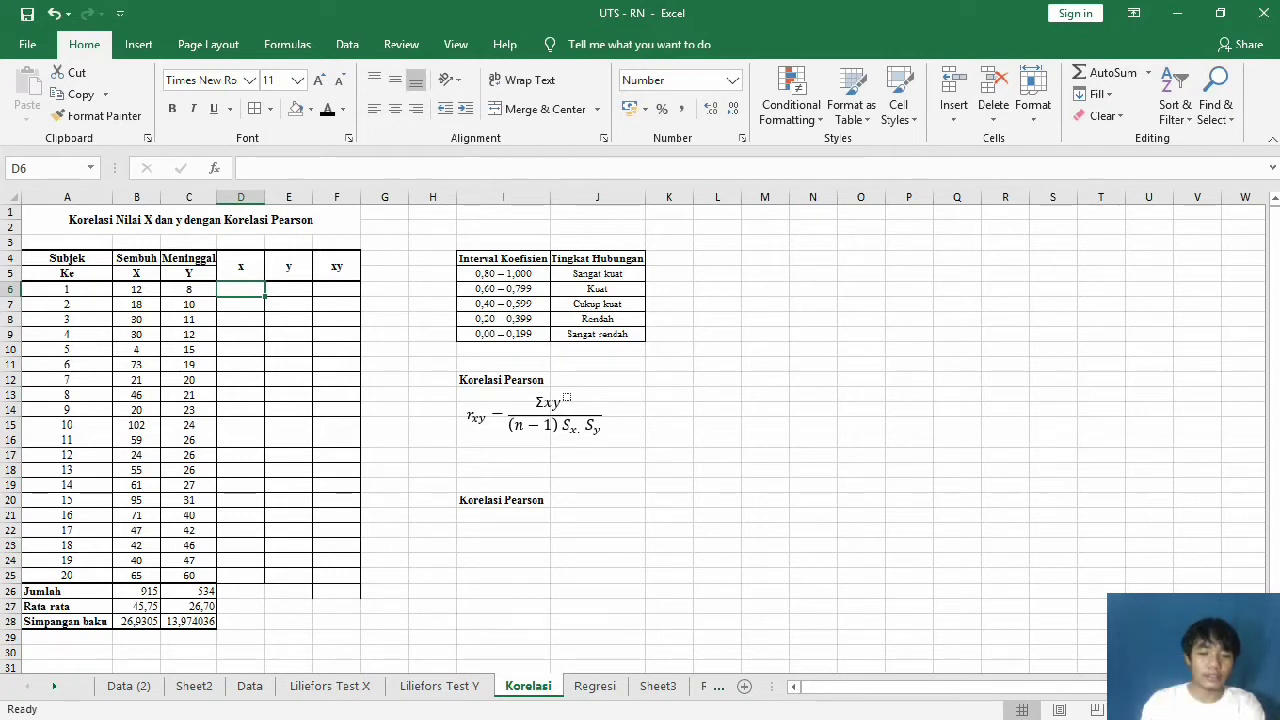
type("=")
left_click(136, 289)
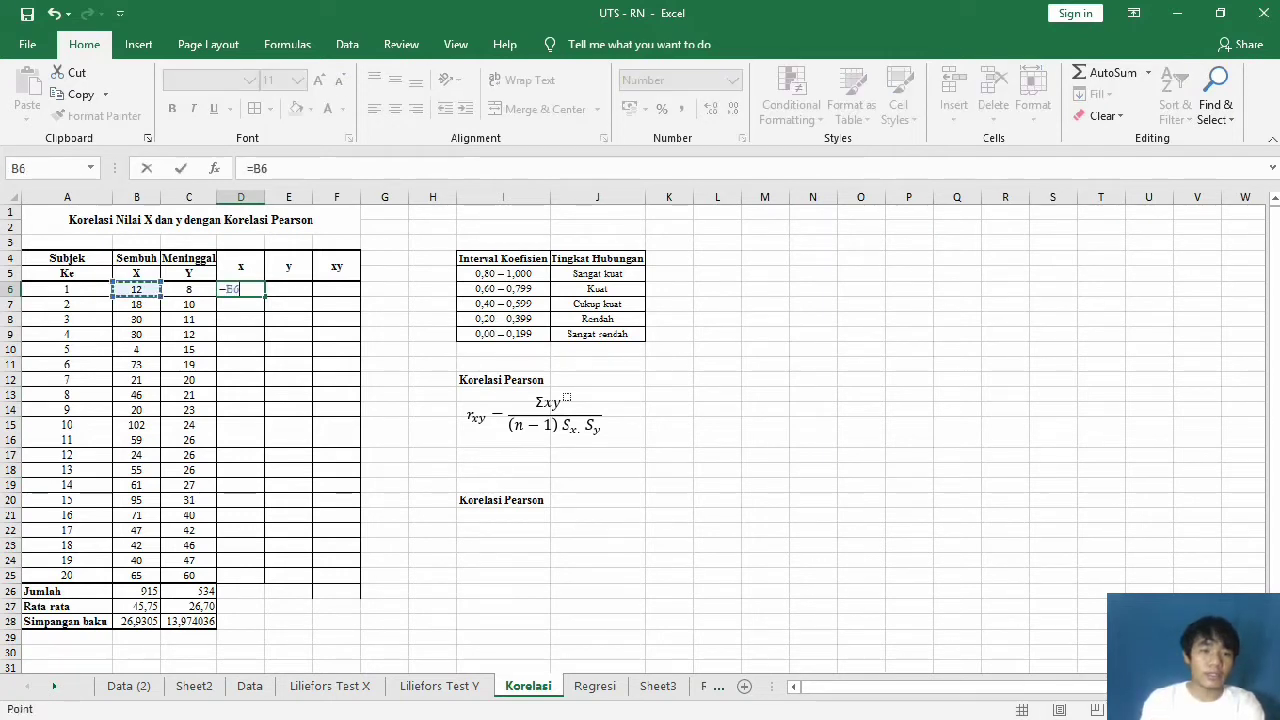
type("-")
left_click(137, 606)
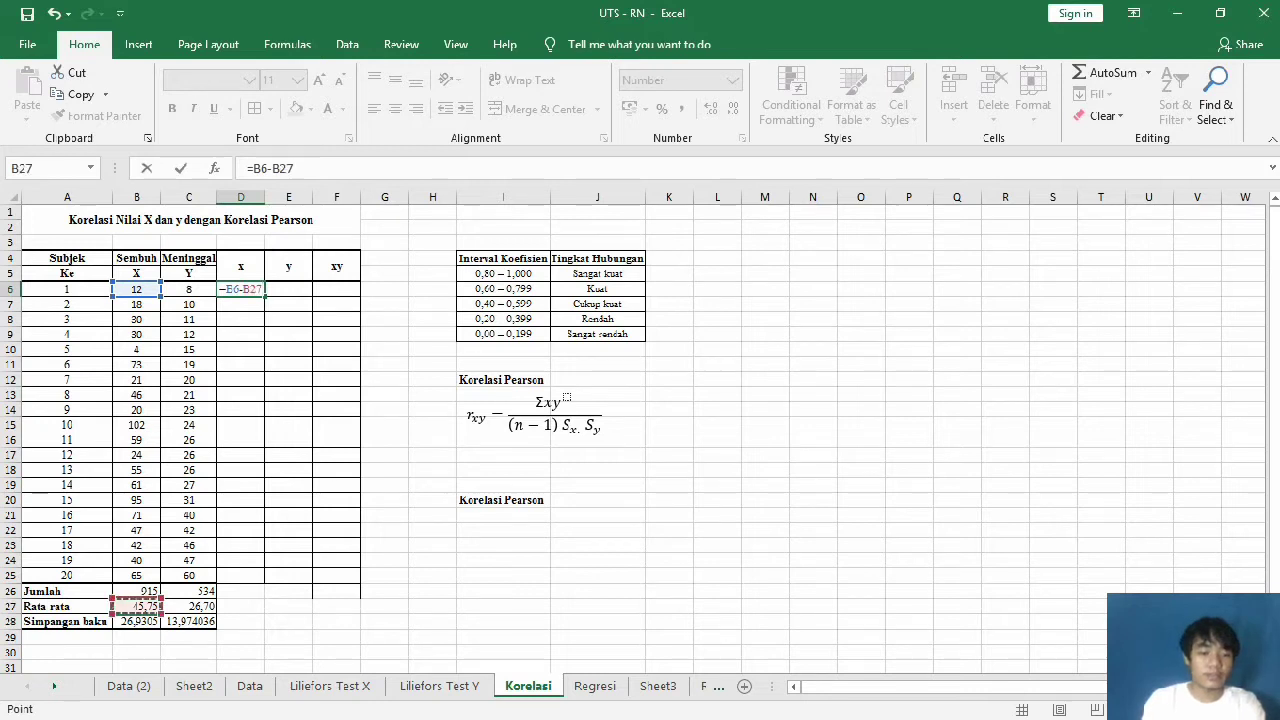
key("F4")
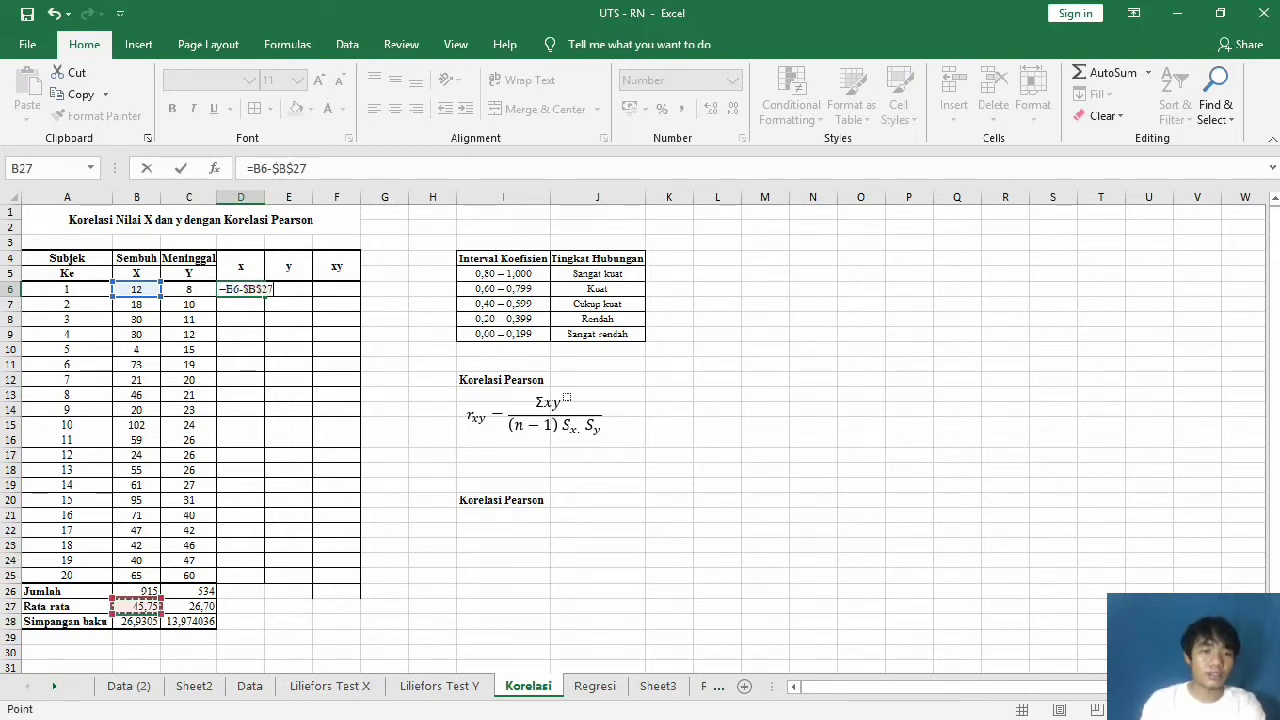
key("Return")
left_click(240, 289)
left_click_drag(265, 296, 265, 583)
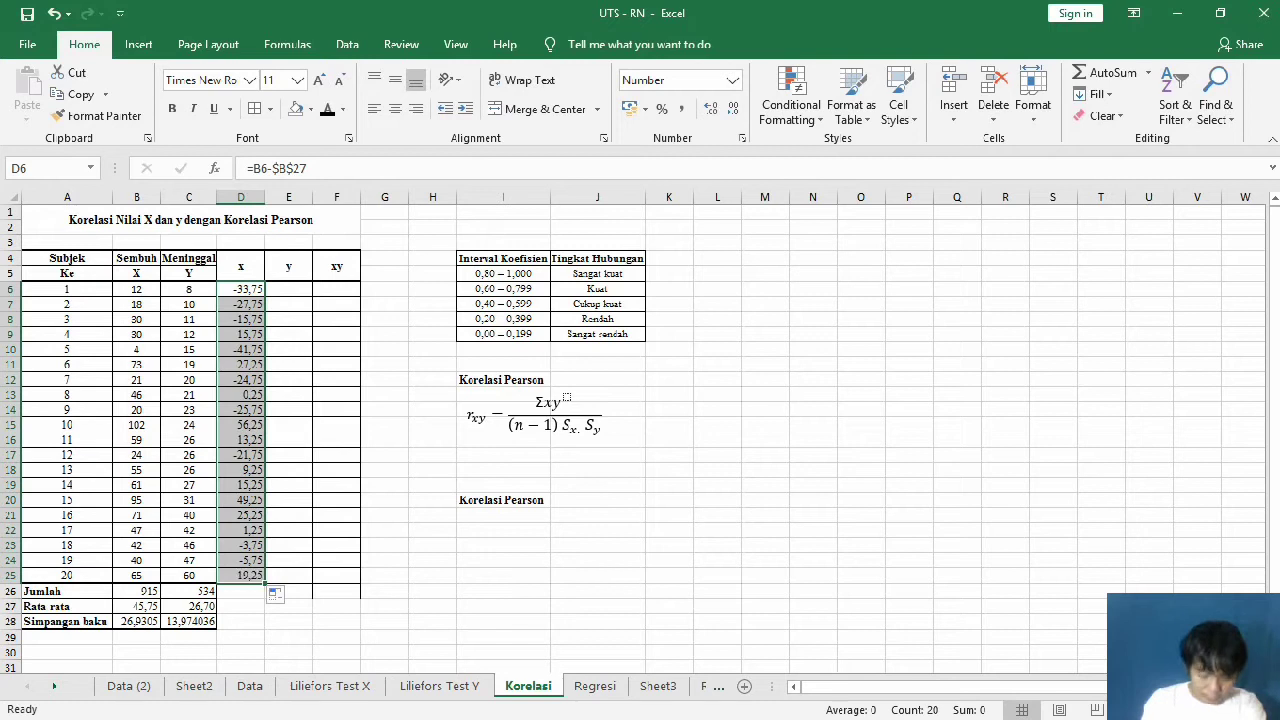
Step: Calculate the y deviations with =C6-$C$27 in E6 and fill the formula down to E25
left_click(288, 289)
type("=")
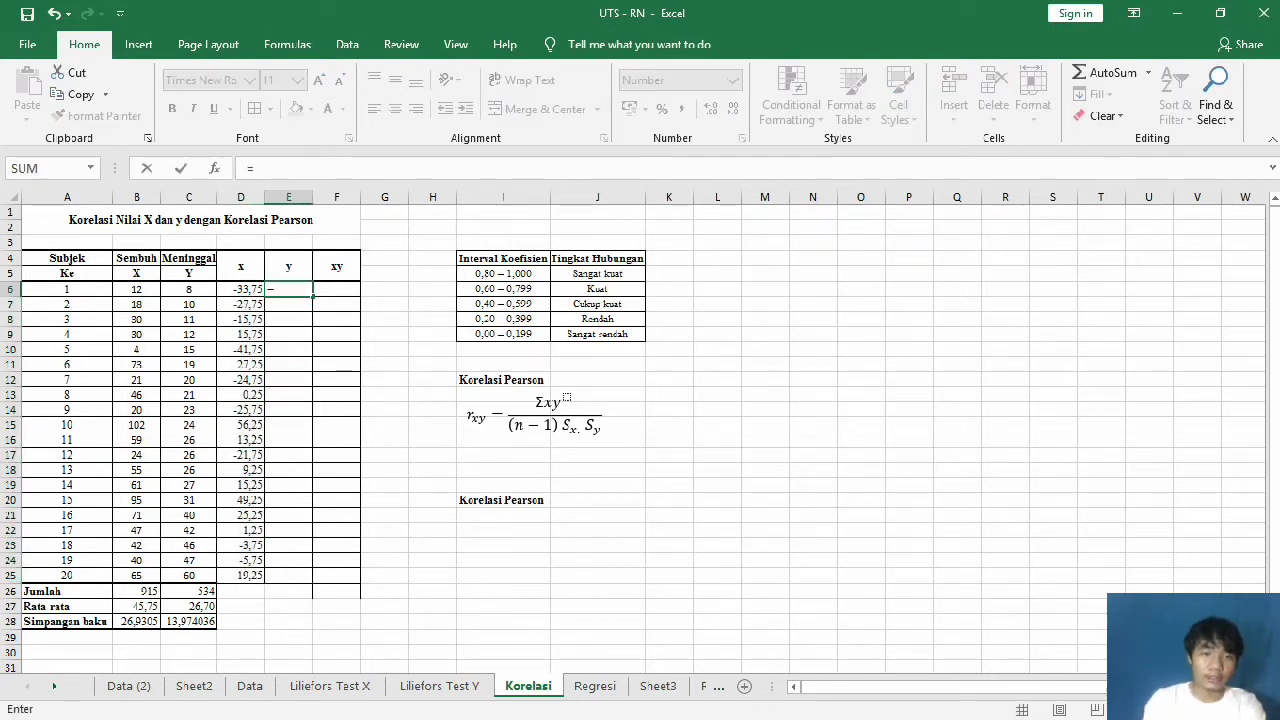
left_click(188, 290)
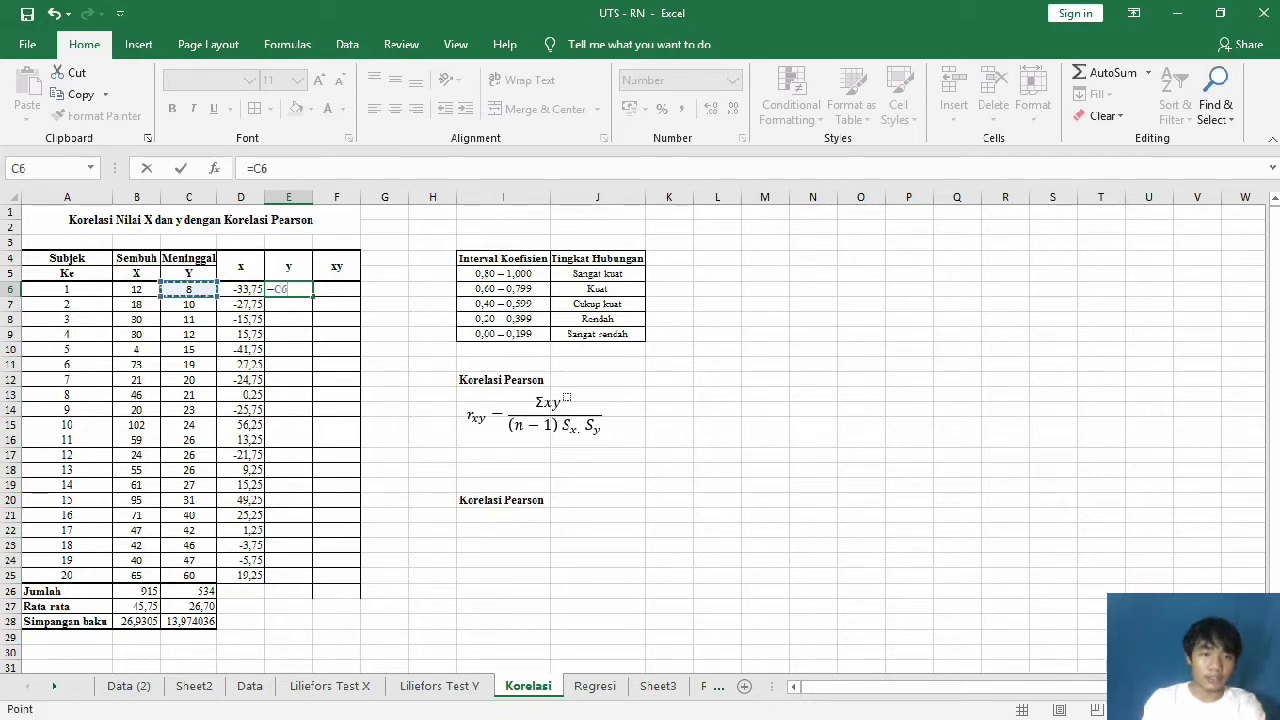
type("-")
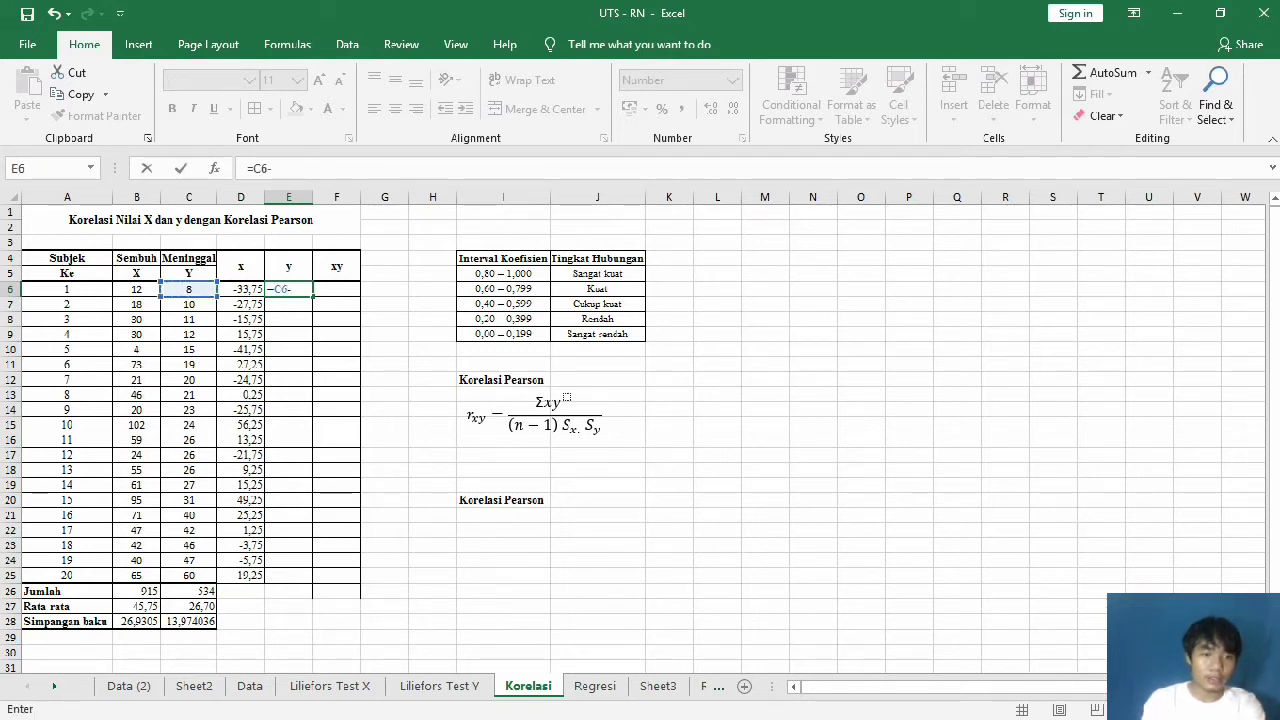
left_click(188, 606)
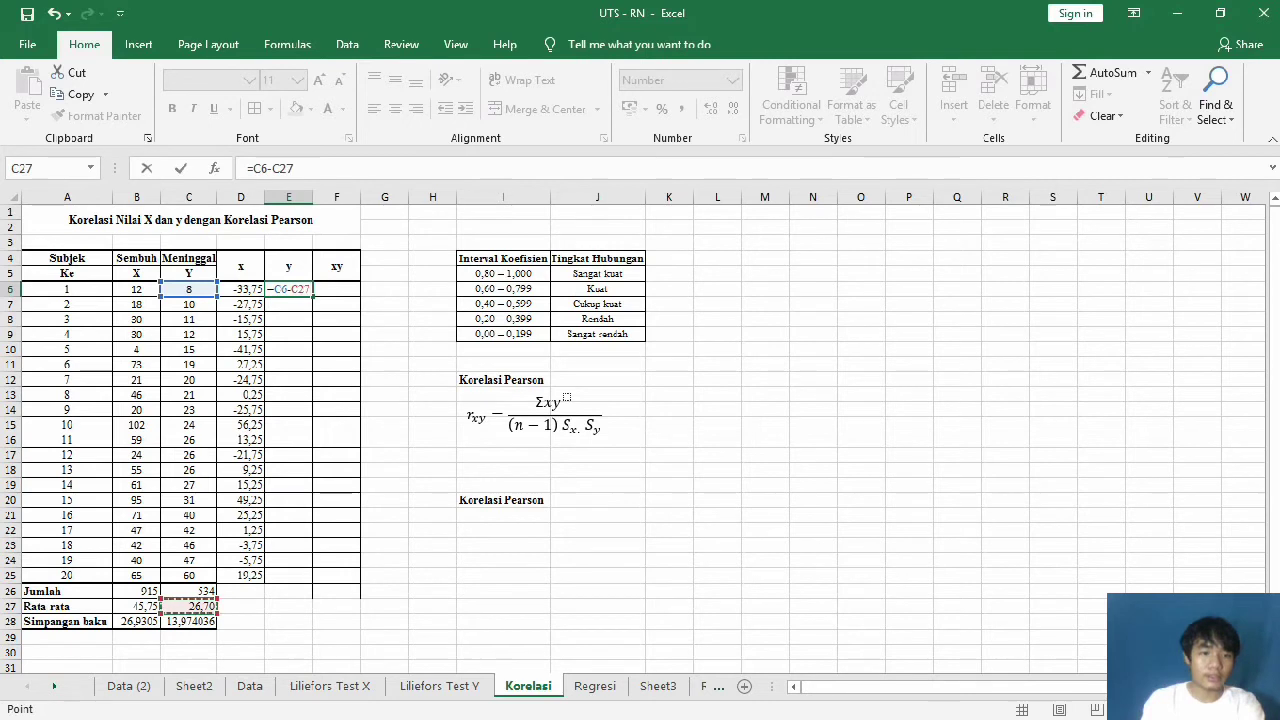
key("F4")
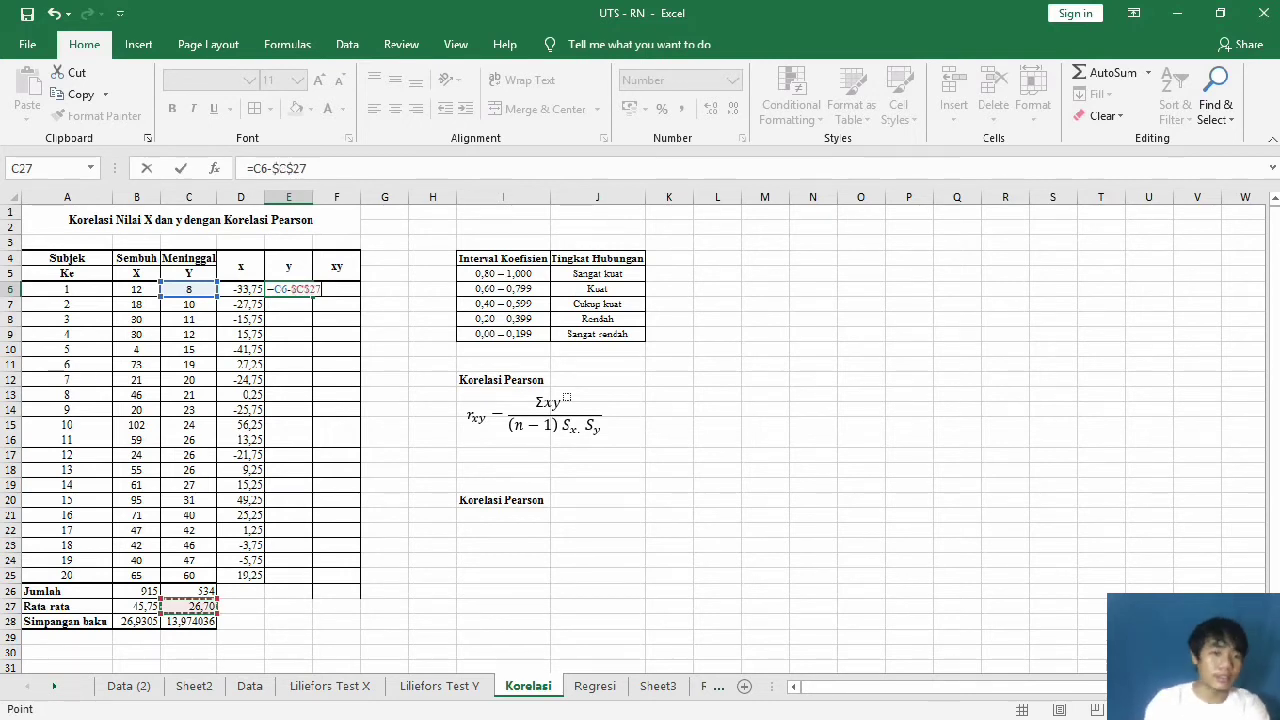
key("ctrl+Return")
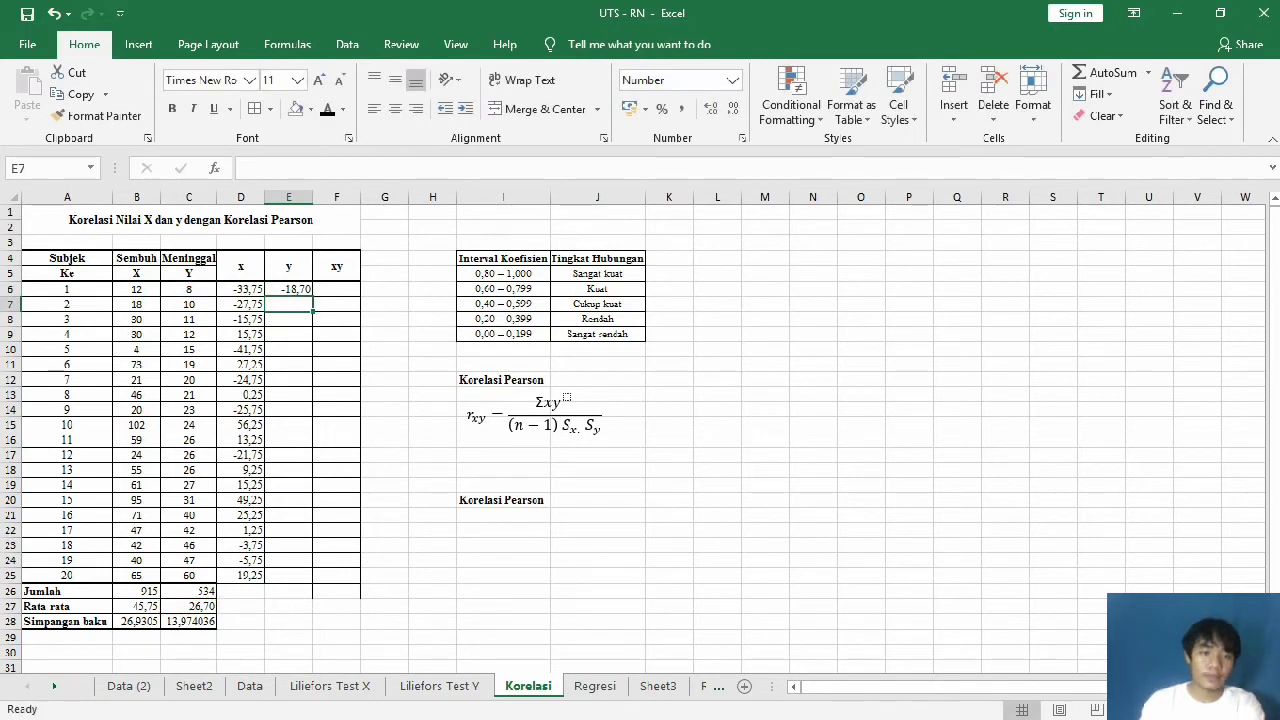
left_click_drag(313, 296, 313, 583)
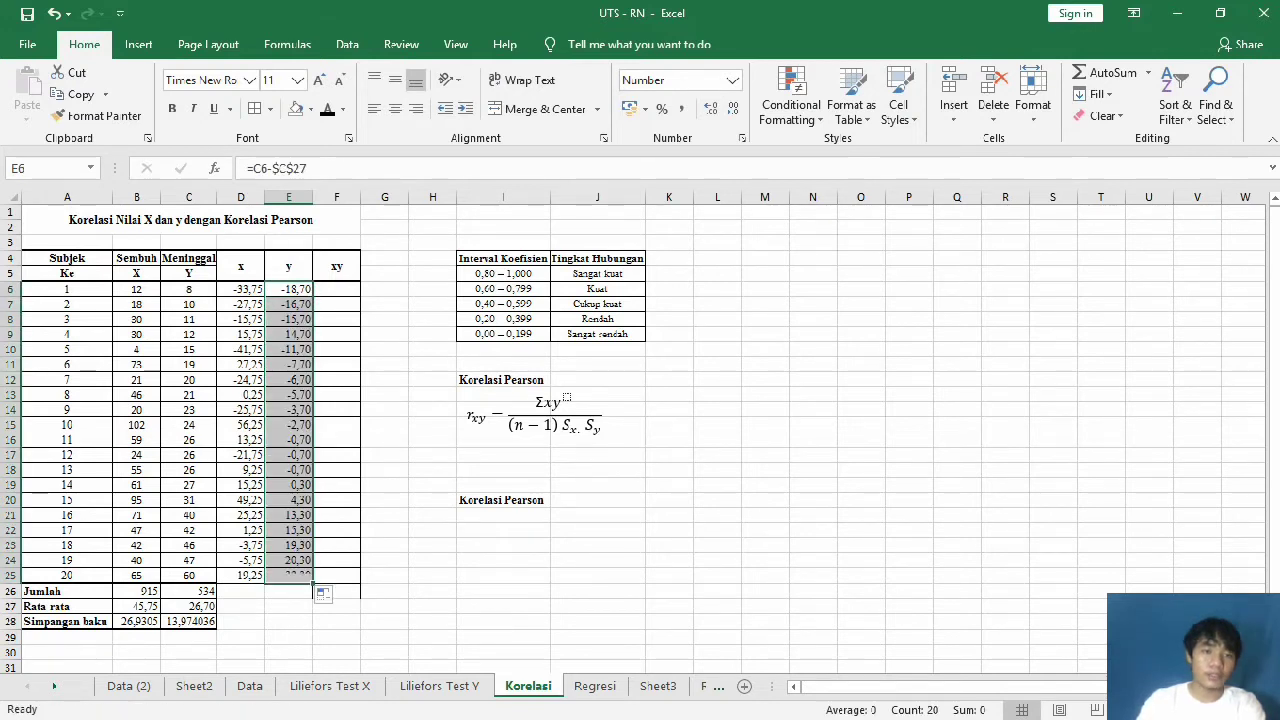
Step: Calculate the xy products with =D6*E6 in F6 and fill the formula down to F25
left_click(336, 289)
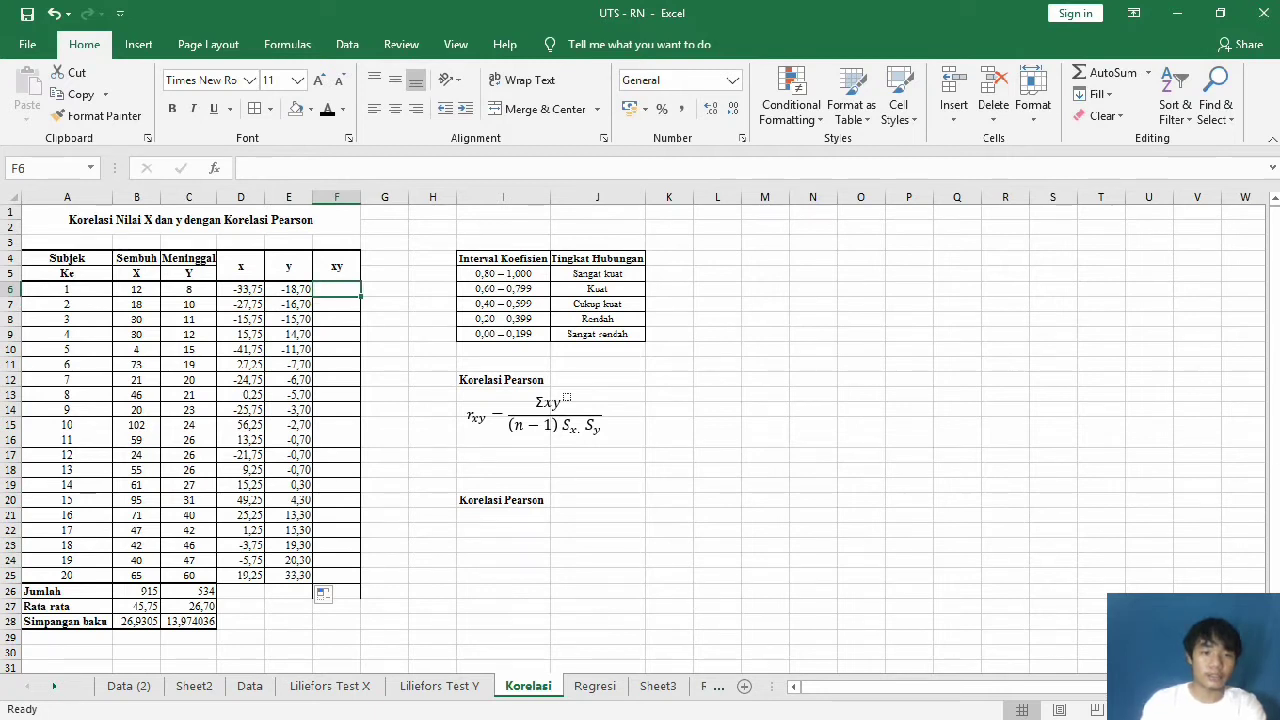
type("=")
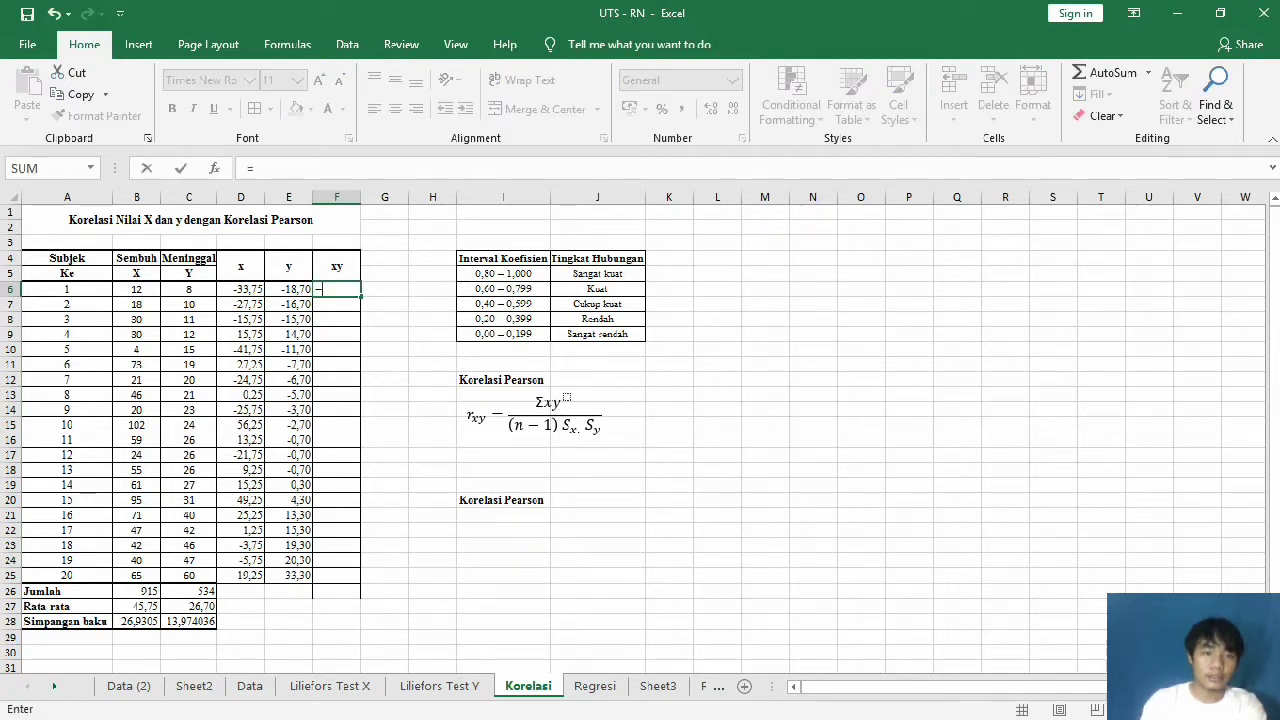
left_click(240, 289)
type("*")
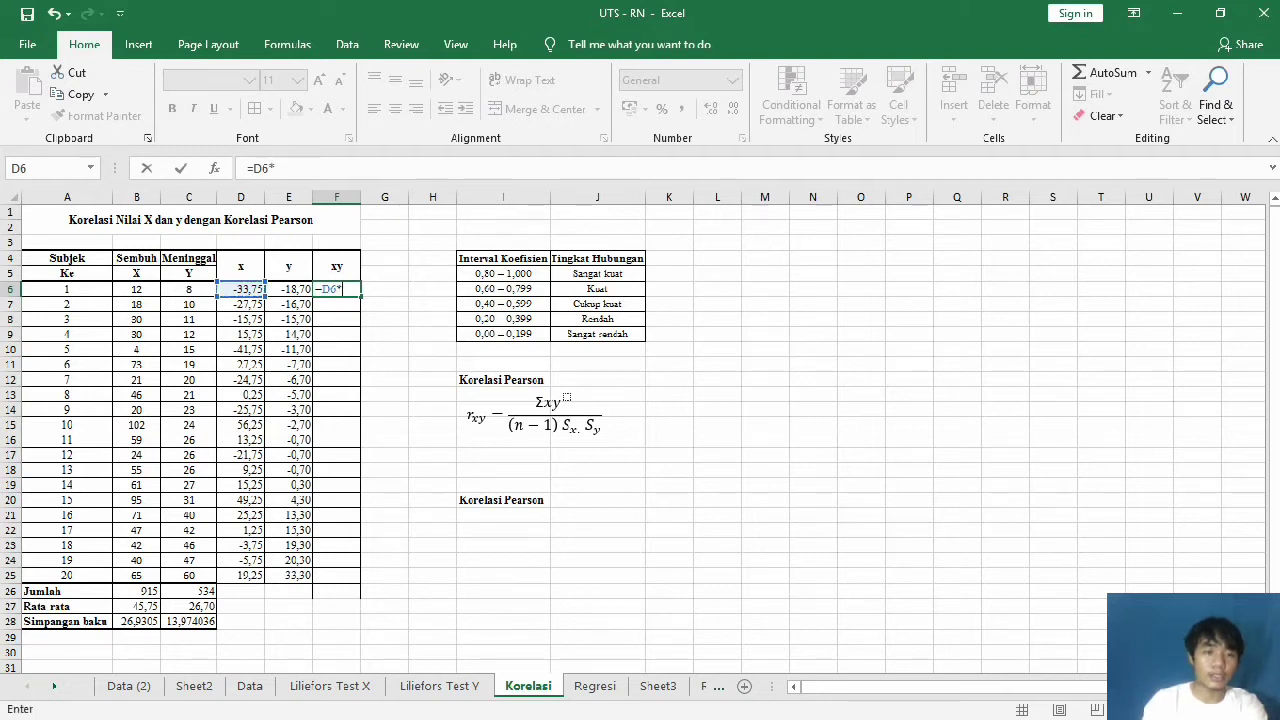
left_click(288, 289)
key("Return")
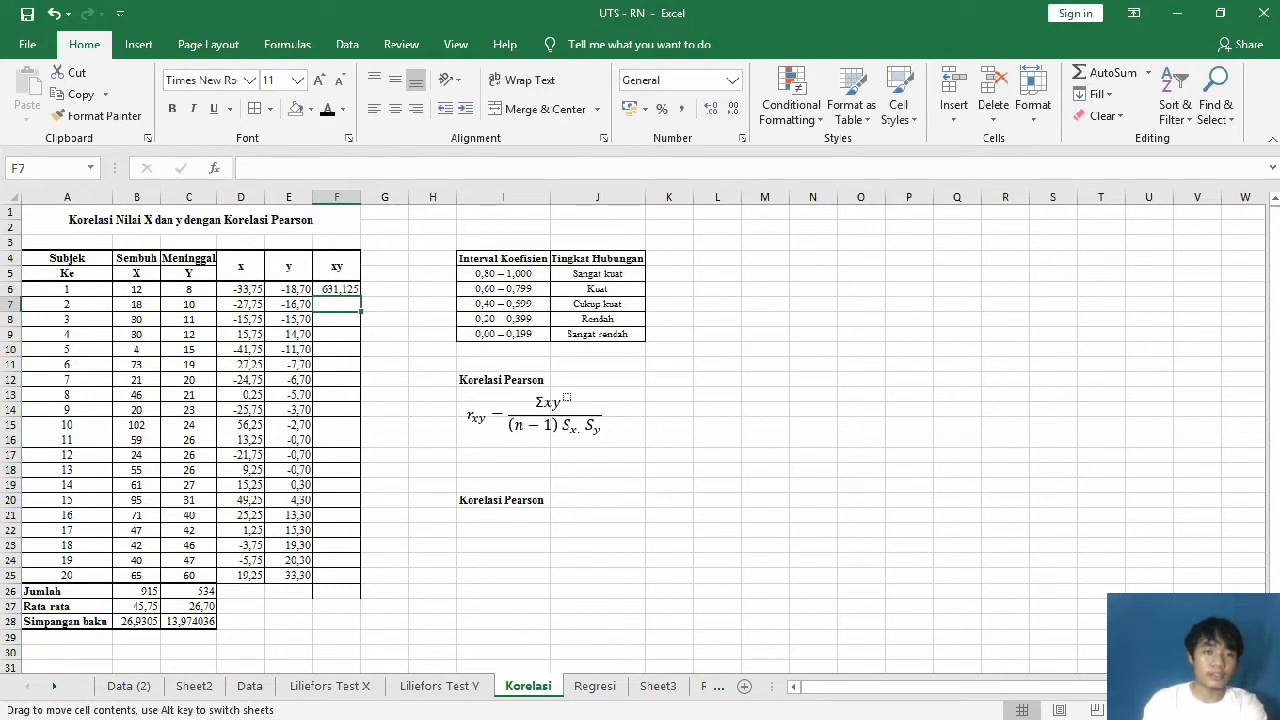
left_click(336, 289)
left_click_drag(360, 296, 360, 582)
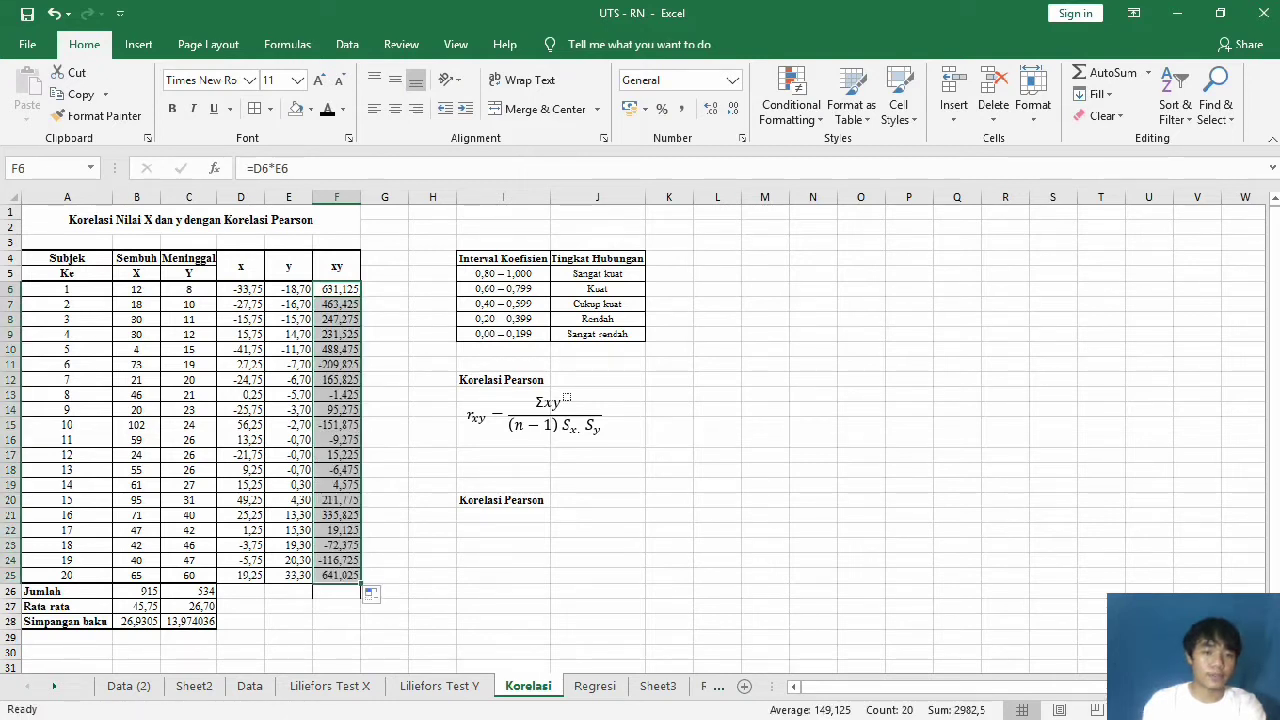
Step: Total the xy column in the Jumlah row with =SUM(F6:F25) in F26
double_click(336, 591)
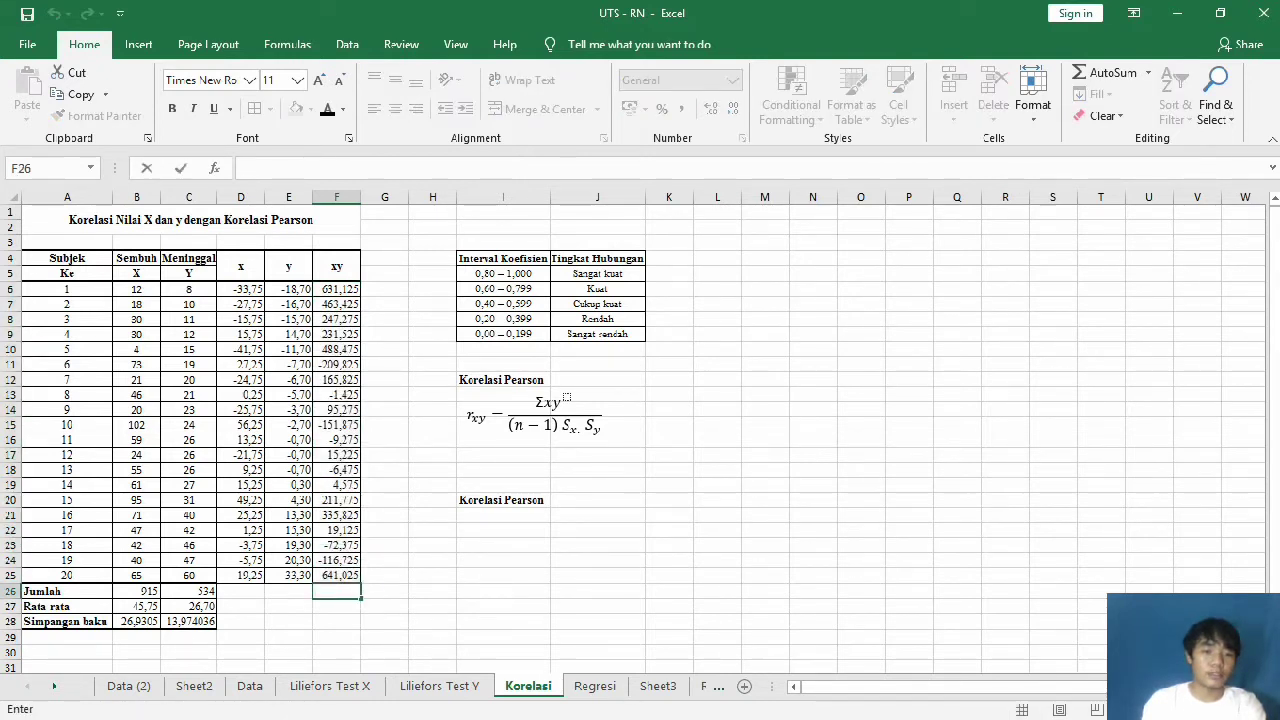
left_click(288, 591)
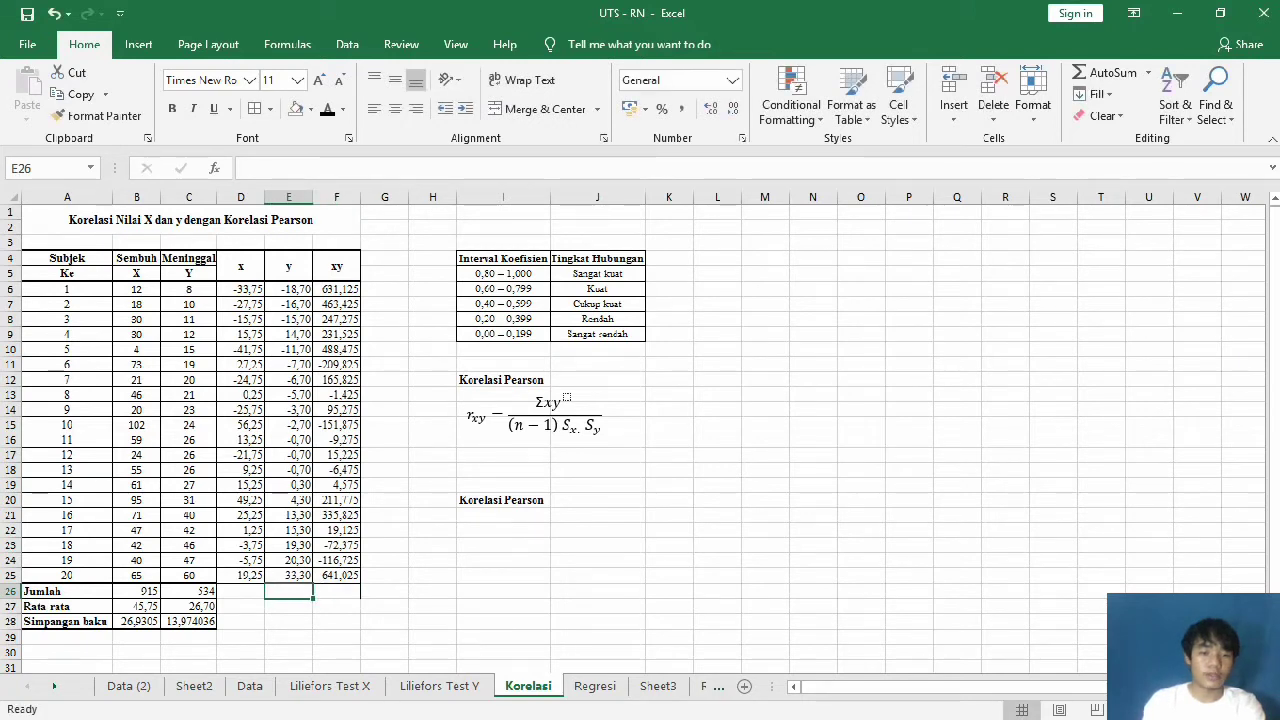
left_click(336, 591)
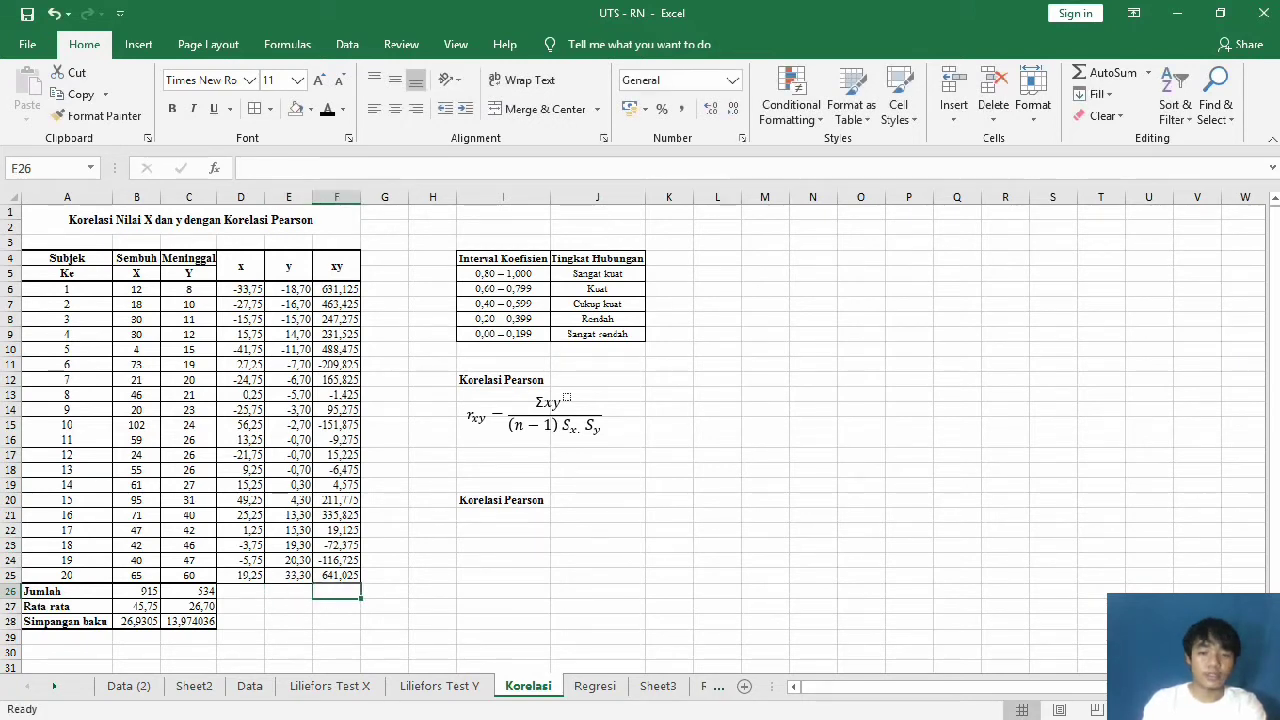
type("=SUM(")
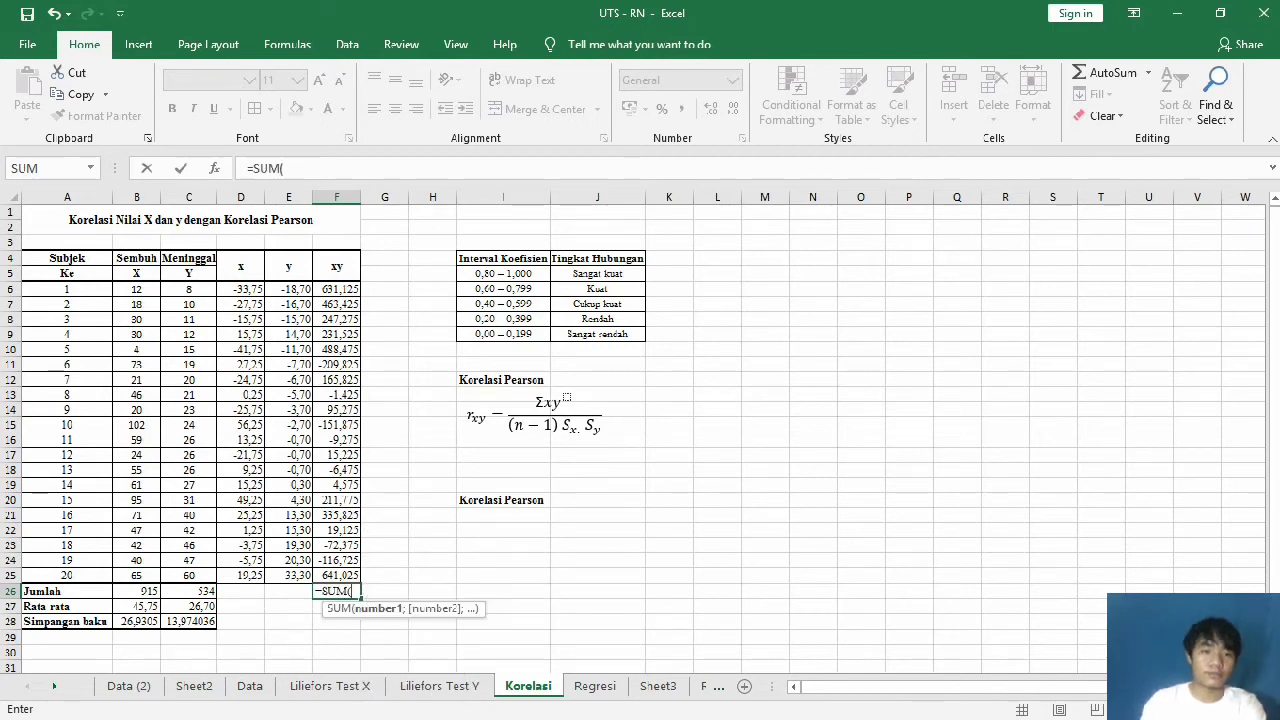
left_click_drag(336, 289, 336, 575)
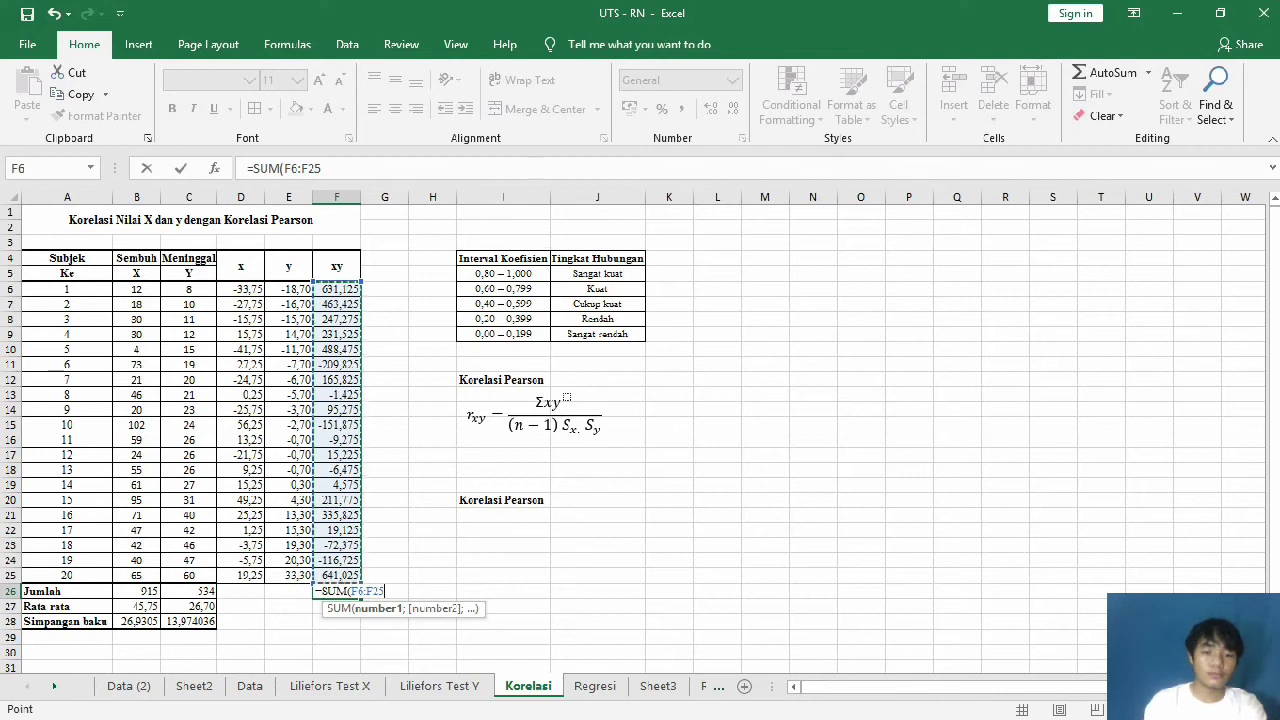
type(")")
key("Return")
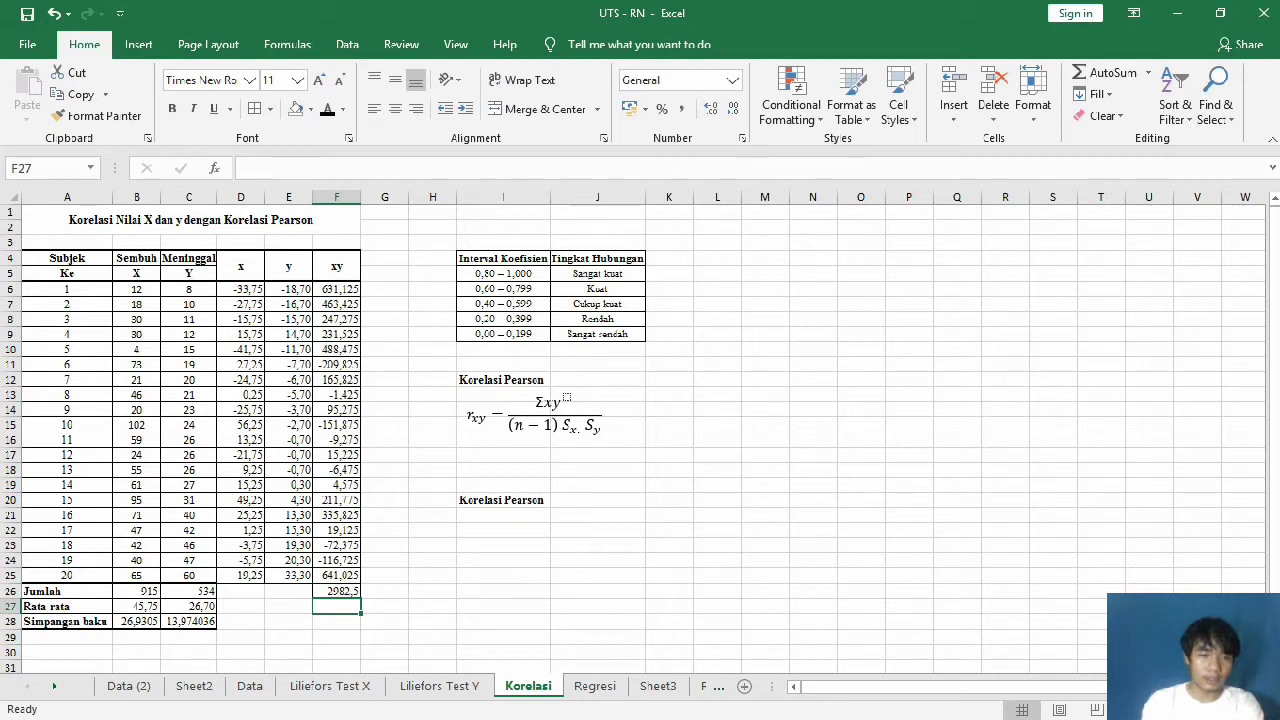
Step: Enter =F26/(19) in I17, below the Pearson formula, to divide the xy sum by n − 1
left_click(432, 621)
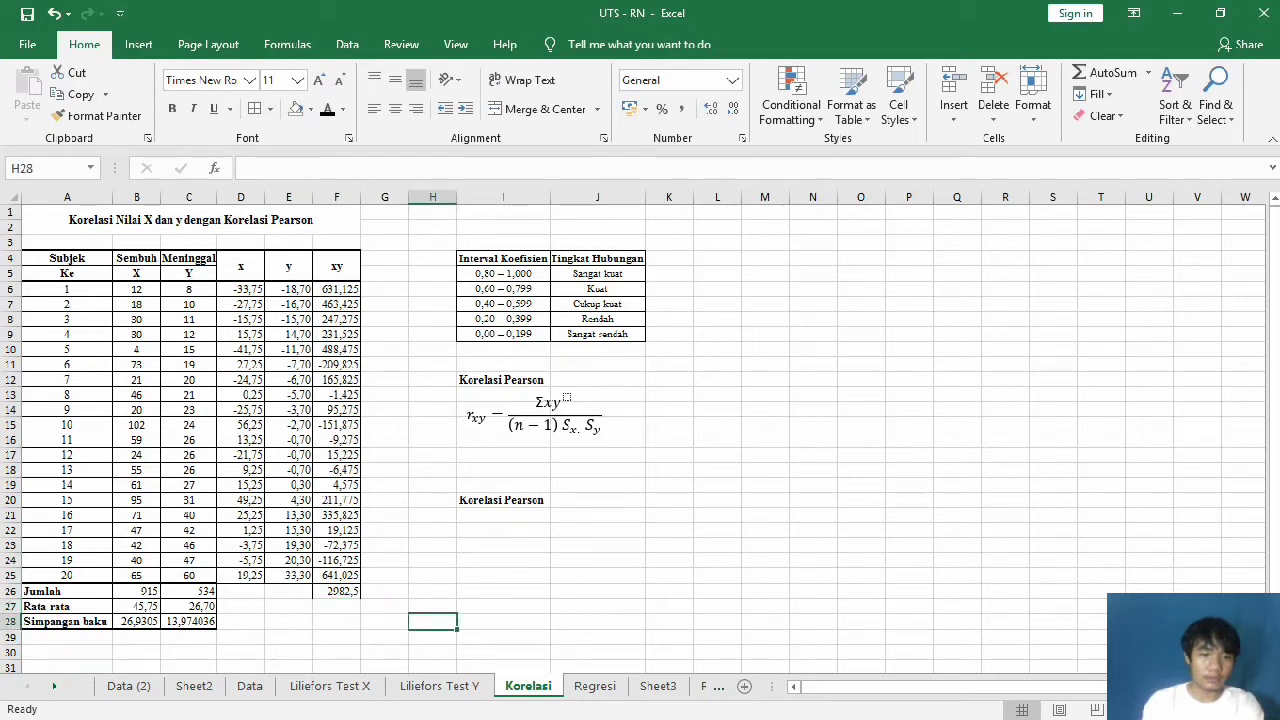
key("F2")
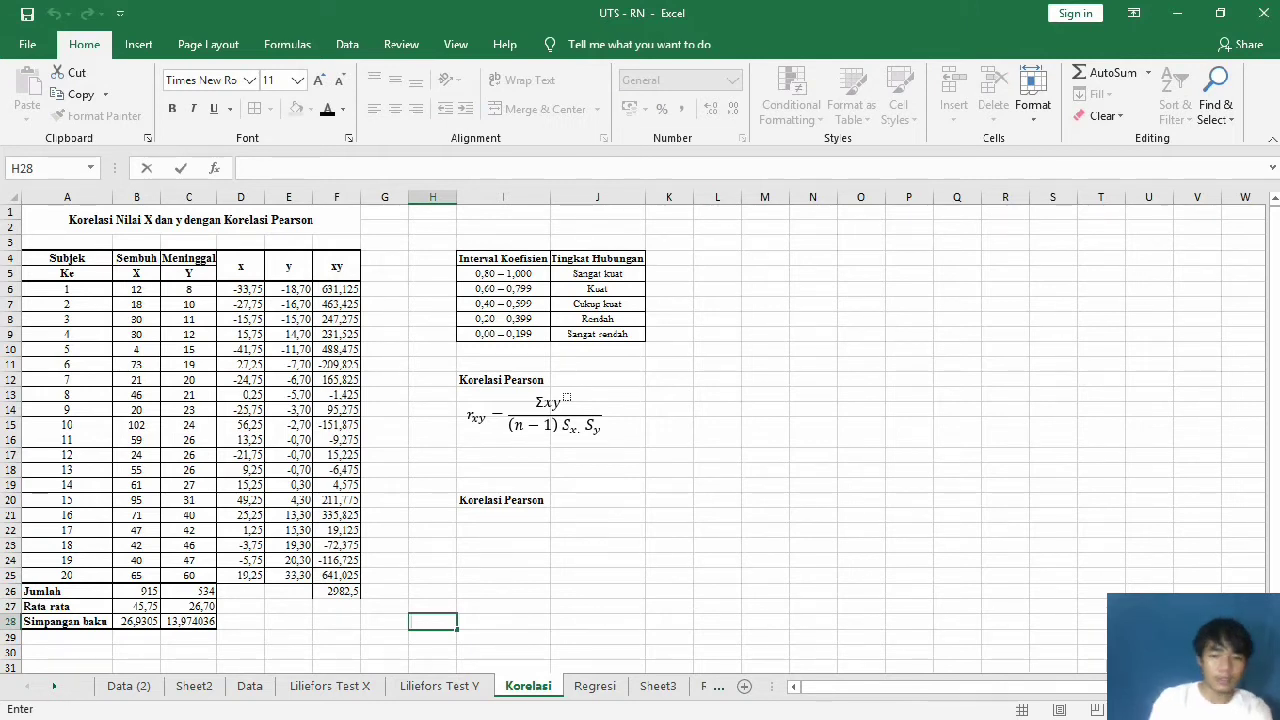
double_click(503, 454)
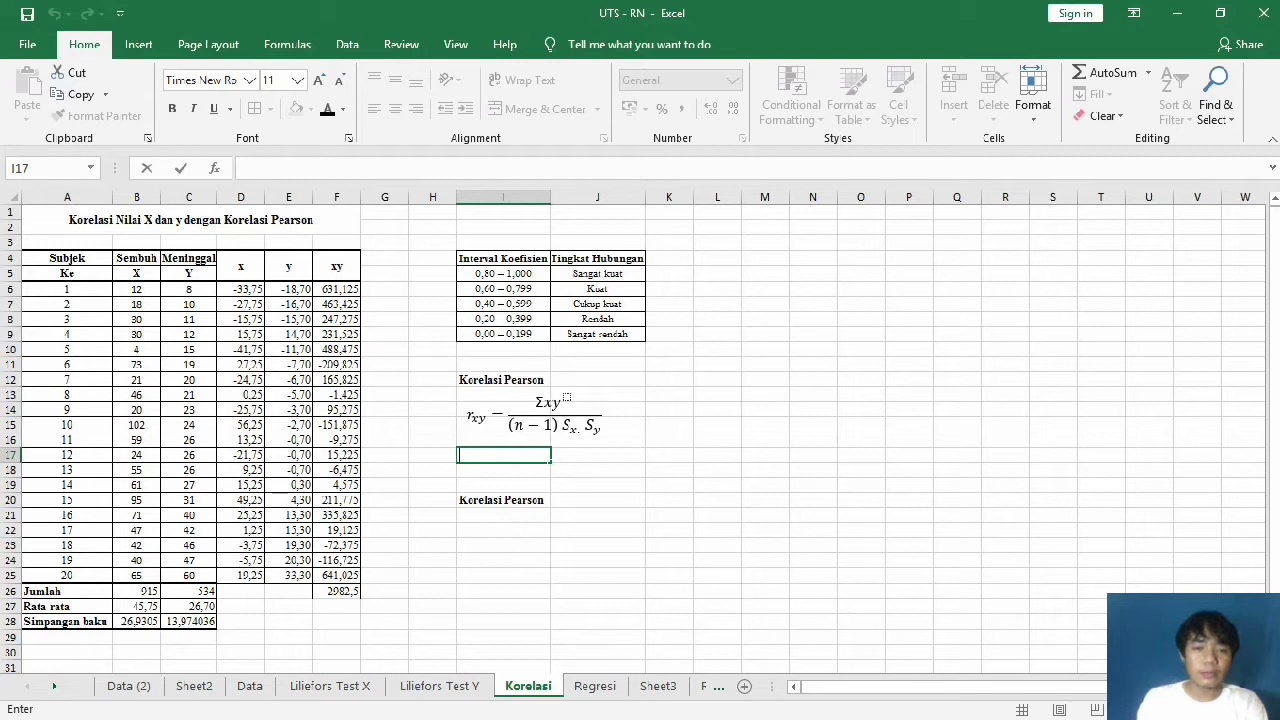
type("=")
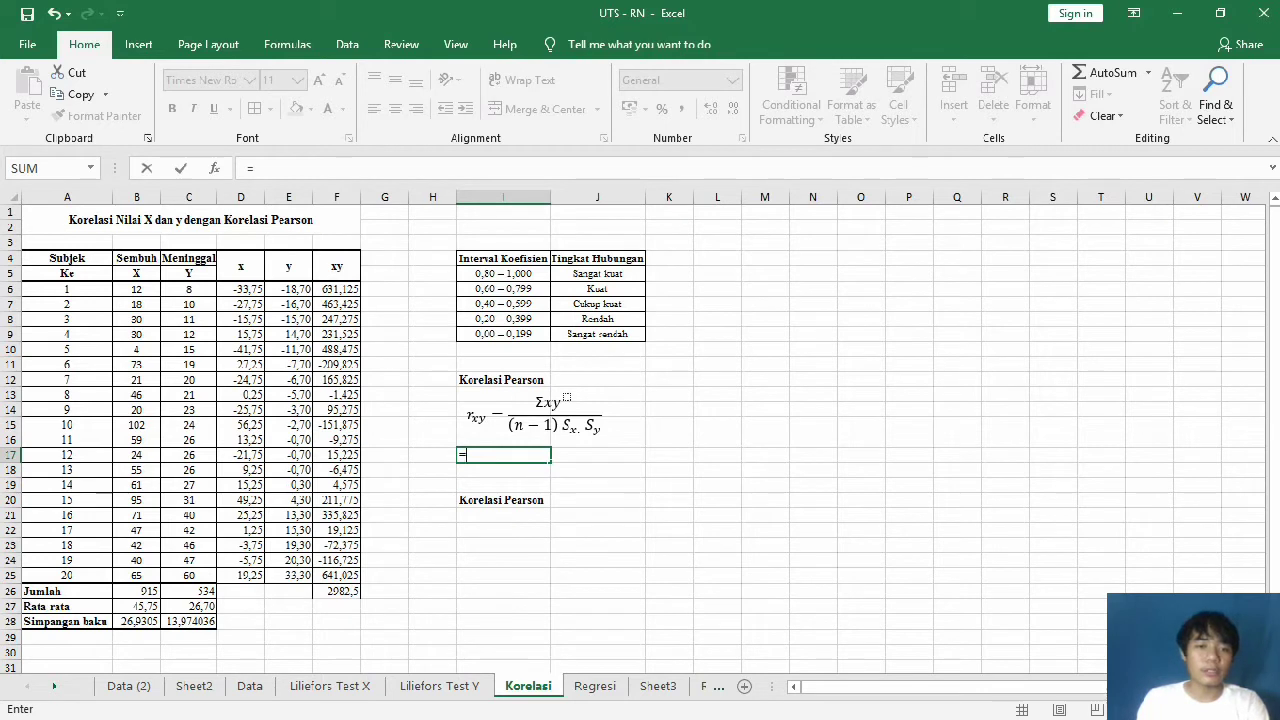
left_click(336, 591)
type("/(")
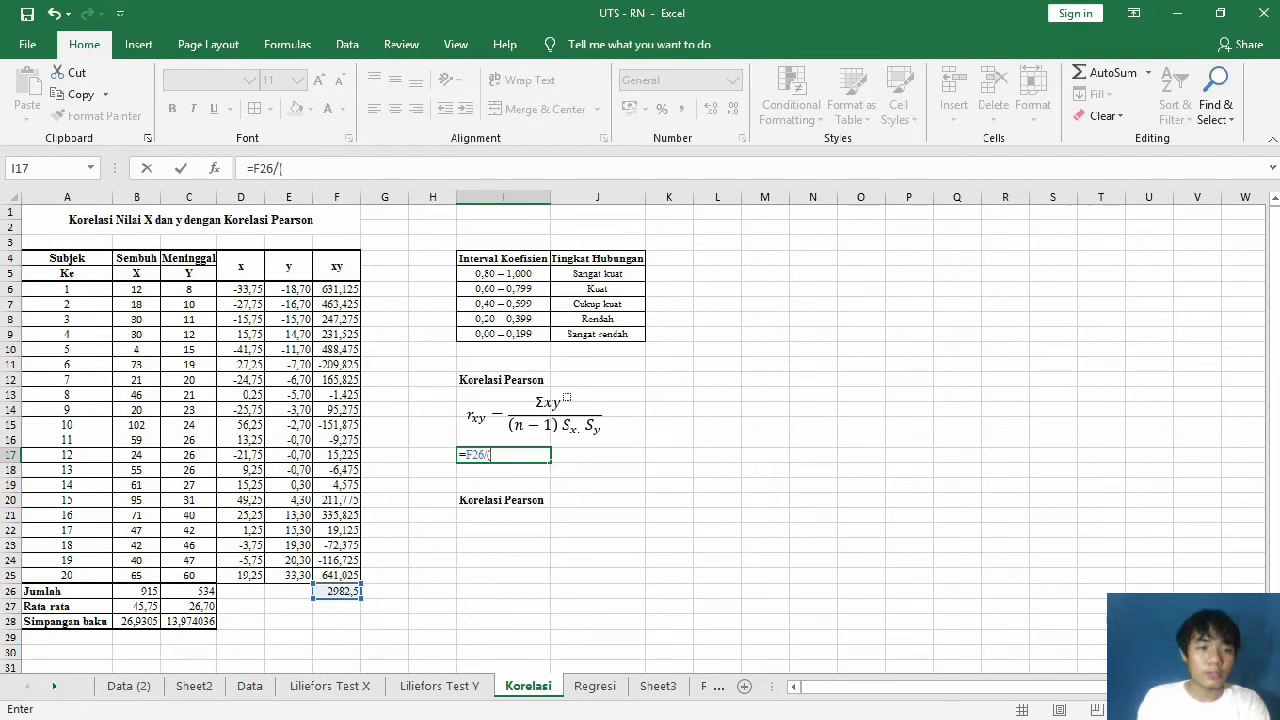
type("19")
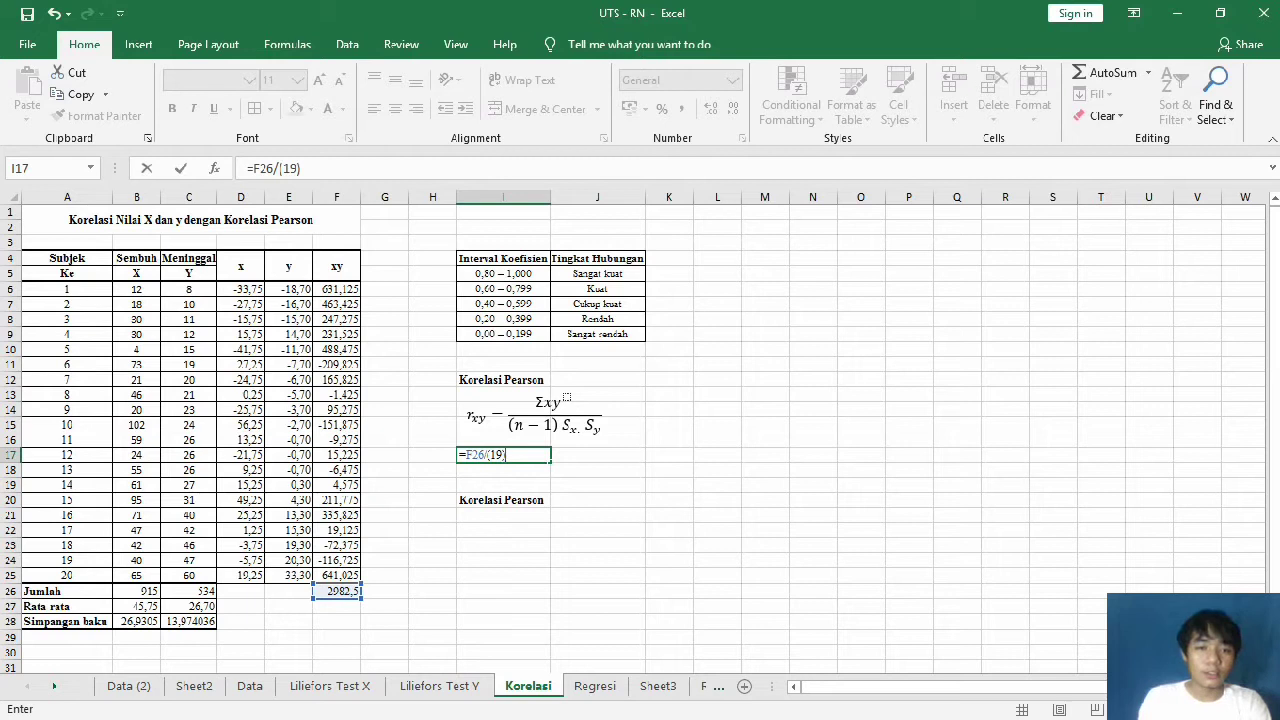
key("Left")
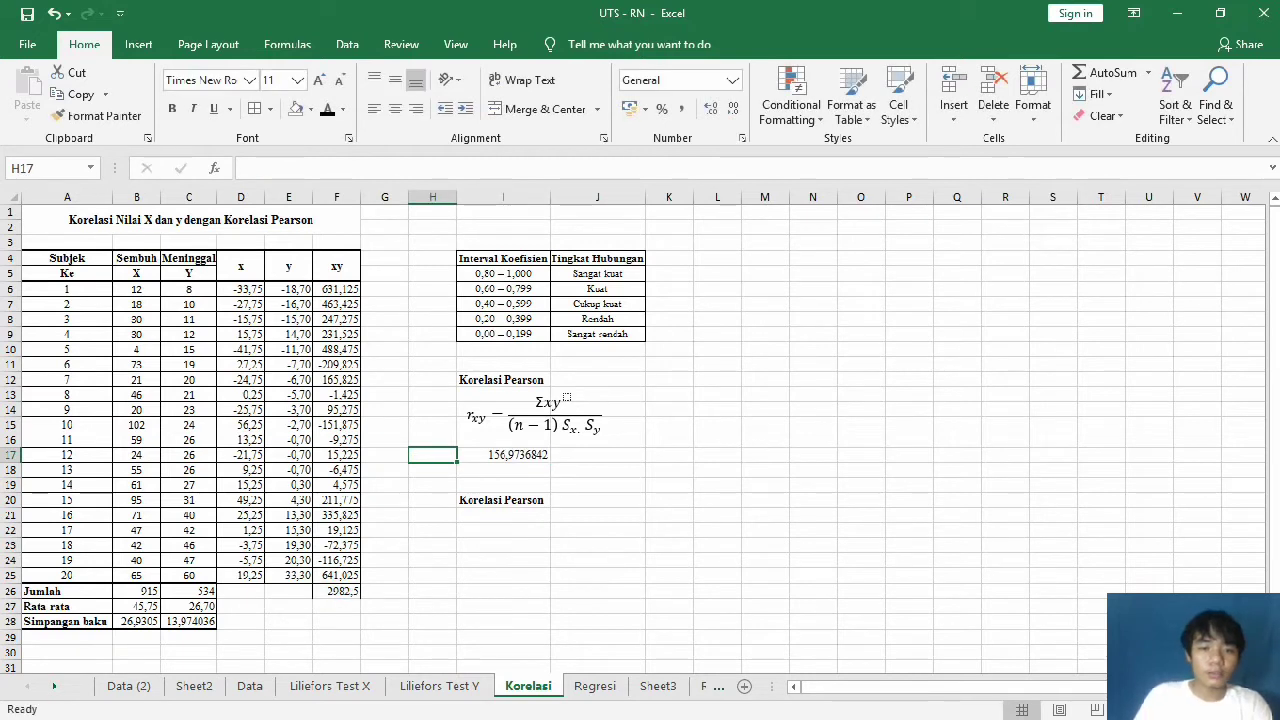
Step: Extend the denominator in I17 with both standard deviations so the formula reads =F26/(19*B28*C28)
double_click(503, 455)
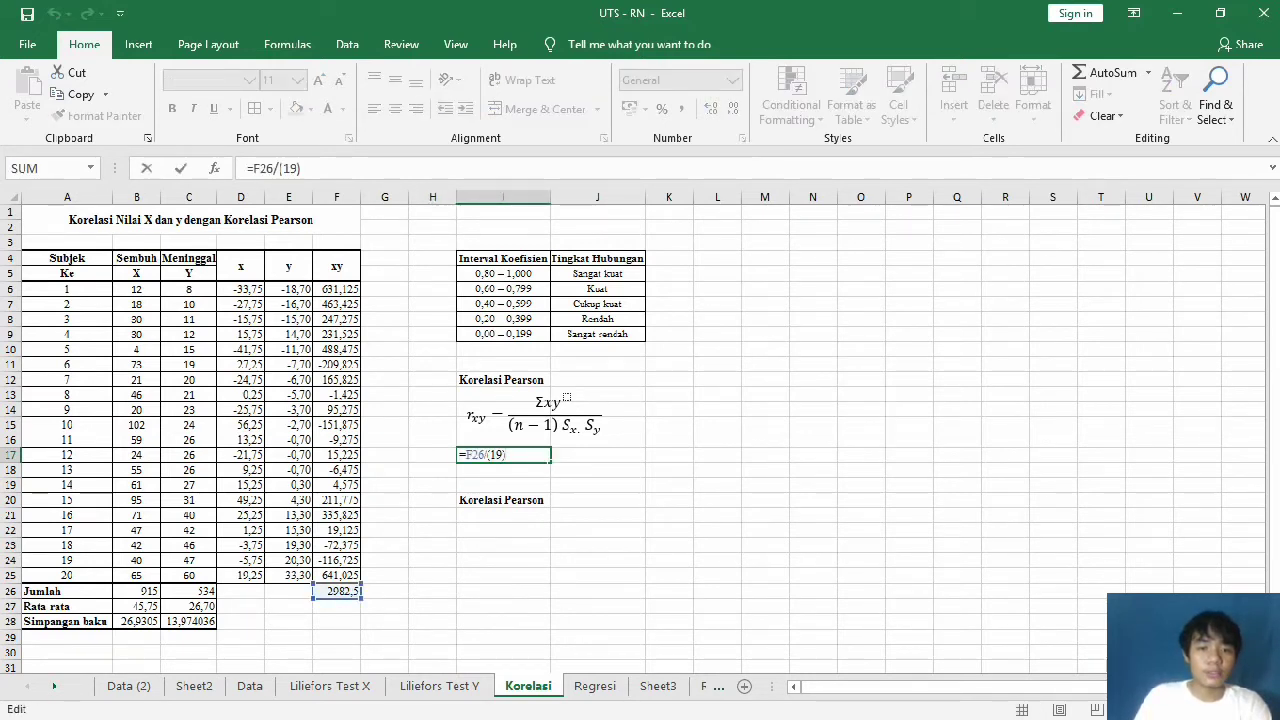
type("*")
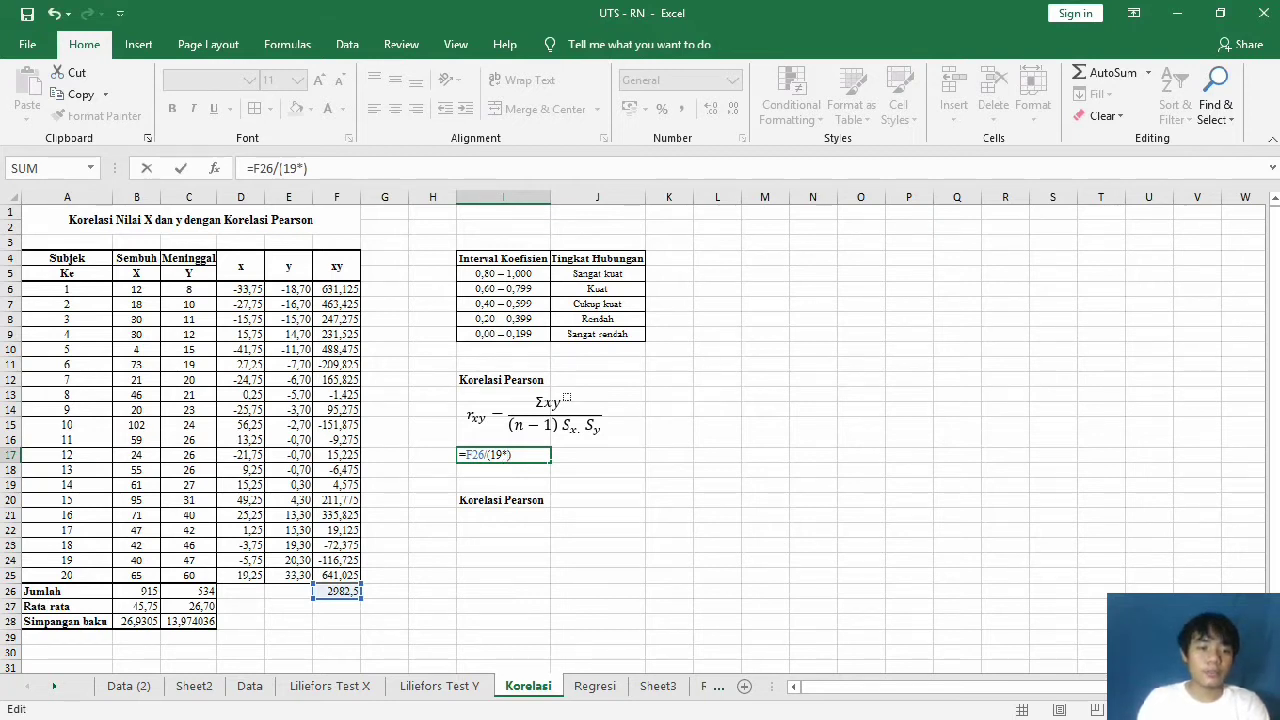
left_click(137, 621)
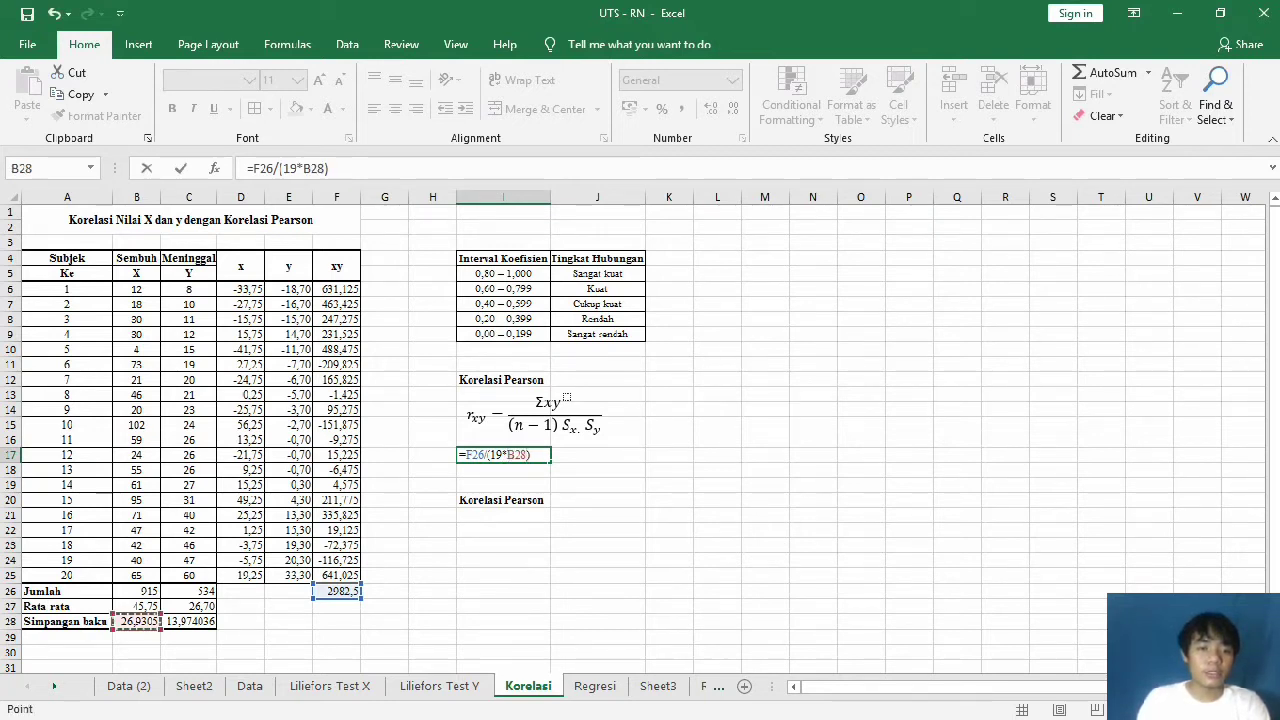
type("*")
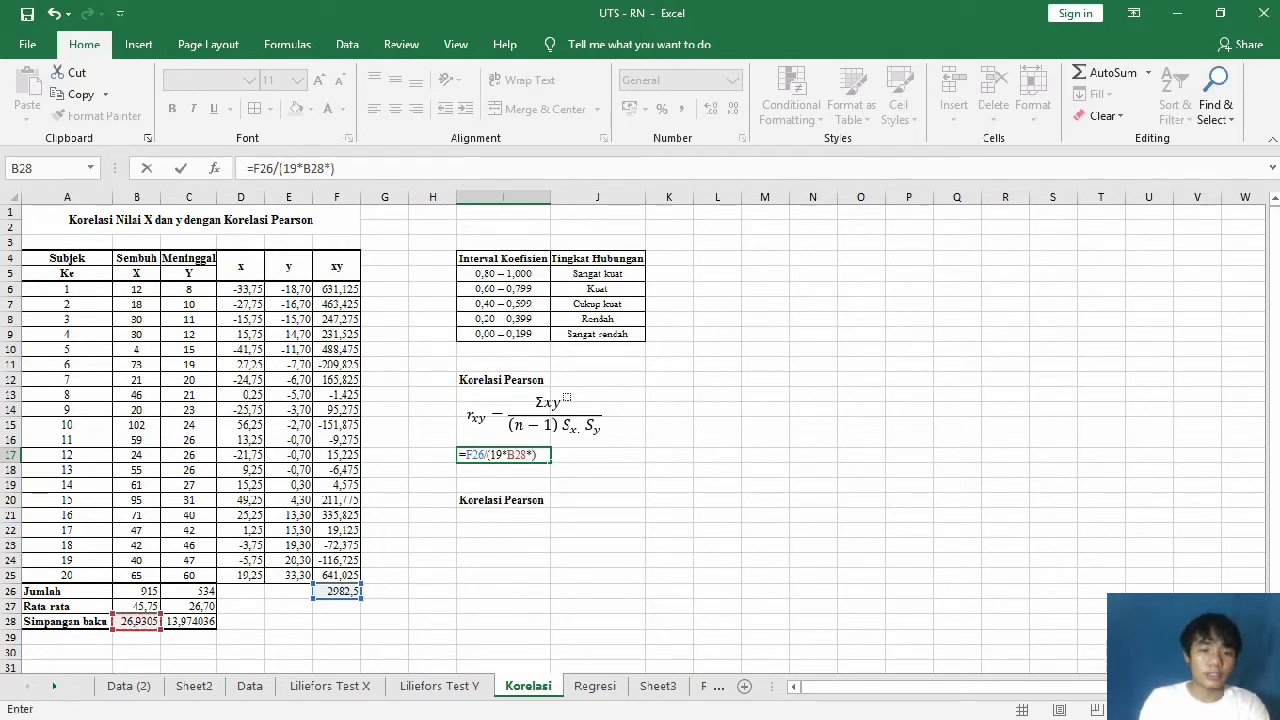
left_click(188, 621)
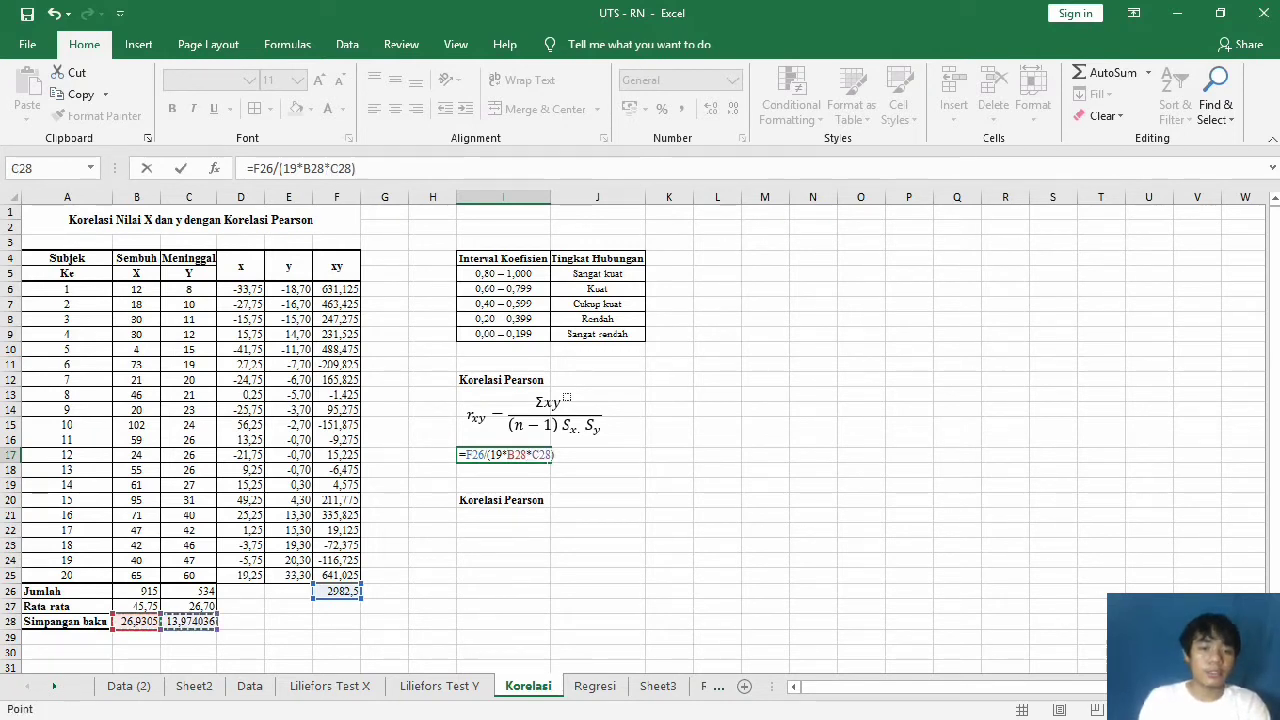
key("Return")
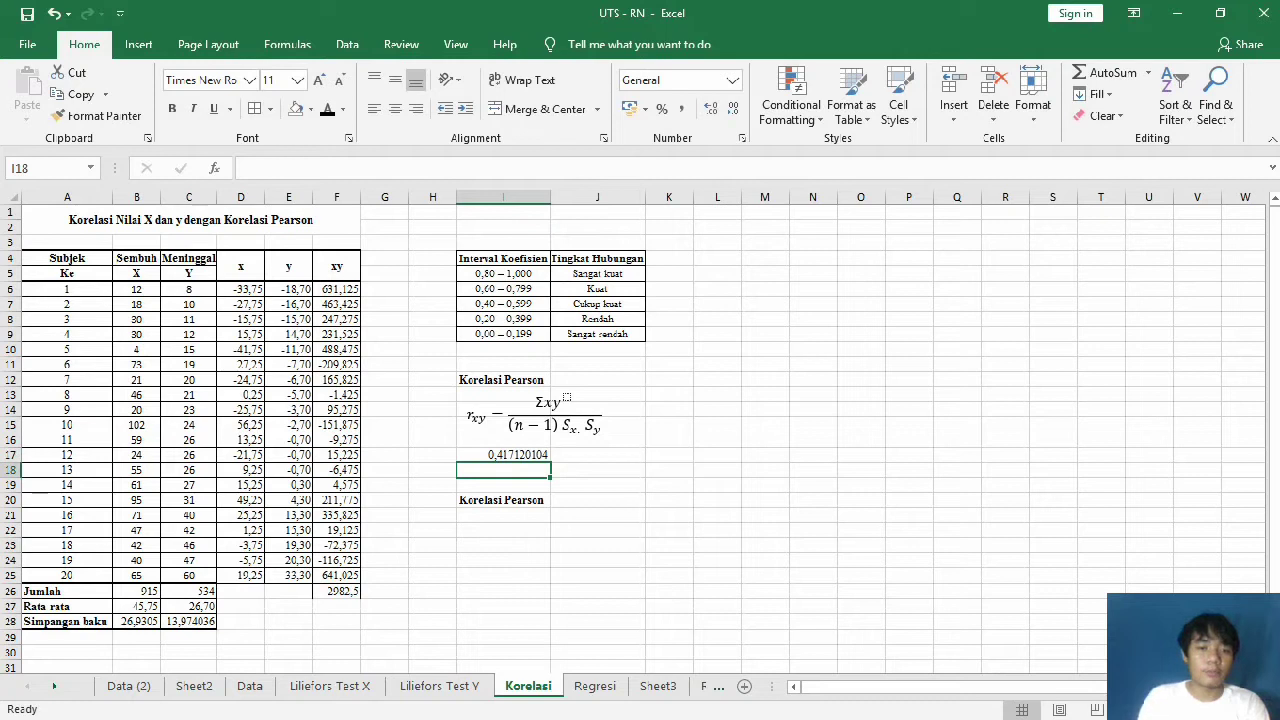
Step: Compute the correlation with the built-in function in I22, entering =PEARSON(B6:B25;C6:C25)
mouse_move(776, 716)
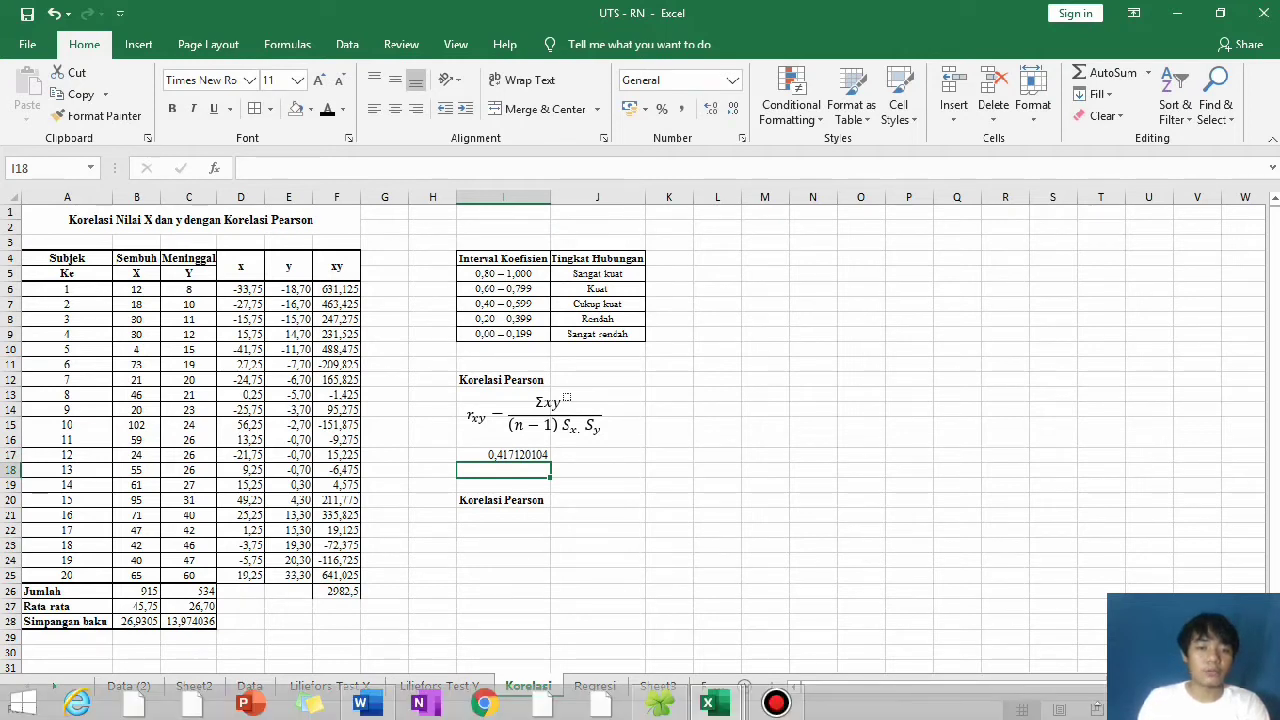
key("Down")
key("Down")
key("Down")
key("Down")
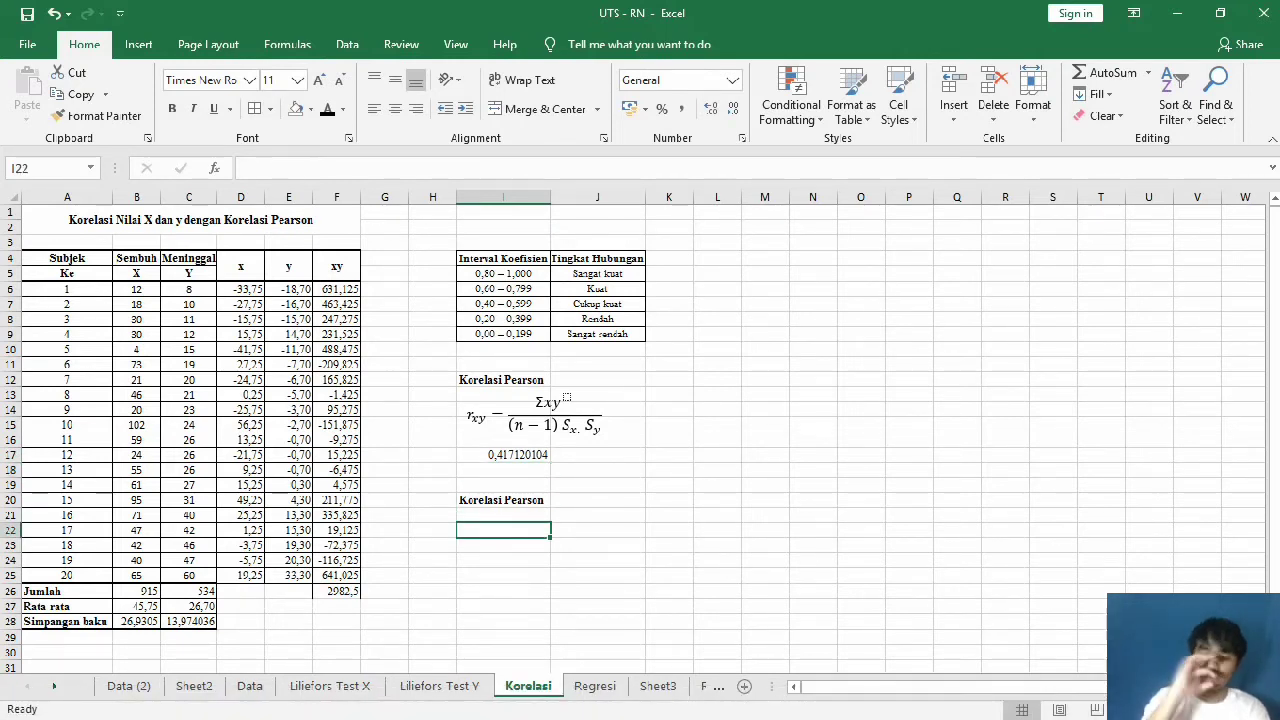
type("=pea")
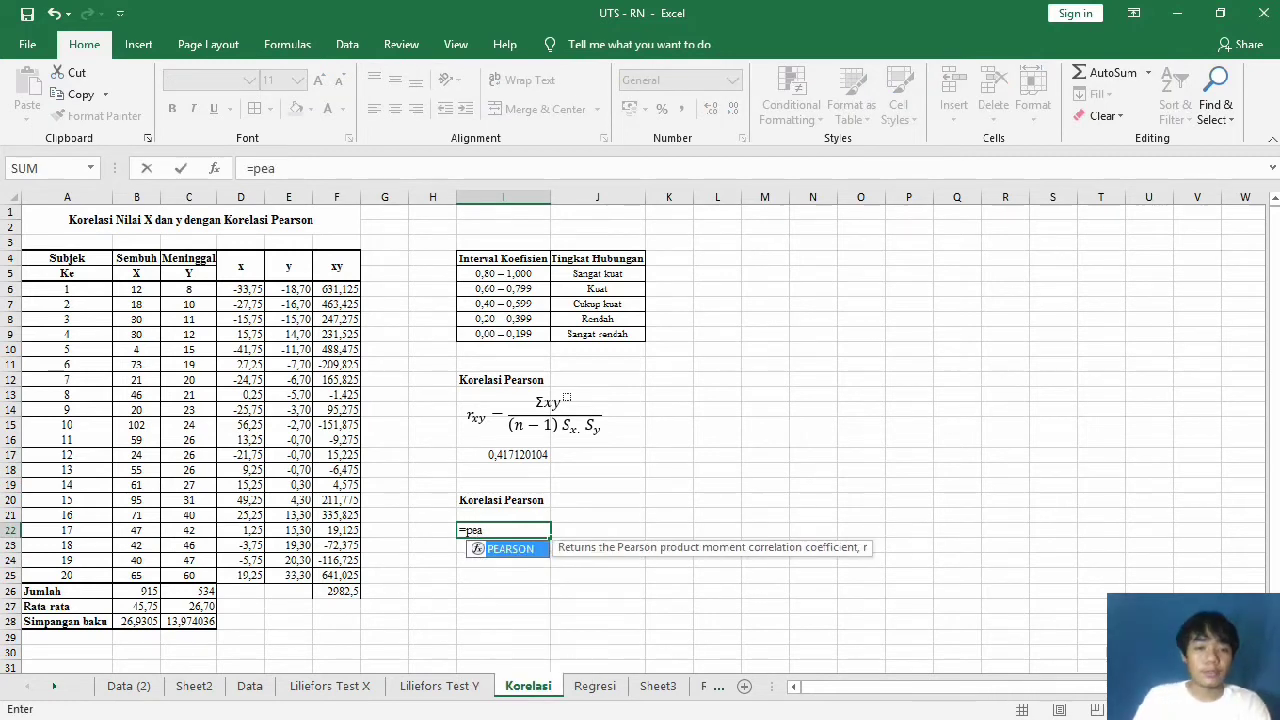
key("Tab")
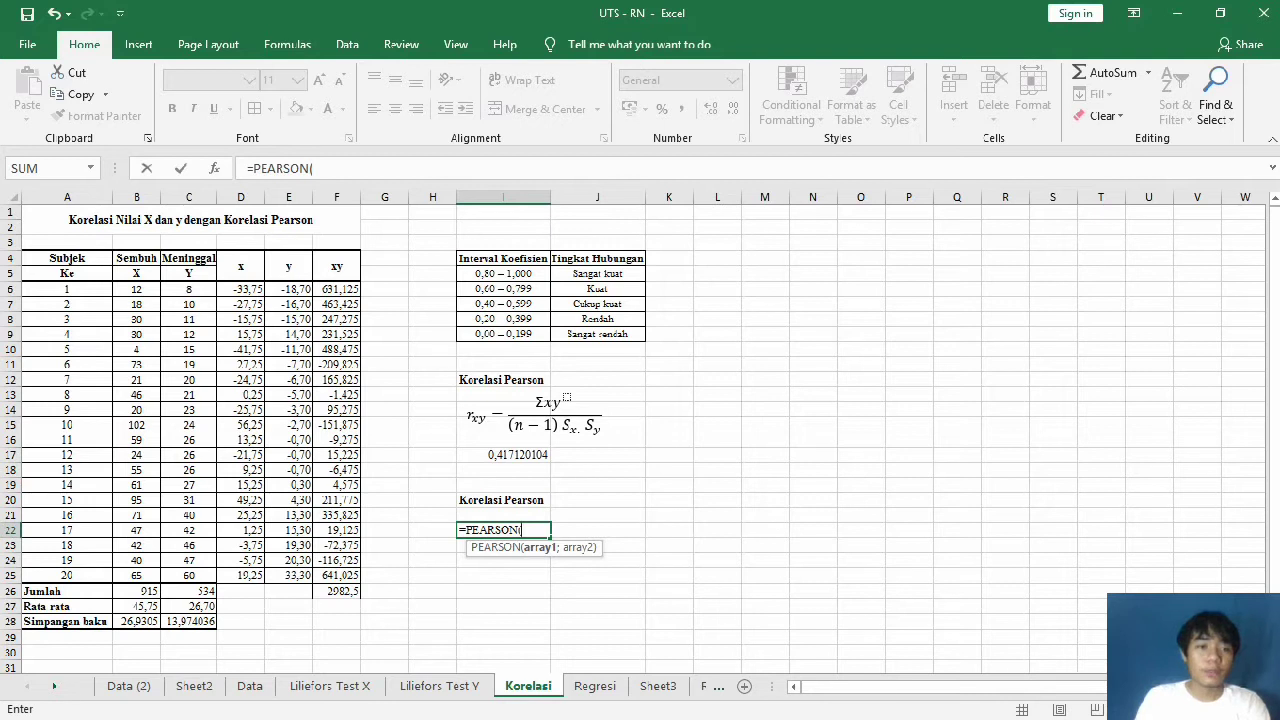
left_click_drag(136, 289, 145, 578)
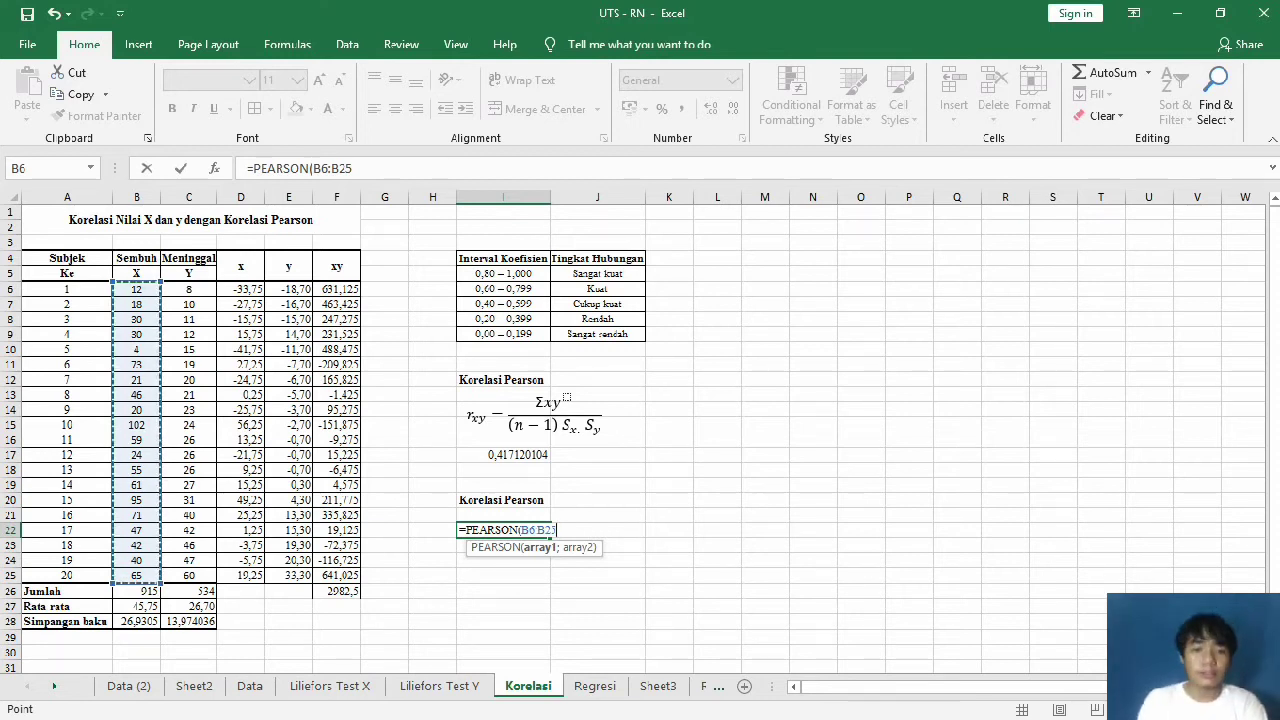
key("F8")
type(";")
left_click_drag(188, 289, 188, 576)
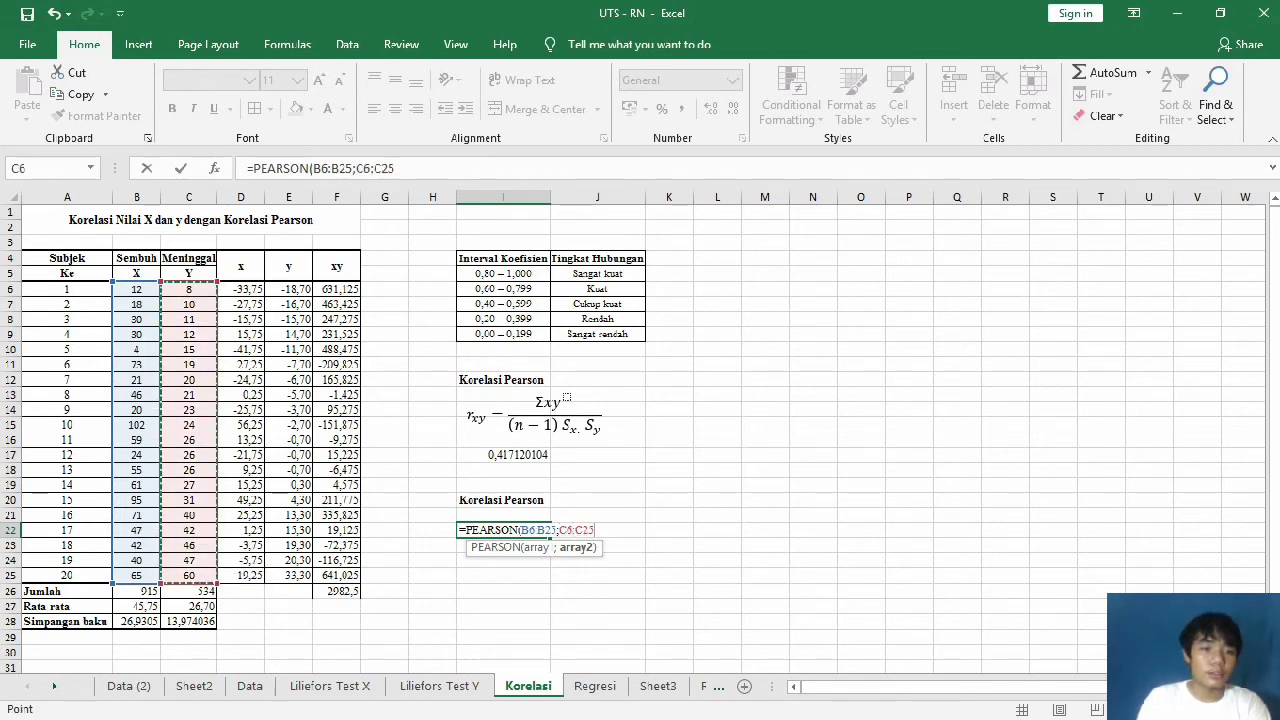
key("Return")
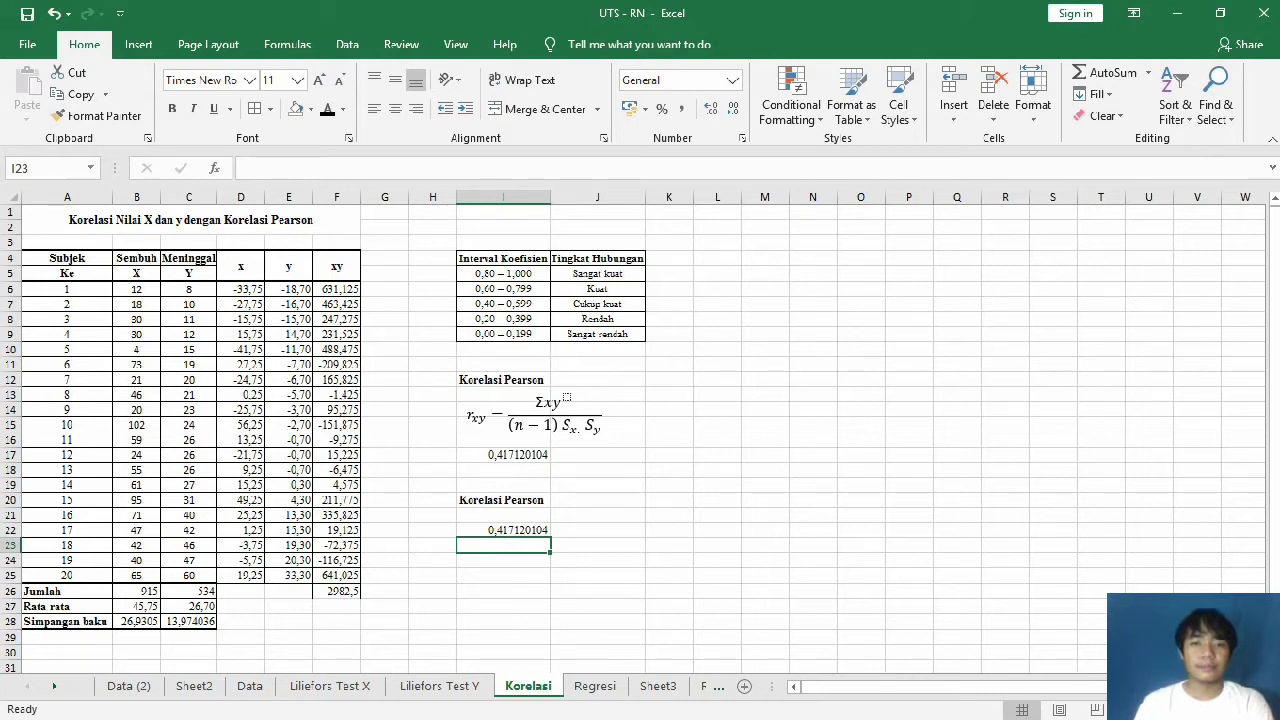
Step: Switch to the Regresi sheet and select its title cell A1
double_click(597, 530)
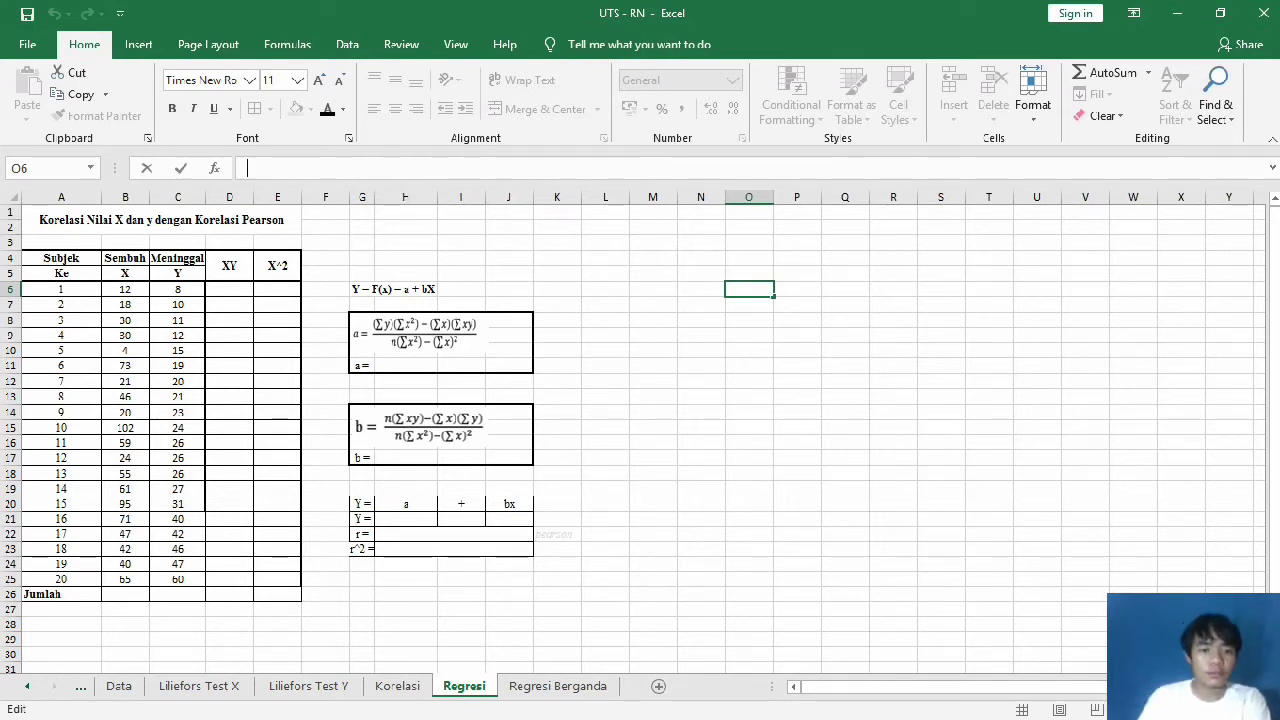
left_click(397, 686)
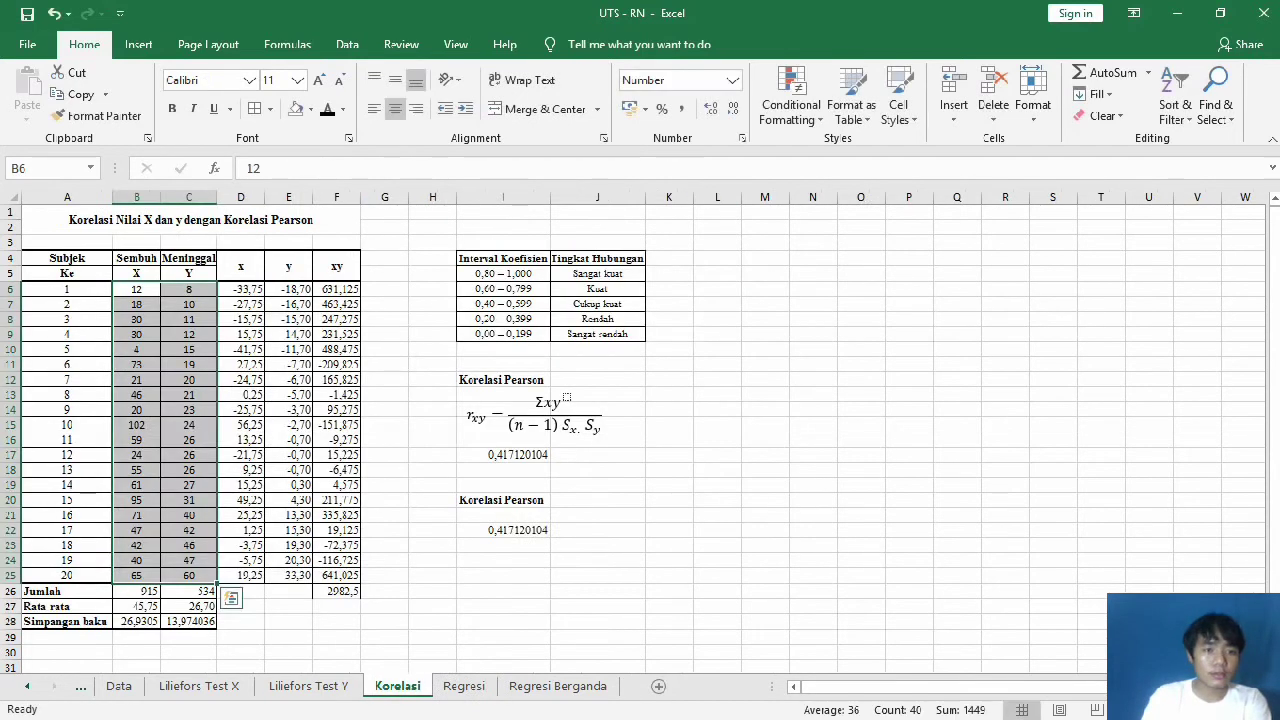
key("ctrl+Page_Down")
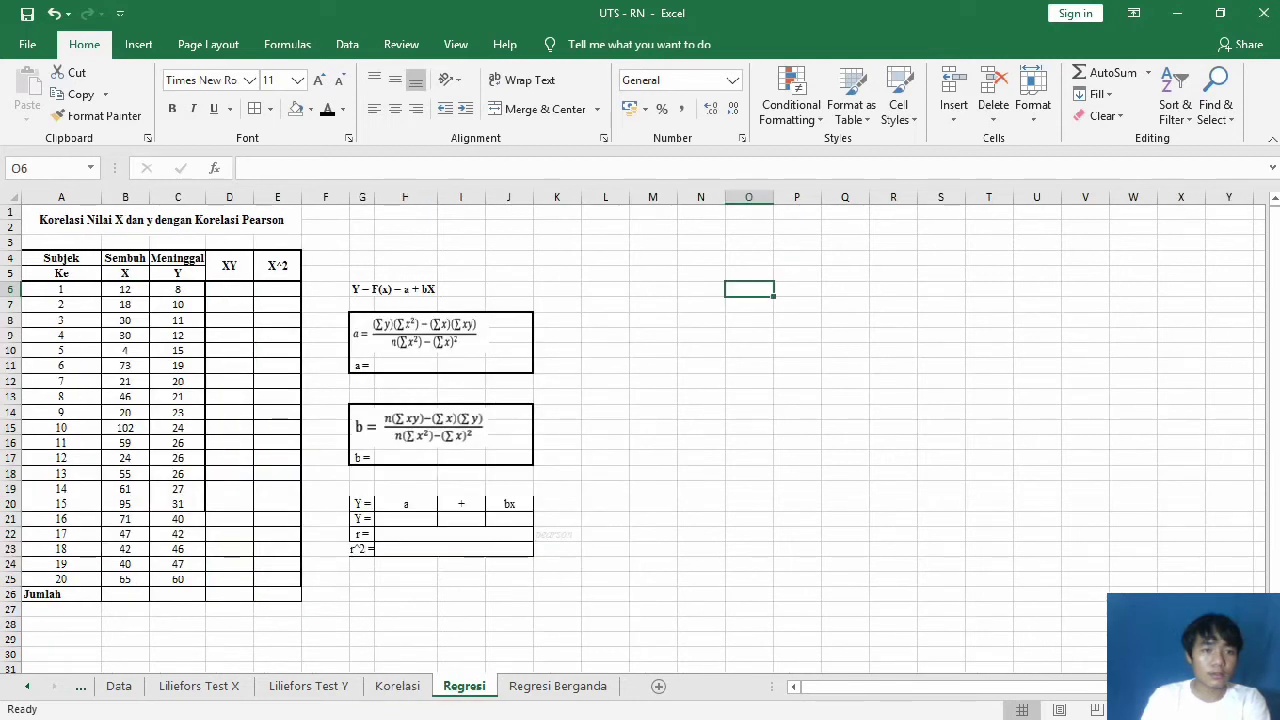
key("ctrl+Home")
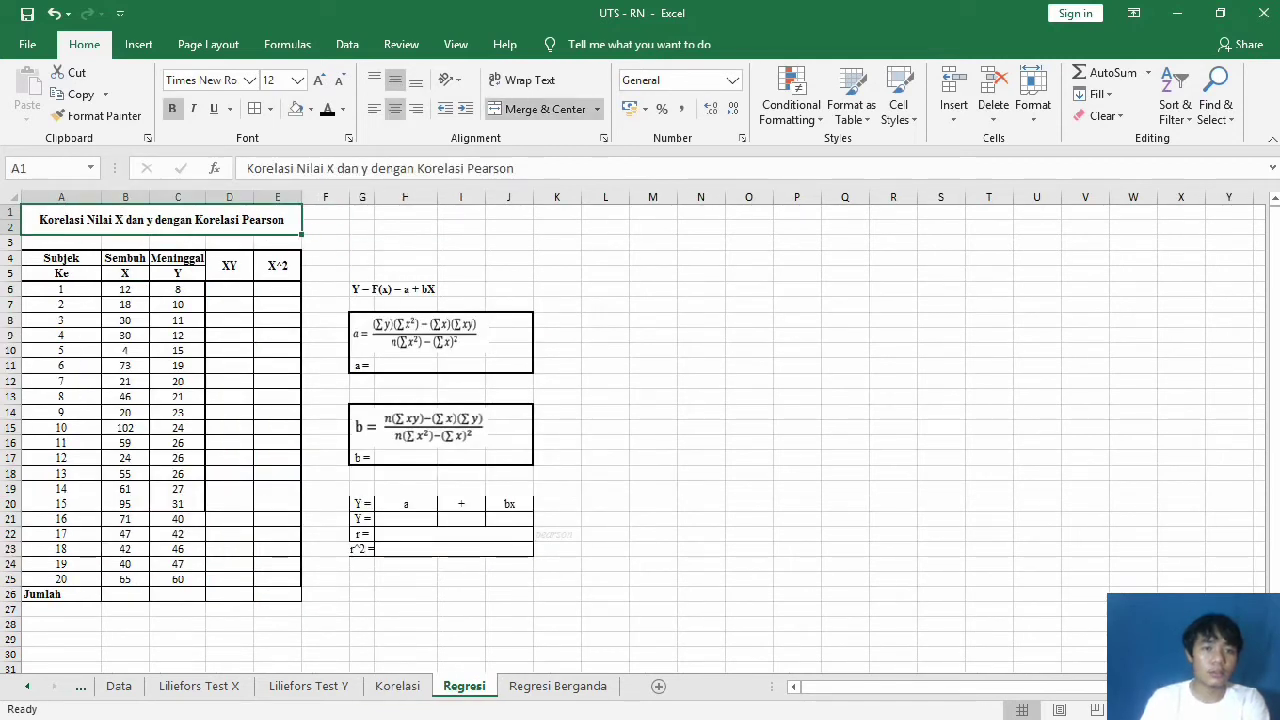
Step: Clear the title text from the merged cell A1 above the regression table
key("BackSpace")
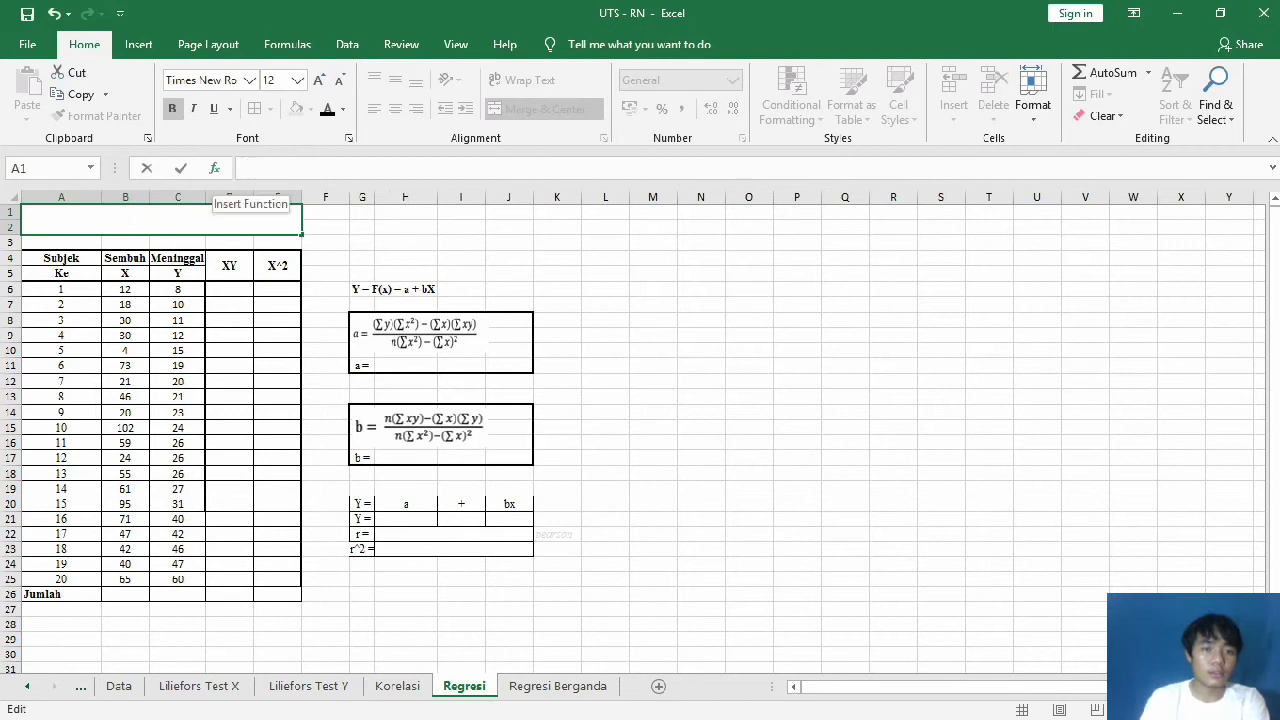
left_click(749, 258)
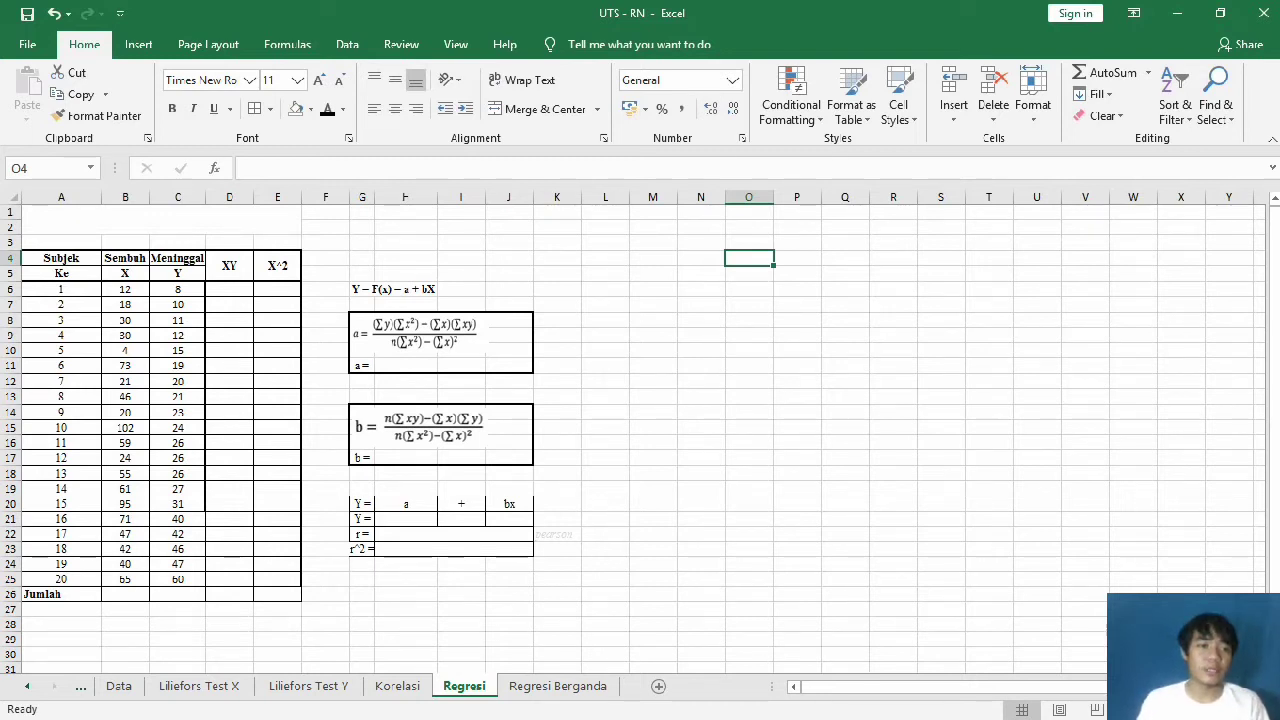
left_click(61, 242)
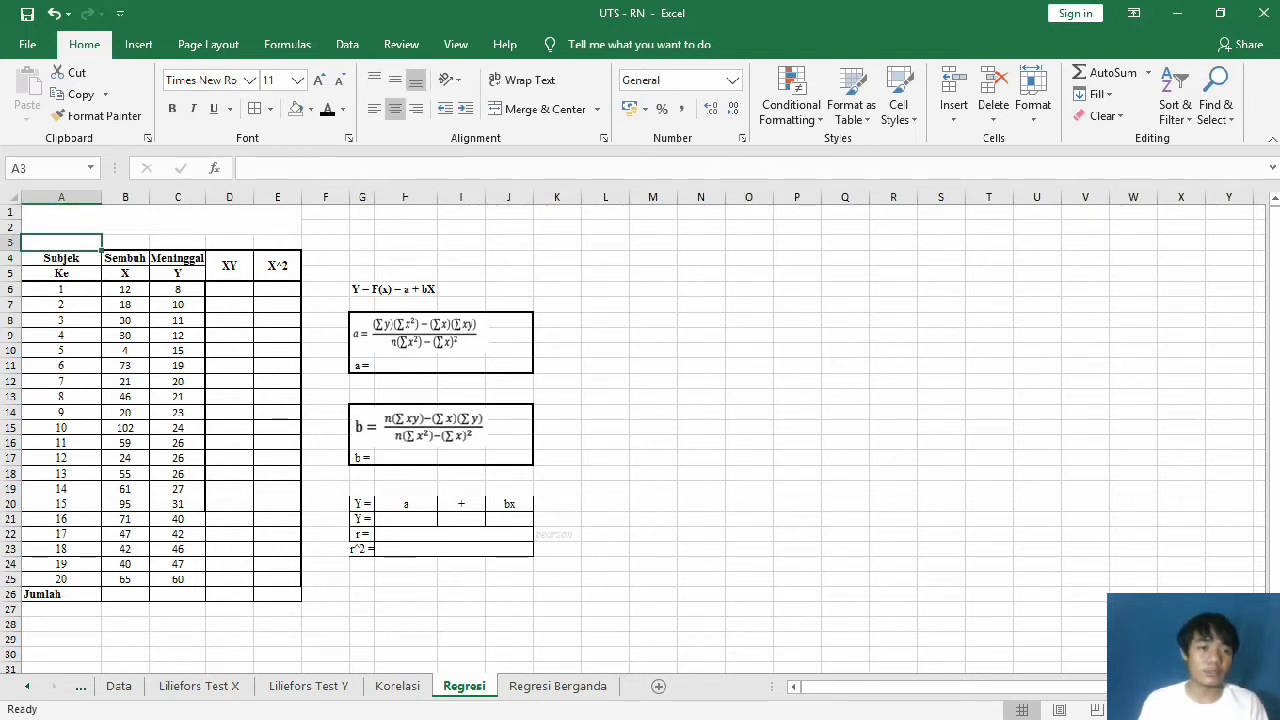
left_click(229, 289)
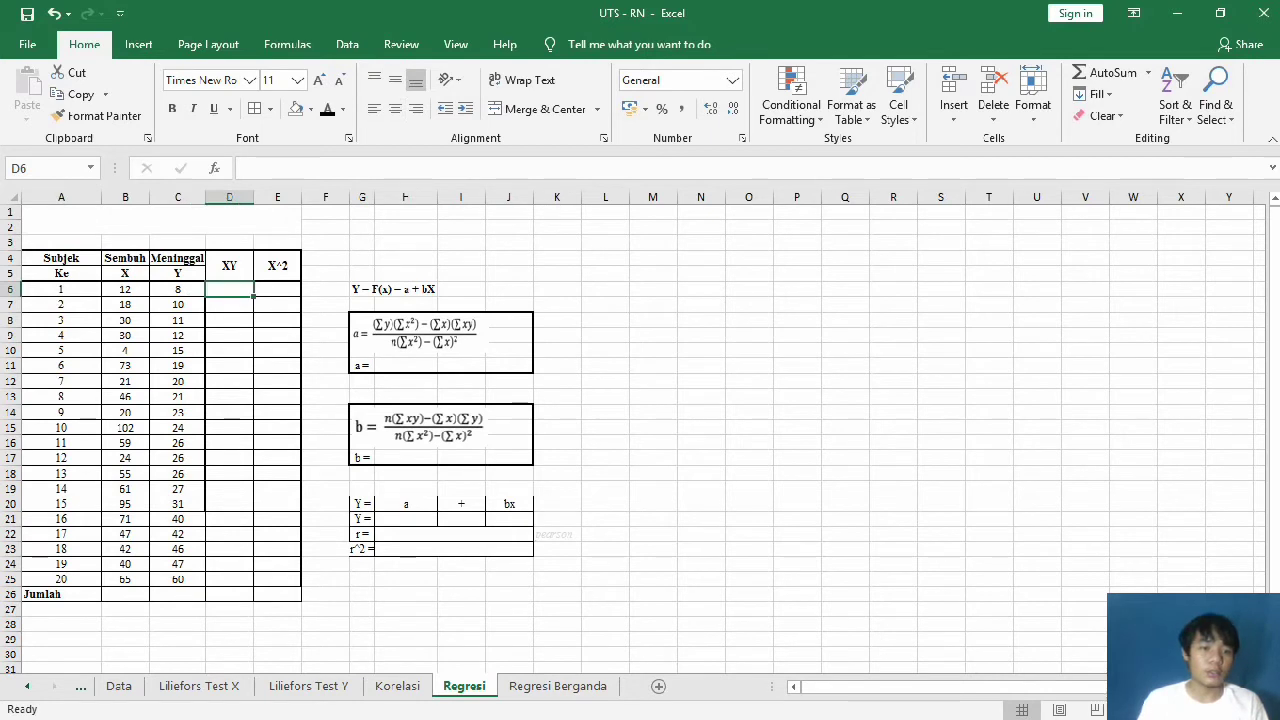
left_click(125, 594)
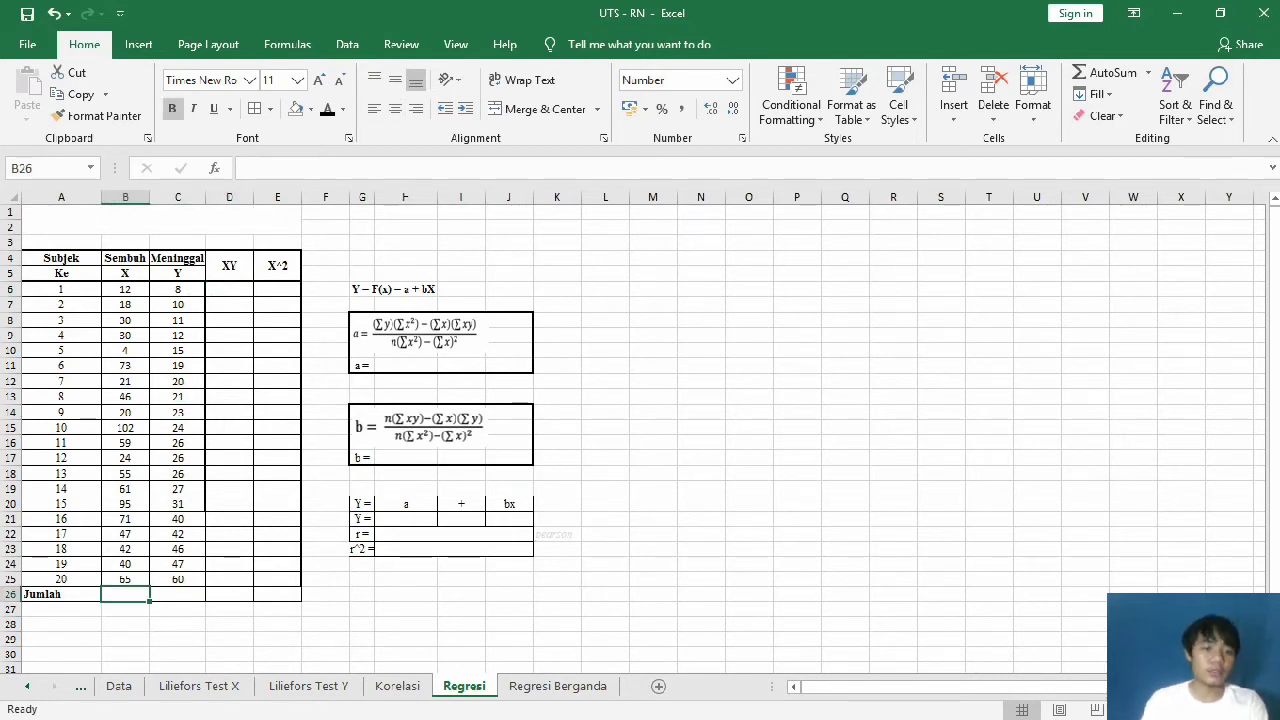
left_click_drag(125, 289, 178, 579)
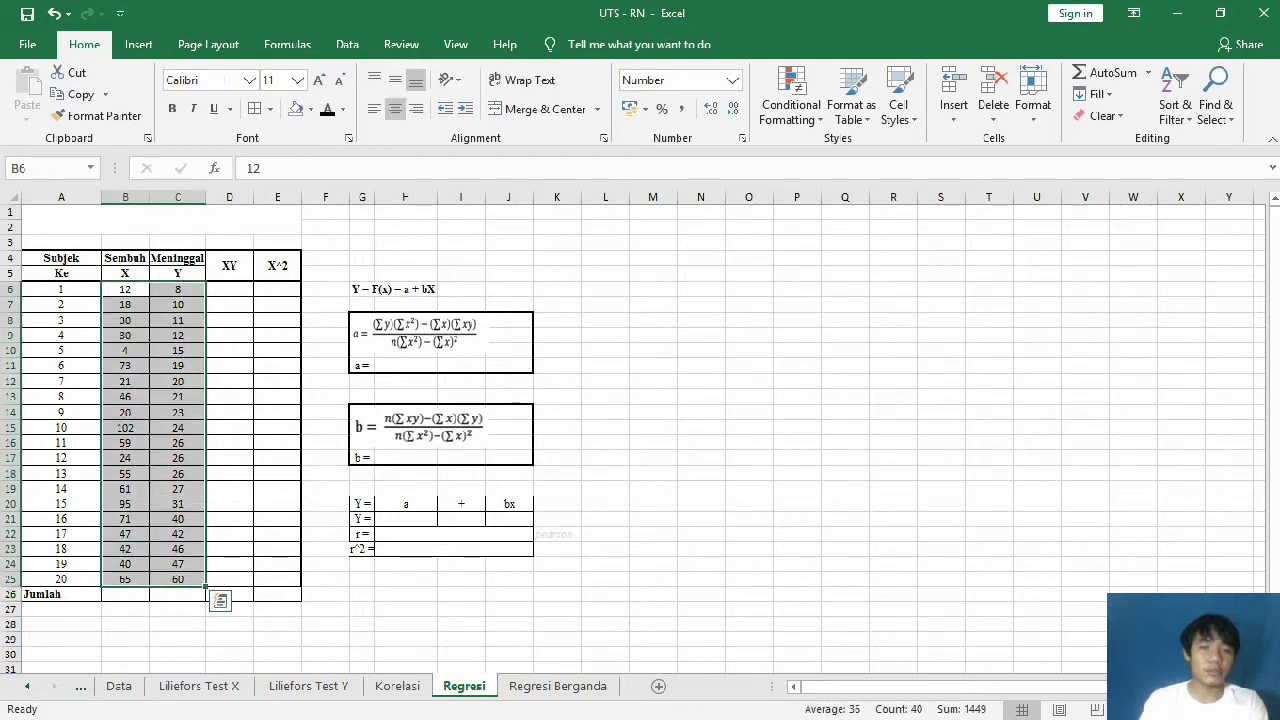
Step: Sort the Sembuh (X) values in B6:B25 from smallest to largest, continuing with the current selection only
left_click_drag(125, 289, 125, 583)
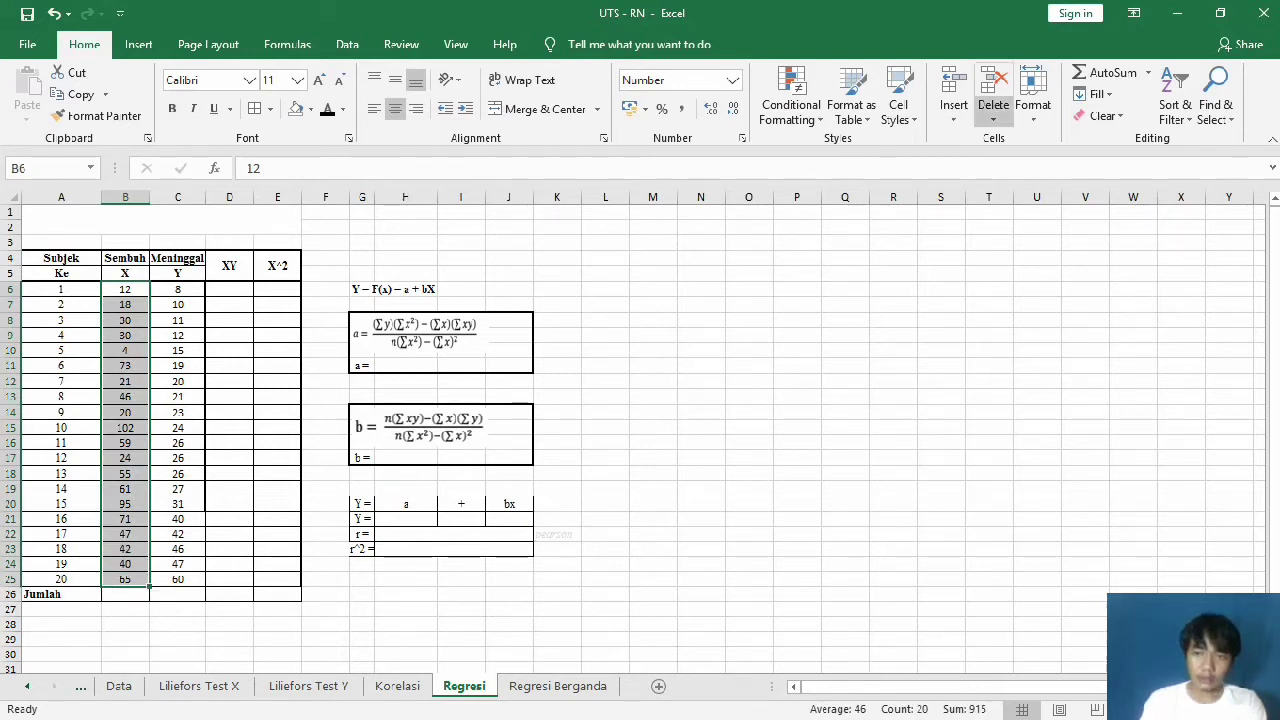
left_click(1175, 100)
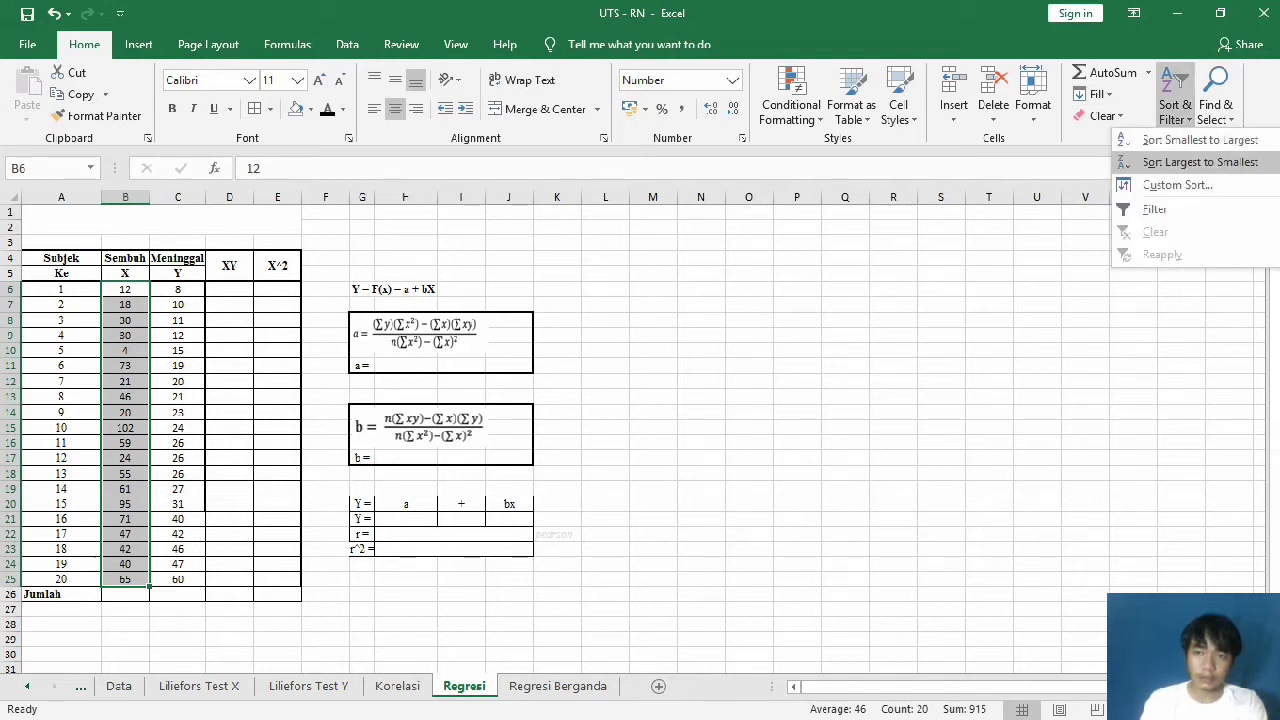
left_click(1185, 139)
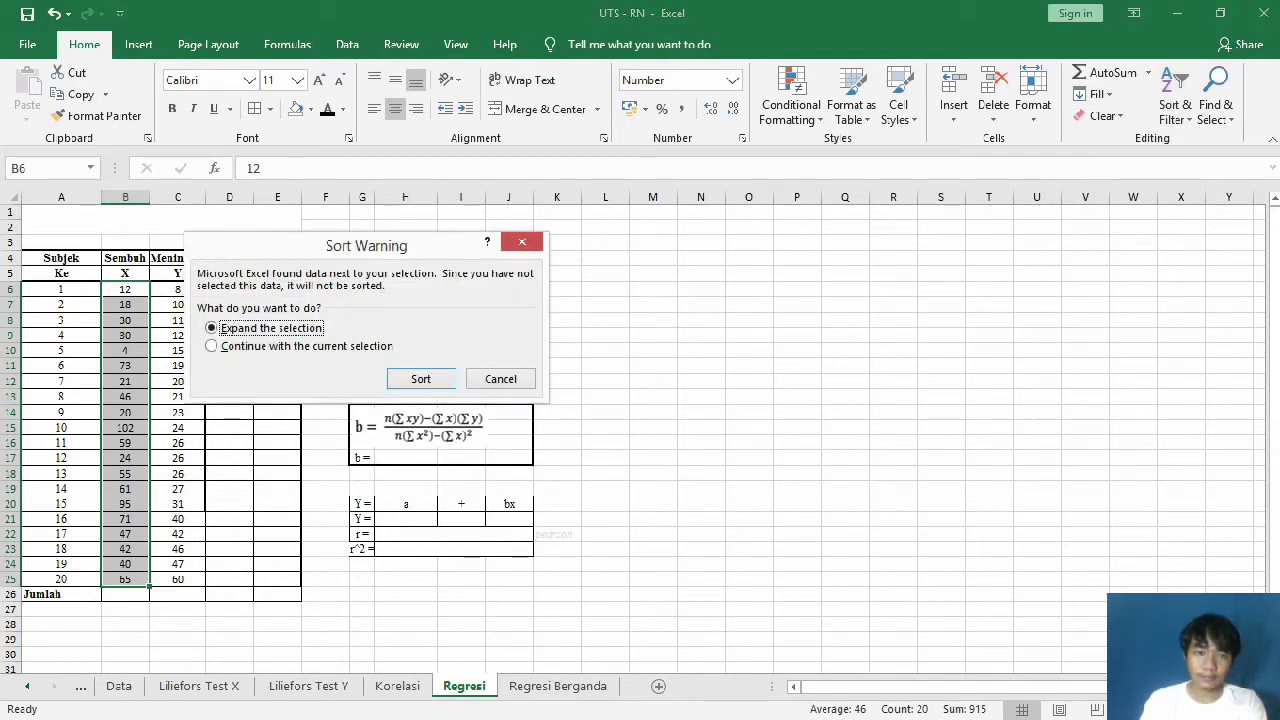
left_click(212, 346)
key("Tab")
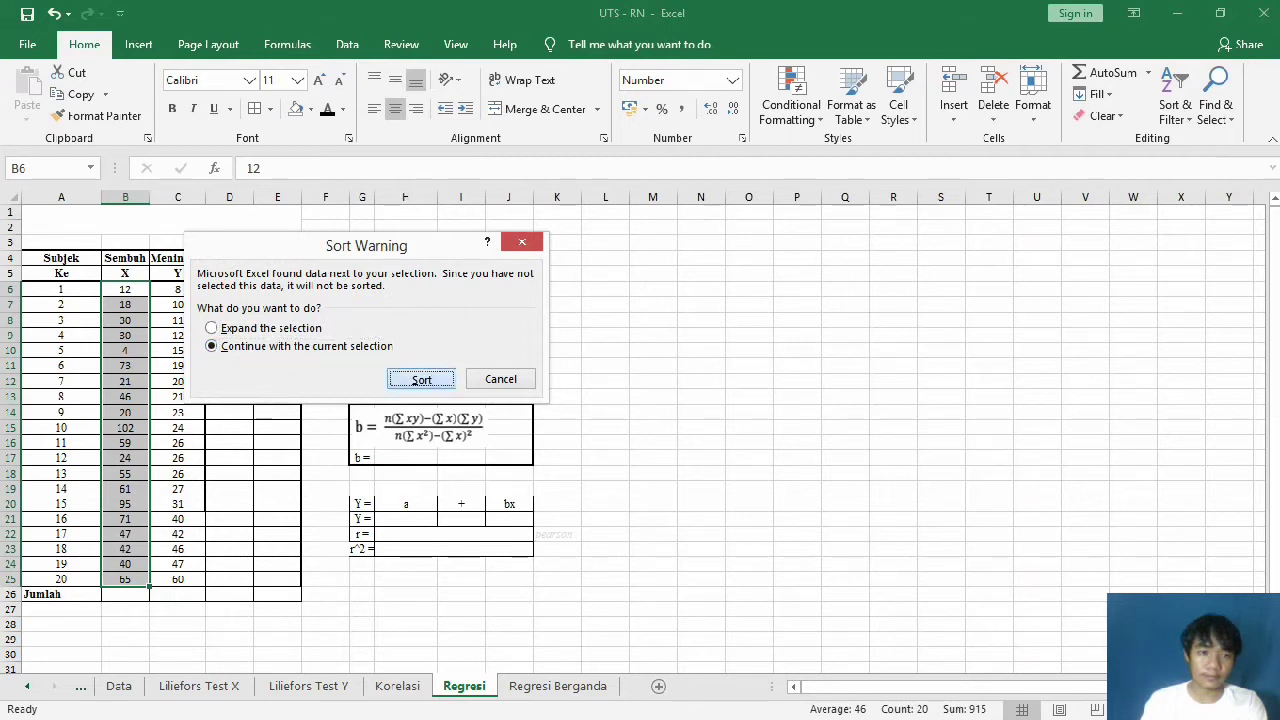
key("Return")
Step: Review the original X and Y data on the Korelasi sheet and return to the Regresi sheet
left_click(177, 289)
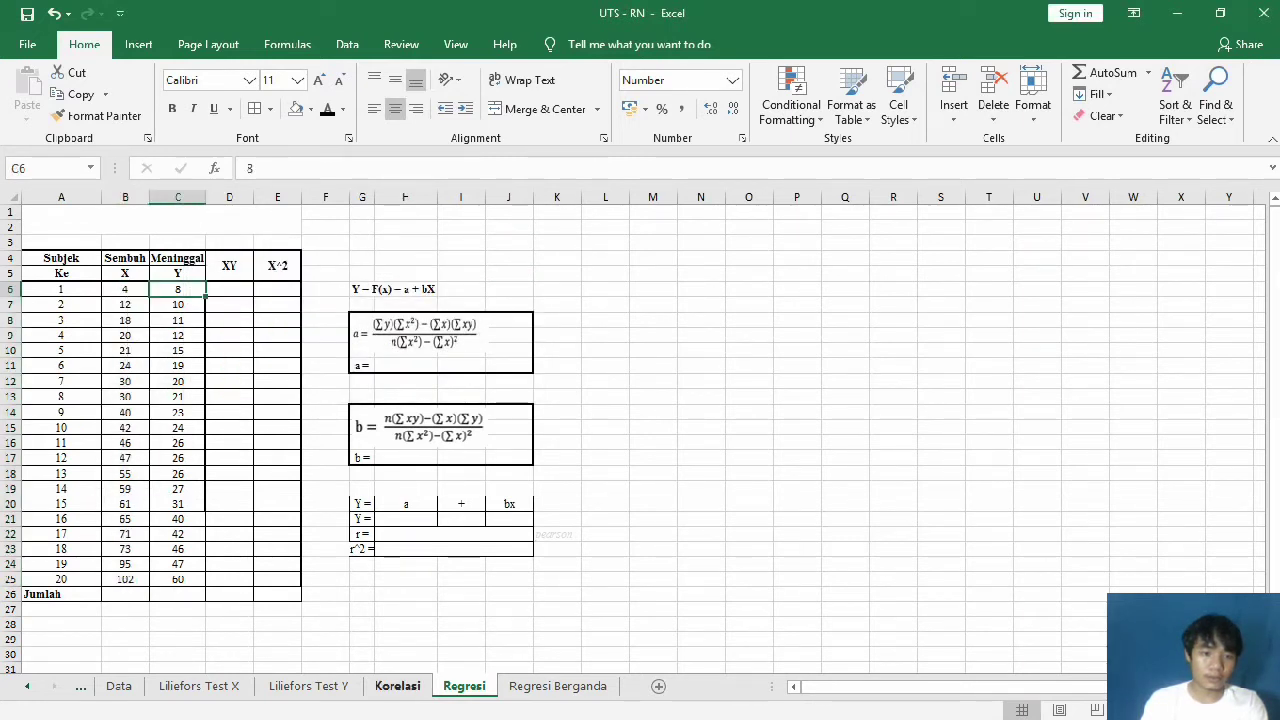
left_click(397, 686)
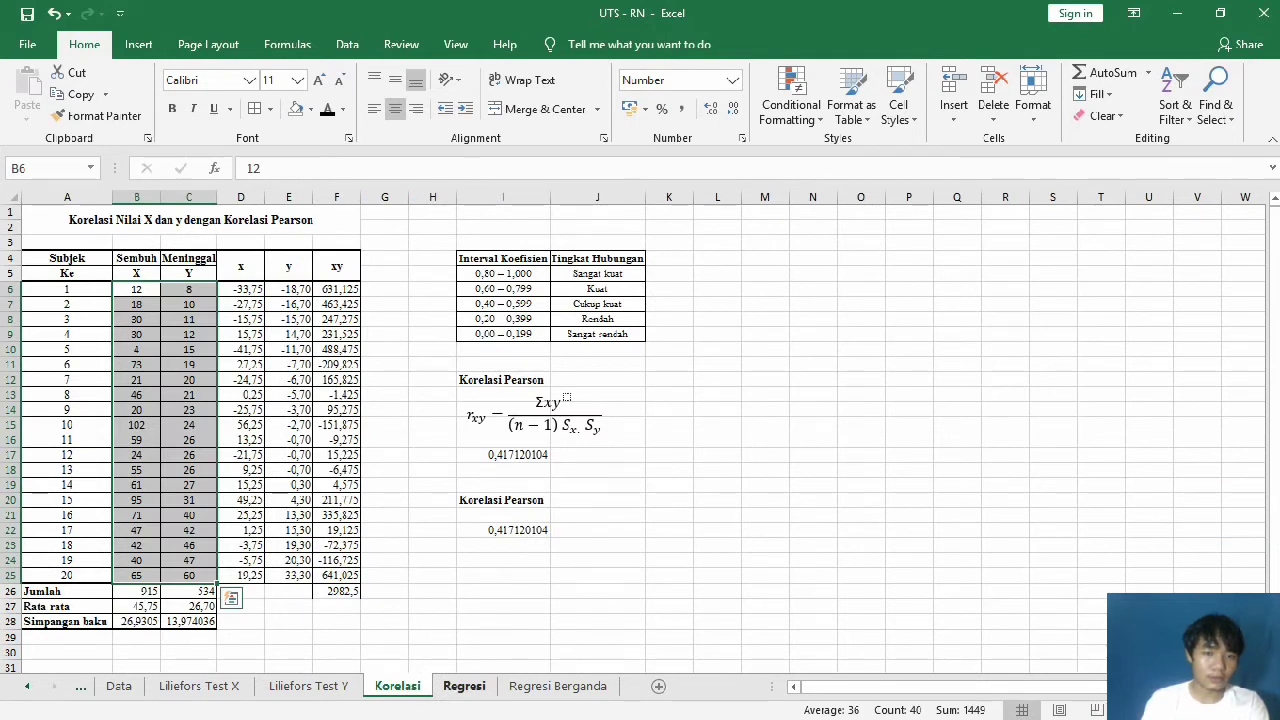
left_click(464, 686)
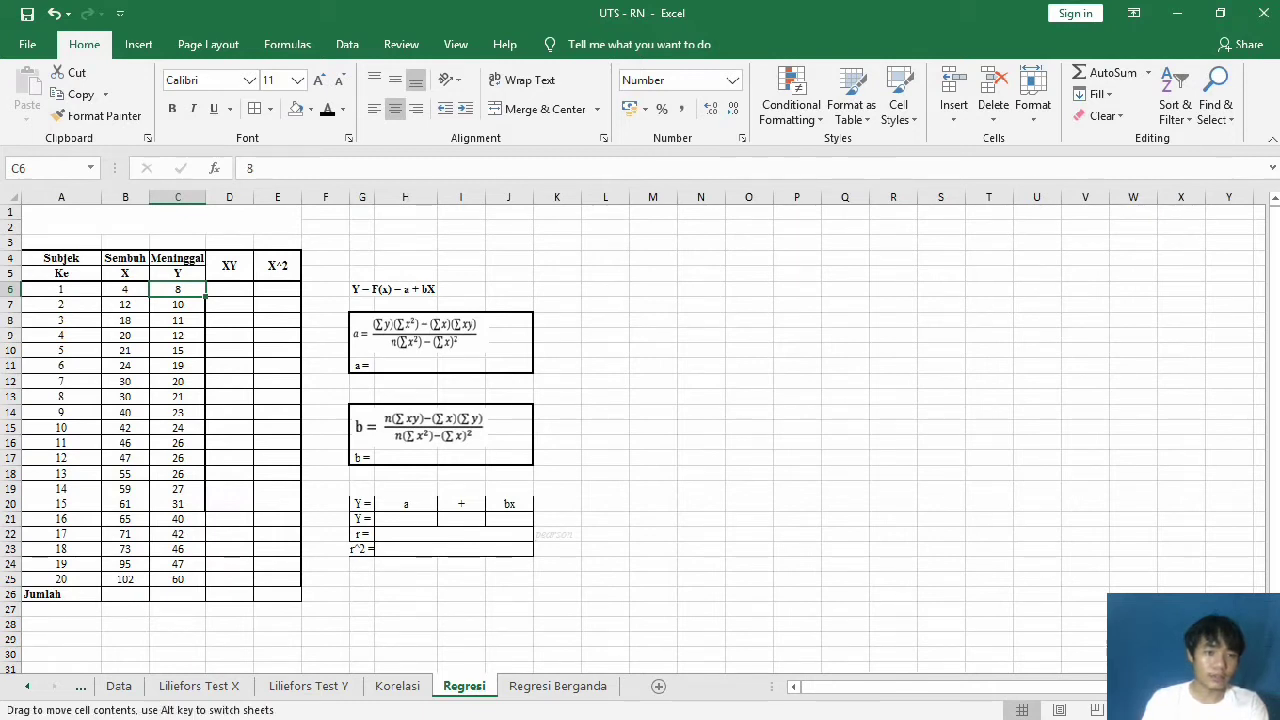
Step: Sort the Meninggal (Y) values in C6:C25 from smallest to largest, without expanding the selection
left_click_drag(178, 289, 178, 580)
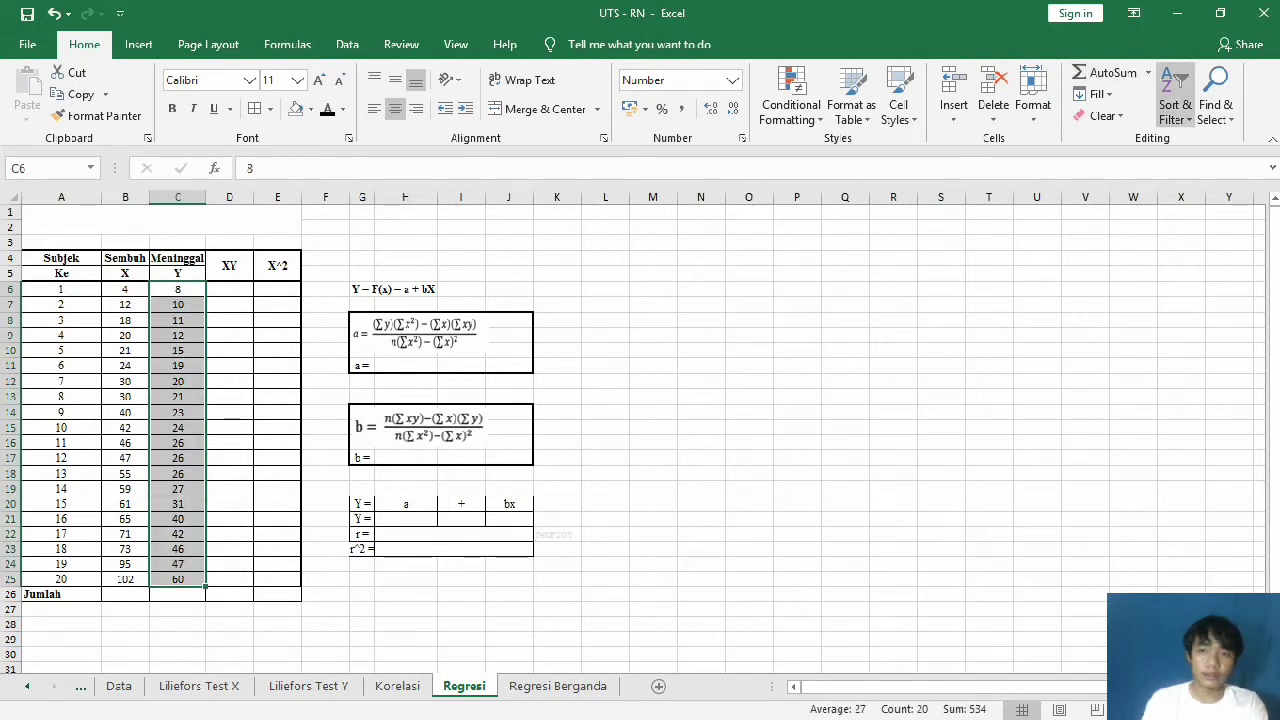
left_click(1176, 108)
left_click(1198, 140)
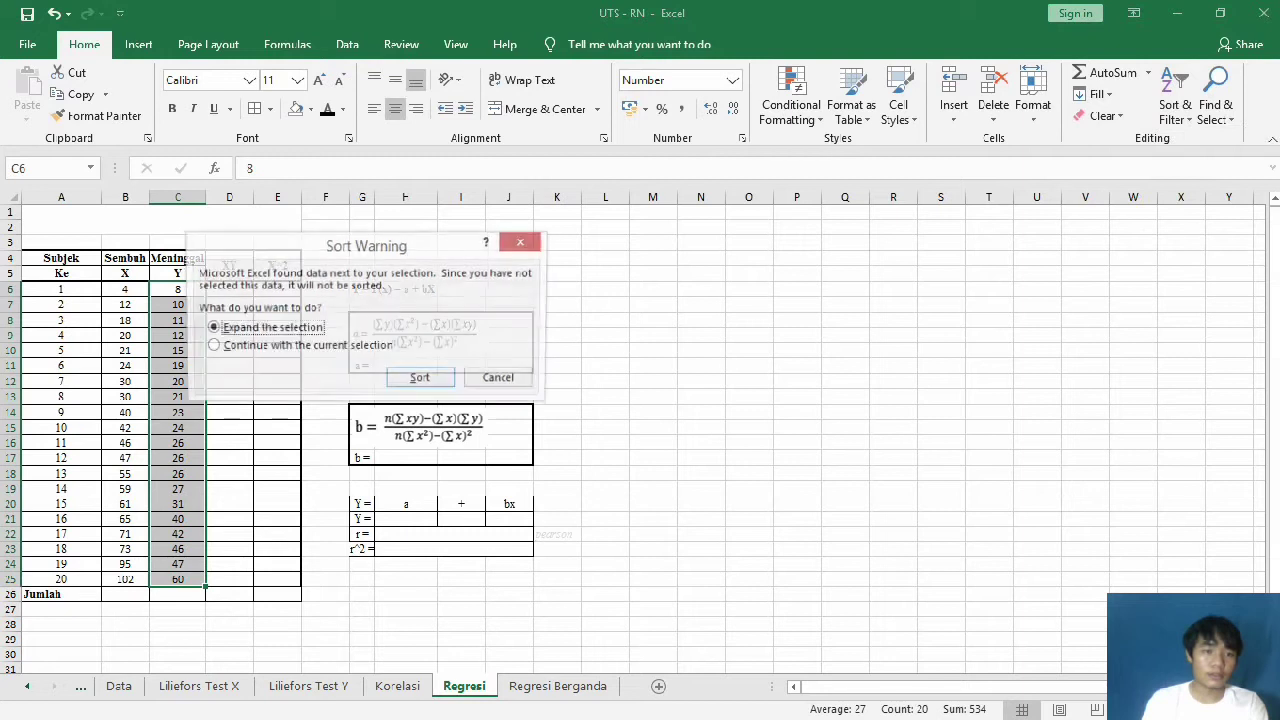
left_click(211, 346)
left_click(421, 379)
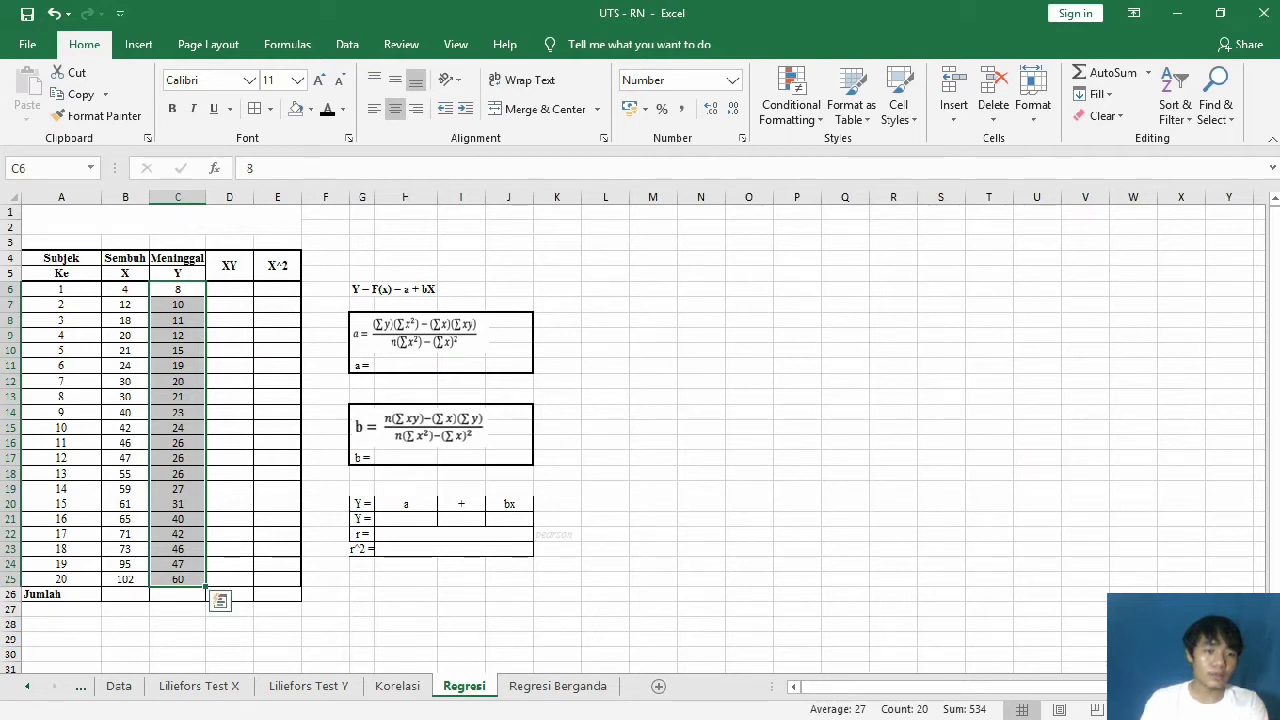
Step: Total the Sembuh (X) column in the Jumlah row by entering =SUM(B6:B25) in B26
left_click(125, 594)
type("=")
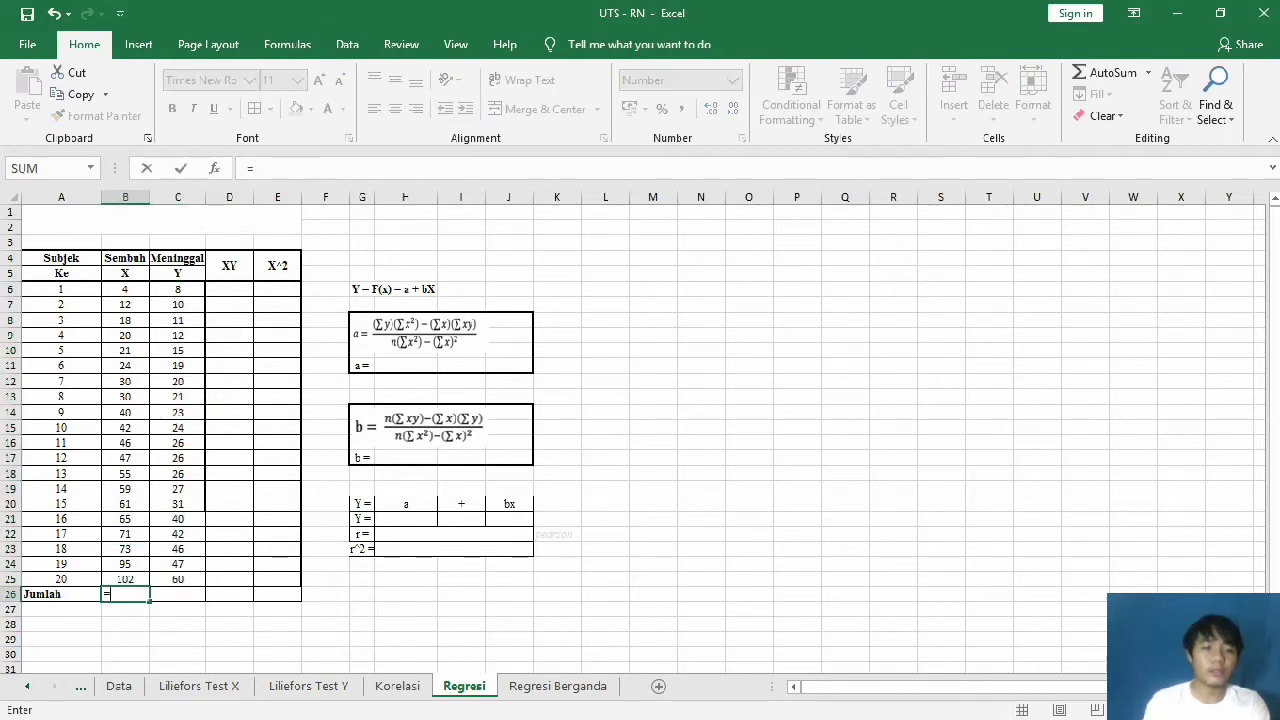
type("SUM")
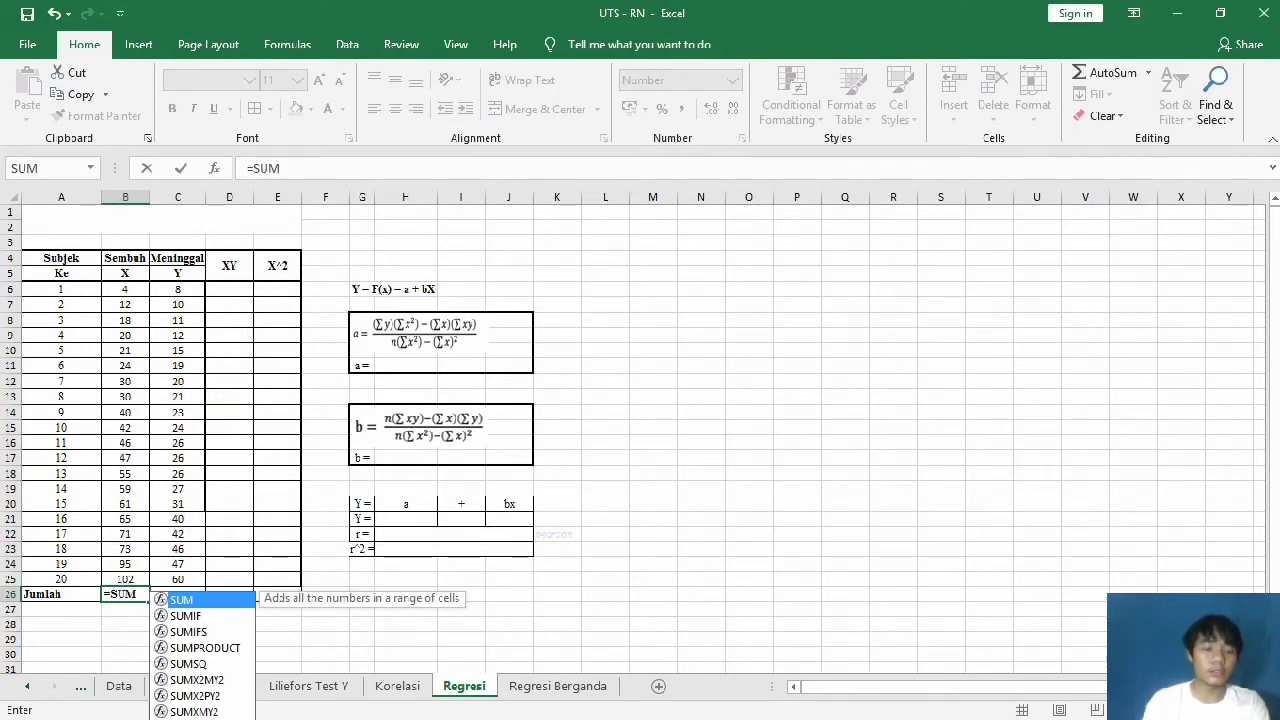
type("(")
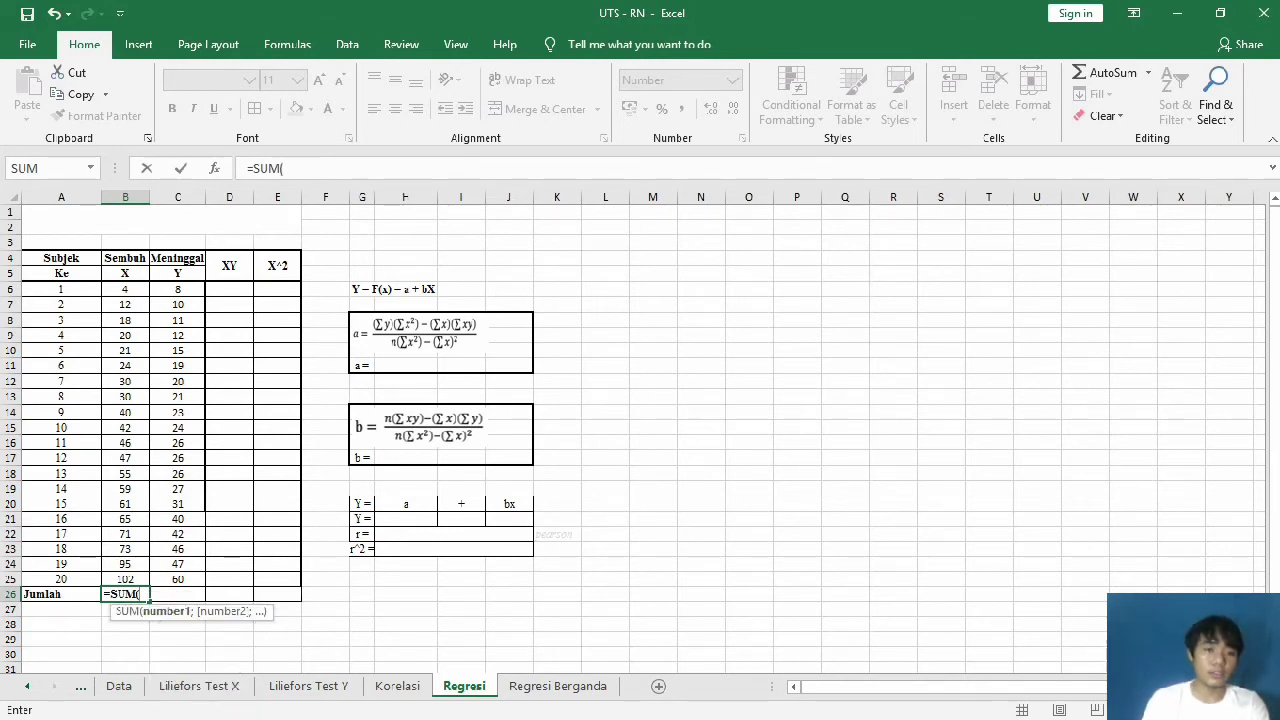
left_click_drag(125, 289, 125, 579)
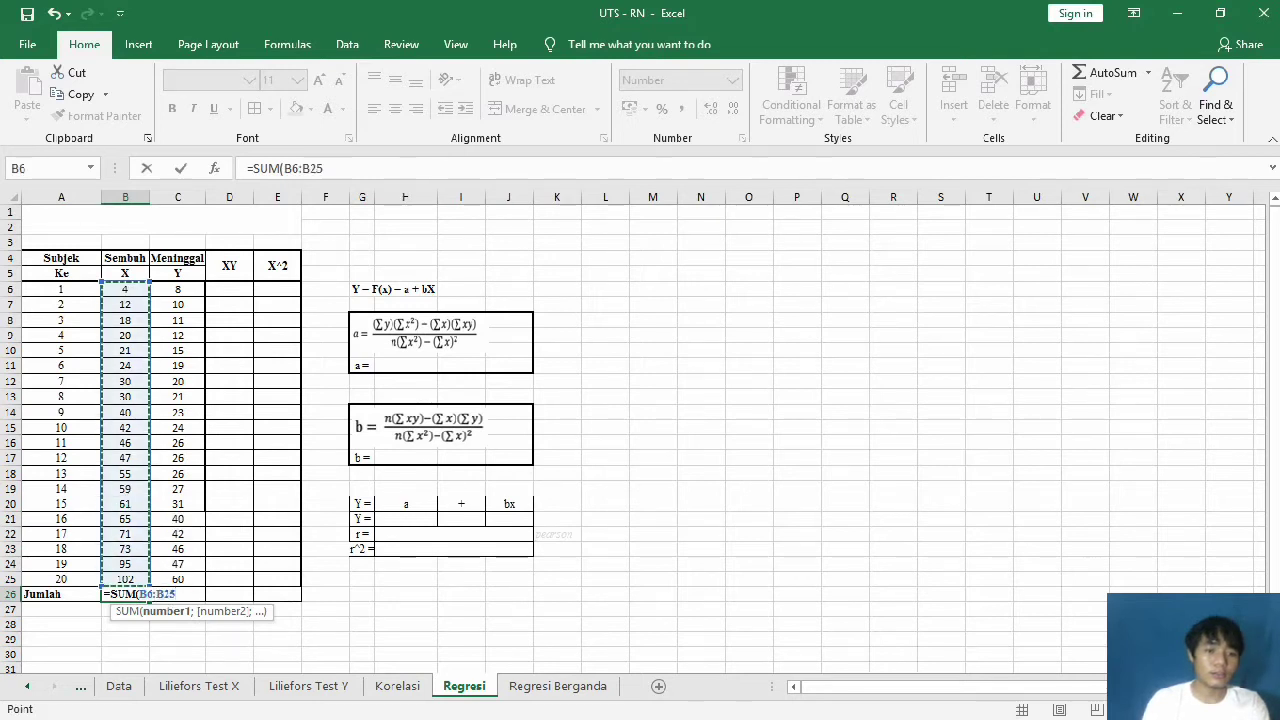
key("Return")
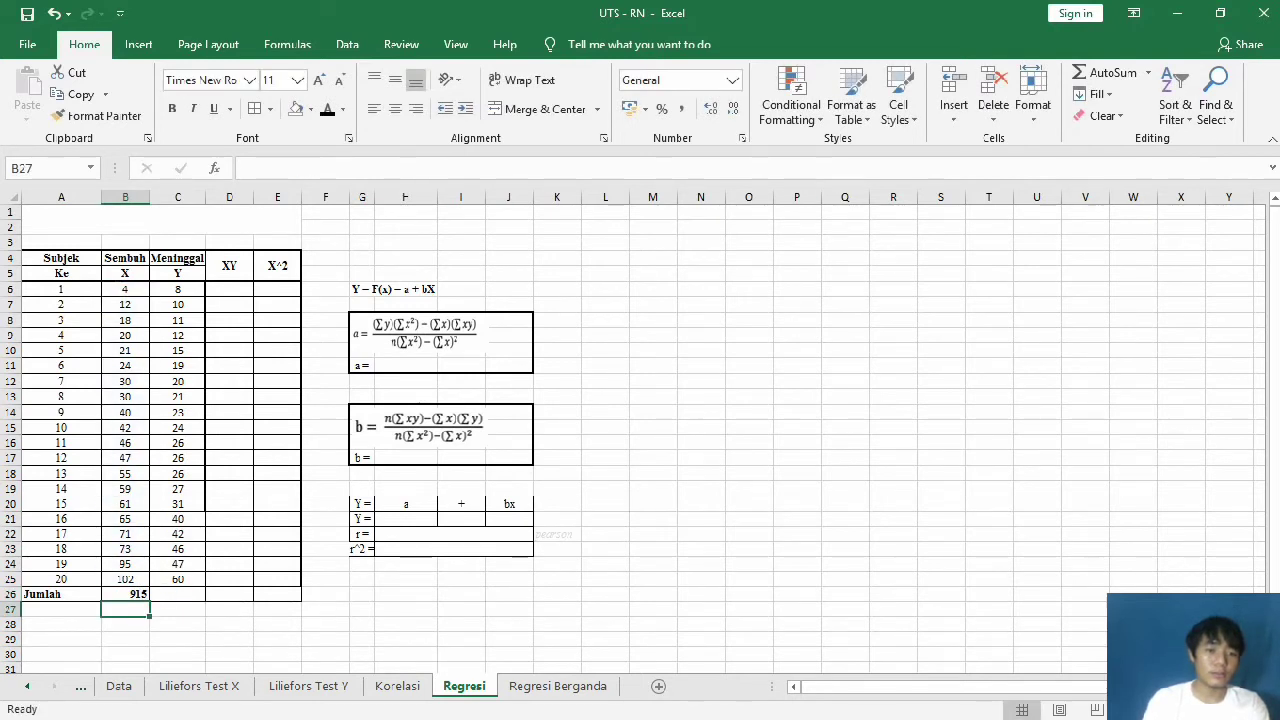
Step: Extend the sum formula from B26 across the Jumlah row through E26, checking the range used in C26
left_click(125, 594)
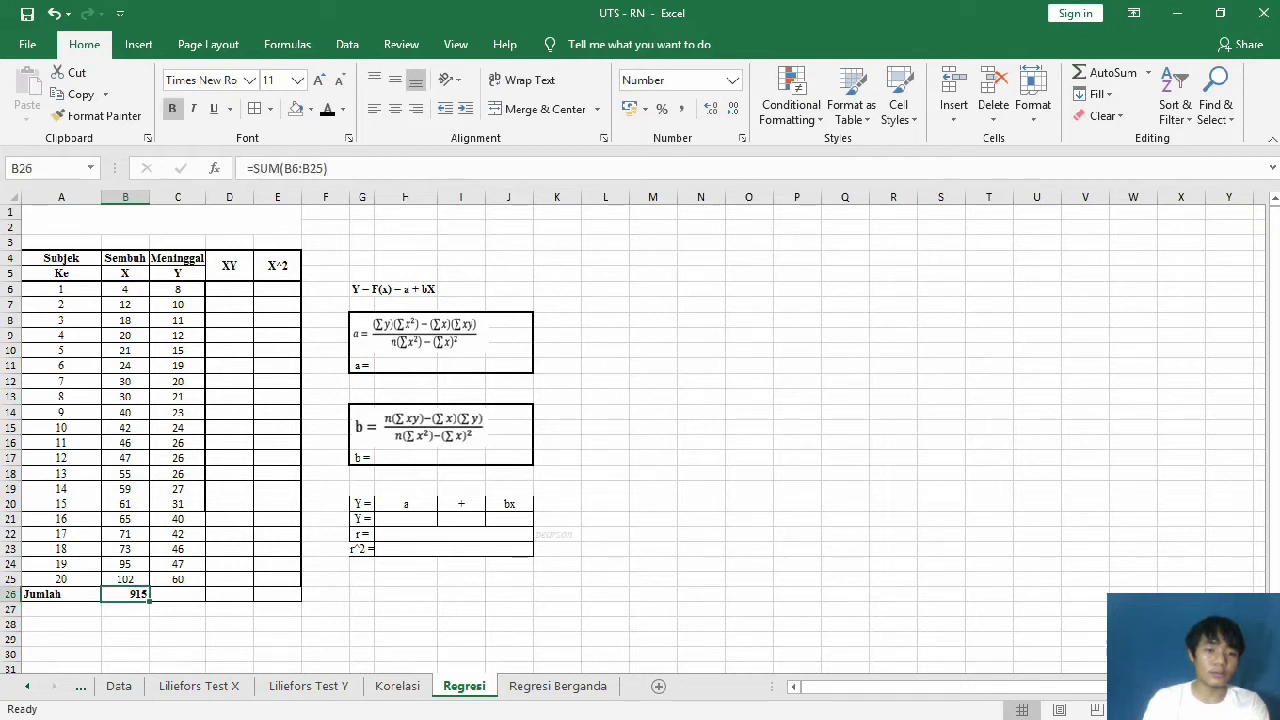
left_click_drag(149, 601, 195, 598)
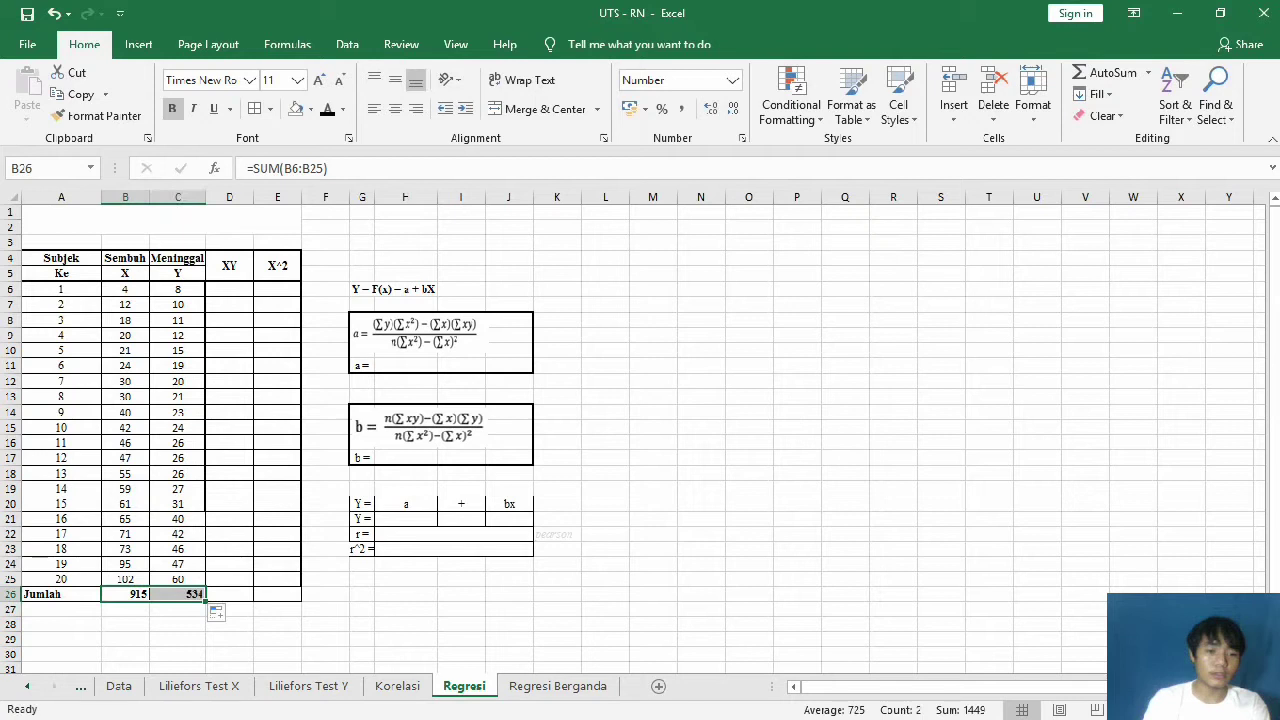
left_click(178, 594)
double_click(178, 594)
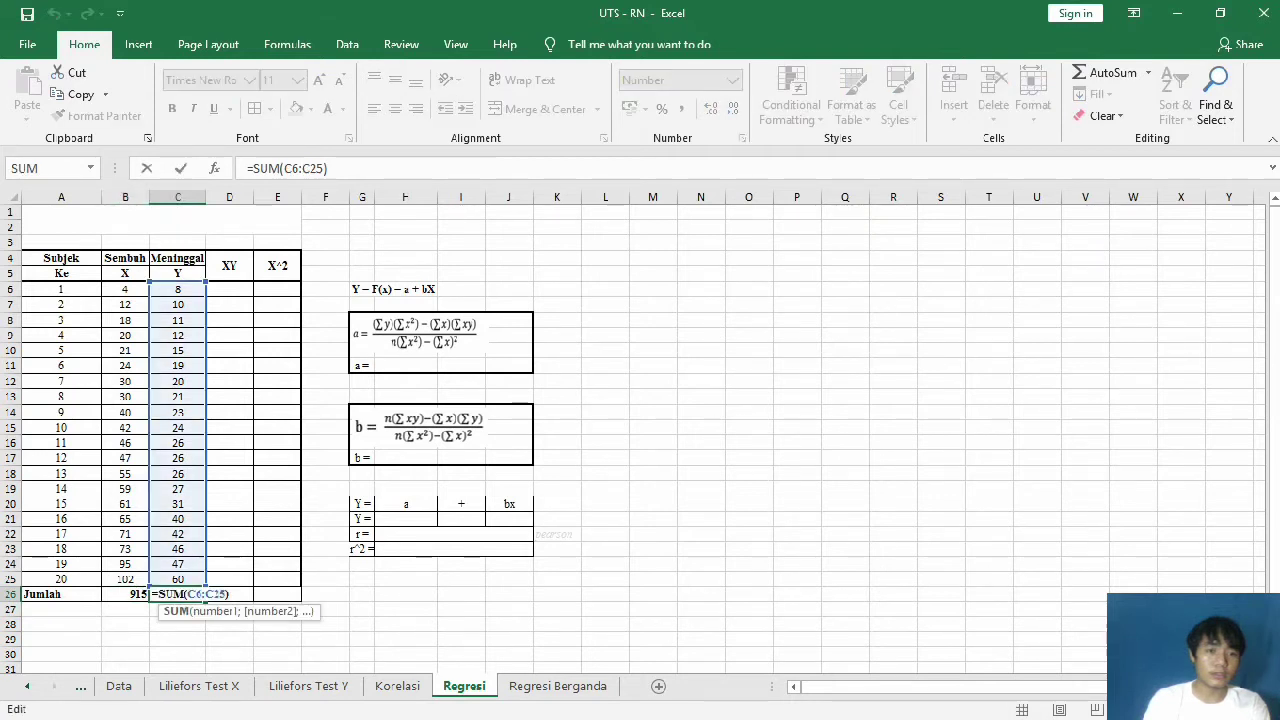
left_click(125, 609)
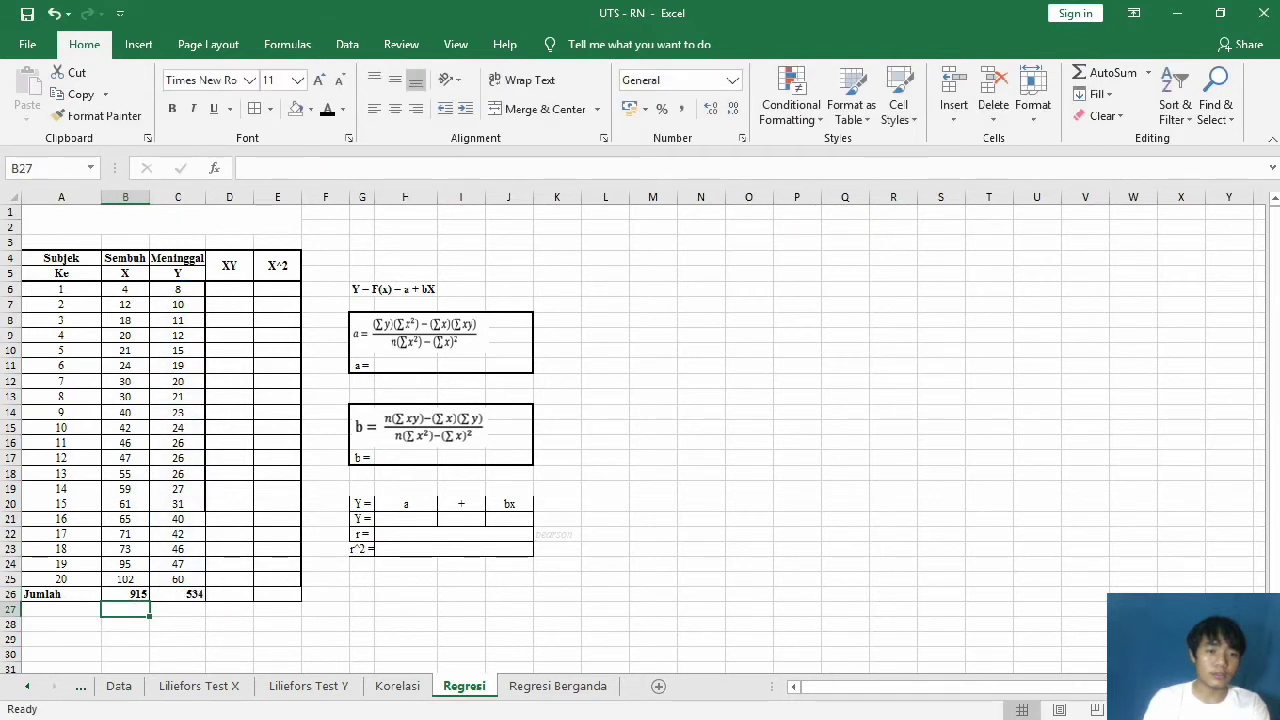
left_click(178, 594)
left_click_drag(205, 600, 300, 602)
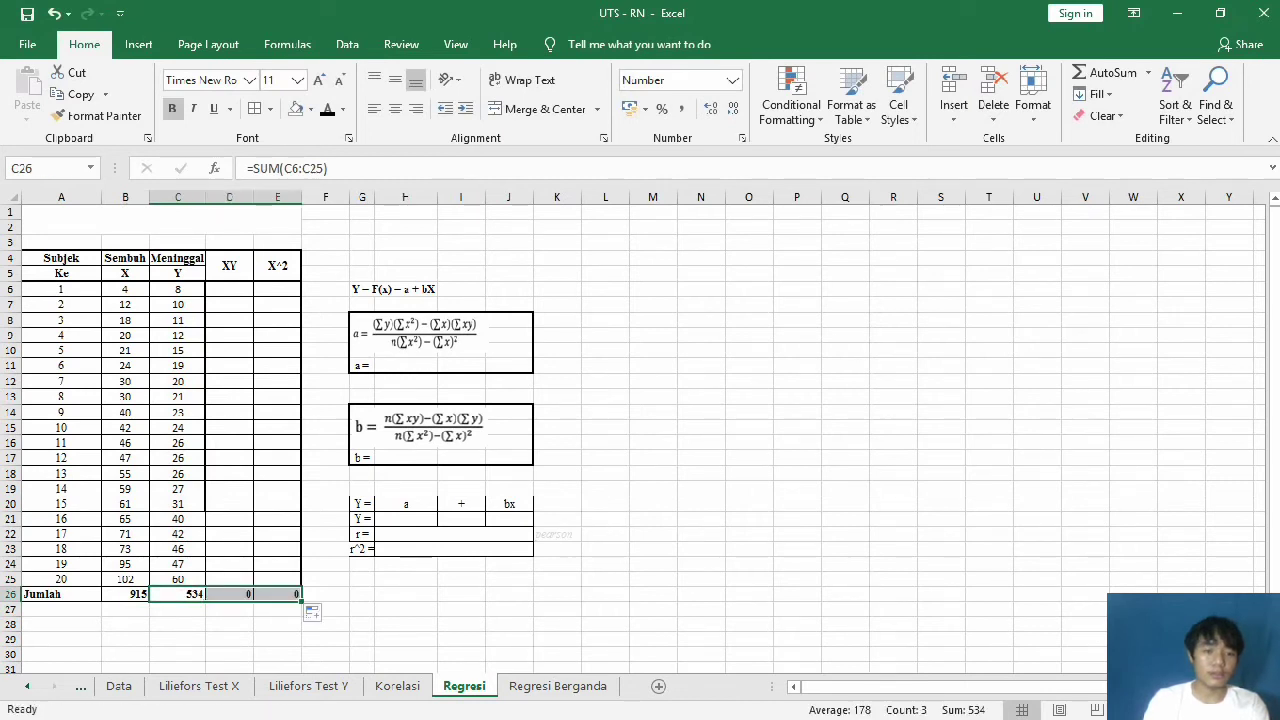
Step: Compute the XY column by entering =B6*C6 in D6 and filling it down to D25
left_click(229, 289)
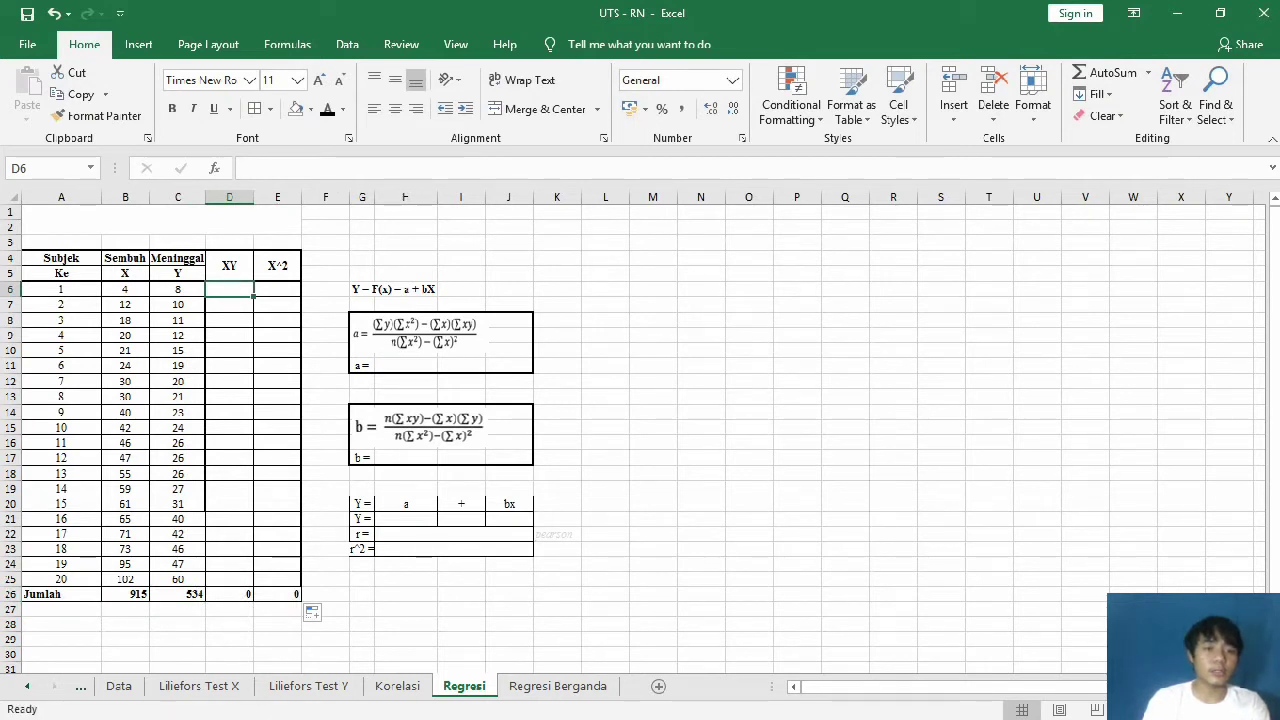
type("=")
left_click(125, 289)
type("*")
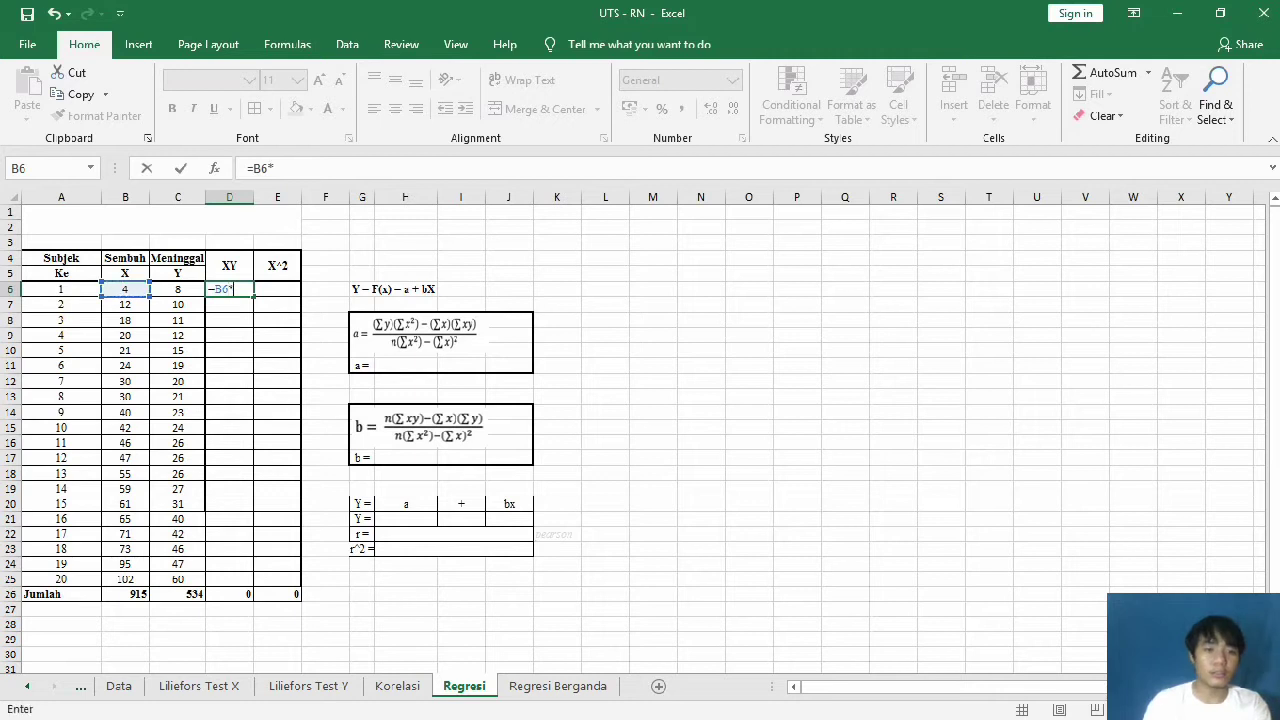
left_click(178, 289)
key("Return")
left_click(229, 289)
left_click_drag(254, 297, 245, 566)
left_click_drag(252, 584, 252, 584)
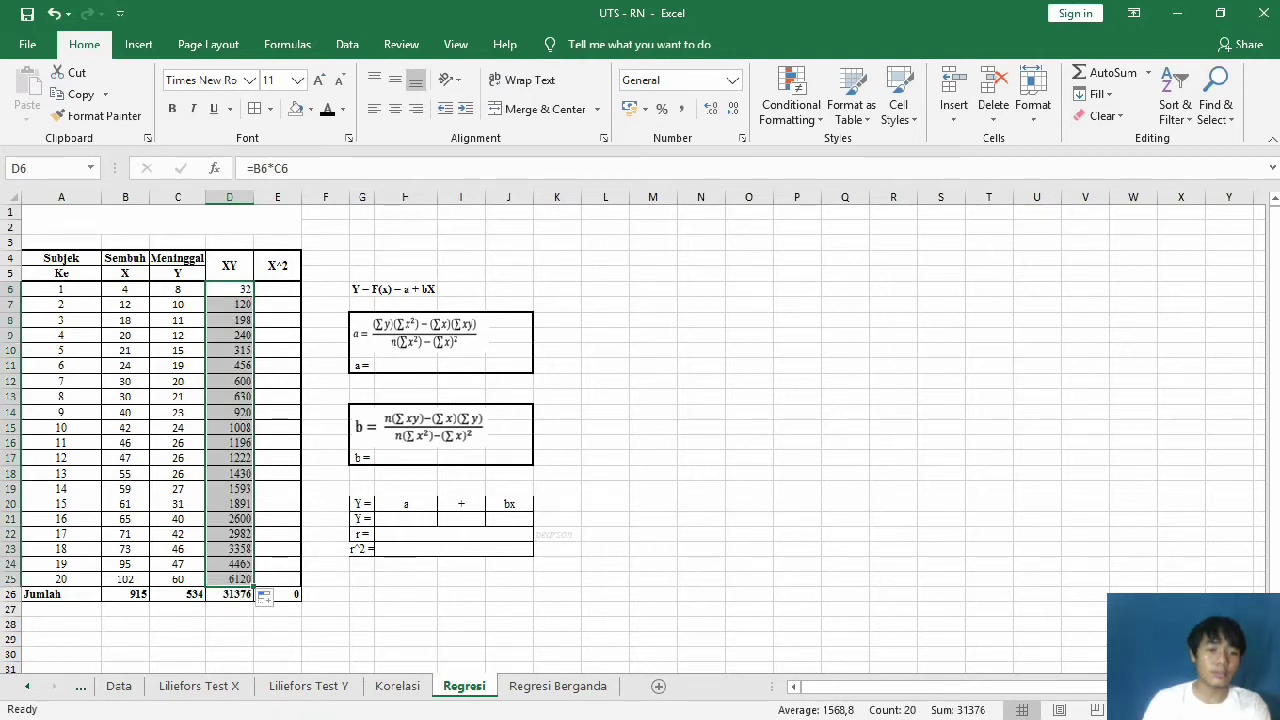
Step: Compute the X^2 column by entering =B6*B6 in E6 and filling it down to E25
left_click(277, 289)
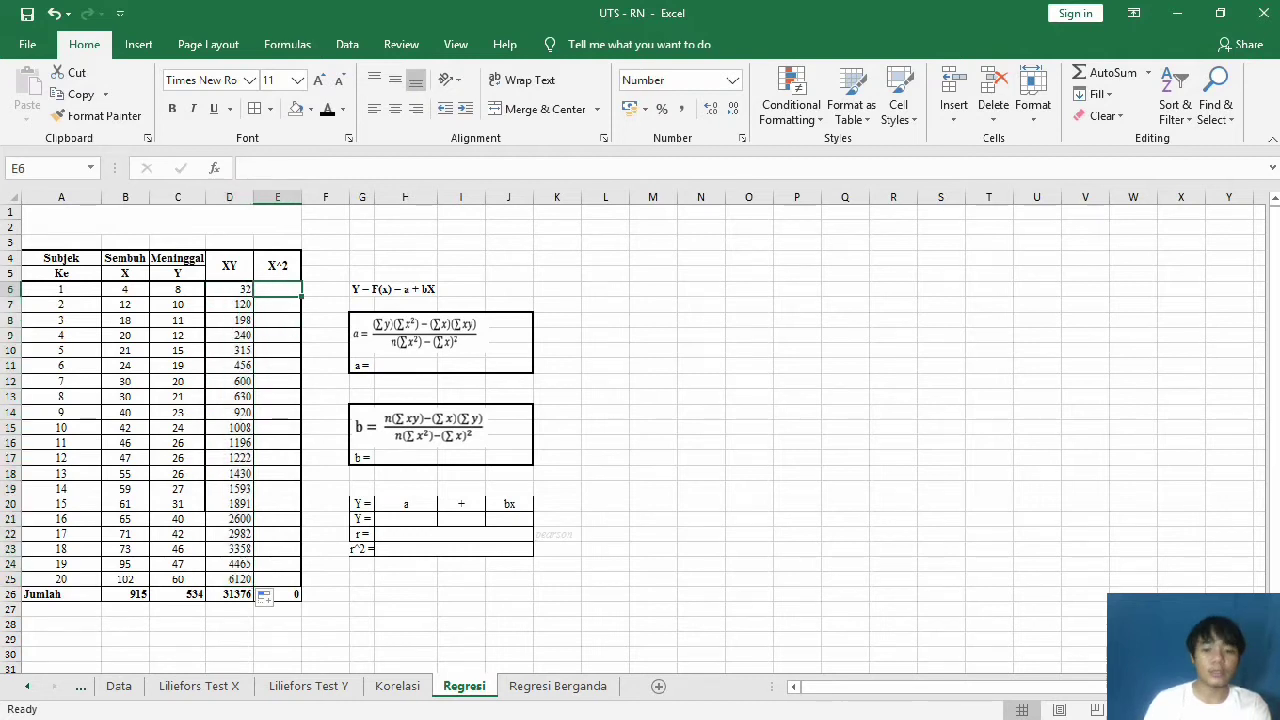
type("=")
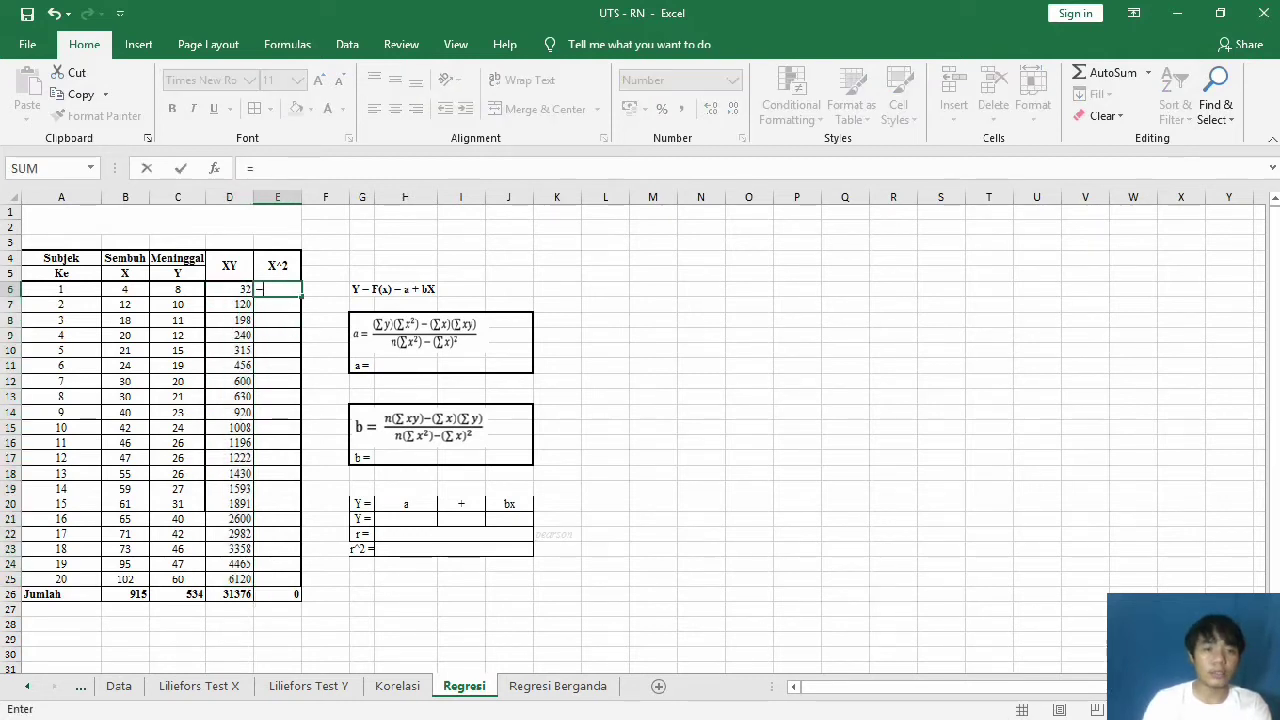
left_click(125, 289)
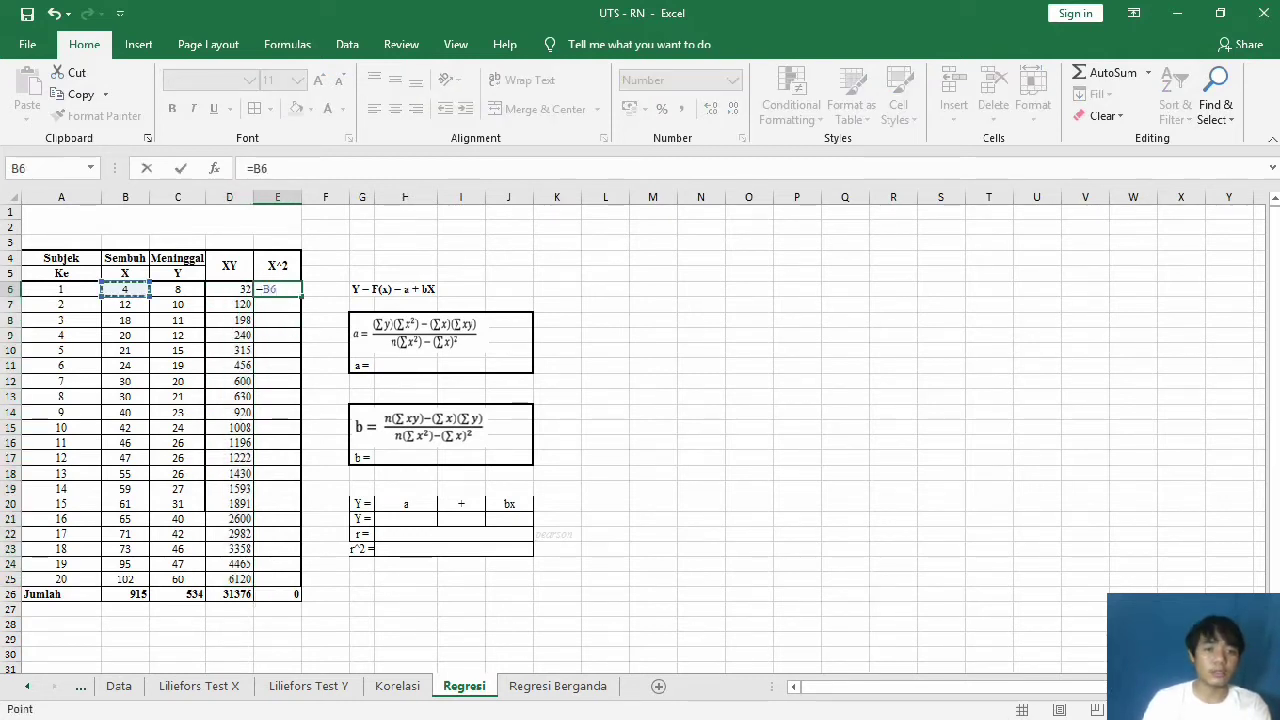
type("*")
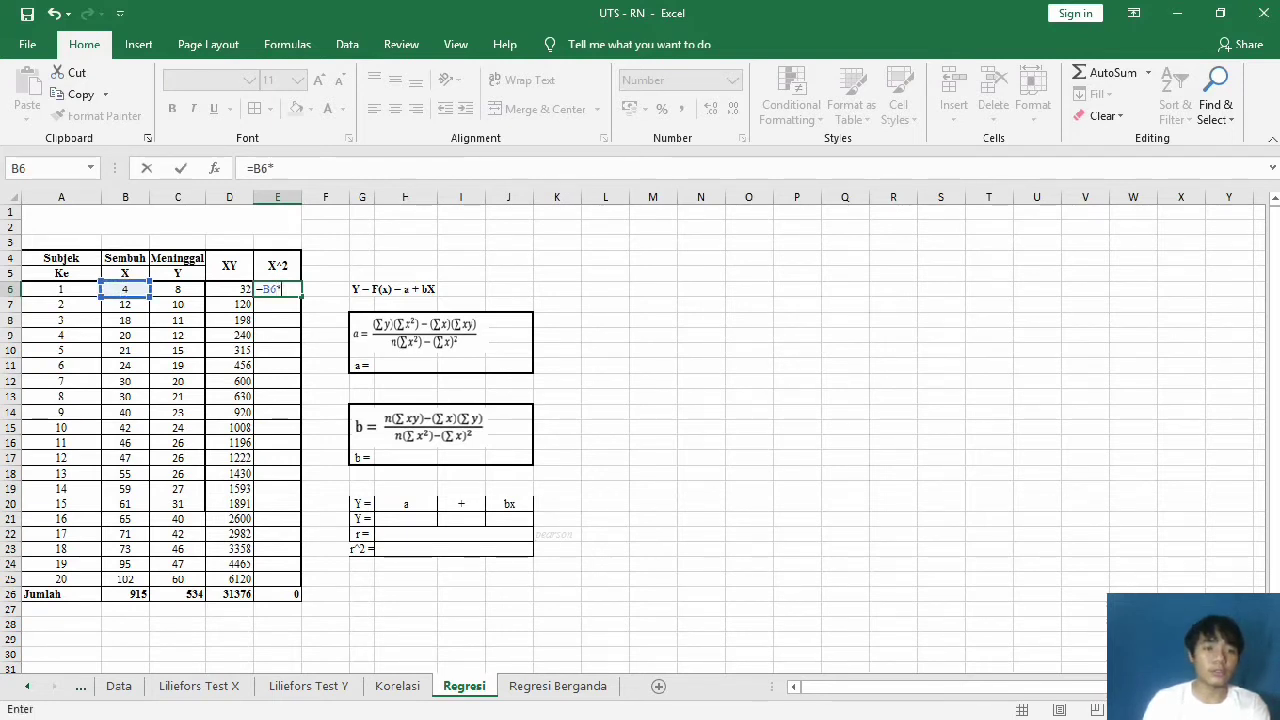
left_click(125, 289)
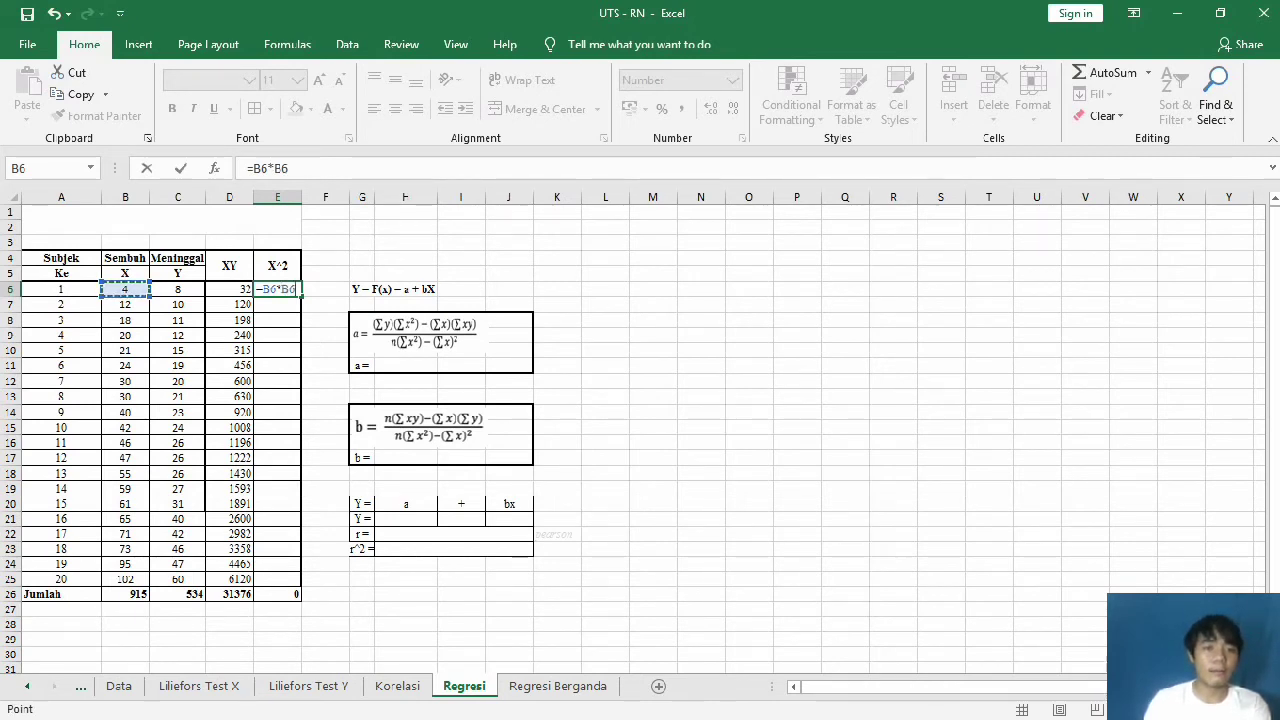
key("Return")
left_click_drag(277, 289, 295, 580)
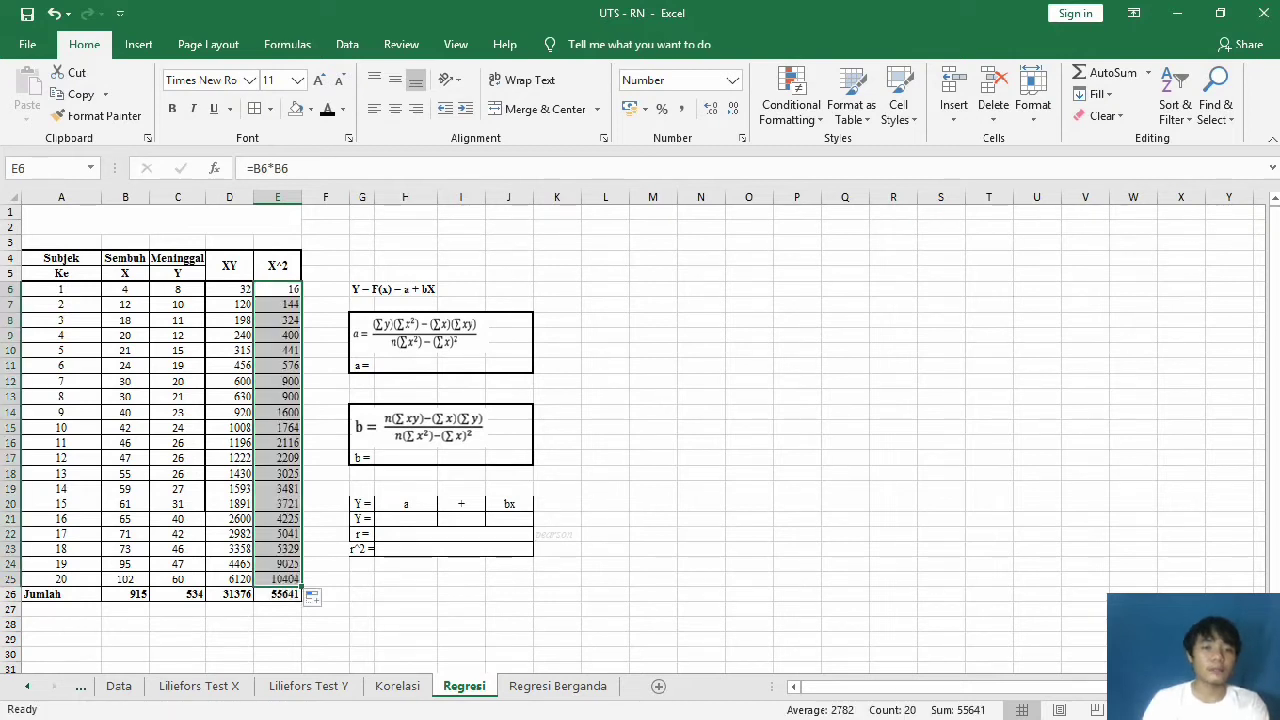
Step: Start the formula for a in H11 with the Y total times the X^2 total and a minus sign: =(C26*E26)-
left_click(700, 442)
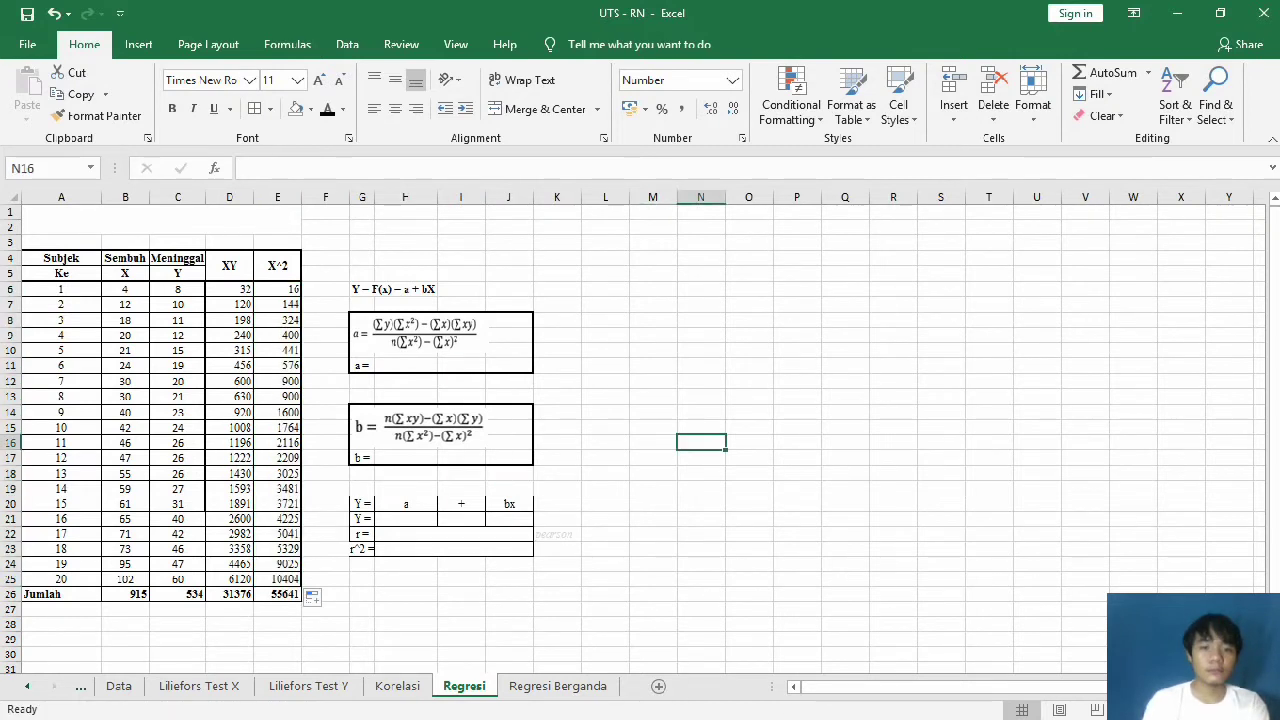
left_click(247, 168)
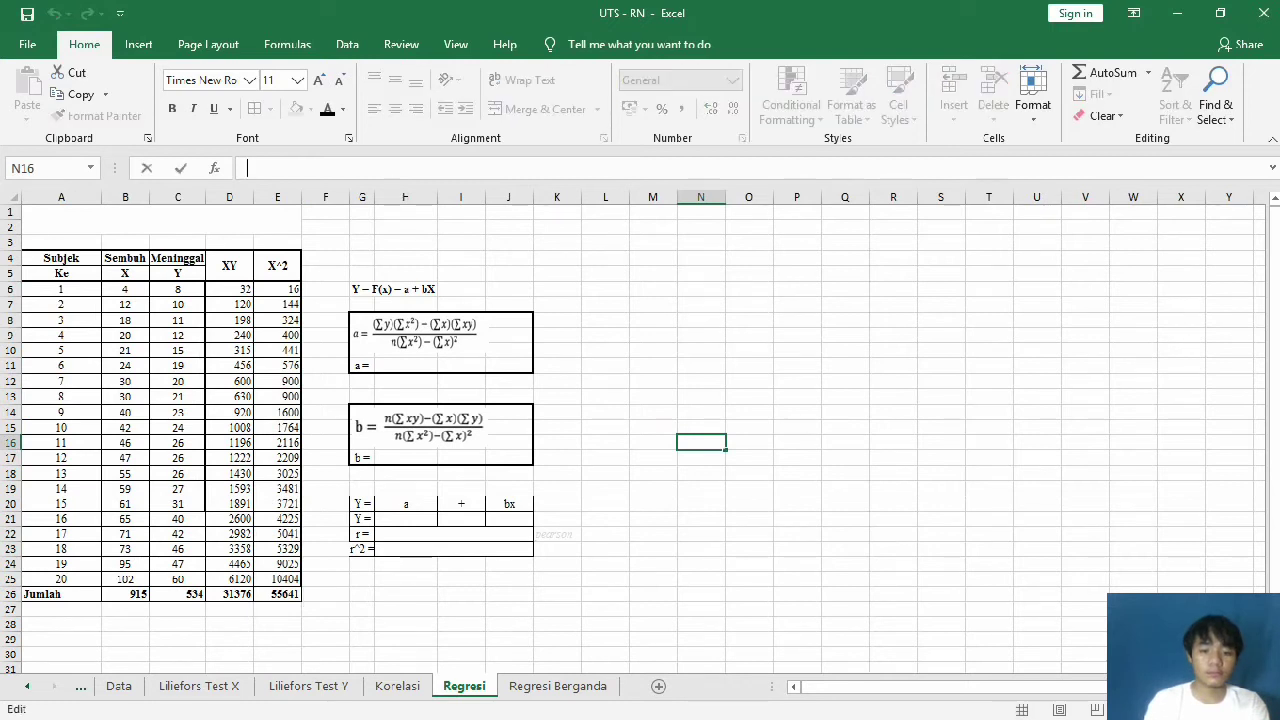
double_click(405, 365)
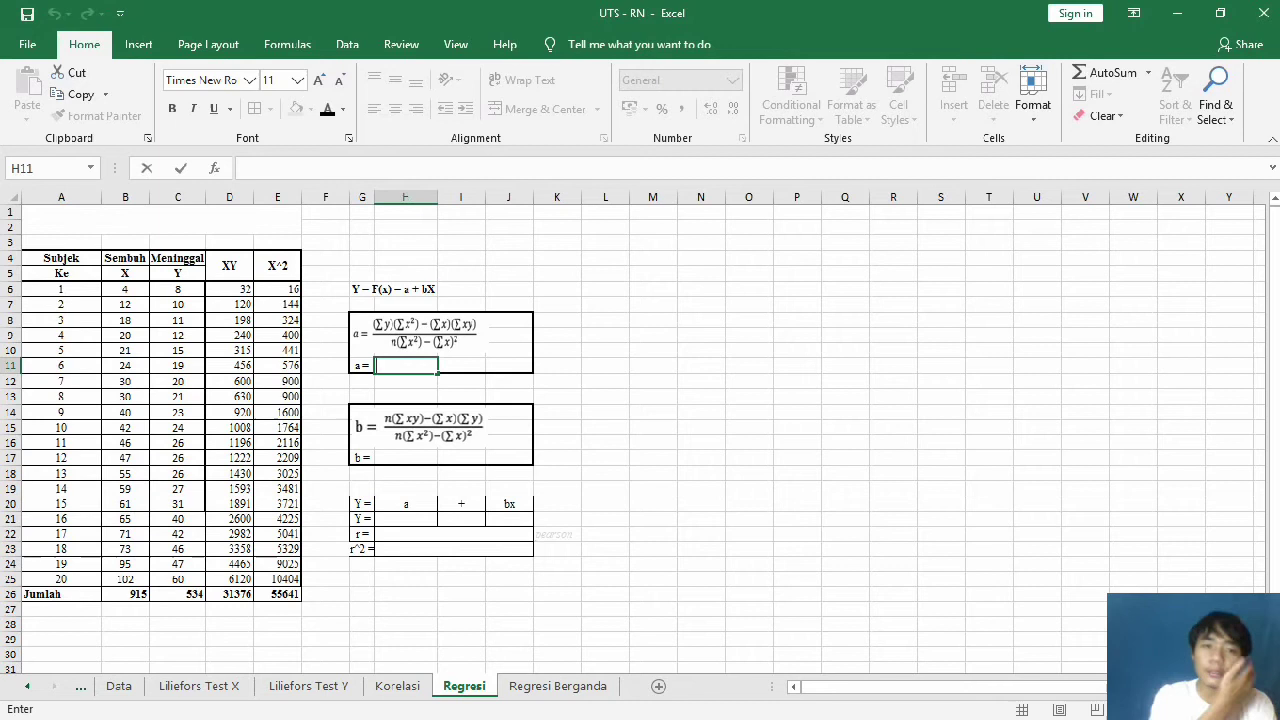
type("(")
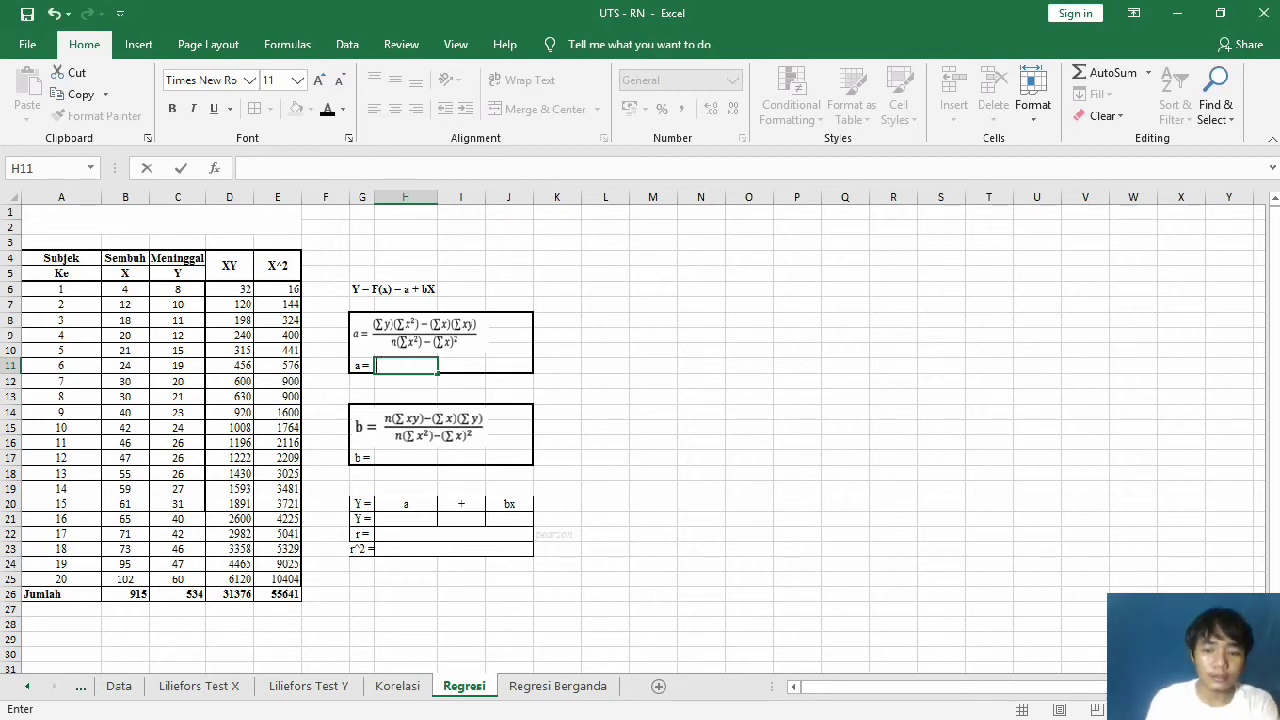
type("=(")
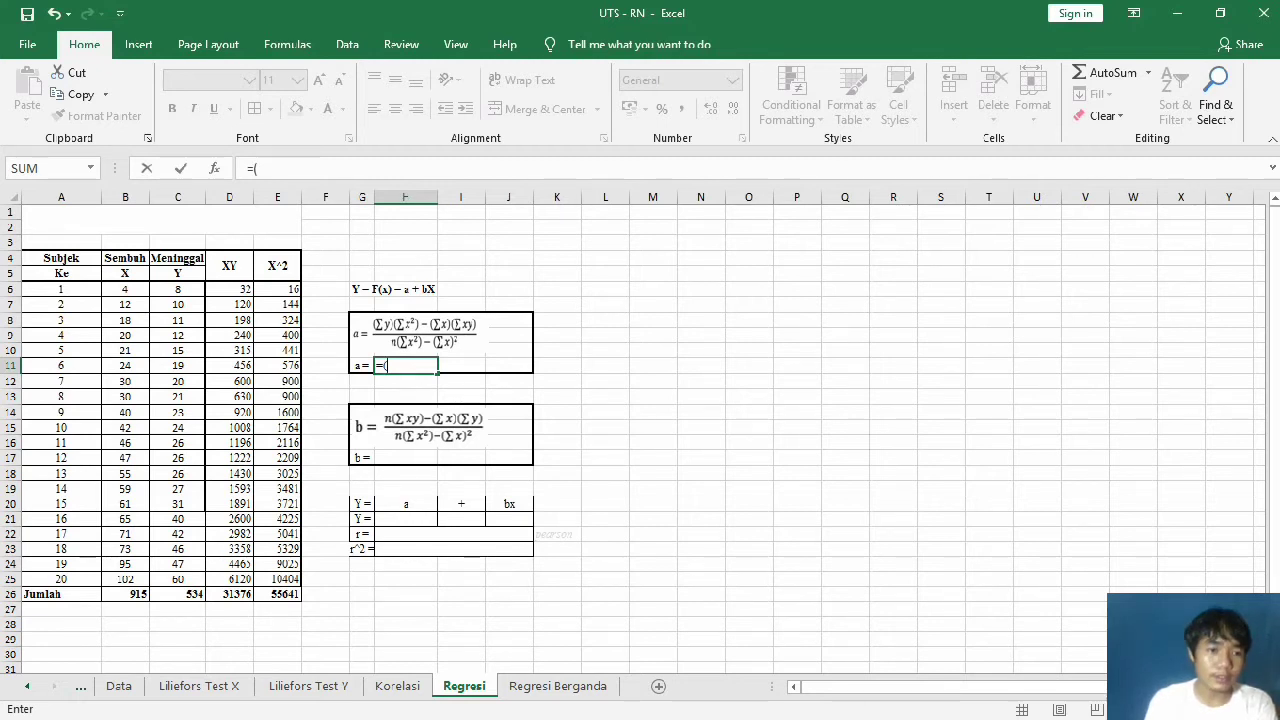
left_click(177, 594)
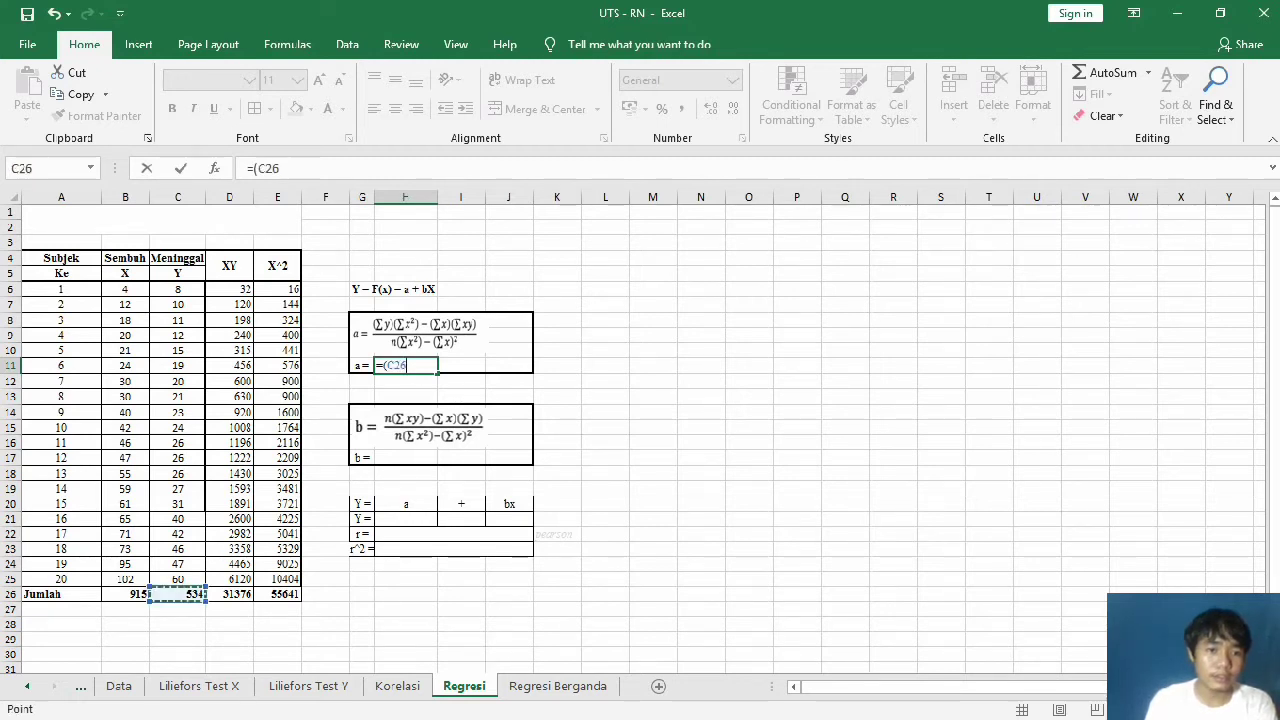
type("*")
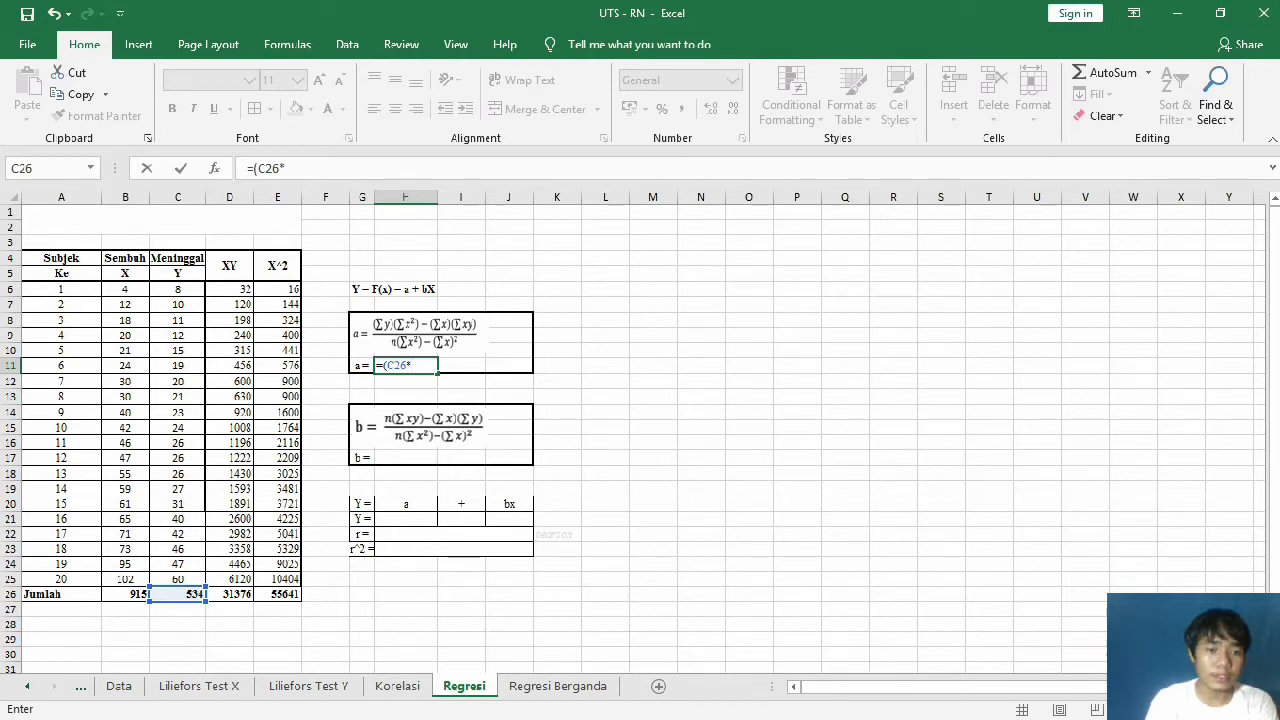
left_click(277, 594)
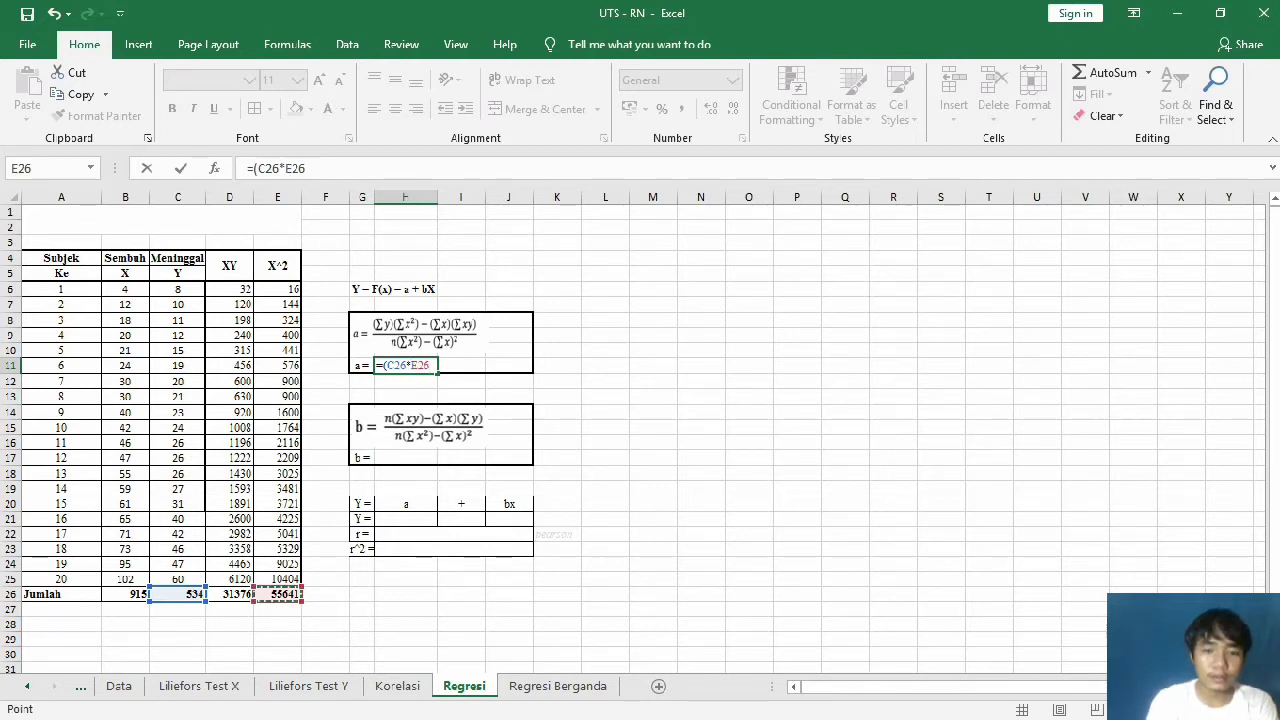
type(")-")
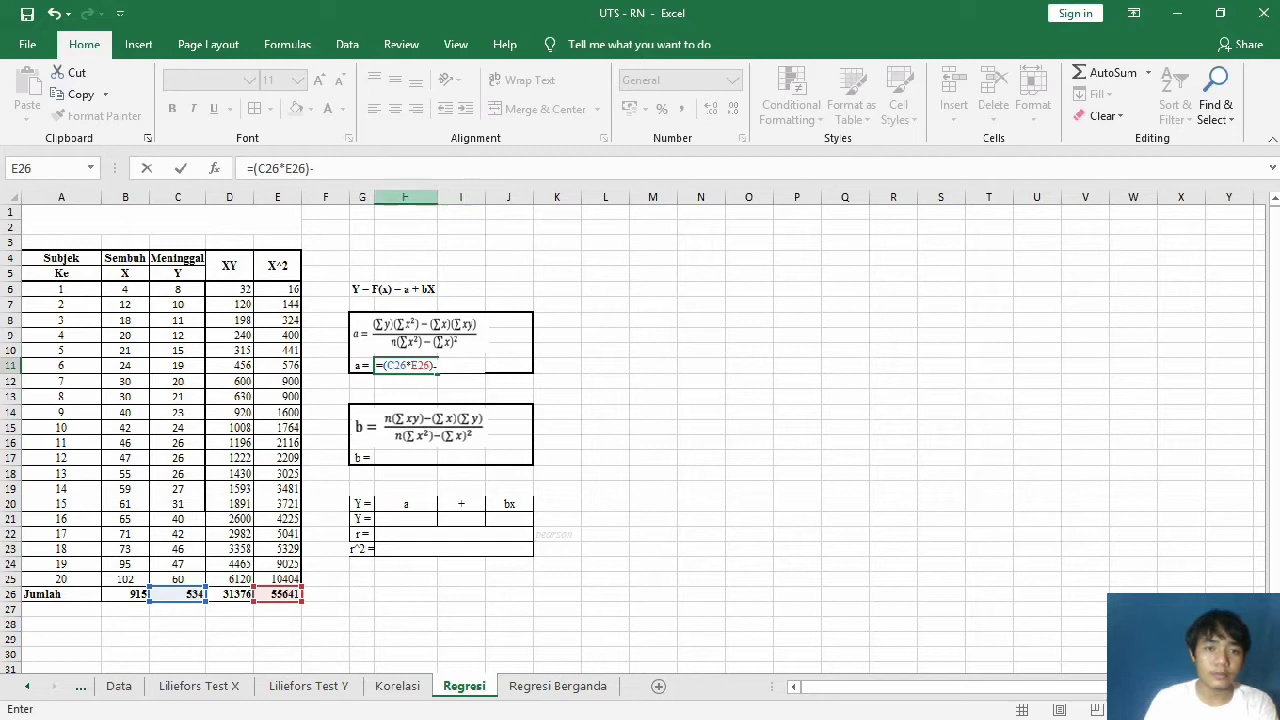
left_click(410, 197)
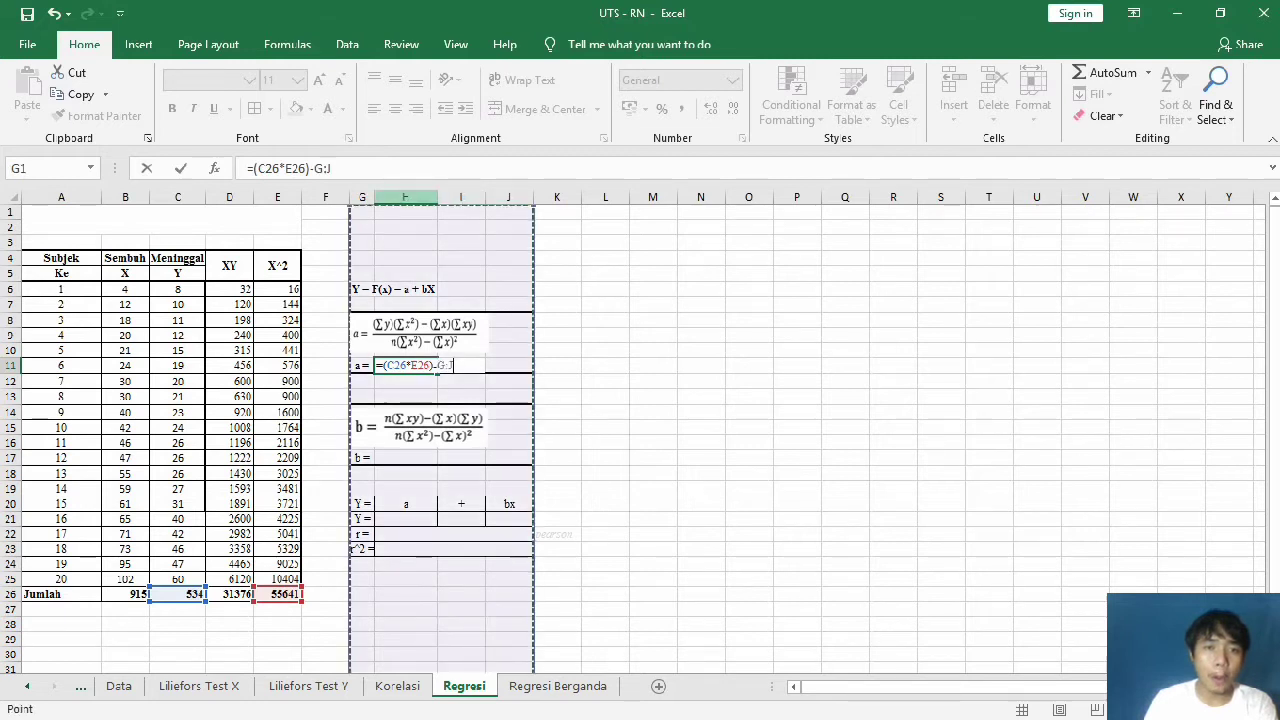
key("BackSpace")
key("BackSpace")
key("BackSpace")
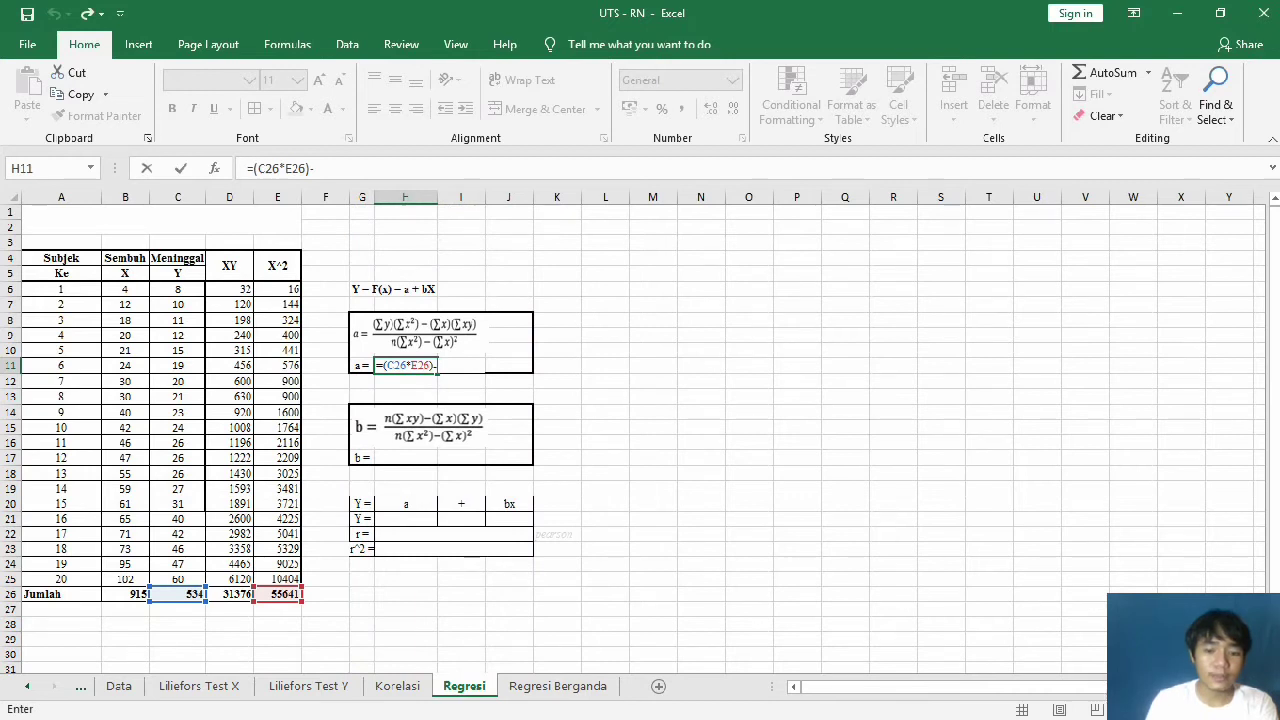
Step: Complete the numerator in H11 by subtracting (B26*D26), enclose it all in parentheses and append a division sign: =((C26*E26)-(B26*D26))/
type("(")
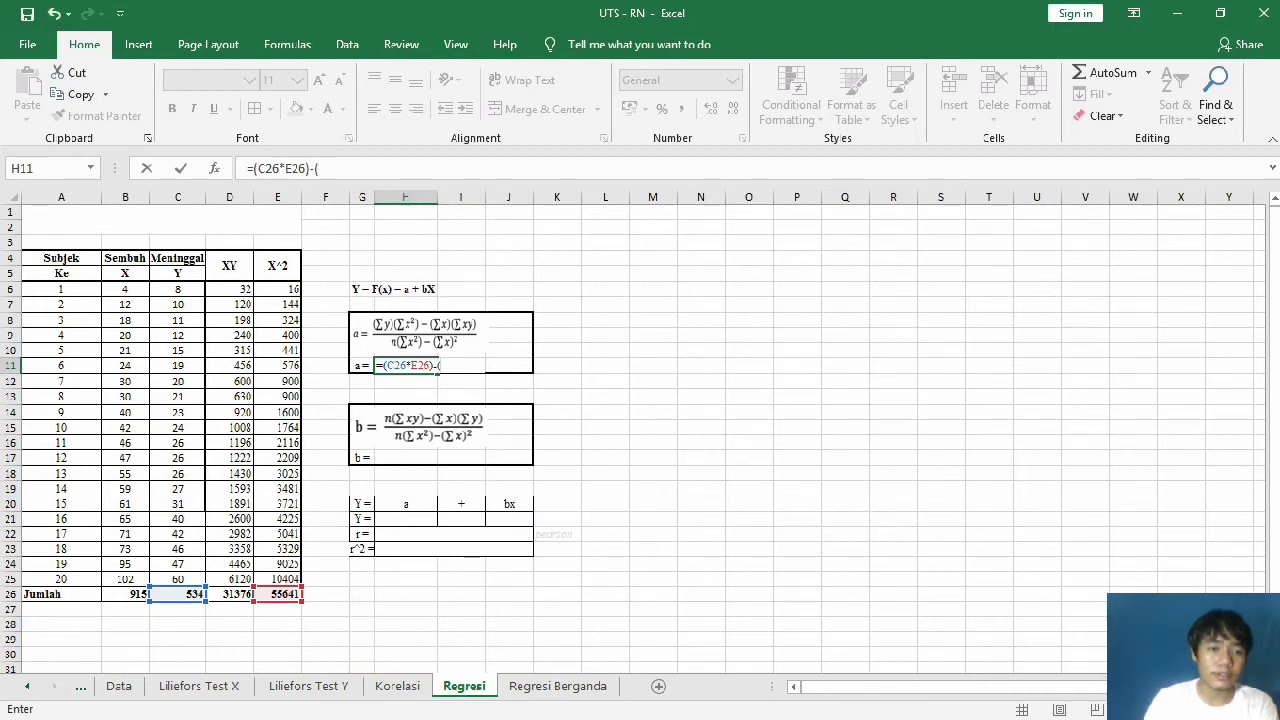
left_click(125, 594)
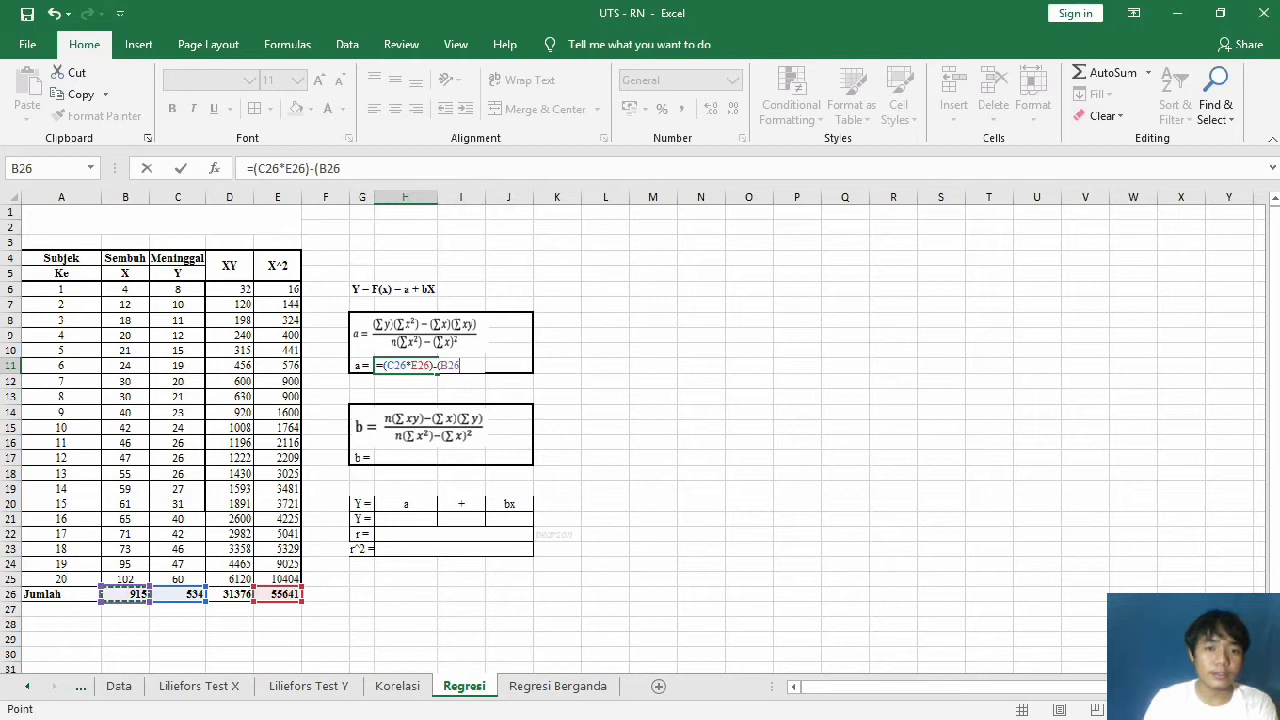
type("*")
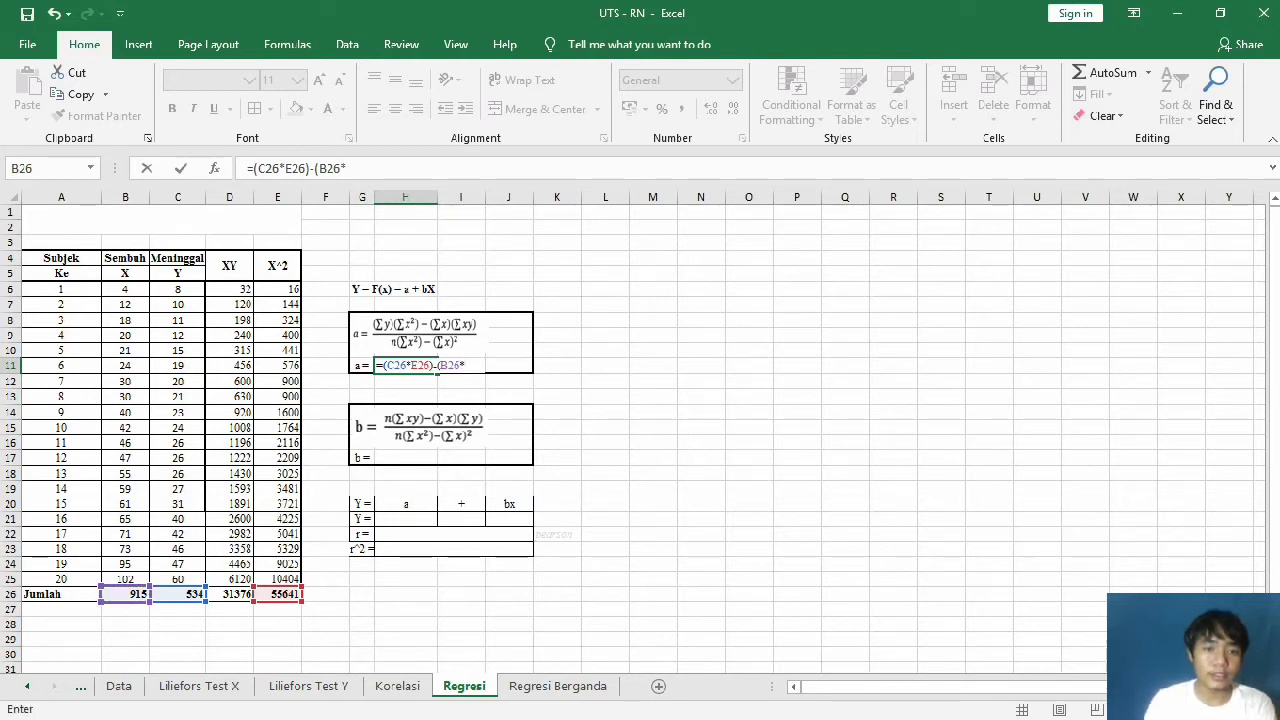
left_click(229, 594)
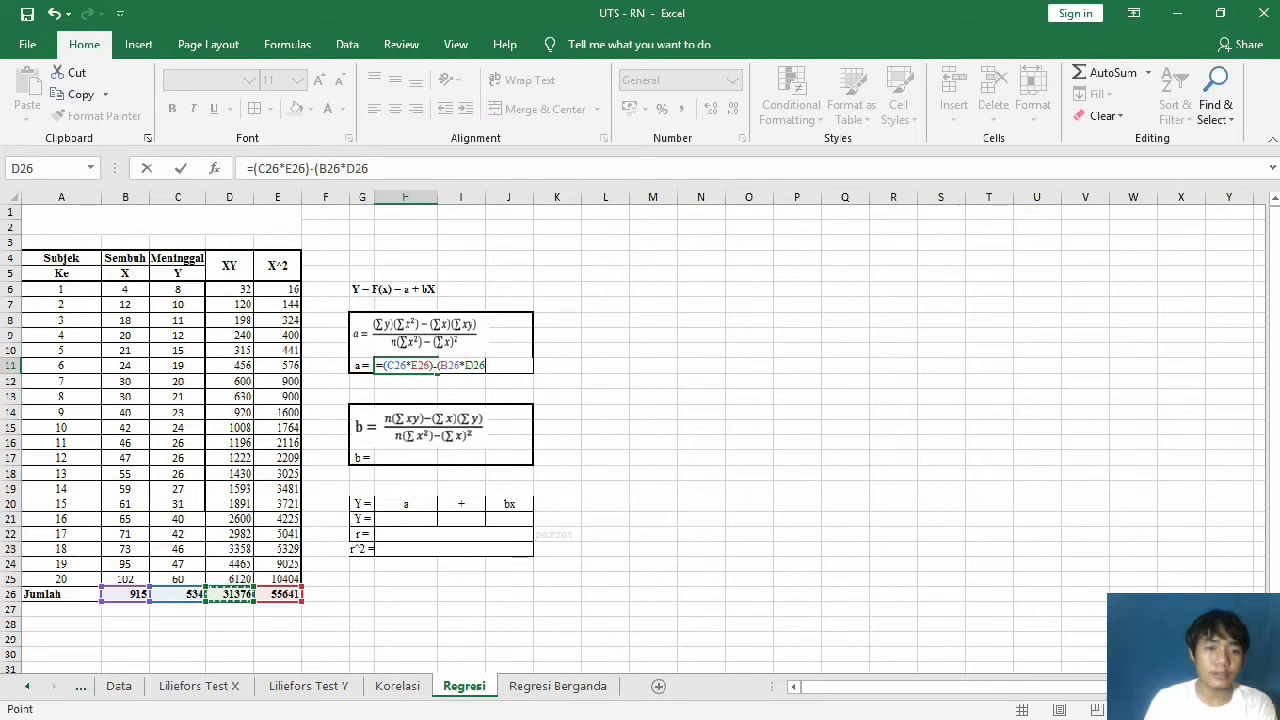
type(")")
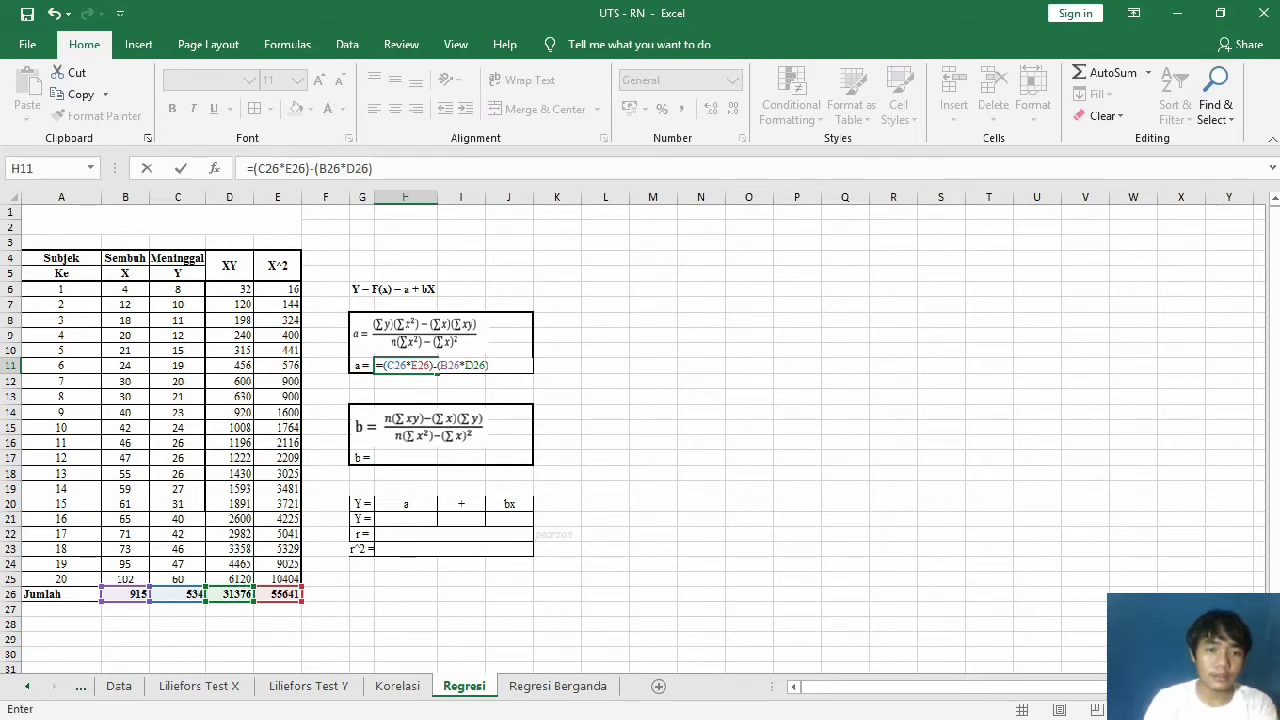
left_click(253, 168)
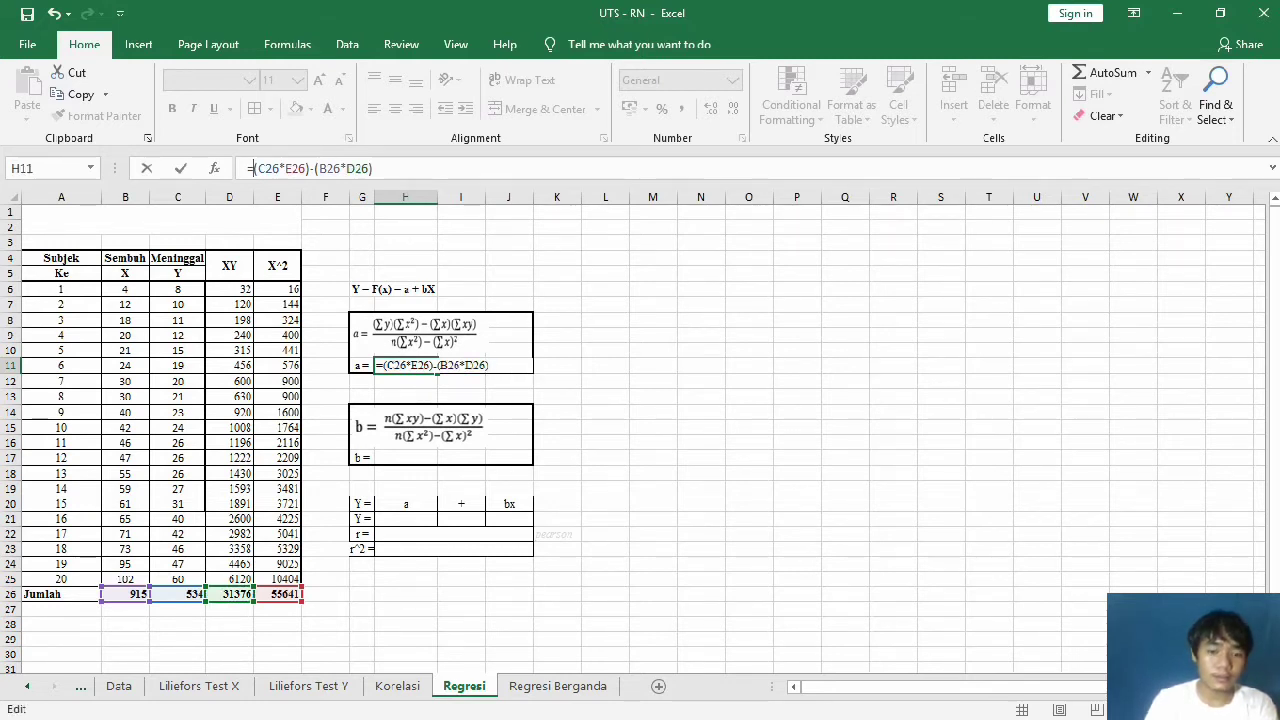
type("(")
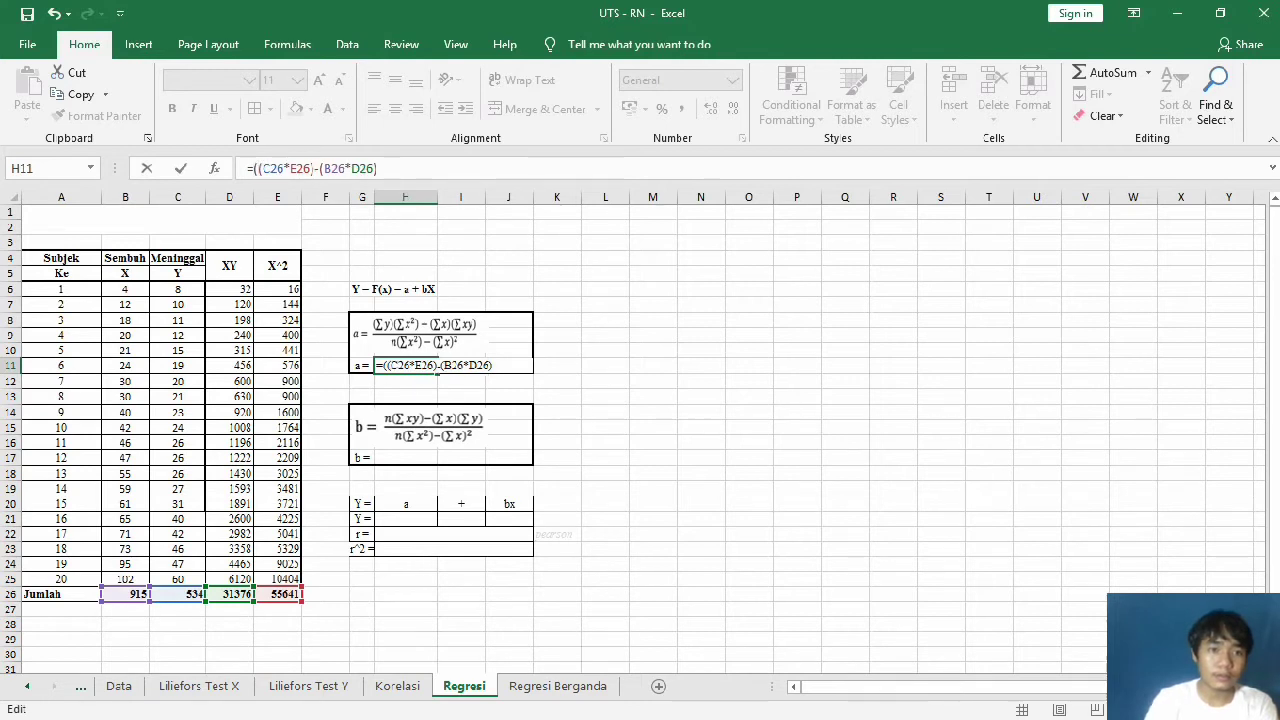
type(")/")
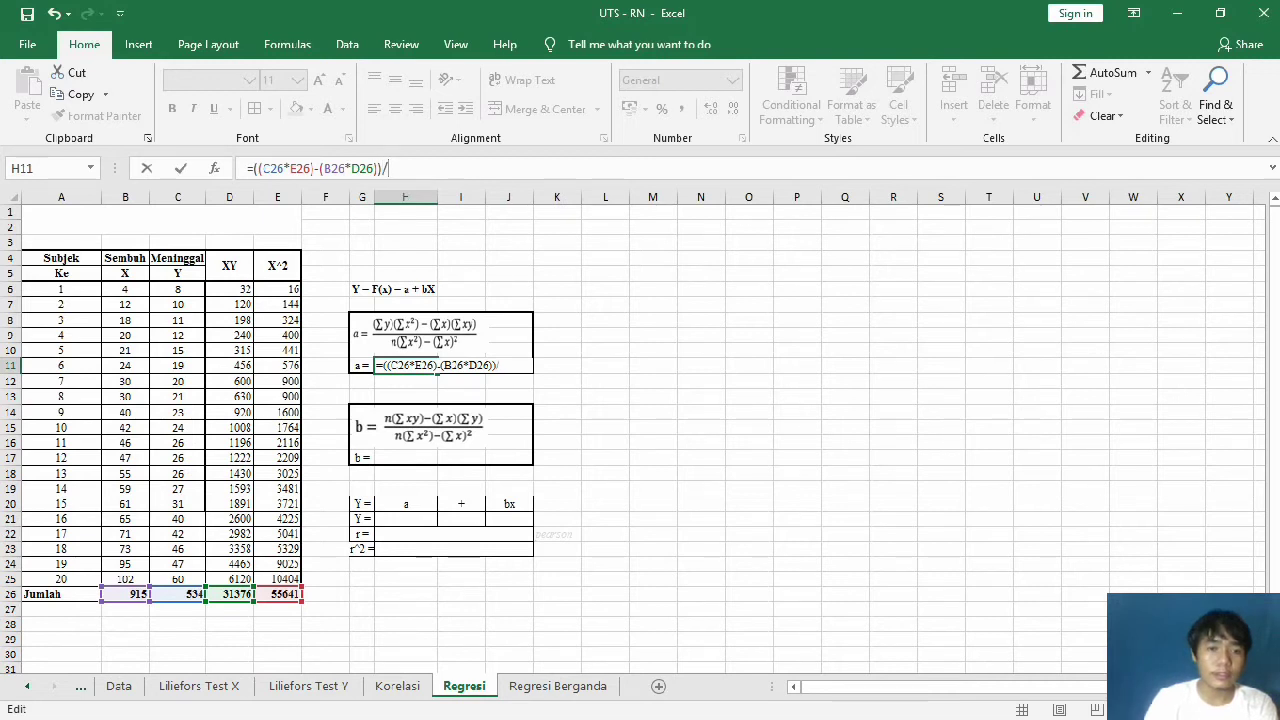
Step: Add the first denominator term to the H11 formula as 20 times the X^2 total, (20*E26), followed by a minus sign
type("20(")
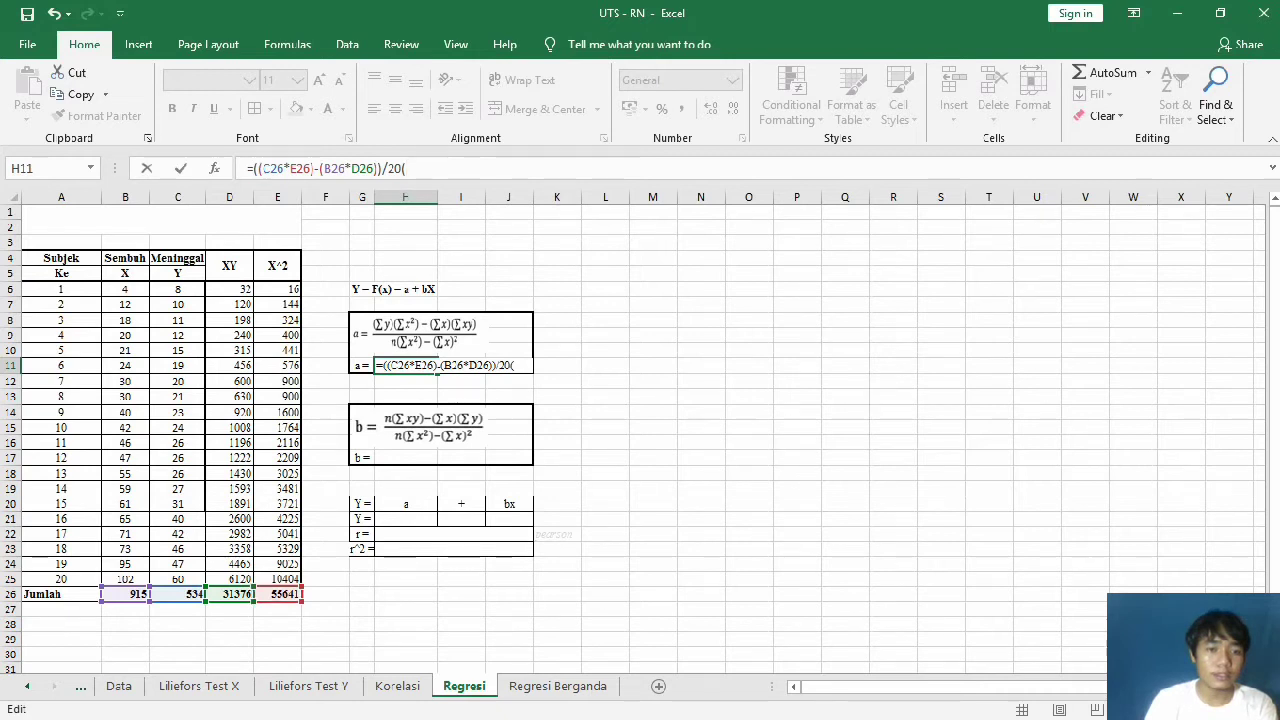
left_click(277, 594)
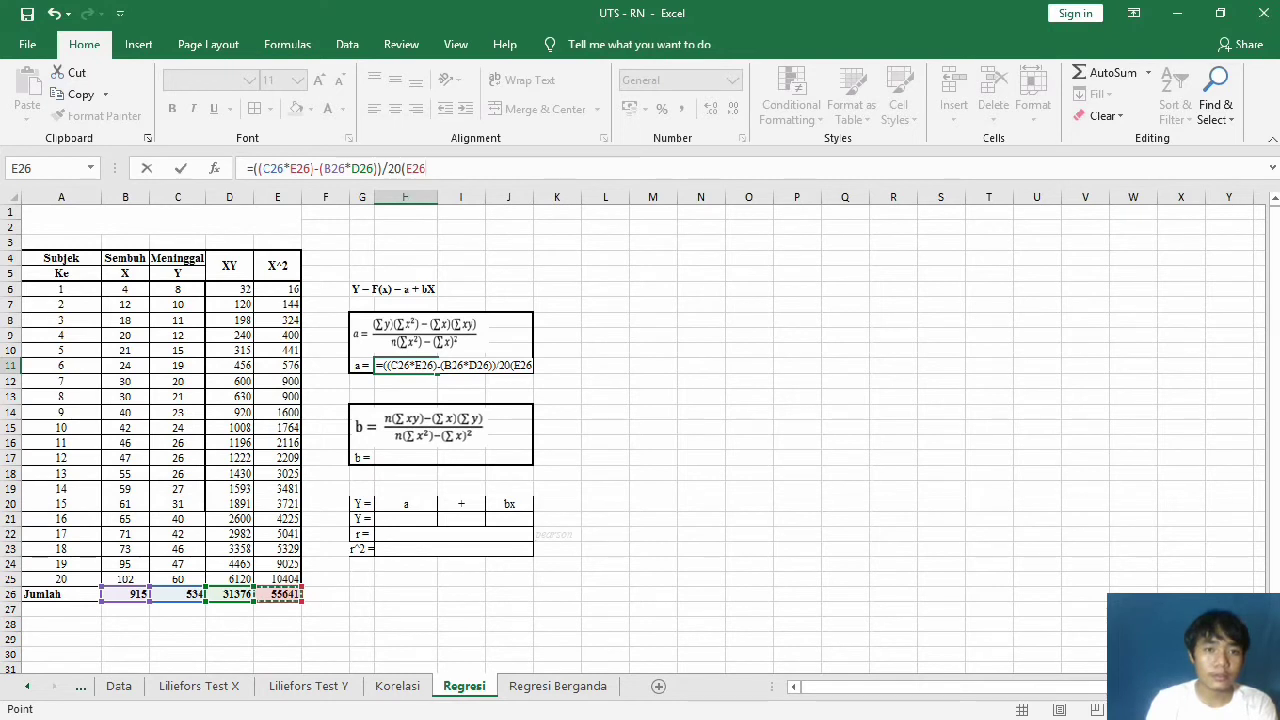
left_click(406, 168)
key("BackSpace")
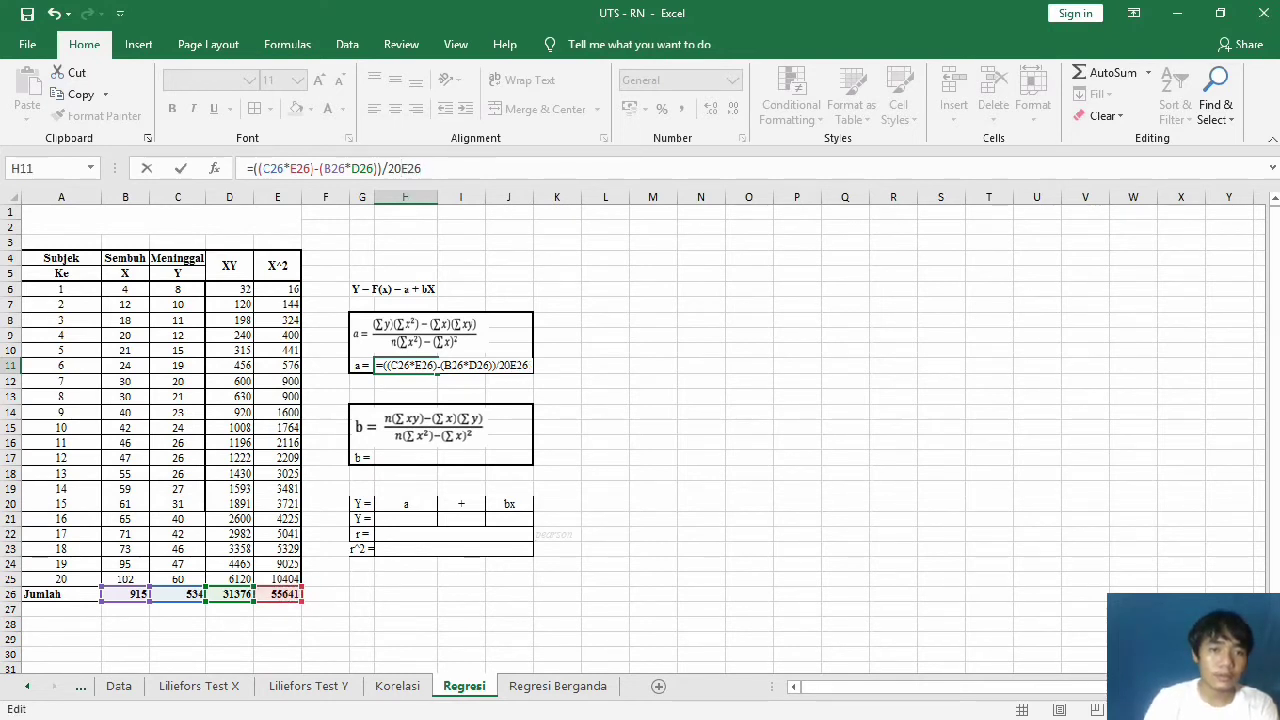
type("*")
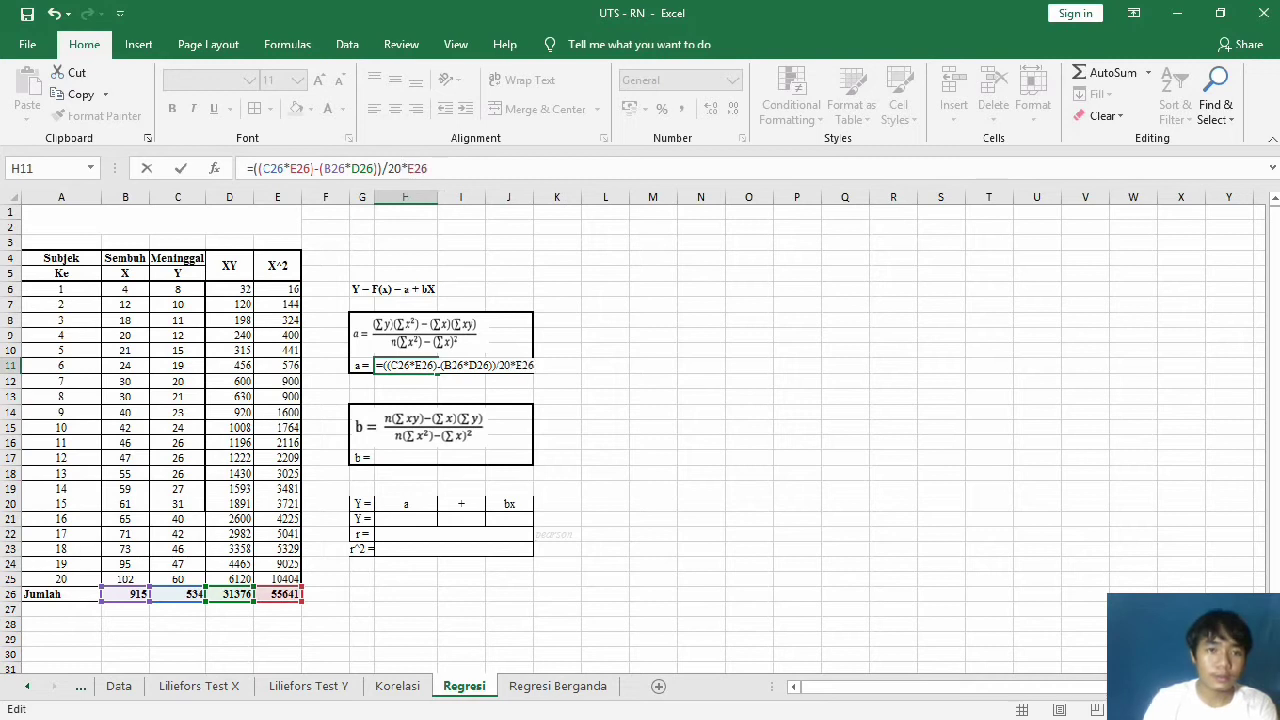
type("(")
left_click(433, 168)
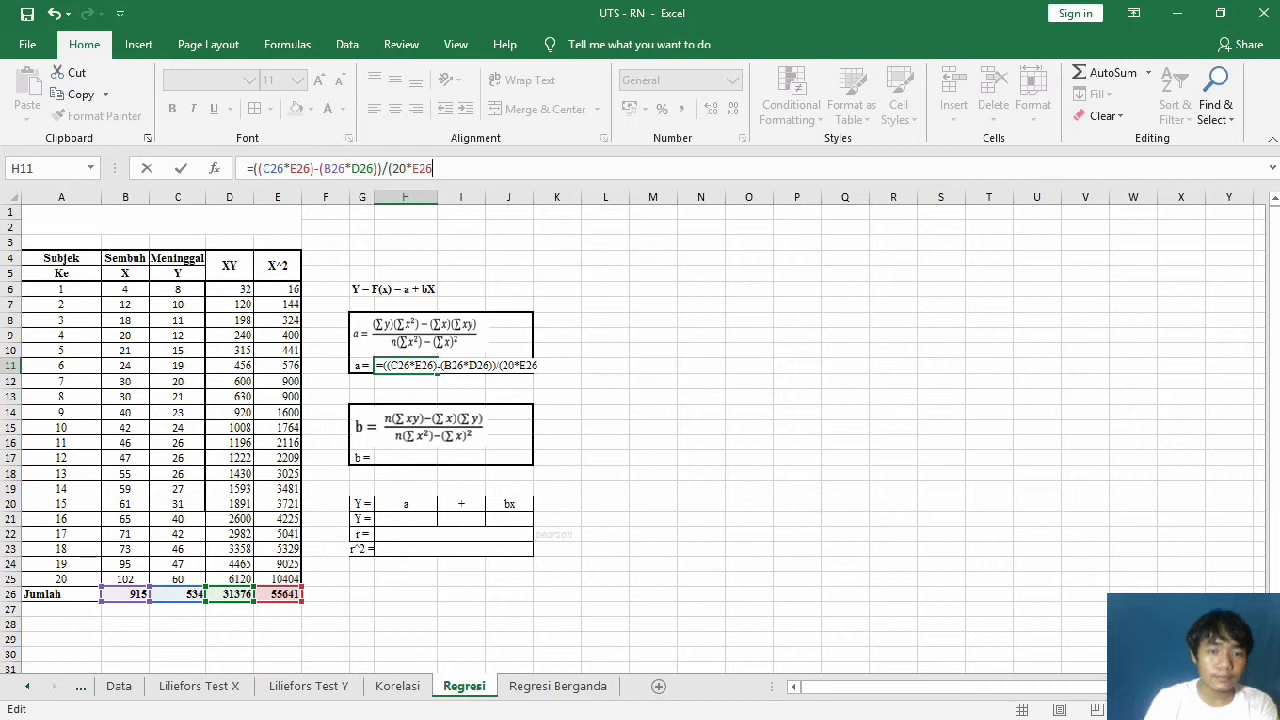
type(")-")
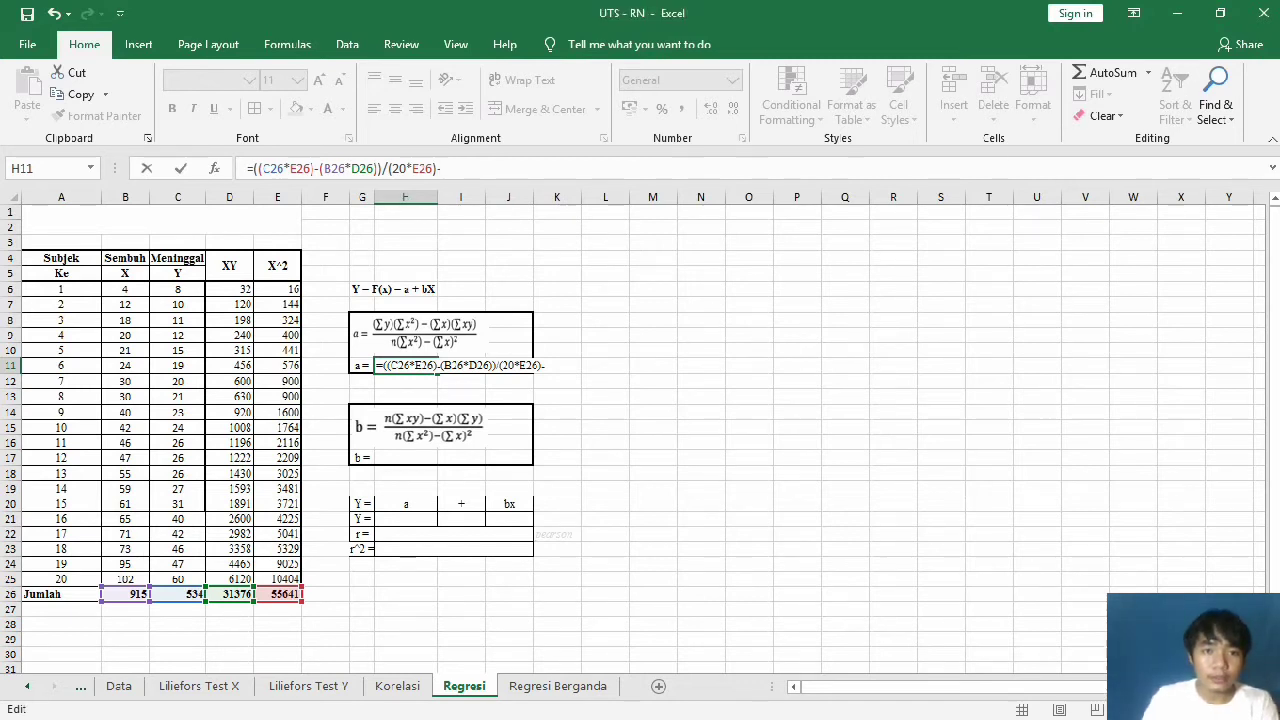
Step: Append the squared X total as (B26*B26) to the H11 formula and enter it
type("(")
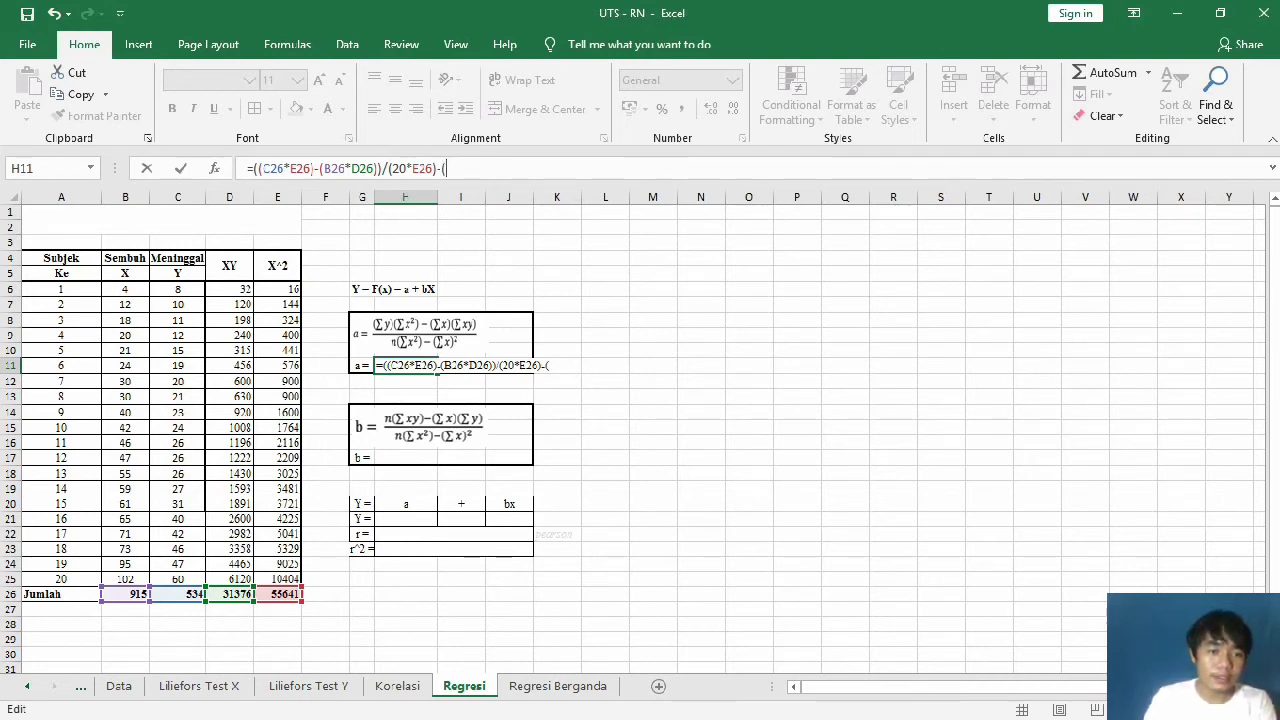
left_click(125, 594)
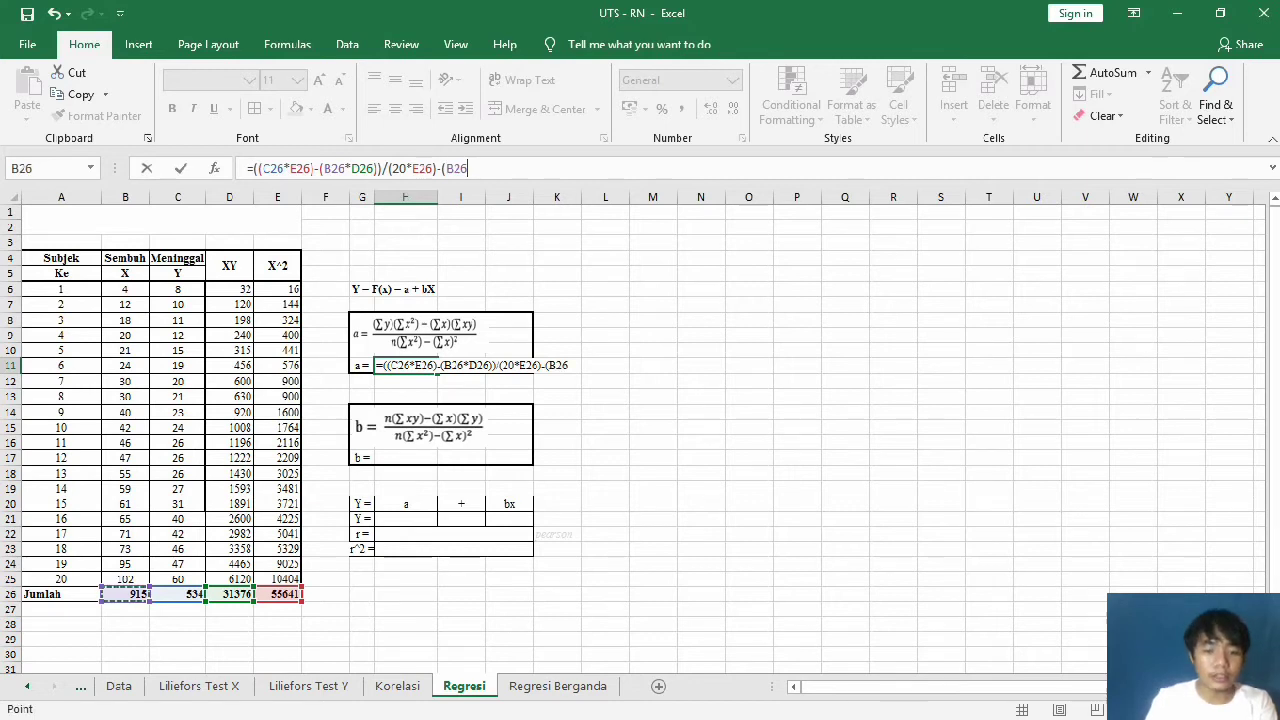
type("*")
left_click(125, 594)
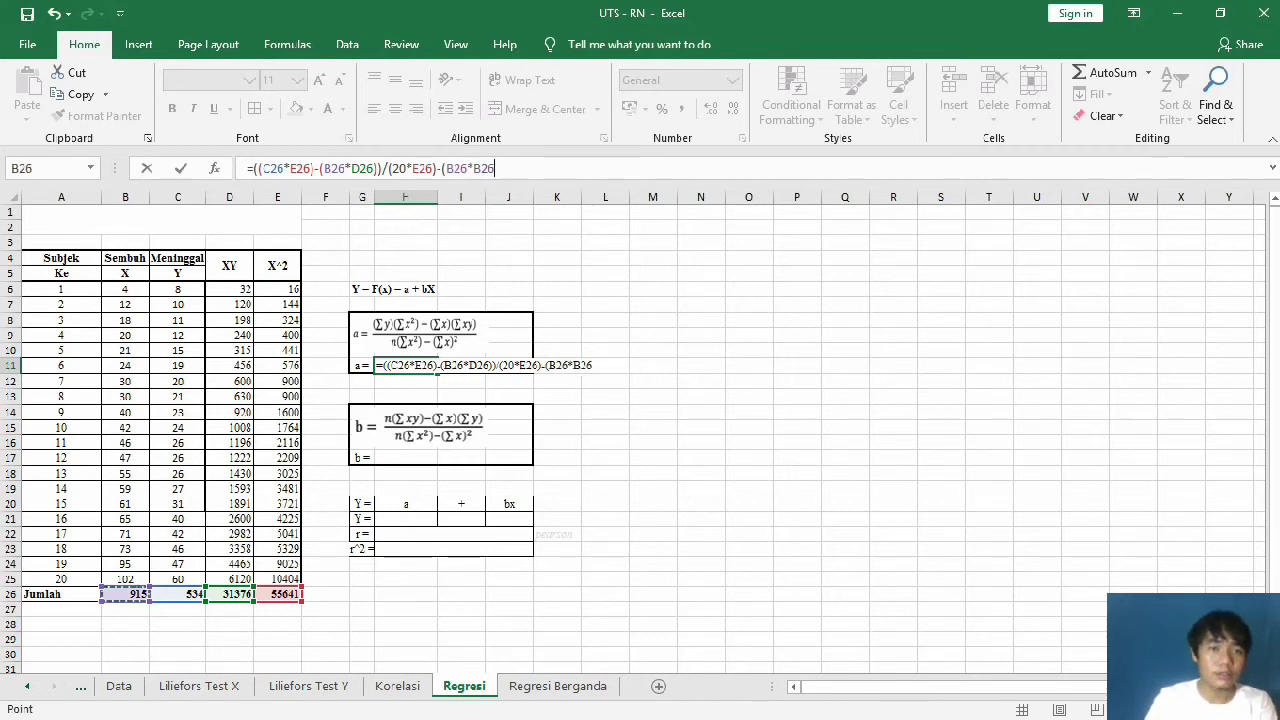
type(")")
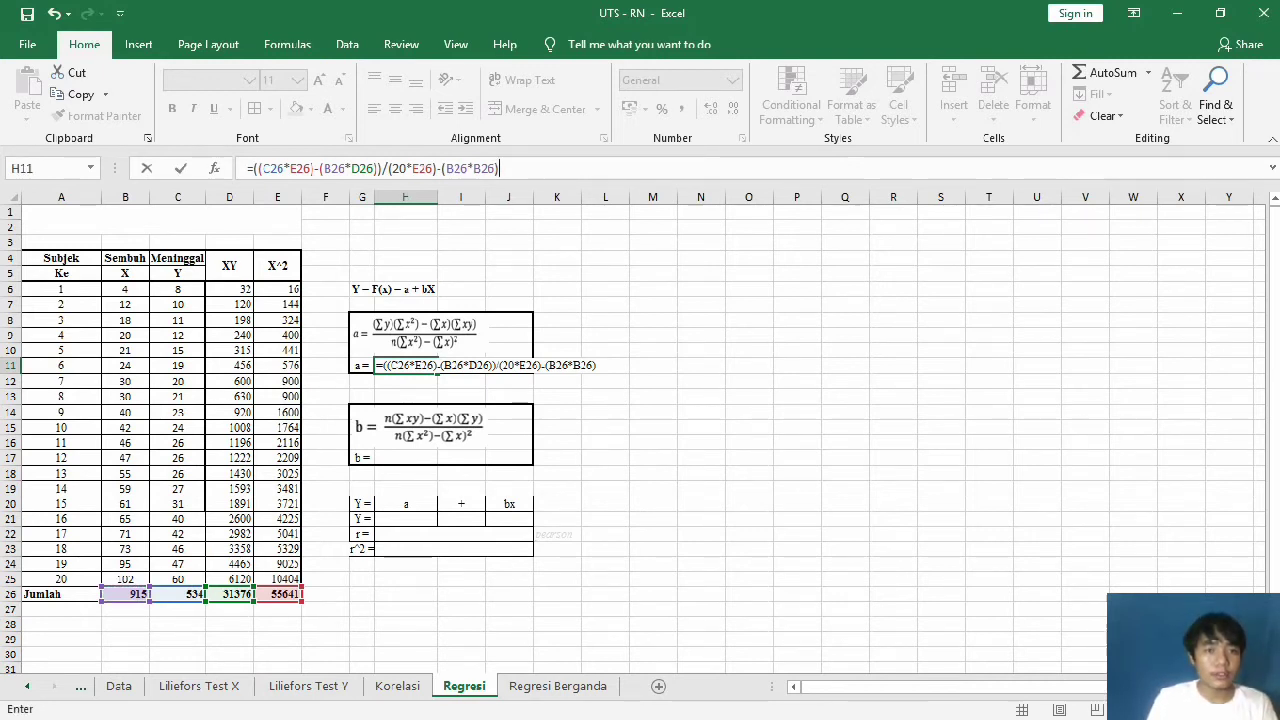
key("Return")
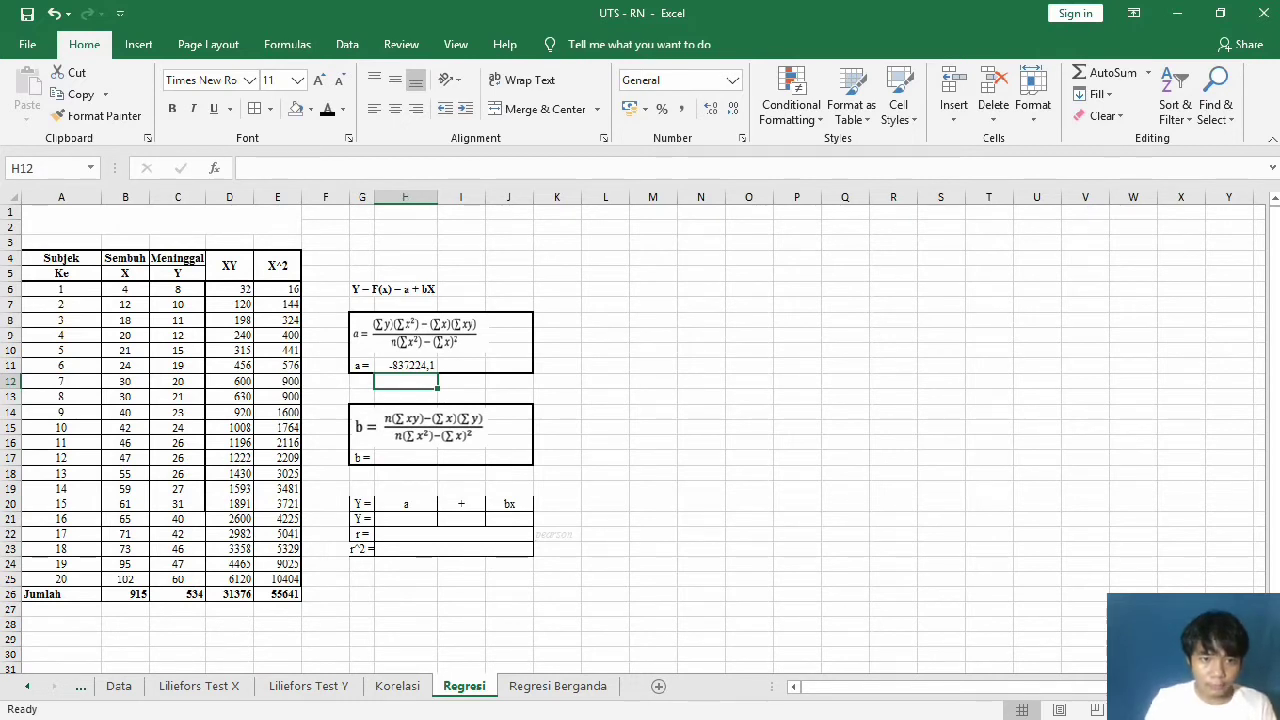
Step: Review the formula for a in H11 against the equation shown above it
left_click(405, 365)
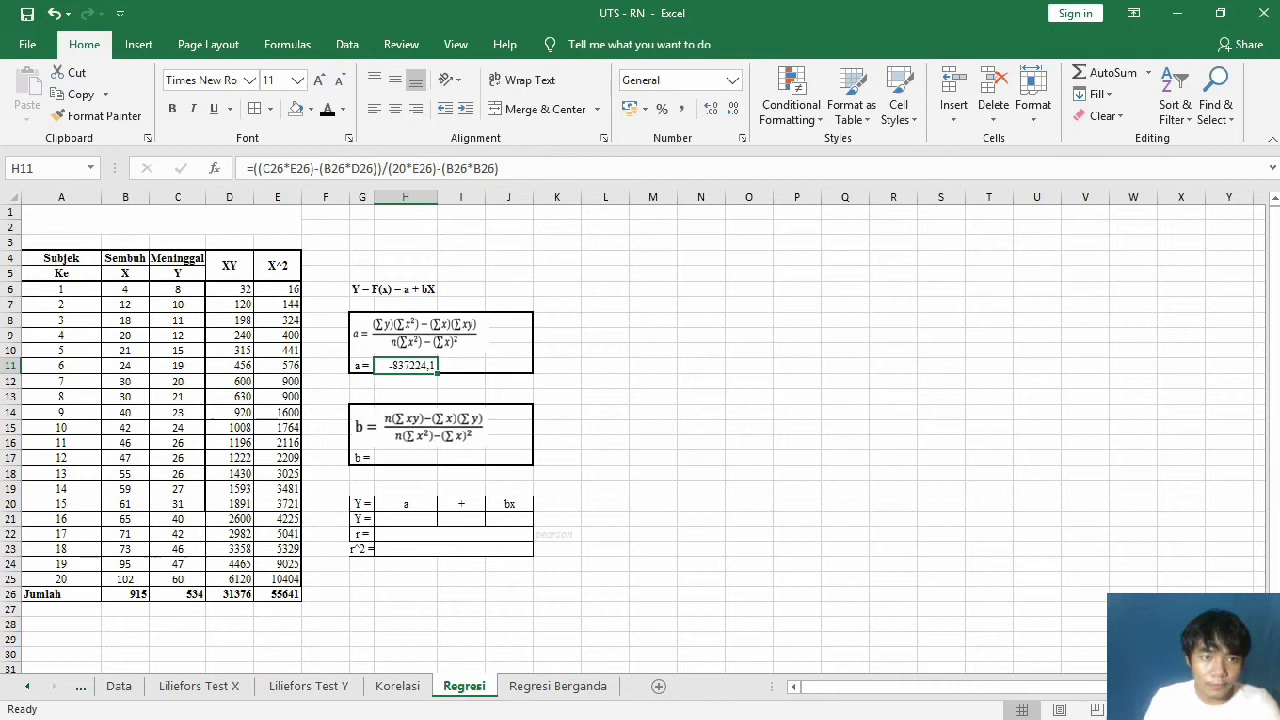
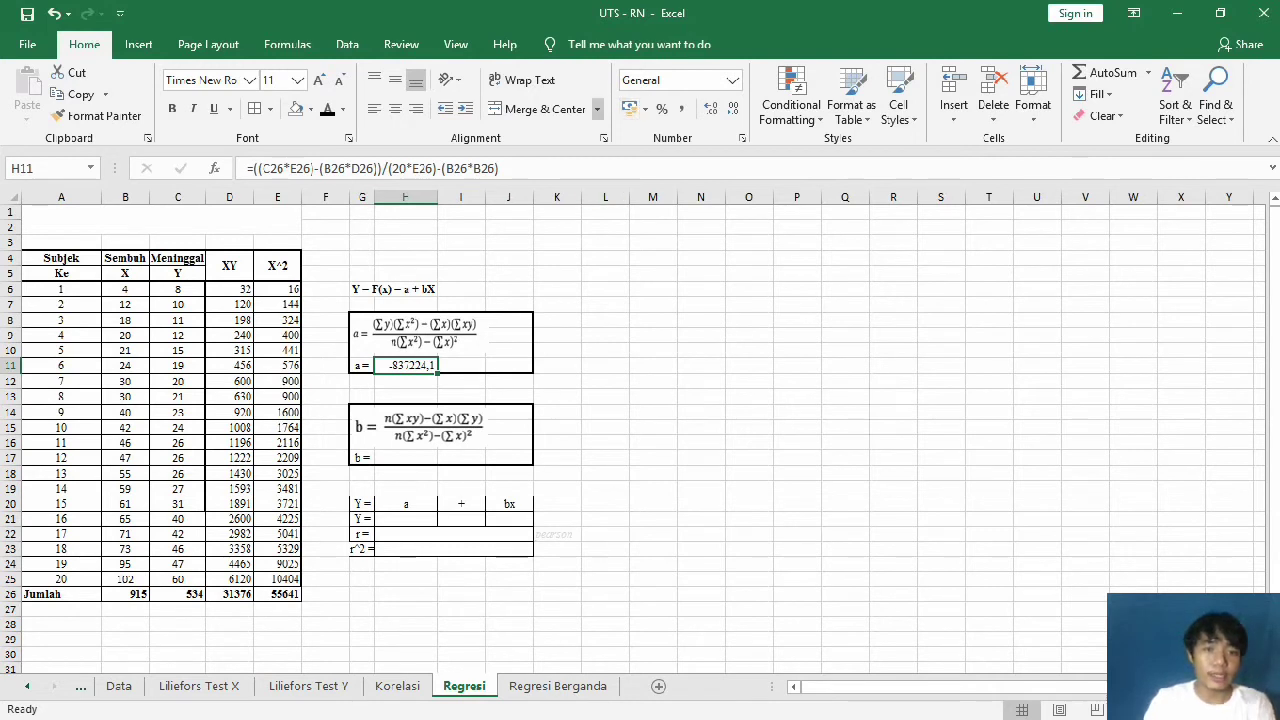
key("F2")
key("Return")
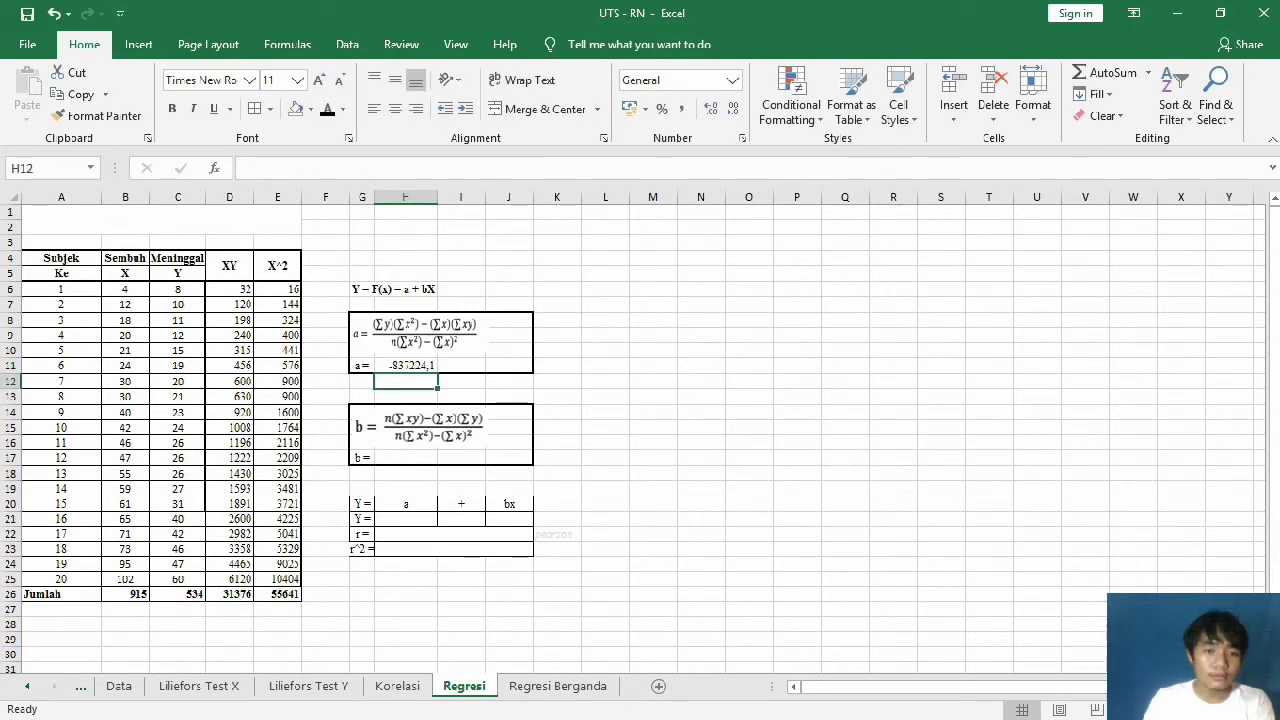
Step: Start the formula for b in H17 with 20 times the XY total in parentheses and a minus sign: =(20*D26)-
left_click(405, 457)
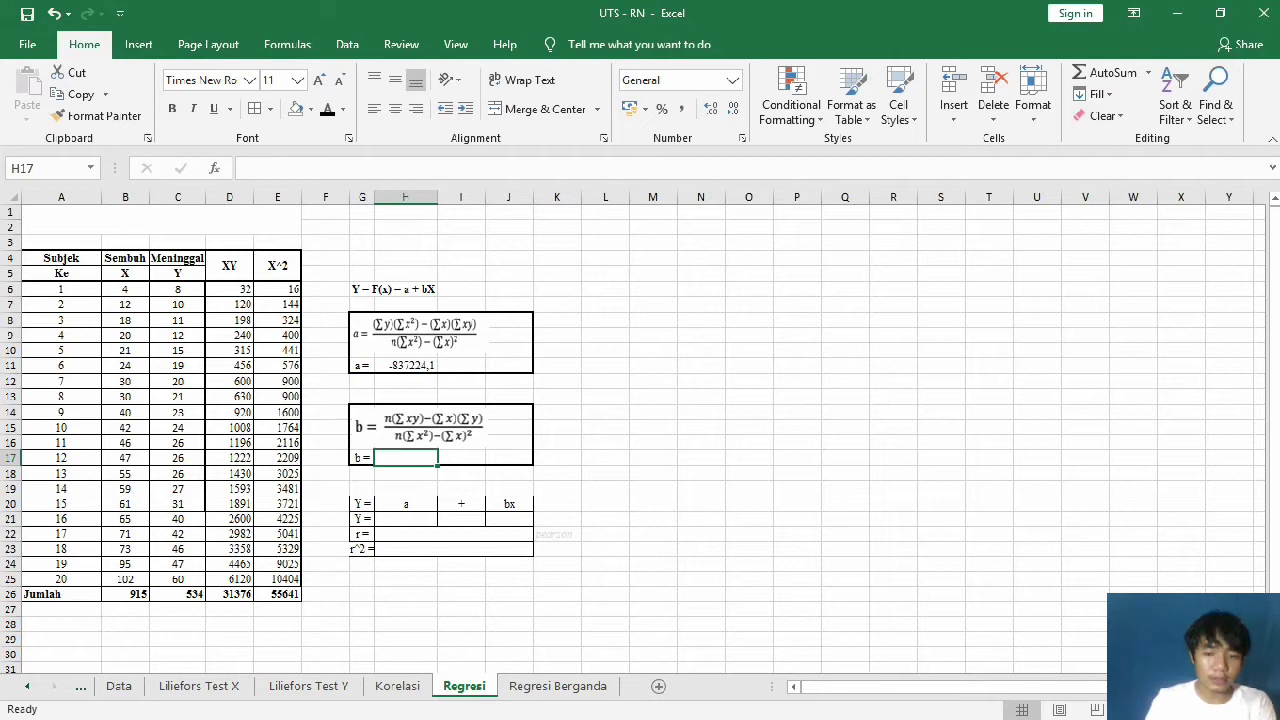
type("=")
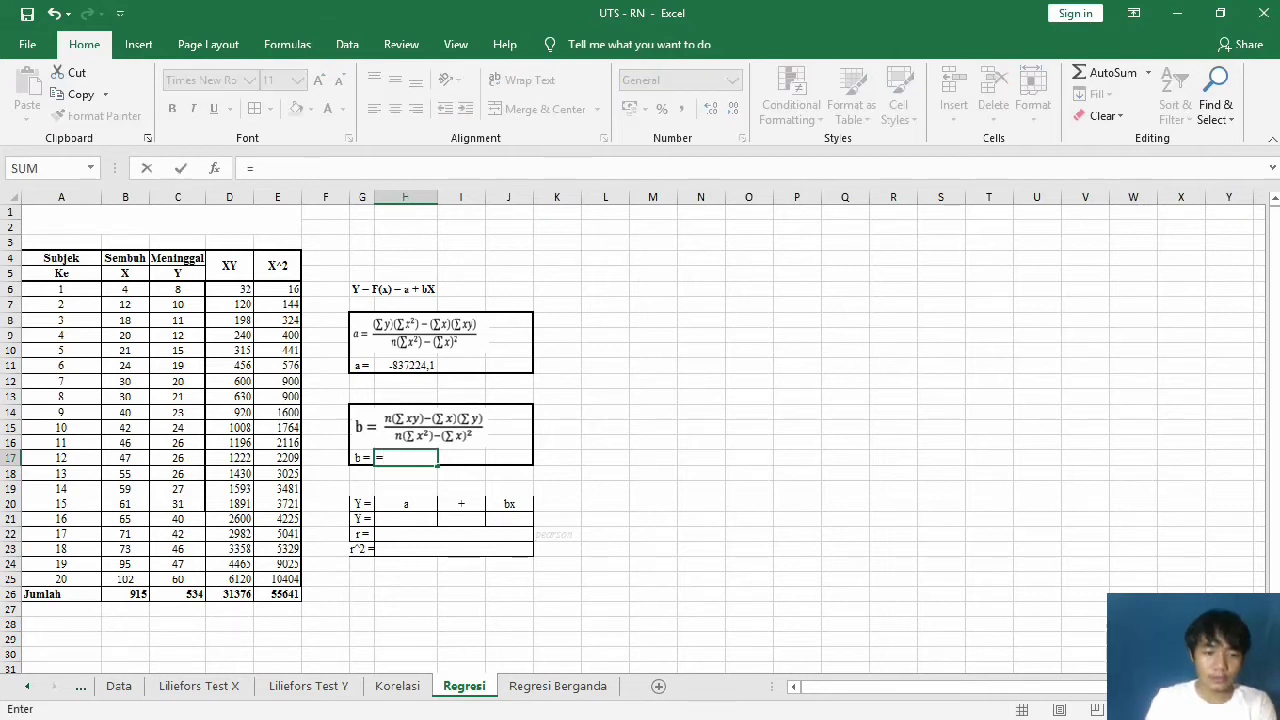
type("20")
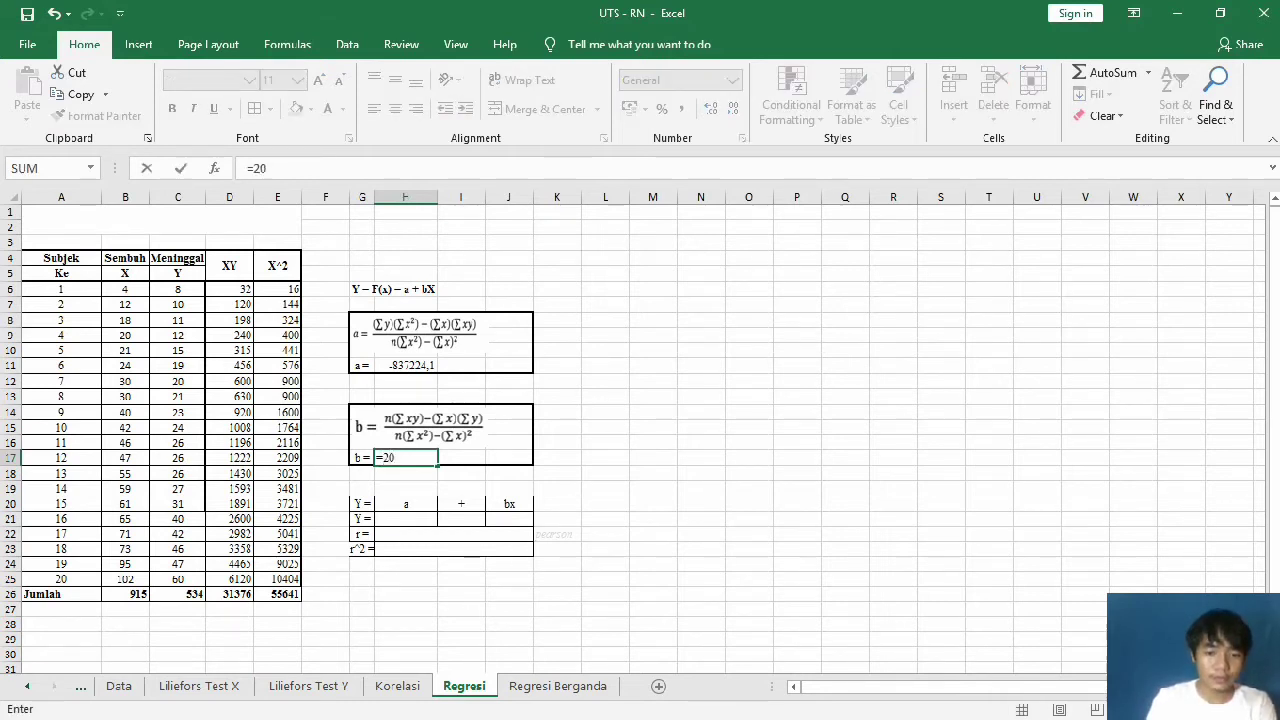
type("*")
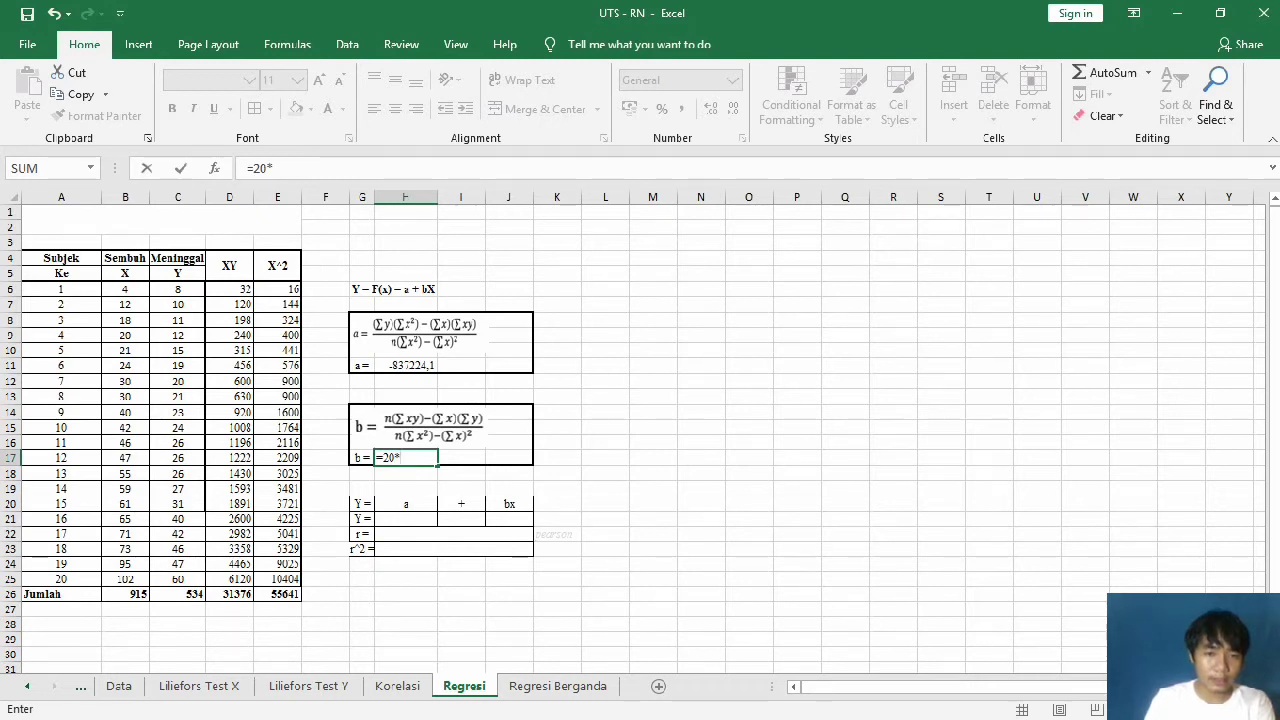
left_click(217, 594)
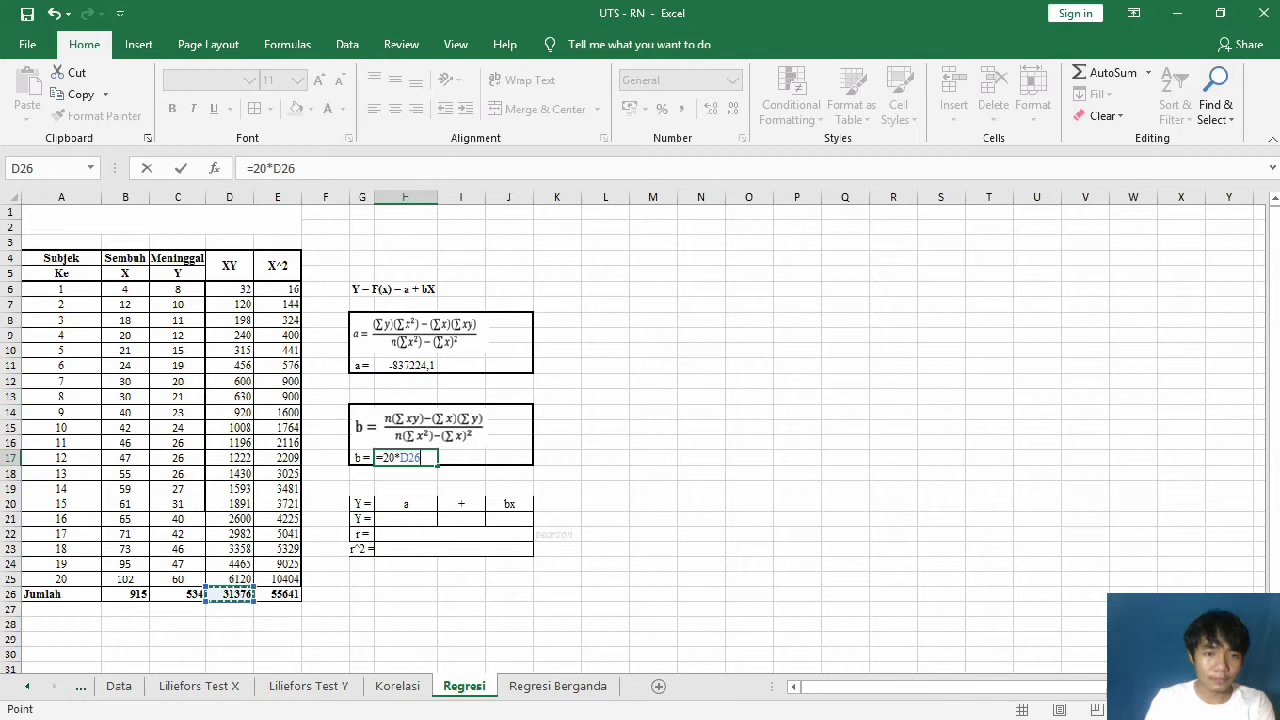
key("Left")
key("Left")
key("Right")
key("Right")
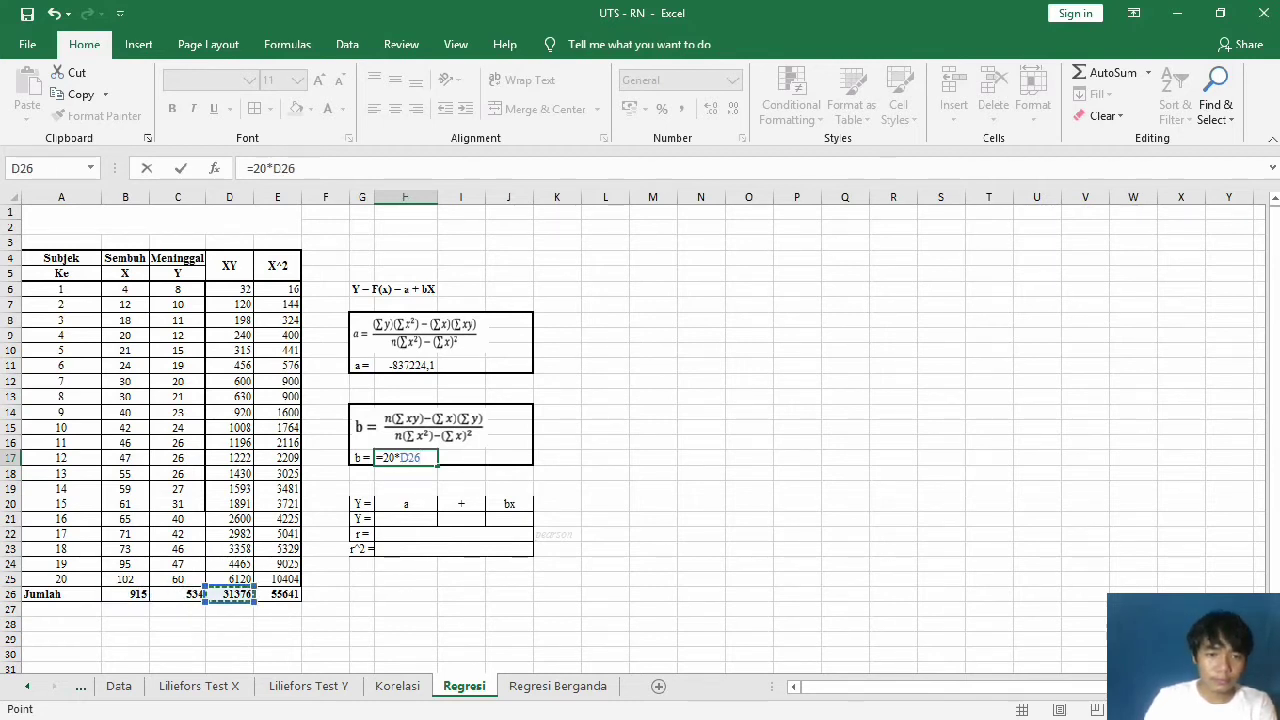
left_click(253, 168)
type("(")
type(")-")
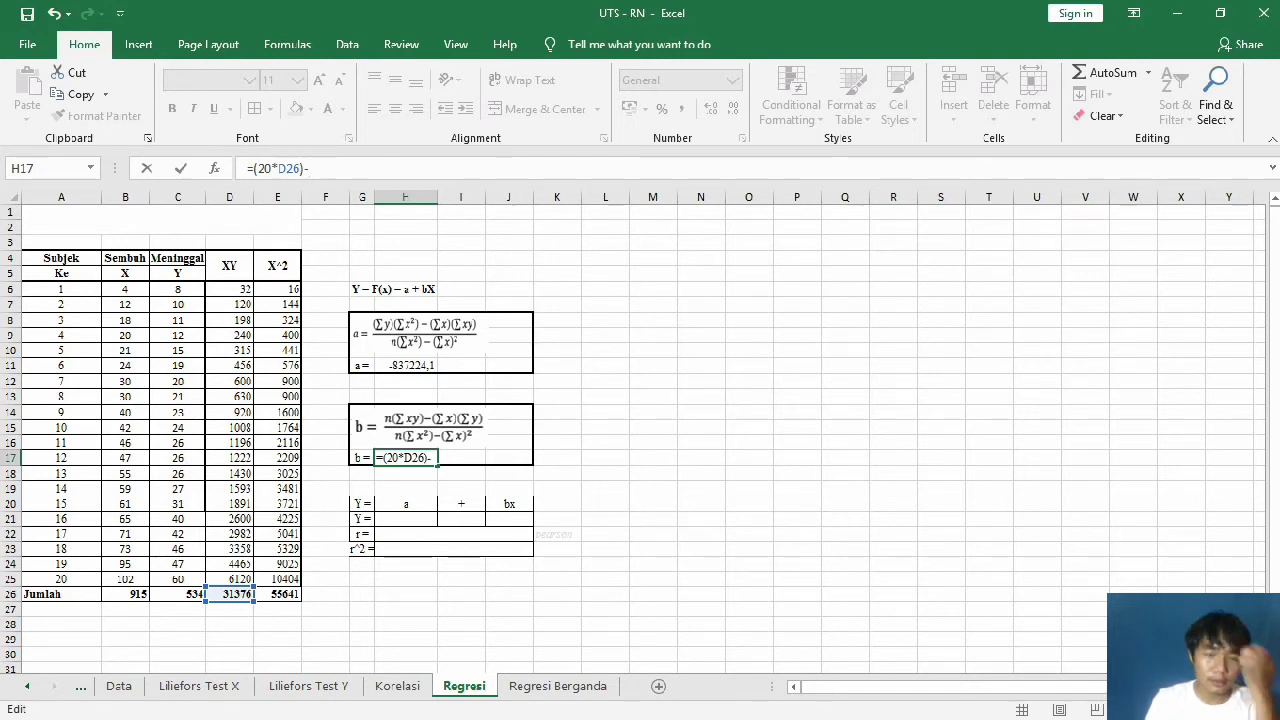
Step: Complete the numerator in H17 by subtracting (B26*C26), enclose it all in parentheses and append a division sign: =((20*D26)-(B26*C26))/
type("(")
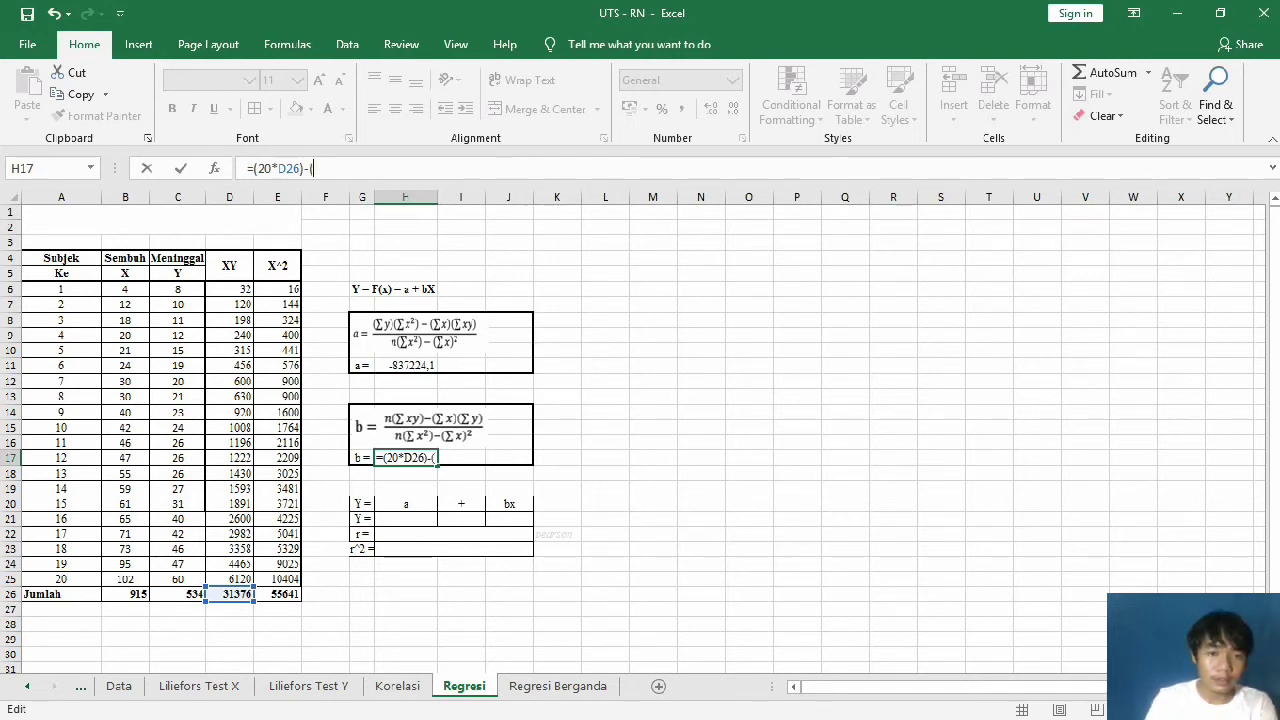
left_click(125, 594)
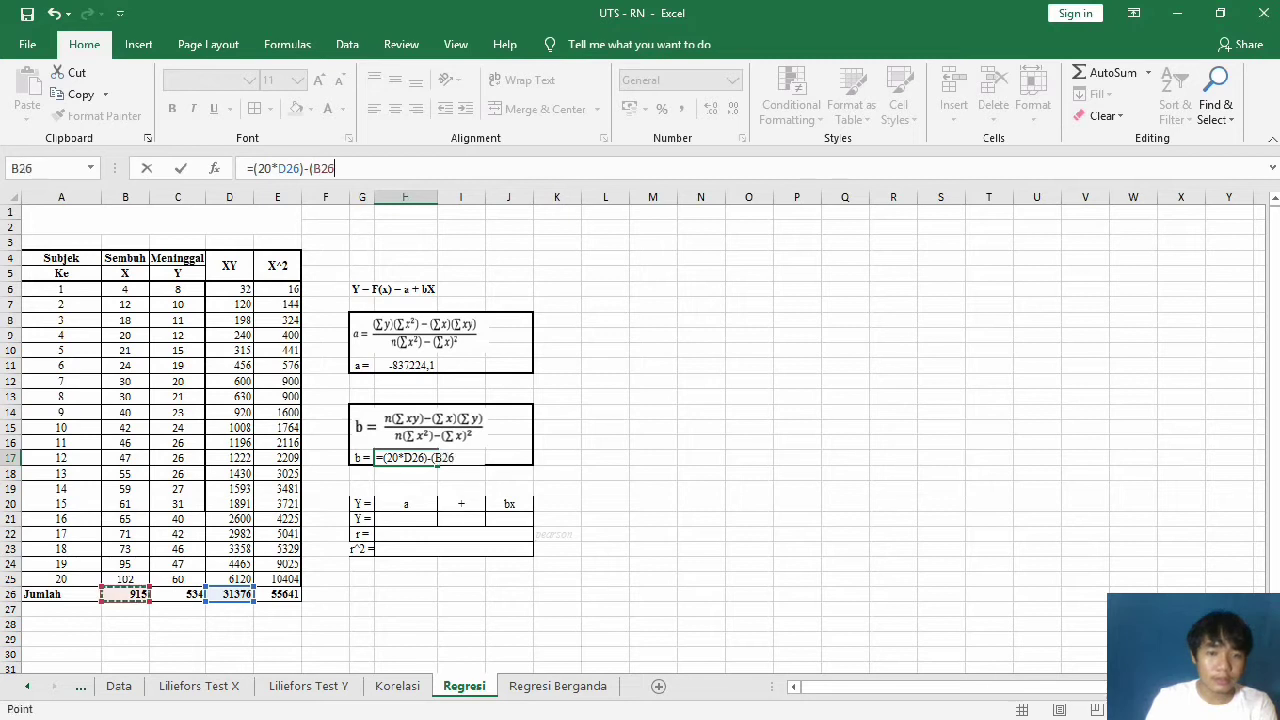
type("*")
left_click(177, 594)
type(")")
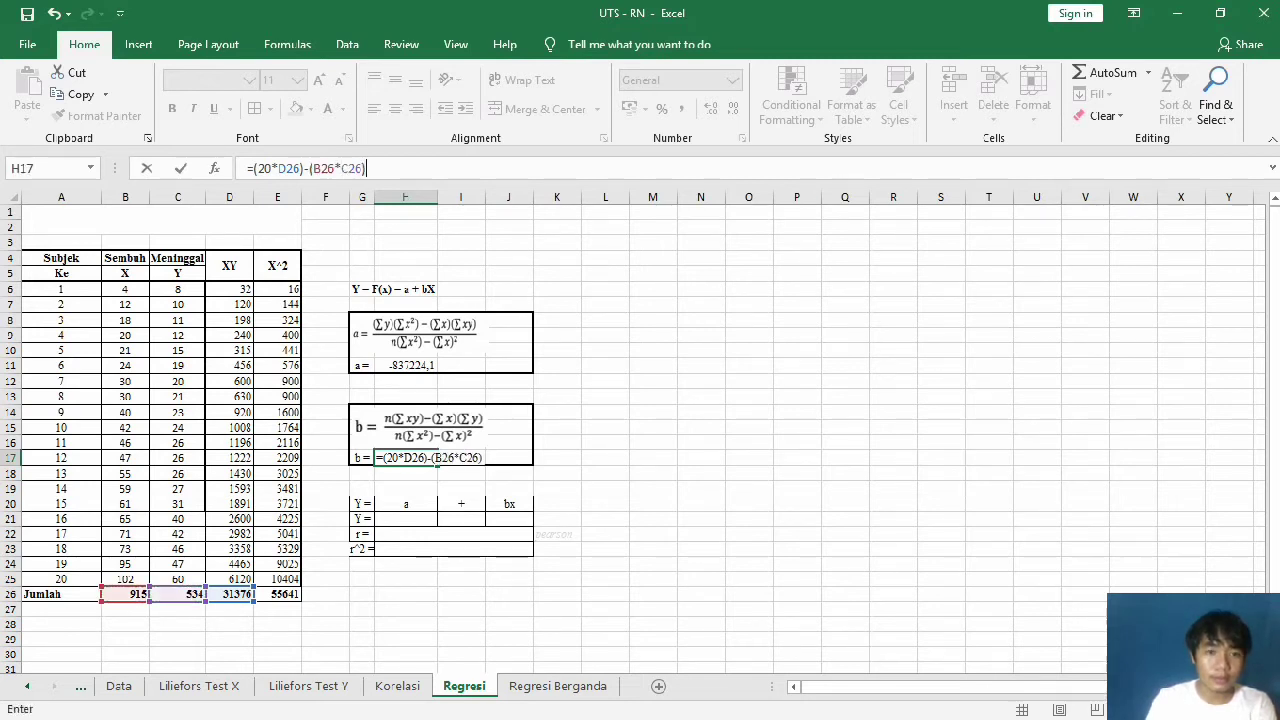
left_click(253, 168)
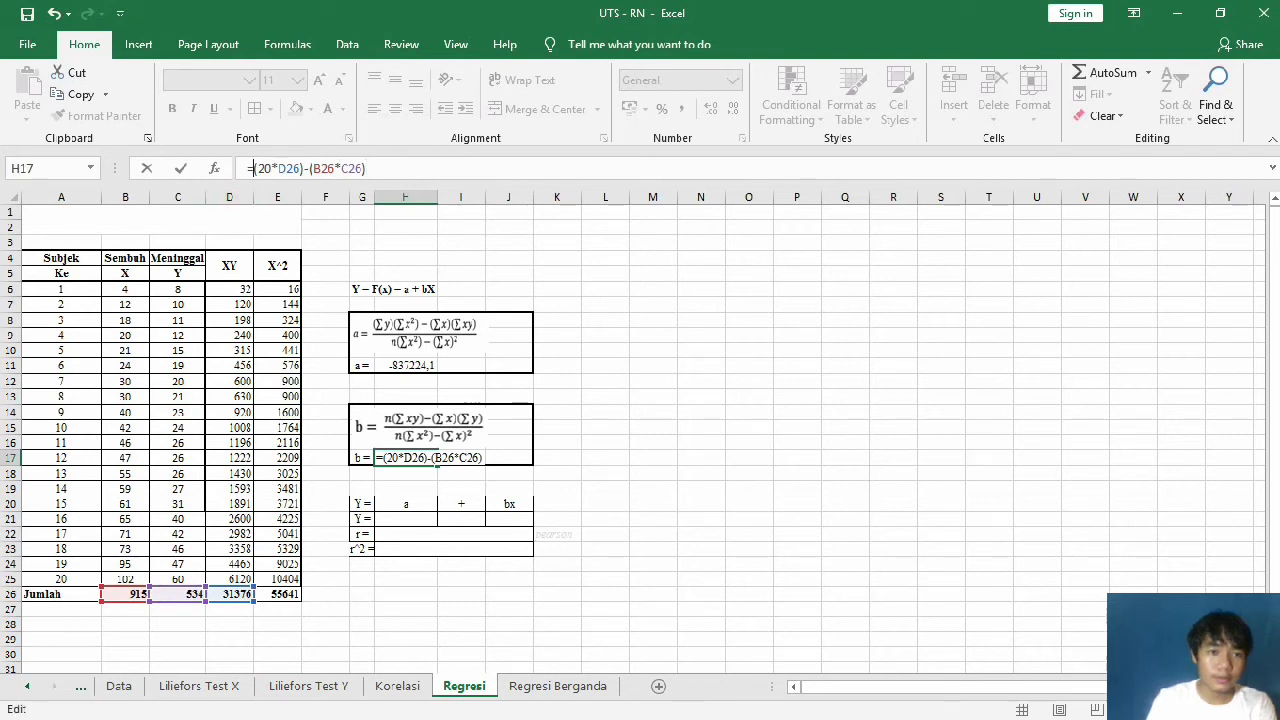
type("(")
type(")")
type("/")
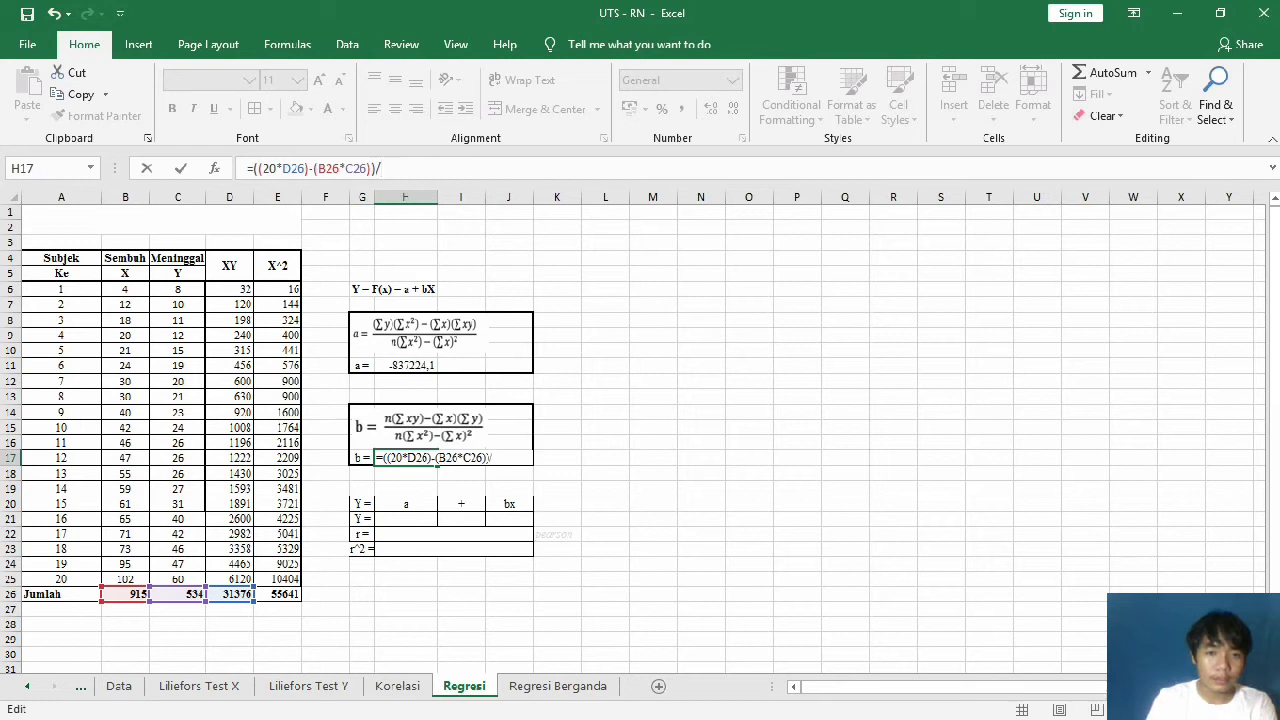
Step: Add the first denominator term (20*E26) to the H17 formula, followed by a minus sign and an opening parenthesis
type("20*")
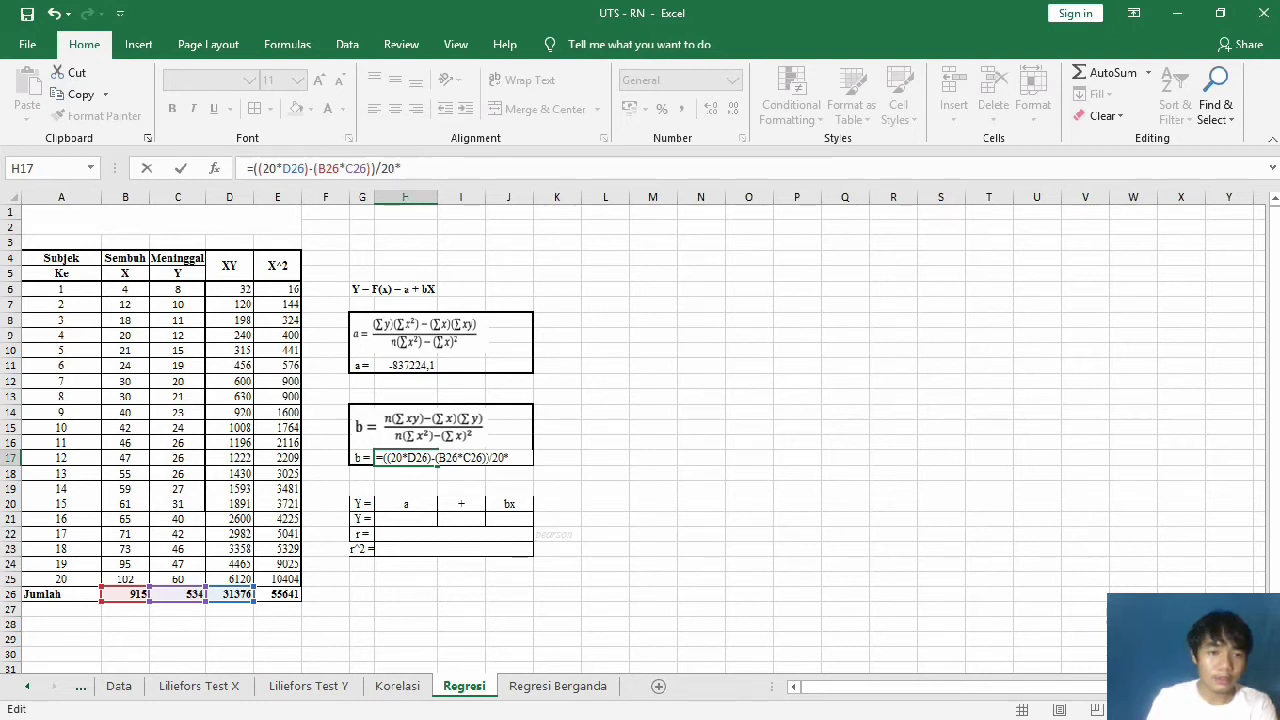
left_click(277, 594)
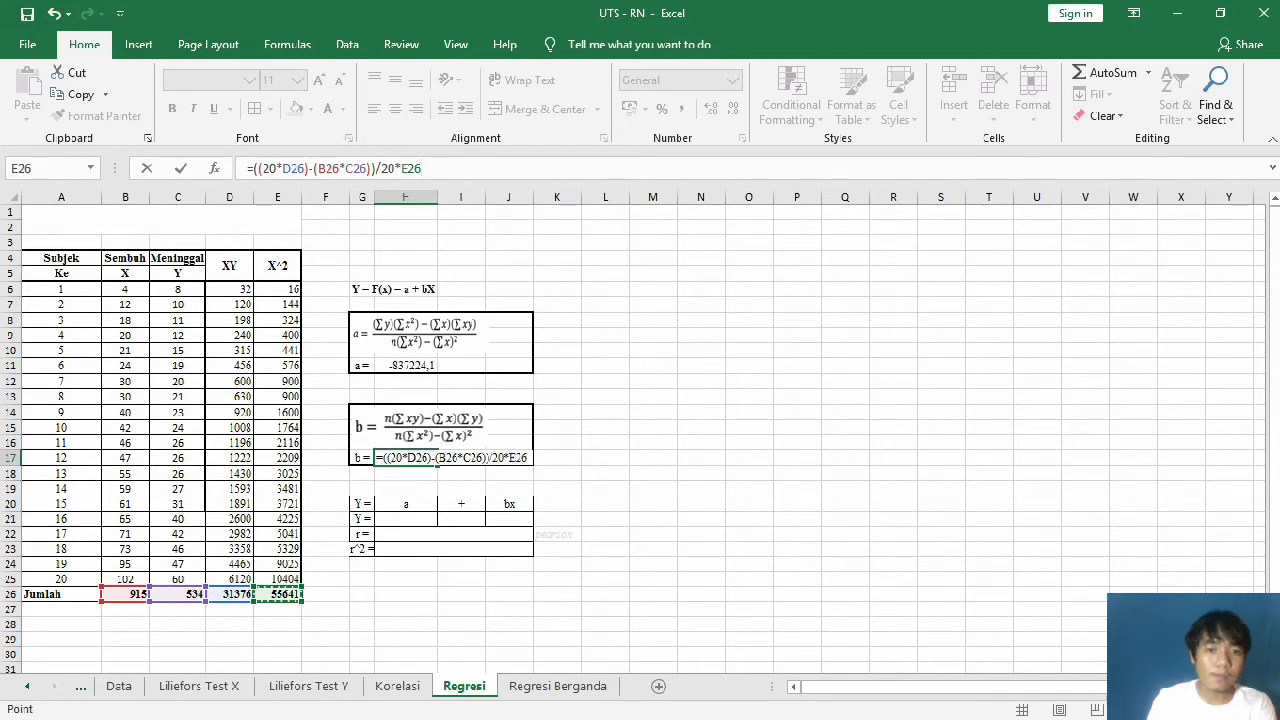
left_click(379, 168)
type("(")
left_click(428, 168)
type(")-(")
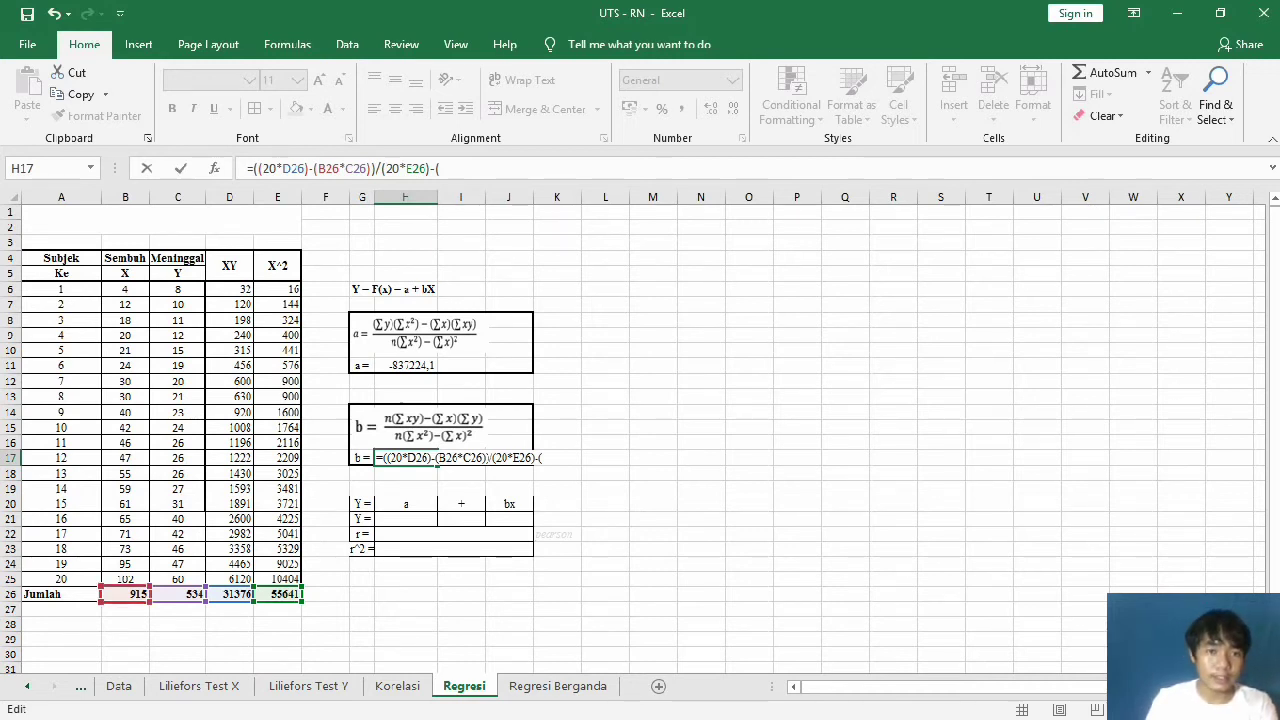
Step: Complete the H17 formula with the squared X total, B26*B26, close the parenthesis and enter it
left_click(125, 594)
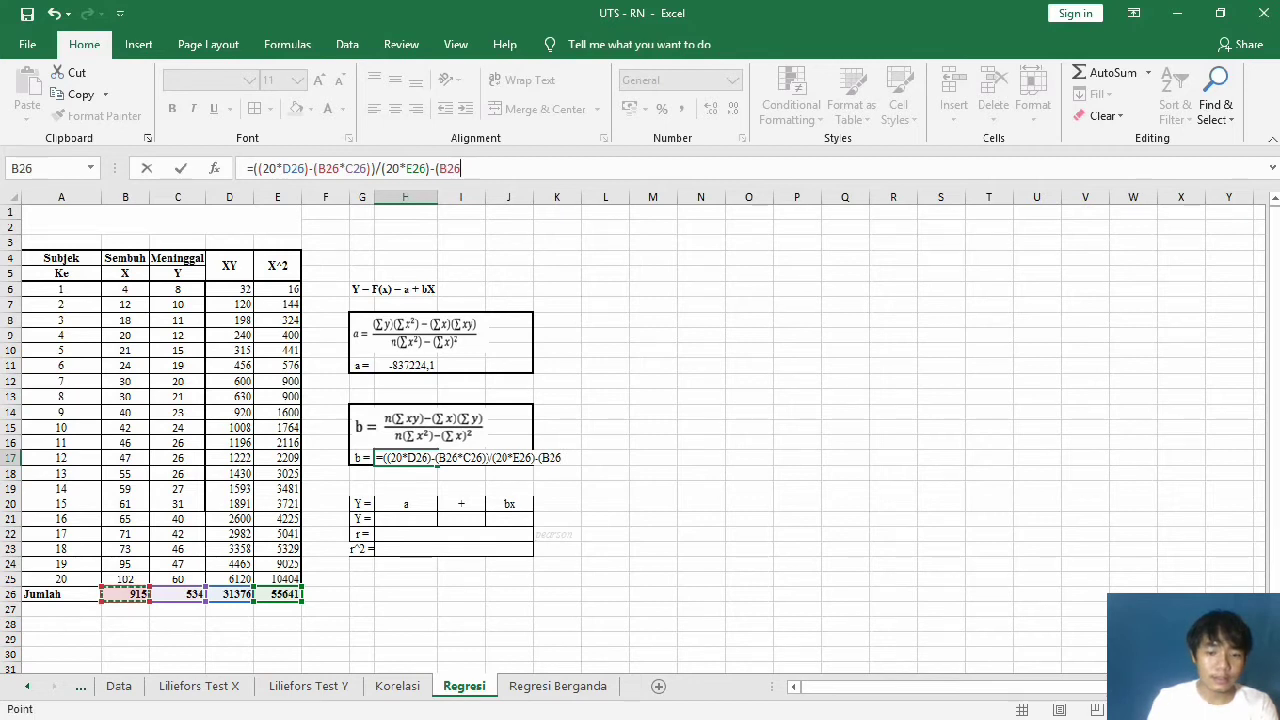
type("*")
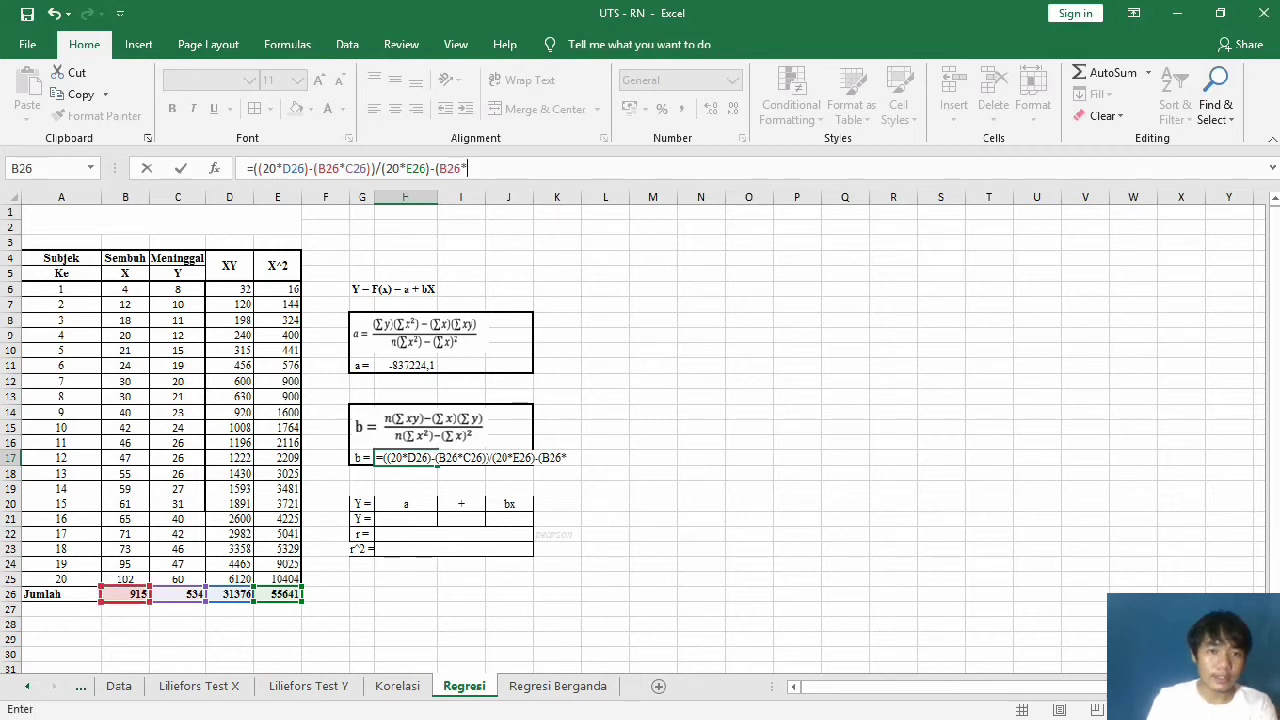
left_click(105, 594)
type(")")
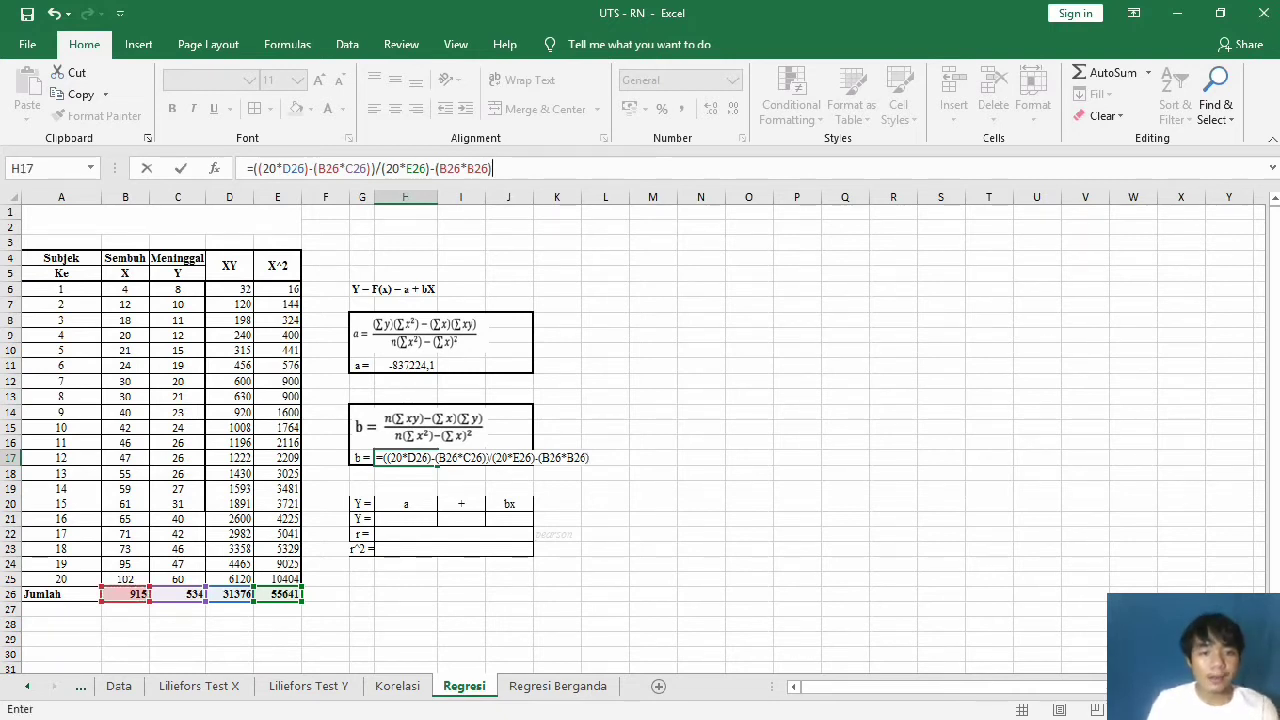
key("Return")
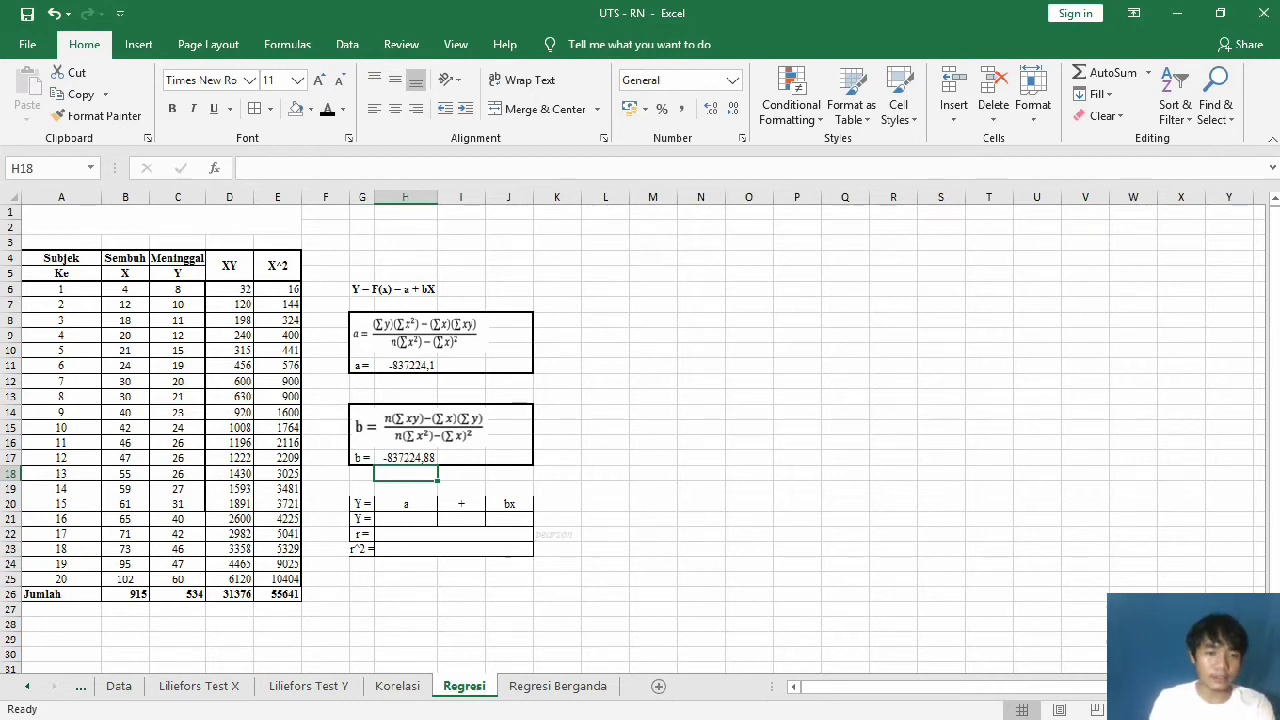
Step: Fill the a term of the regression equation in H21 with a reference to the a result, =H11
left_click(405, 504)
left_click(405, 519)
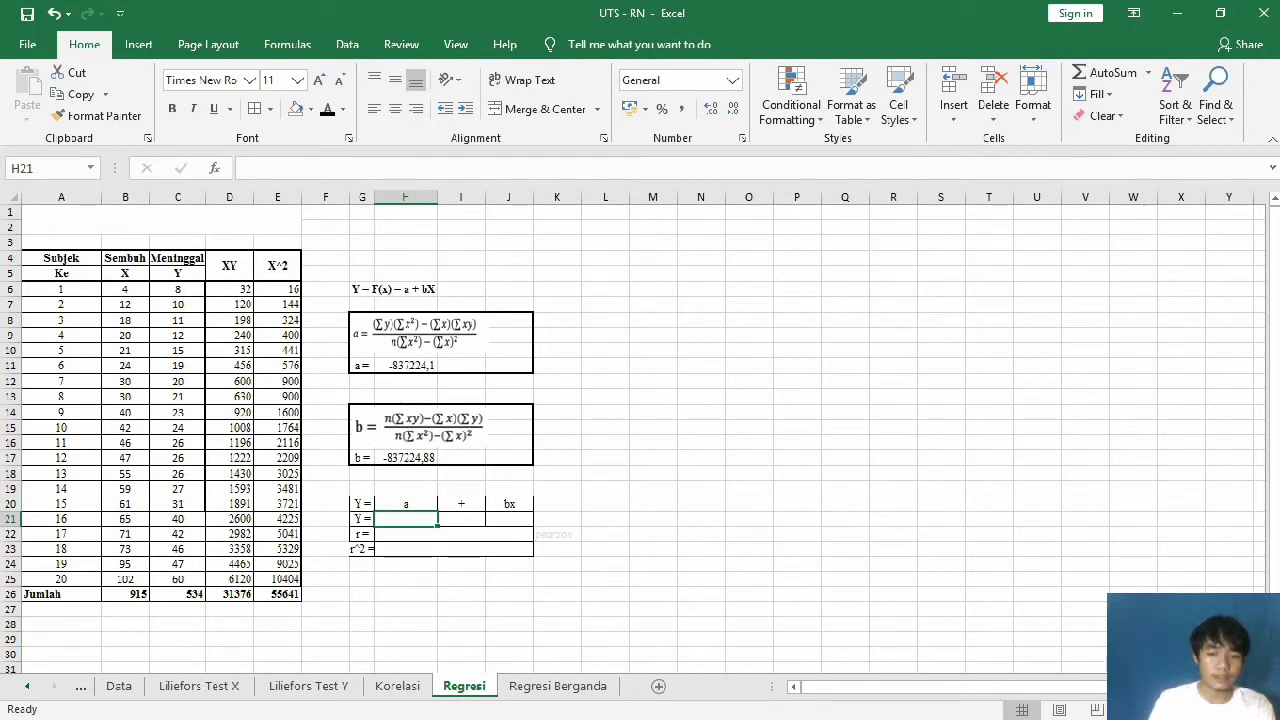
type("=")
left_click(405, 365)
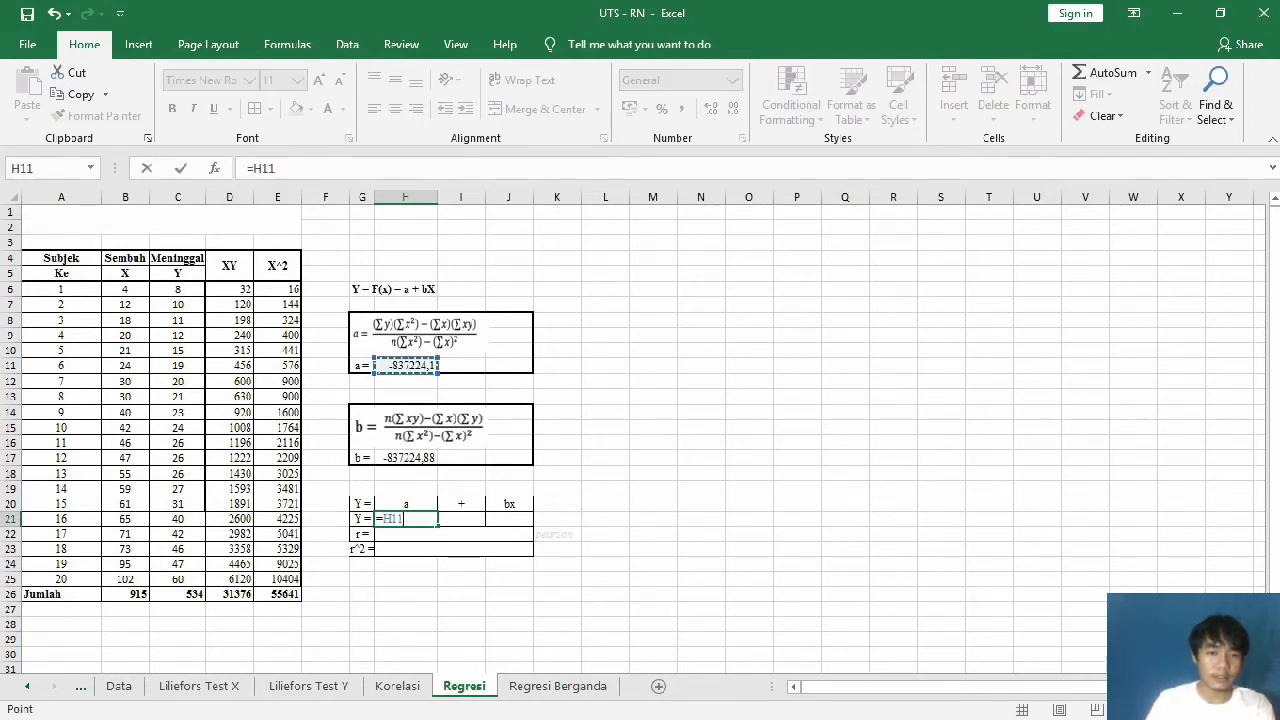
key("Return")
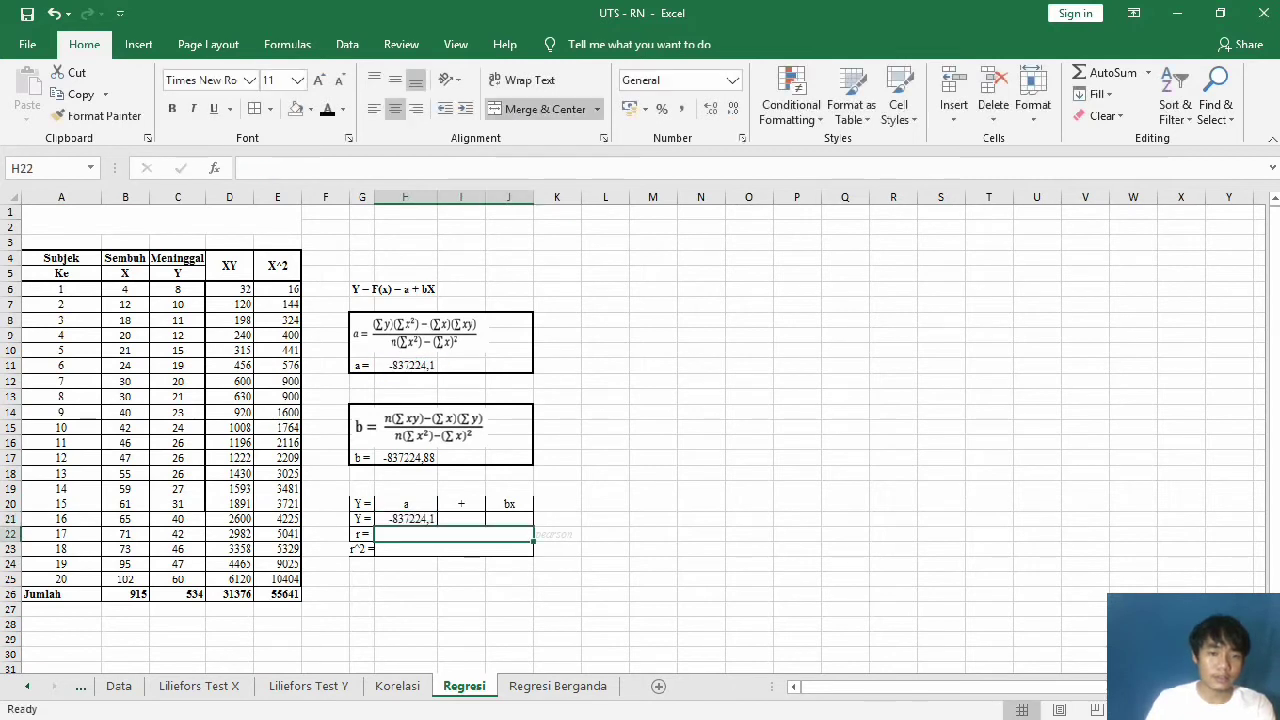
Step: Enter a plain plus sign in I21, between the a and bx terms of the regression equation
left_click(461, 518)
type("=")
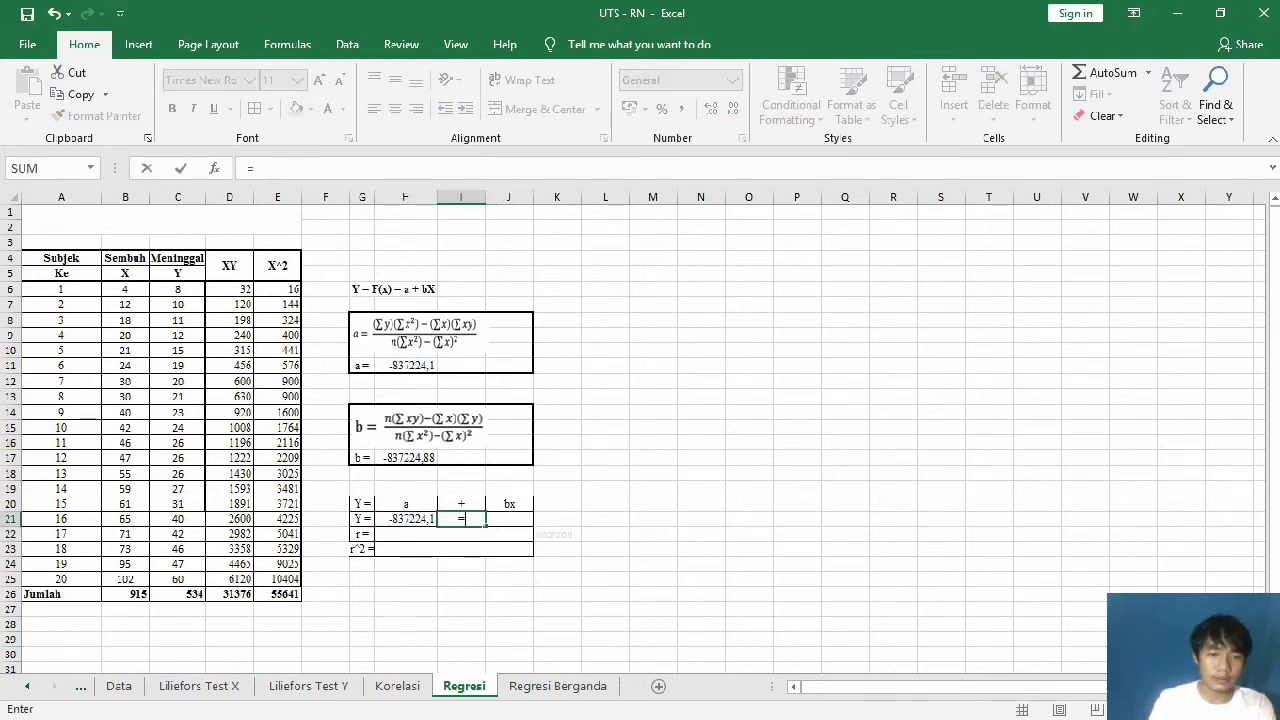
key("Escape")
type("_")
key("BackSpace")
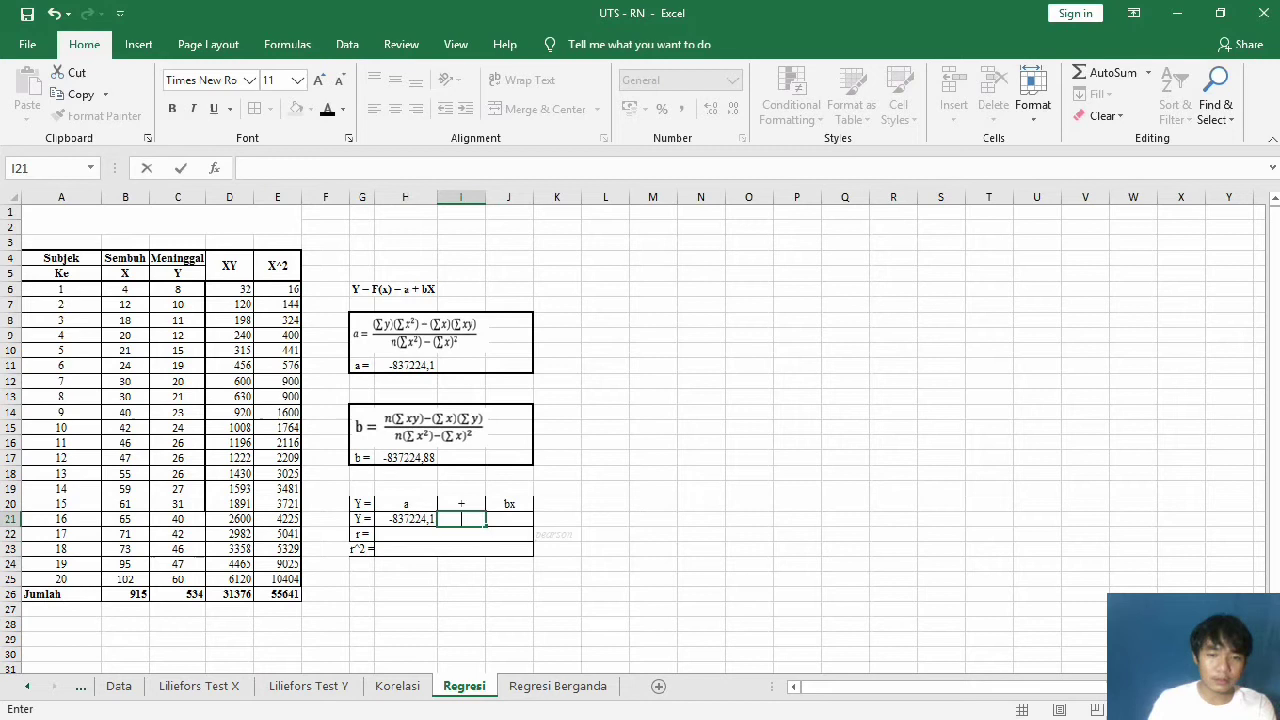
type("+")
left_click(509, 519)
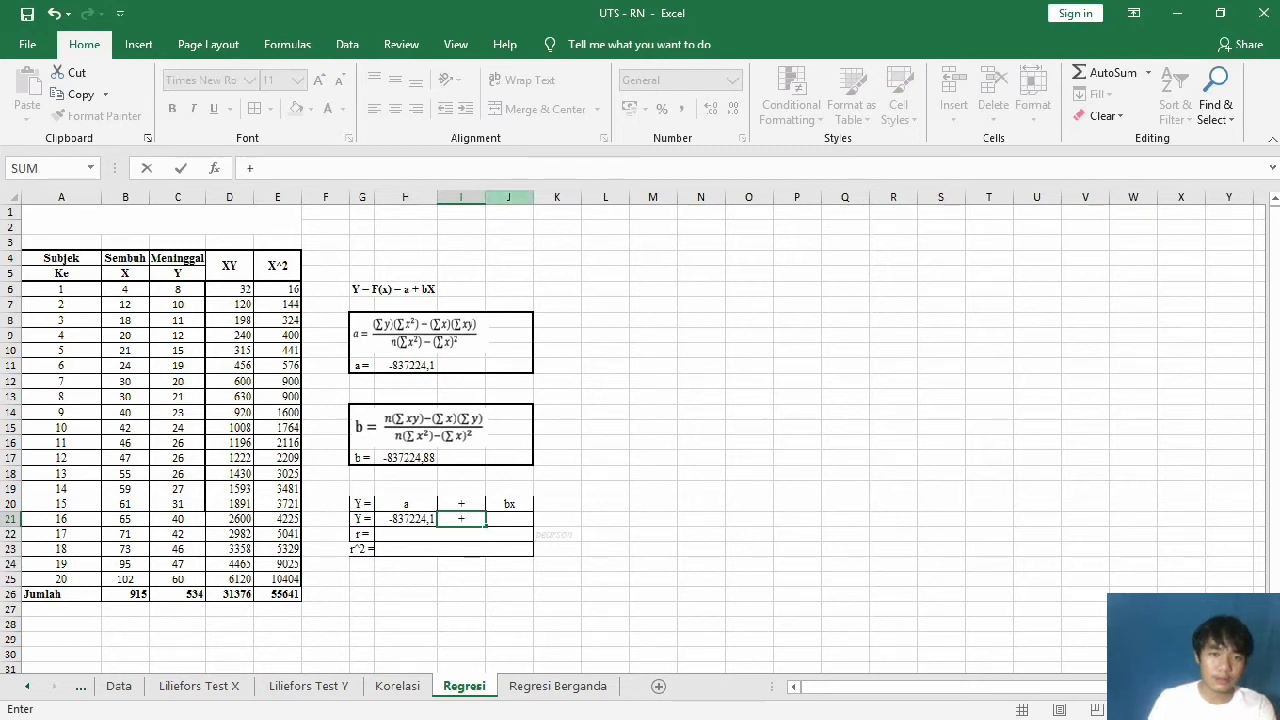
left_click_drag(362, 197, 509, 197)
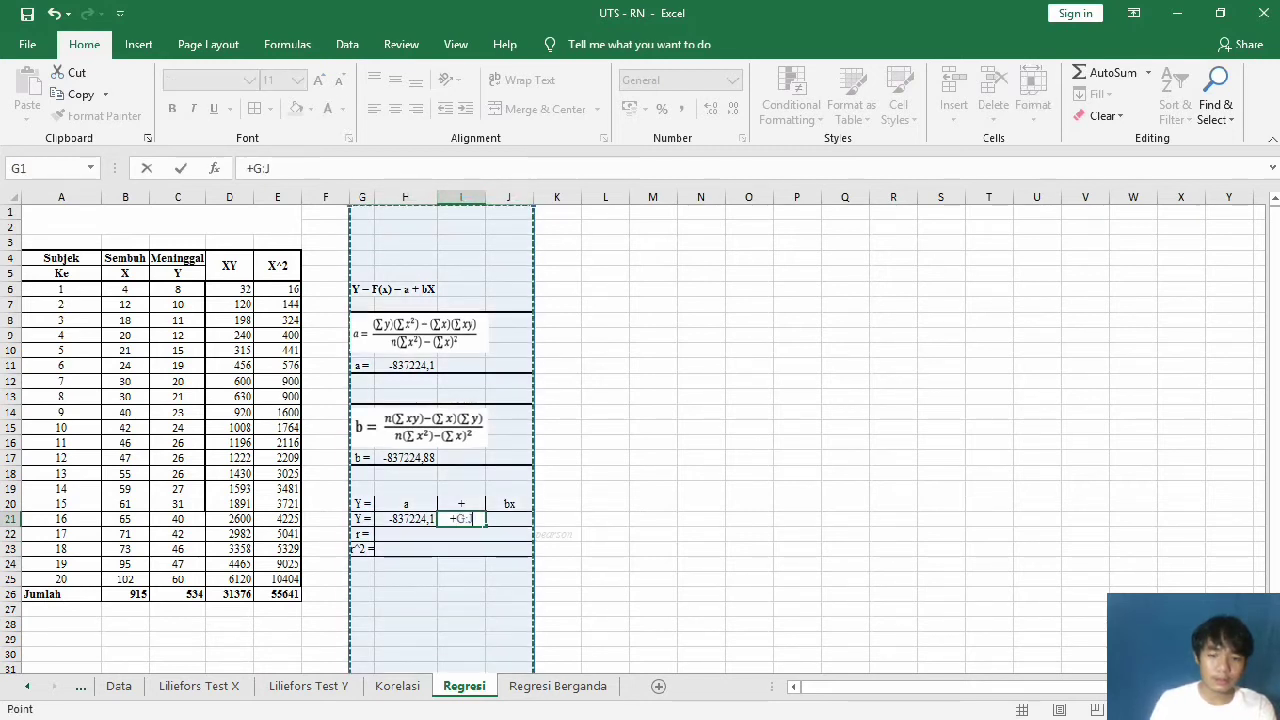
key("BackSpace")
key("BackSpace")
key("BackSpace")
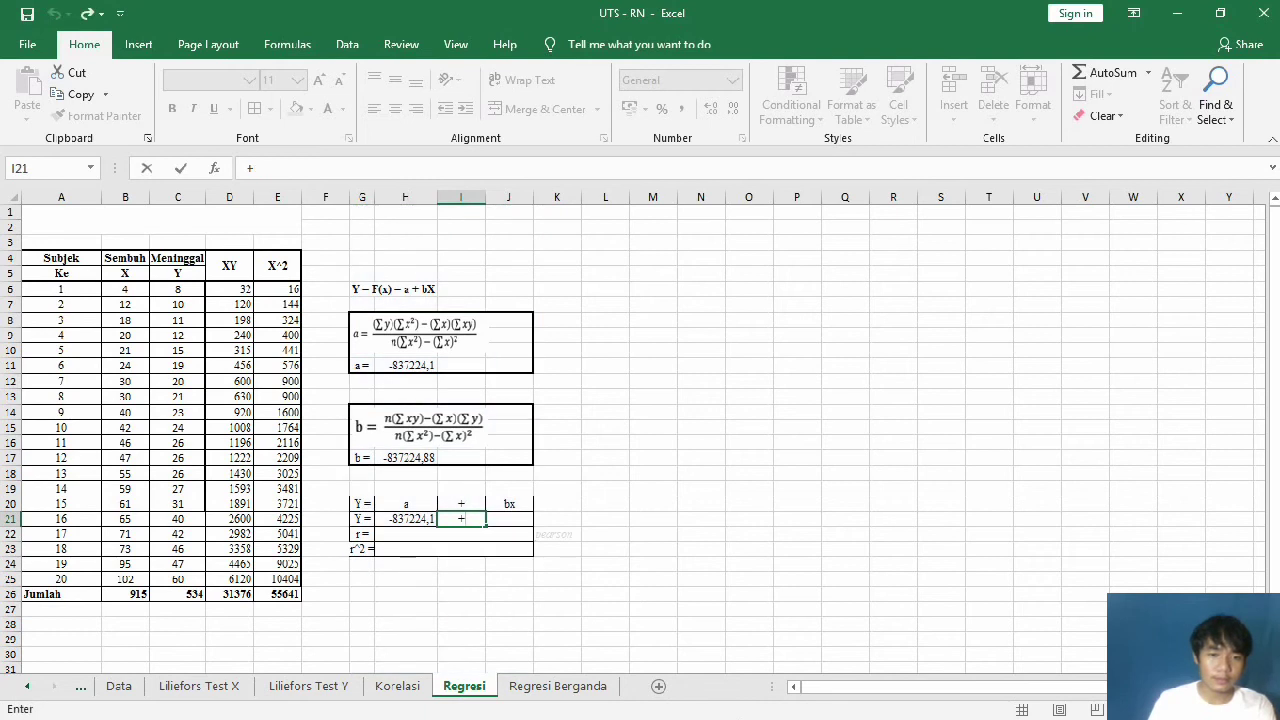
key("Return")
Step: Fill the bx term of the regression equation in J21 with a reference to the b result, =H17
left_click(508, 518)
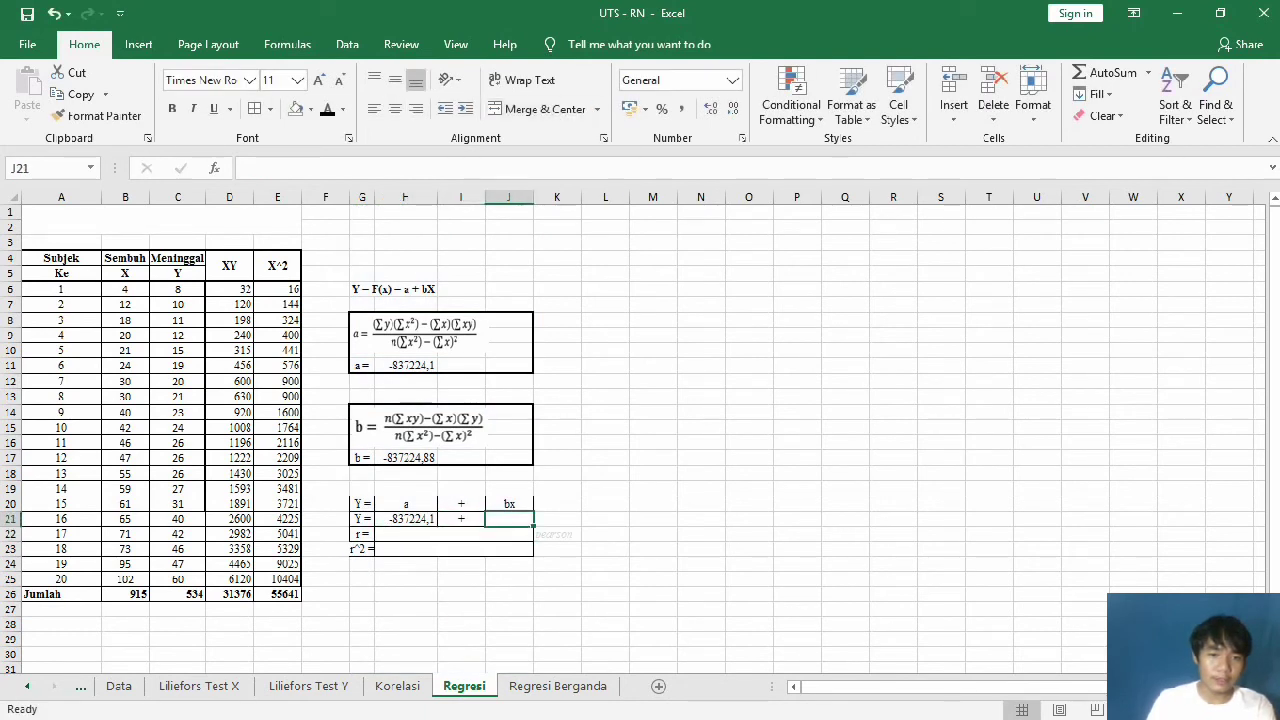
type("=")
left_click(418, 436)
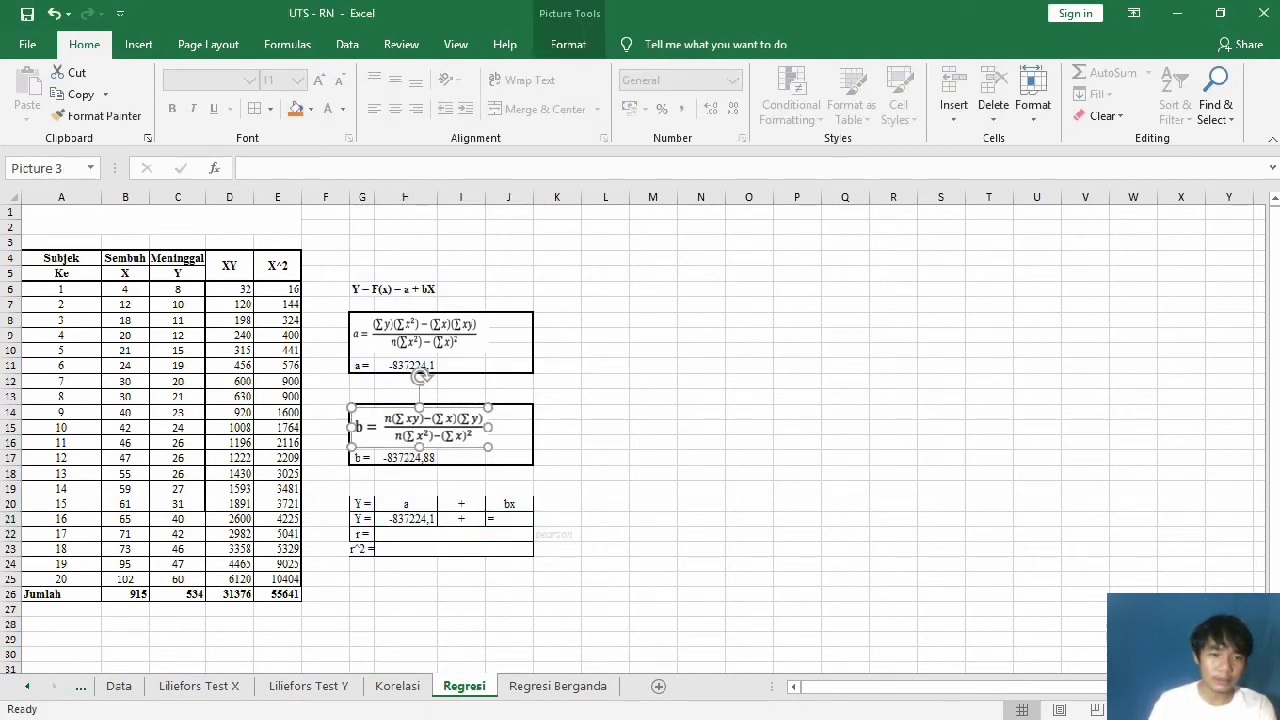
left_click(405, 457)
left_click(405, 473)
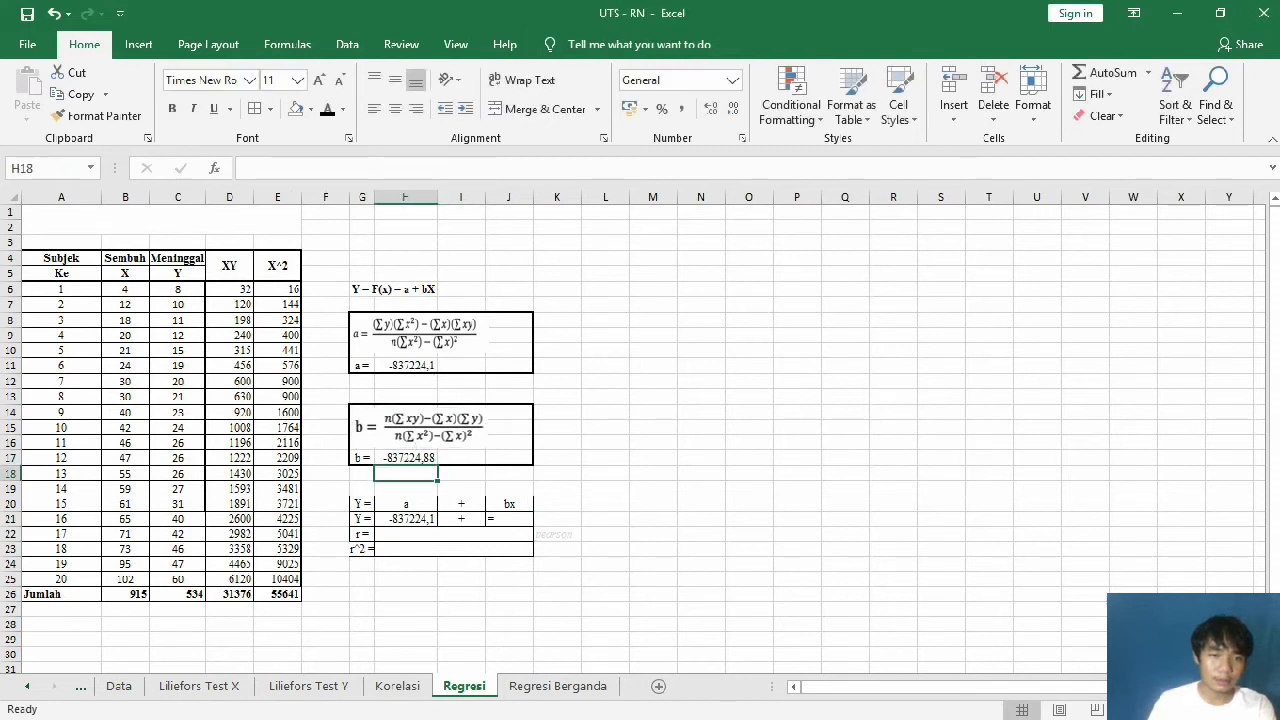
left_click(405, 457)
left_click(454, 533)
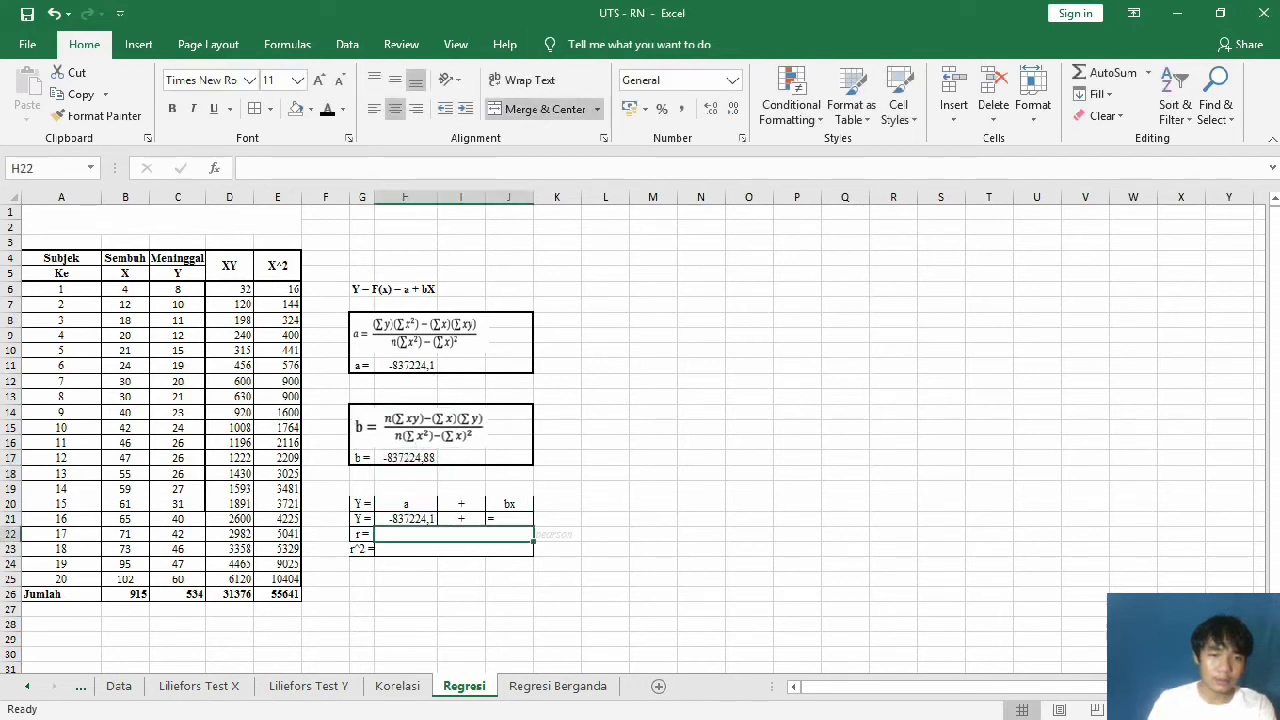
left_click(508, 518)
double_click(508, 518)
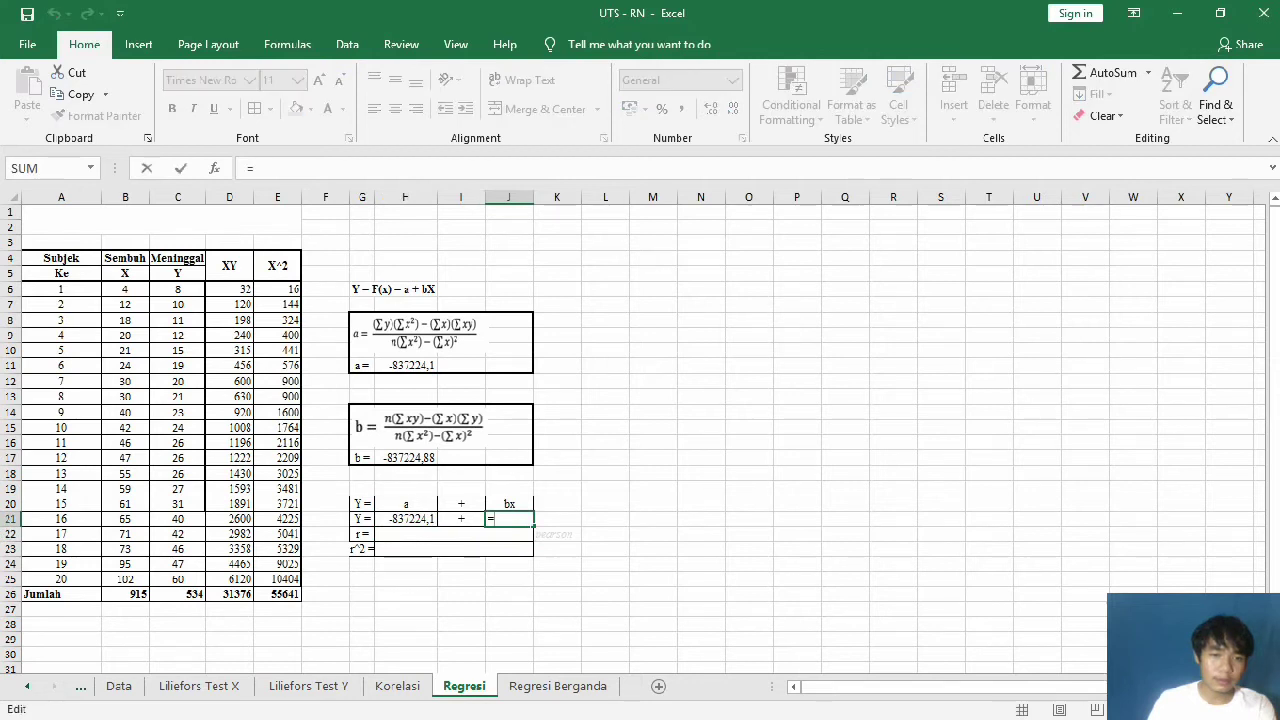
left_click(405, 457)
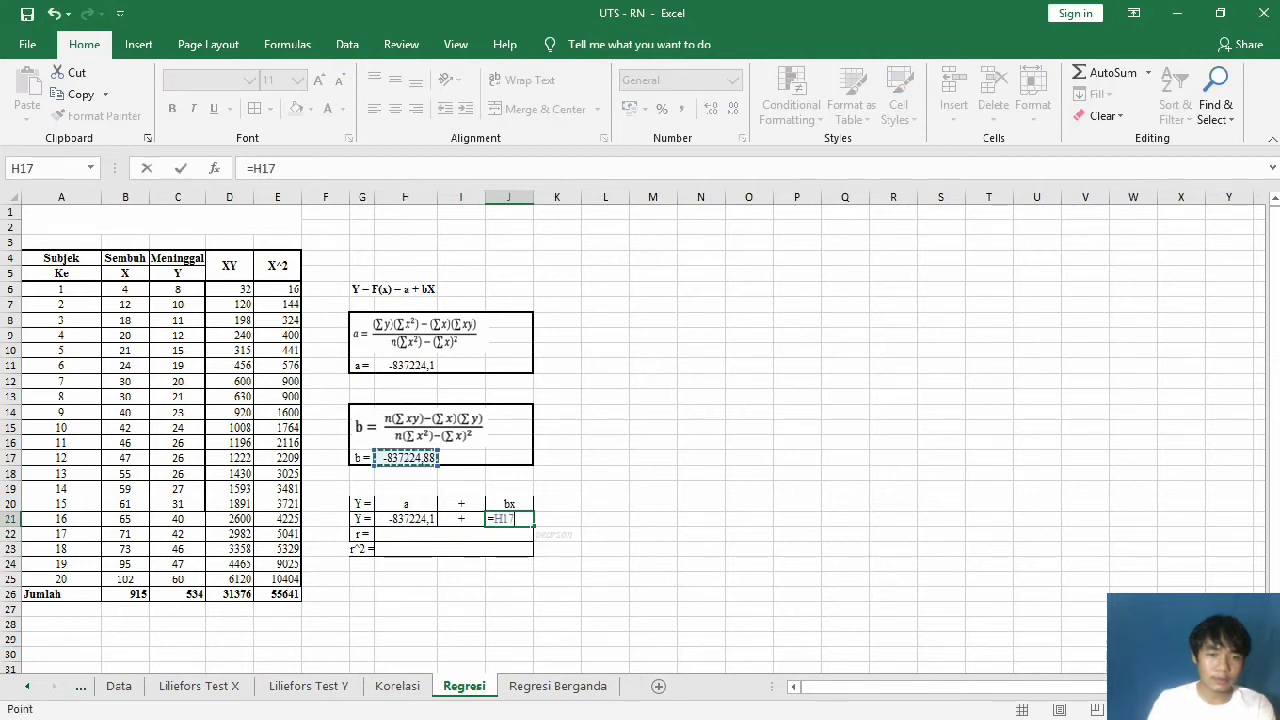
key("Return")
Step: Accept the bx reference in J21 and enter the letter x beside it in K21
left_click(557, 518)
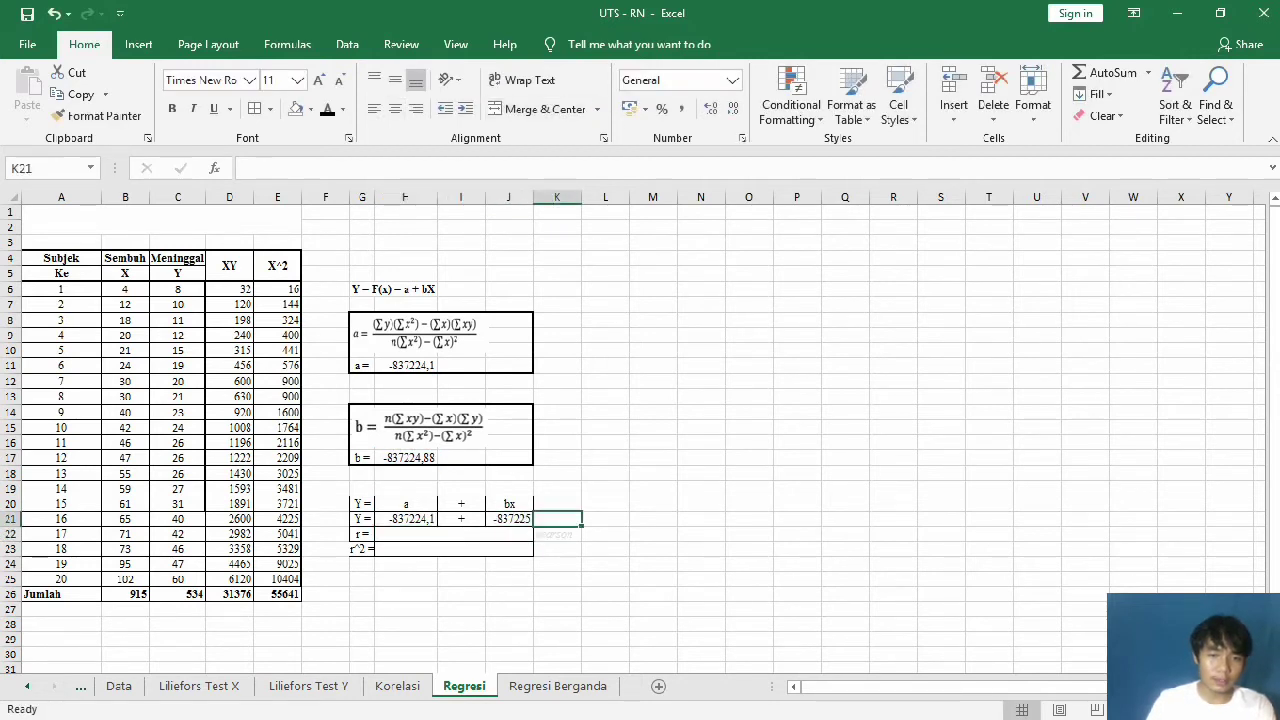
type("x")
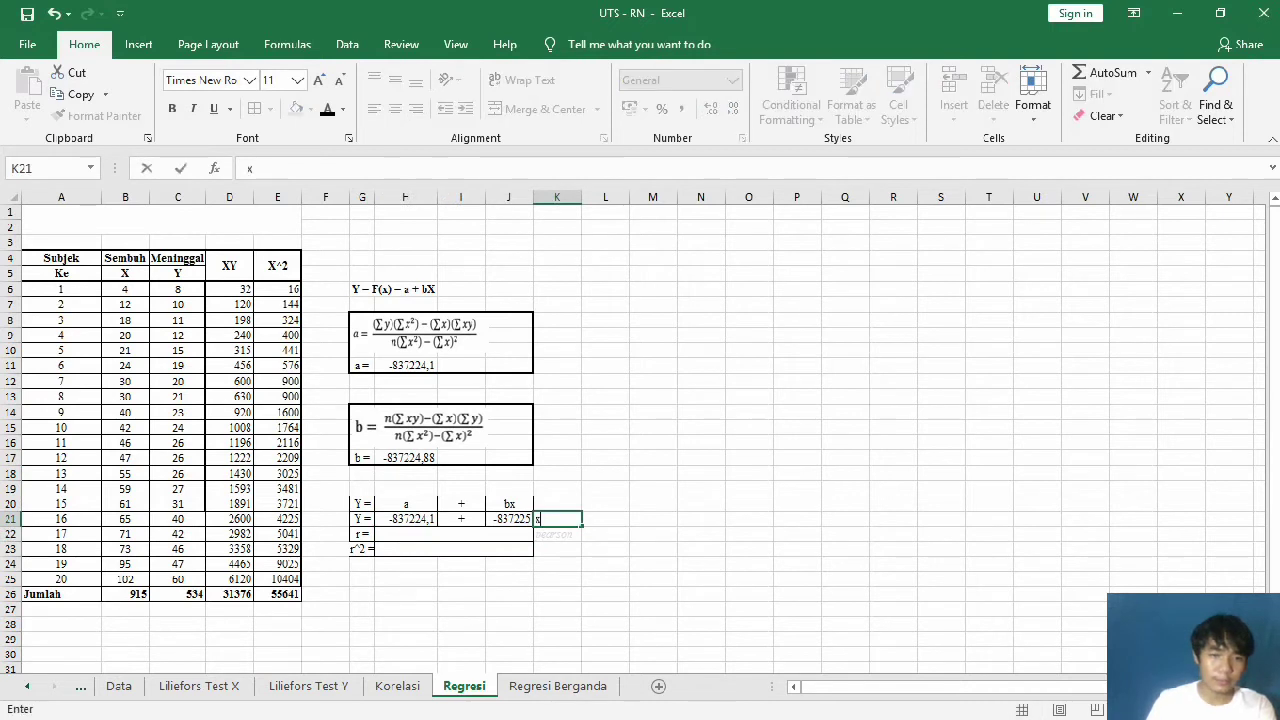
Step: Calculate r in H22 with the PEARSON function over the X values B6:B25 and the Y values C6:C25
left_click(454, 533)
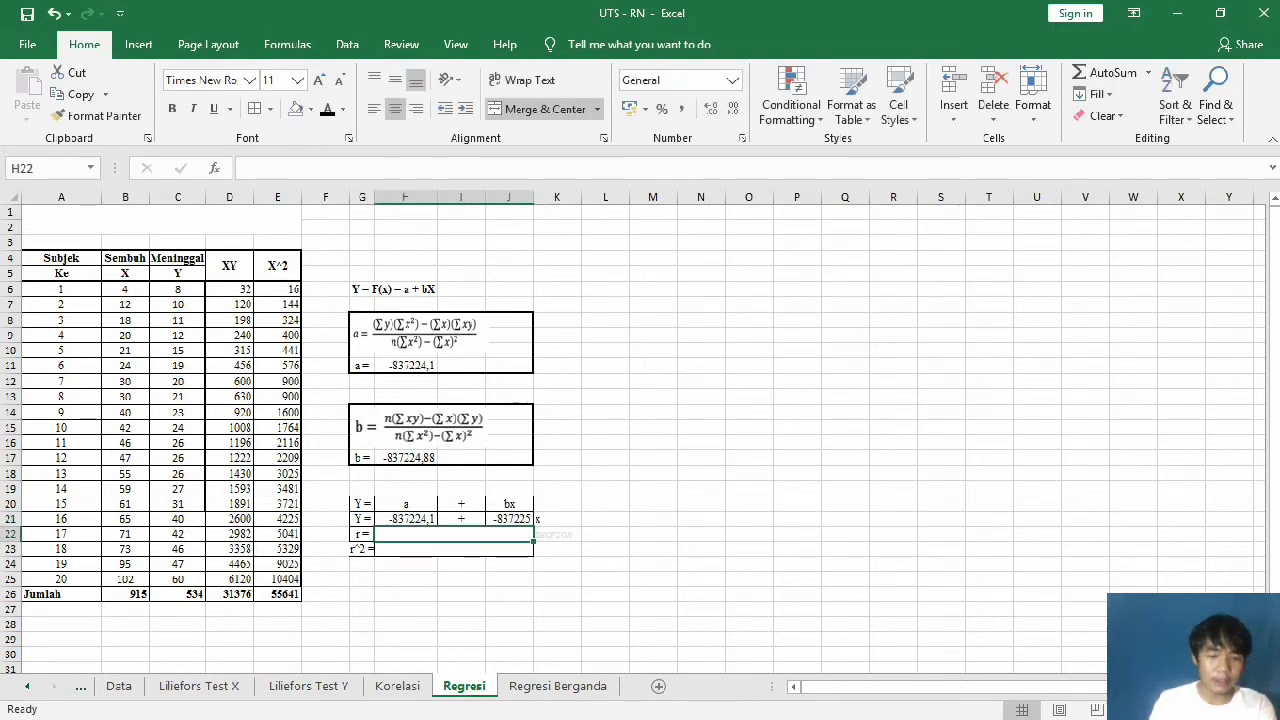
type("=pear")
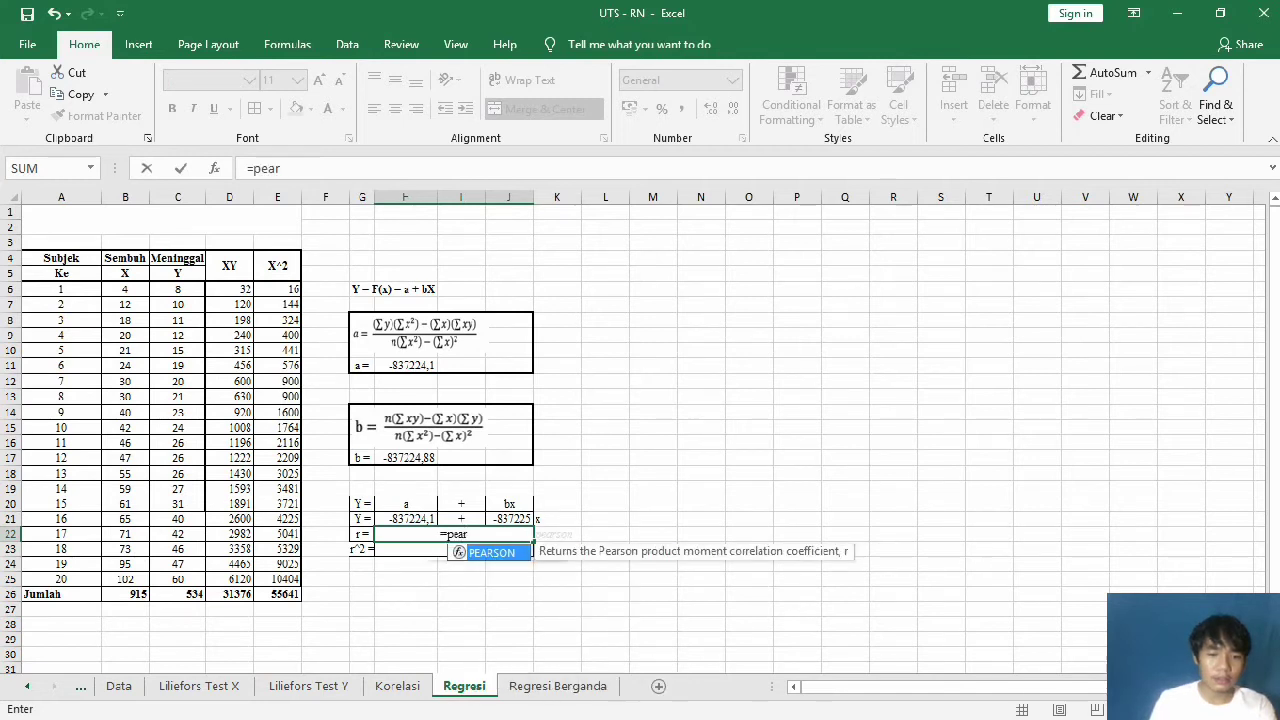
key("Tab")
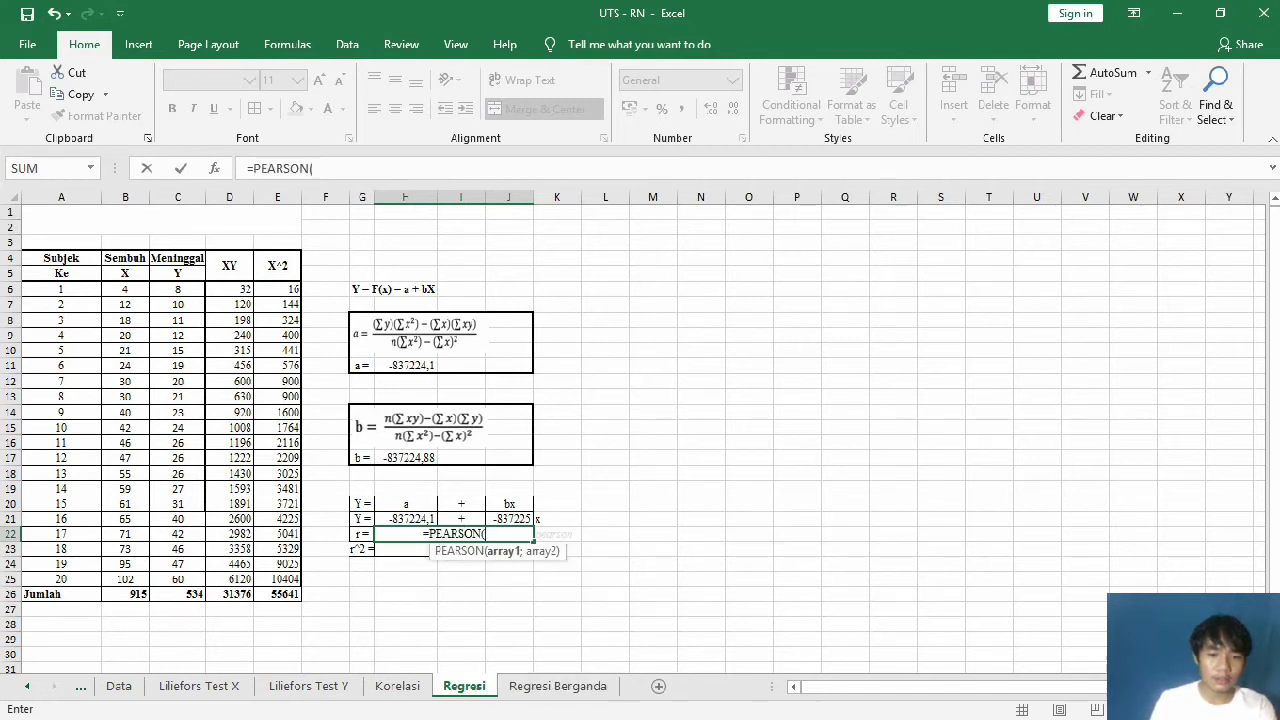
left_click_drag(125, 289, 128, 580)
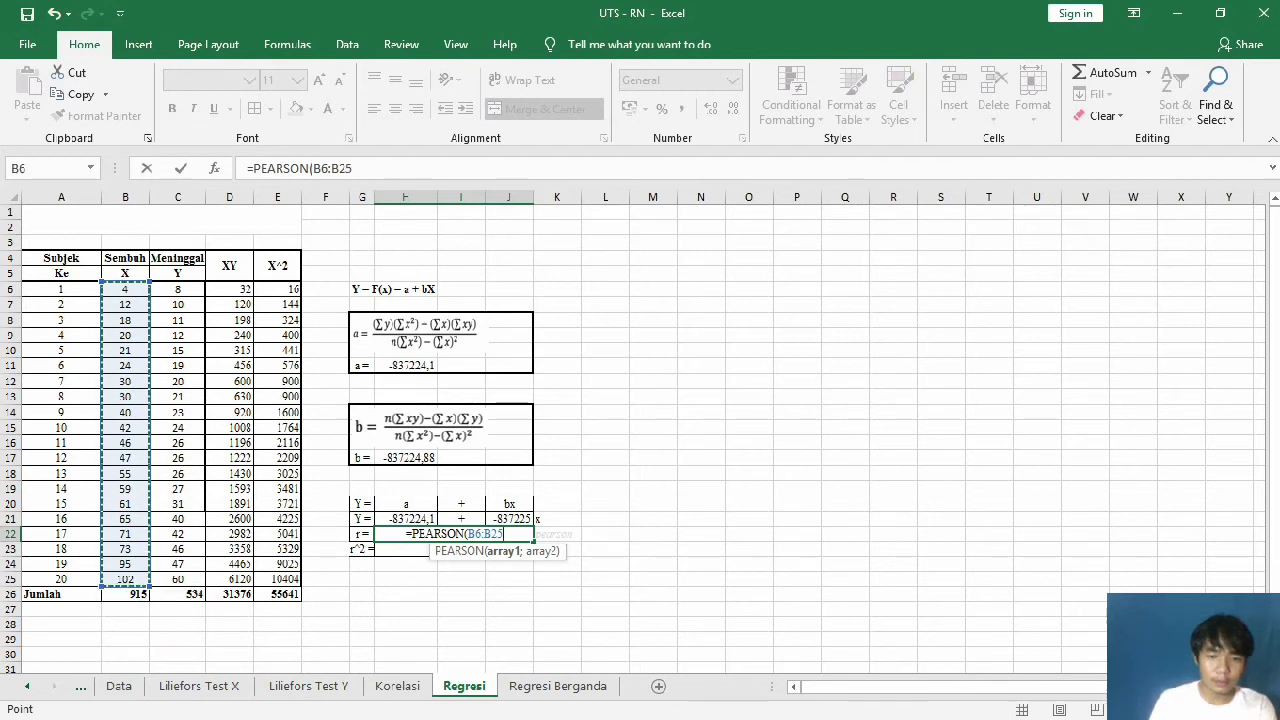
type(";")
left_click_drag(178, 289, 178, 580)
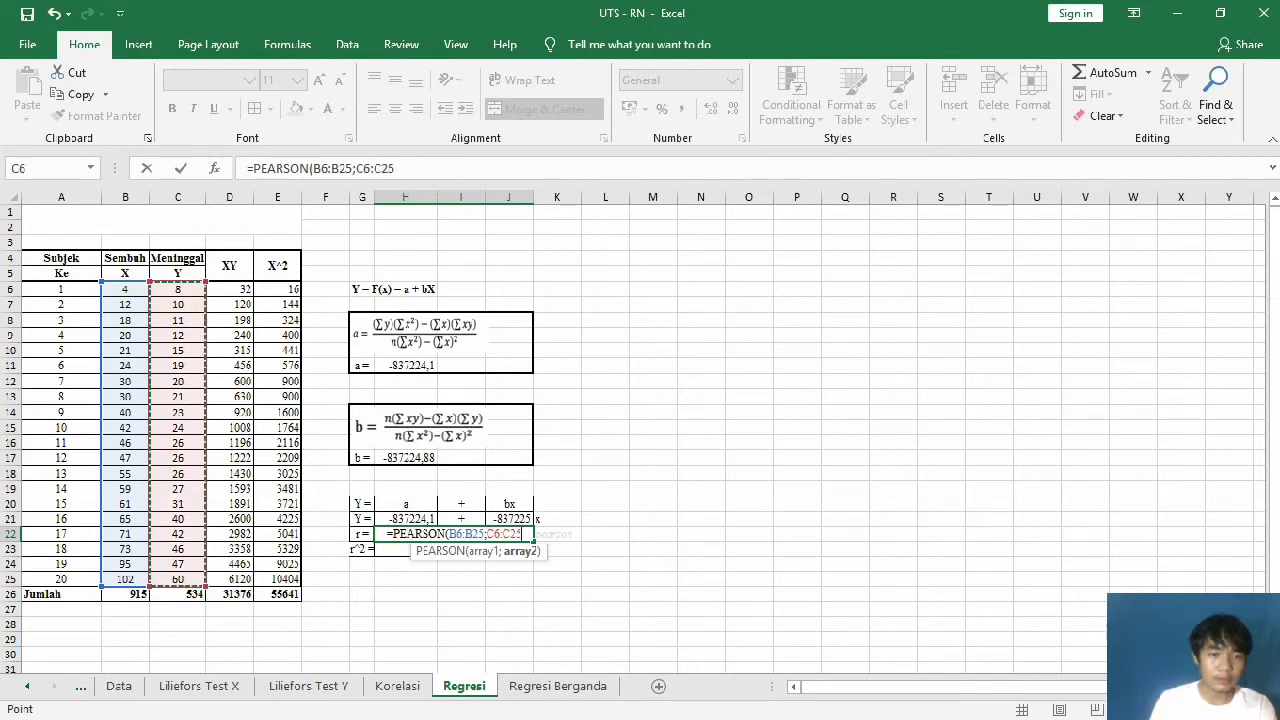
type(")")
key("Return")
Step: Calculate r^2 in H23 by multiplying the r result by itself, =H22*H22
type("=")
left_click(454, 533)
type("*")
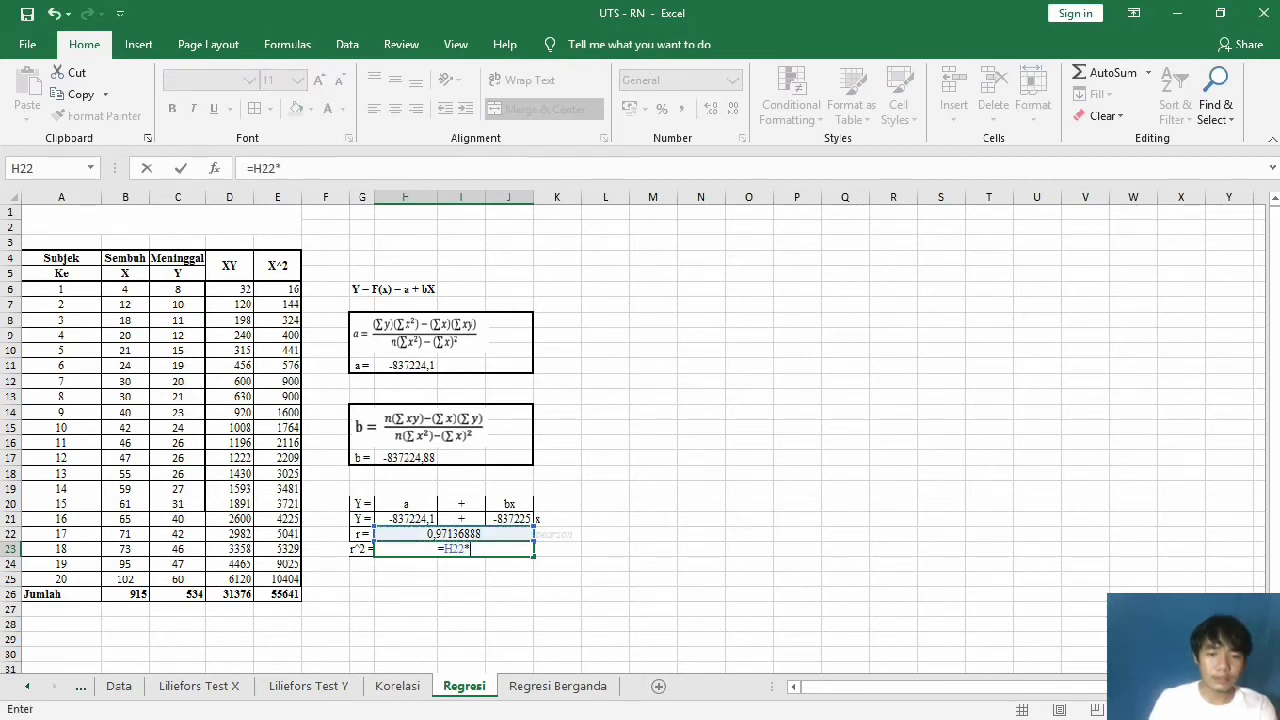
left_click(454, 533)
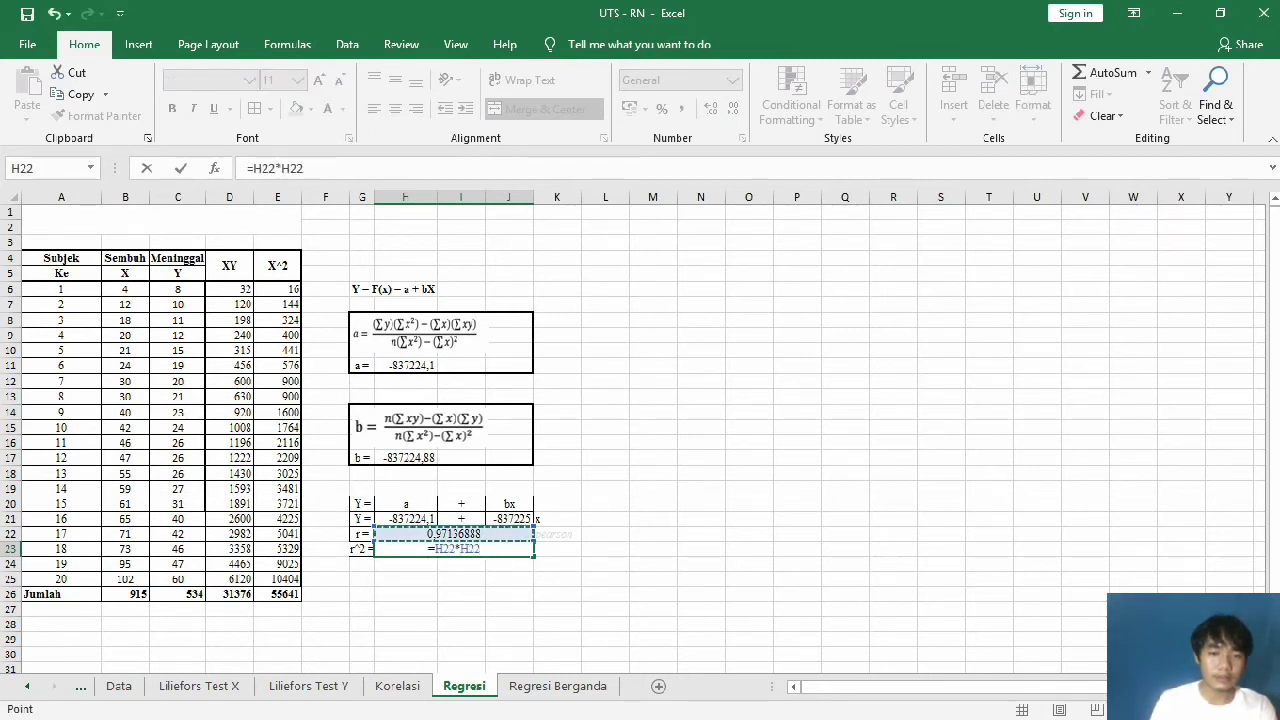
key("Return")
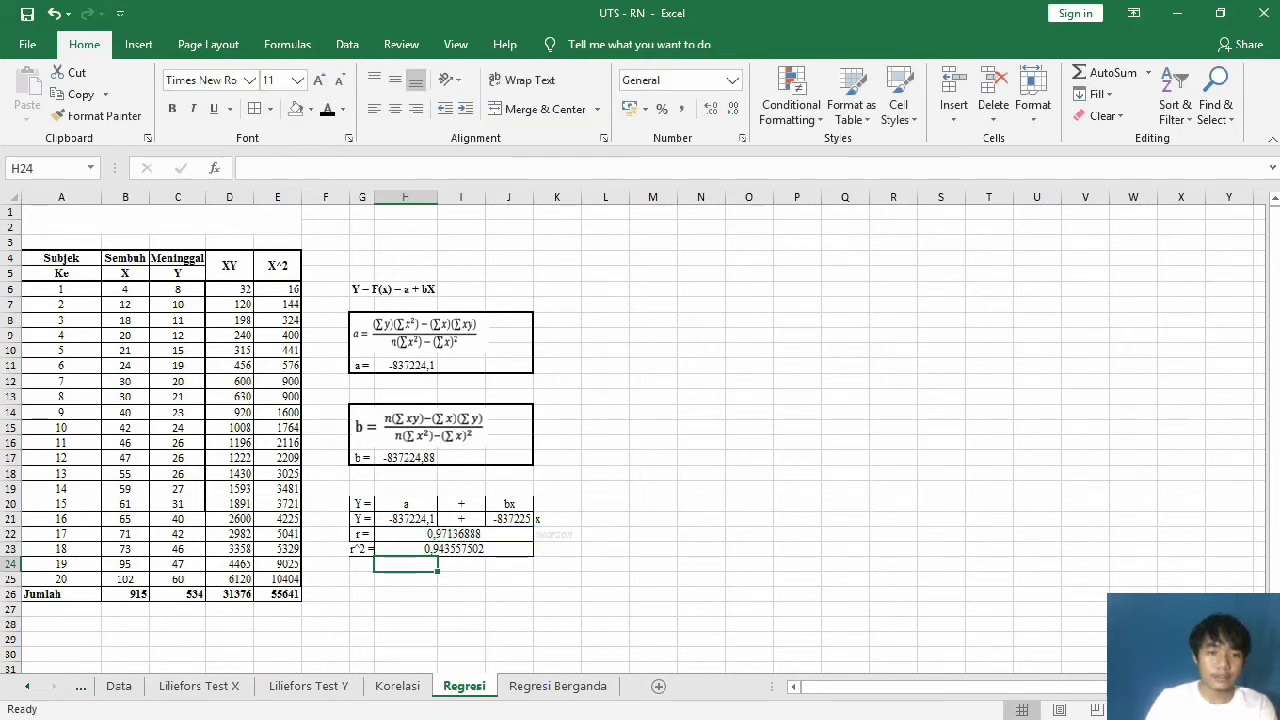
left_click(405, 579)
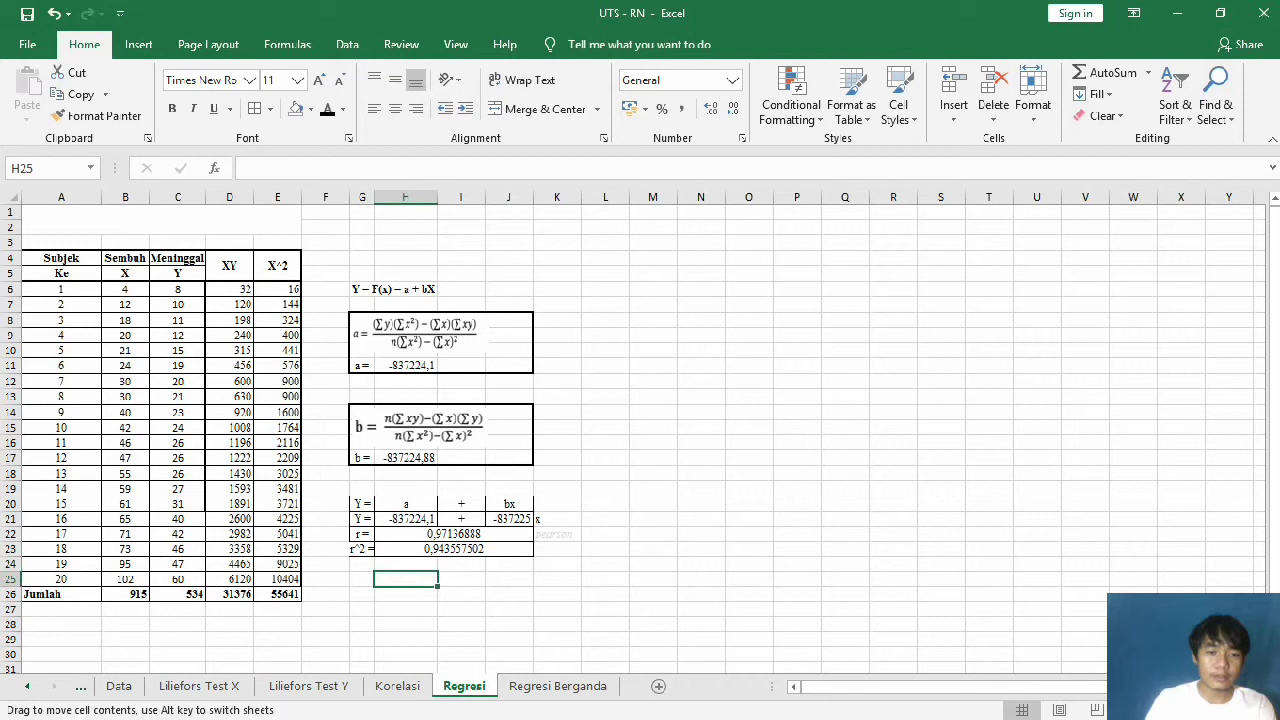
double_click(405, 579)
double_click(605, 335)
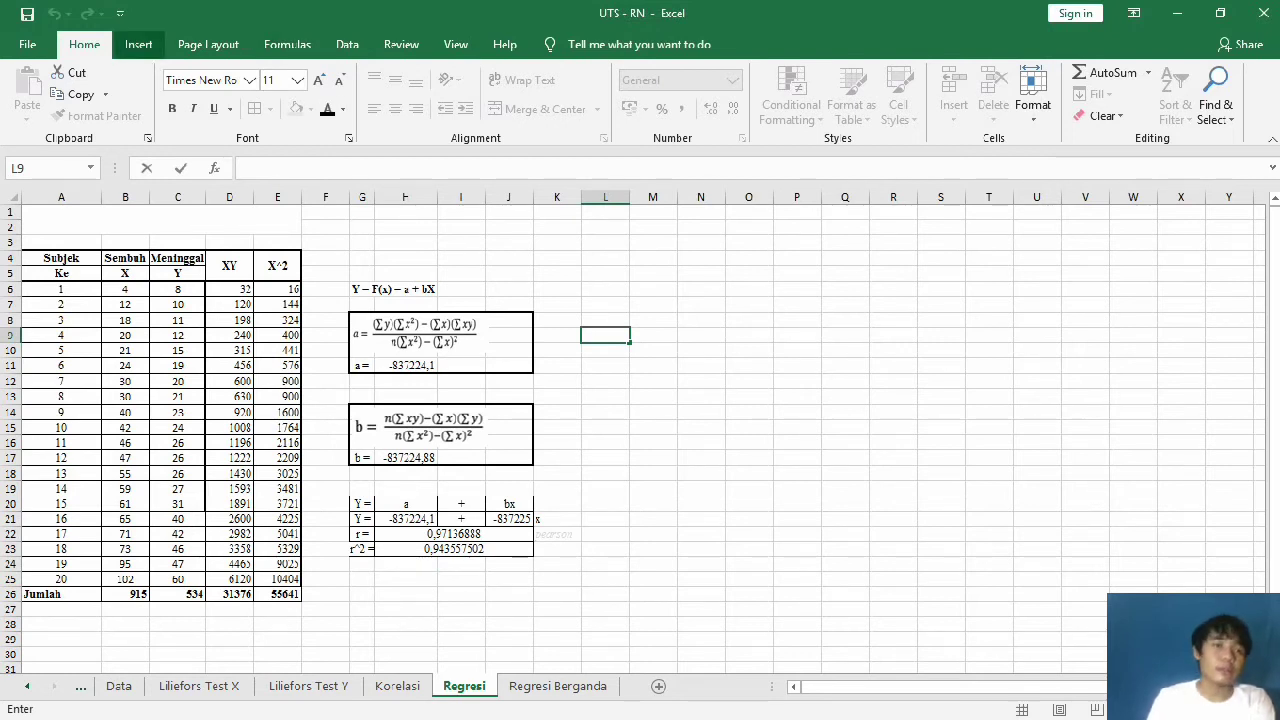
Step: Insert a markers-only Scatter chart of the X and Y data in B6:C25 and move it to the empty area around columns M to U
left_click(138, 44)
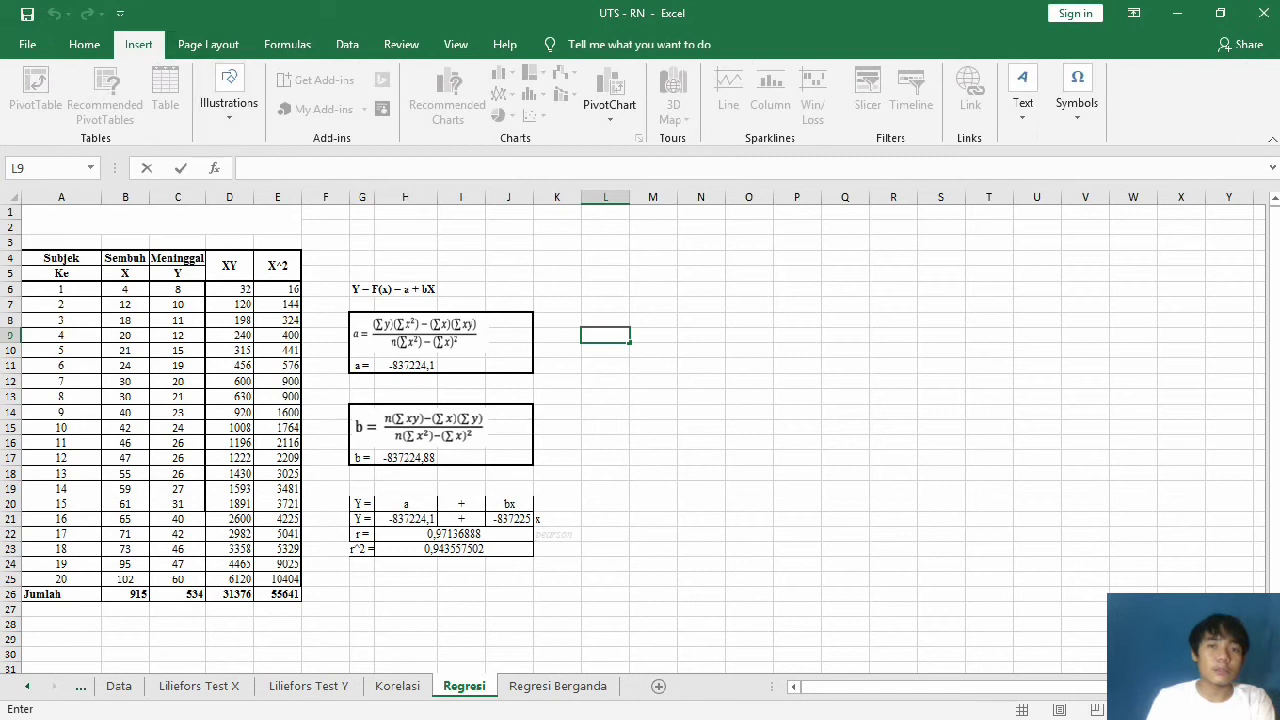
left_click_drag(125, 289, 180, 580)
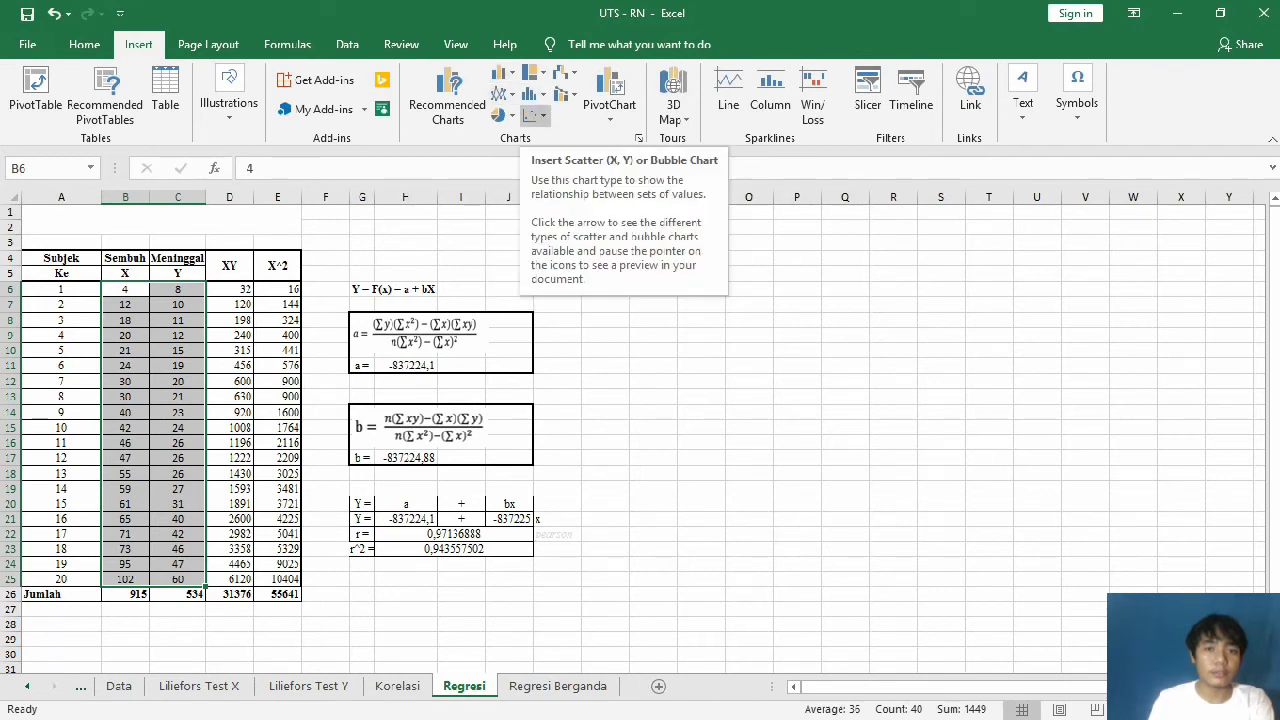
left_click(532, 115)
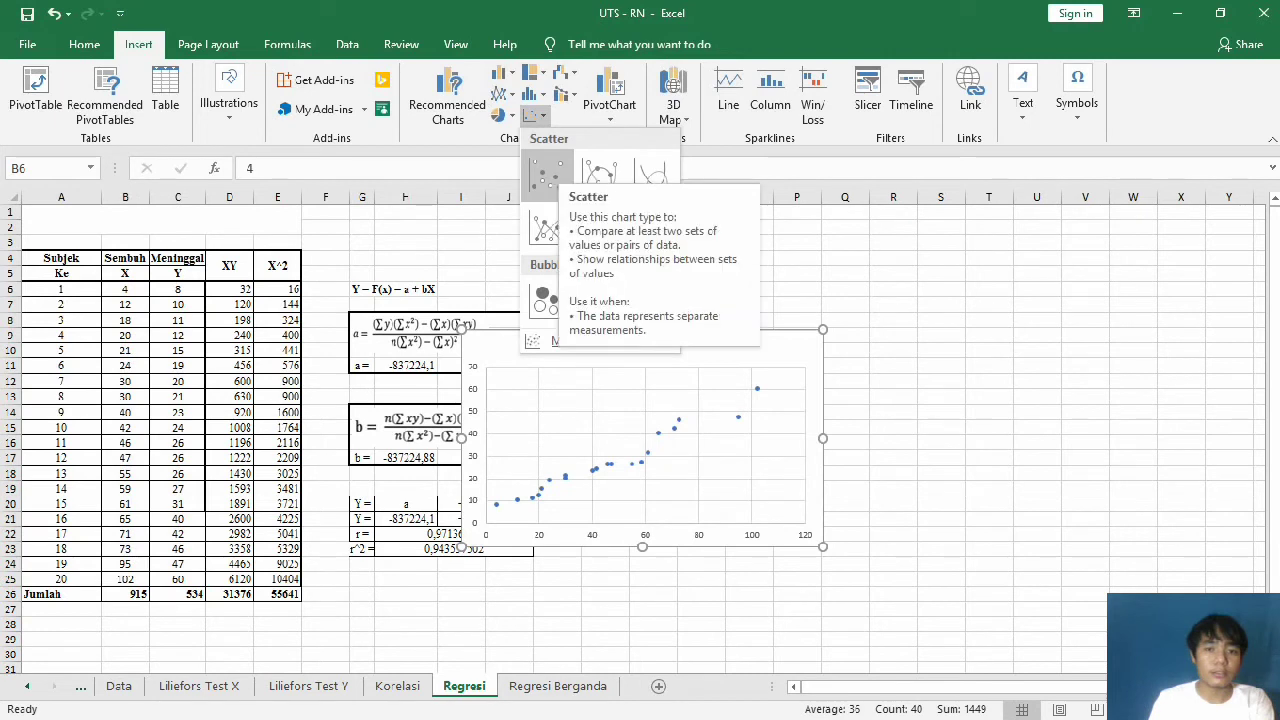
left_click(546, 176)
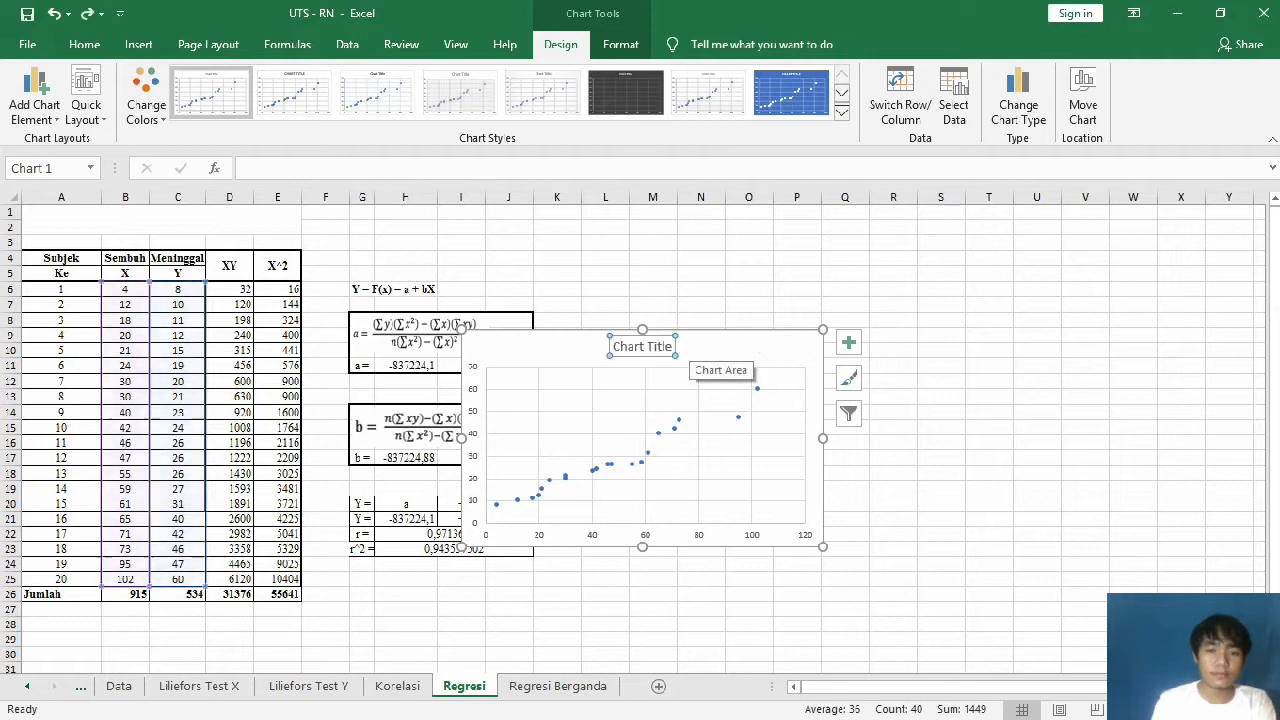
left_click_drag(690, 358, 897, 294)
Step: Open the choices of chart elements that can be added to the scatter chart
left_click(34, 100)
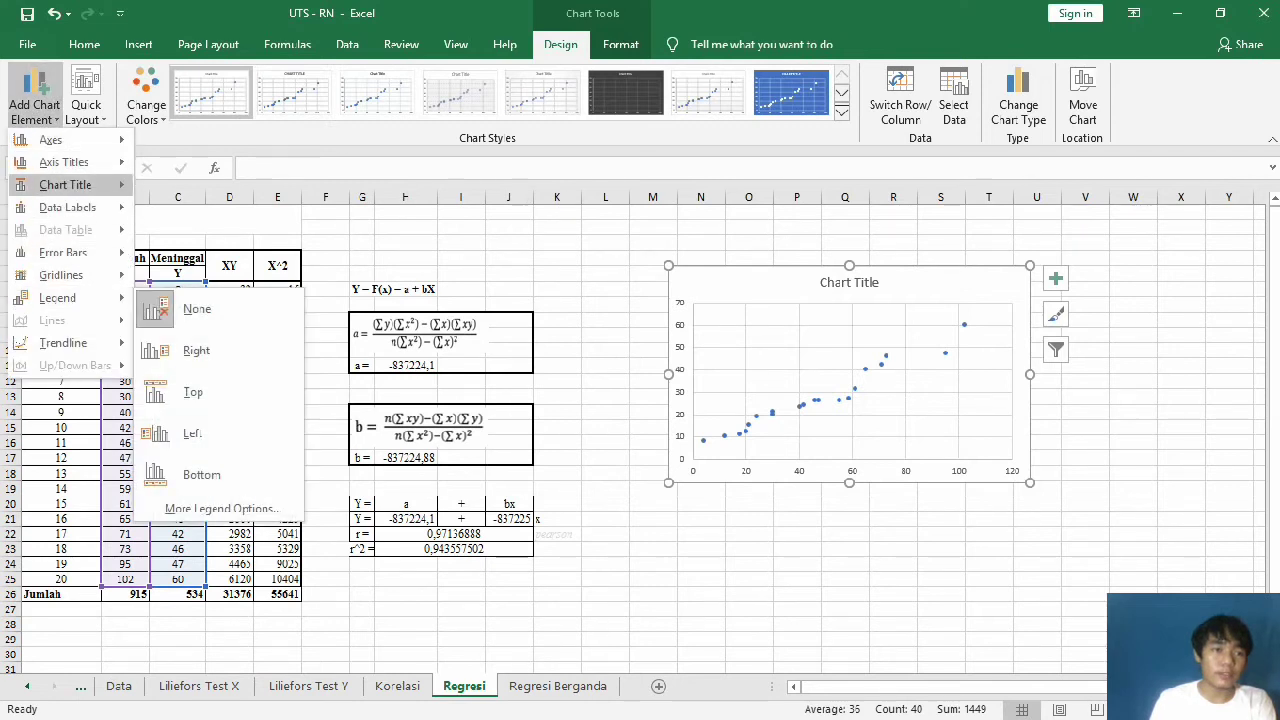
Step: Add a linear trendline to the scatter chart and apply the quick layout with the trendline equation, R², axis titles and legend
mouse_move(63, 342)
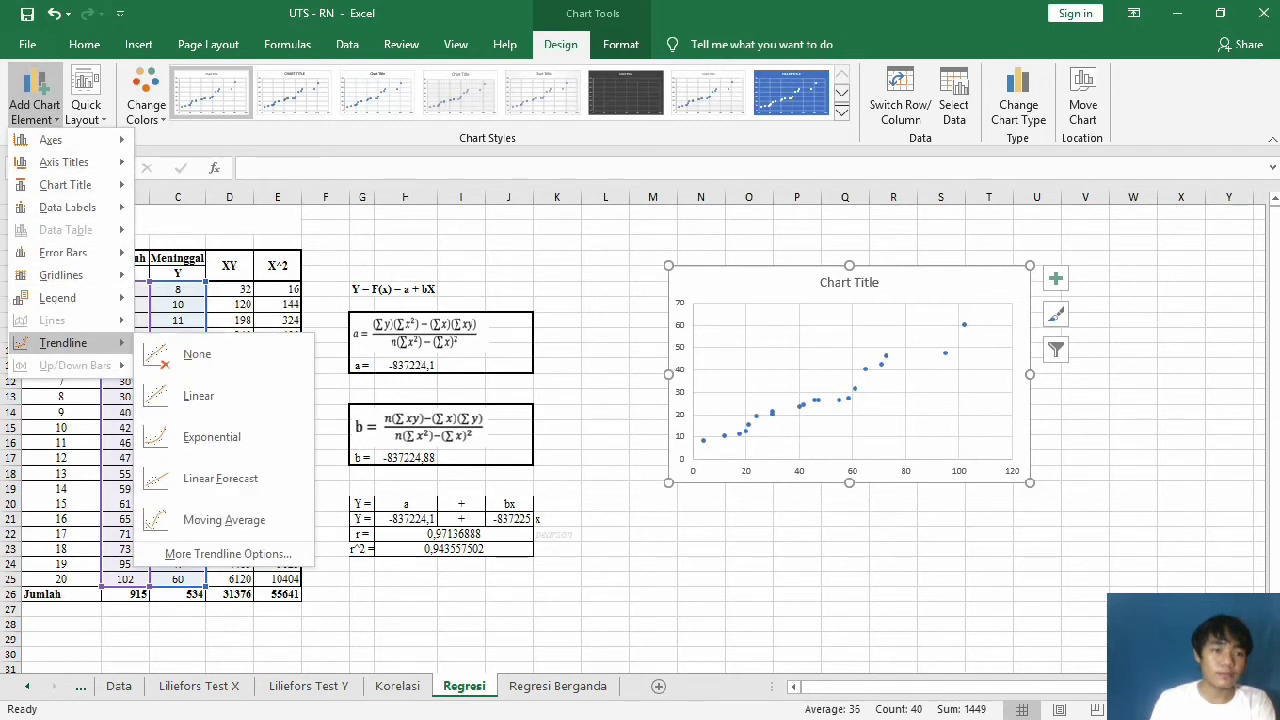
left_click(198, 396)
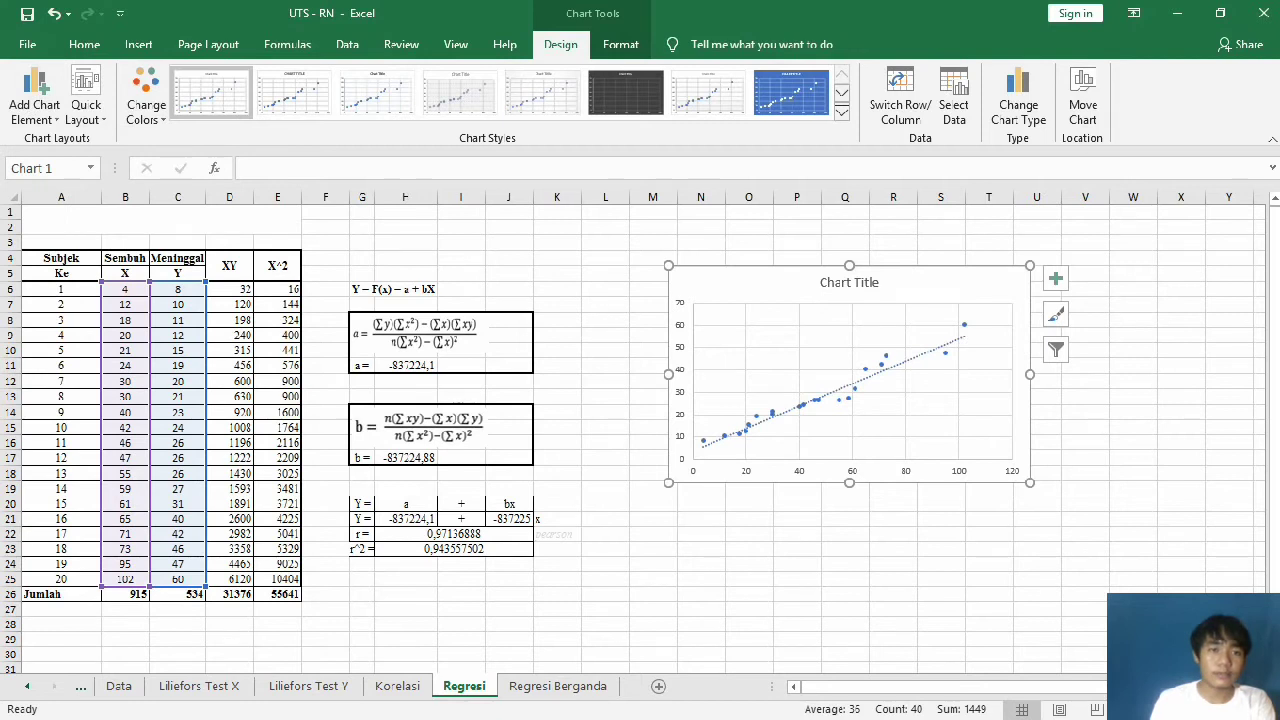
left_click(85, 105)
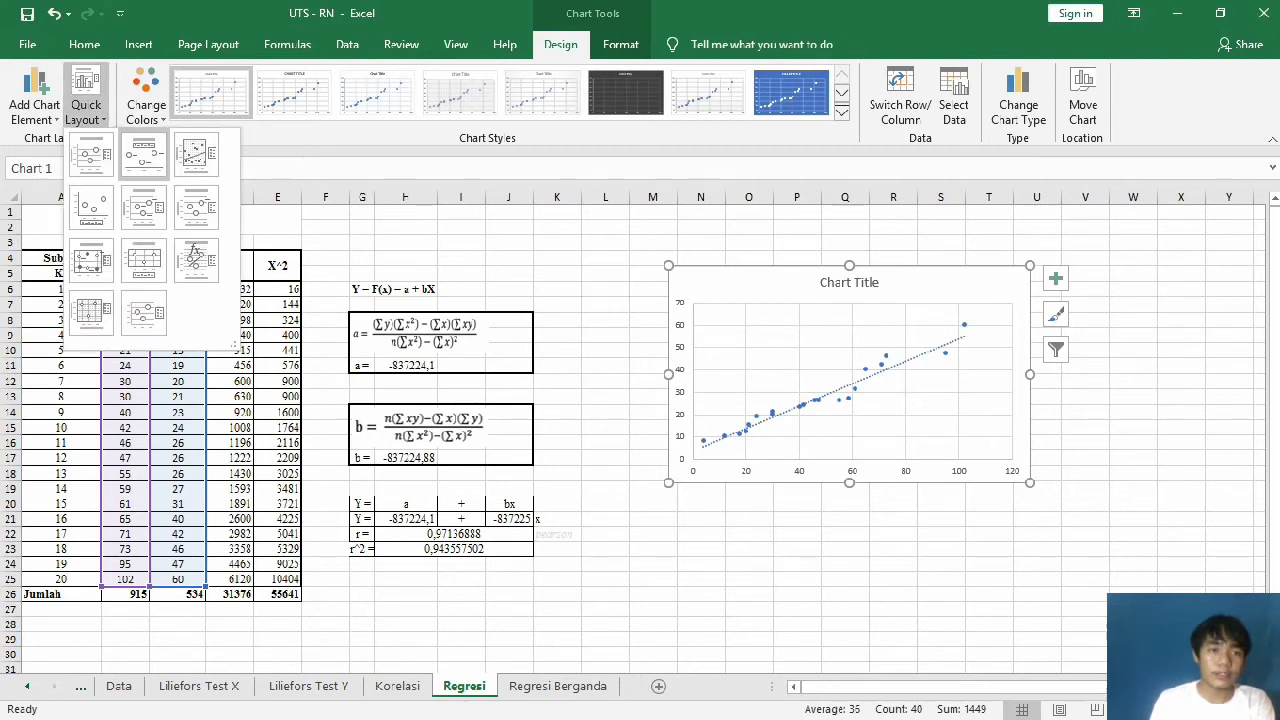
left_click(195, 255)
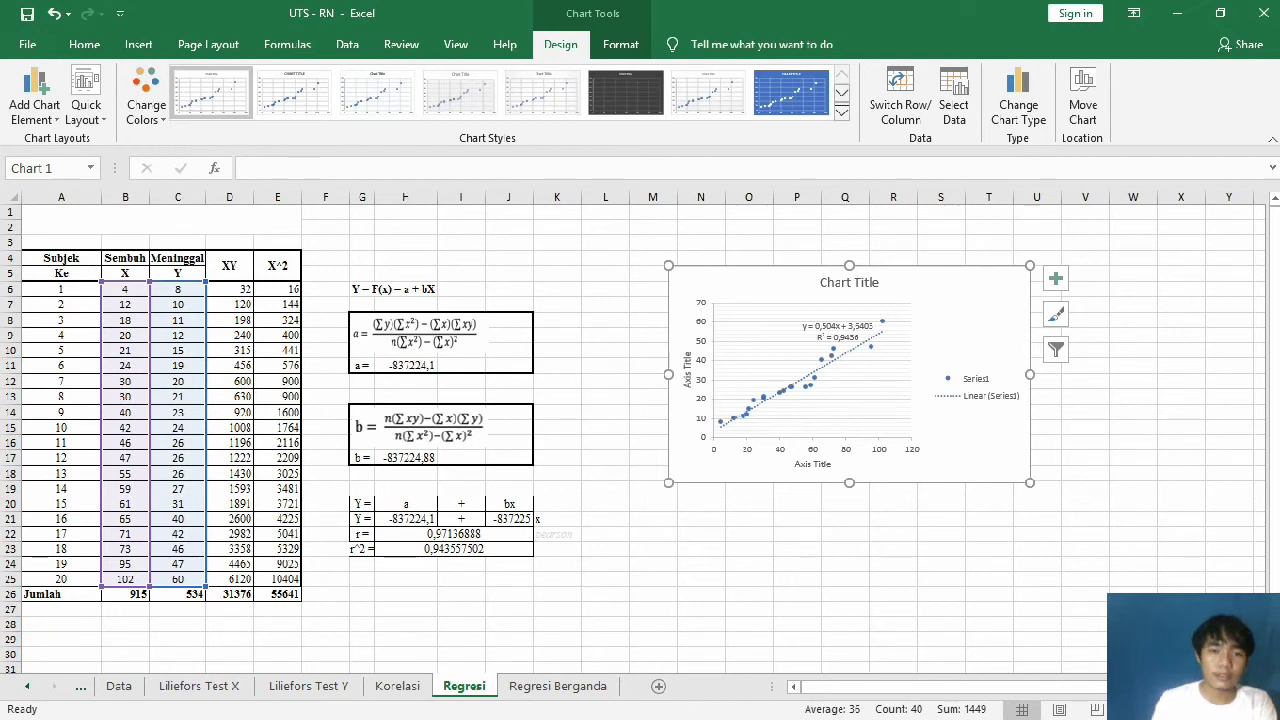
Step: Change the scatter chart's title to "Regresi dan Korelasi"
left_click(247, 168)
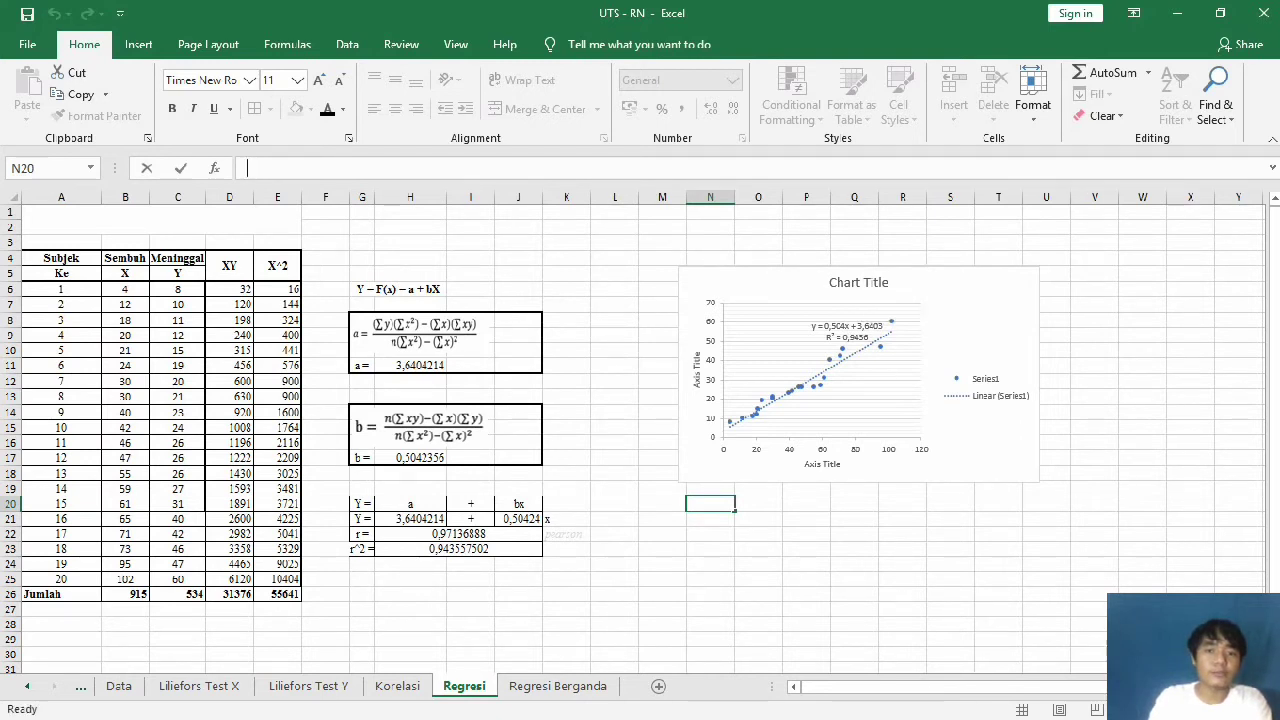
left_click(858, 283)
double_click(868, 282)
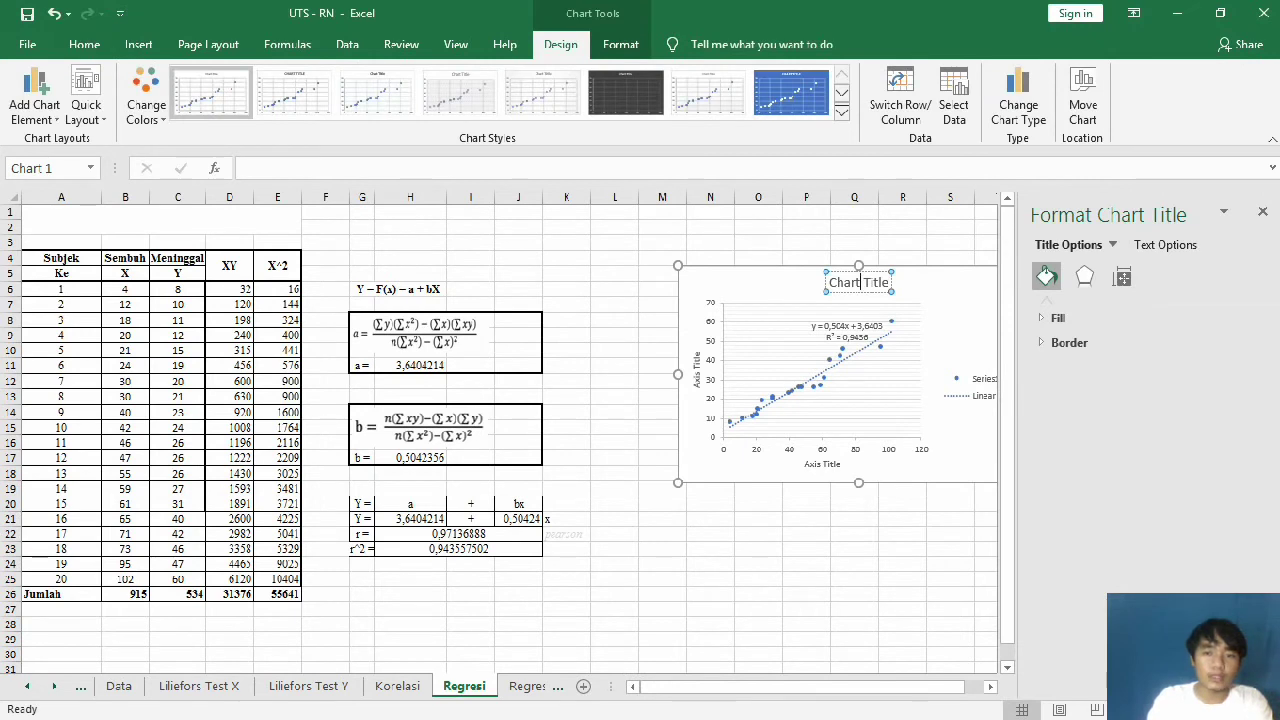
left_click_drag(828, 283, 891, 283)
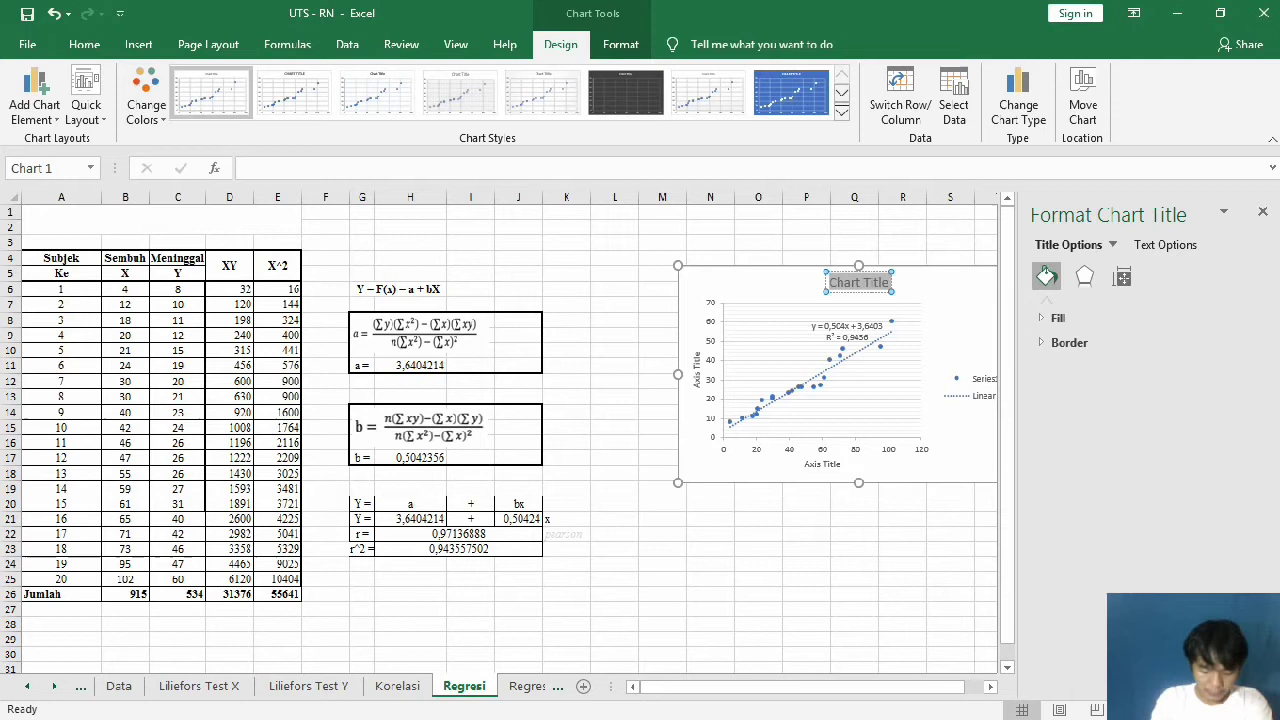
type("Regere")
key("BackSpace")
key("BackSpace")
key("BackSpace")
type("resi dan Korealsi")
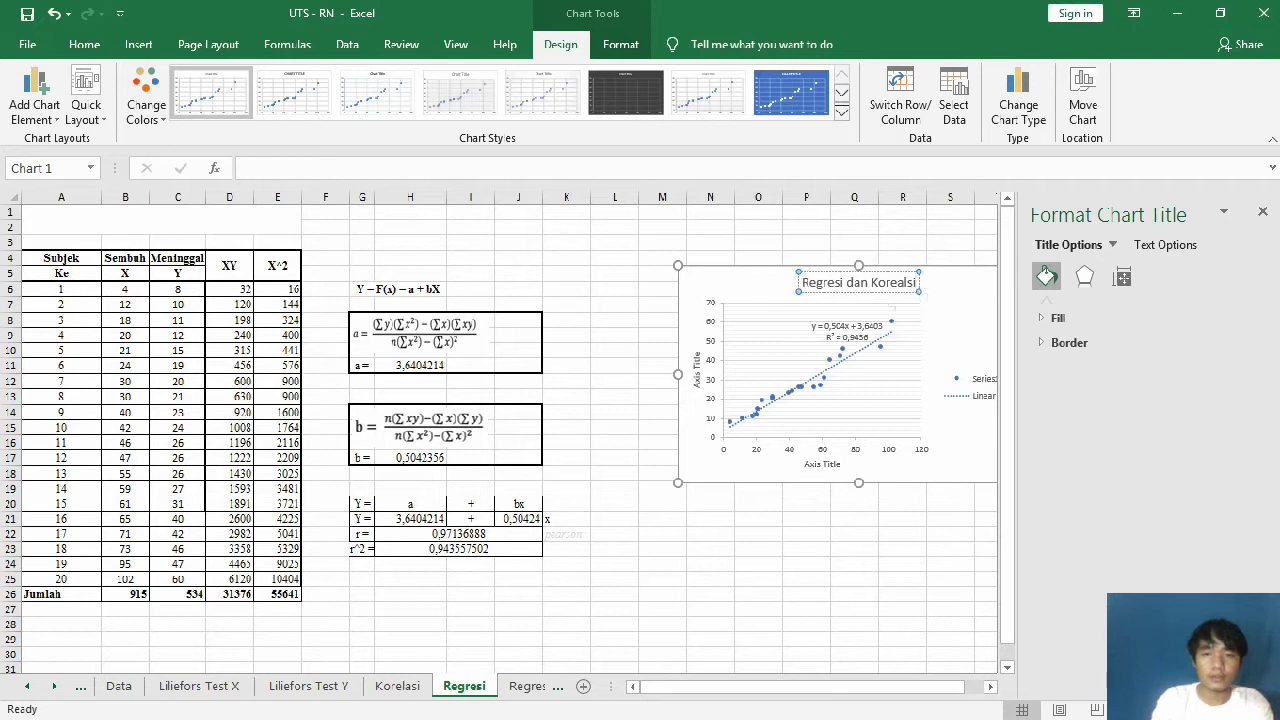
key("BackSpace")
key("BackSpace")
key("BackSpace")
key("BackSpace")
type("las")
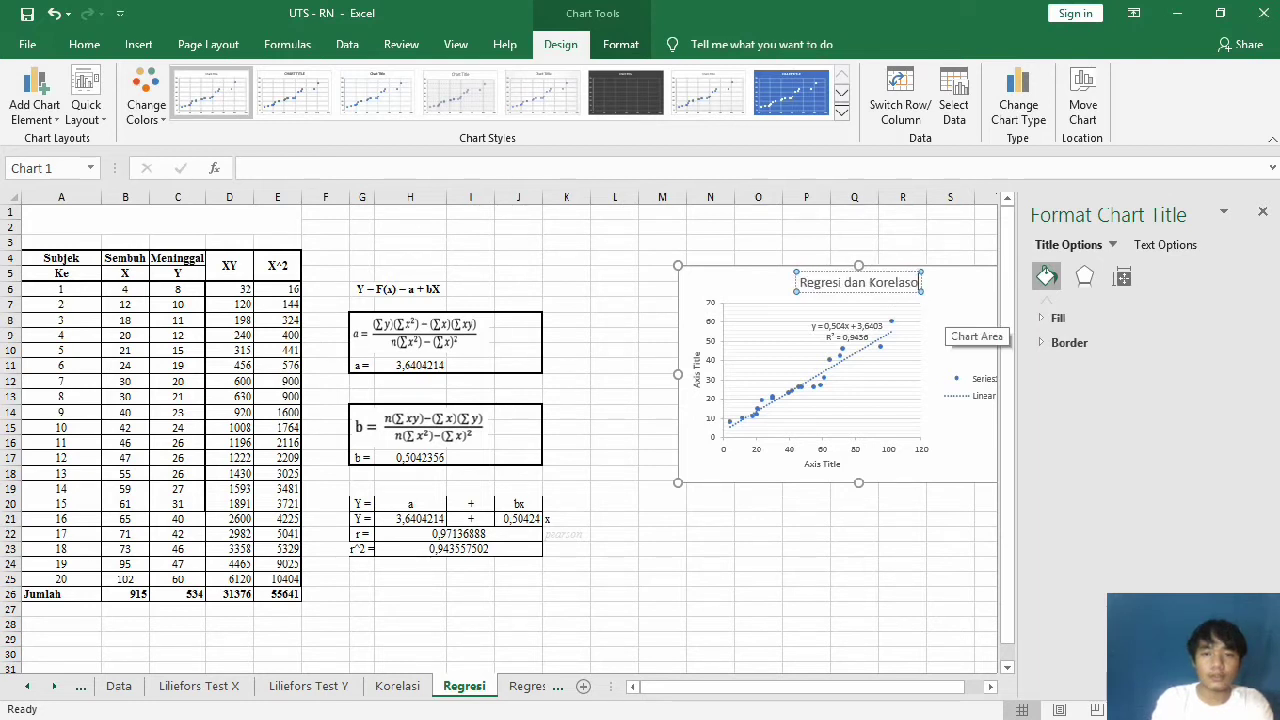
type("i")
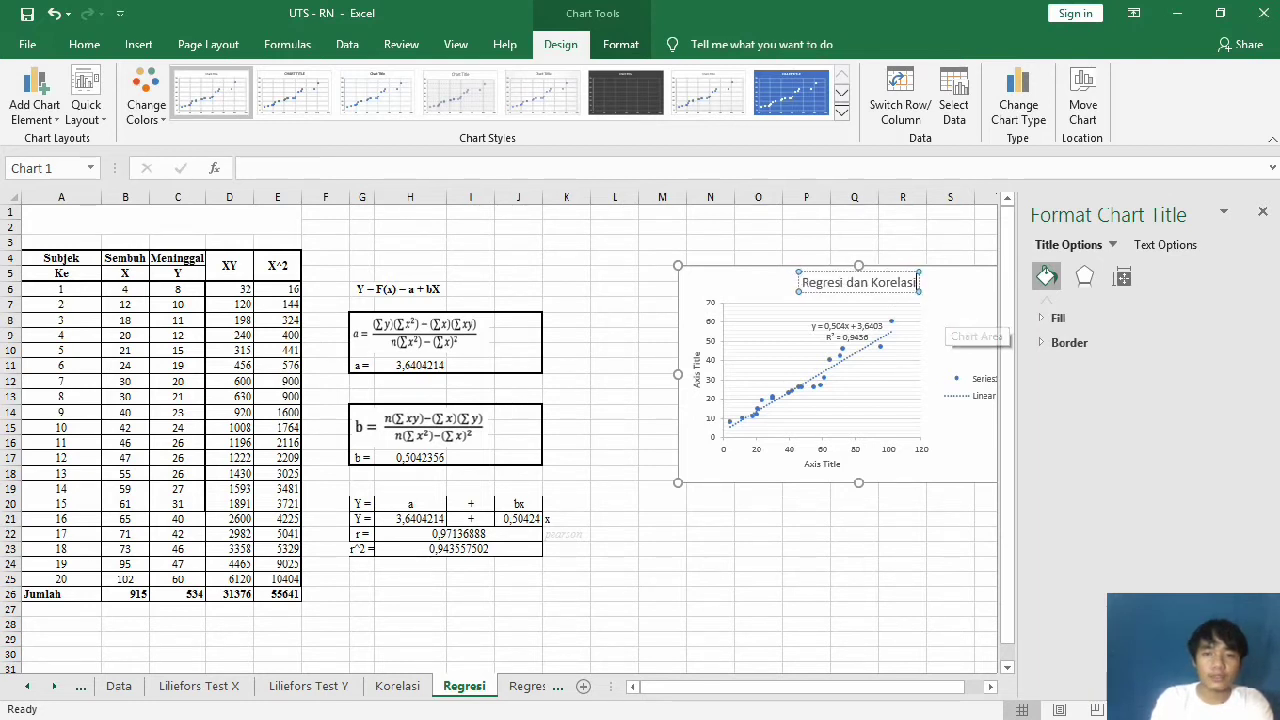
Step: Change the chart's vertical axis title to "Meninggal"
left_click(697, 371)
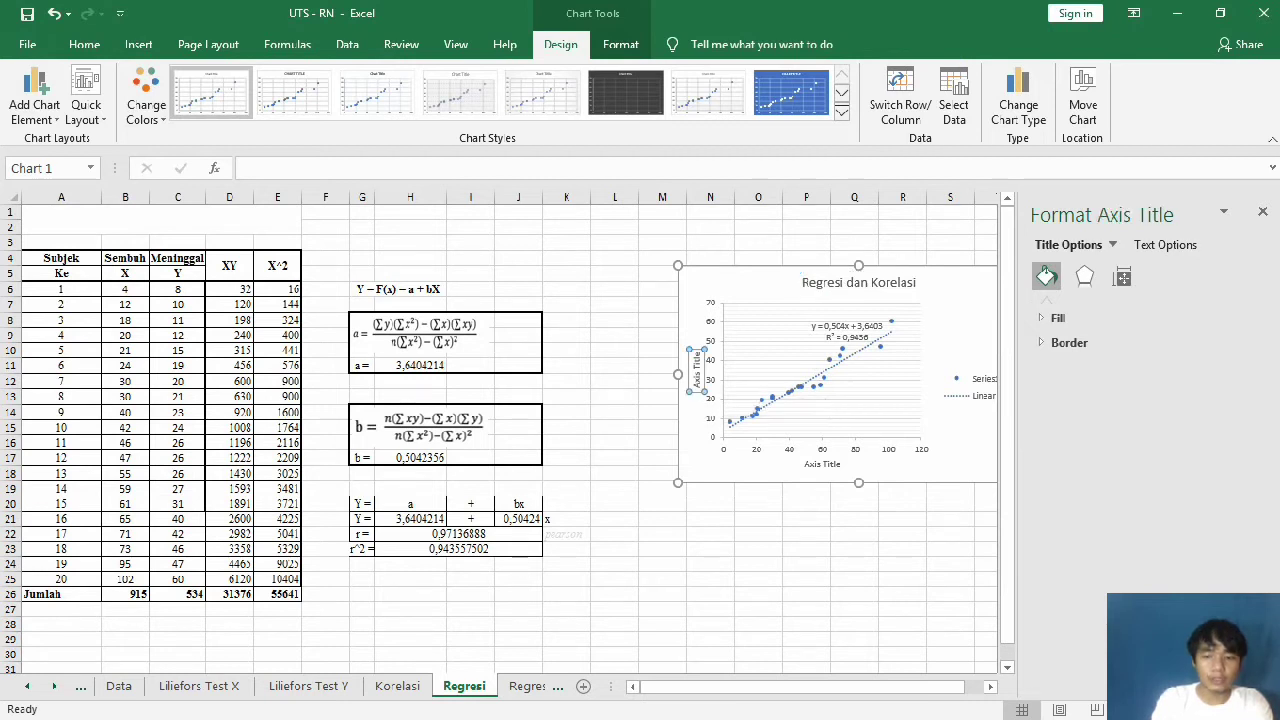
triple_click(697, 374)
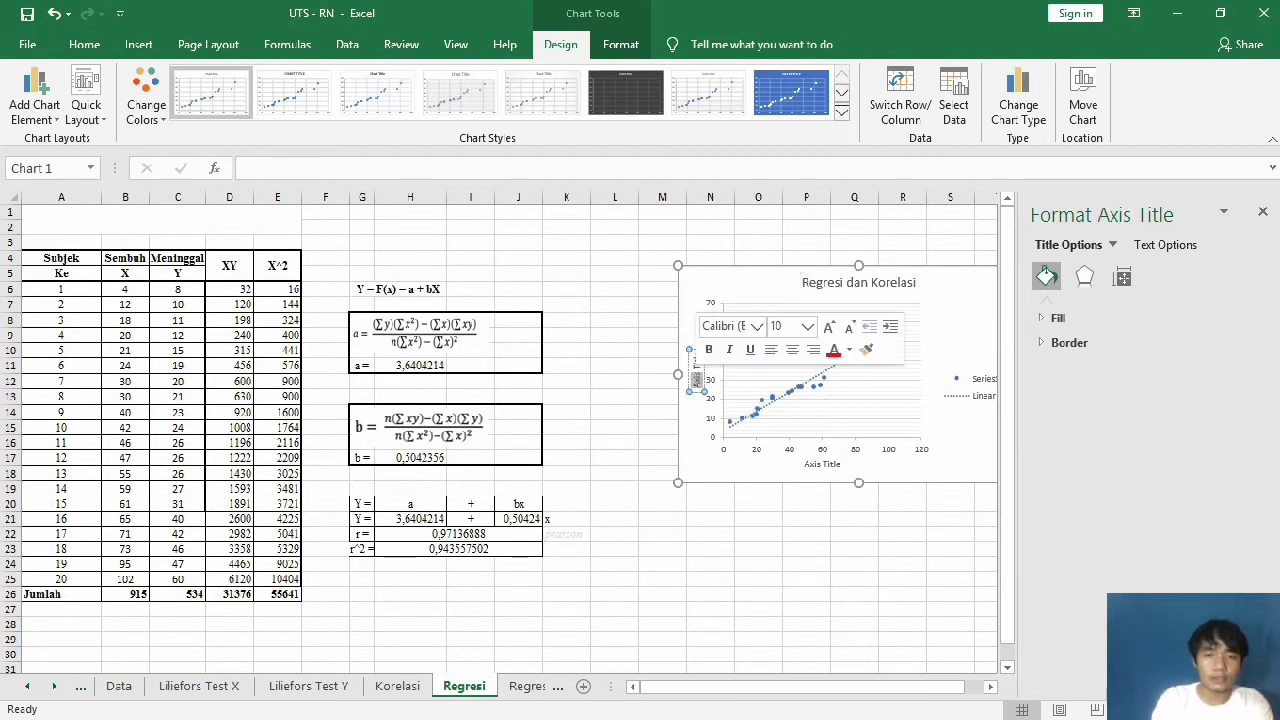
type("Meningg")
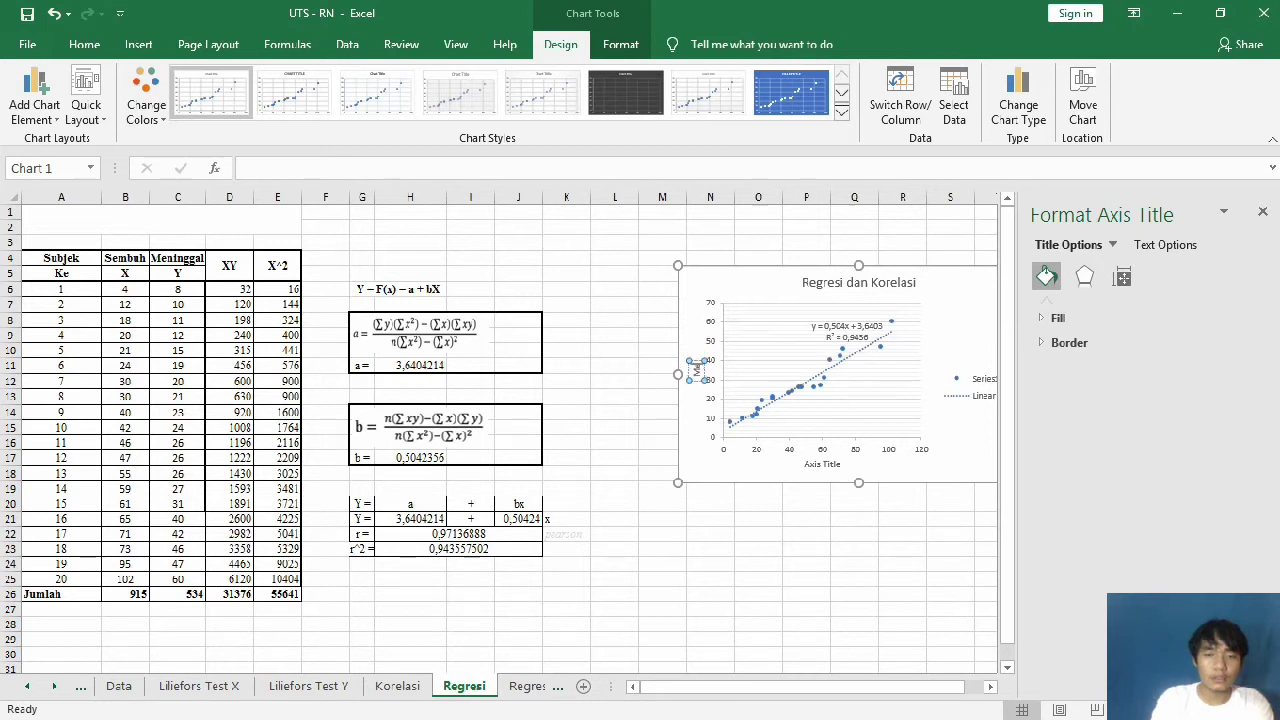
type("al")
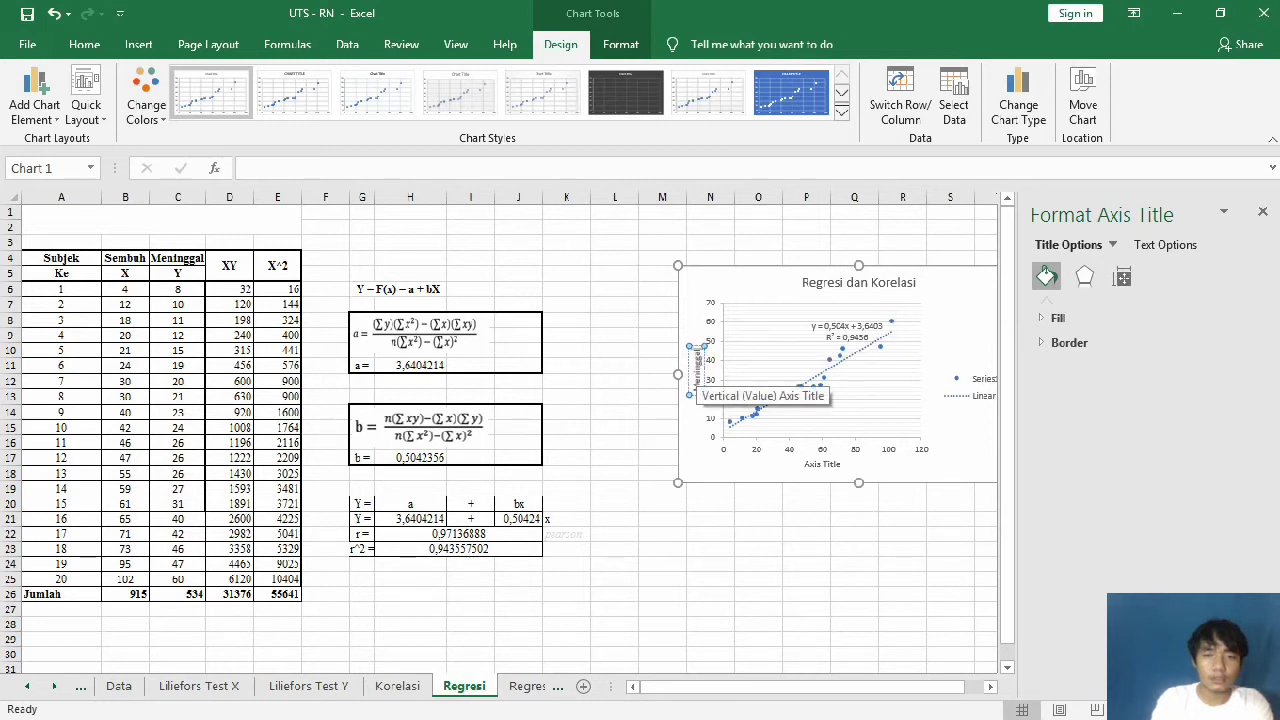
Step: Change the chart's horizontal axis title to "Sembuh" and close the axis title formatting options
left_click(822, 464)
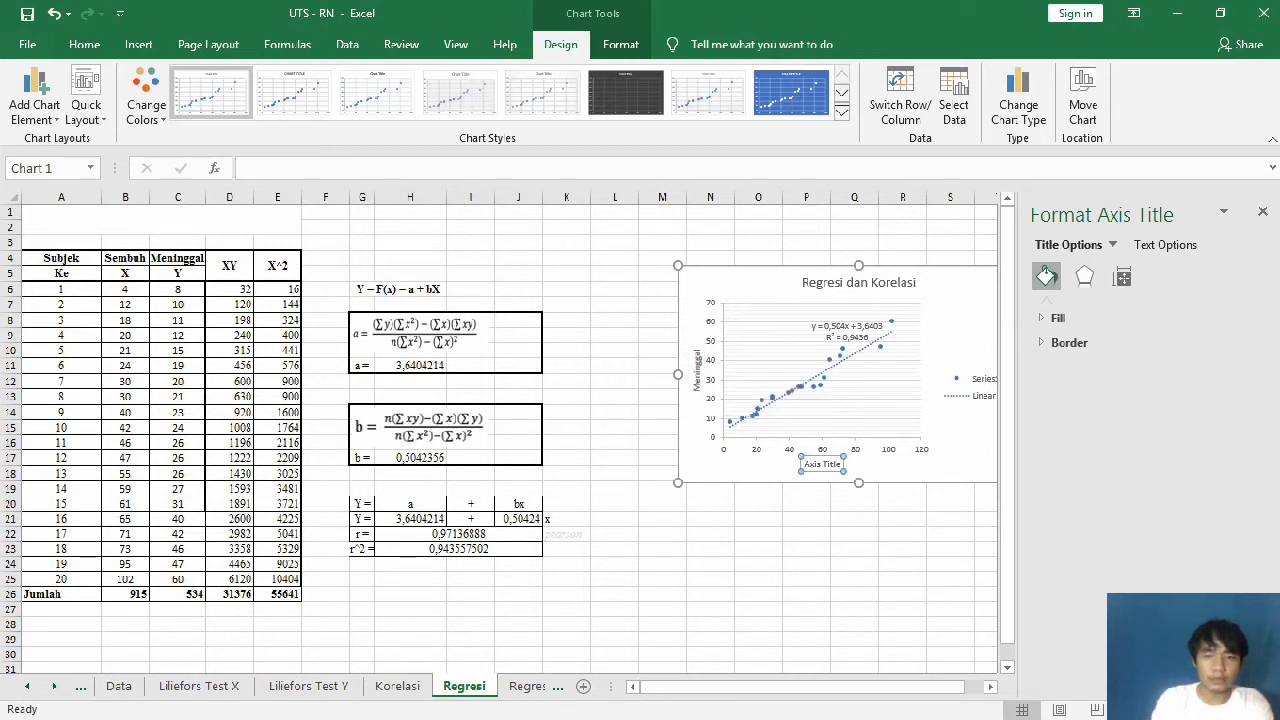
key("Escape")
left_click(822, 464)
double_click(827, 464)
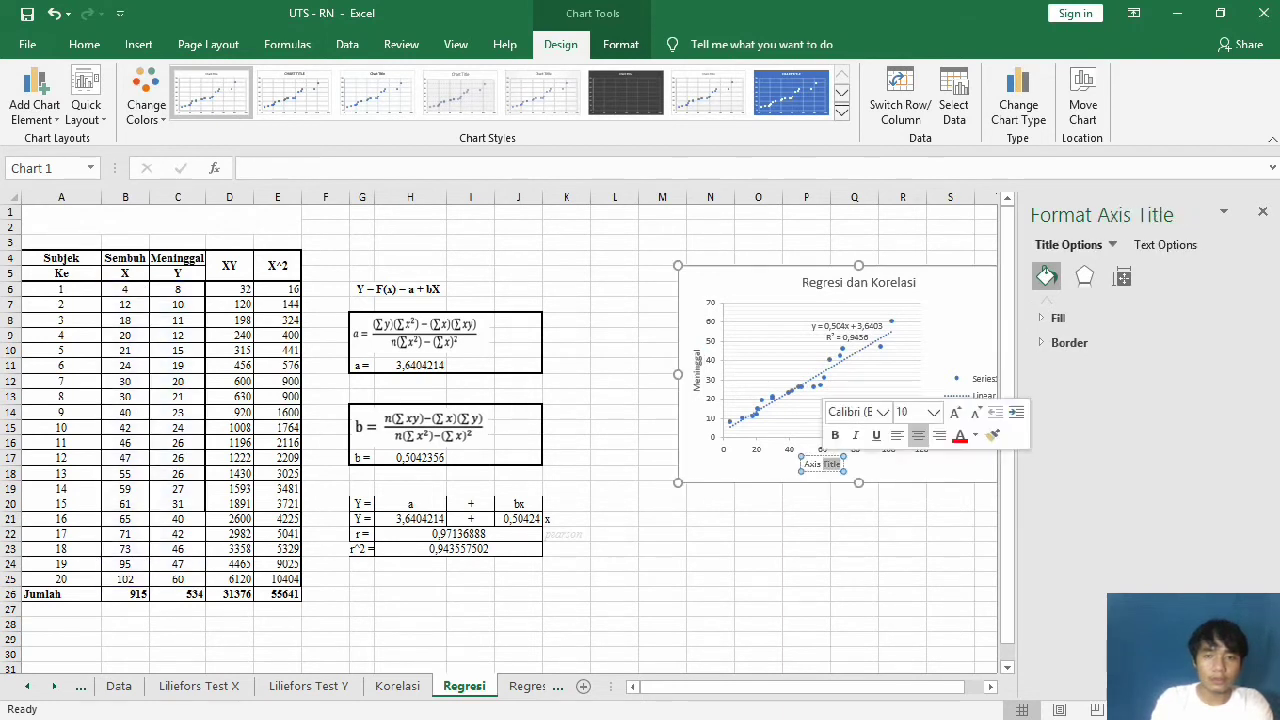
key("ctrl+a")
type("Sembi")
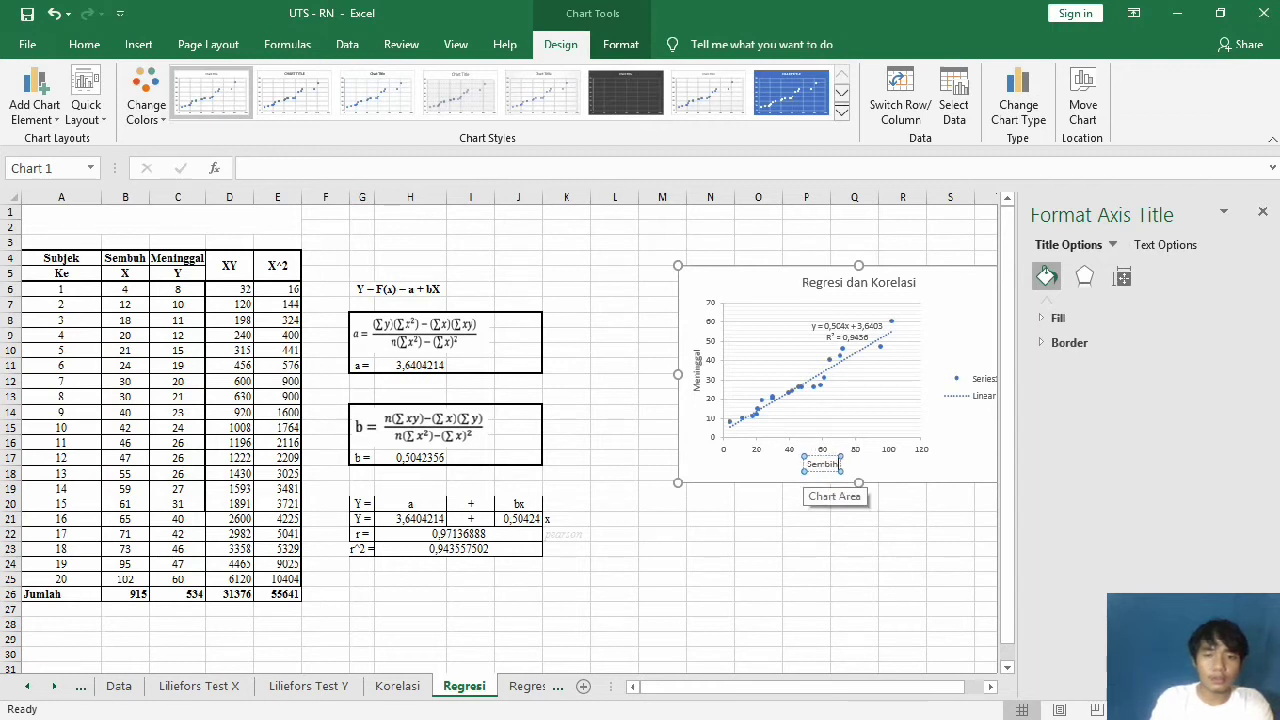
key("BackSpace")
type("uh")
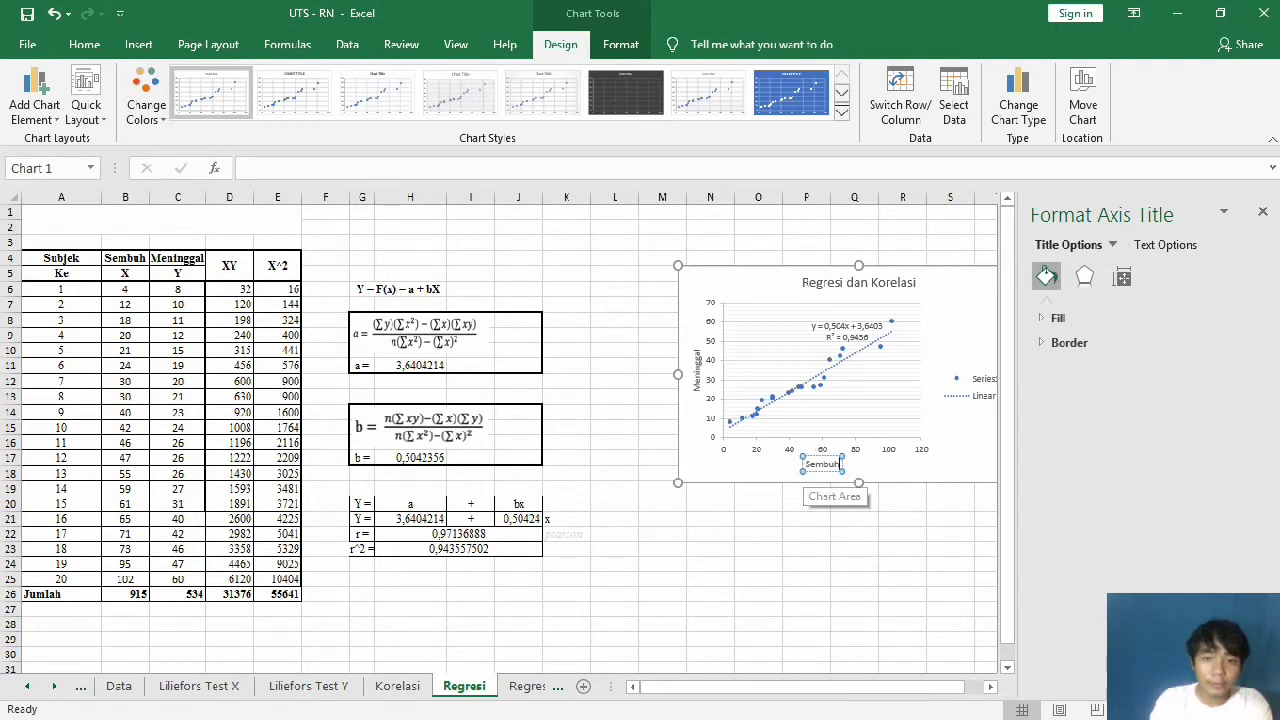
left_click(1262, 211)
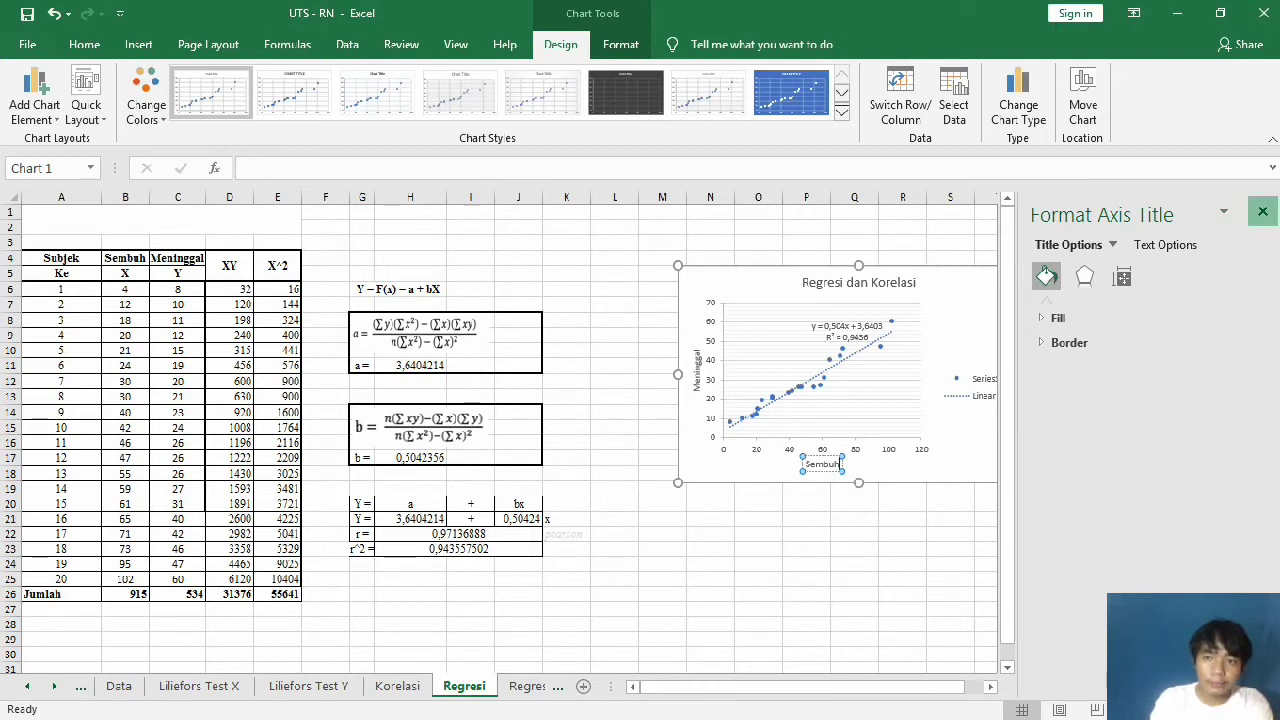
left_click(1094, 242)
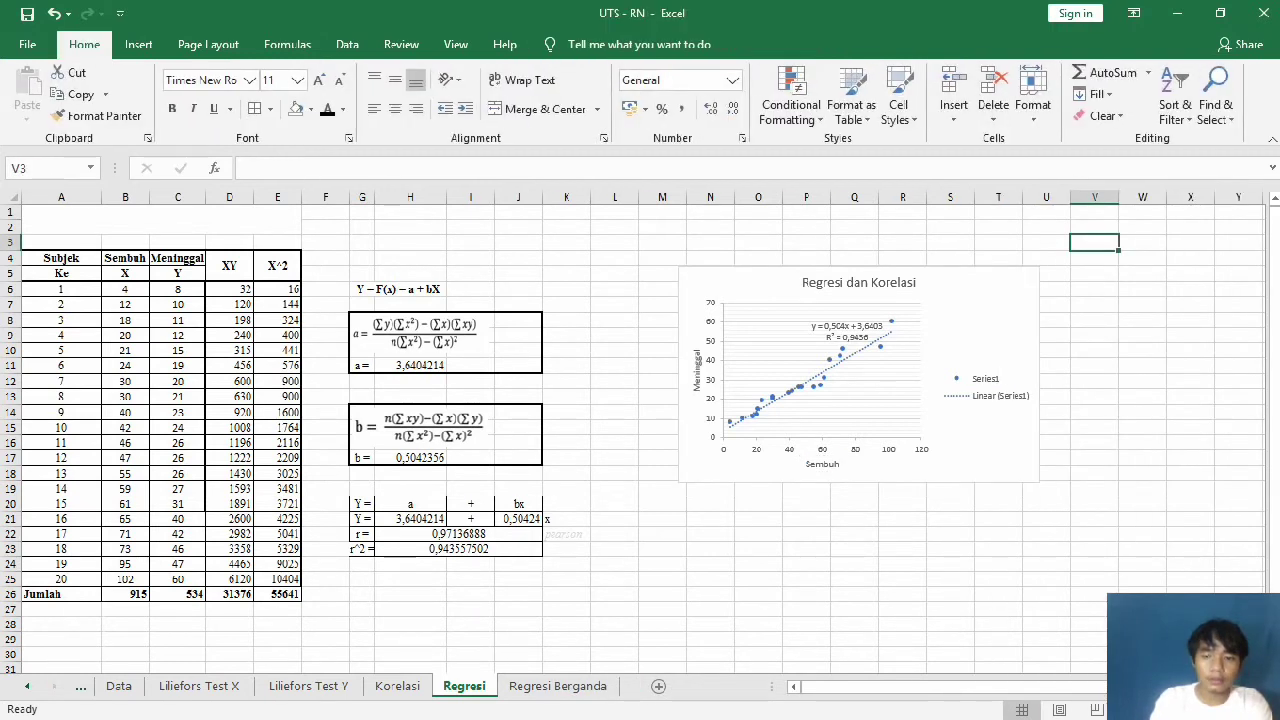
key("F2")
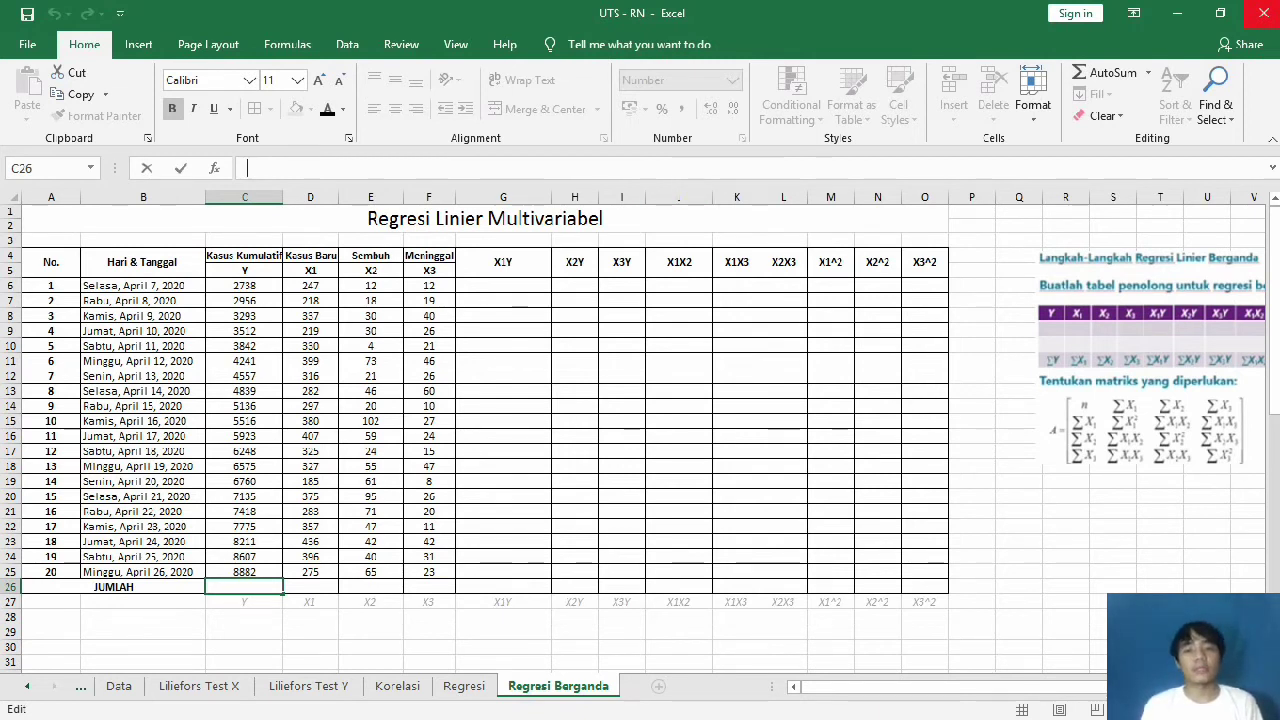
left_click(1150, 357)
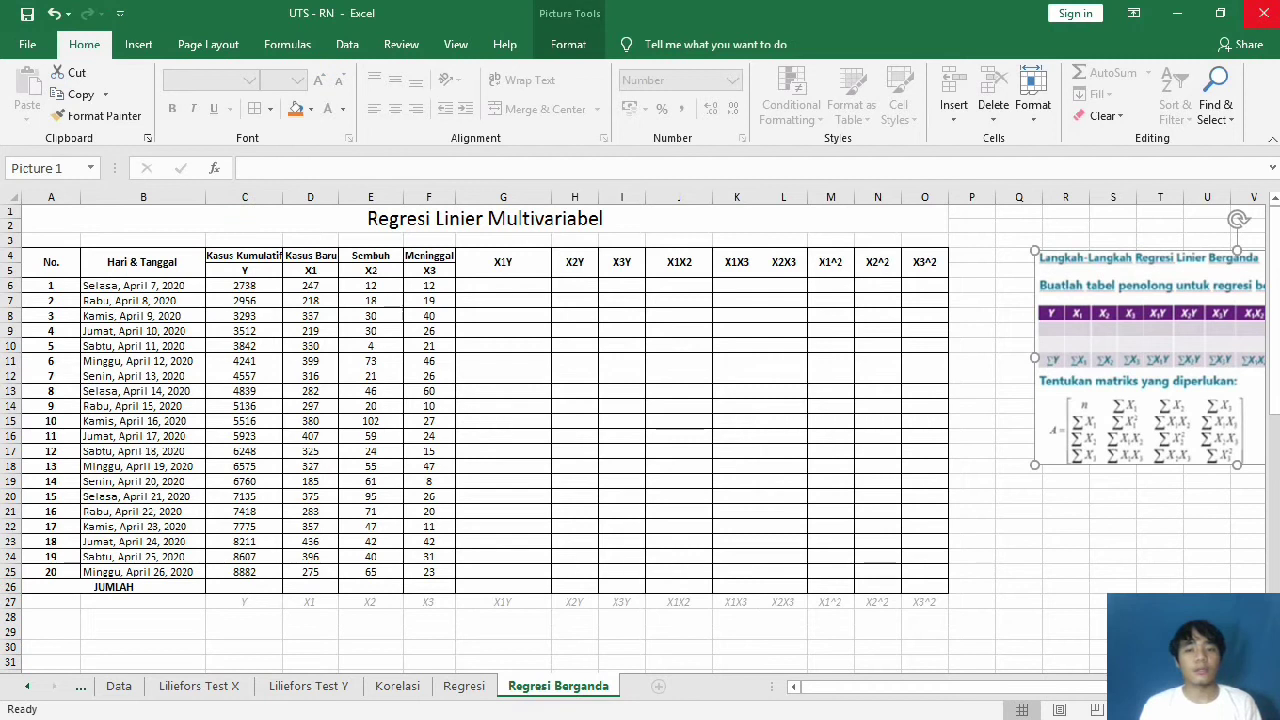
left_click(1018, 300)
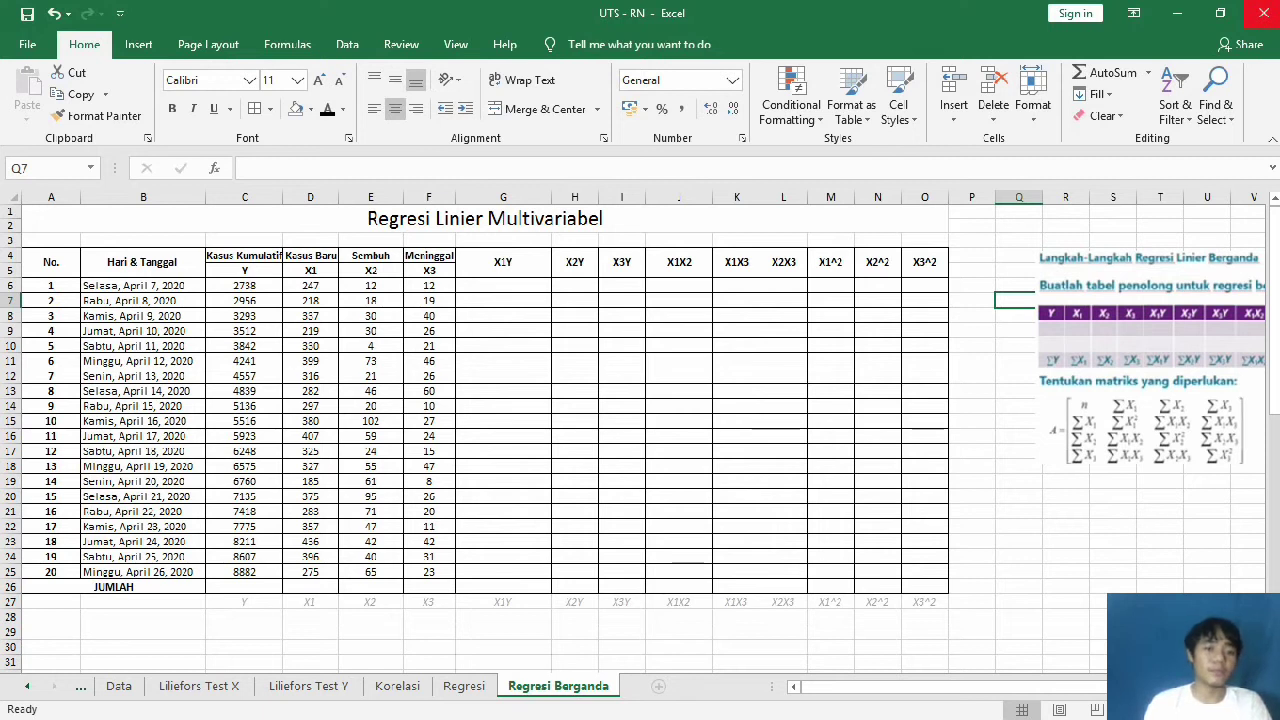
Step: Total the Kasus Kumulatif (Y) column in the JUMLAH row by entering =SUM(C6:C25) in C26 of the Regresi Berganda sheet
left_click(244, 255)
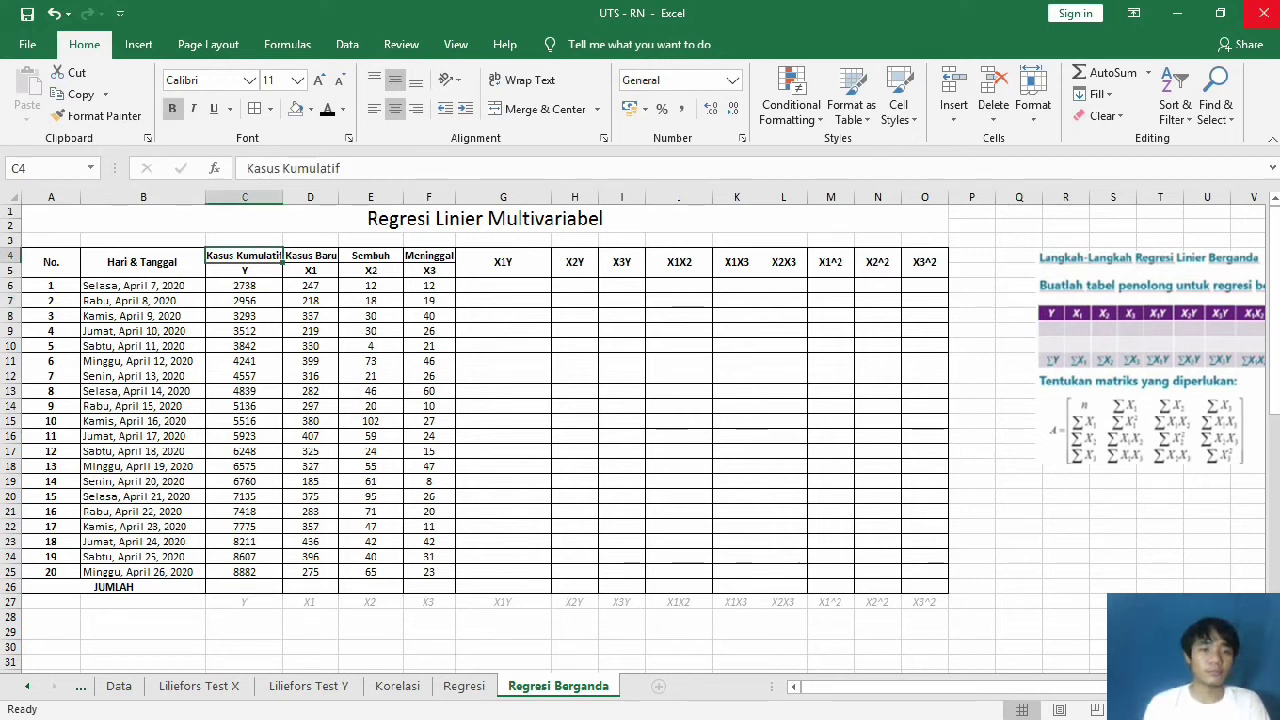
key("ctrl+Down")
key("Down")
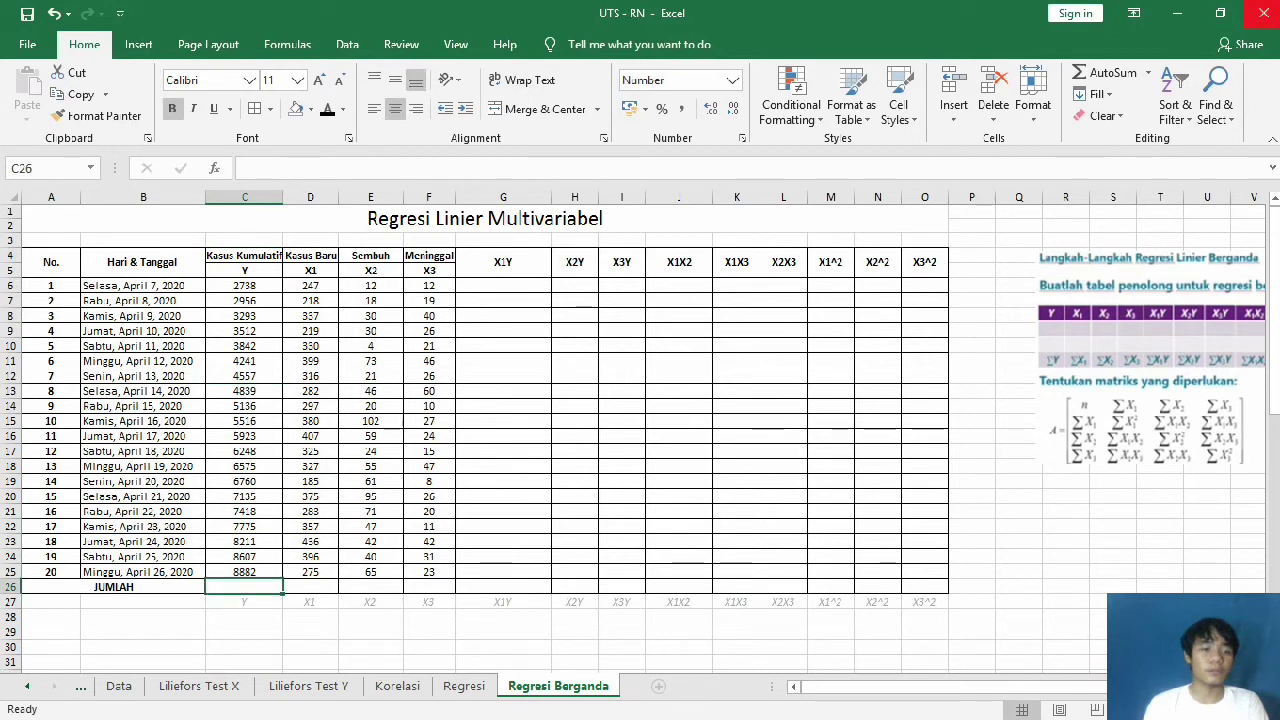
type("=")
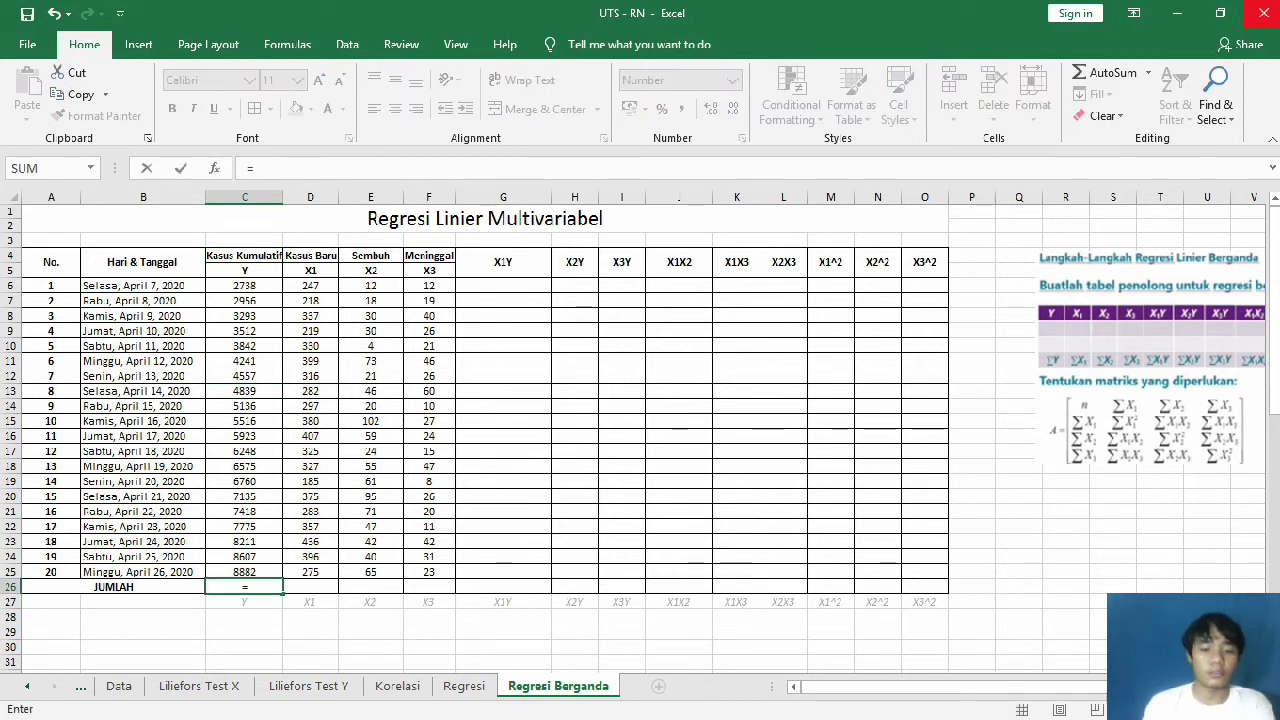
type("SUM")
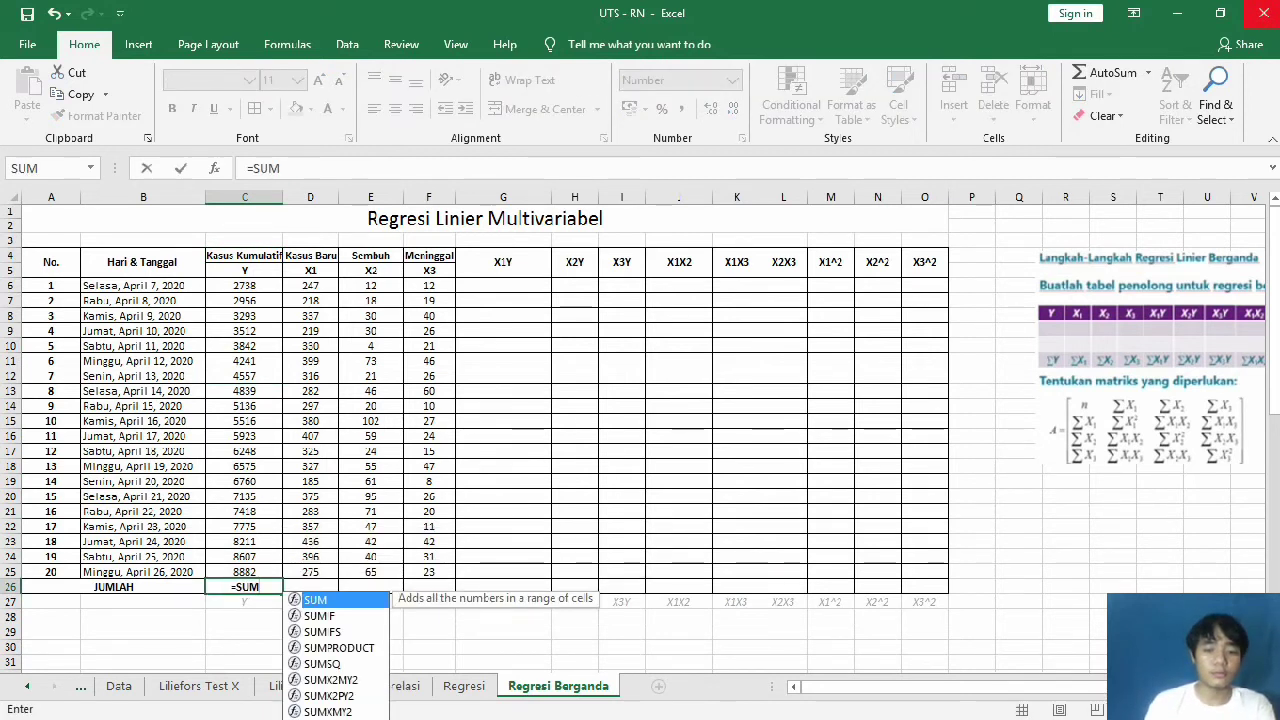
type("(")
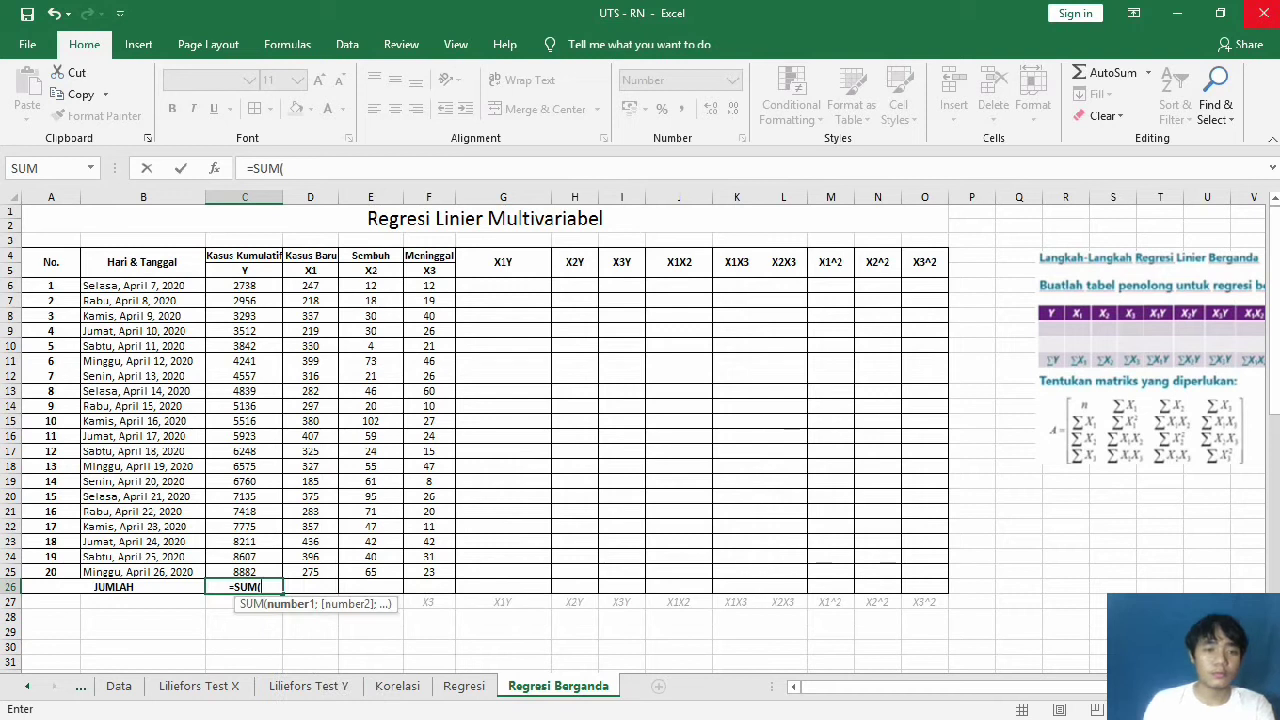
left_click_drag(244, 286, 266, 573)
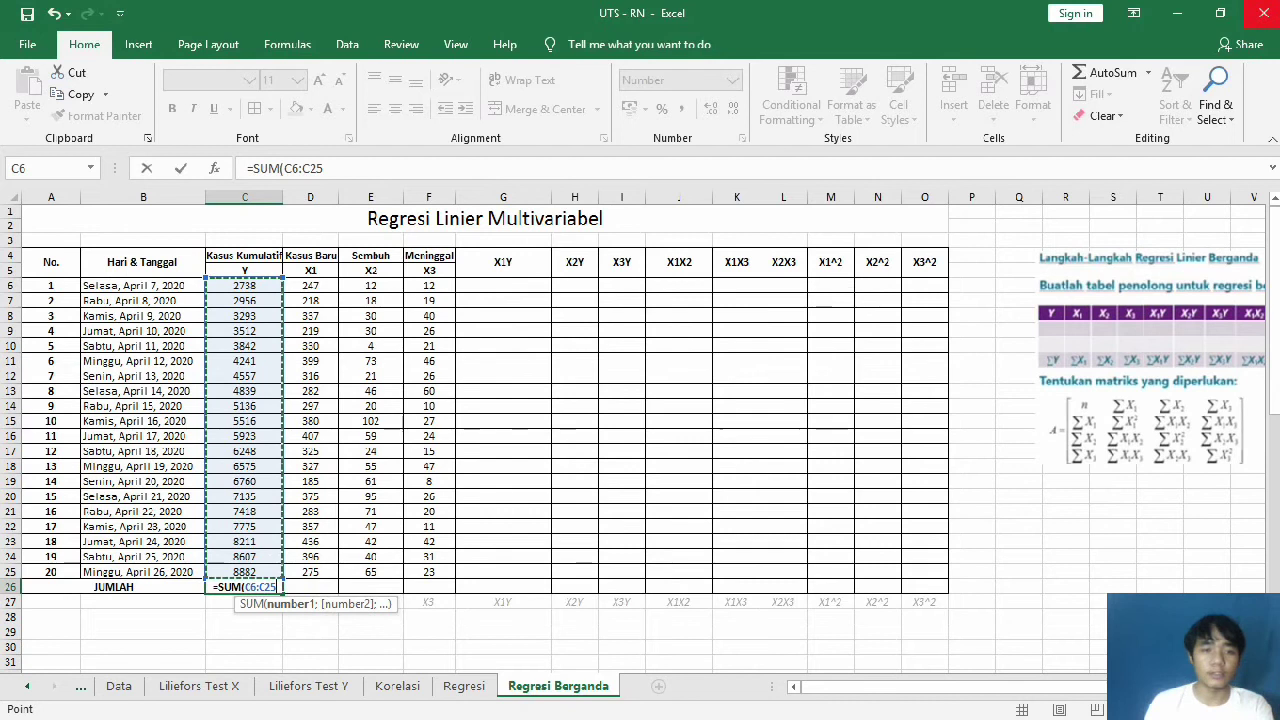
key("Return")
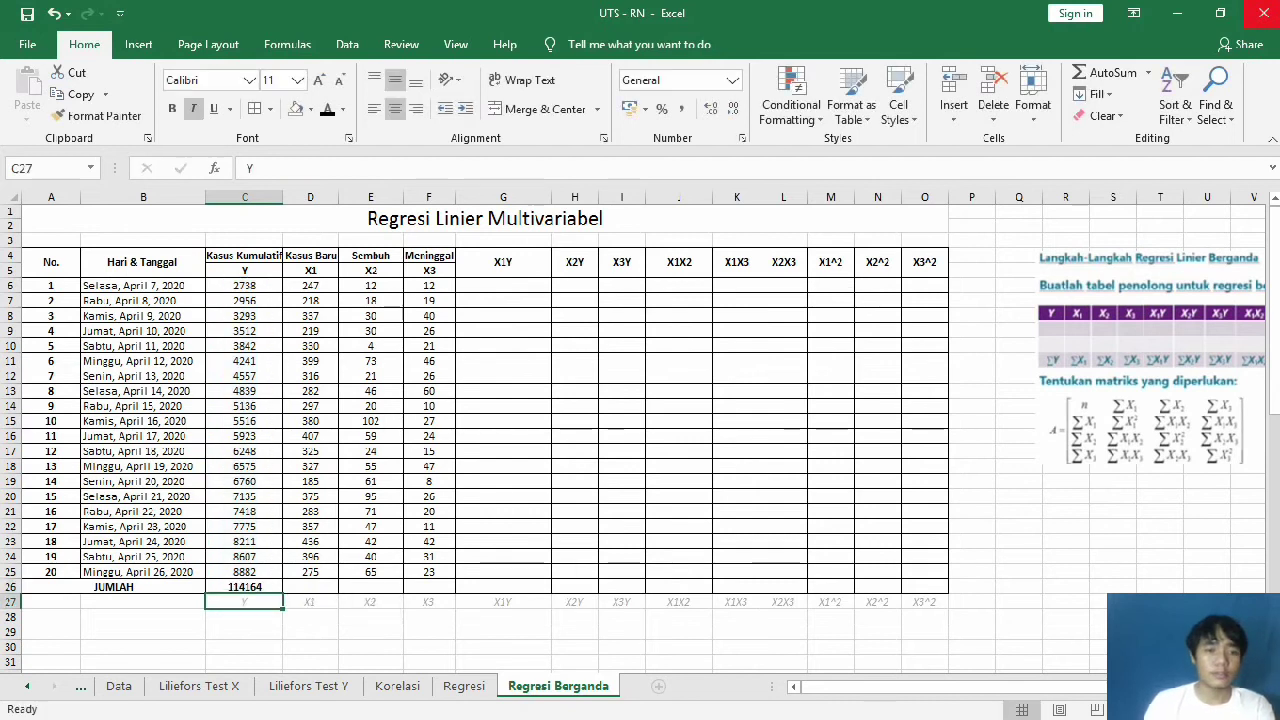
Step: Fill the sum formula from C26 across the JUMLAH row through the X3^2 column, O26
left_click(244, 587)
left_click_drag(283, 594, 938, 590)
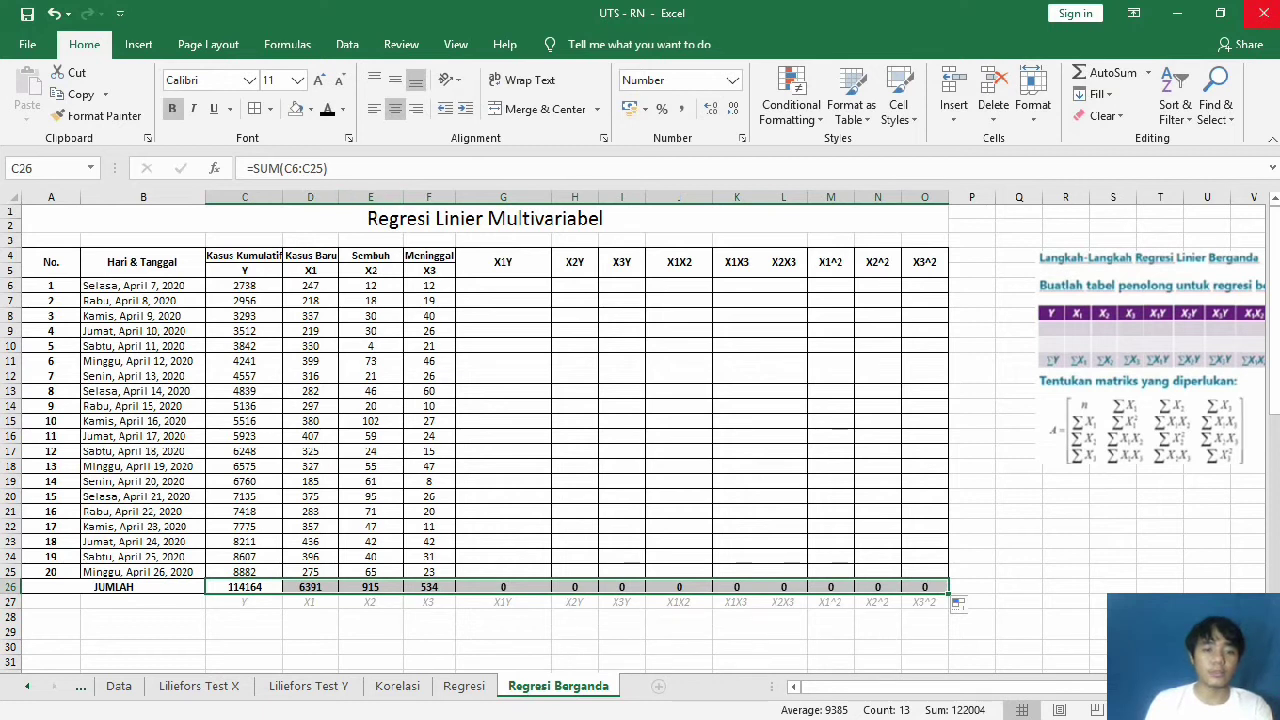
left_click(429, 631)
left_click(247, 168)
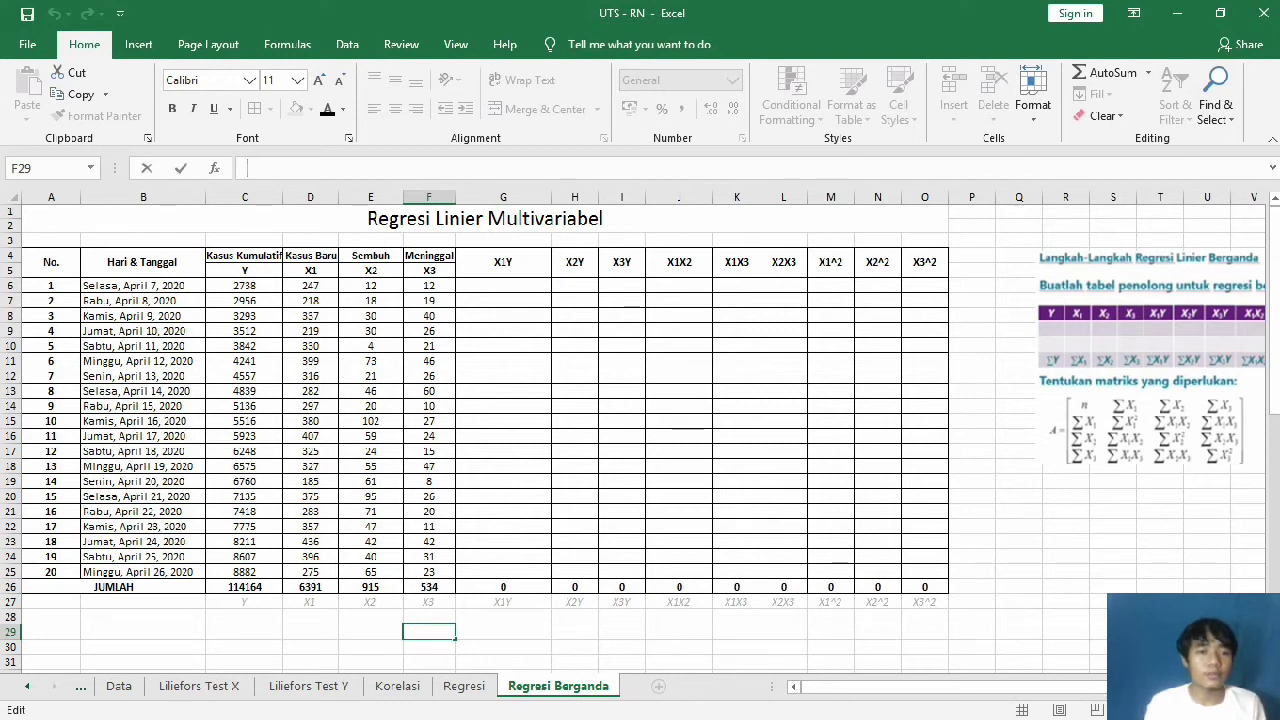
Step: Calculate the X1Y column by entering =D6*C6 in G6 and filling it down to G25
left_click(503, 285)
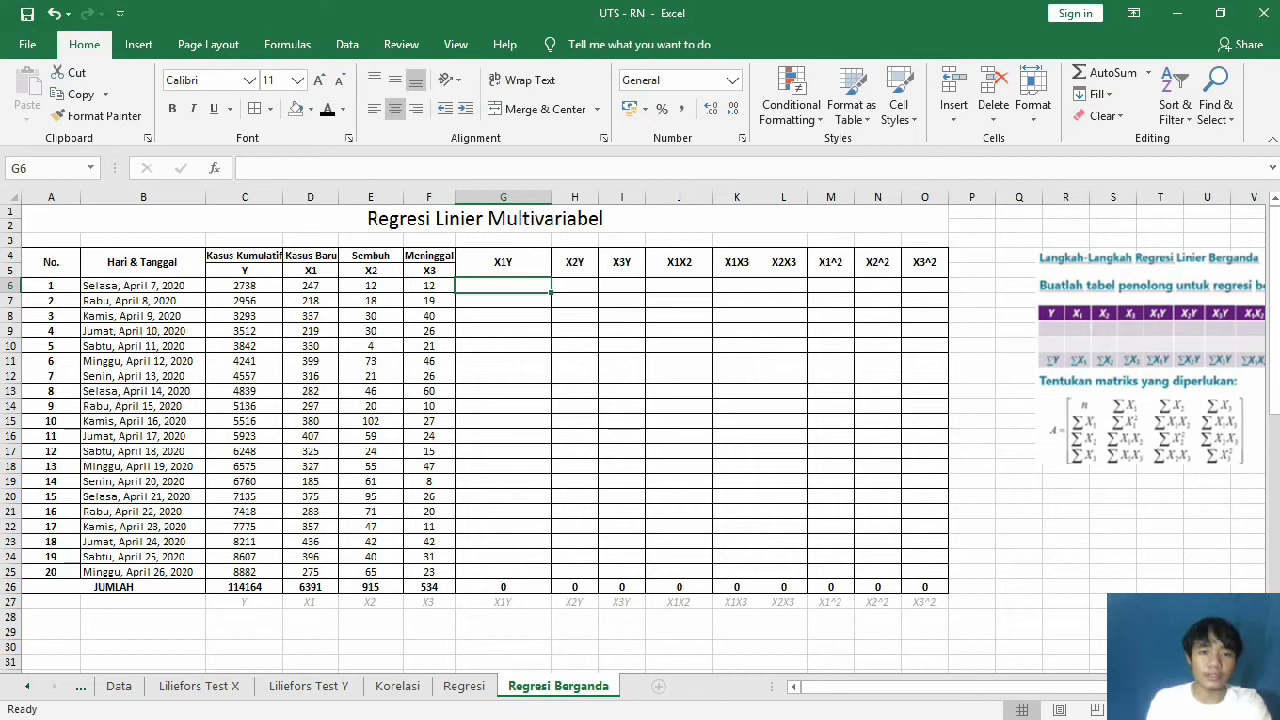
type("=")
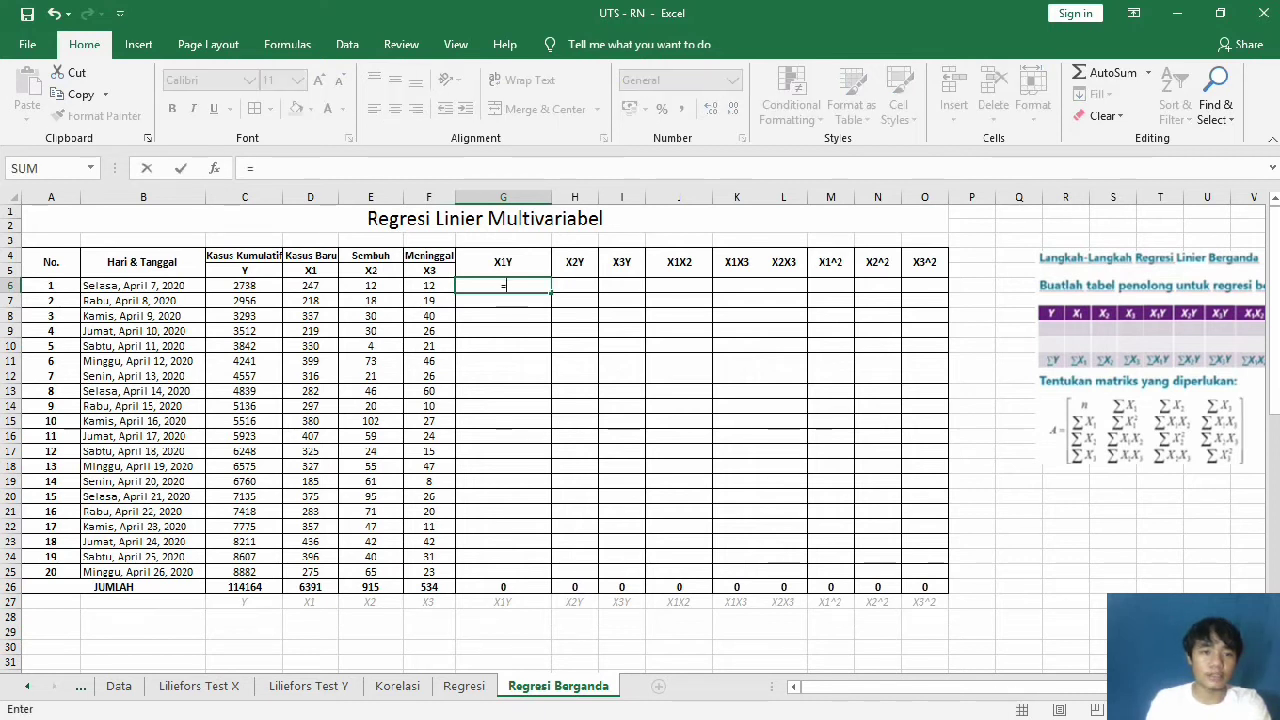
left_click(310, 285)
type("*")
left_click(244, 285)
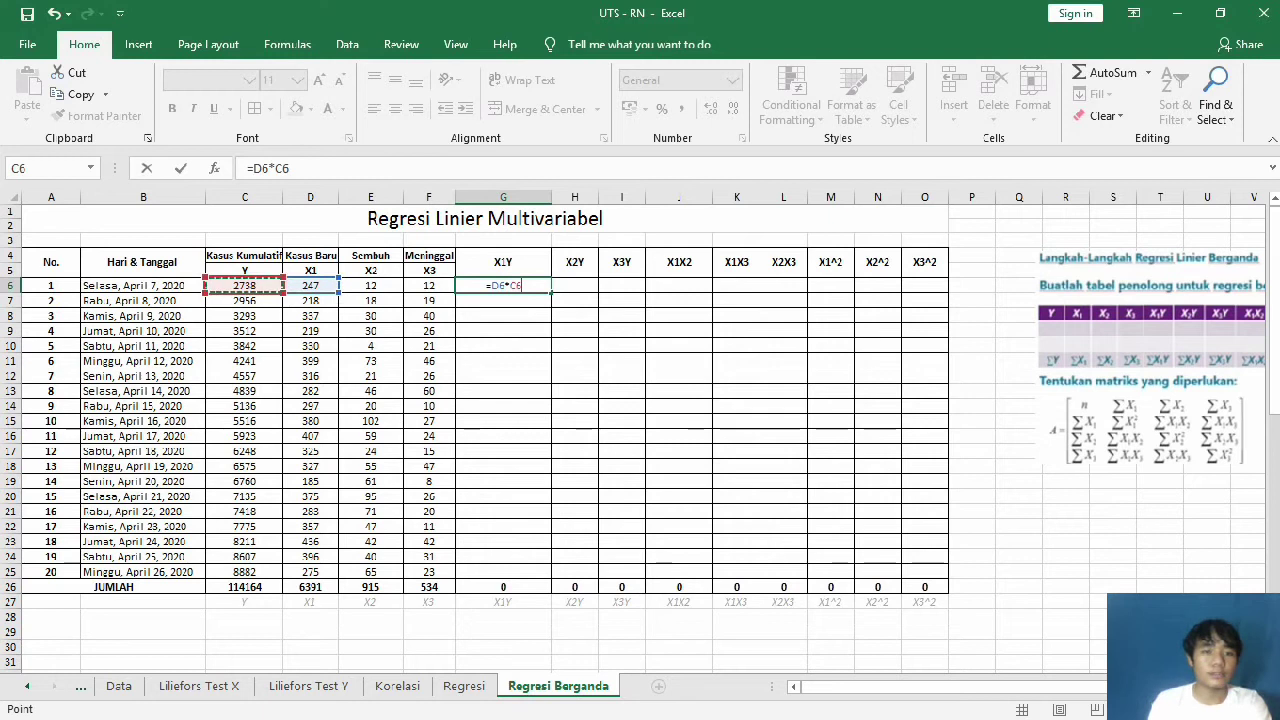
key("Return")
left_click(503, 285)
left_click_drag(550, 292, 550, 578)
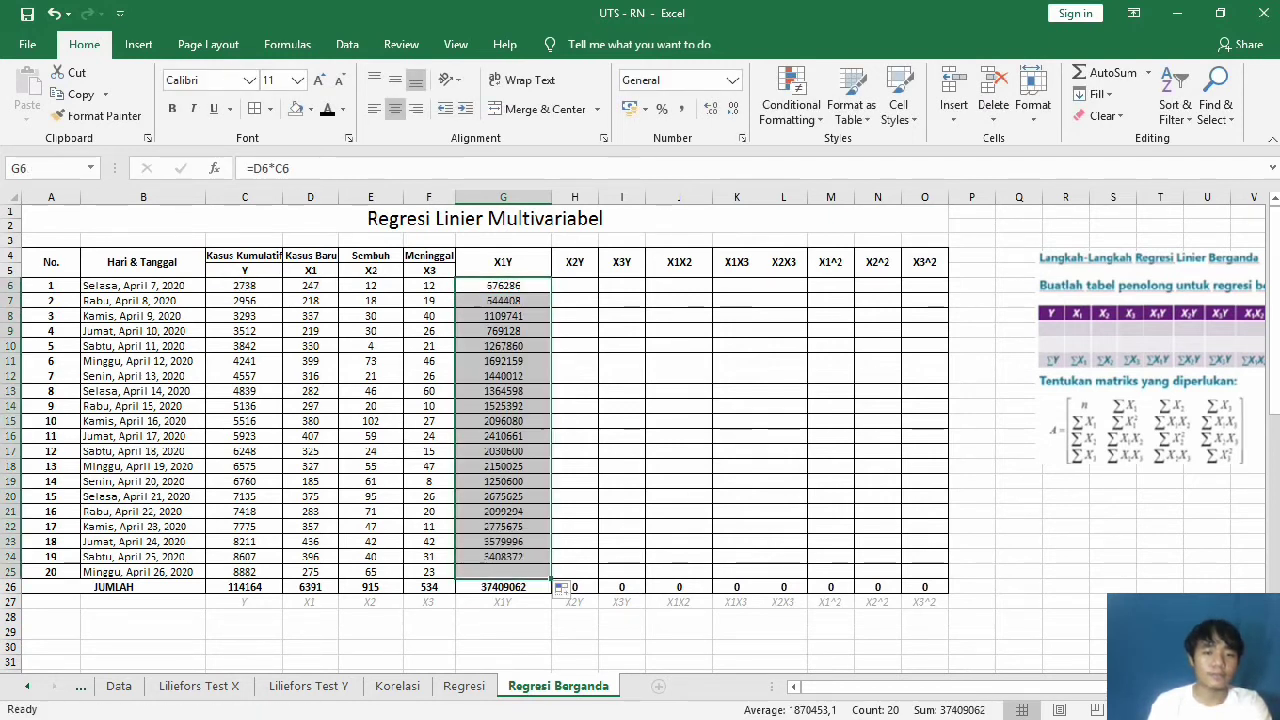
Step: Calculate the X2Y column by entering =E6*C6 in H6 and filling it down to H25
left_click(574, 285)
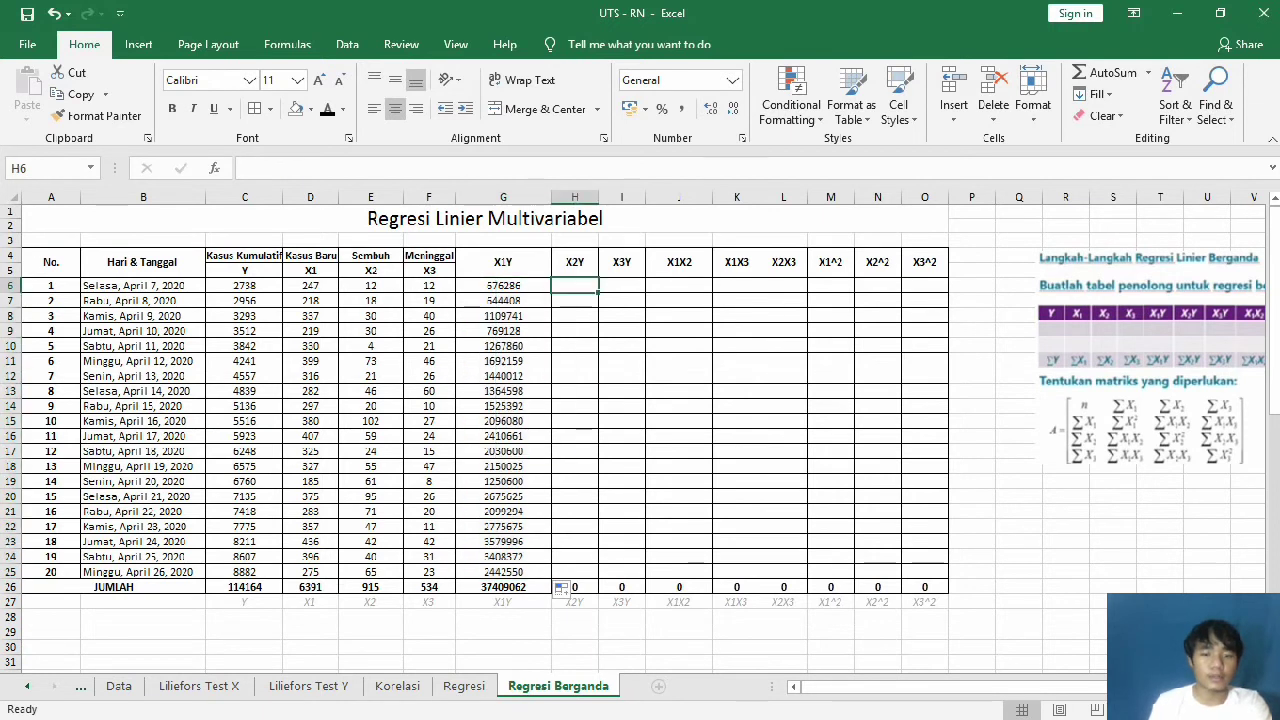
type("=")
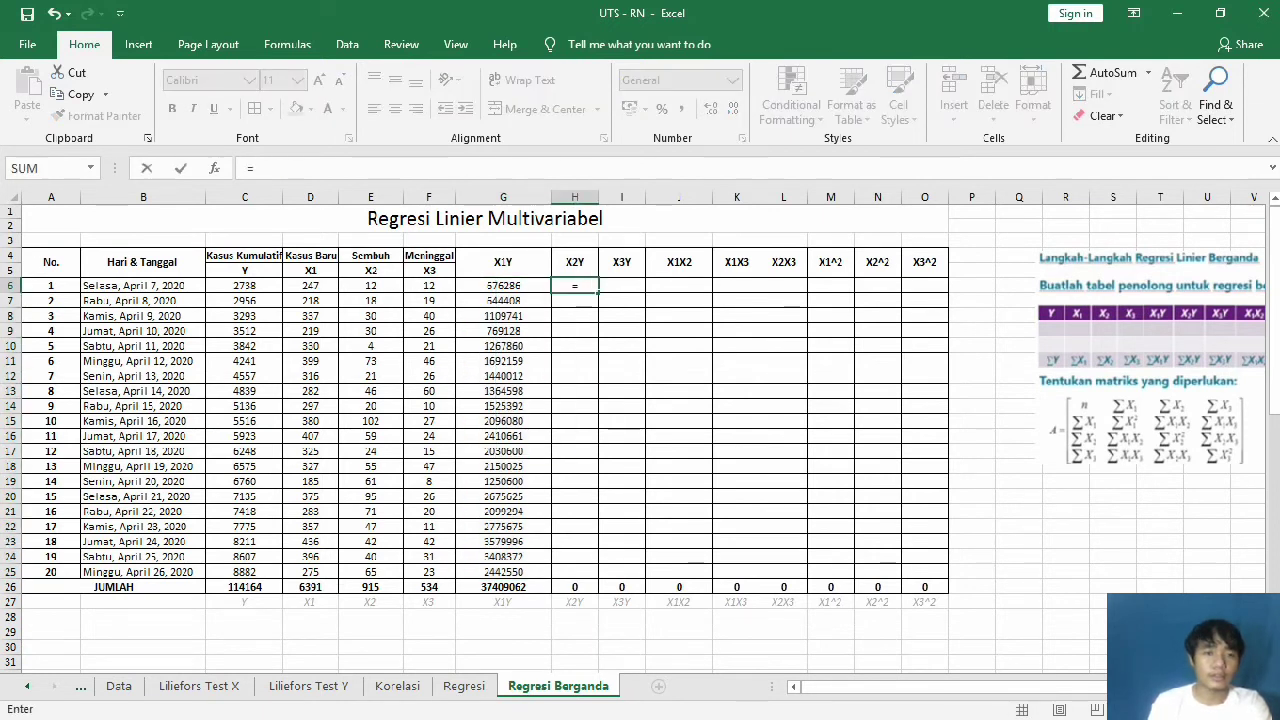
left_click(371, 285)
type("*")
left_click(244, 285)
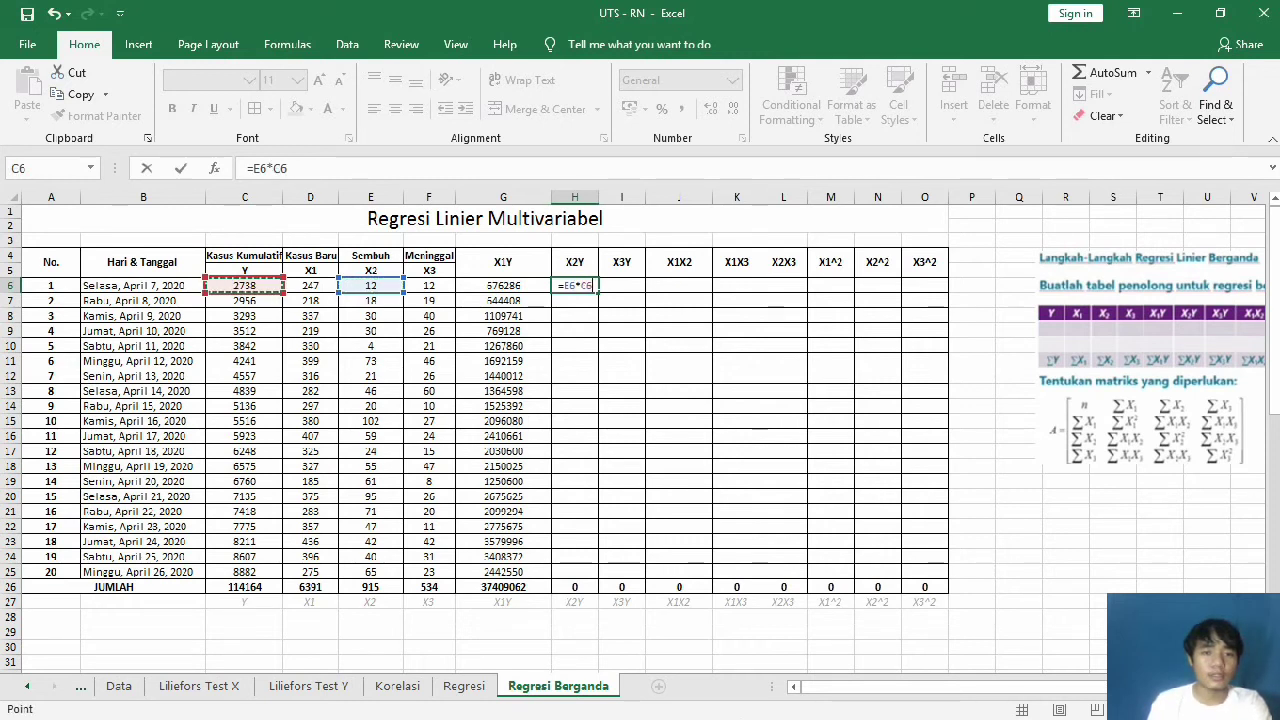
key("Return")
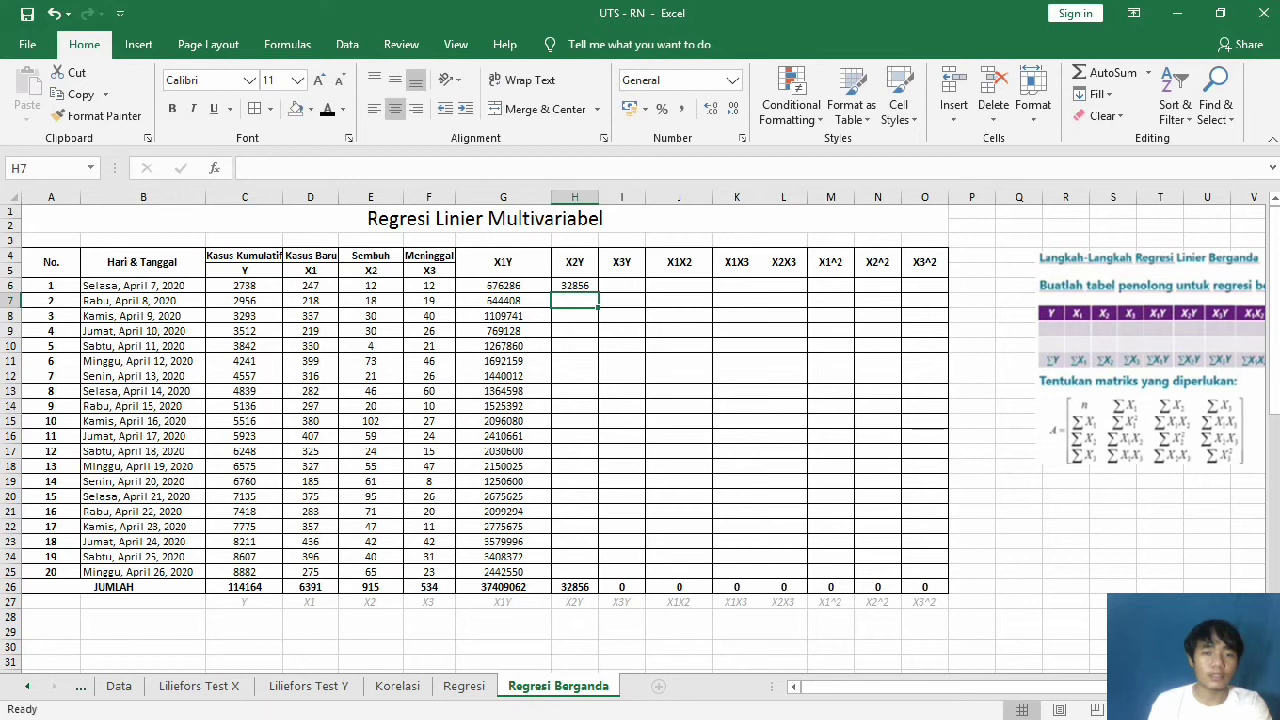
left_click(574, 285)
left_click_drag(598, 292, 598, 578)
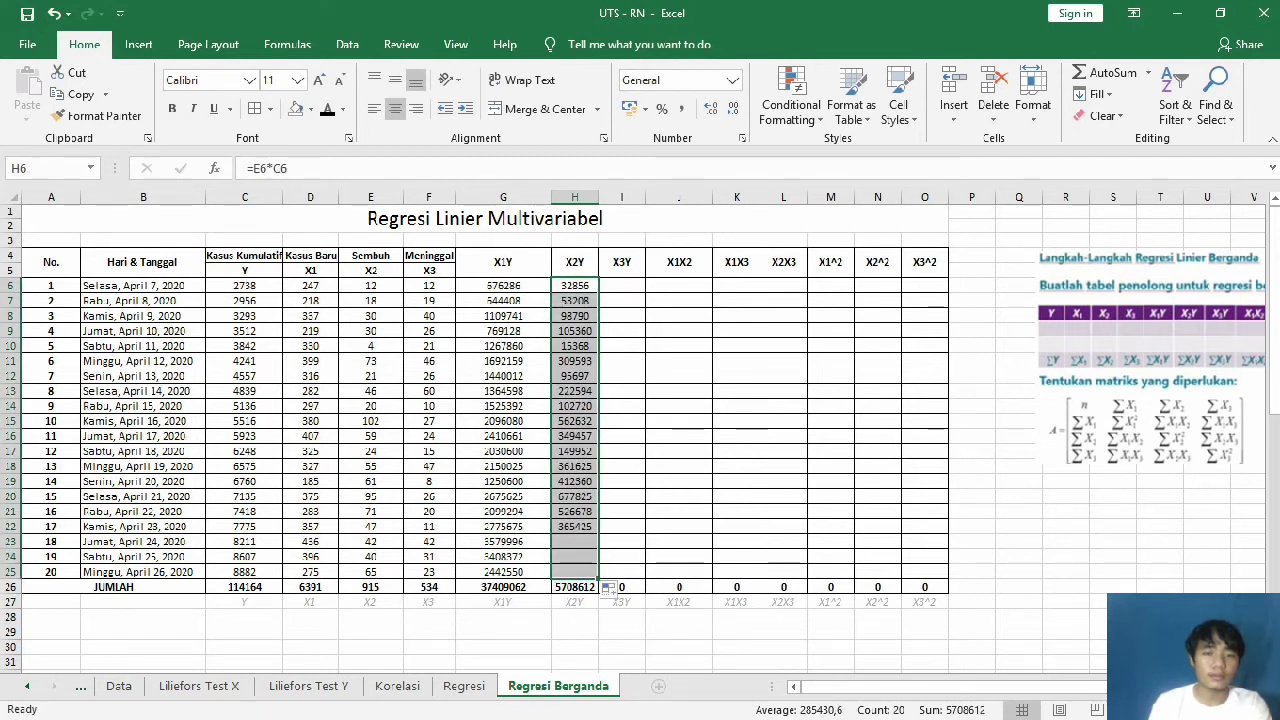
Step: Calculate the X3Y column by entering =F6*C6 in I6 and filling it down to I25
left_click(621, 286)
type("=")
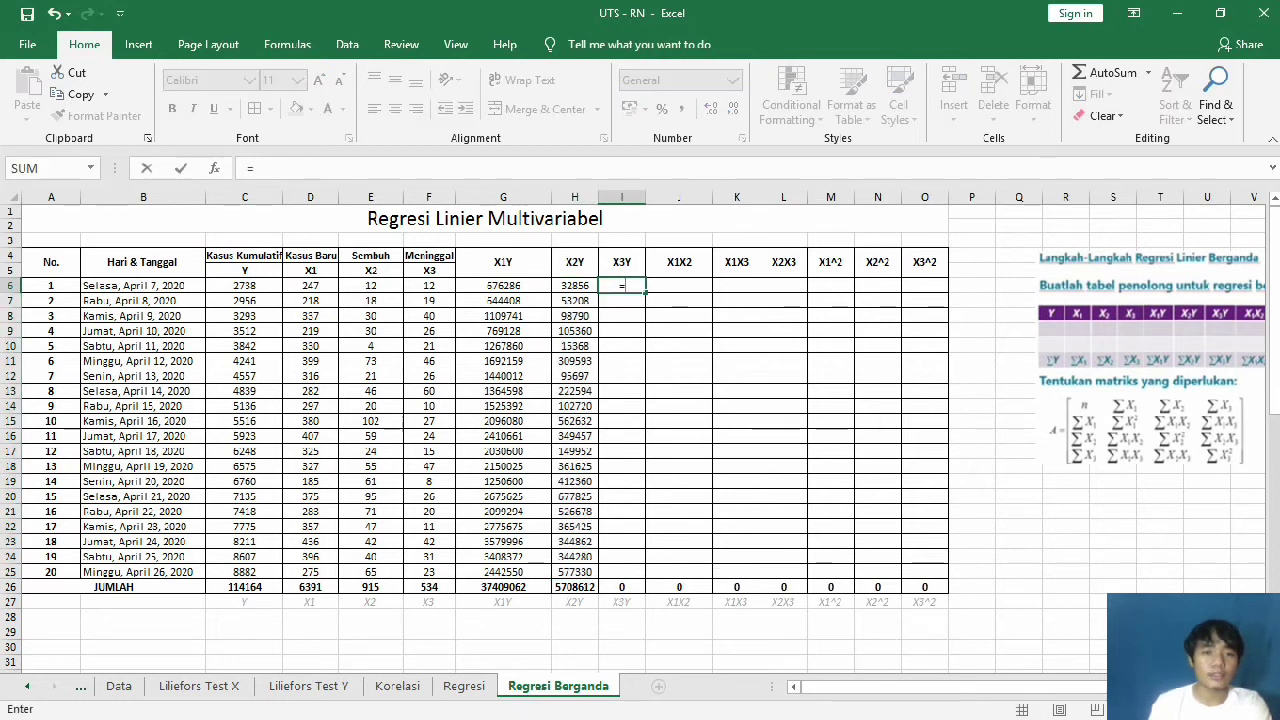
left_click(429, 286)
type("*")
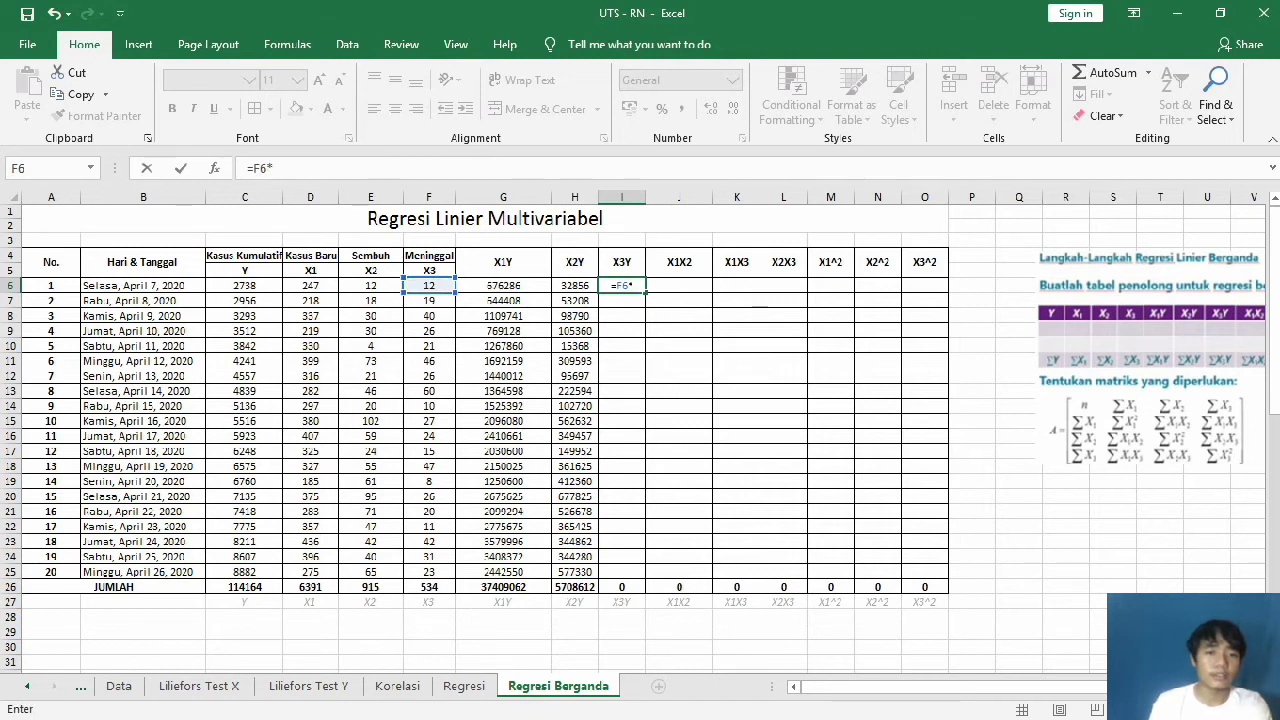
left_click(244, 286)
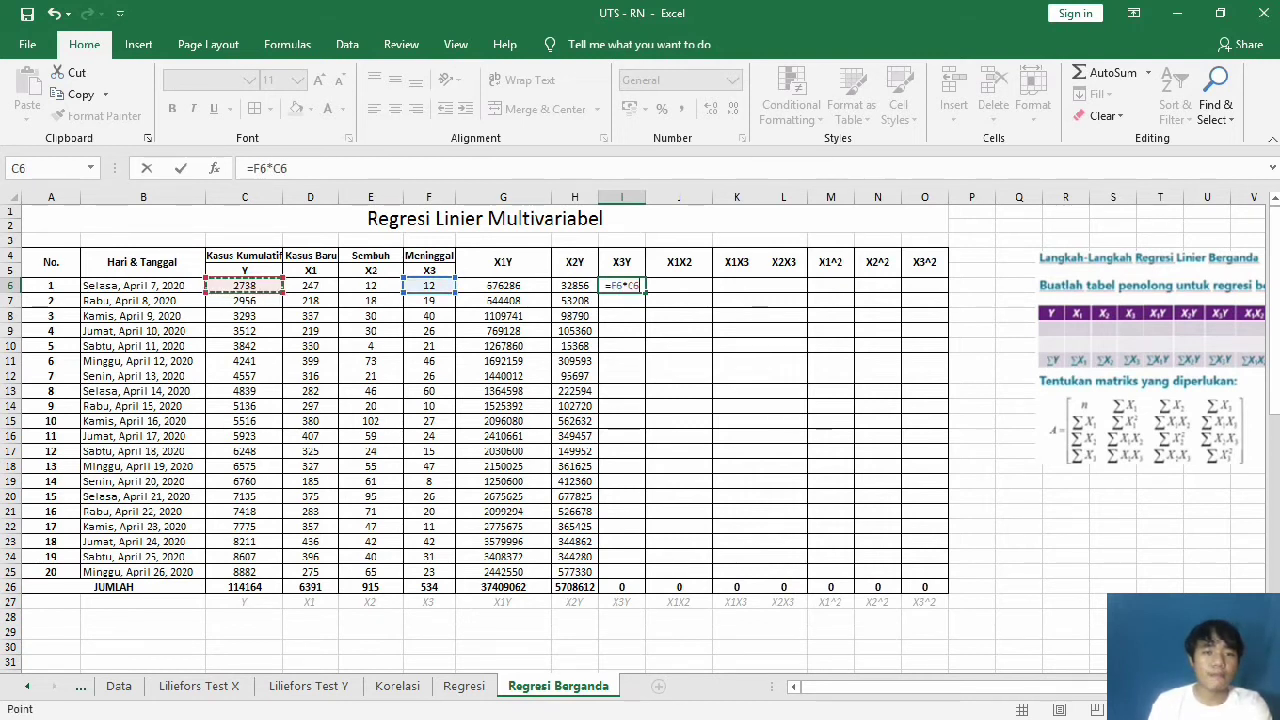
key("Return")
left_click(621, 286)
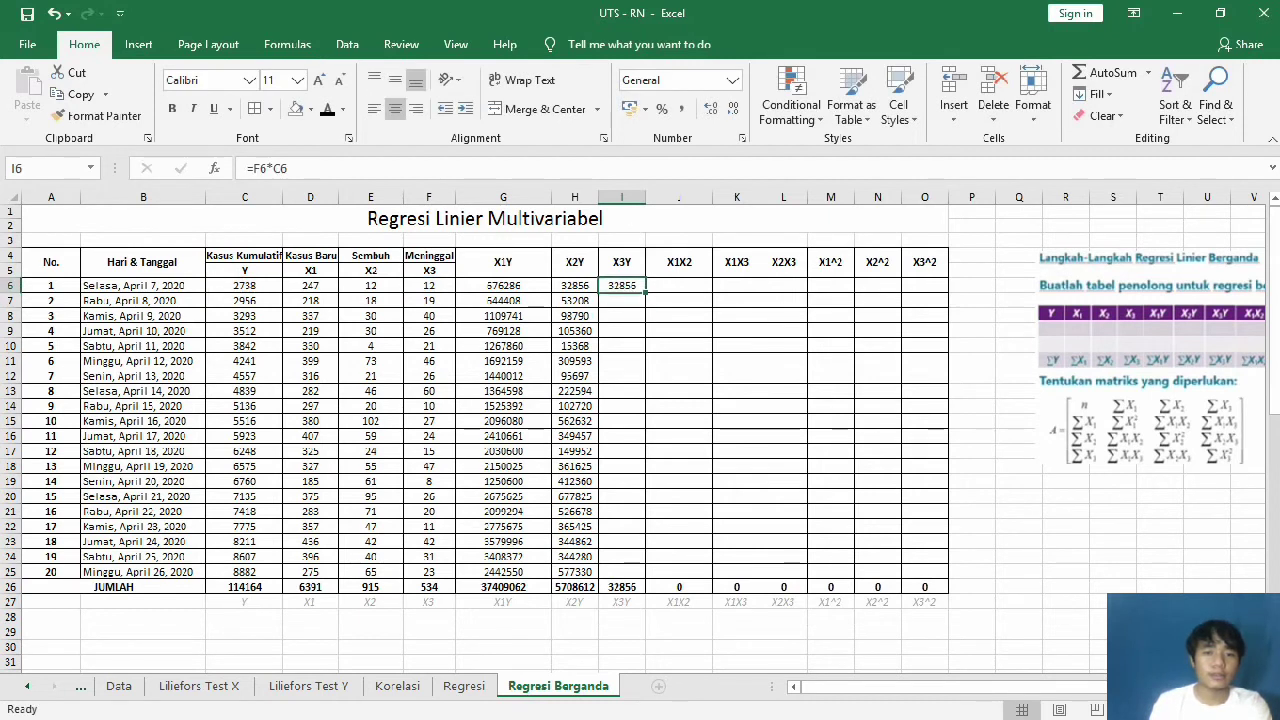
left_click_drag(646, 292, 646, 578)
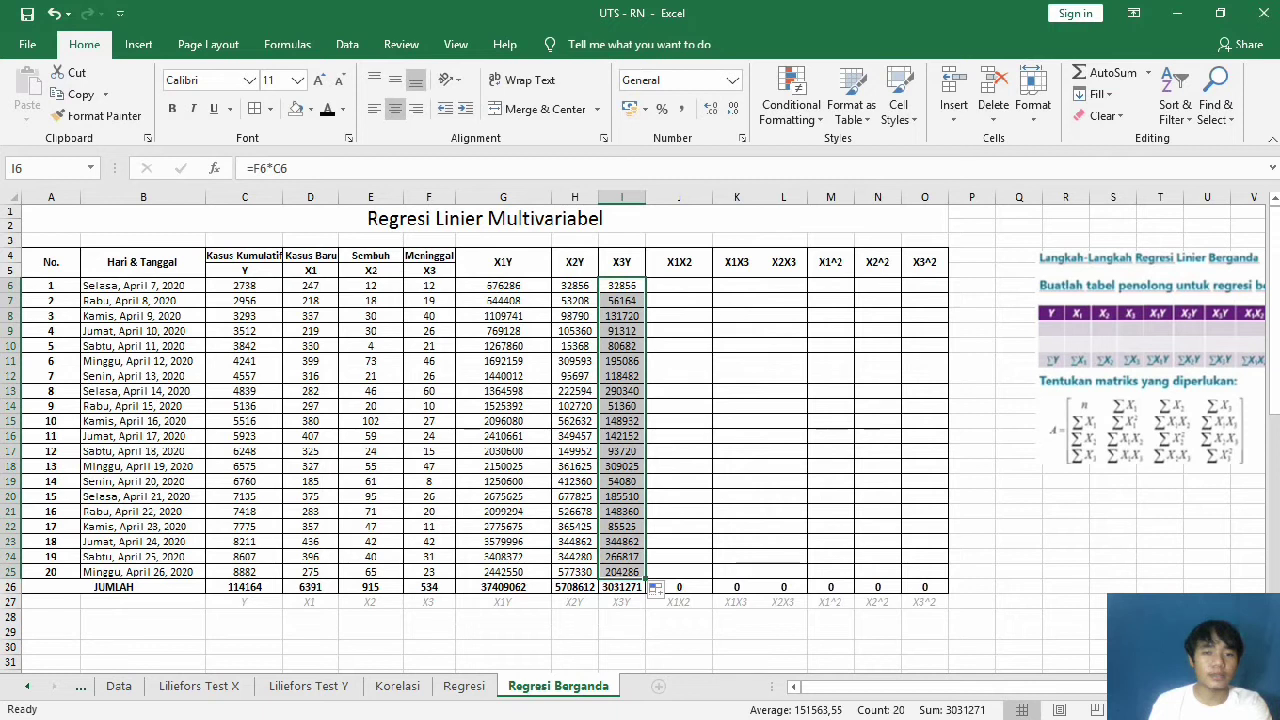
Step: Calculate the X1X2 column by entering =D6*E6 in J6 and filling it down to J25
left_click(679, 285)
type("=")
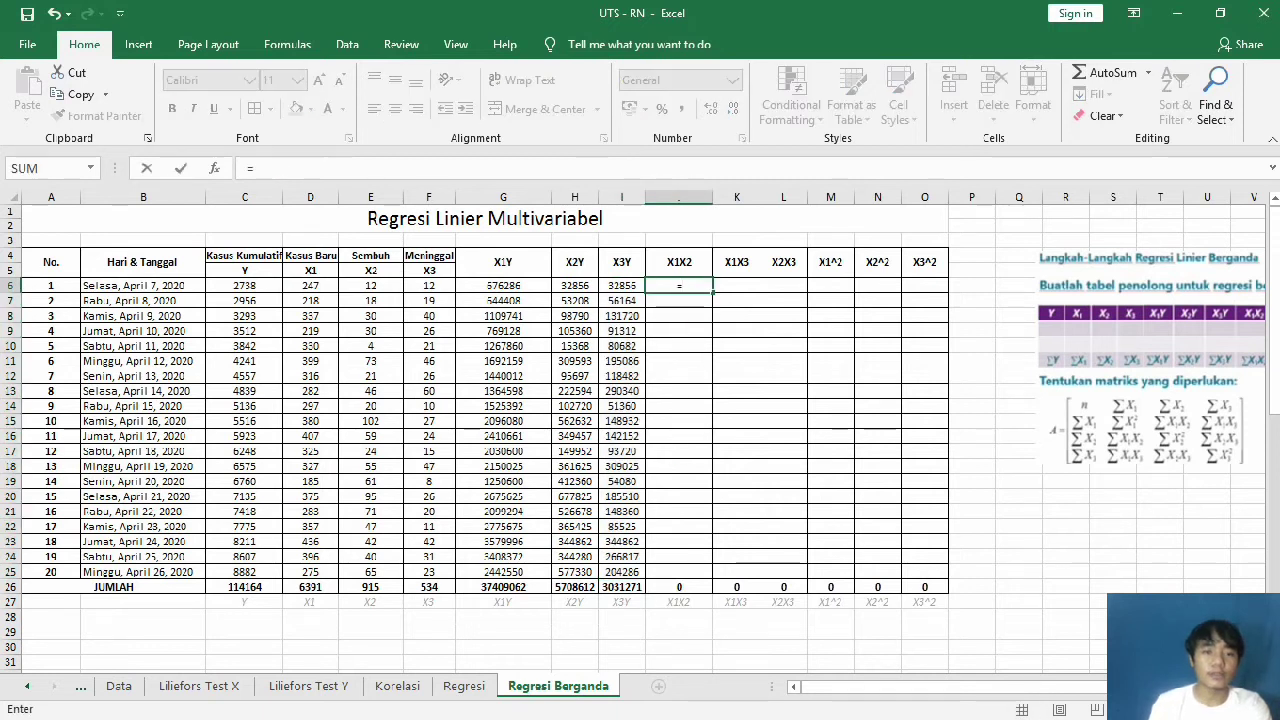
left_click(310, 286)
type("*")
left_click(370, 286)
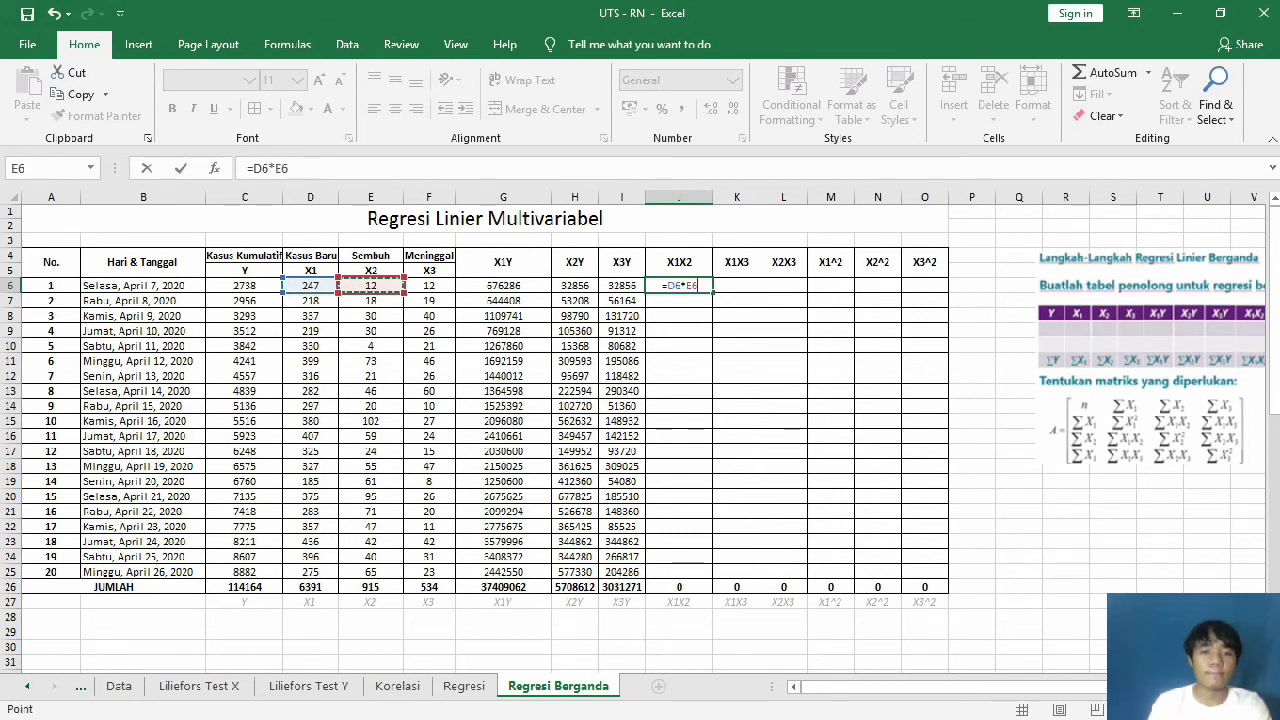
key("Return")
left_click(679, 286)
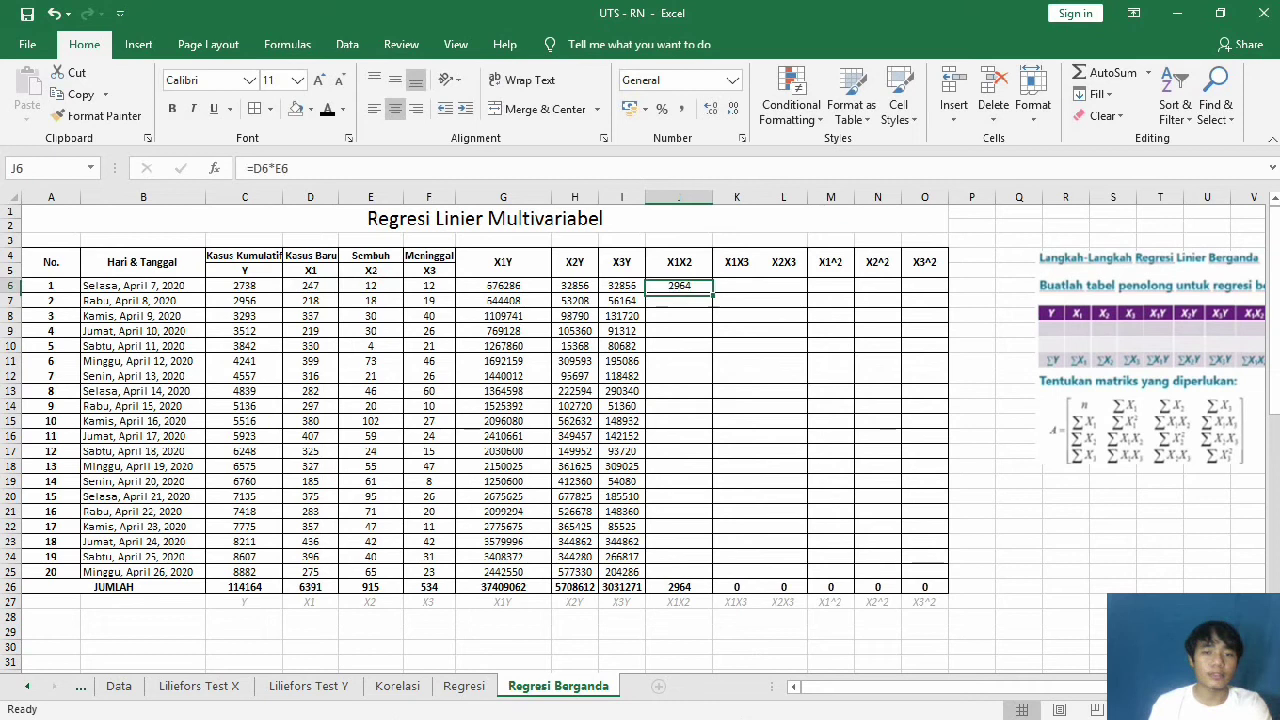
left_click_drag(713, 293, 714, 578)
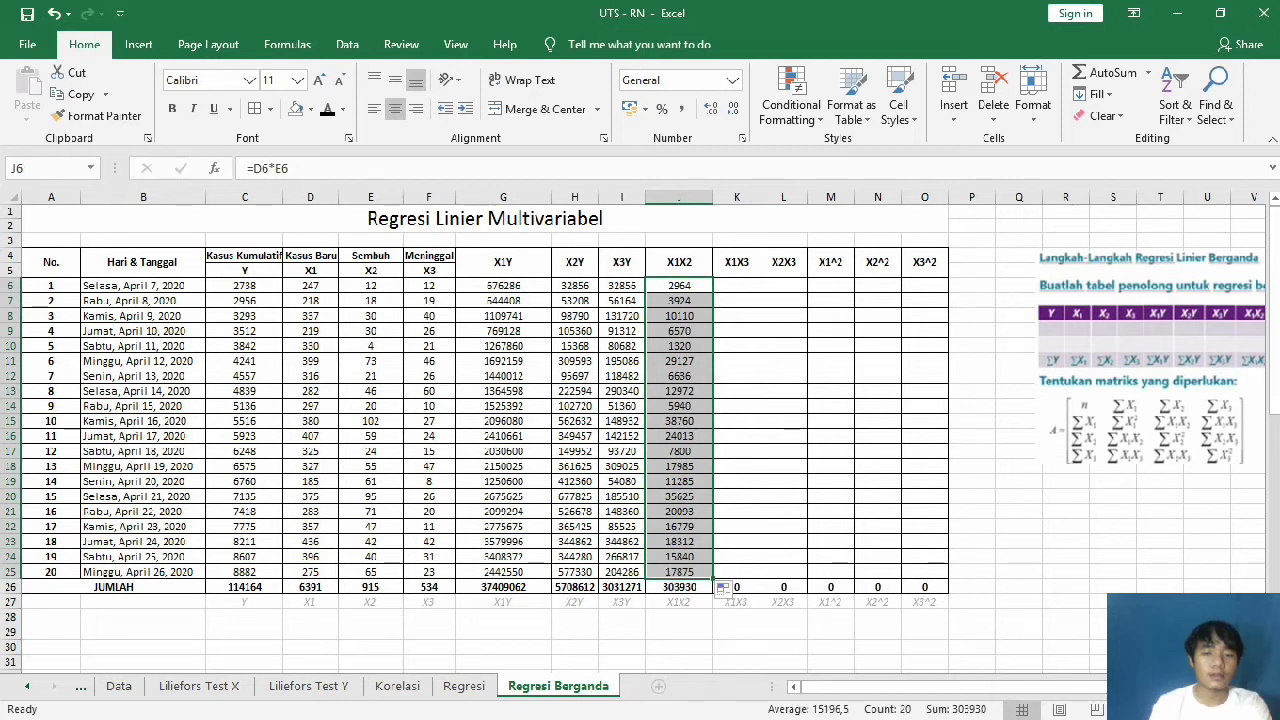
Step: Calculate the X1X3 column by entering =D6*F6 in K6 and filling it down to K25
left_click(737, 286)
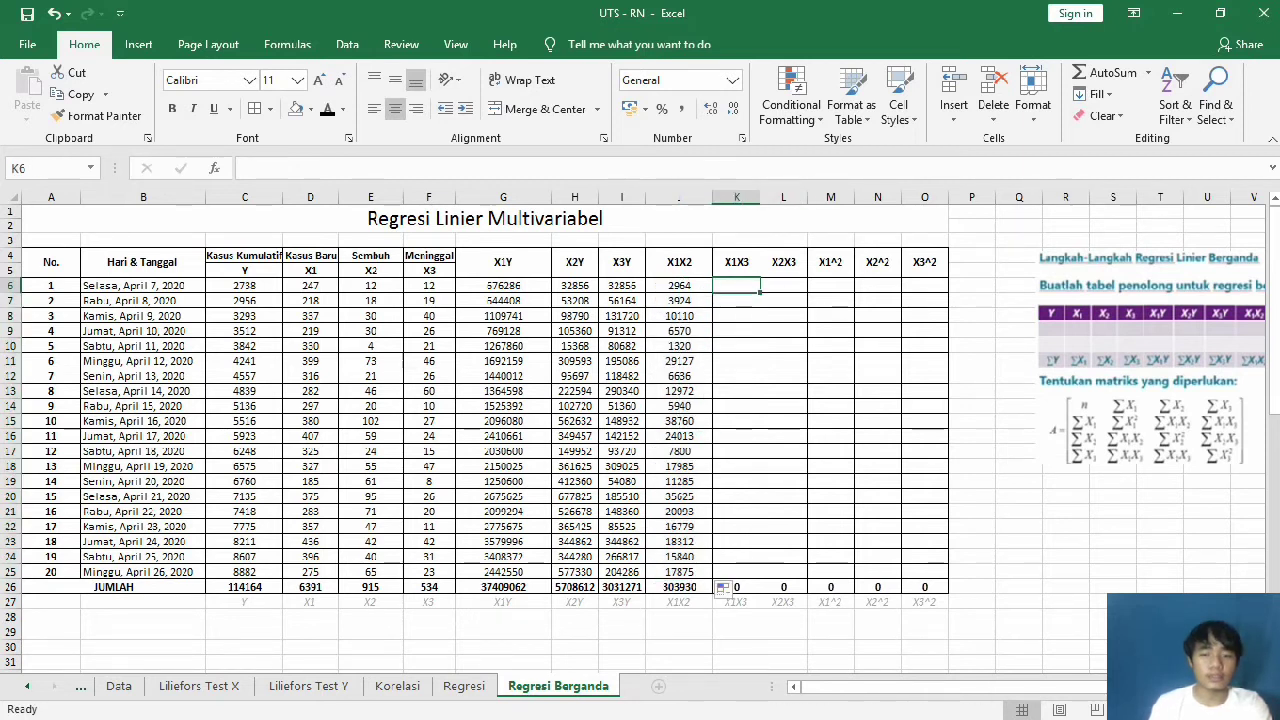
type("=")
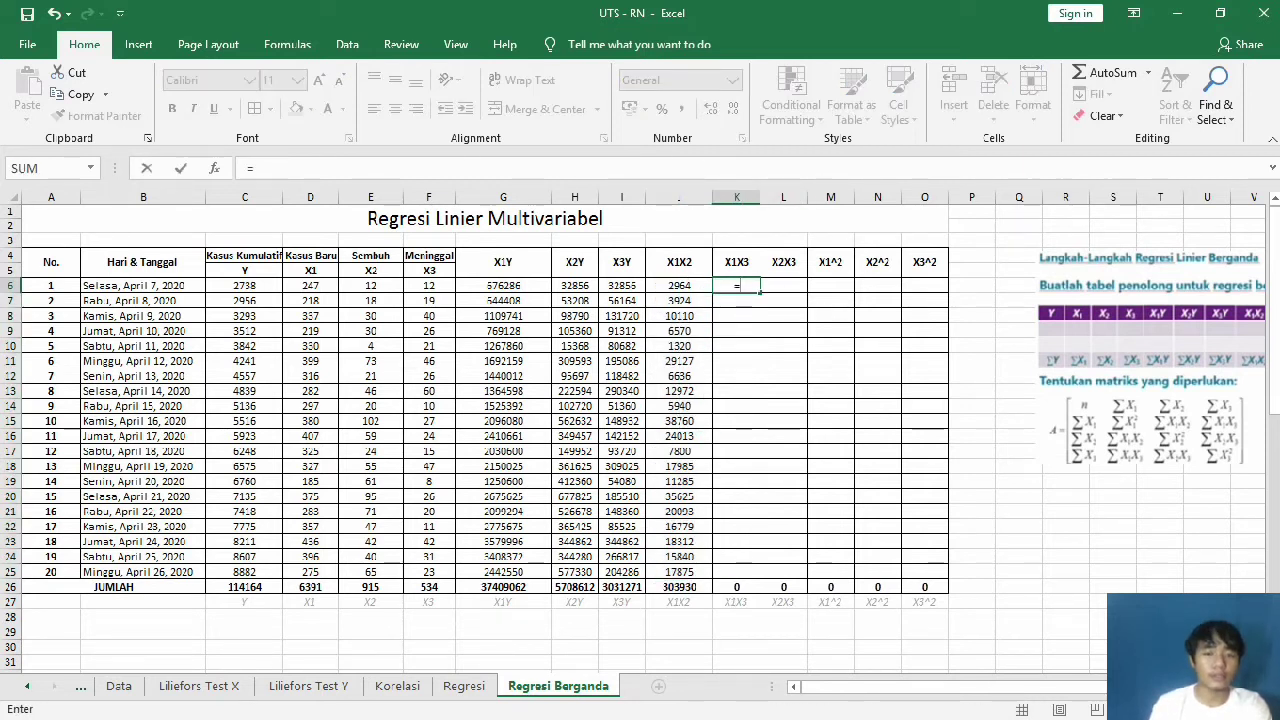
left_click(310, 286)
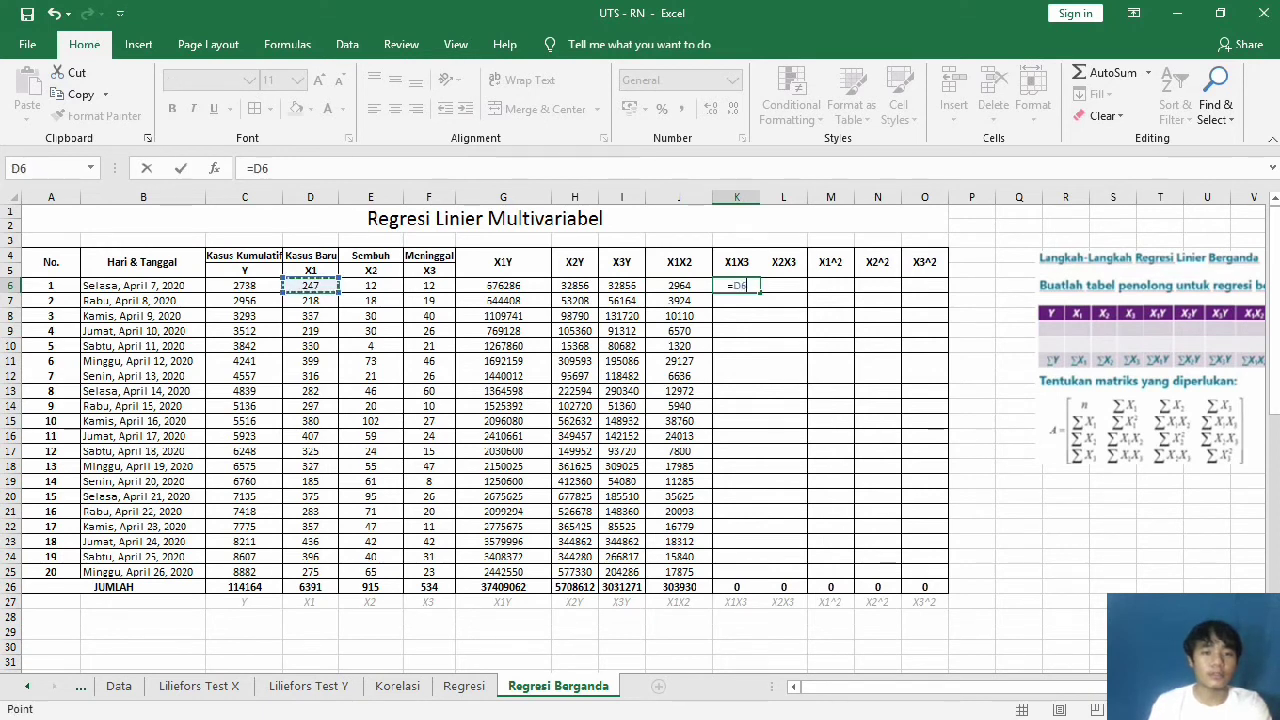
type("*")
left_click(429, 285)
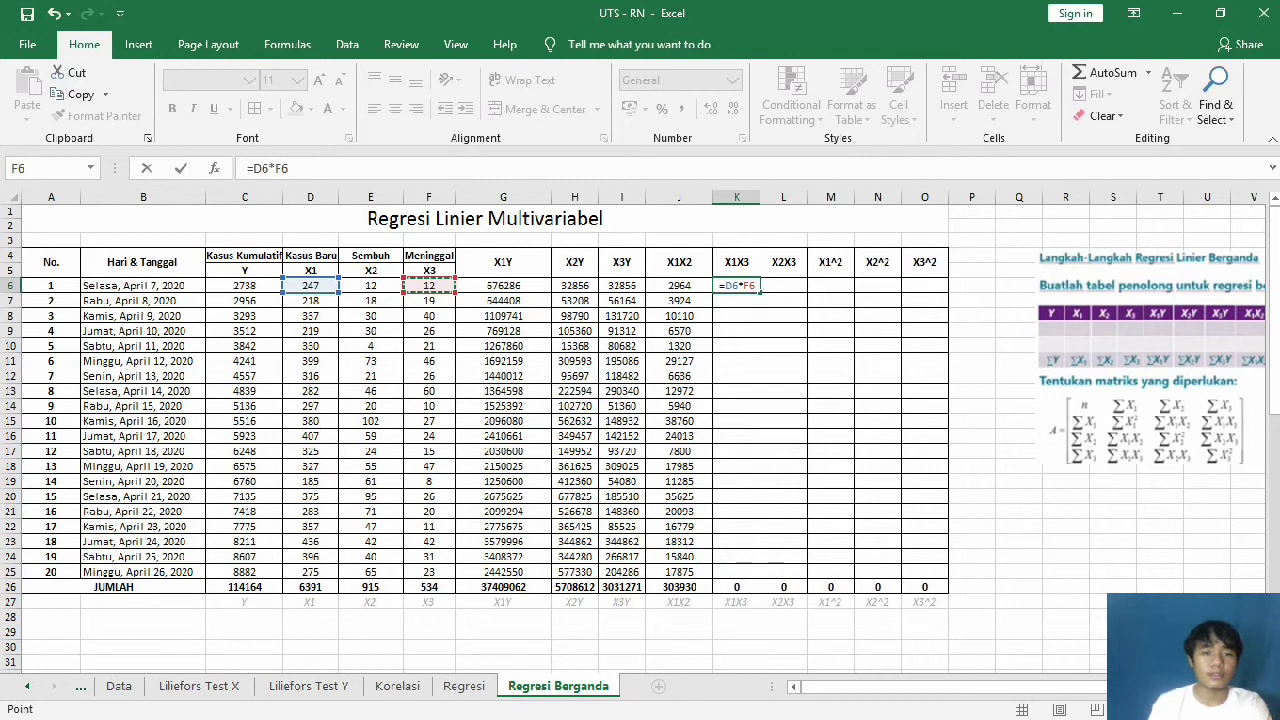
key("Return")
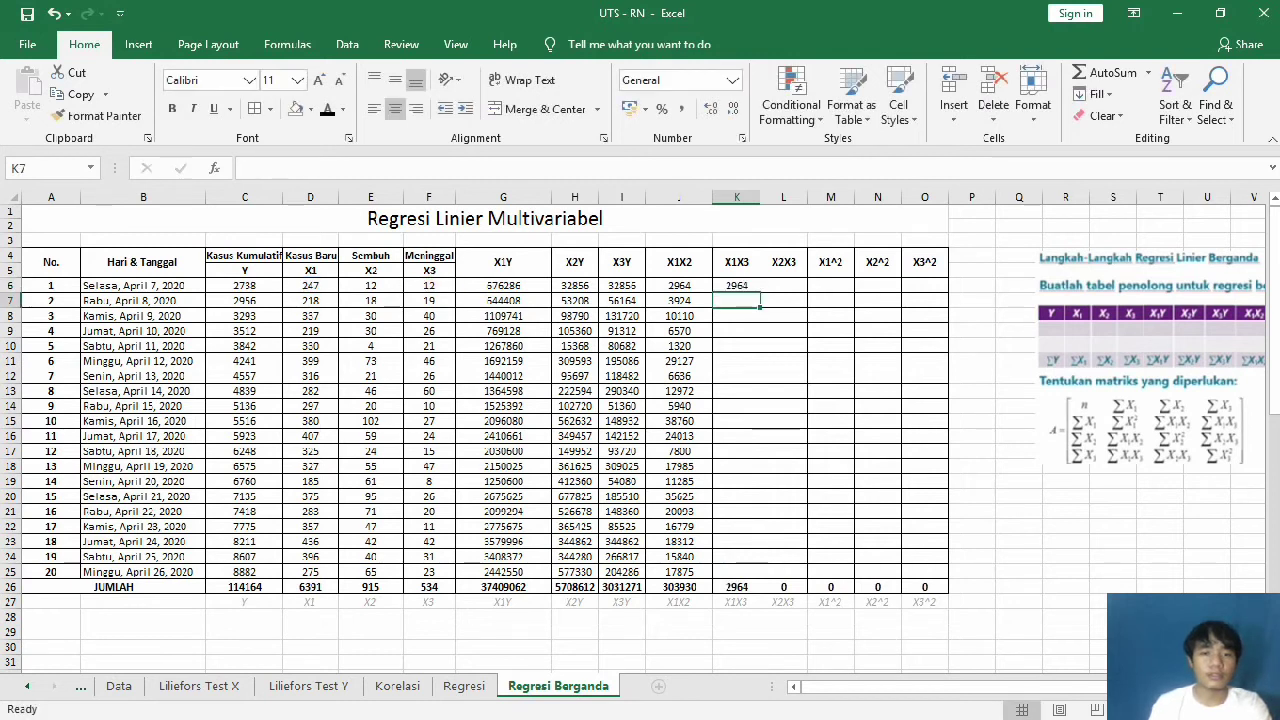
left_click(736, 285)
left_click_drag(760, 292, 760, 578)
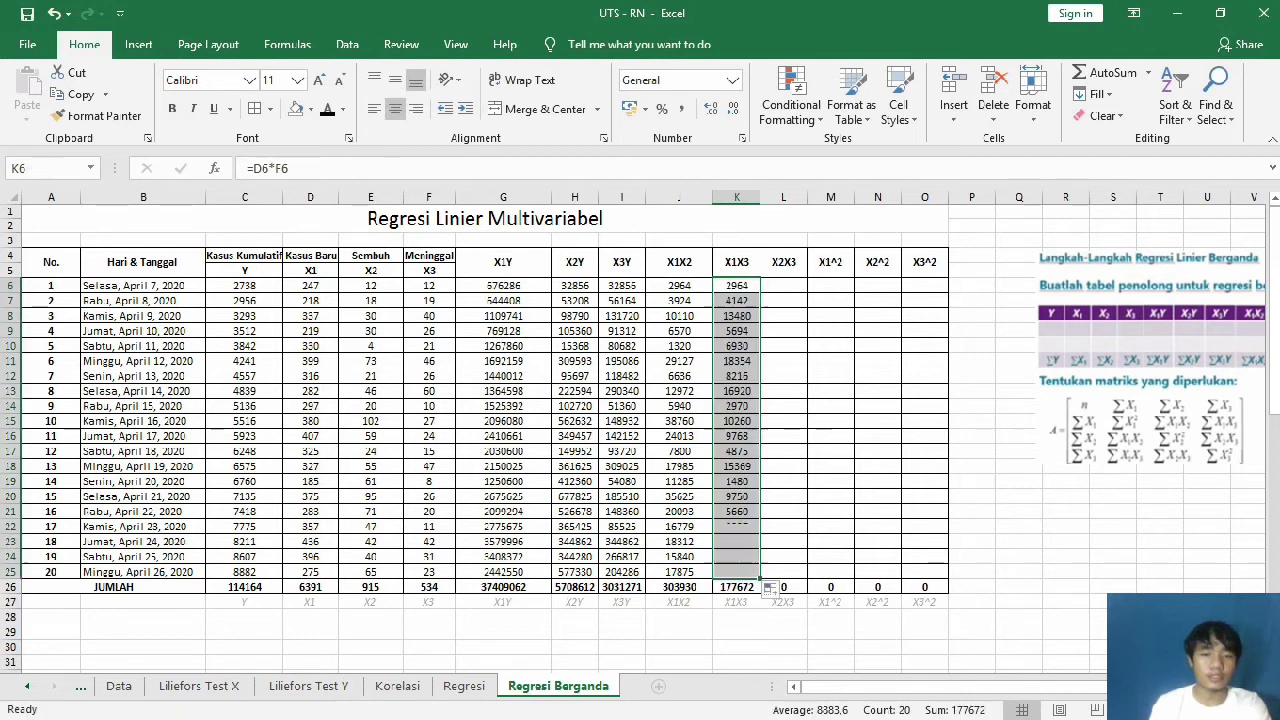
Step: Calculate the X2X3 column by entering =E6*F6 in L6 and filling it down to L25
left_click(783, 285)
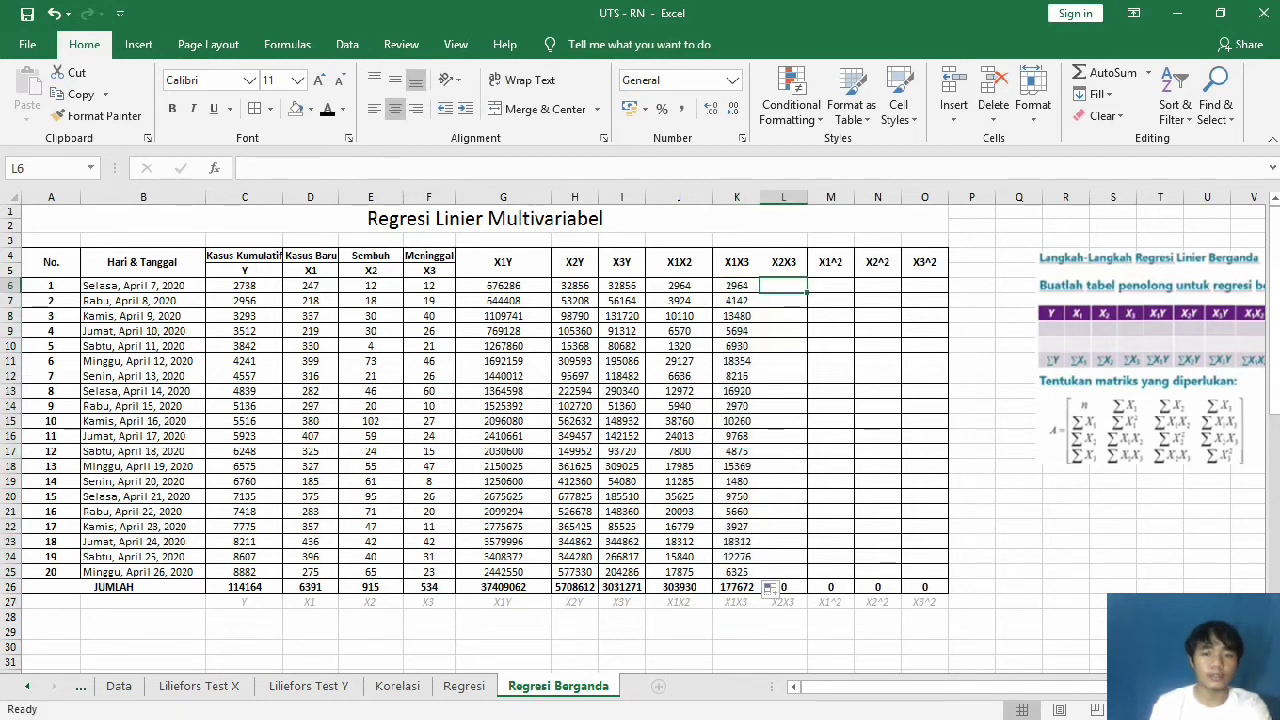
type("=")
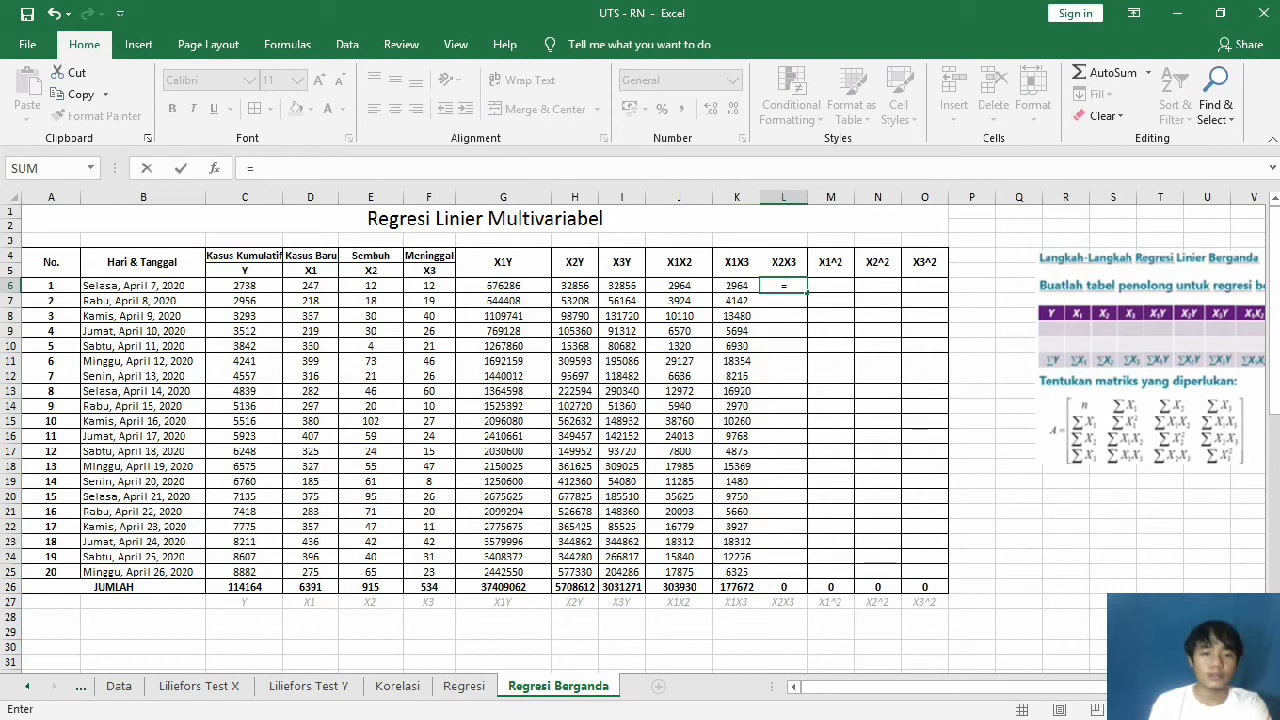
left_click(370, 285)
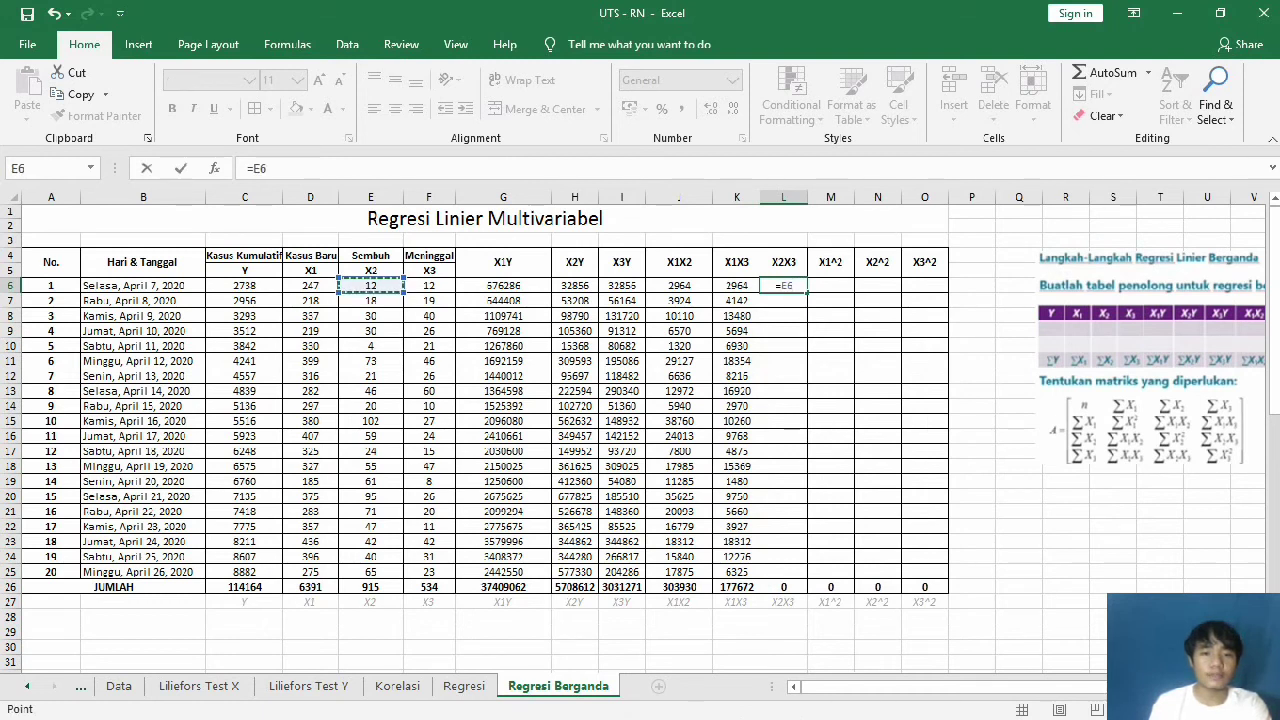
type("*")
left_click(429, 286)
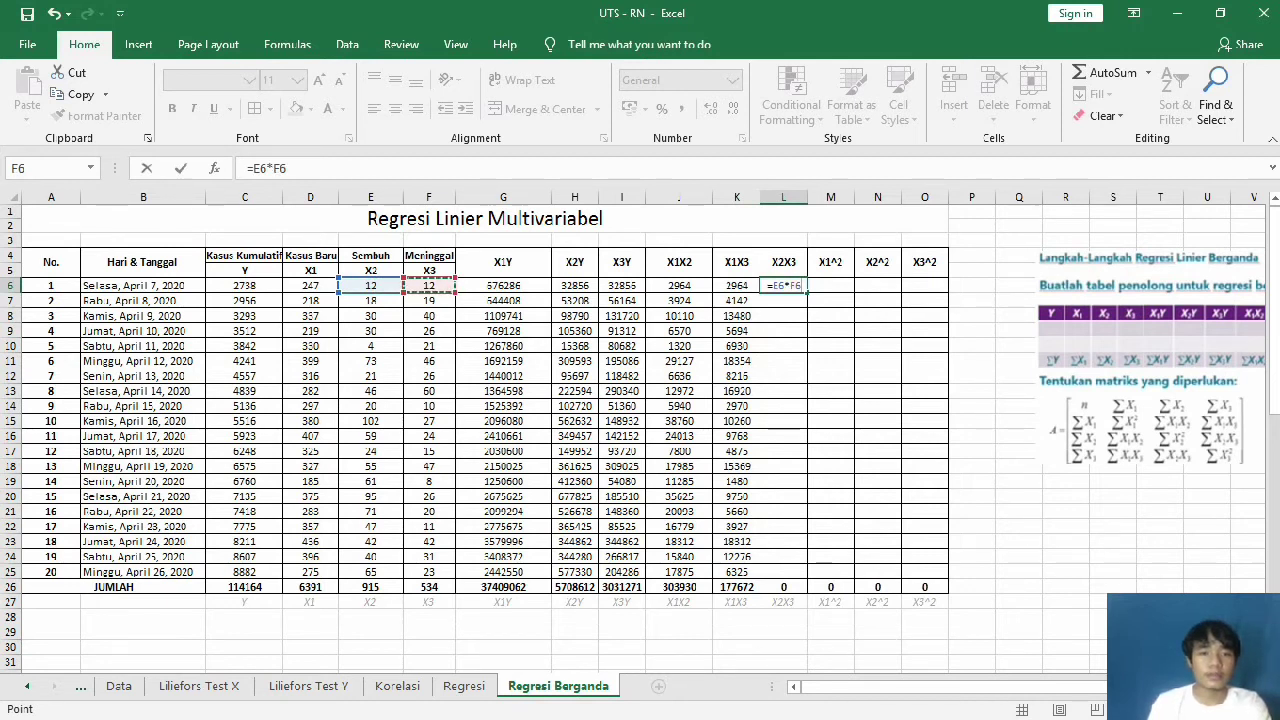
key("Return")
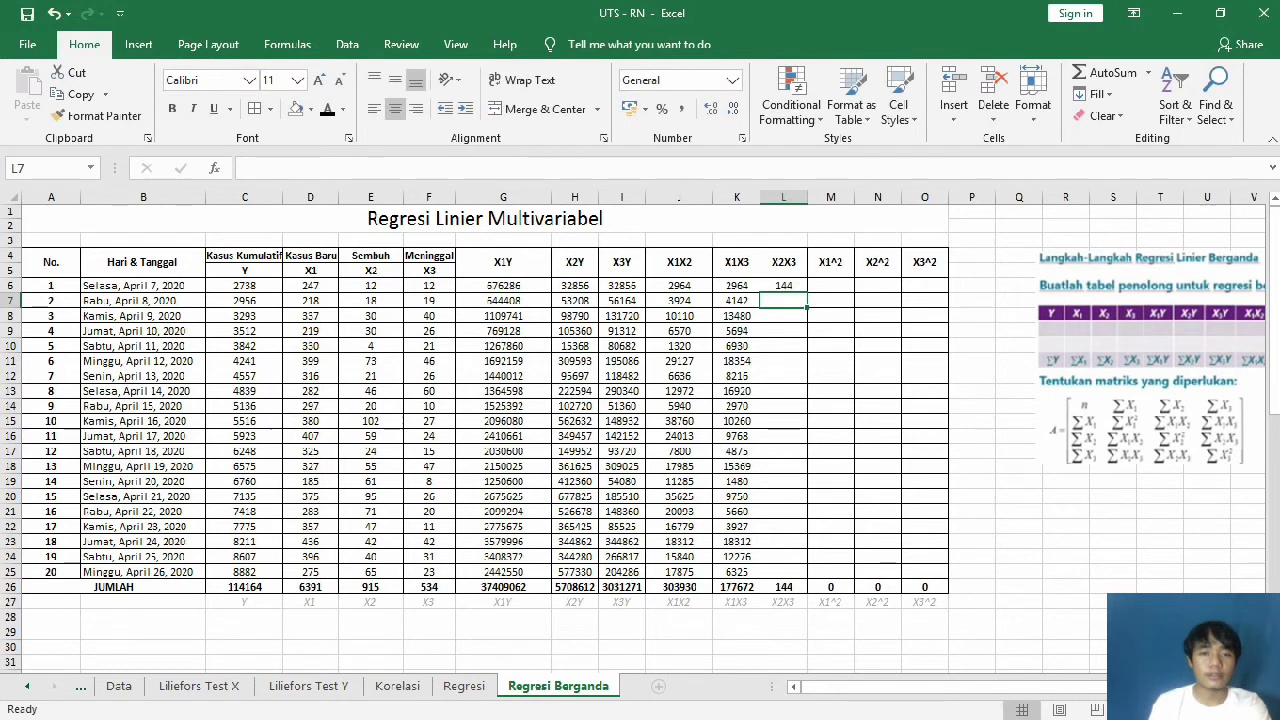
left_click(783, 286)
left_click_drag(807, 293, 806, 578)
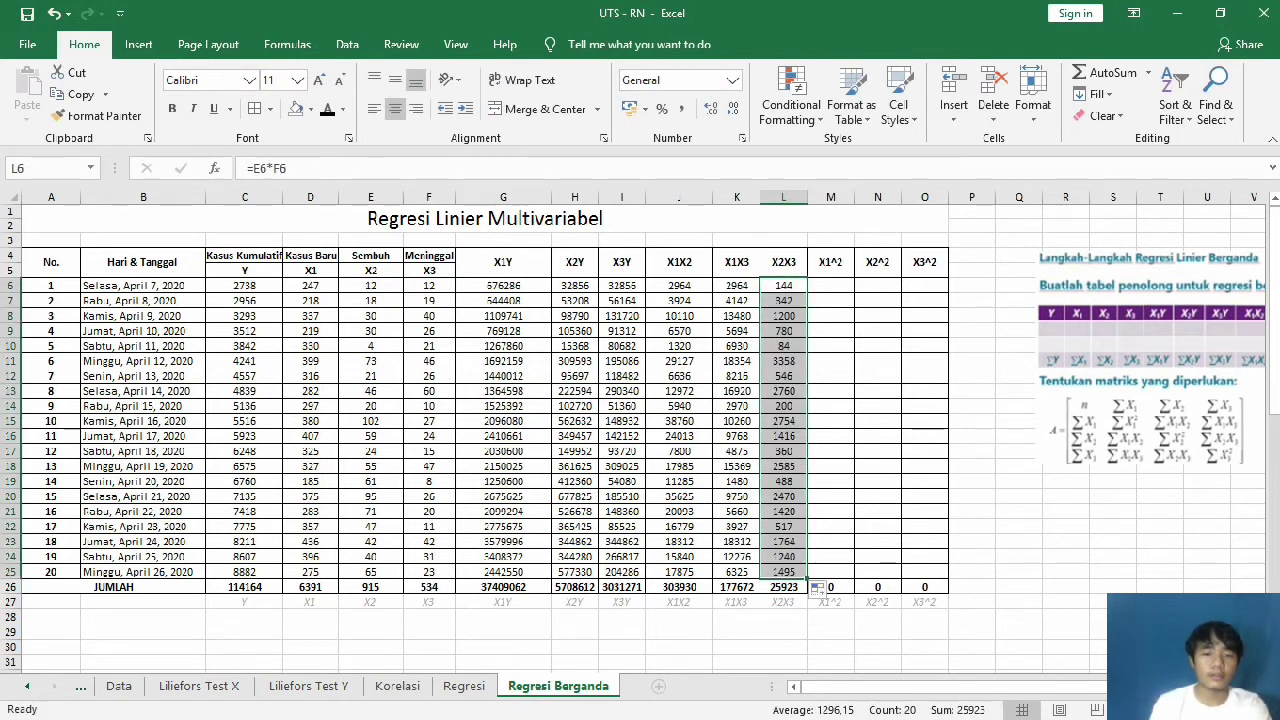
Step: Square the first X1 value by entering =D6^2 in M6 of the X1^2 column
left_click(830, 286)
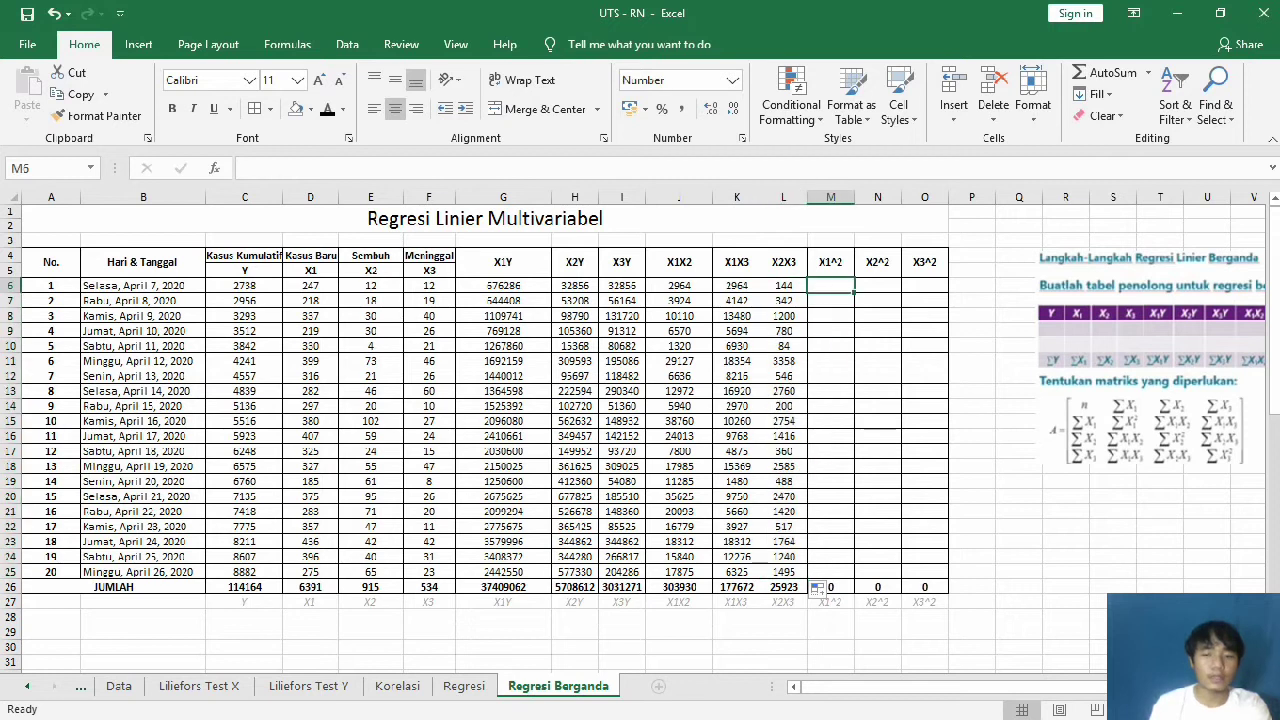
type("=")
left_click(310, 286)
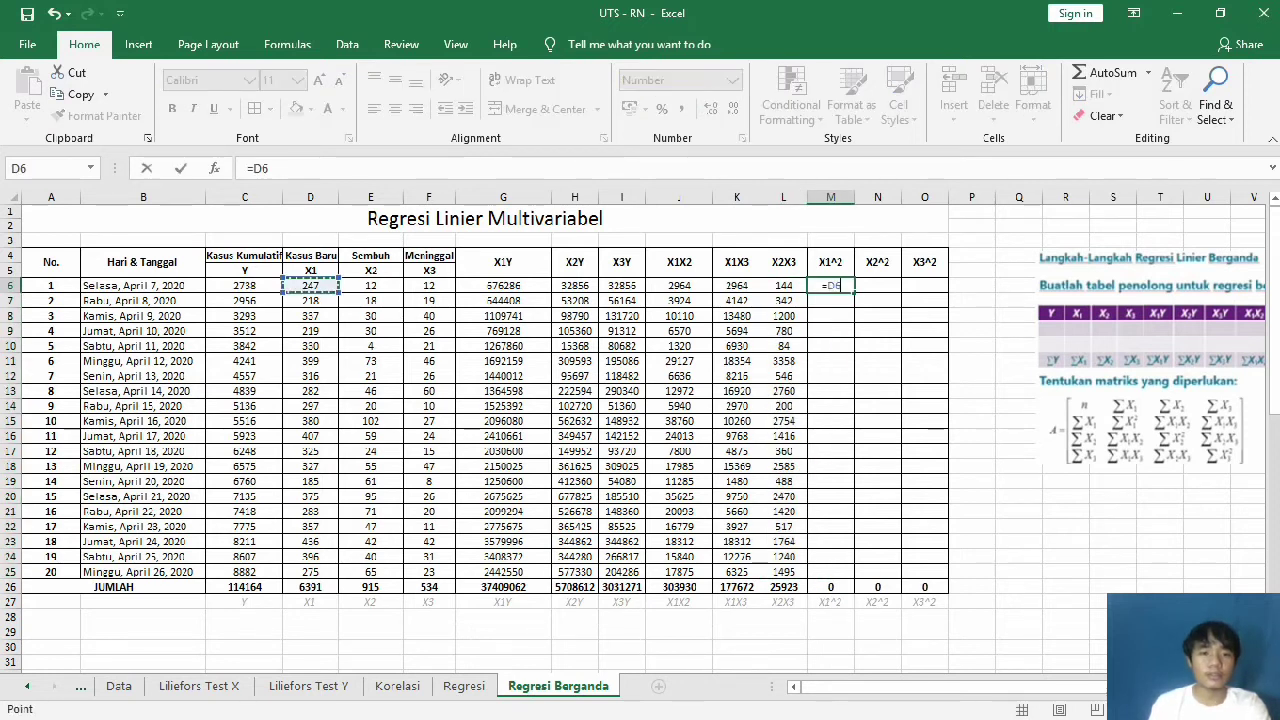
type("^2")
key("Return")
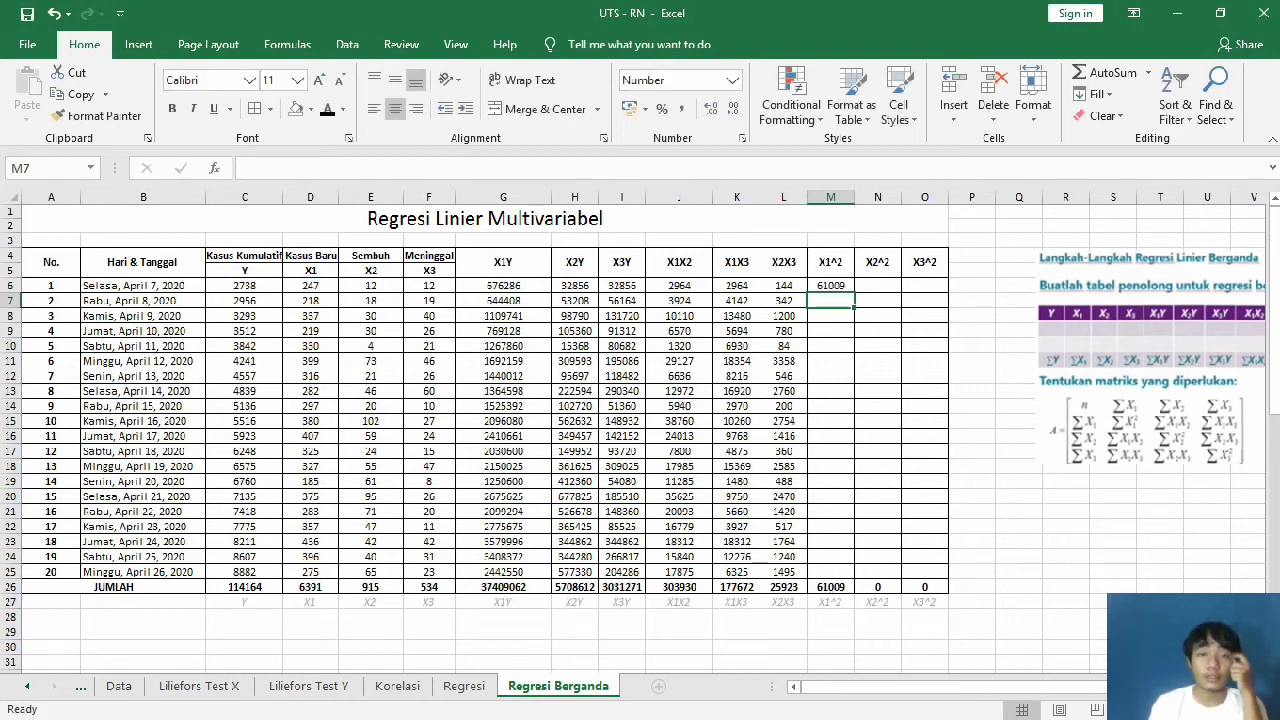
Step: Cross-check the first X1 square by entering =D6*D6 in M3, and clear that cell again
left_click(830, 240)
type("=")
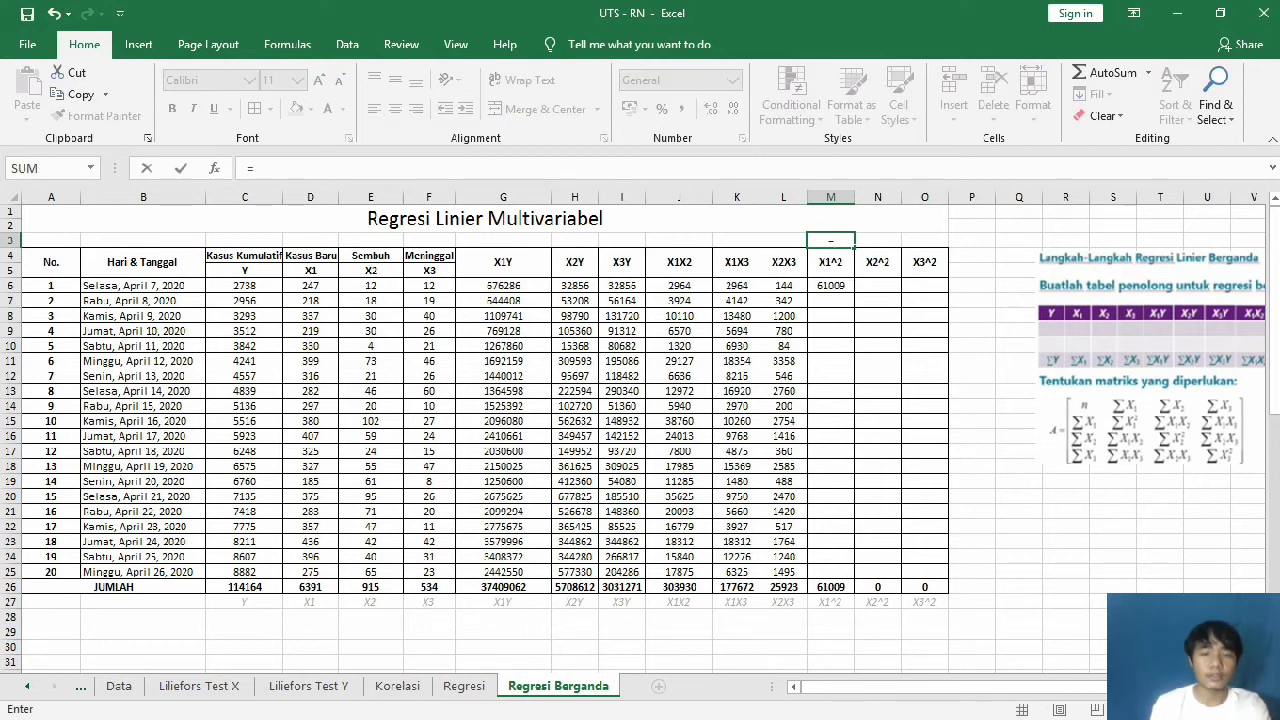
left_click(310, 285)
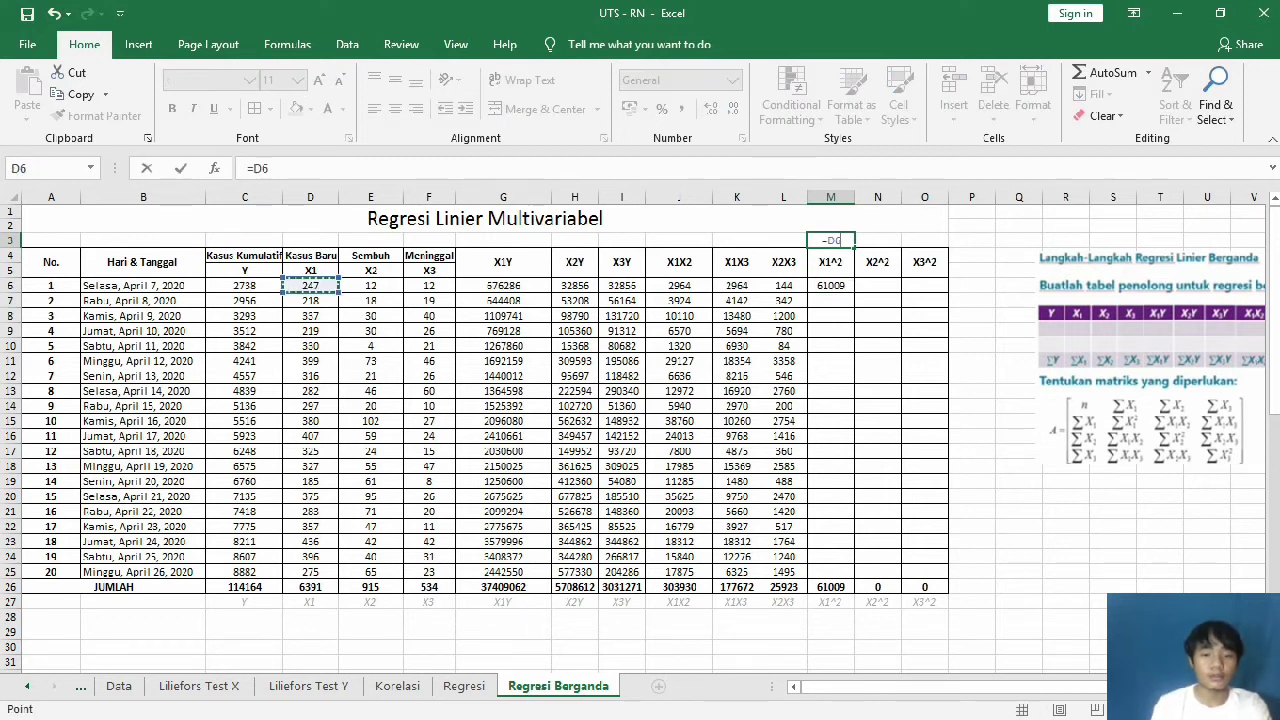
type("*")
left_click(310, 285)
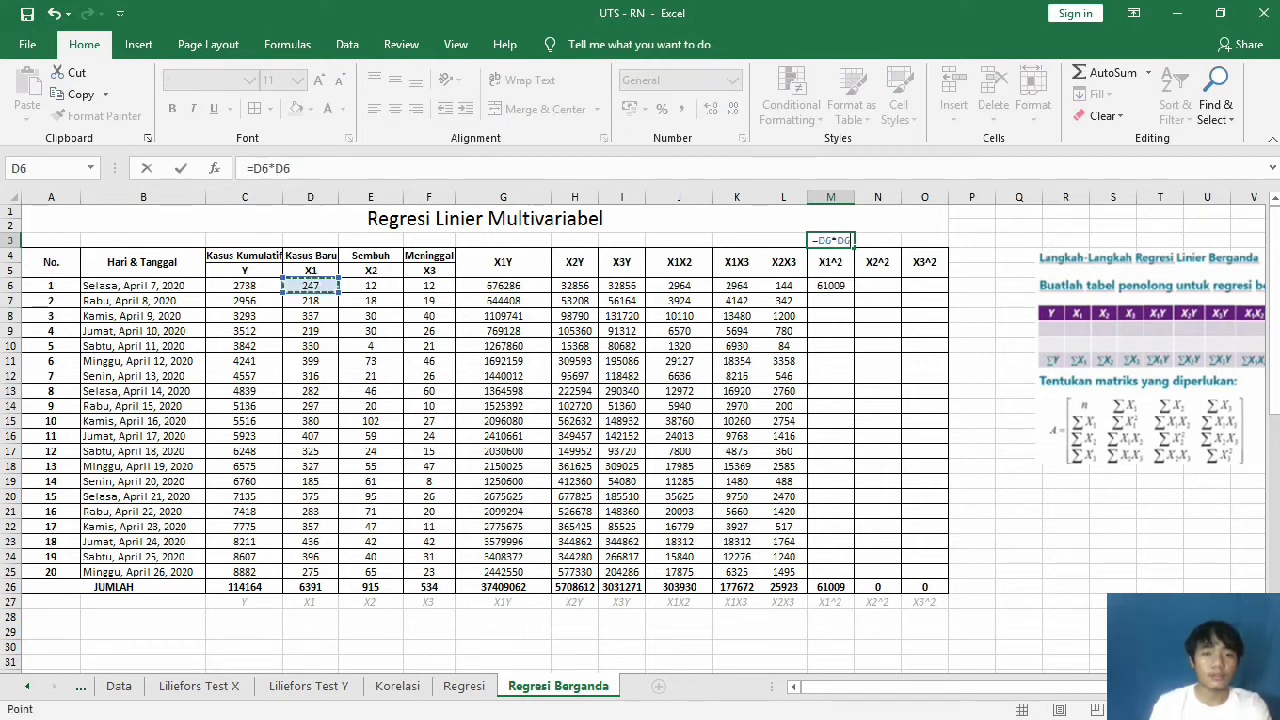
key("Return")
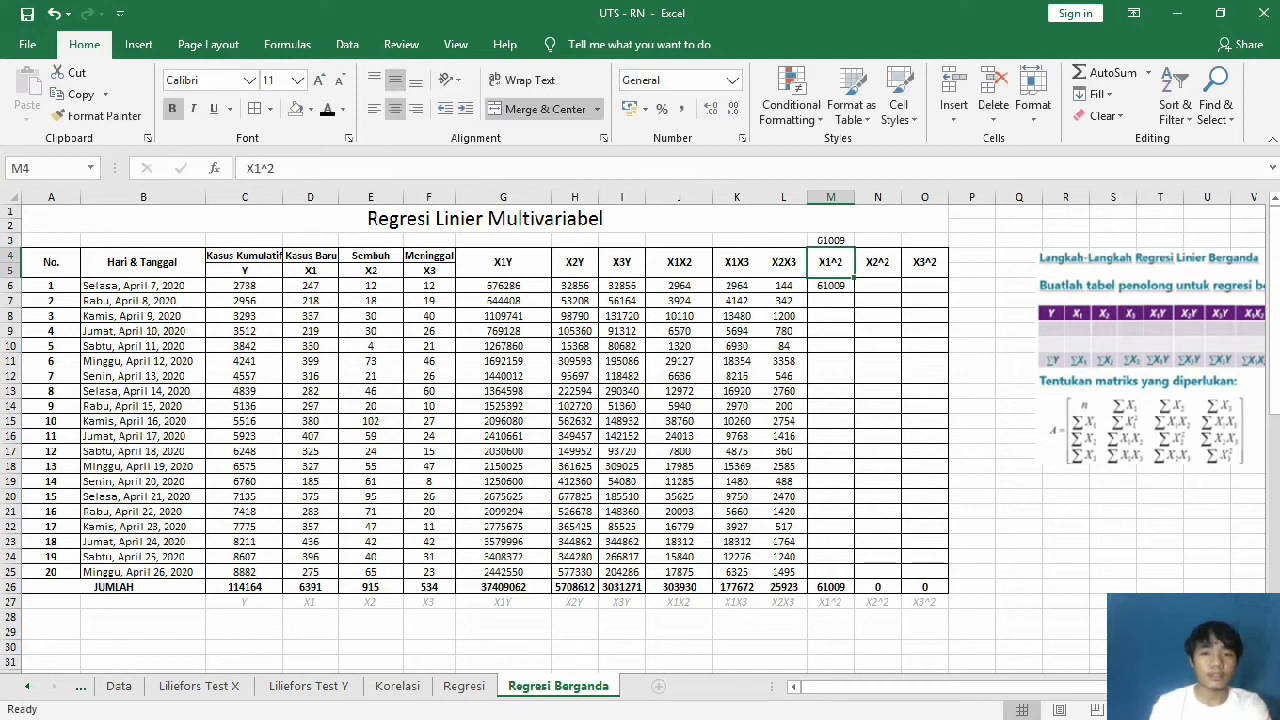
left_click(830, 240)
key("Delete")
Step: Fill the X1^2 formula from M6 down to M25
key("Down")
key("Down")
left_click_drag(854, 292, 850, 578)
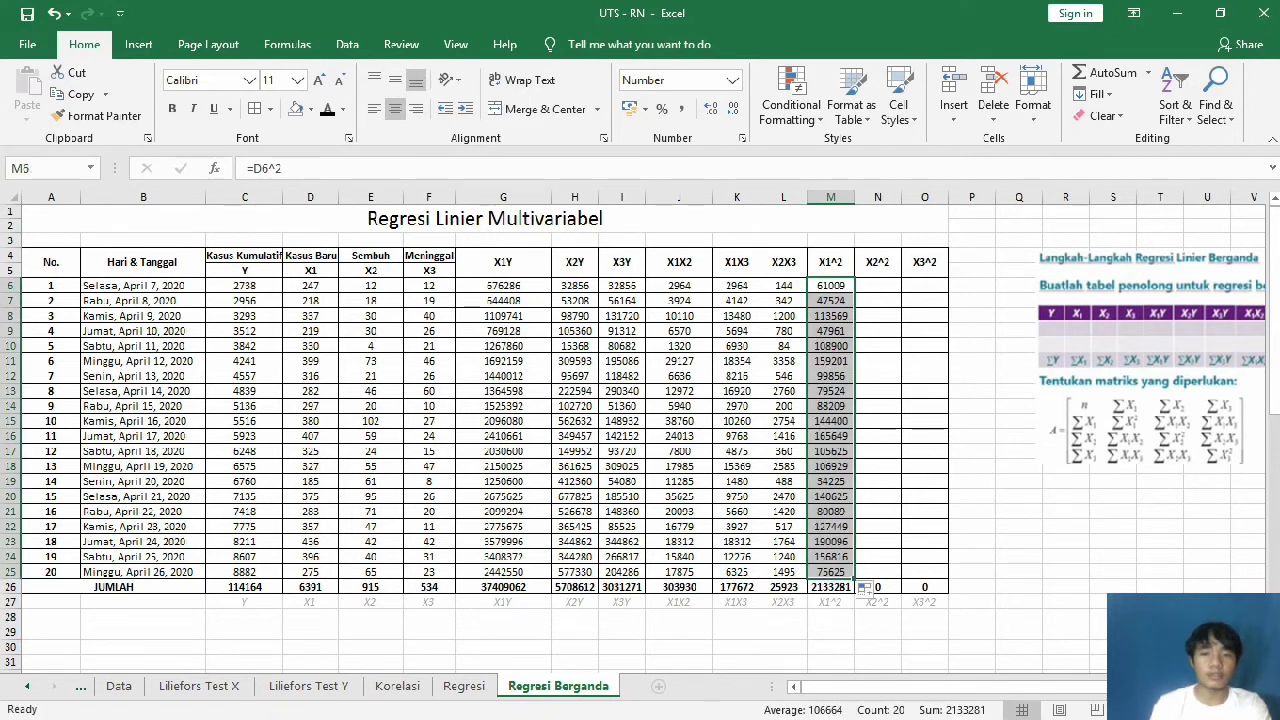
Step: Calculate the X2^2 column by entering =E6^2 in N6 and filling it down to N25
left_click(877, 285)
type("=")
left_click(370, 285)
type("^2")
key("Return")
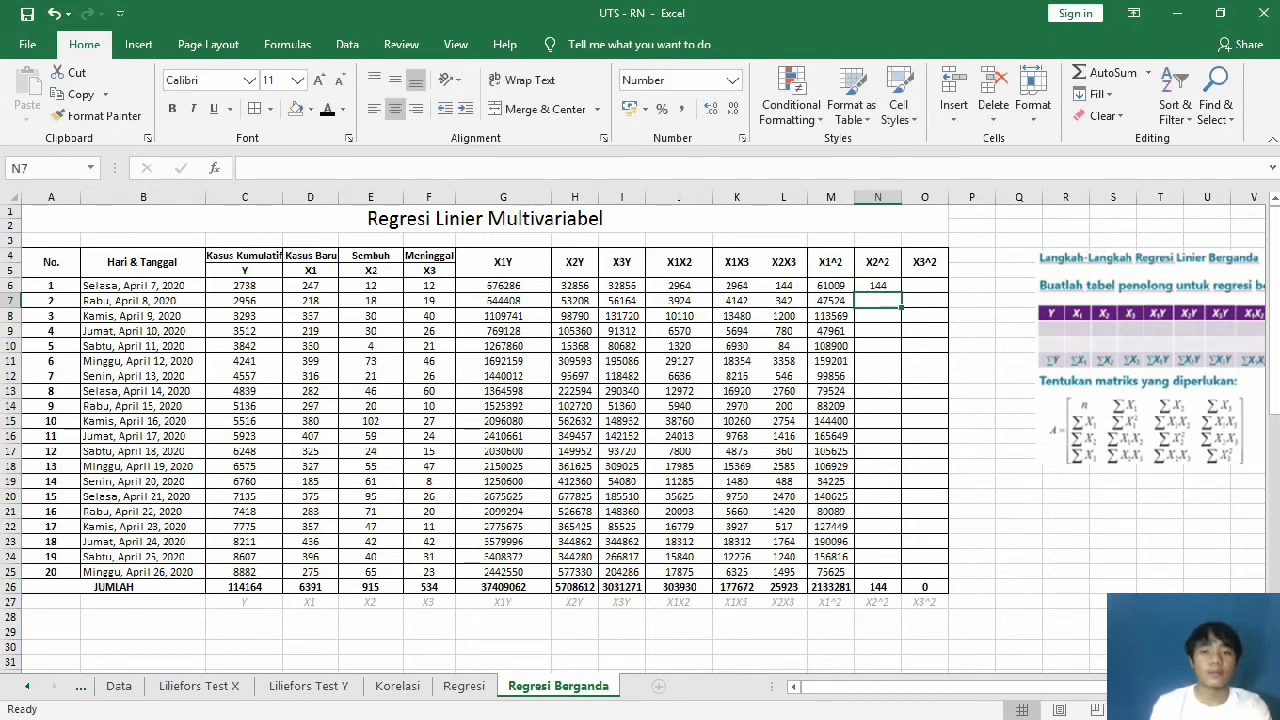
left_click(878, 286)
left_click_drag(901, 293, 901, 572)
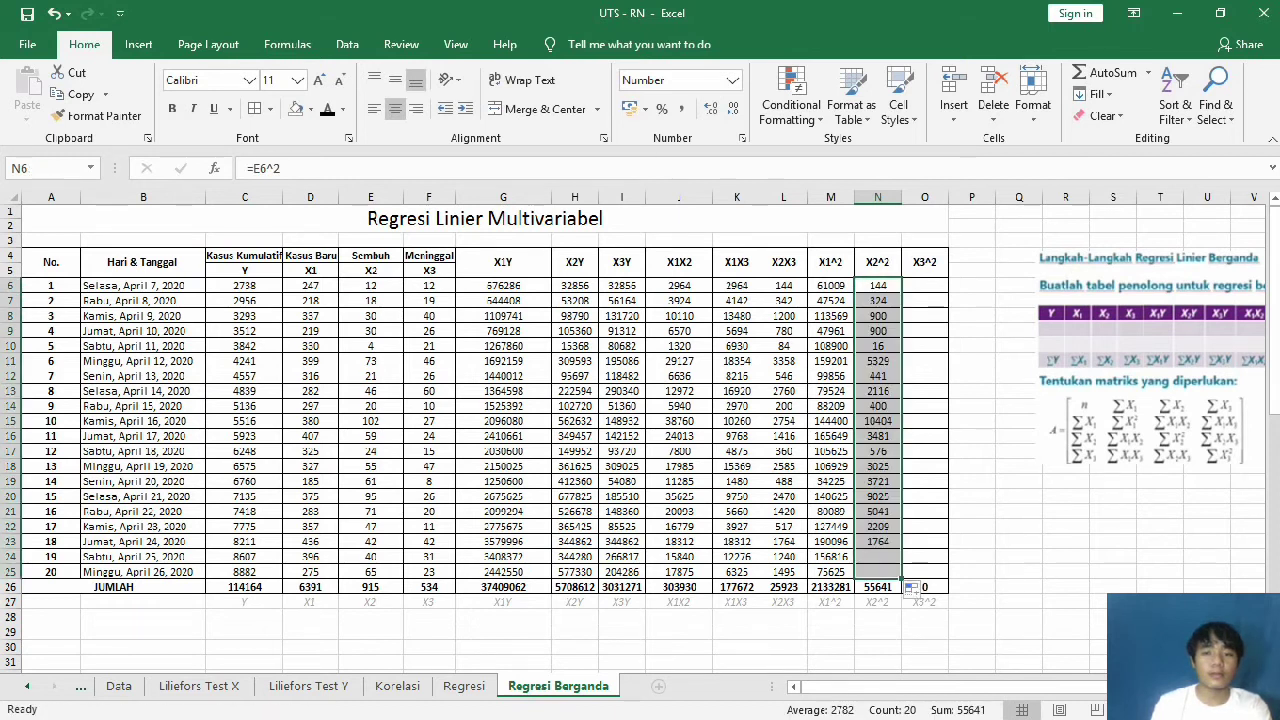
Step: Calculate the X3^2 column by entering =F6^2 in O6 and filling it down to O25
left_click_drag(924, 286, 924, 330)
left_click(924, 285)
type("=")
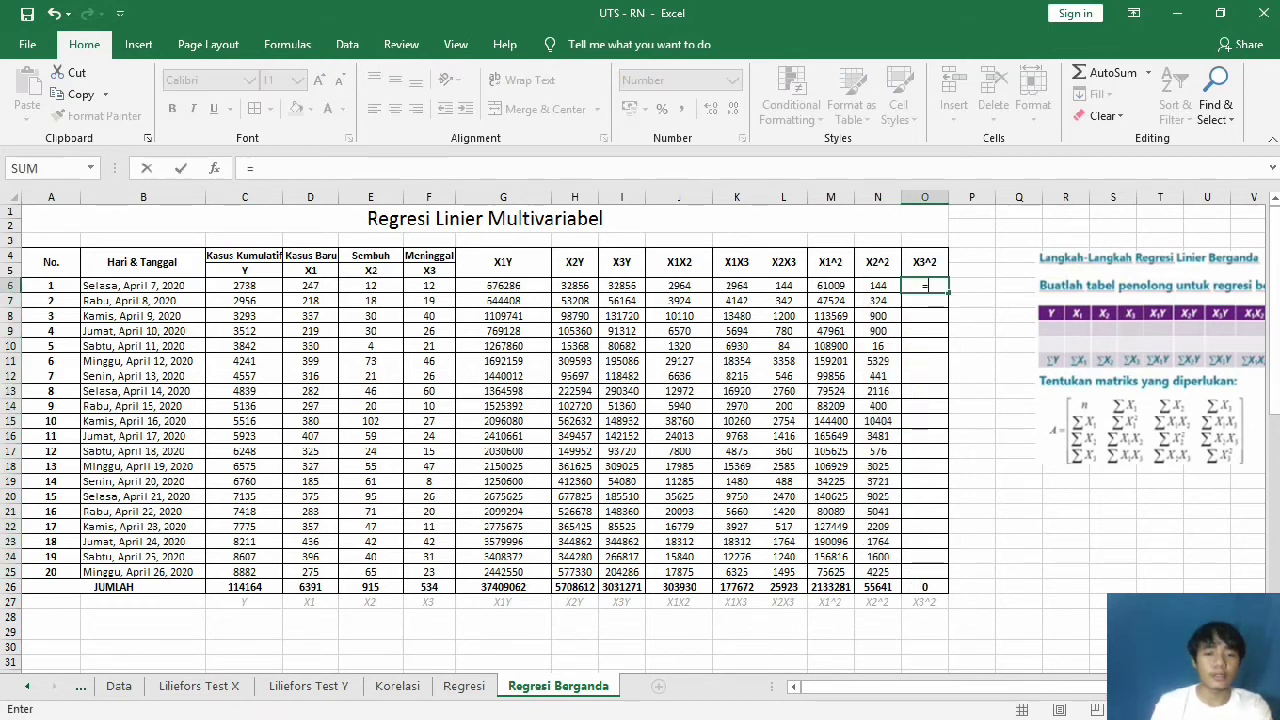
left_click(429, 286)
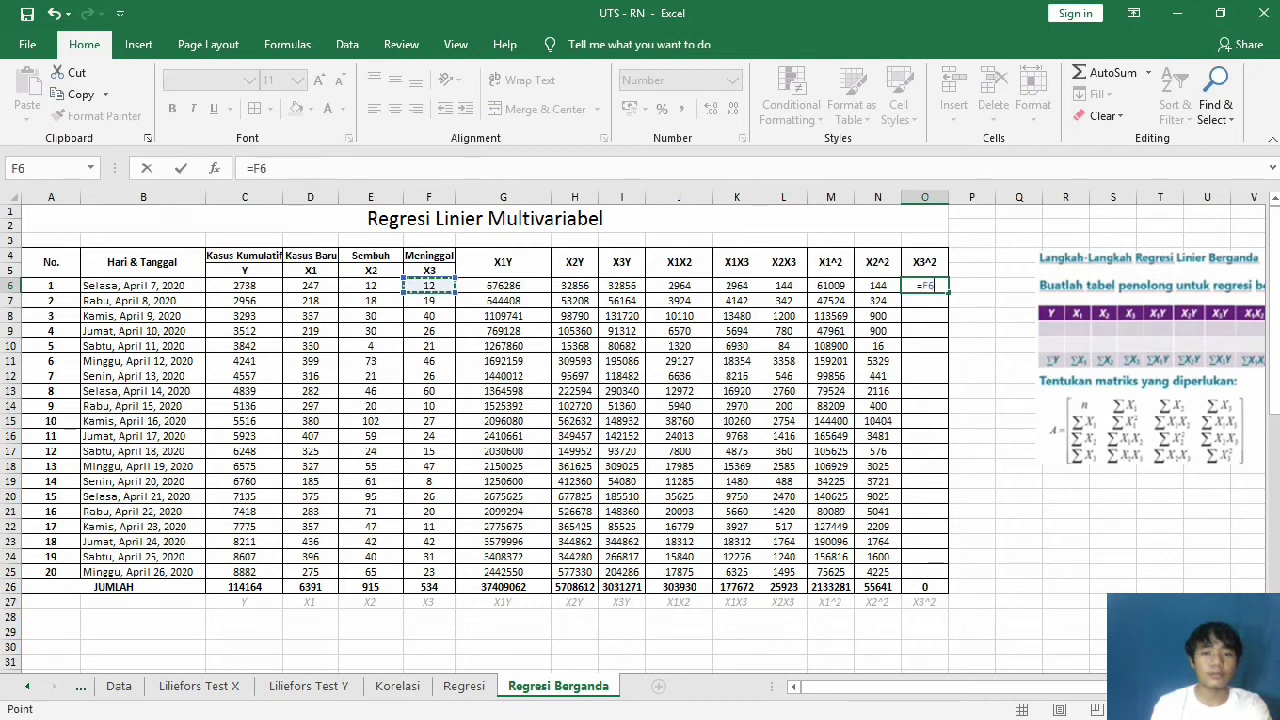
type("^")
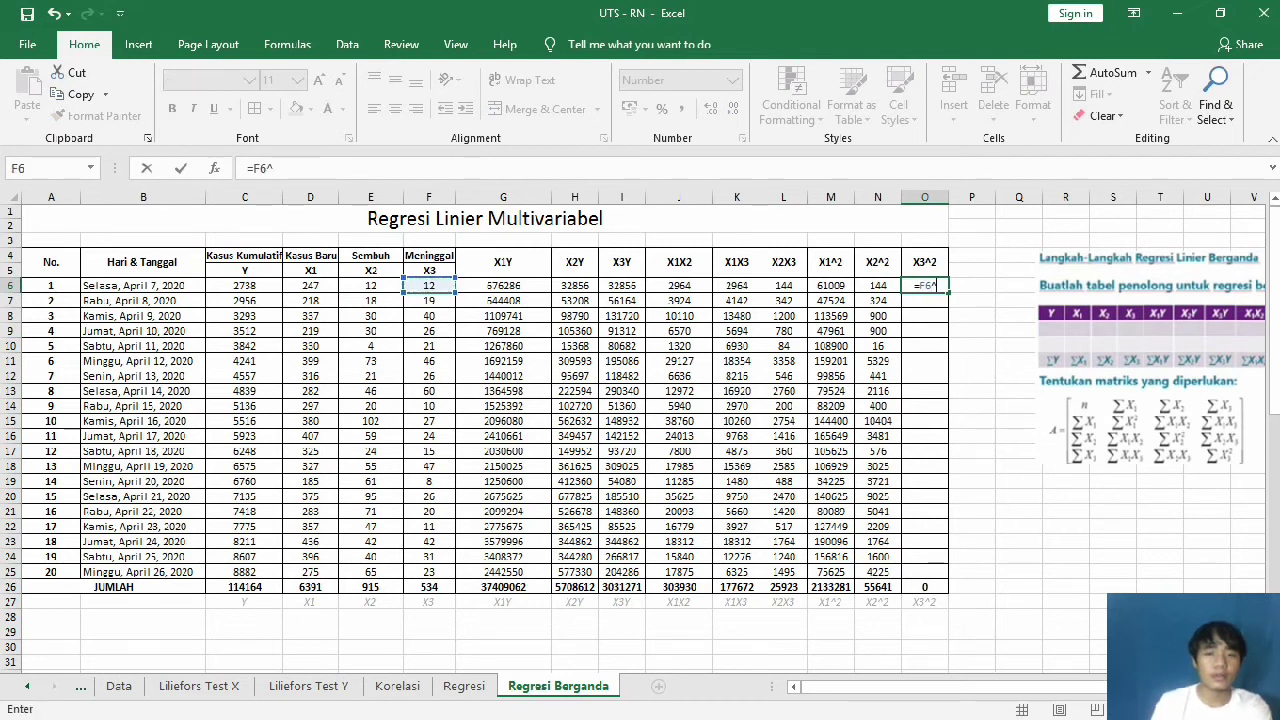
type("2")
key("Return")
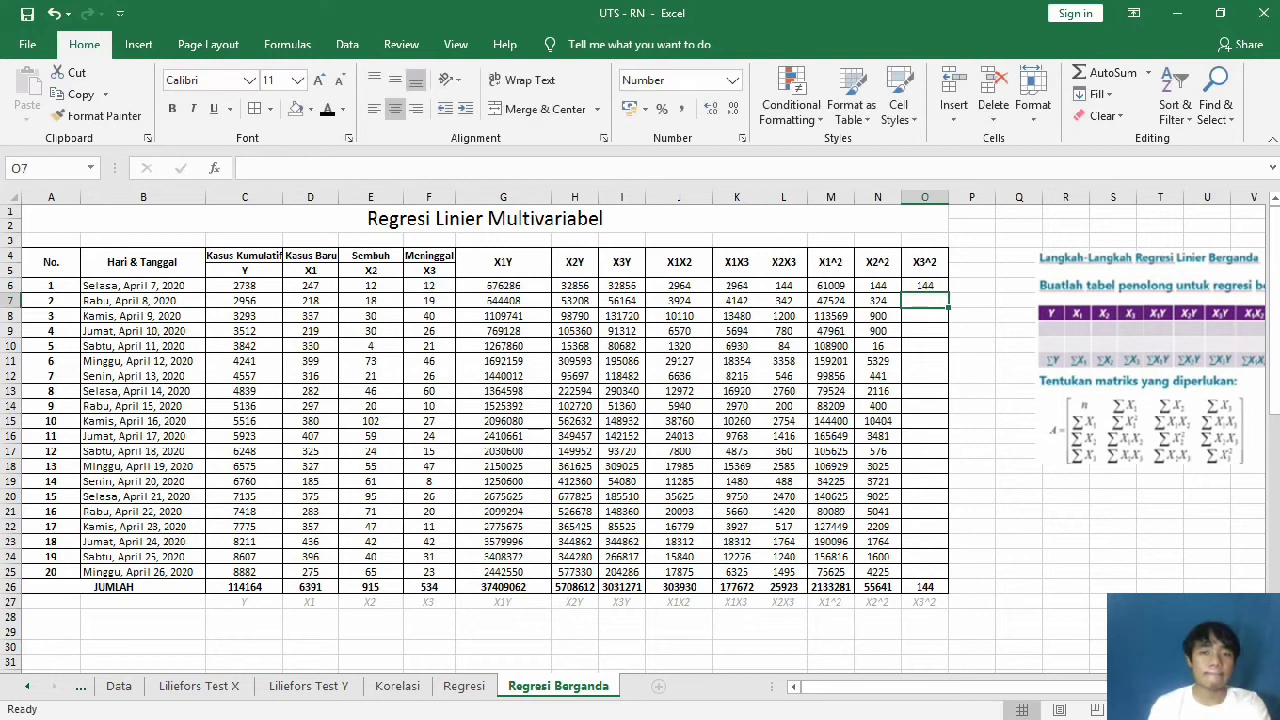
left_click(924, 286)
left_click_drag(948, 292, 947, 579)
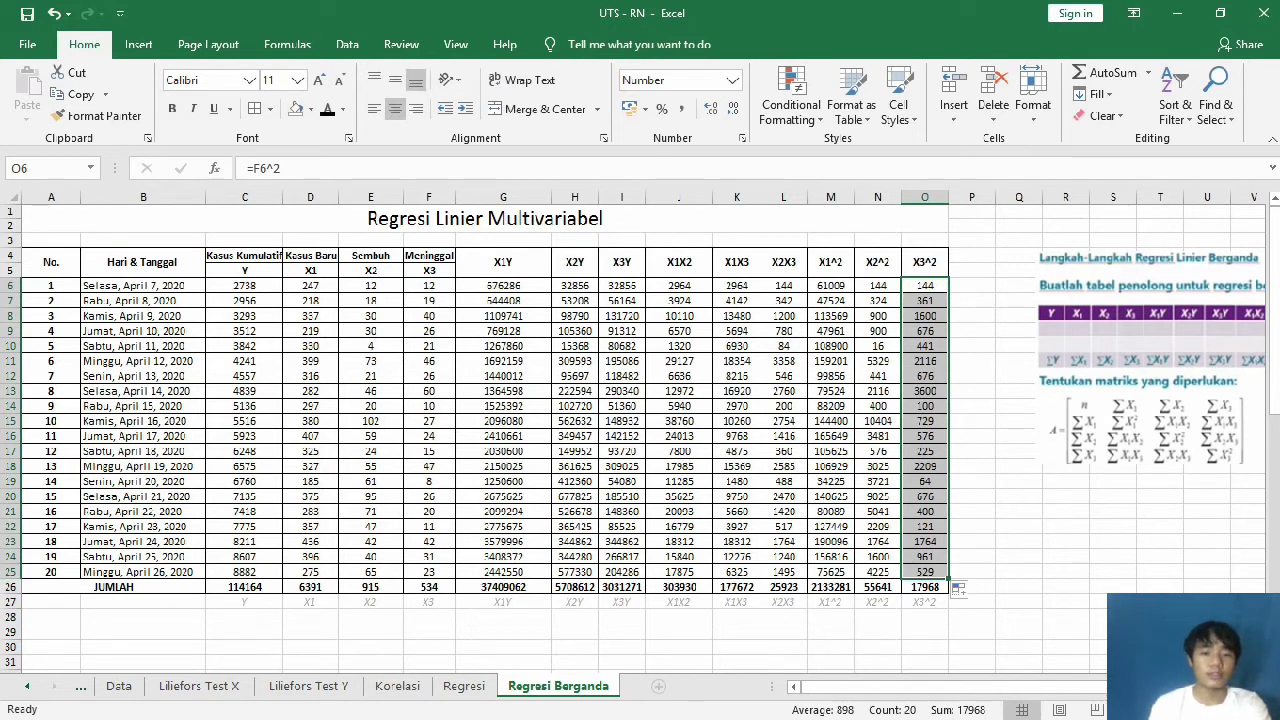
left_click(503, 631)
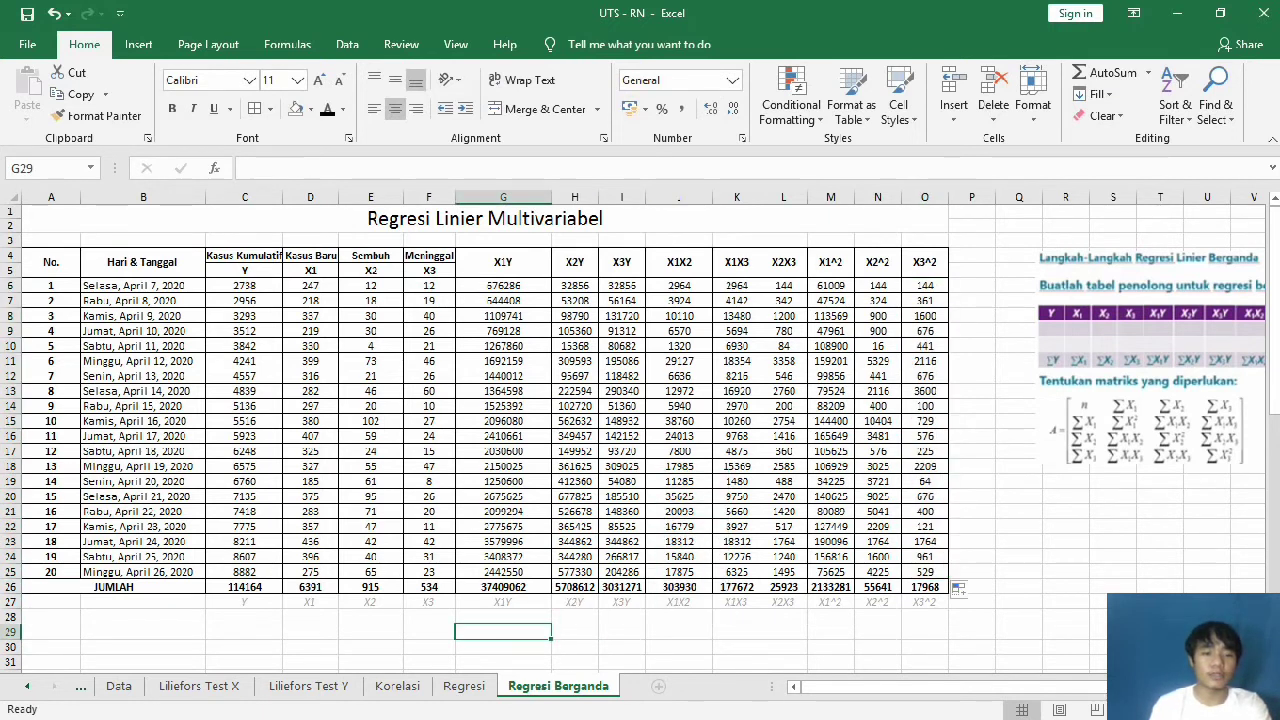
Step: Move the picture with the regression steps from beside the helper table down next to the matrix tables
left_click(247, 167)
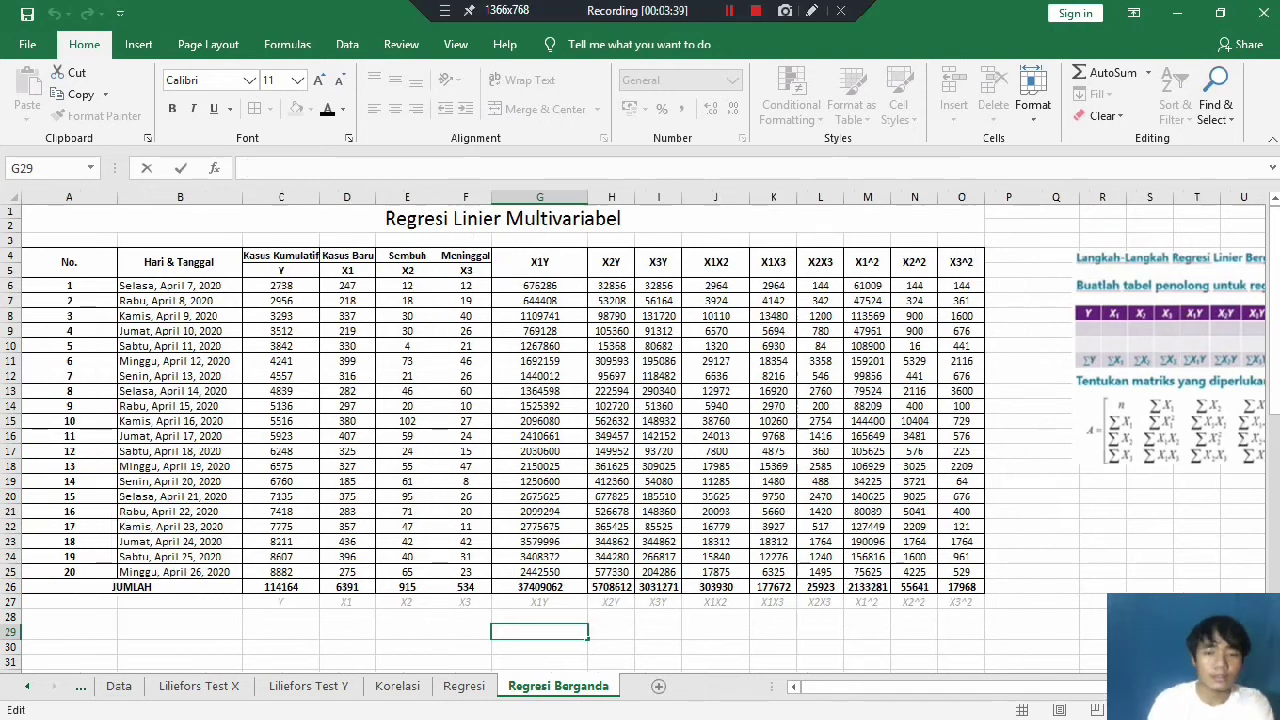
mouse_move(1273, 292)
left_mouse_down()
mouse_move(1273, 428)
mouse_move(1273, 305)
left_mouse_up()
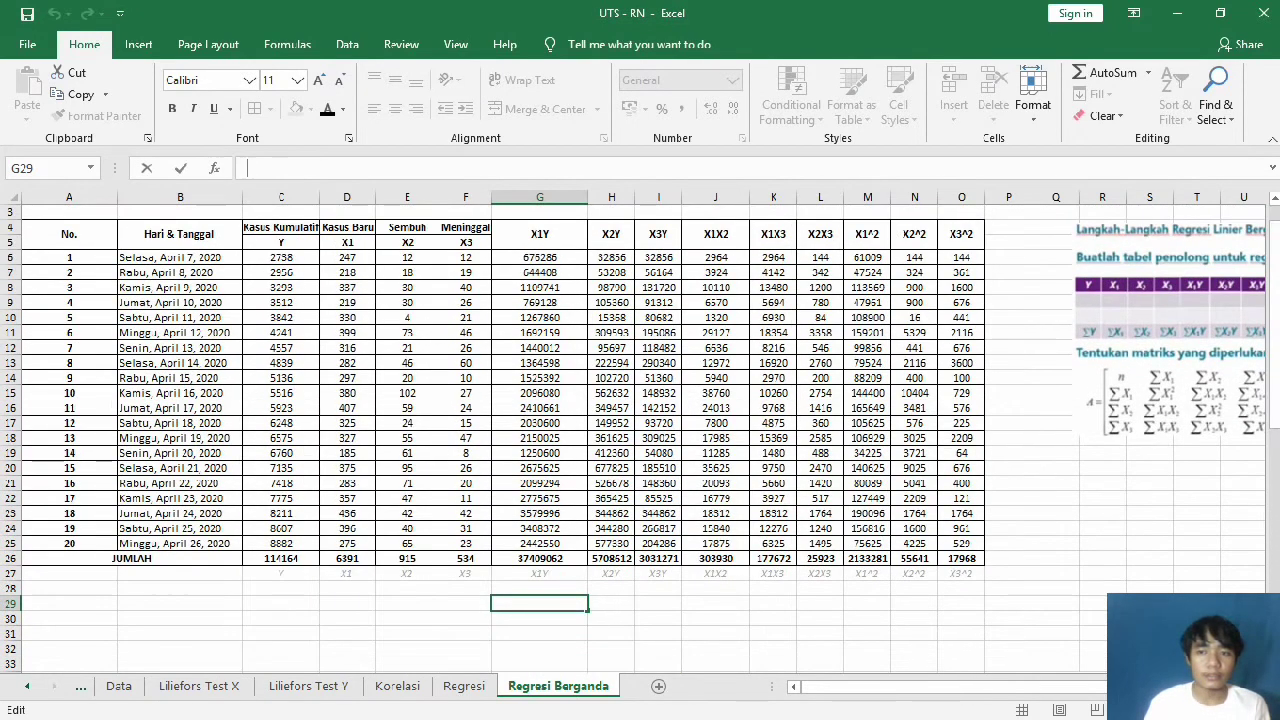
left_click(1160, 320)
left_click_drag(1160, 320, 148, 388)
left_click_drag(1272, 325, 1272, 352)
left_click_drag(200, 240, 841, 535)
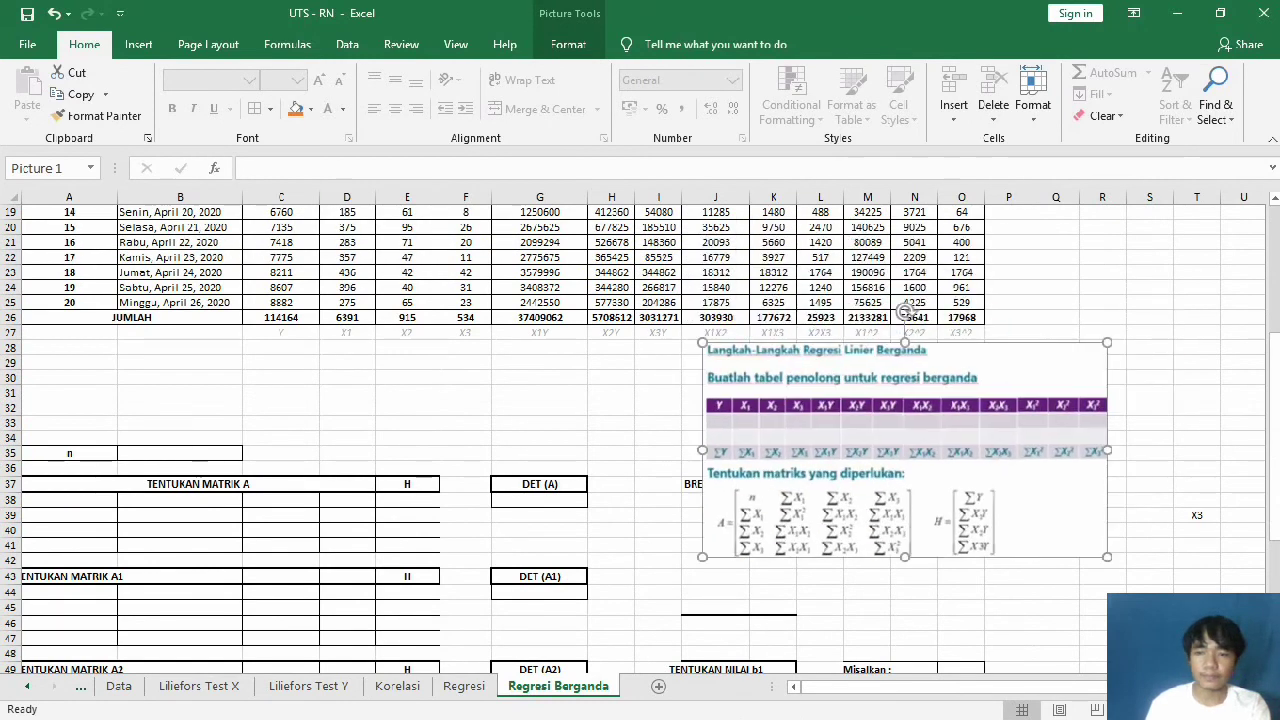
left_click_drag(1272, 396, 1272, 402)
left_click_drag(904, 355, 935, 453)
Step: Enter 20 as n in B35 and as the first element of matrix A in A38
double_click(180, 362)
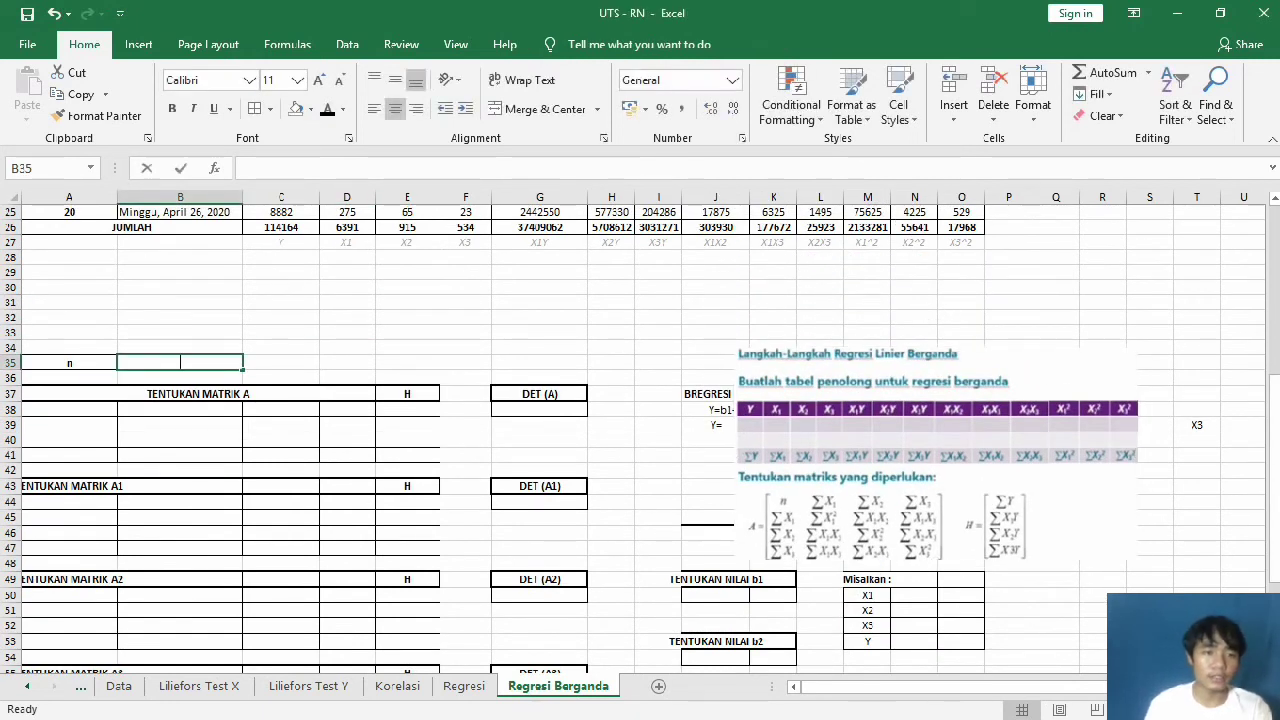
type("20")
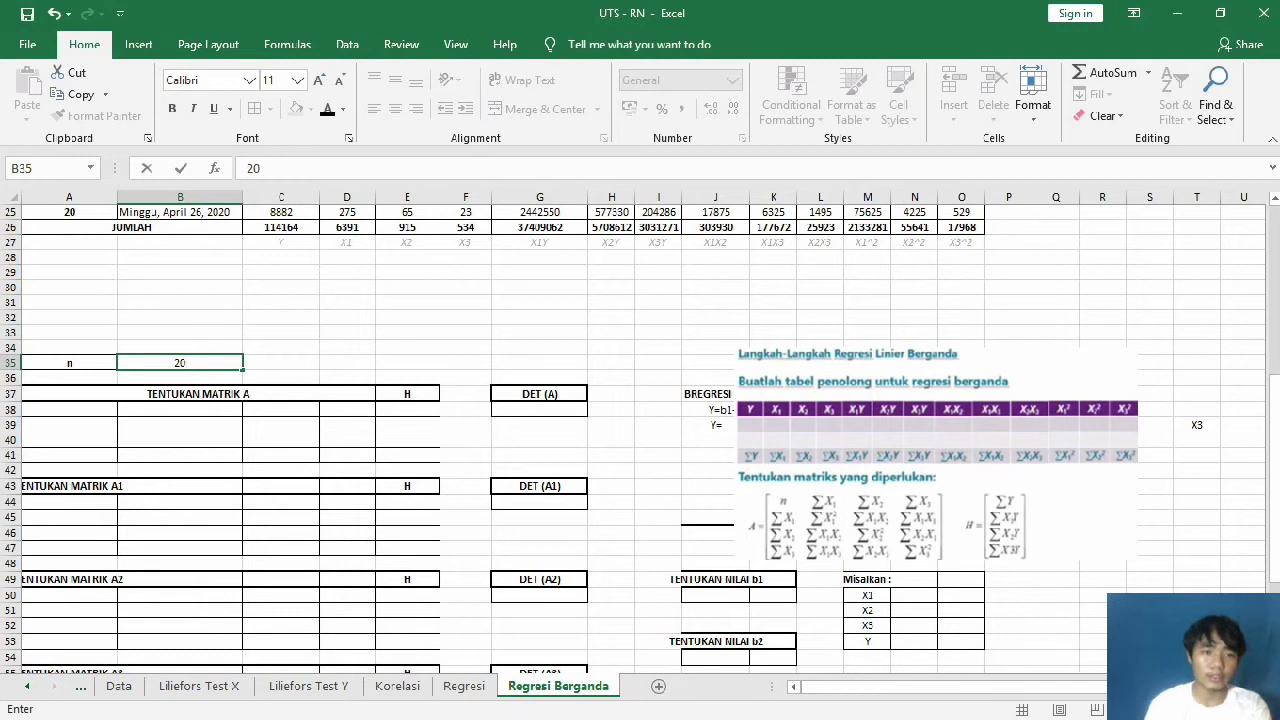
left_click(69, 409)
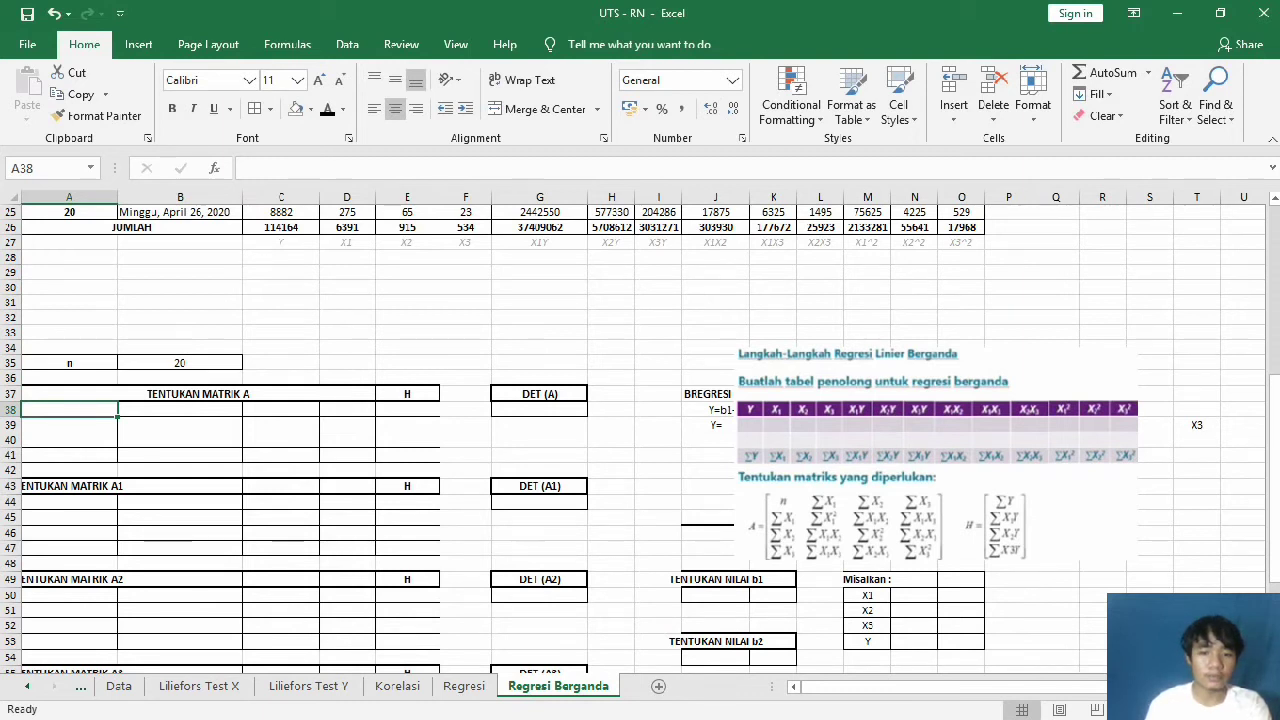
left_click(69, 470)
double_click(69, 409)
type("20")
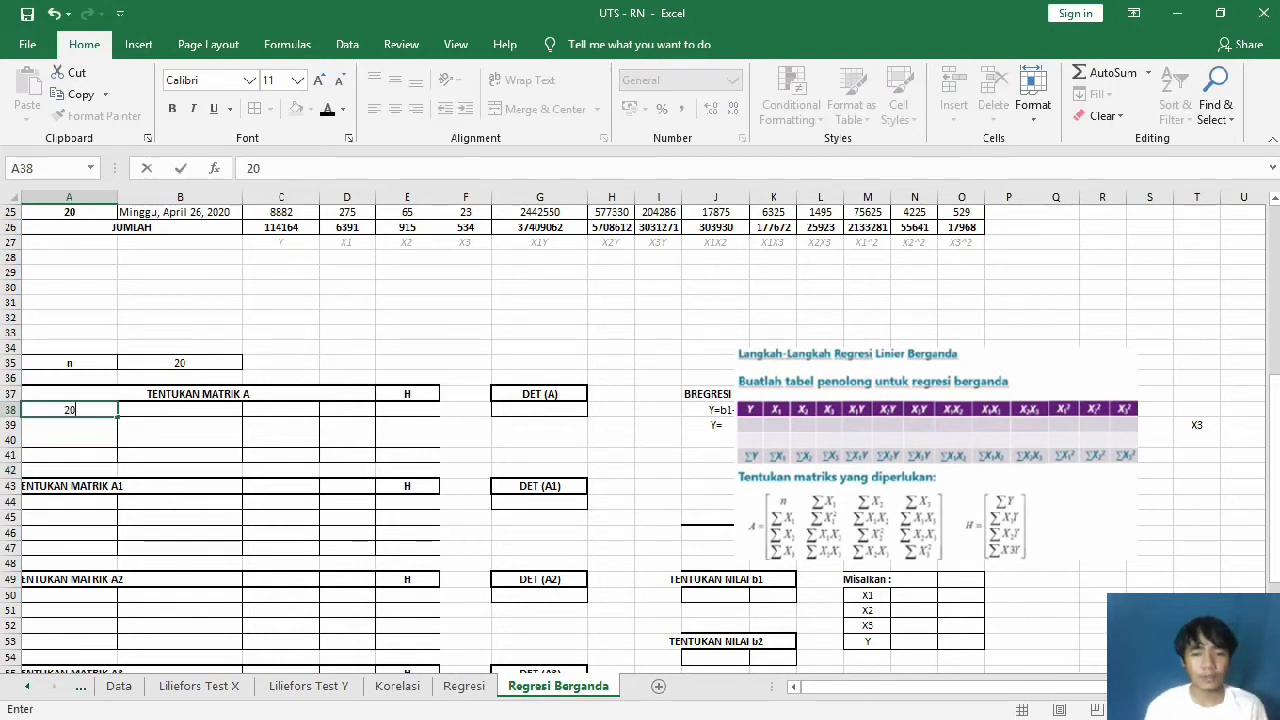
key("Return")
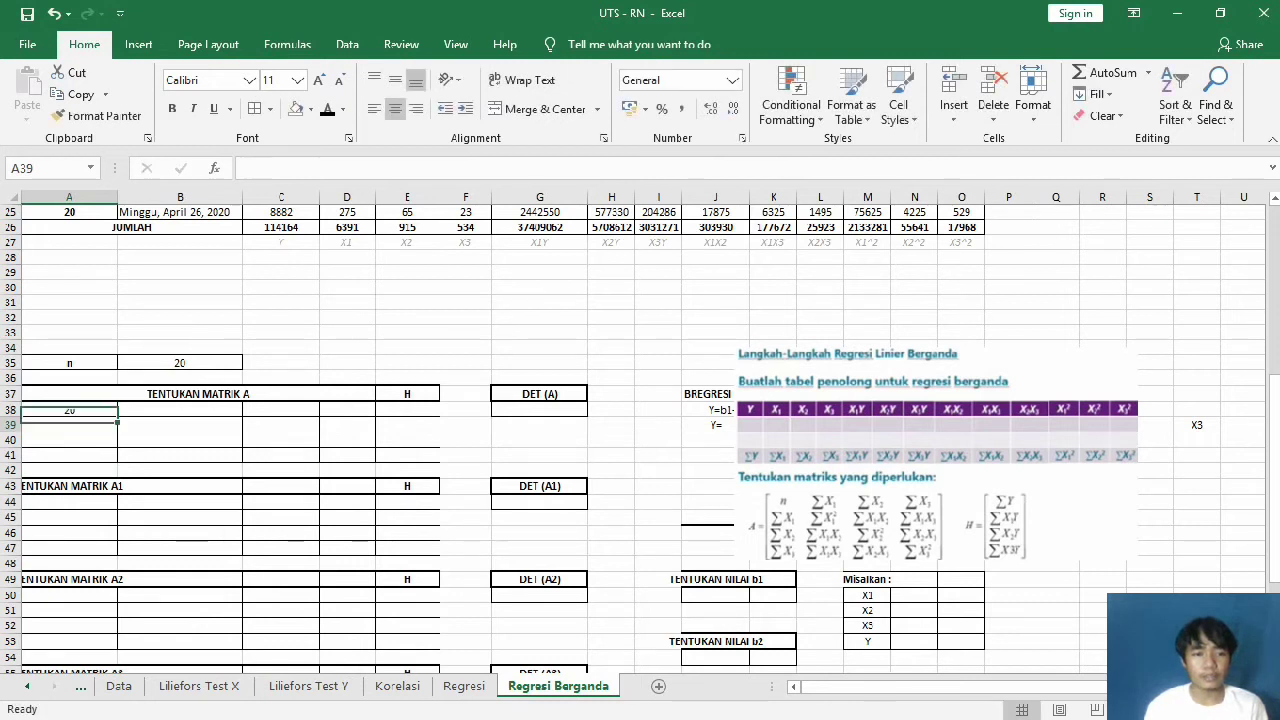
Step: Complete the first column of matrix A with =D26 in A39, =E26 in A40 and =F26 in A41
type("=")
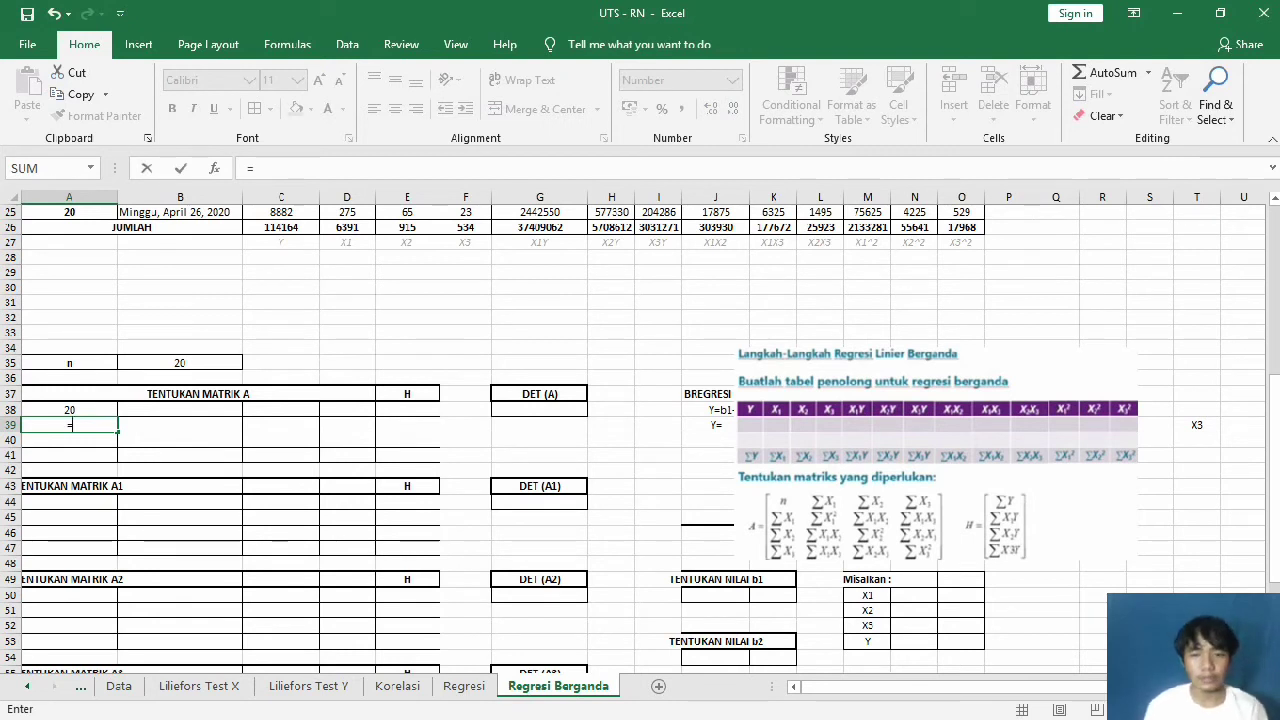
left_click(346, 227)
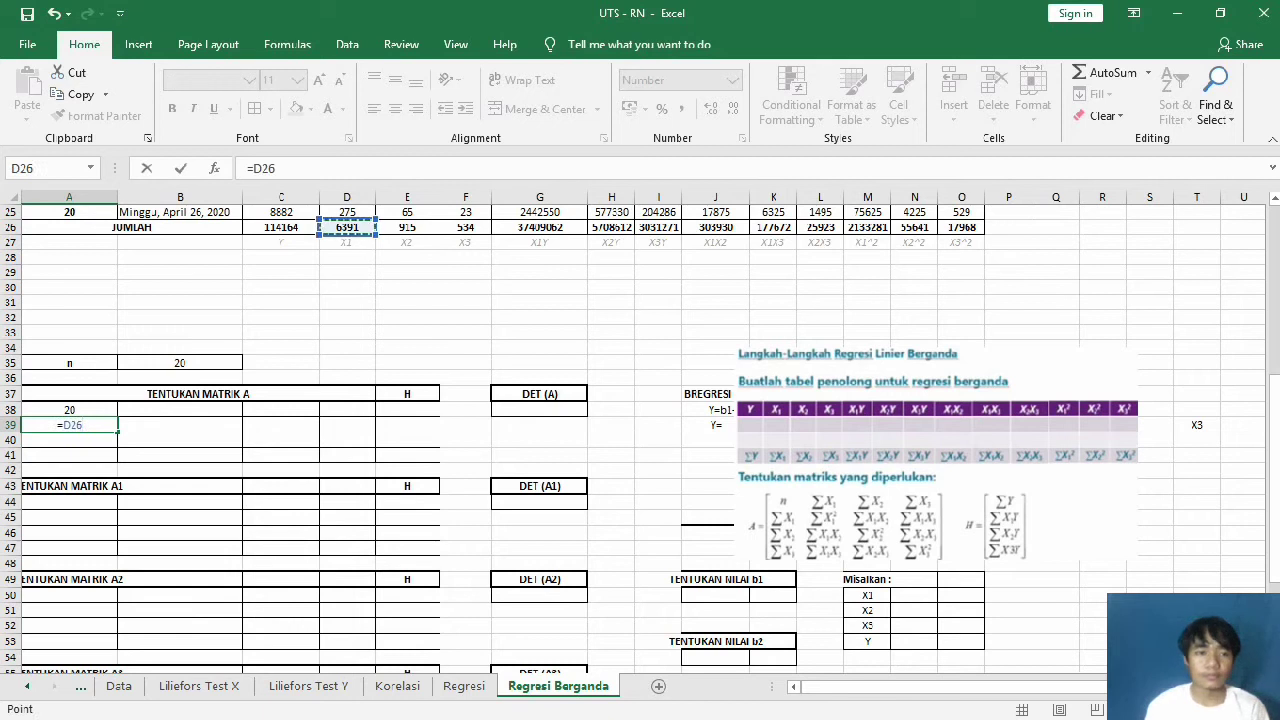
key("Return")
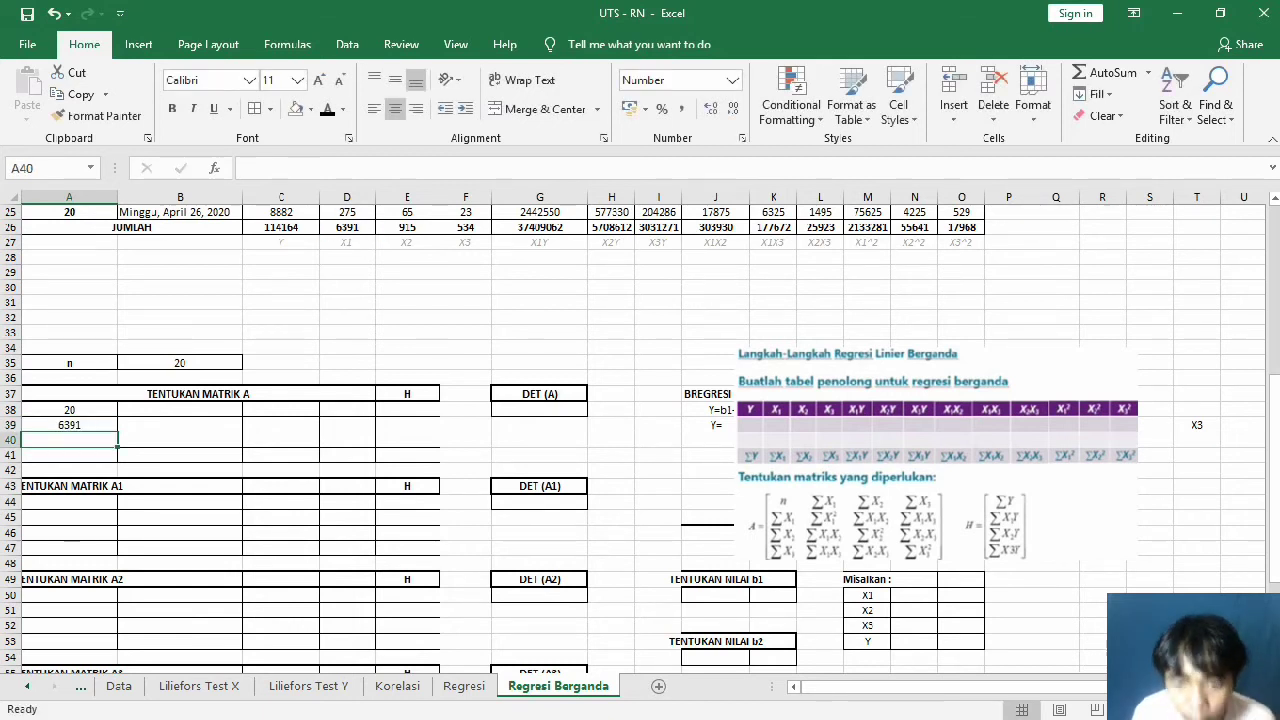
type("=")
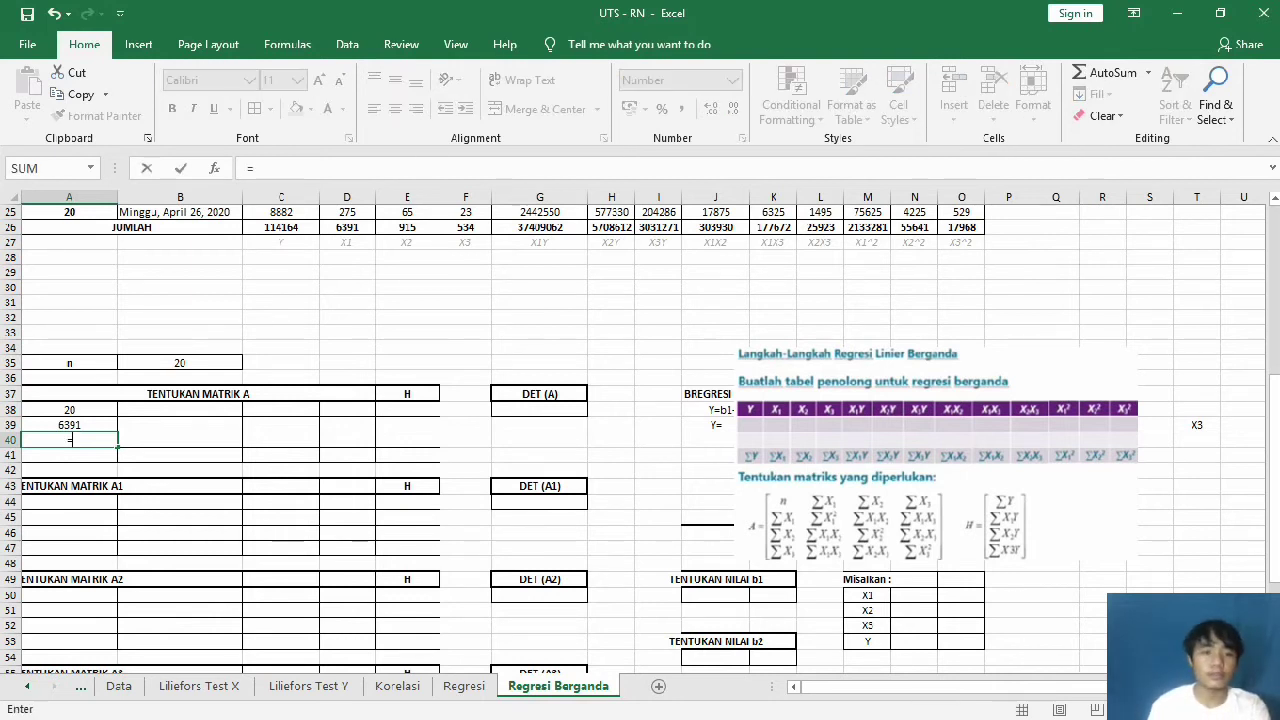
left_click(407, 227)
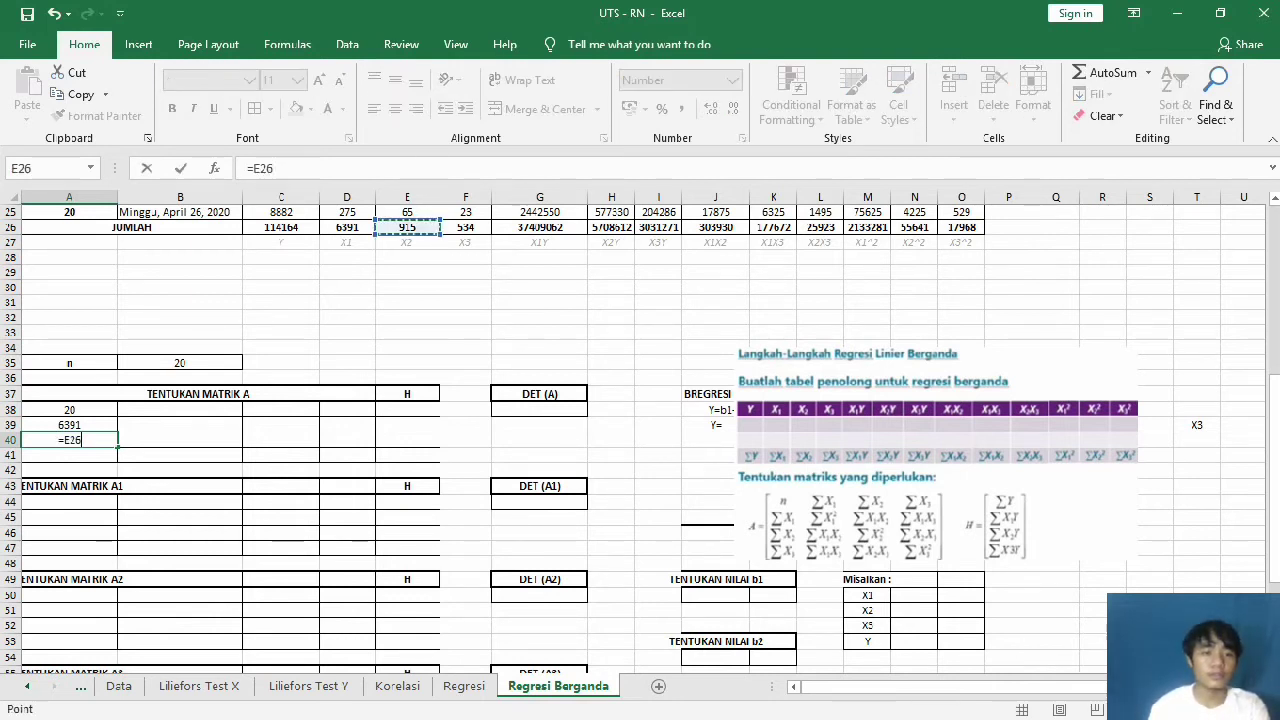
key("Return")
type("=")
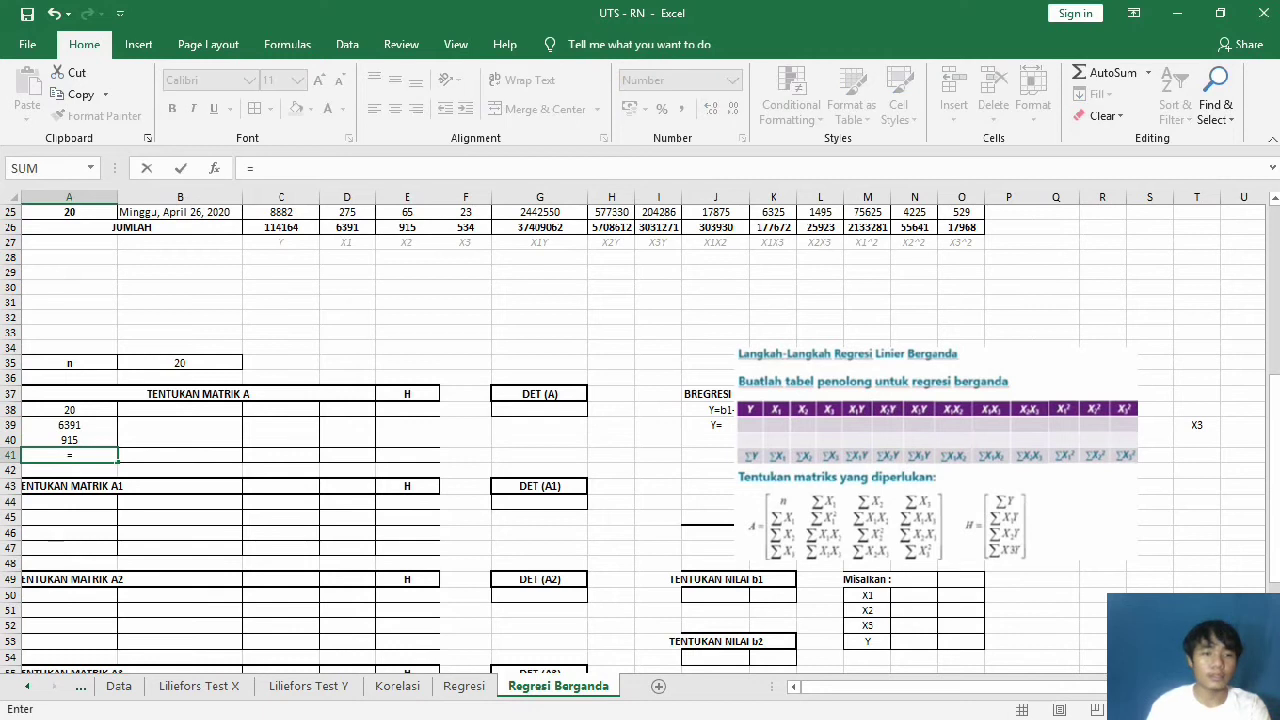
left_click(465, 227)
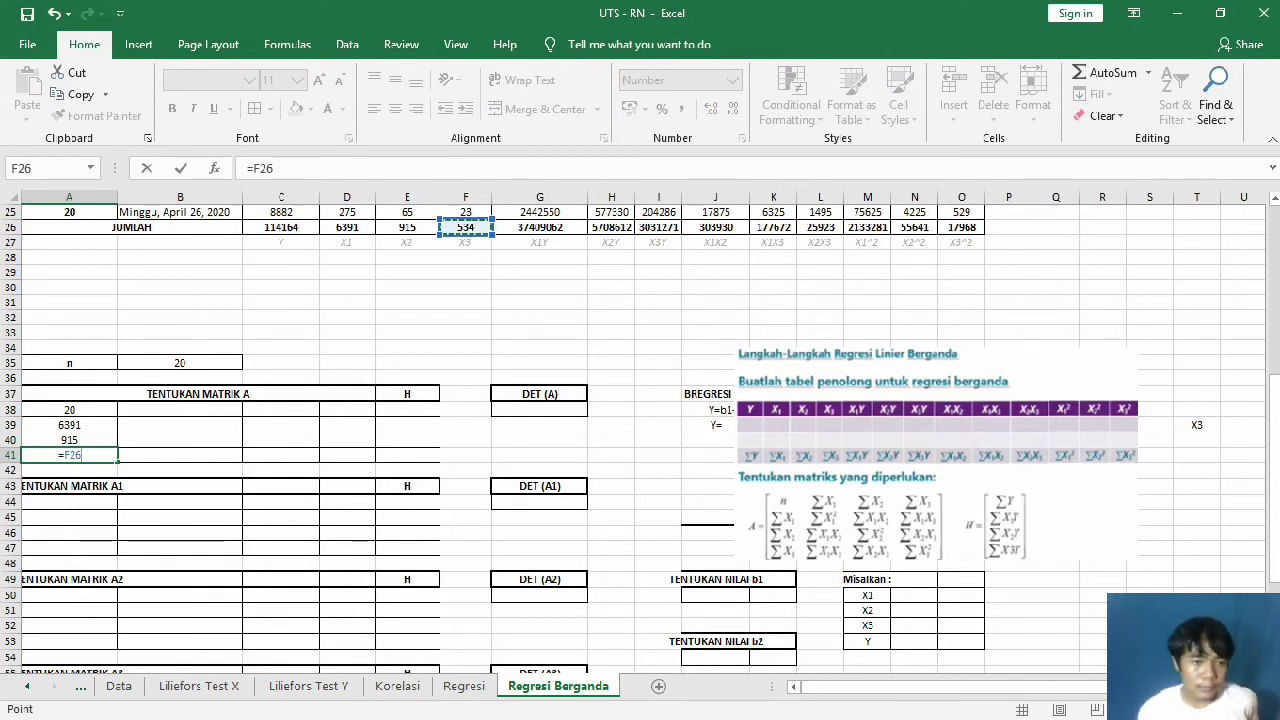
key("Return")
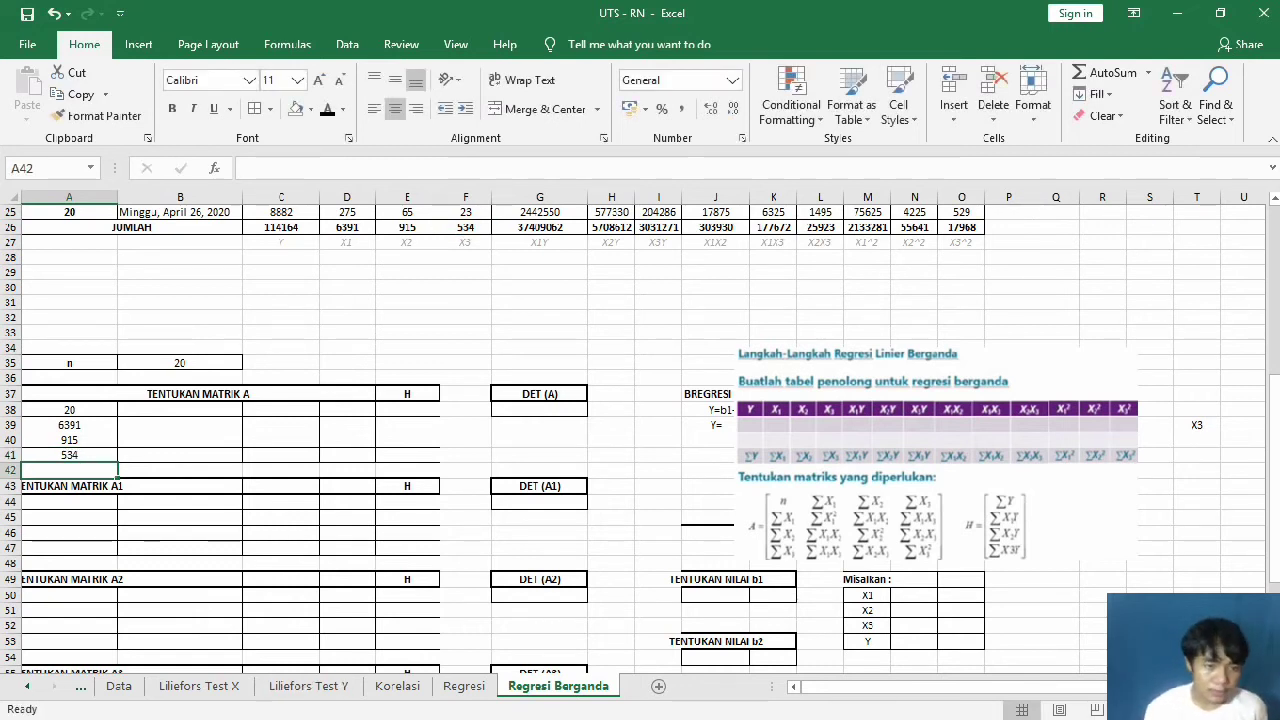
Step: Enter =D26 in B38 of matrix A and begin a formula in B39
left_click(179, 409)
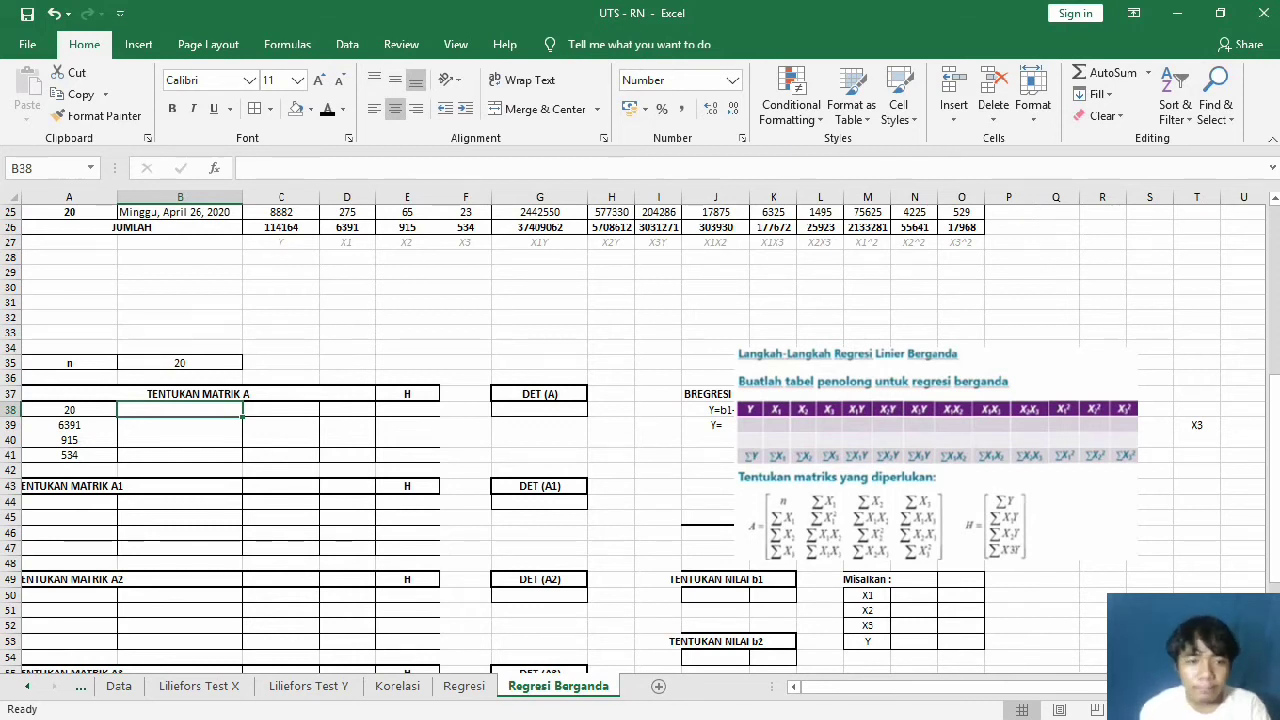
type("=")
left_click(347, 227)
key("Return")
type("=")
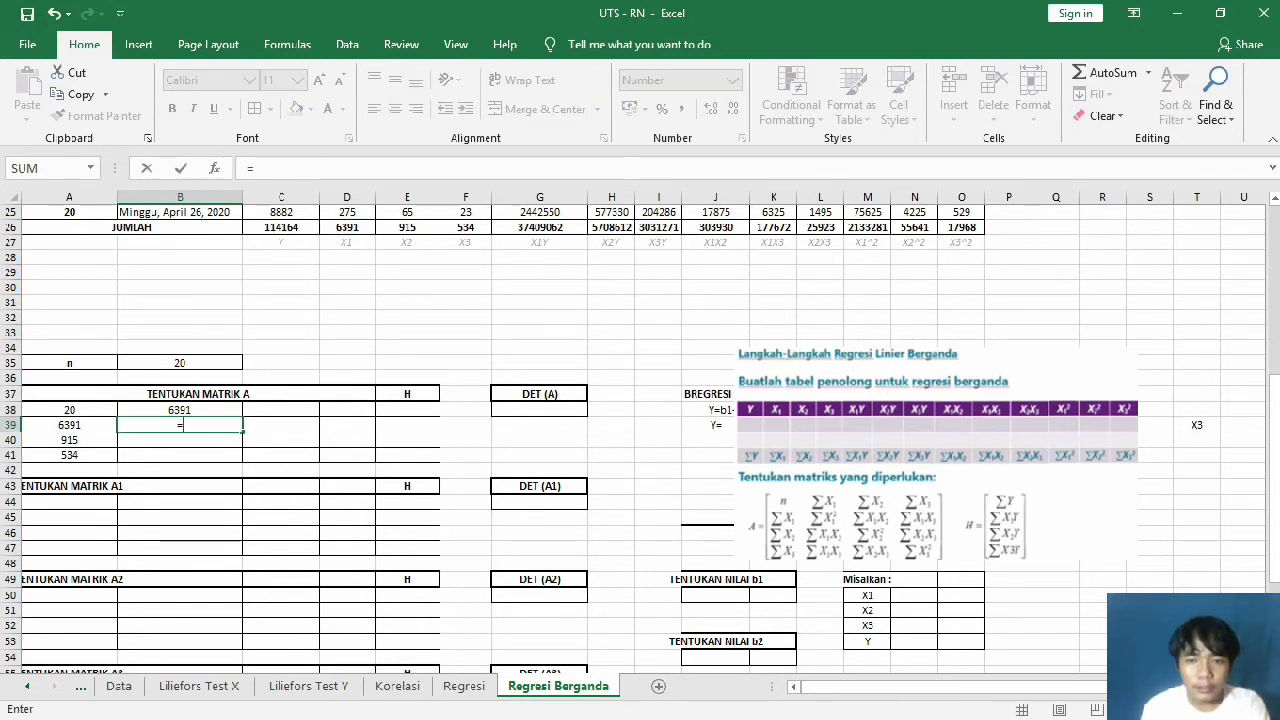
Step: Enlarge the regression steps picture, place it just below the totals row beside the matrix tables, and reselect cell B39
left_click(935, 453)
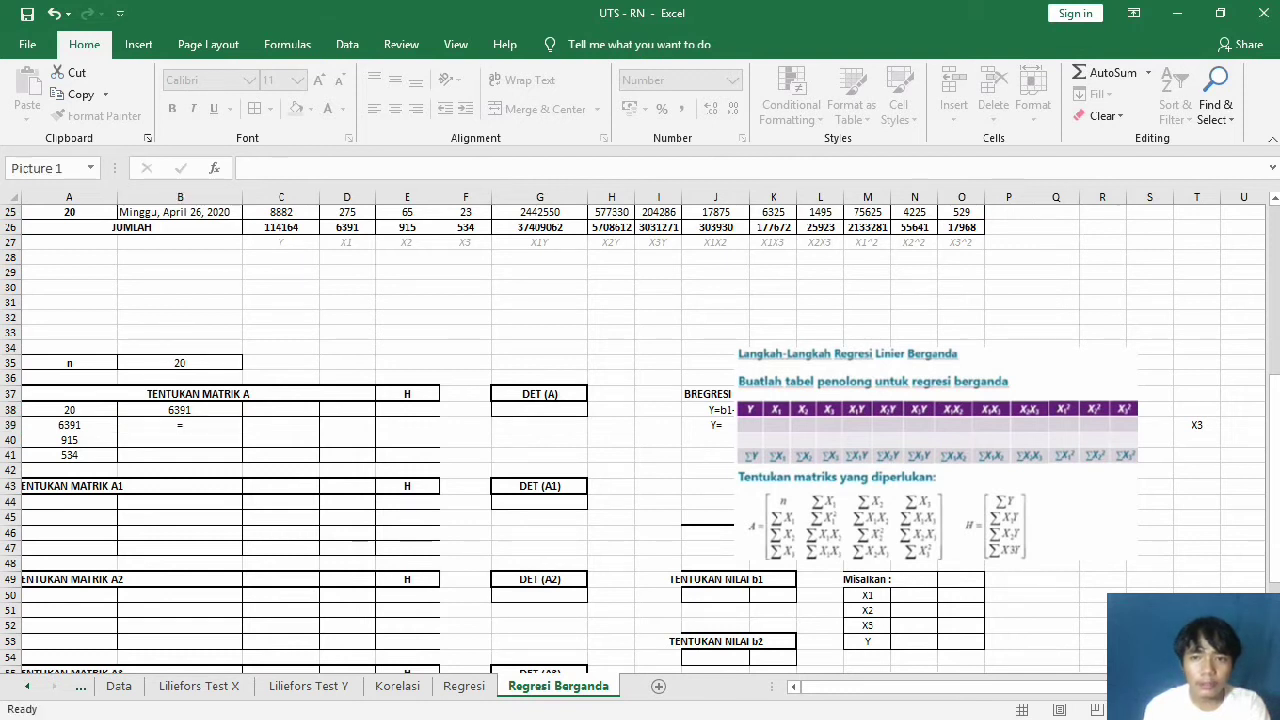
left_click_drag(733, 346, 603, 277)
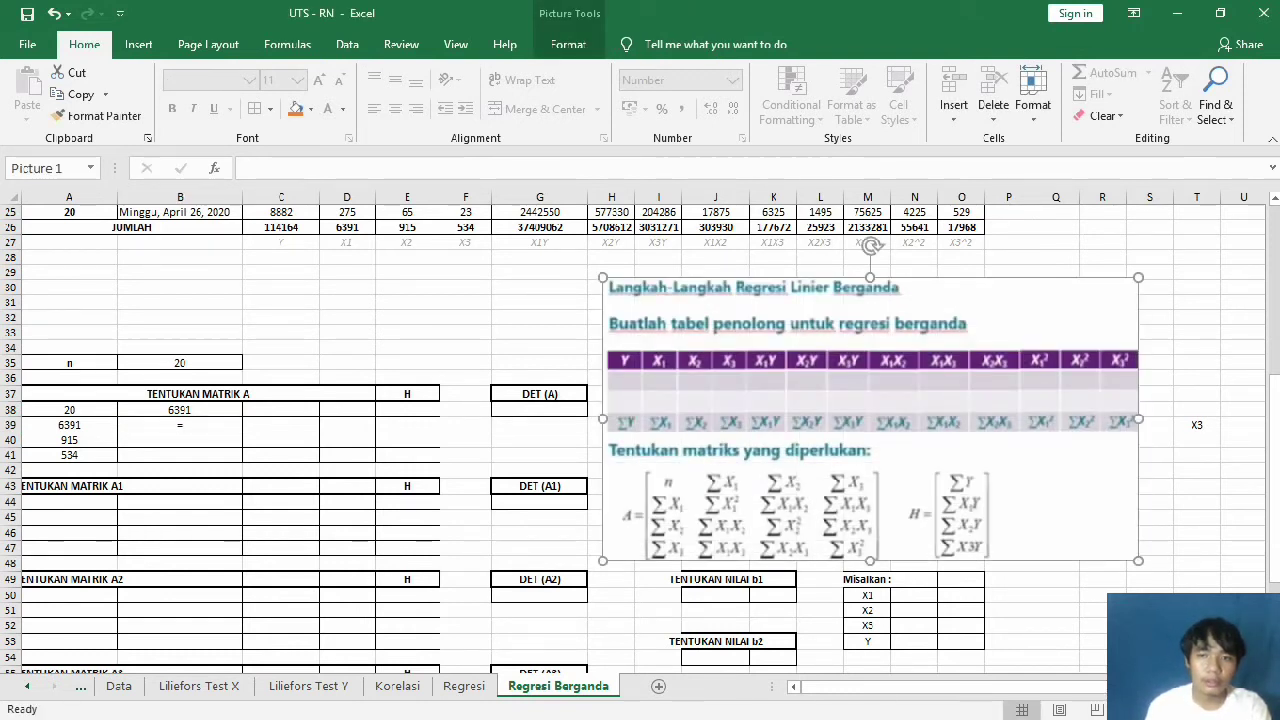
left_click_drag(1138, 277, 1268, 205)
left_click_drag(935, 390, 926, 447)
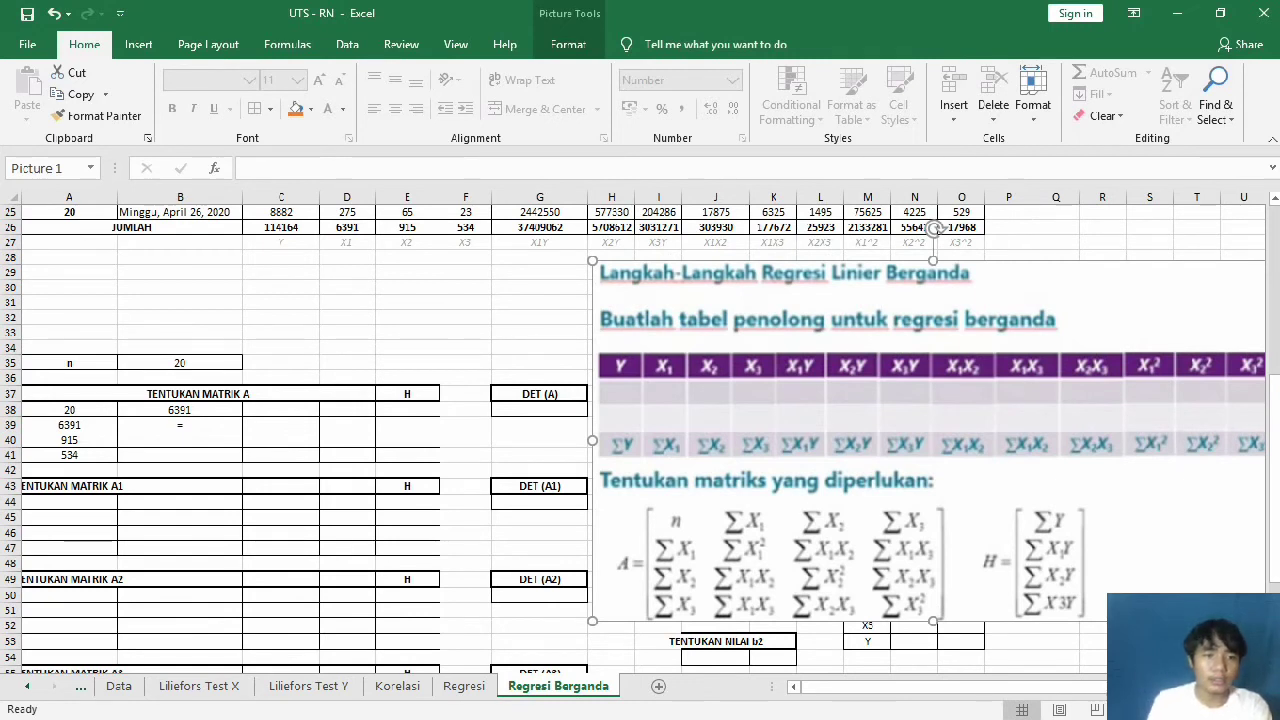
left_click(180, 425)
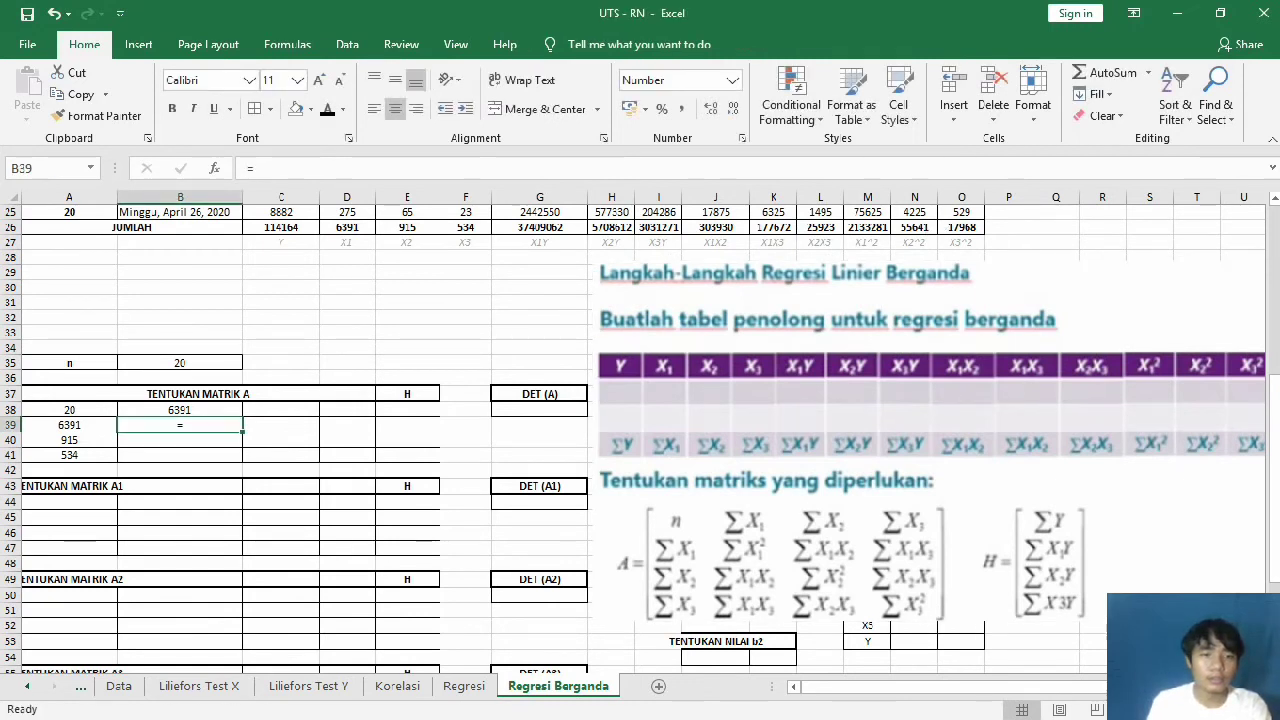
Step: Complete the second column of matrix A with =M26 in B39, =J26 in B40 and =K26 in B41
key("F2")
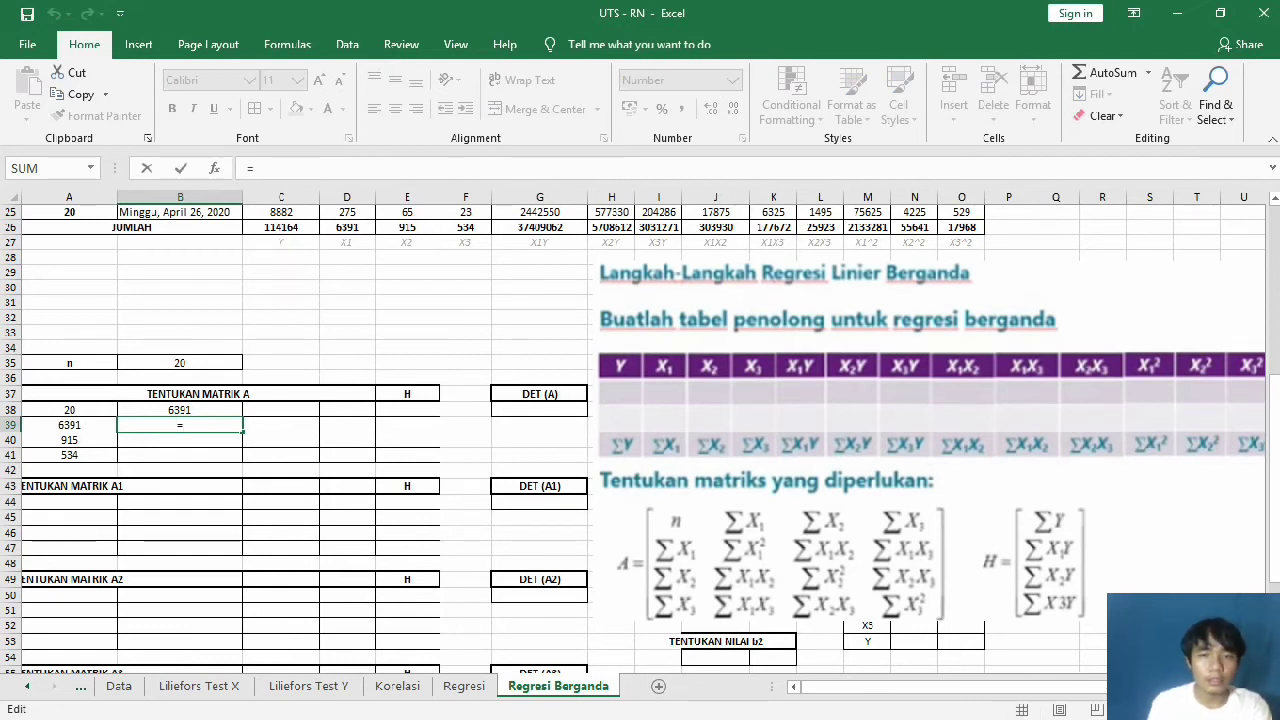
left_click(867, 227)
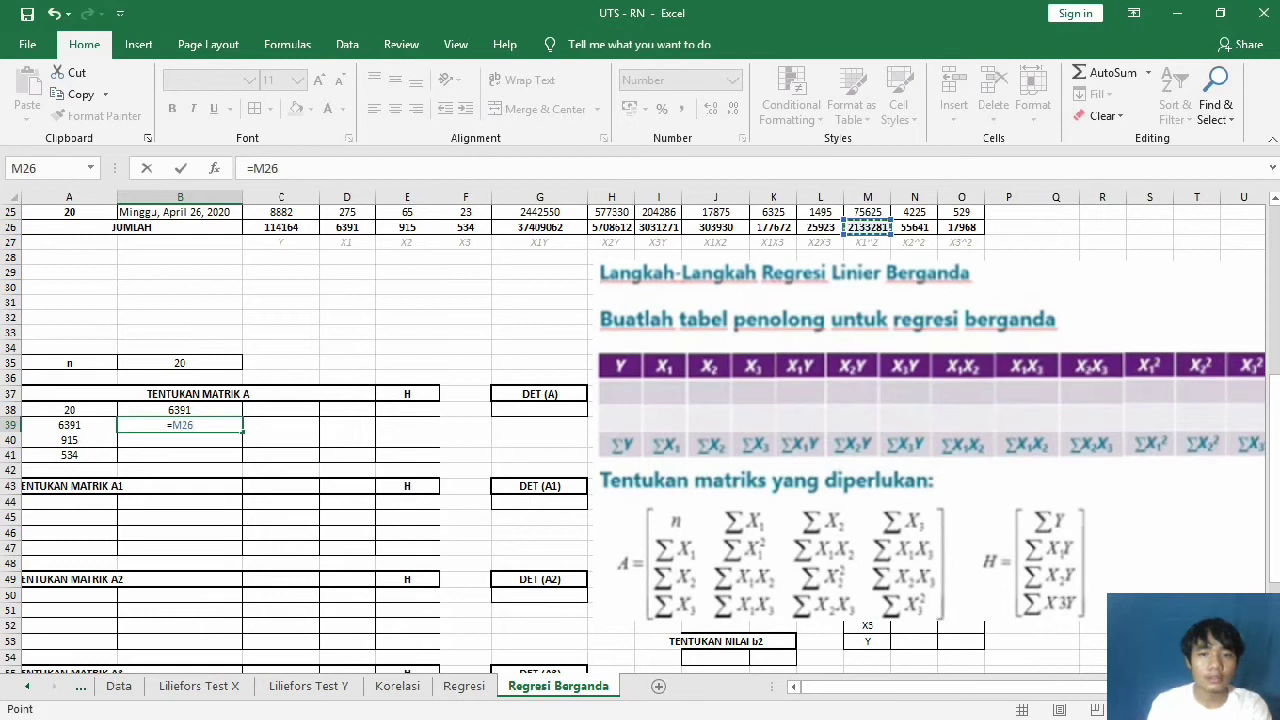
key("Return")
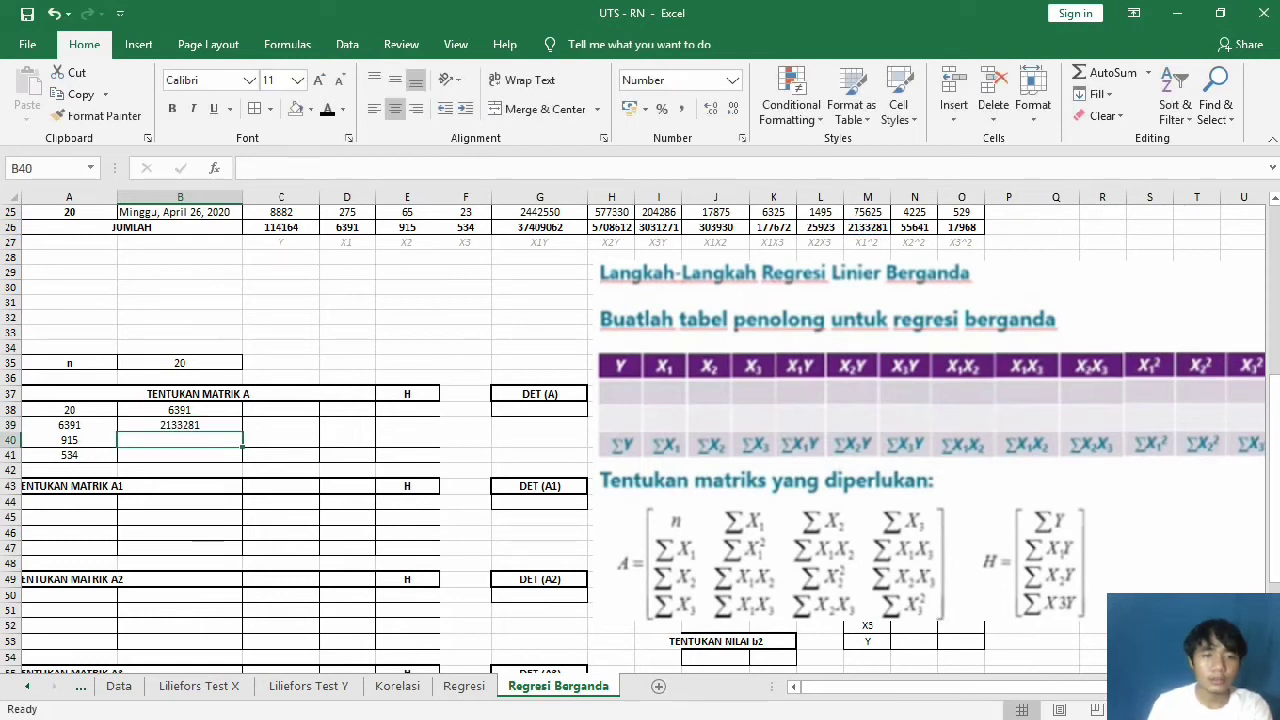
type("=")
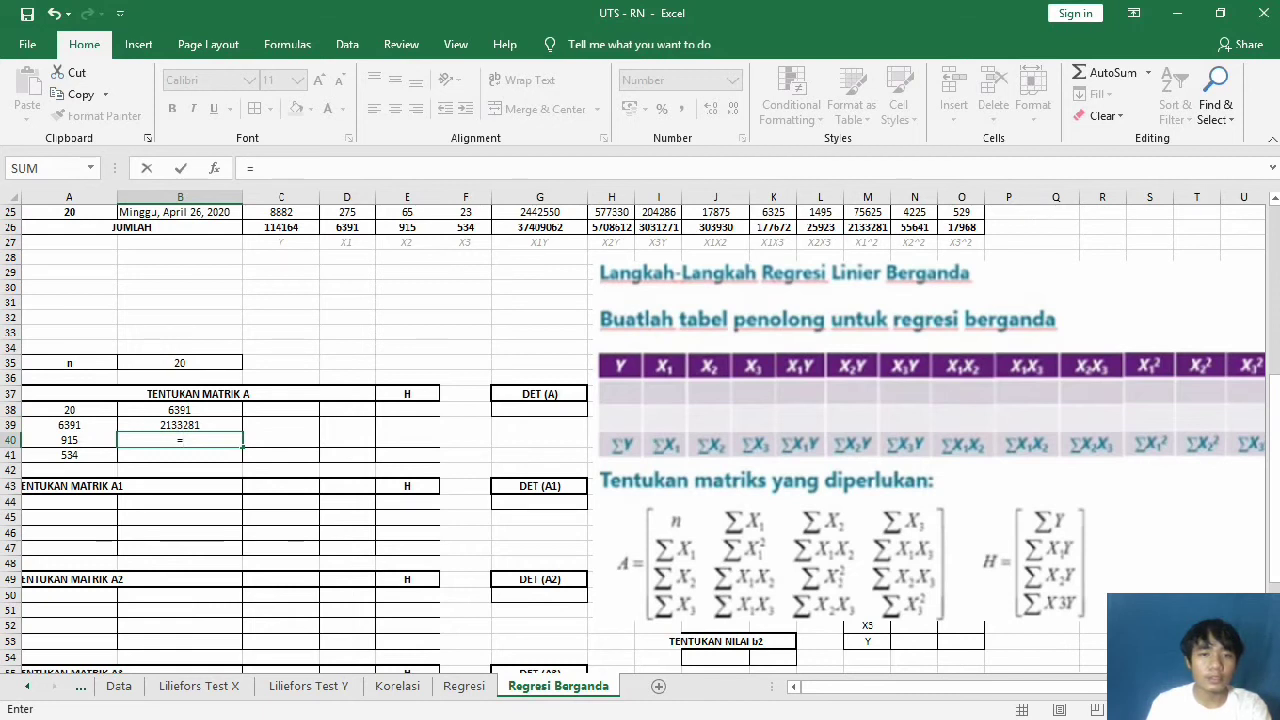
left_click(715, 227)
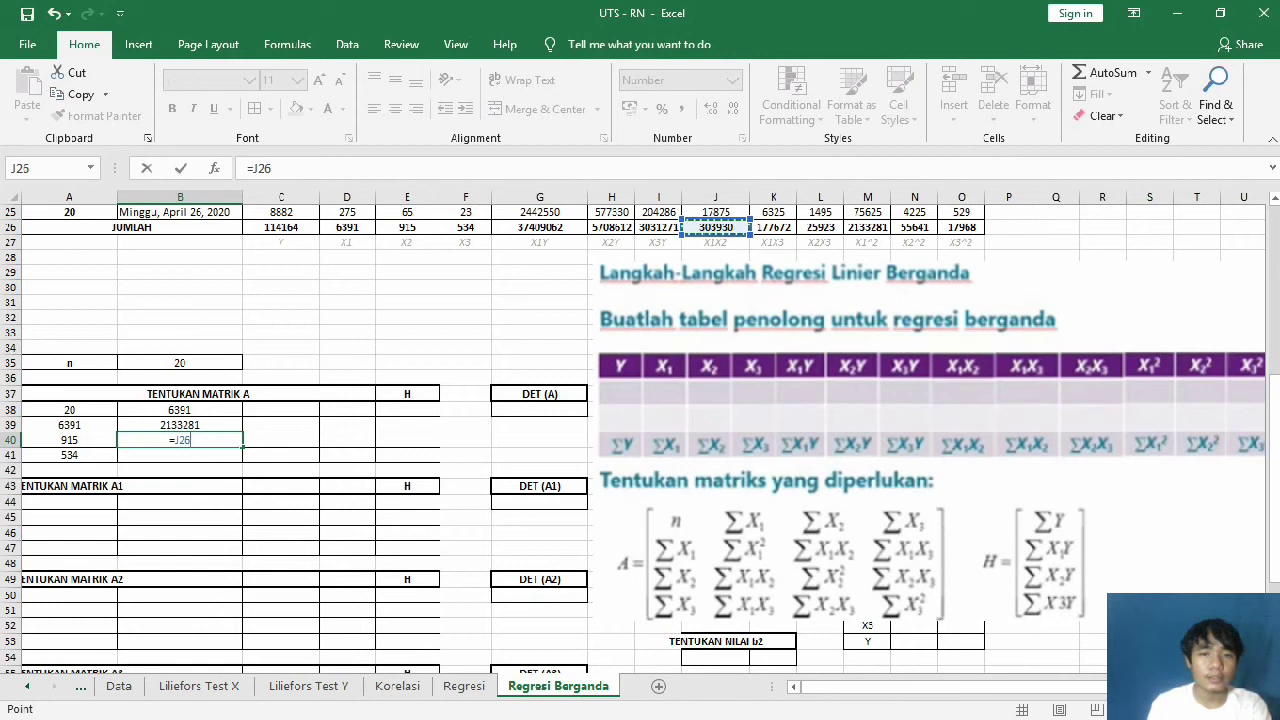
key("Return")
type("=")
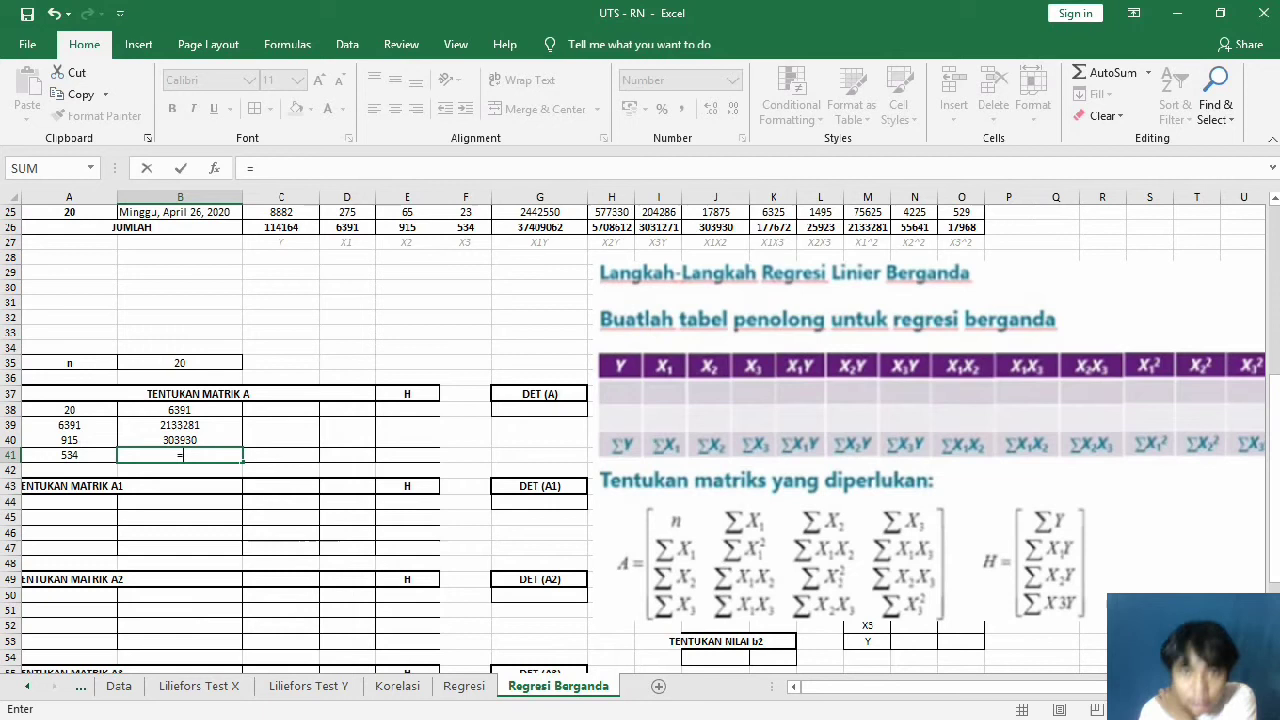
left_click(773, 227)
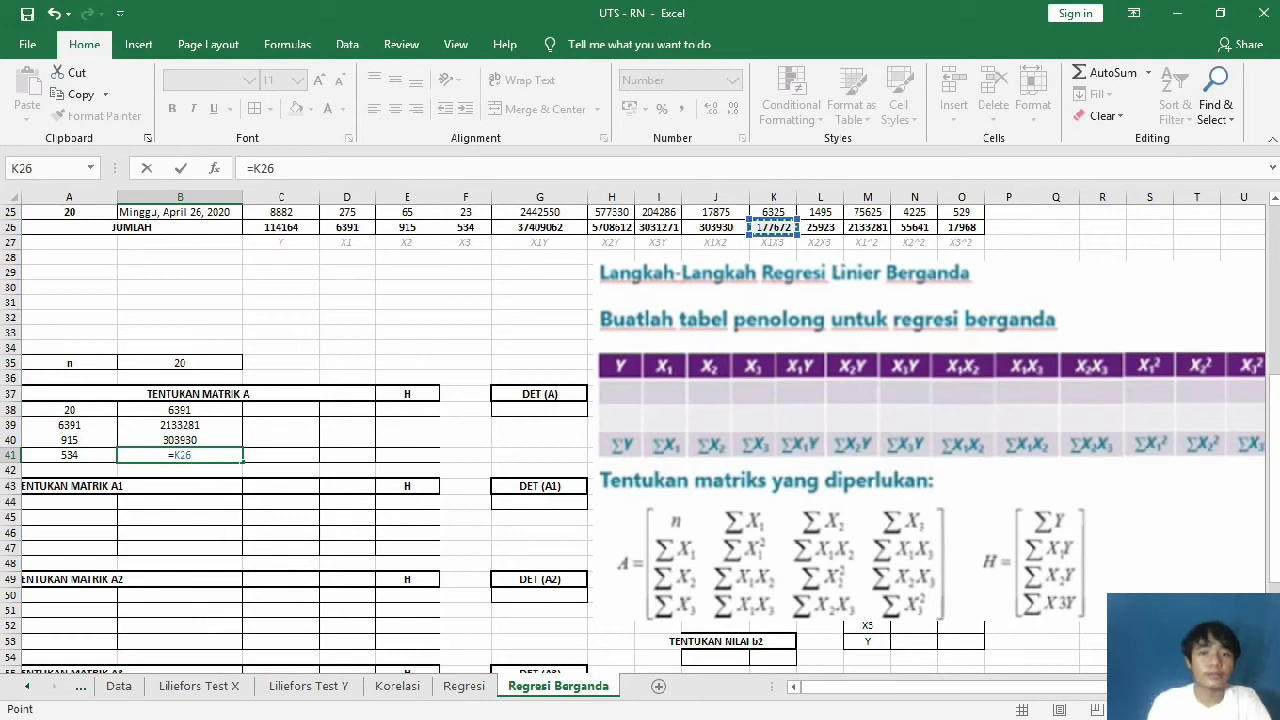
key("Return")
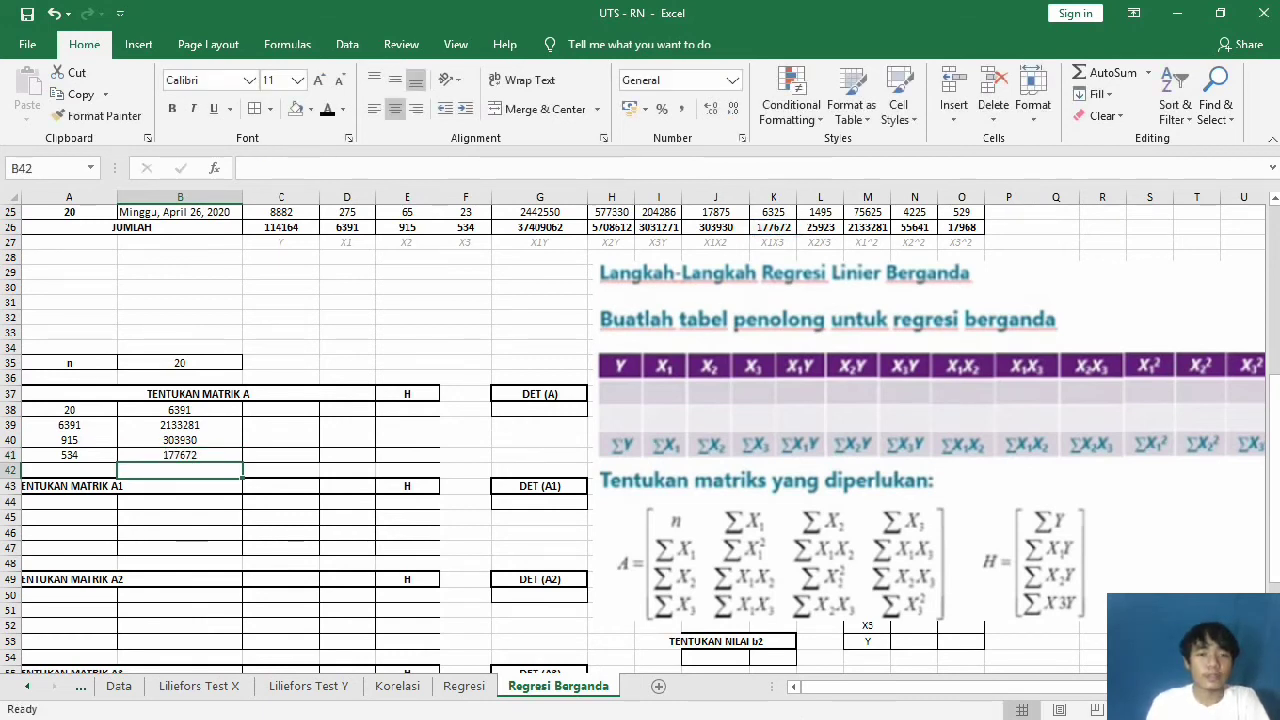
Step: Start the third column of matrix A with =E26 in C38 and =J26 in C39
left_click(281, 409)
type("=")
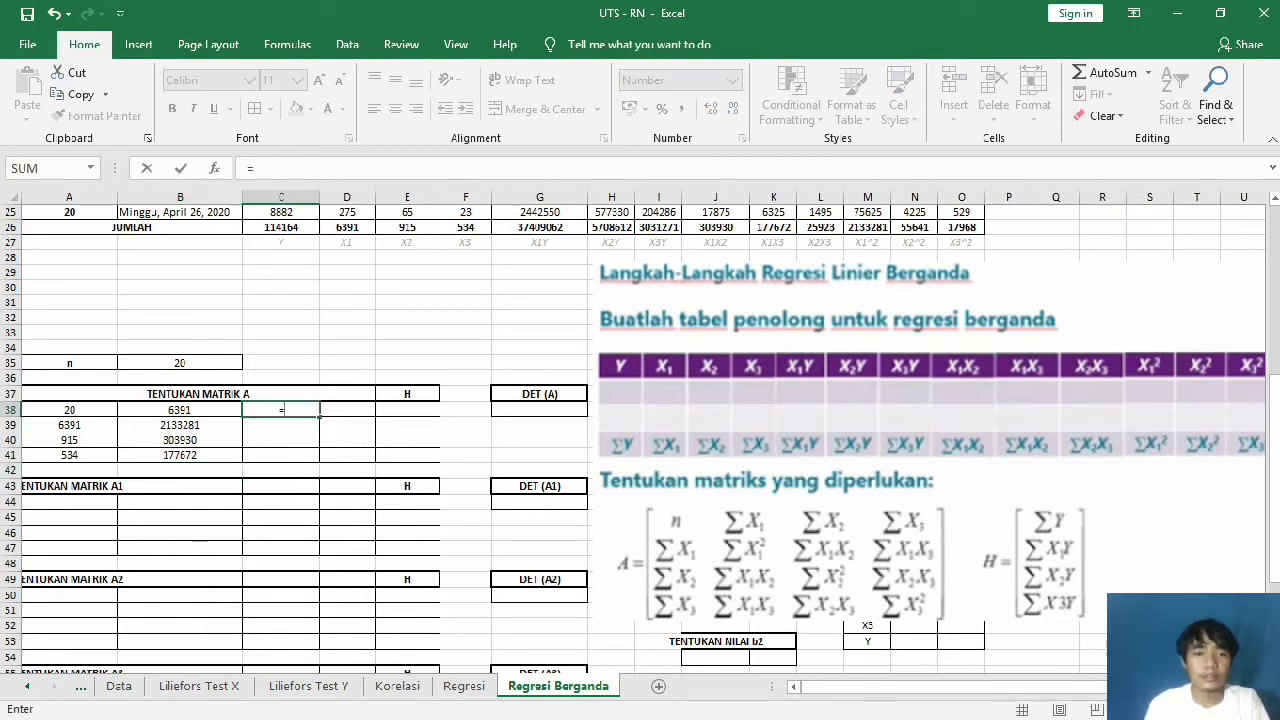
left_click(407, 227)
key("Return")
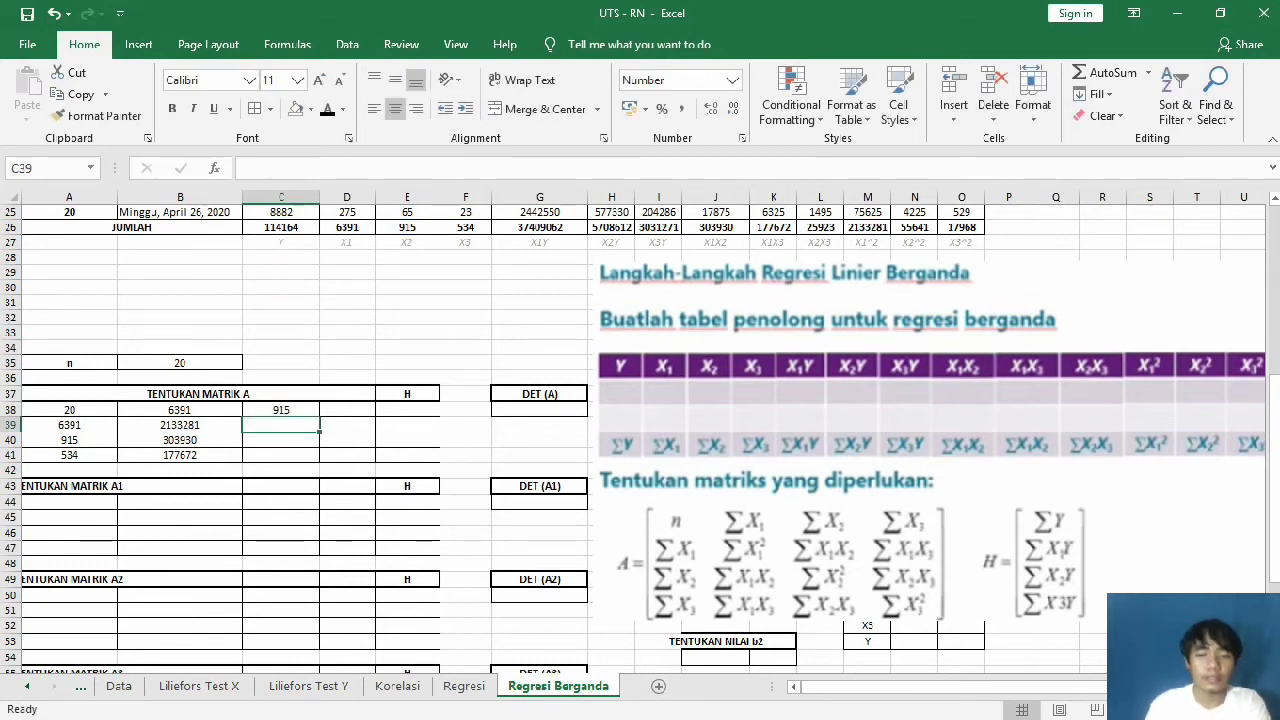
type("=")
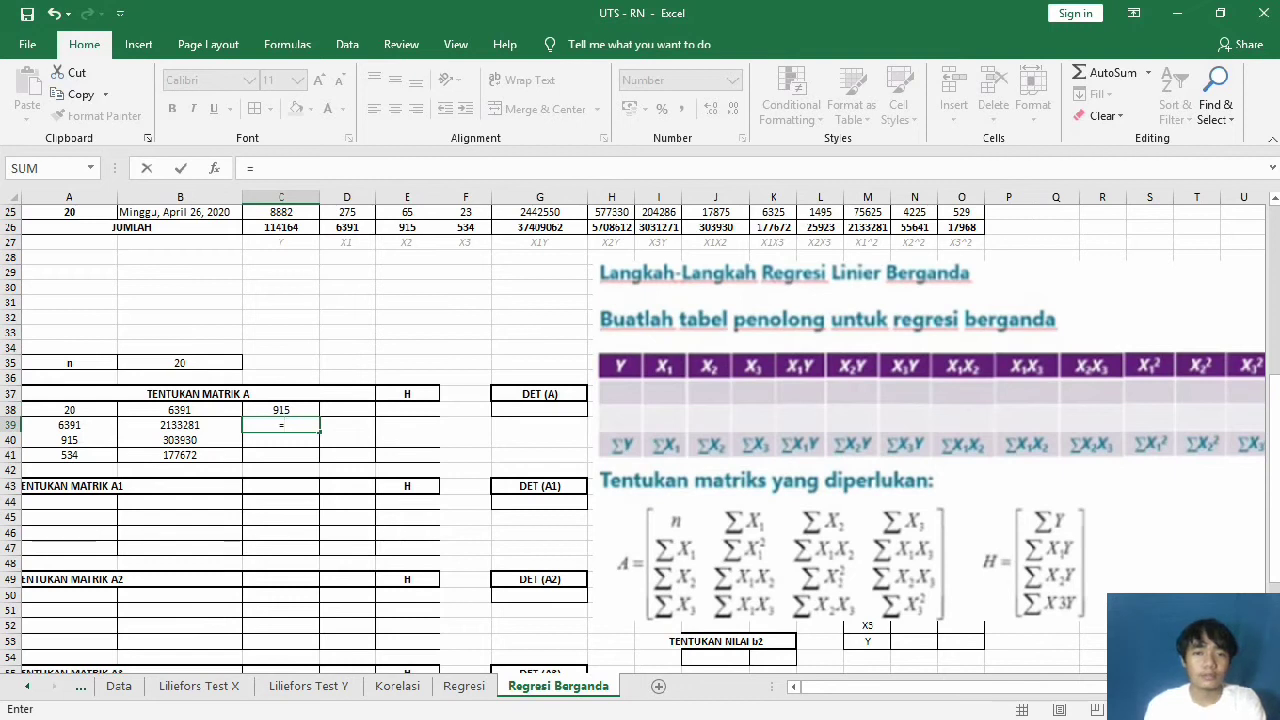
left_click(715, 227)
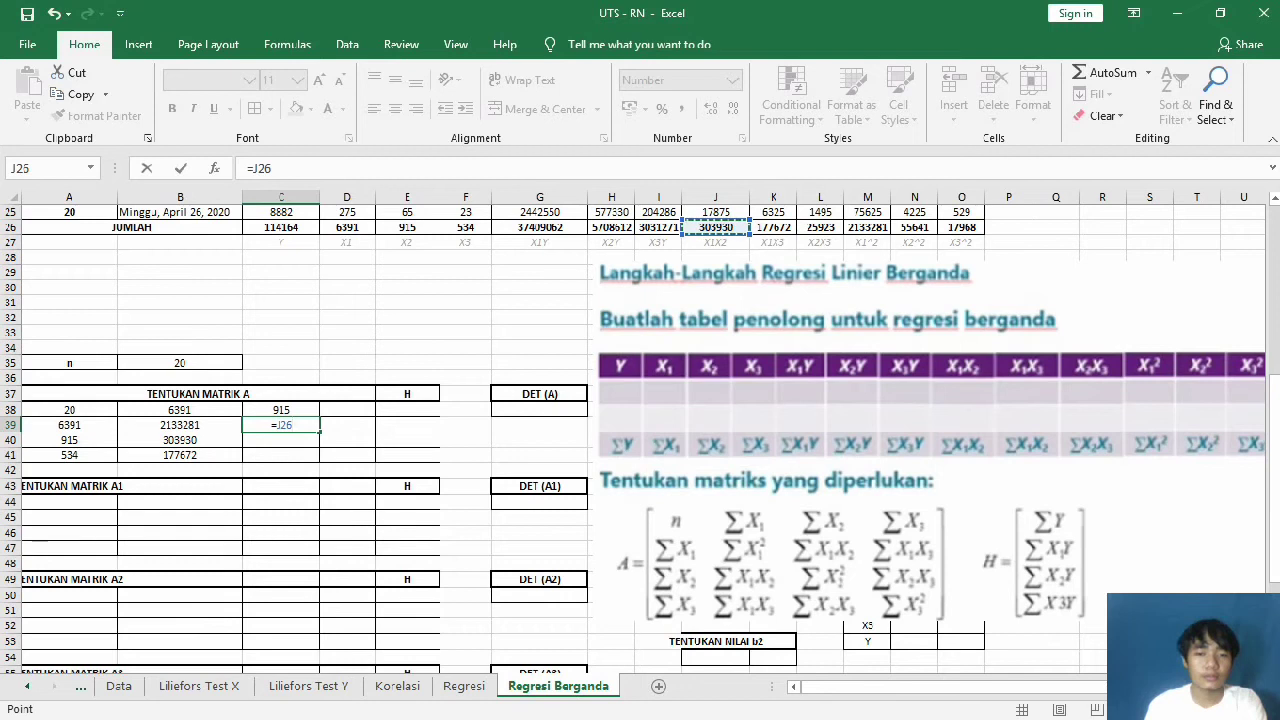
key("Return")
Step: Finish the third column of matrix A with =N26 in C40 and =L26 in C41
type("=")
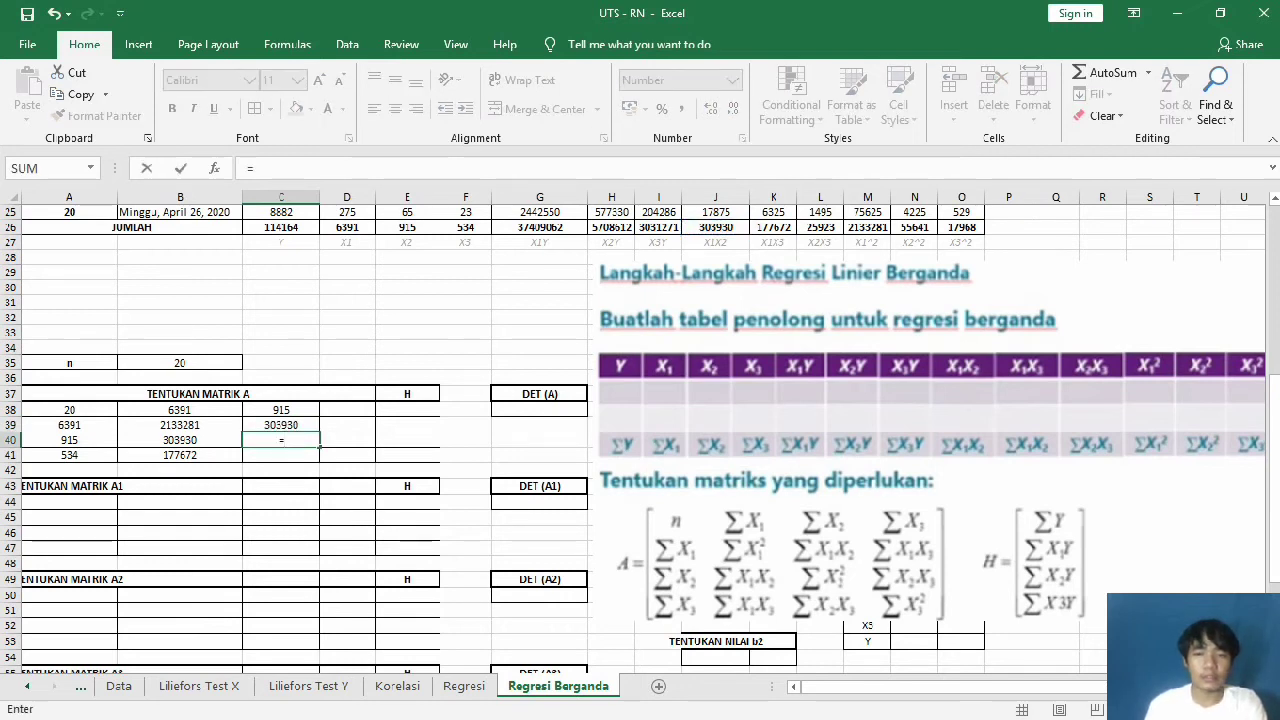
left_click(914, 227)
key("Return")
type("=")
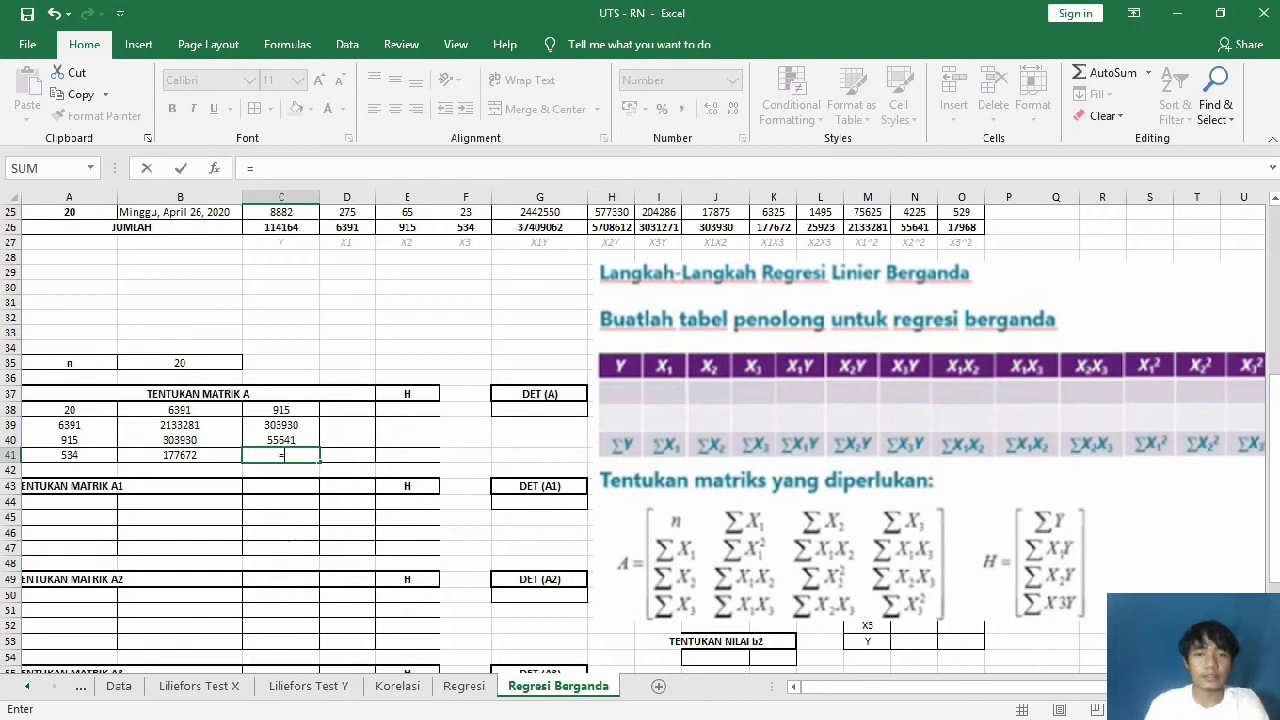
left_click(820, 227)
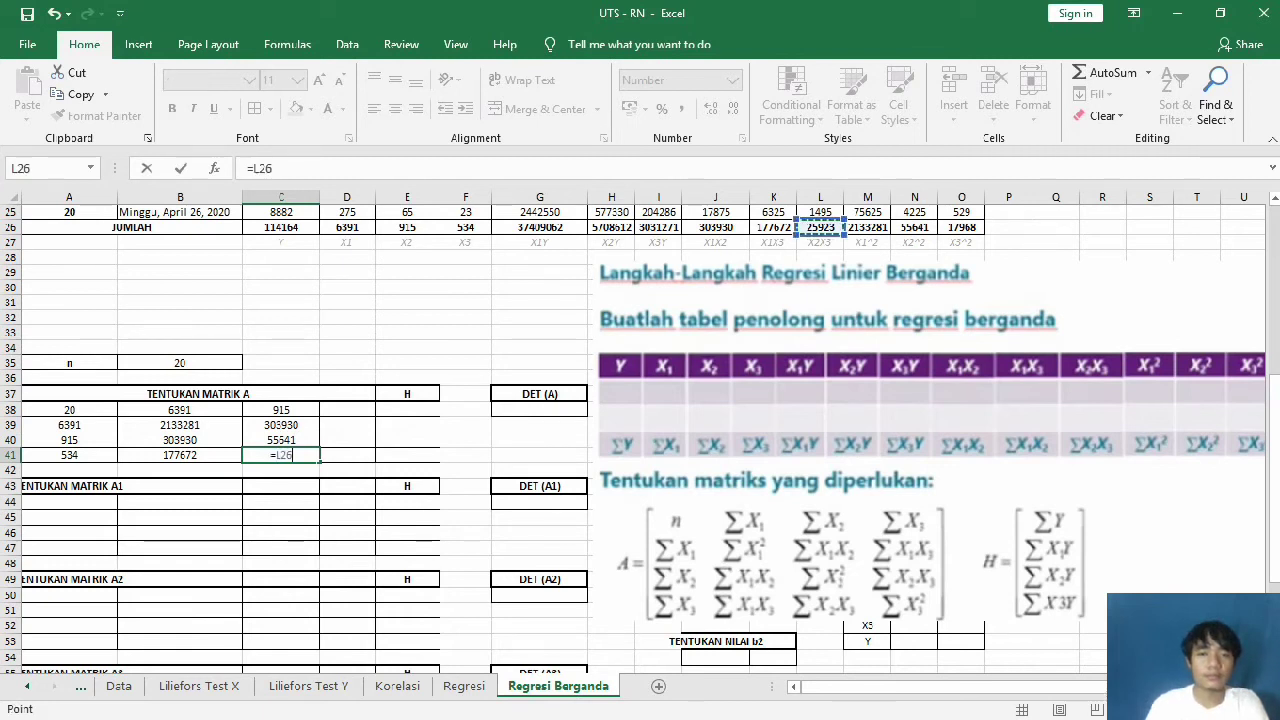
key("Return")
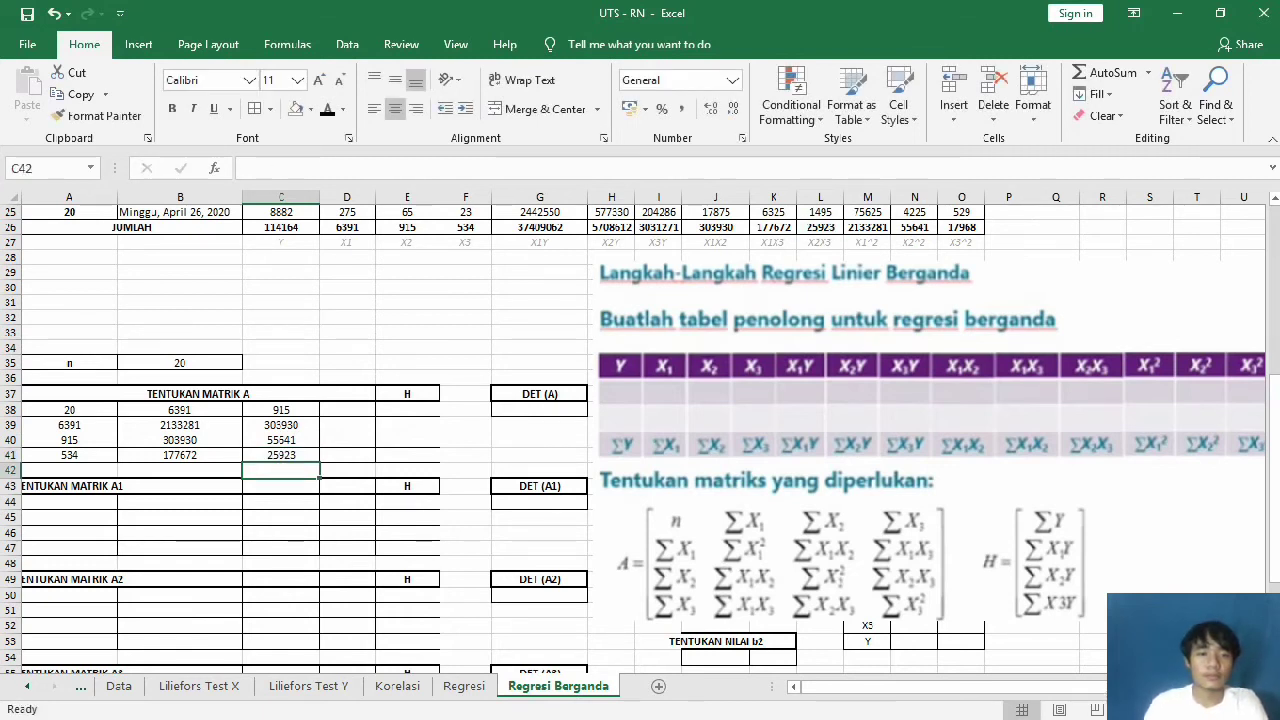
Step: Start the fourth column of matrix A with =F26 in D38 and =K26 in D39
left_click(346, 409)
type("=")
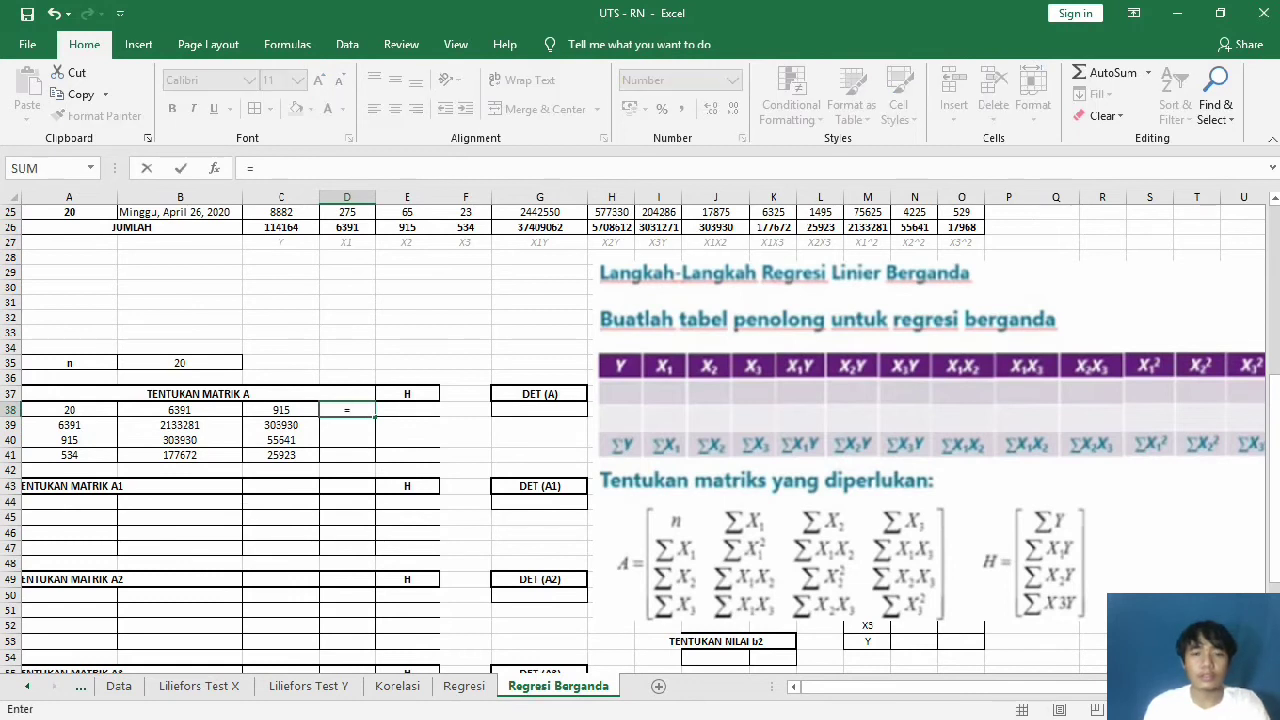
left_click(465, 227)
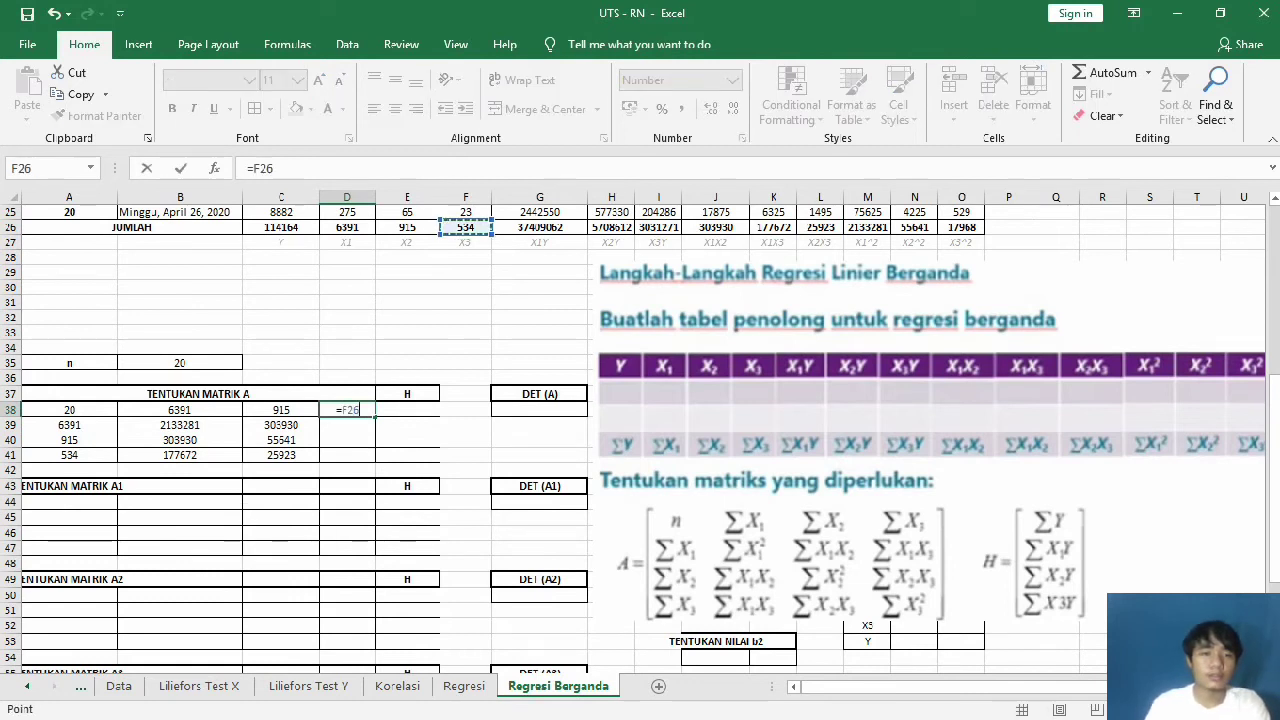
key("Return")
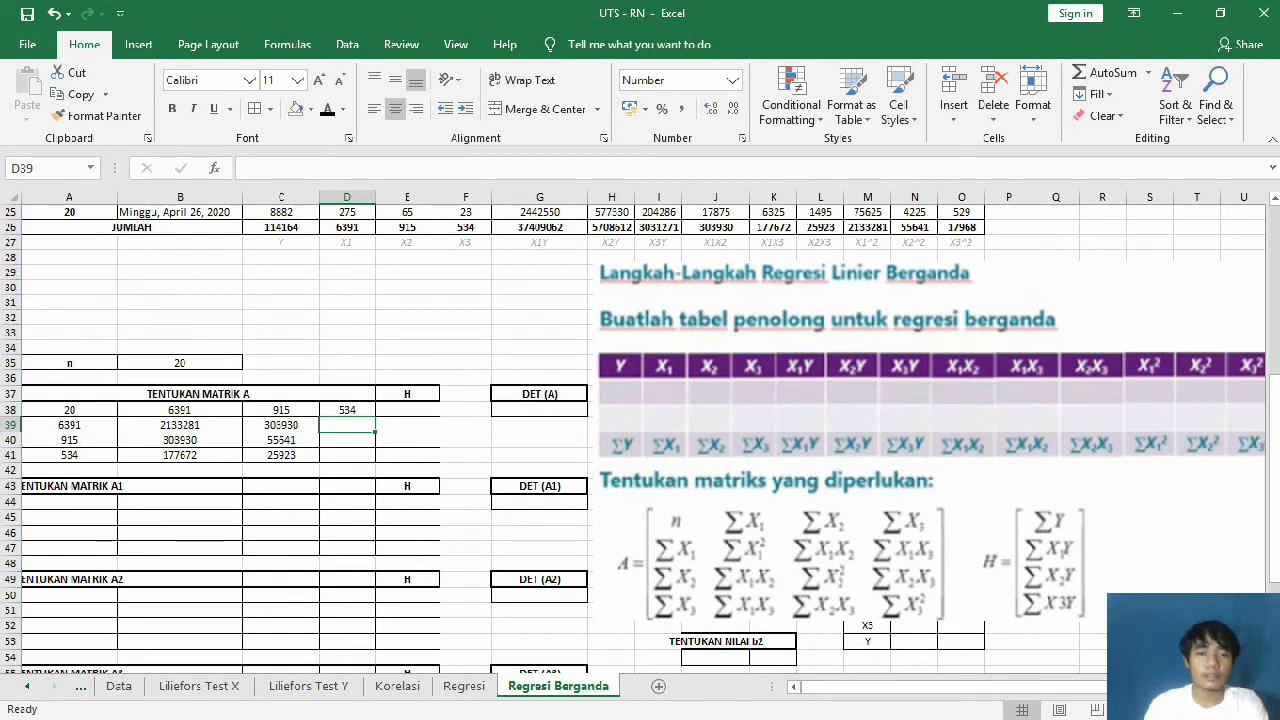
type("=")
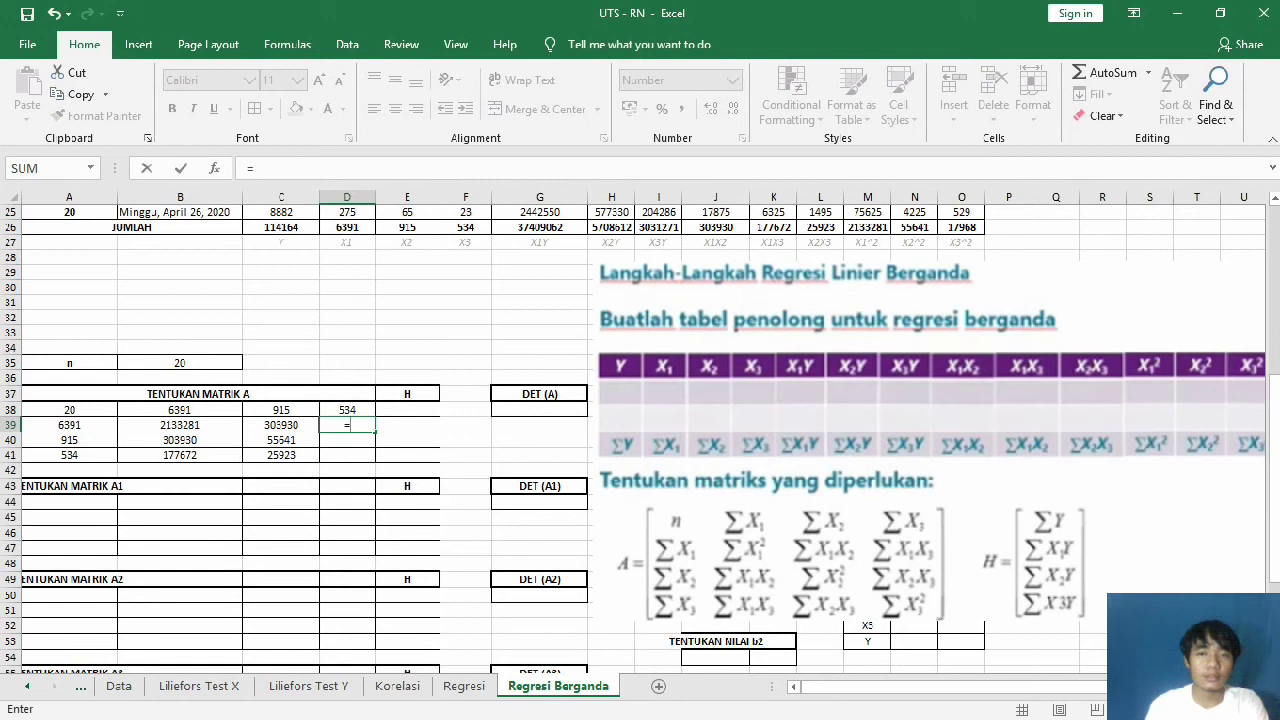
left_click(715, 227)
key("Return")
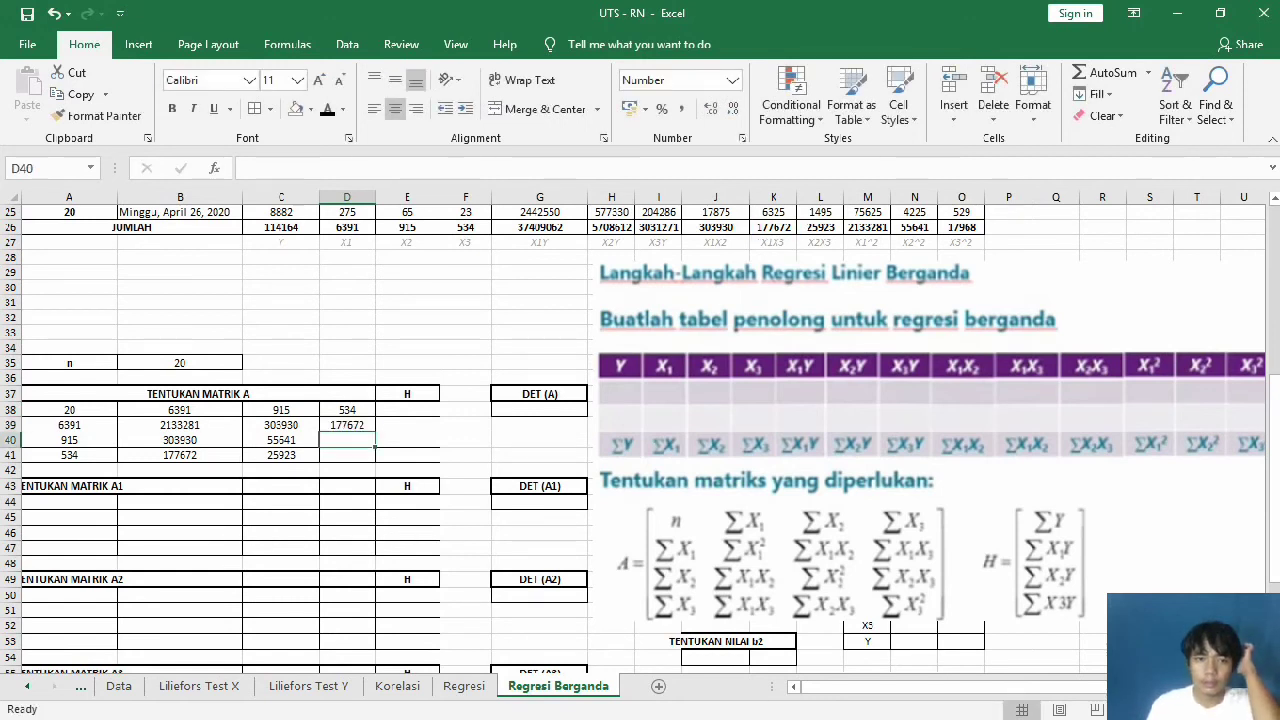
Step: Finish the fourth column of matrix A with =L26 in D40 and =O26 in D41
type("=")
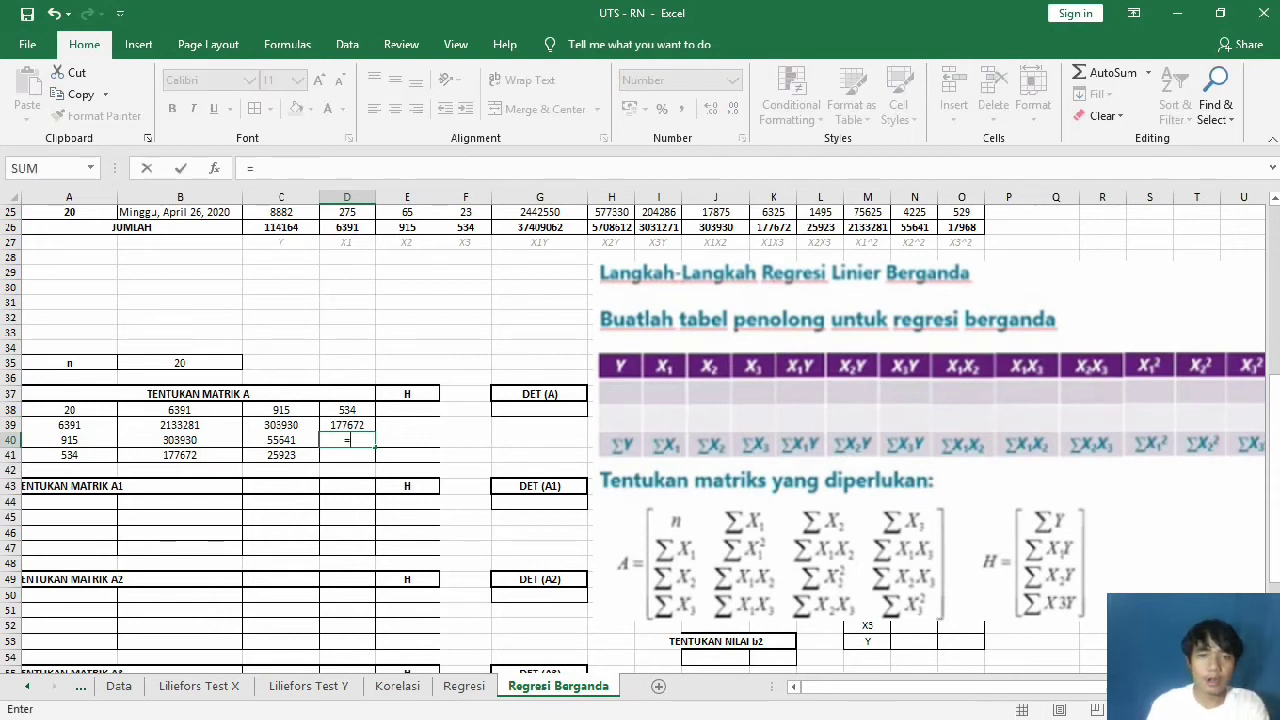
left_click(820, 227)
key("Return")
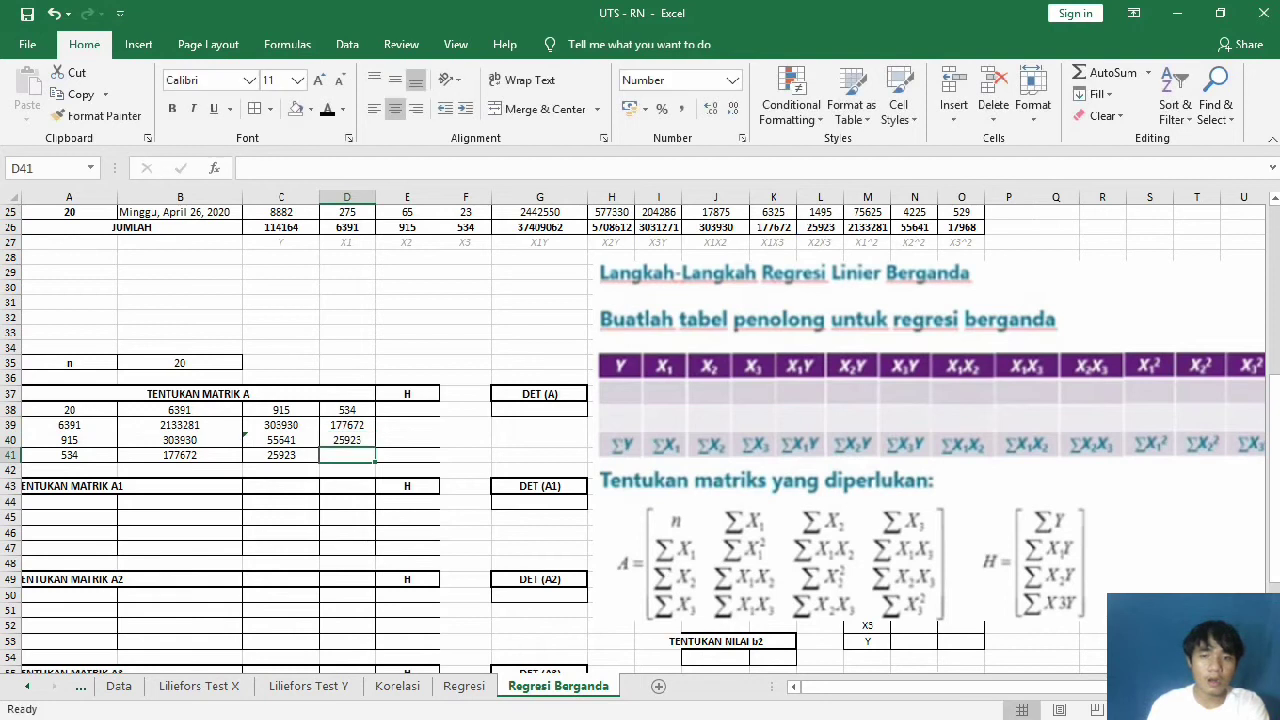
type("=")
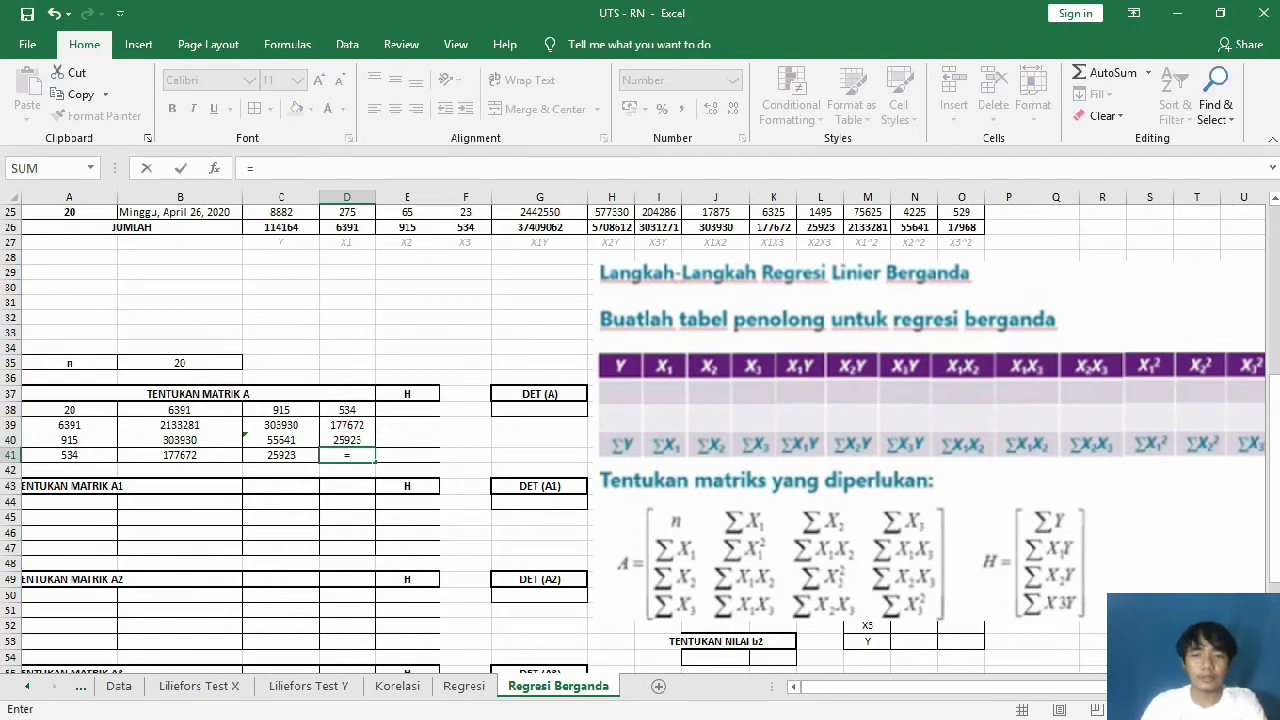
left_click(961, 227)
key("Return")
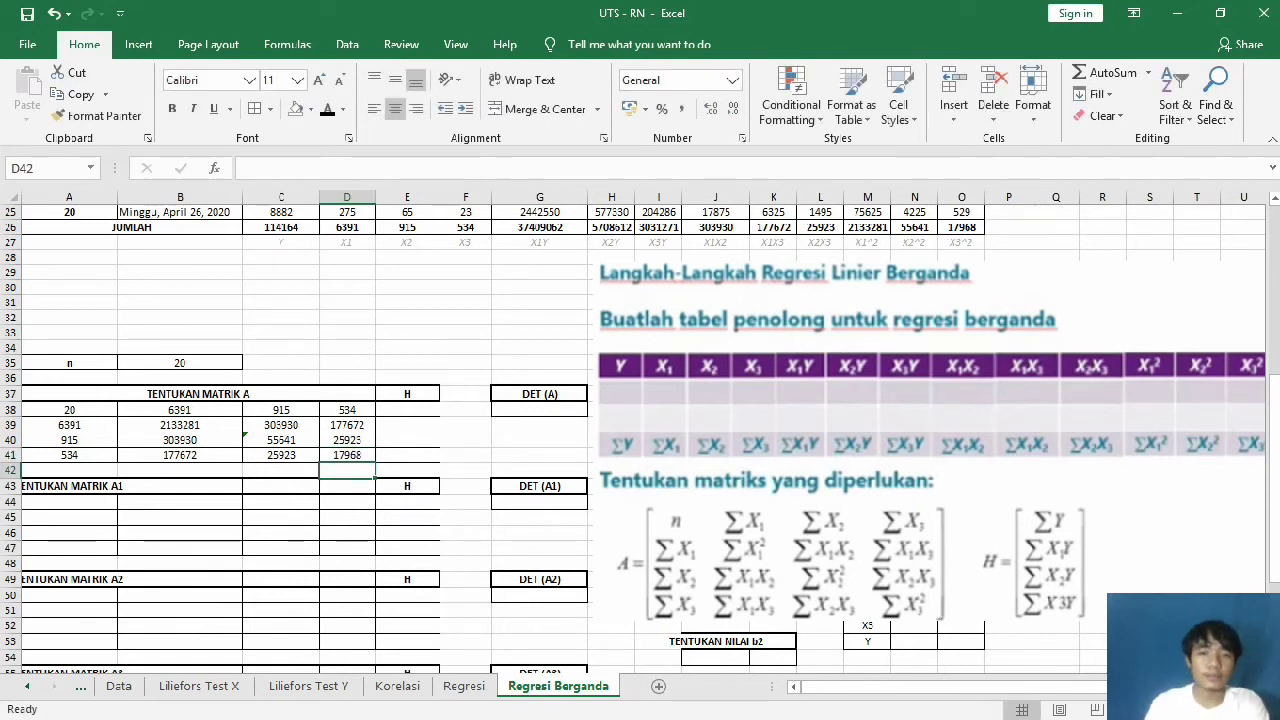
Step: Fill the first two entries of the H column beside matrix A with =C26 in E38 and =G26 in E39
left_click(407, 409)
type("=")
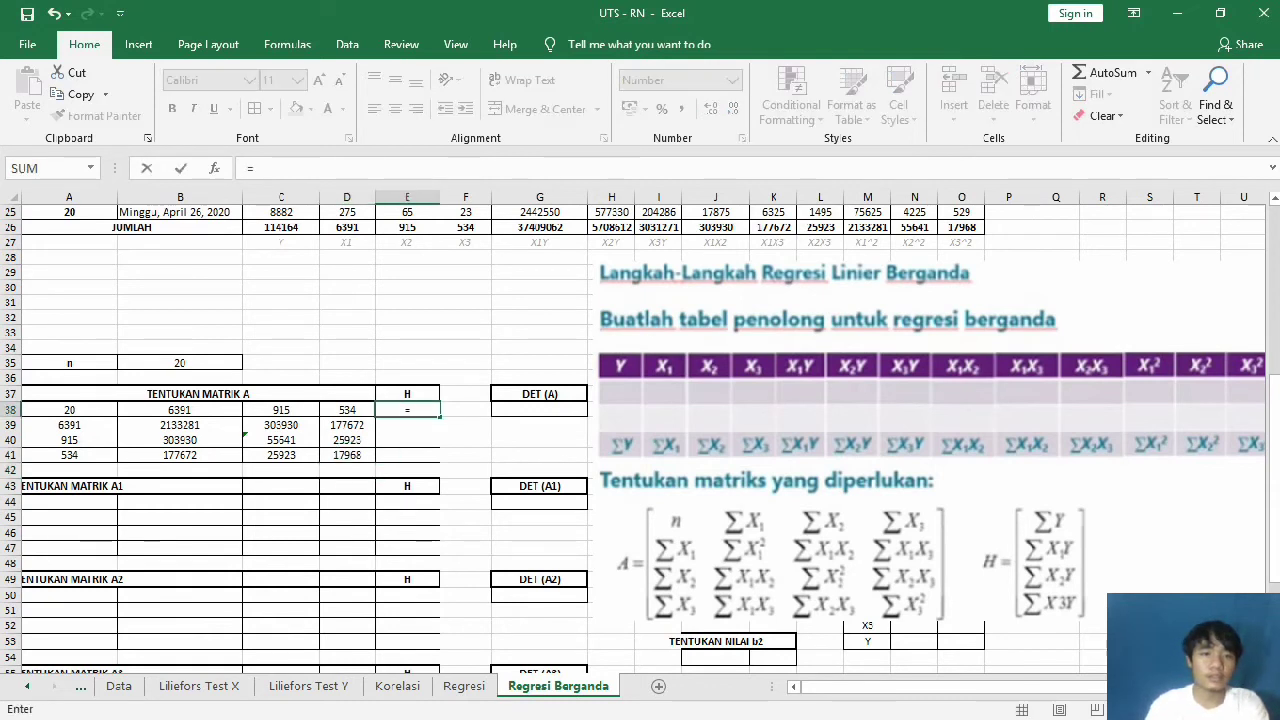
left_click(281, 227)
key("Return")
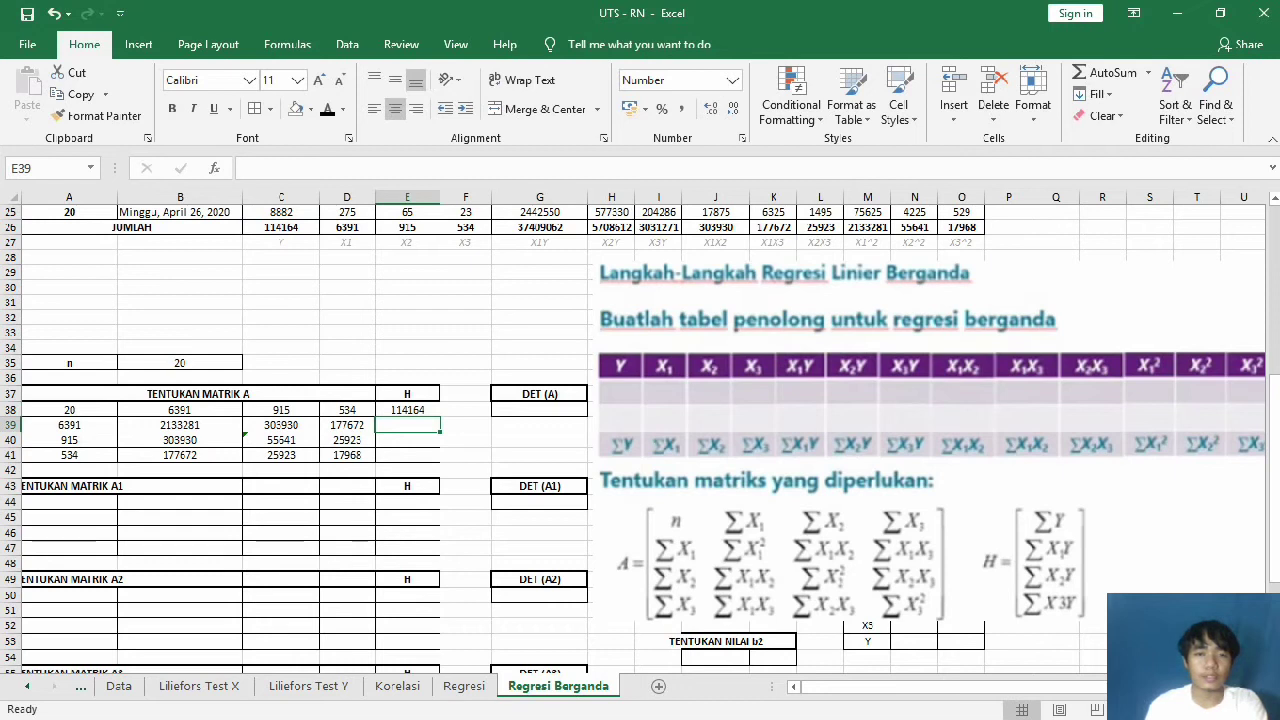
type("=")
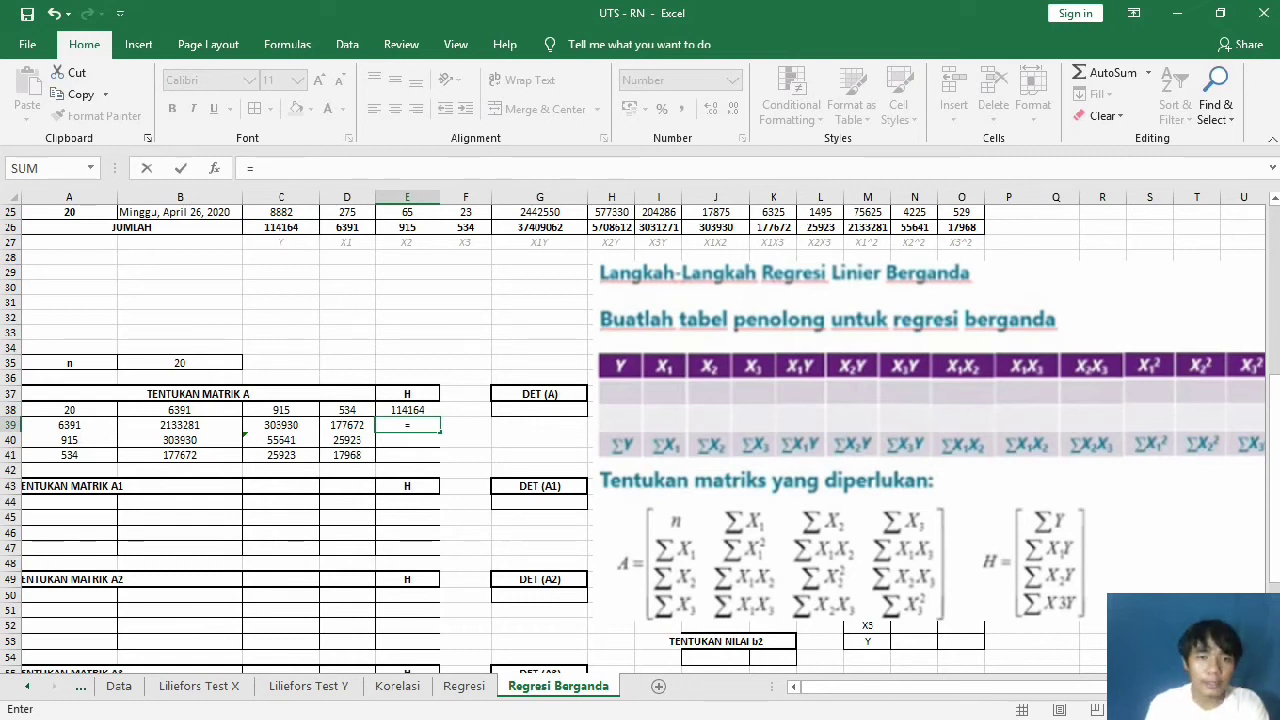
left_click(539, 227)
key("Return")
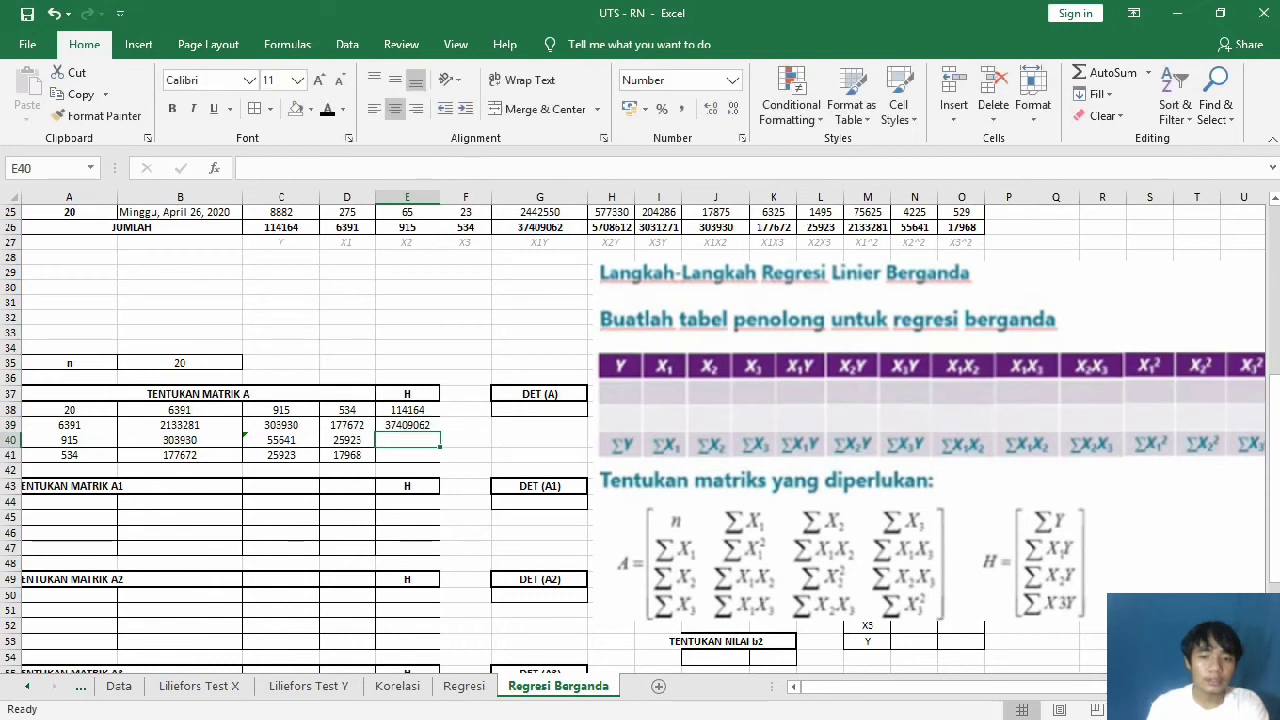
Step: Fill the last two entries of the H column with =H26 in E40 and =I26 in E41
type("=")
left_click(611, 227)
key("Return")
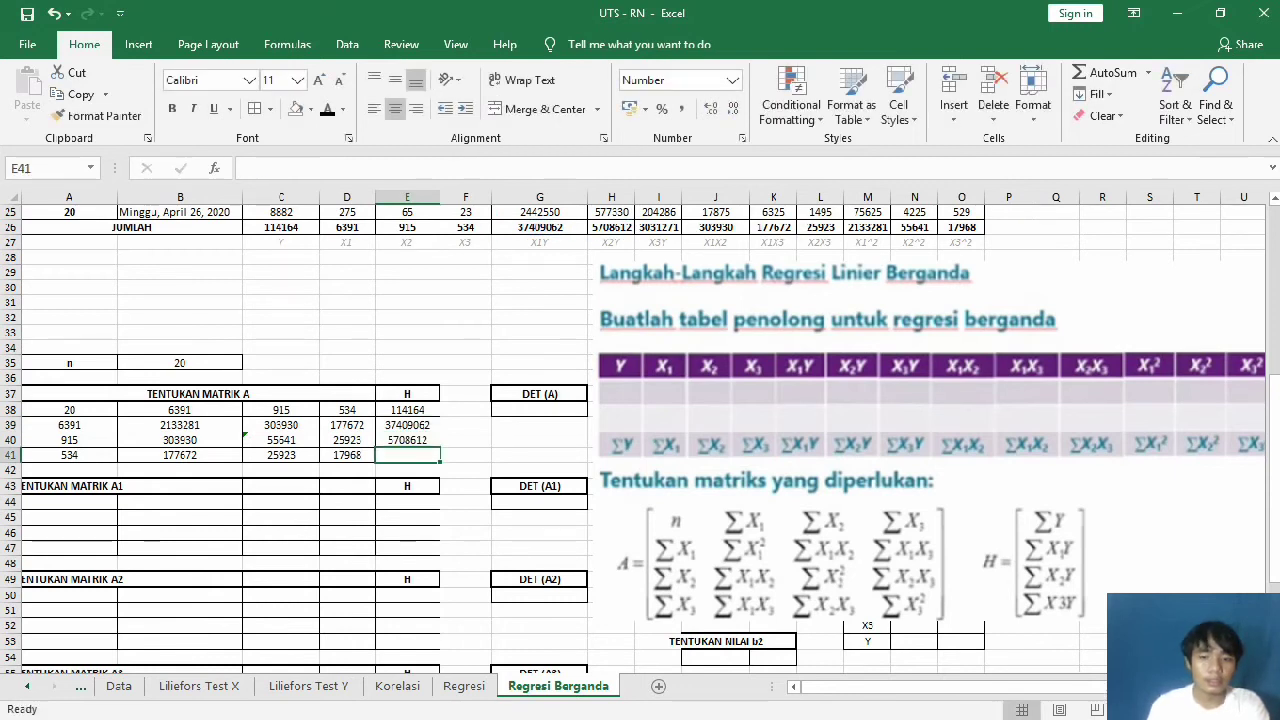
type("=")
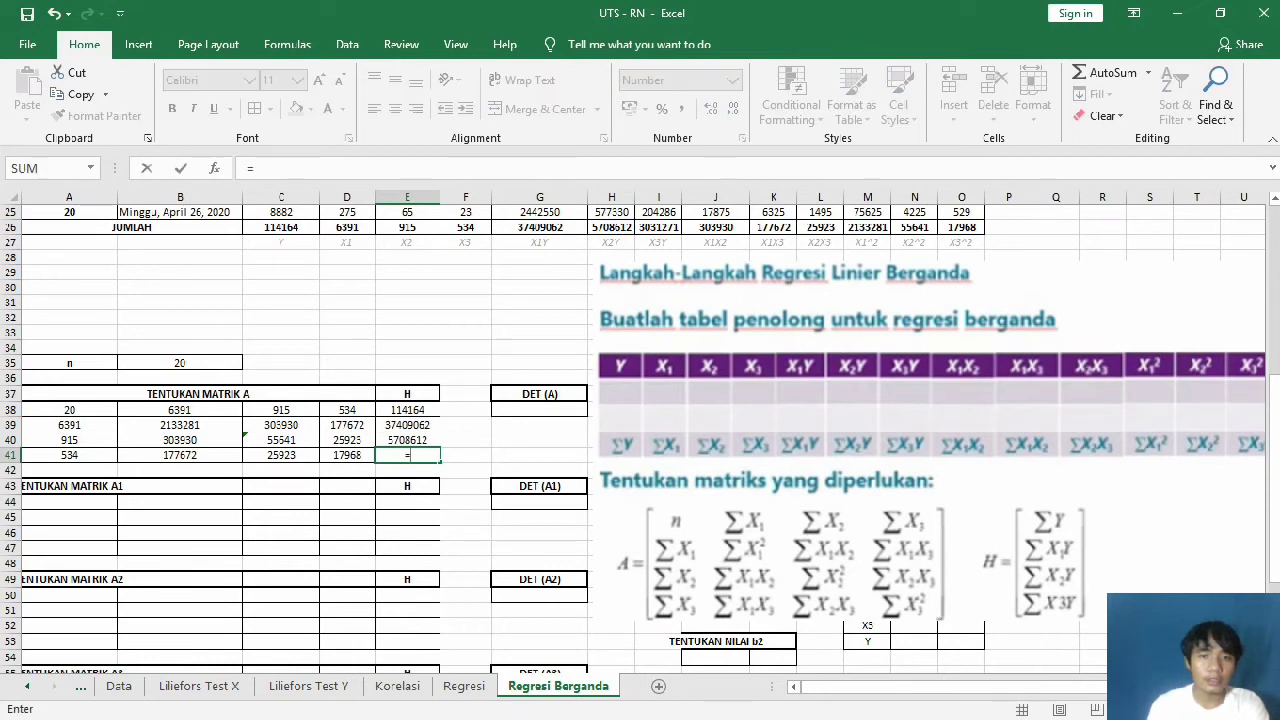
left_click(658, 227)
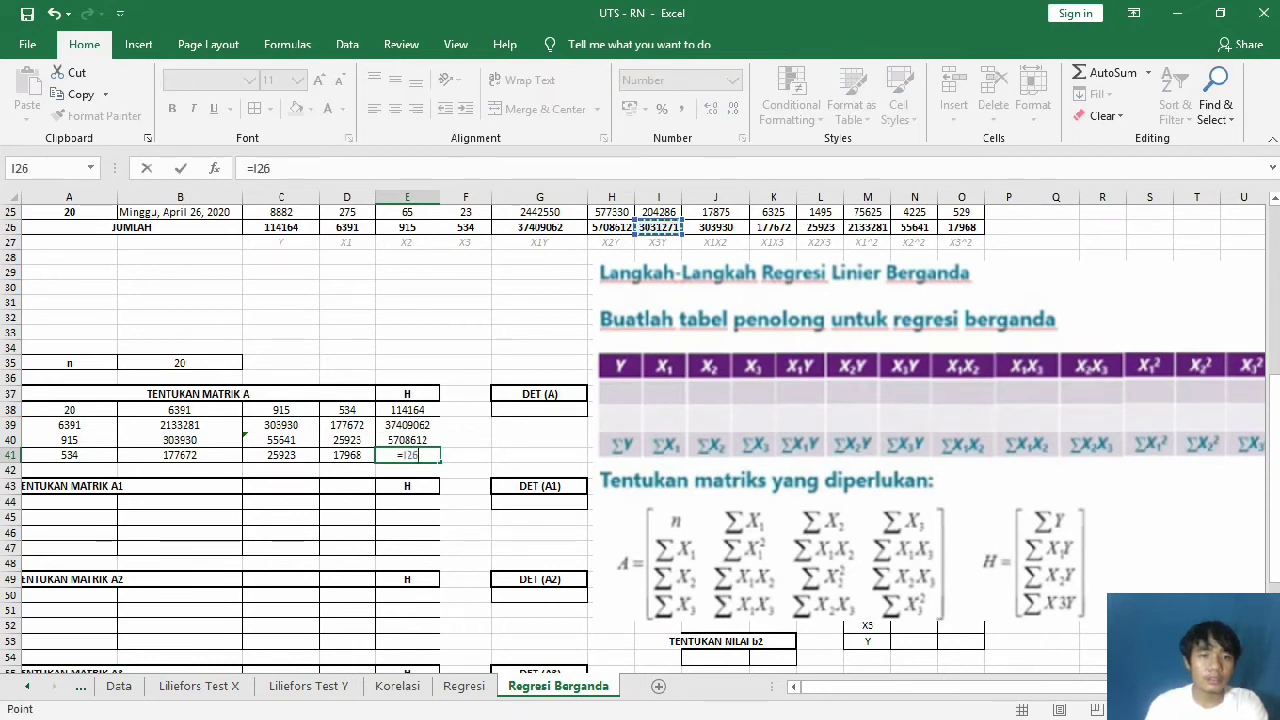
key("Return")
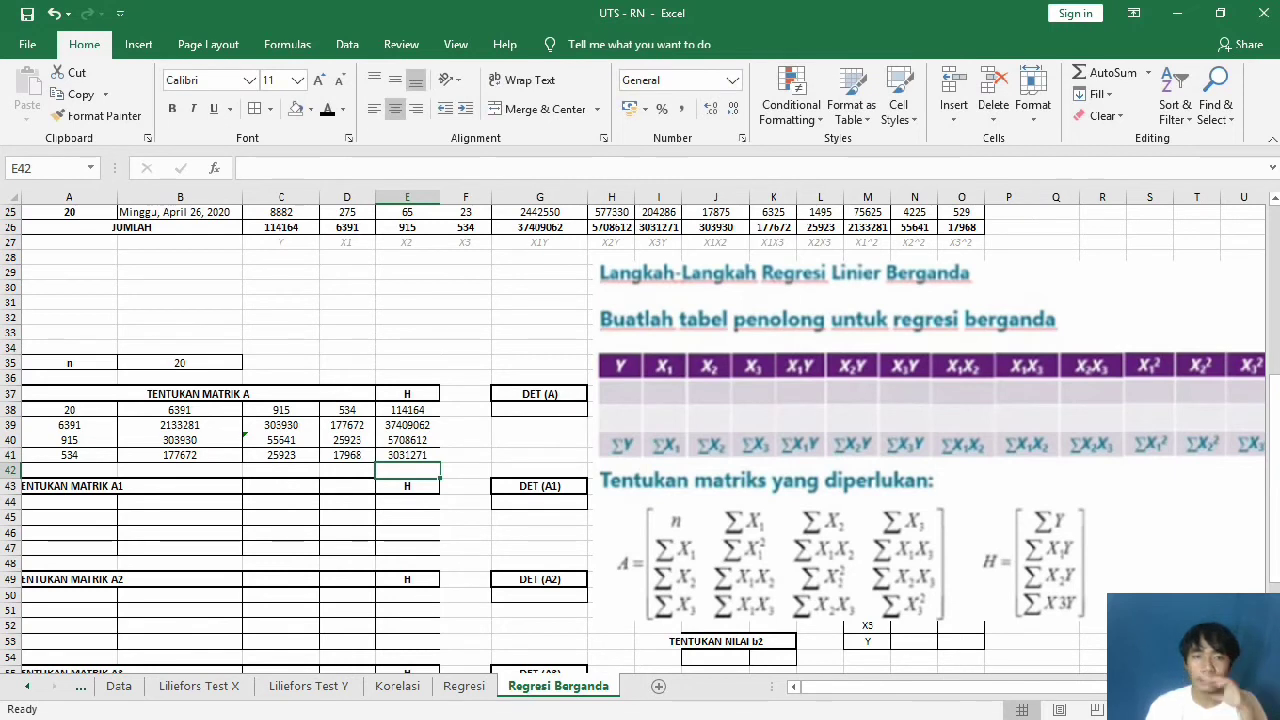
Step: Shrink the regression steps picture slightly from its lower-left corner, keeping its top edge below the totals row
left_click(932, 440)
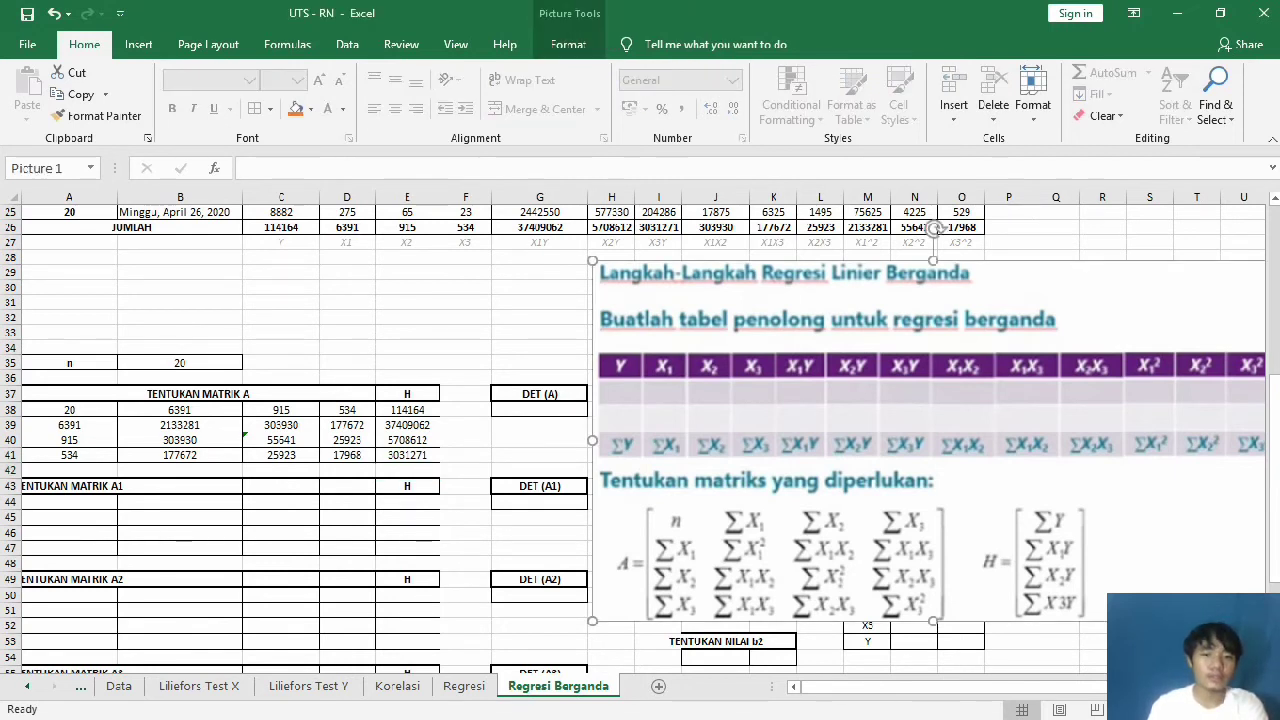
left_click_drag(592, 621, 613, 609)
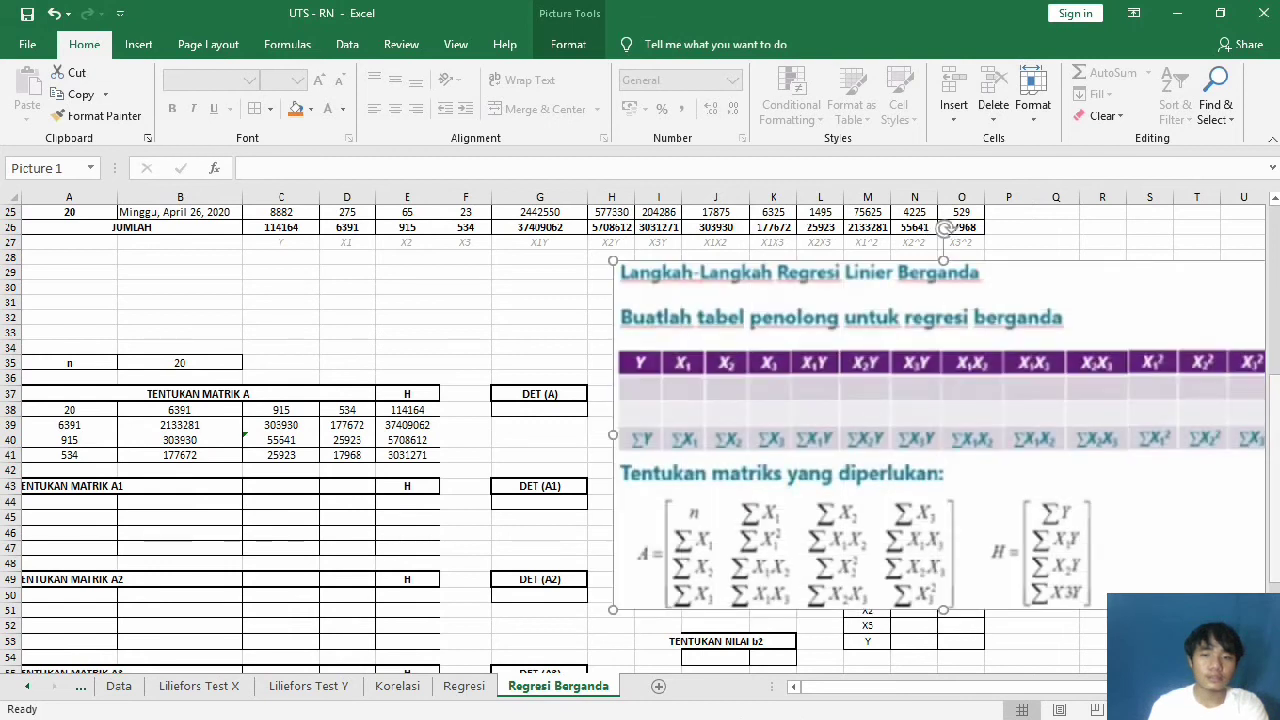
Step: Try to copy the H column values from E38:E41 into F38:F41, and undo it
left_click_drag(1273, 464, 1273, 535)
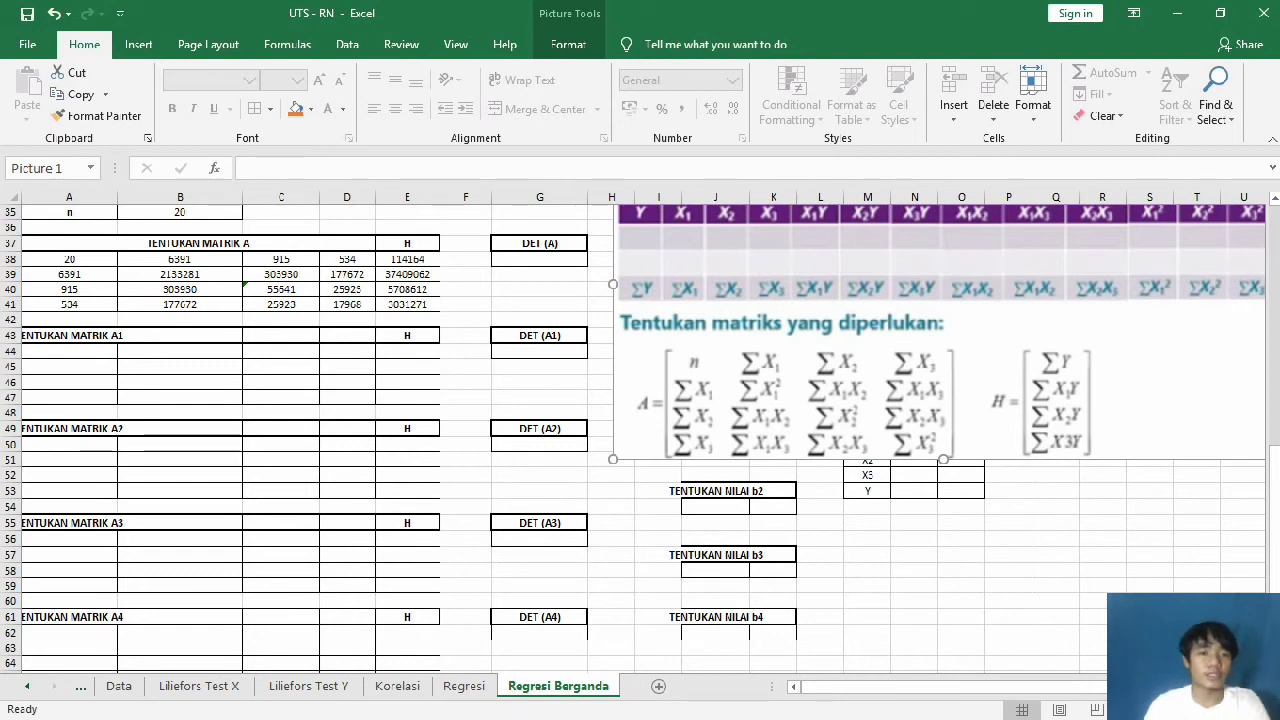
left_click_drag(407, 259, 407, 304)
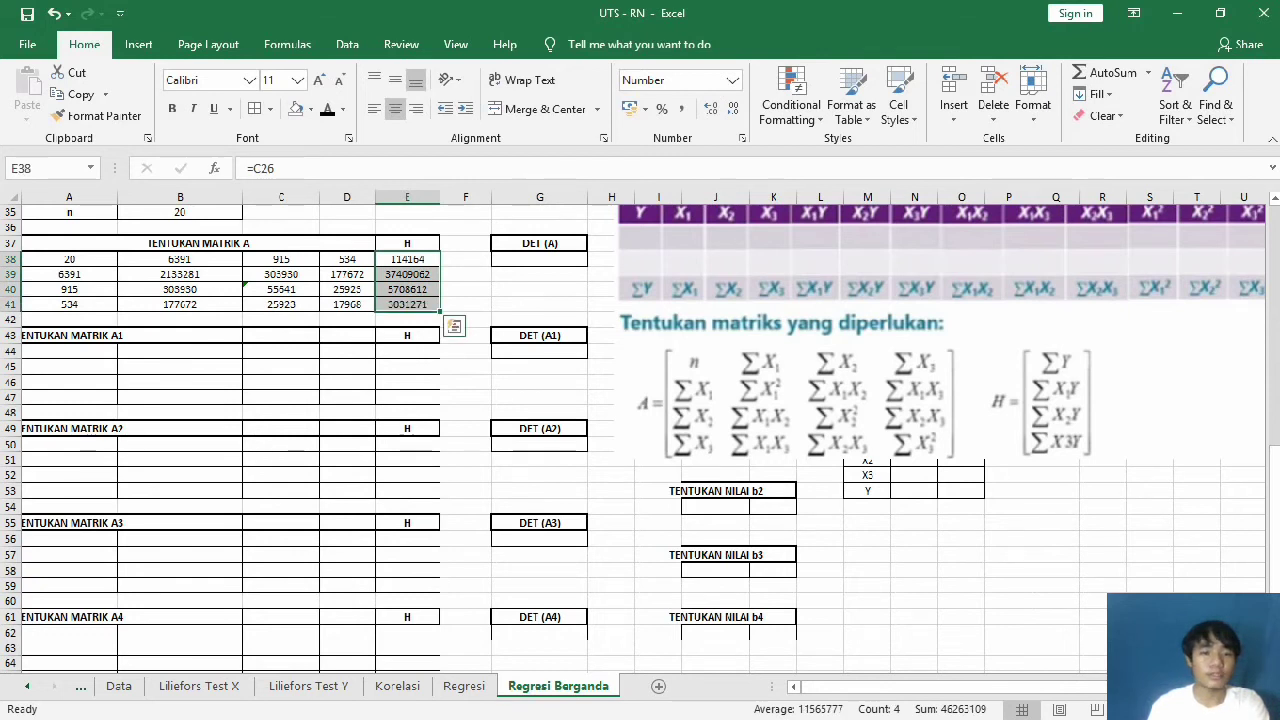
key("ctrl+c")
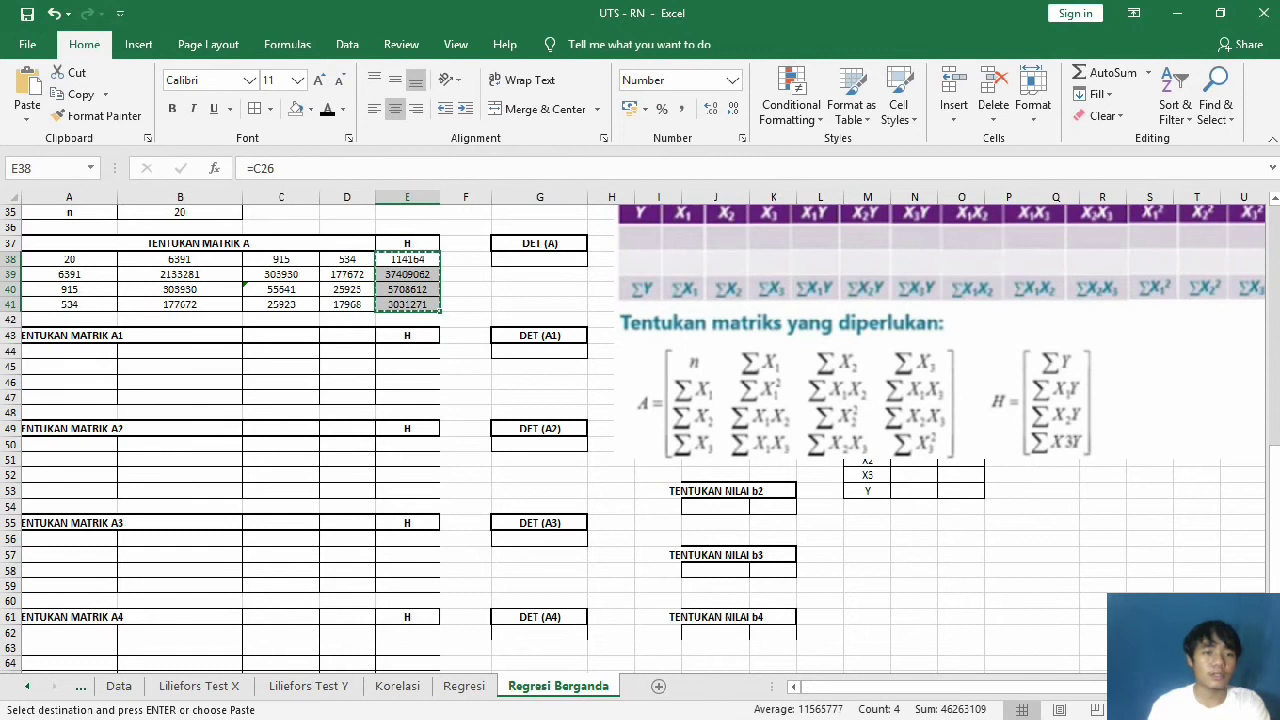
left_click_drag(69, 351, 69, 397)
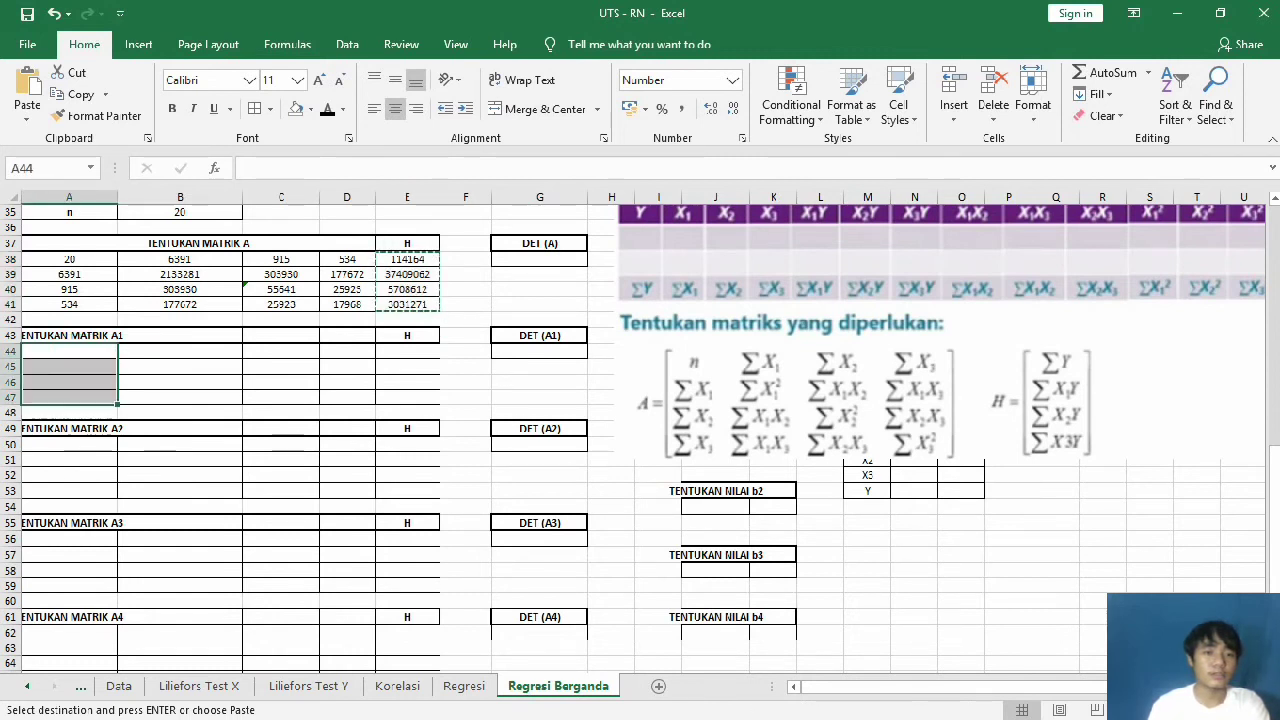
left_click_drag(465, 259, 465, 304)
key("Return")
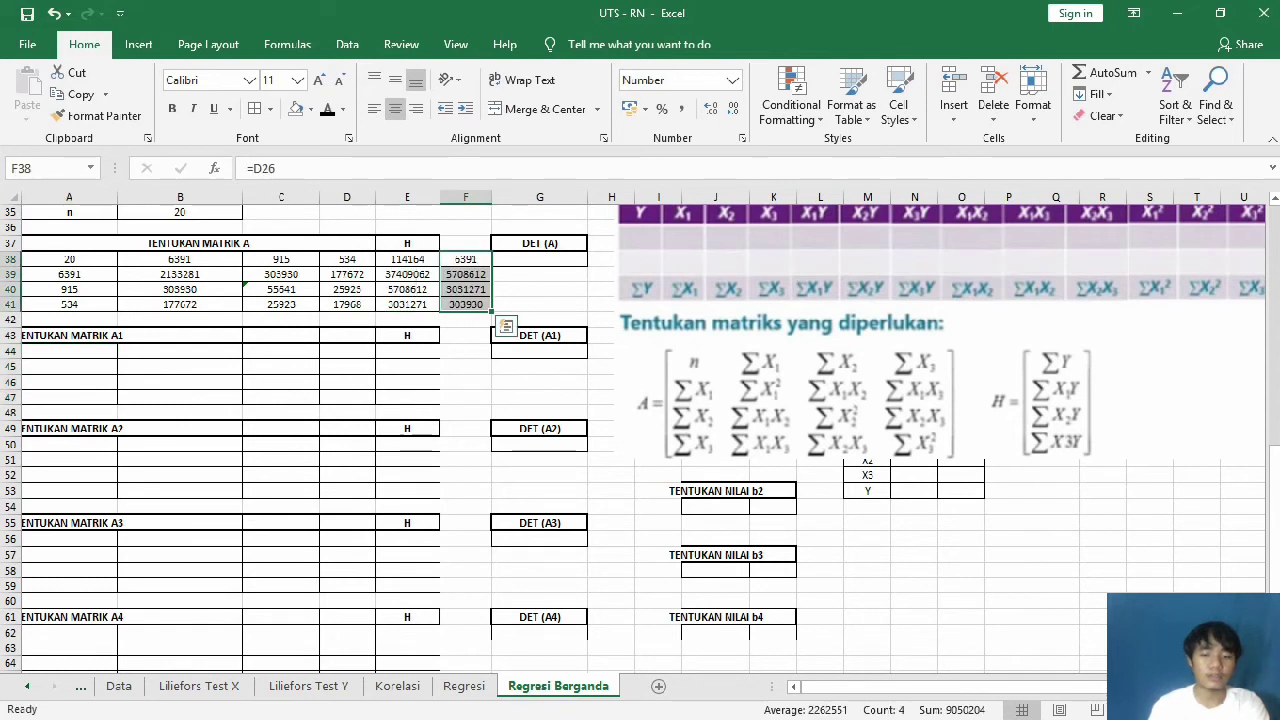
key("ctrl+z")
Step: Try to paste the copied H values starting at E37, and undo the paste
left_click(407, 259)
left_click(407, 243)
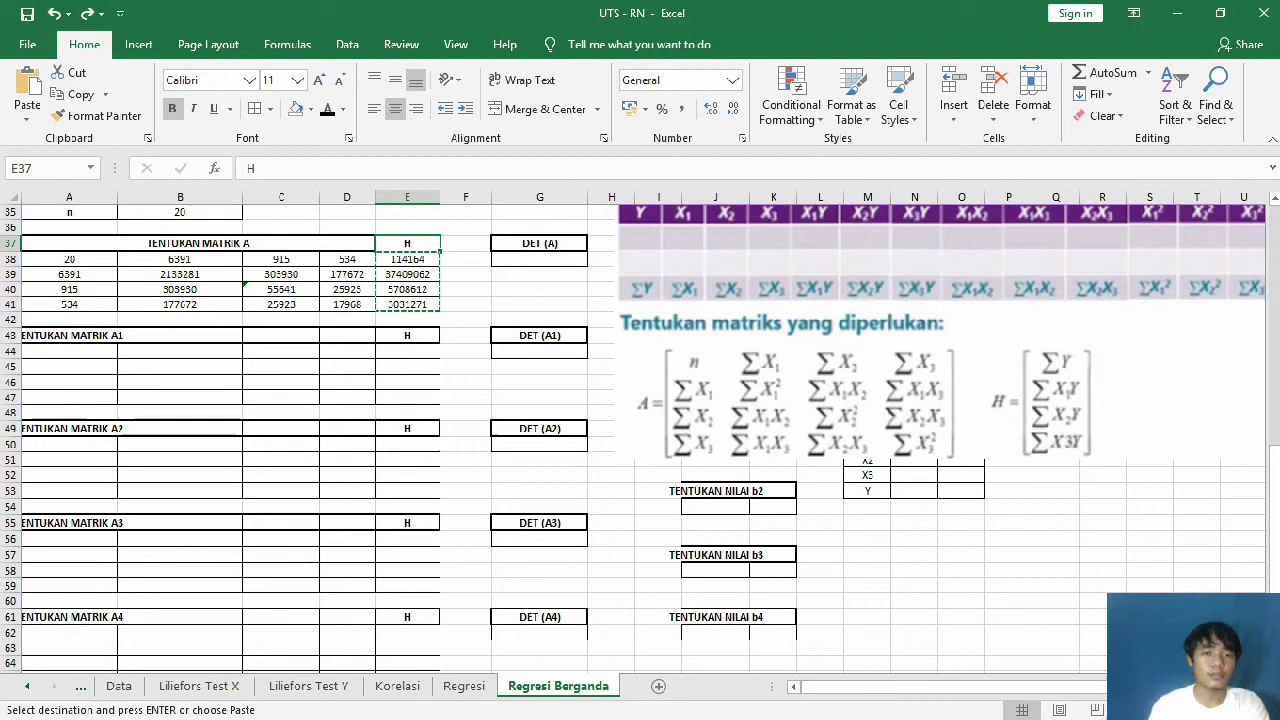
key("ctrl+v")
key("ctrl+z")
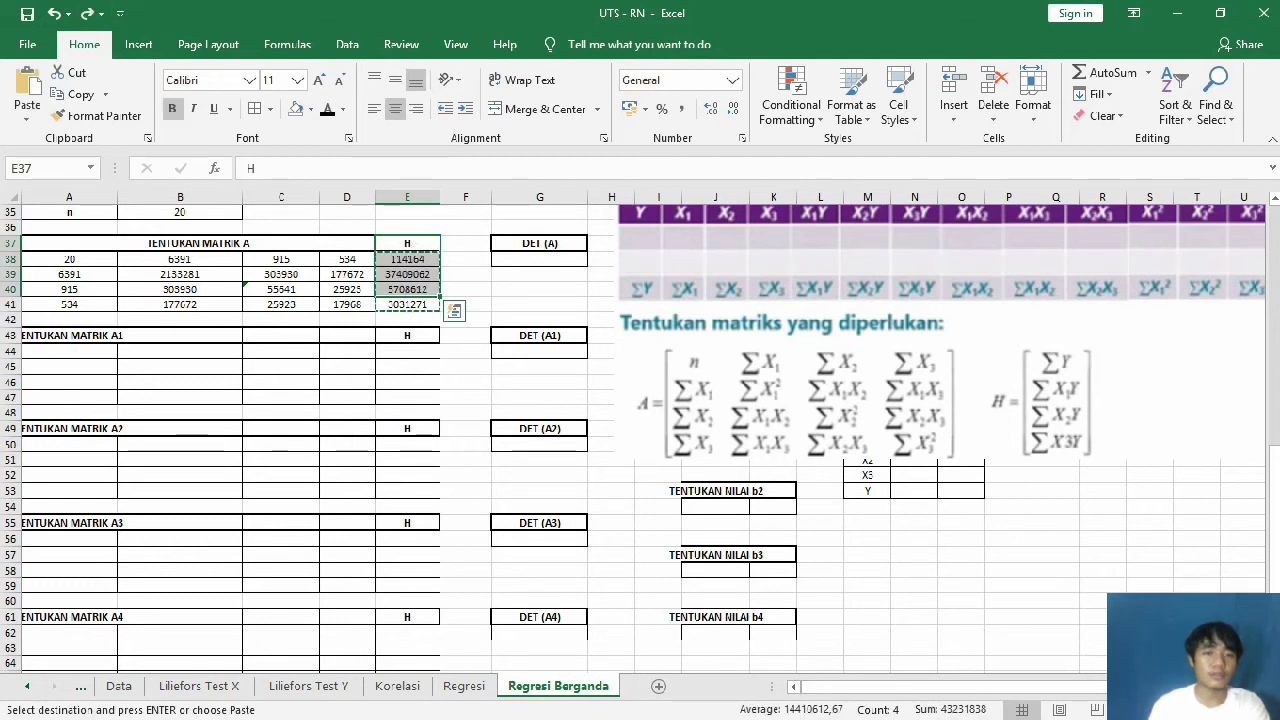
Step: Try to paste the copied H column into A44:A47 of matrix A1, and clear the pasted cells
left_click(69, 351)
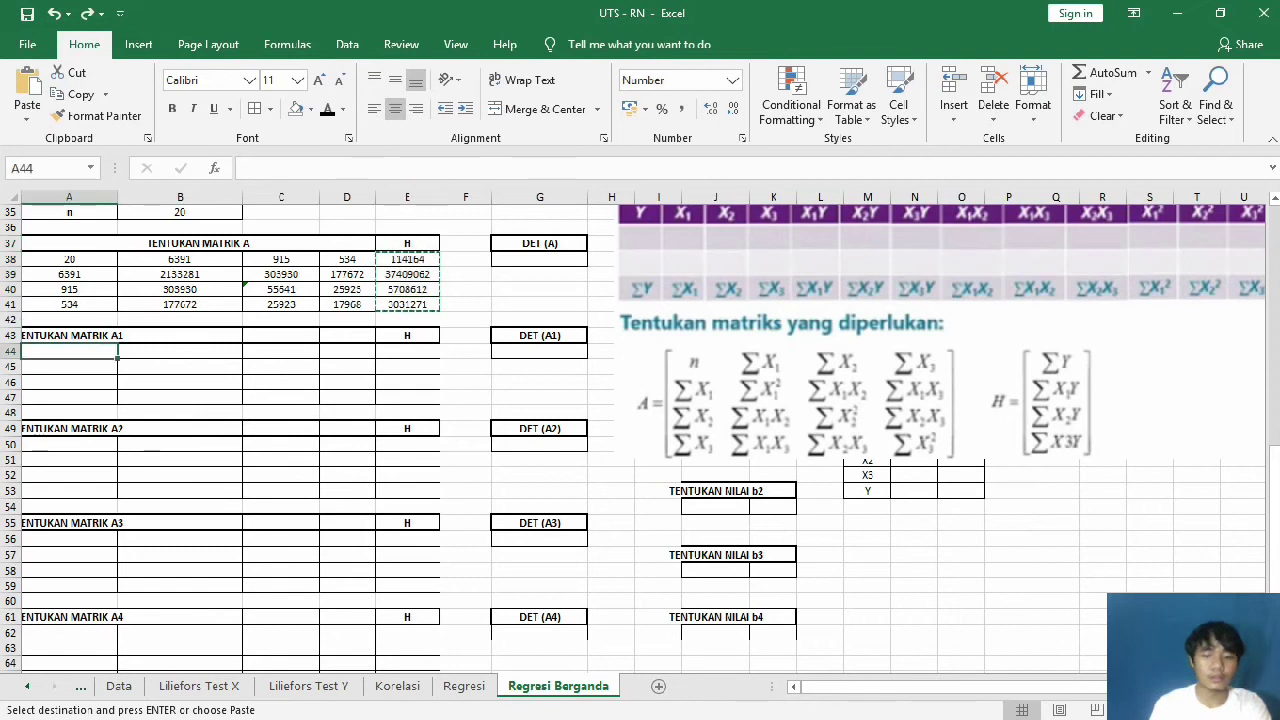
key("ctrl+v")
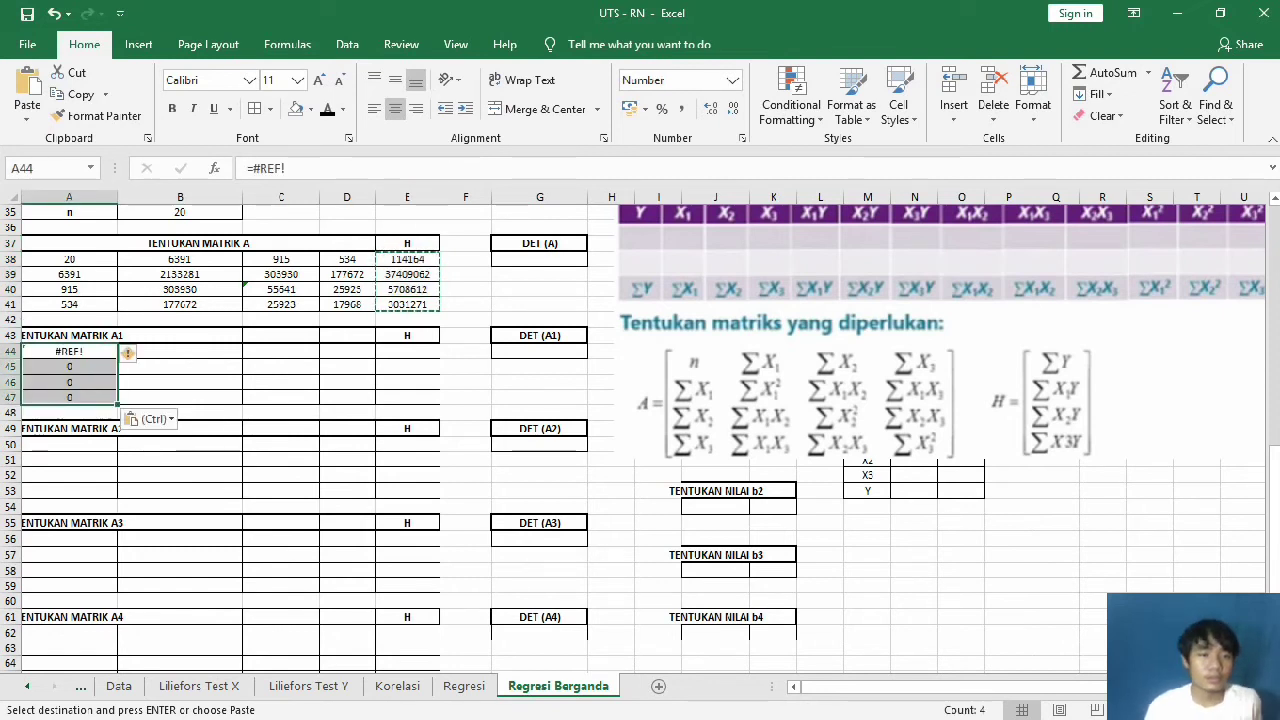
key("Escape")
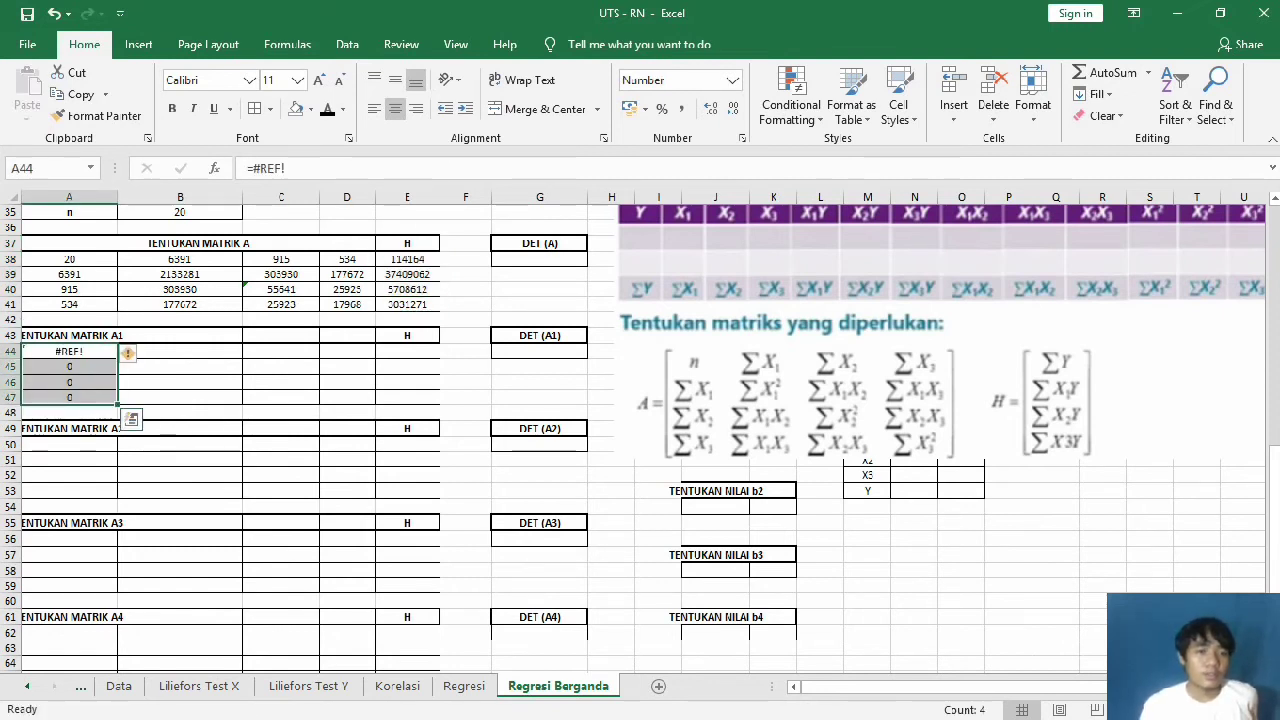
key("Delete")
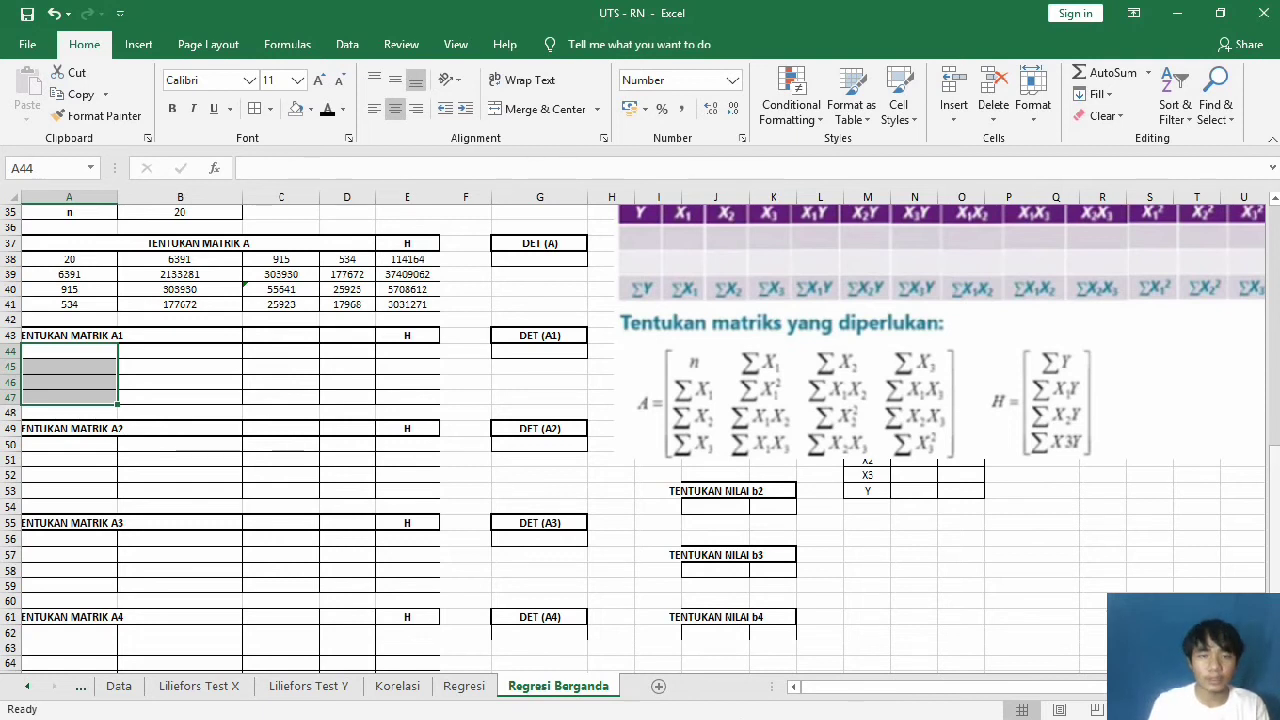
Step: Start the first row of matrix A1 with =E38 in A44 and =B38 in B44
scroll(640, 438, "up", 4)
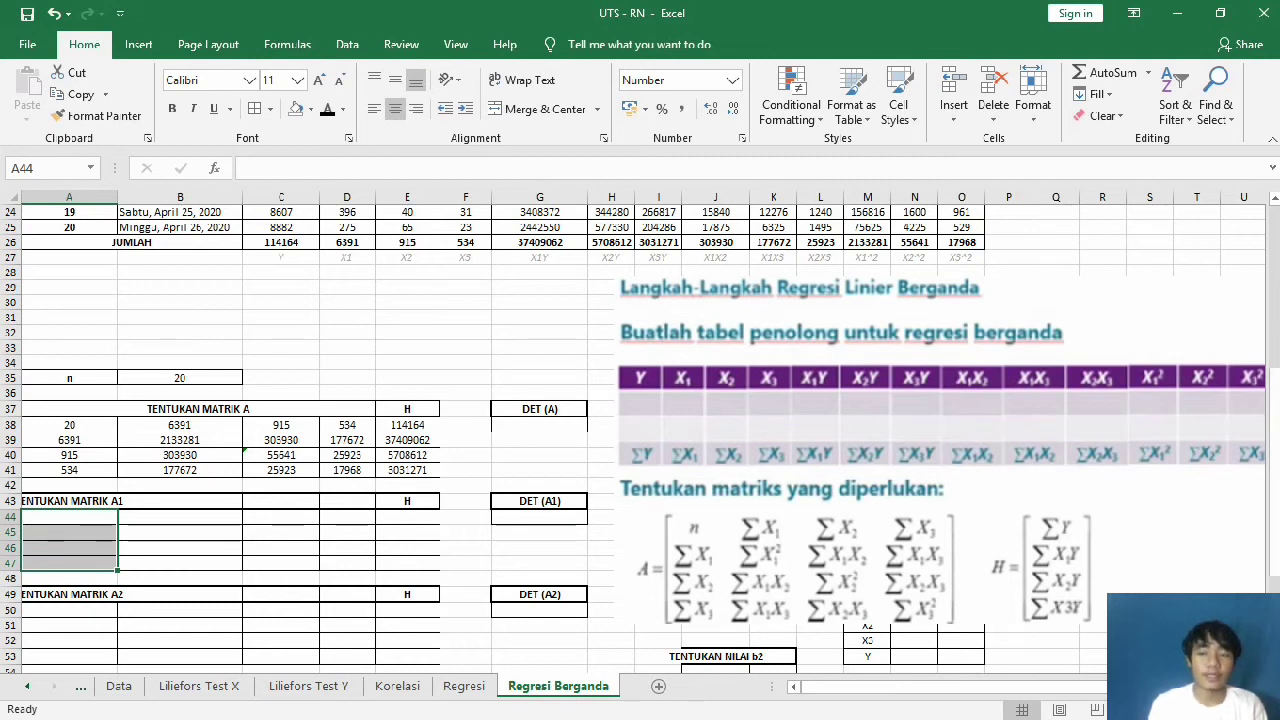
scroll(640, 440, "down", 4)
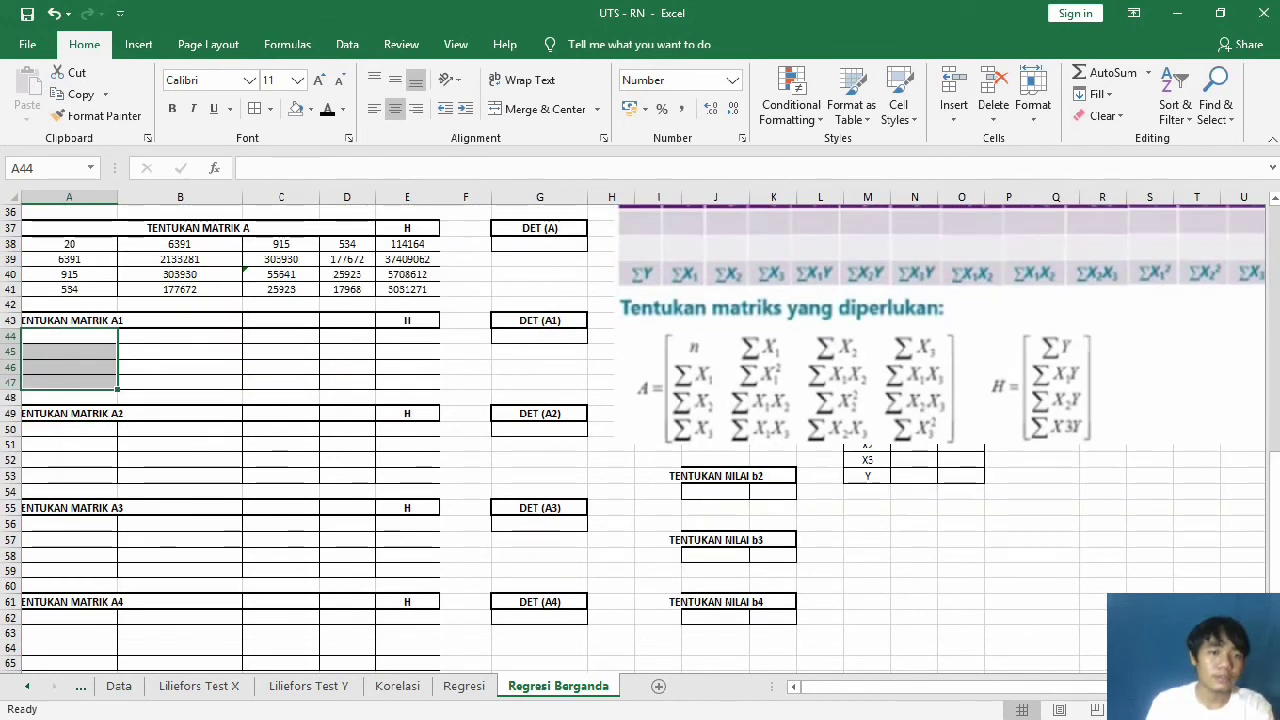
left_click(69, 336)
type("=")
left_click(407, 244)
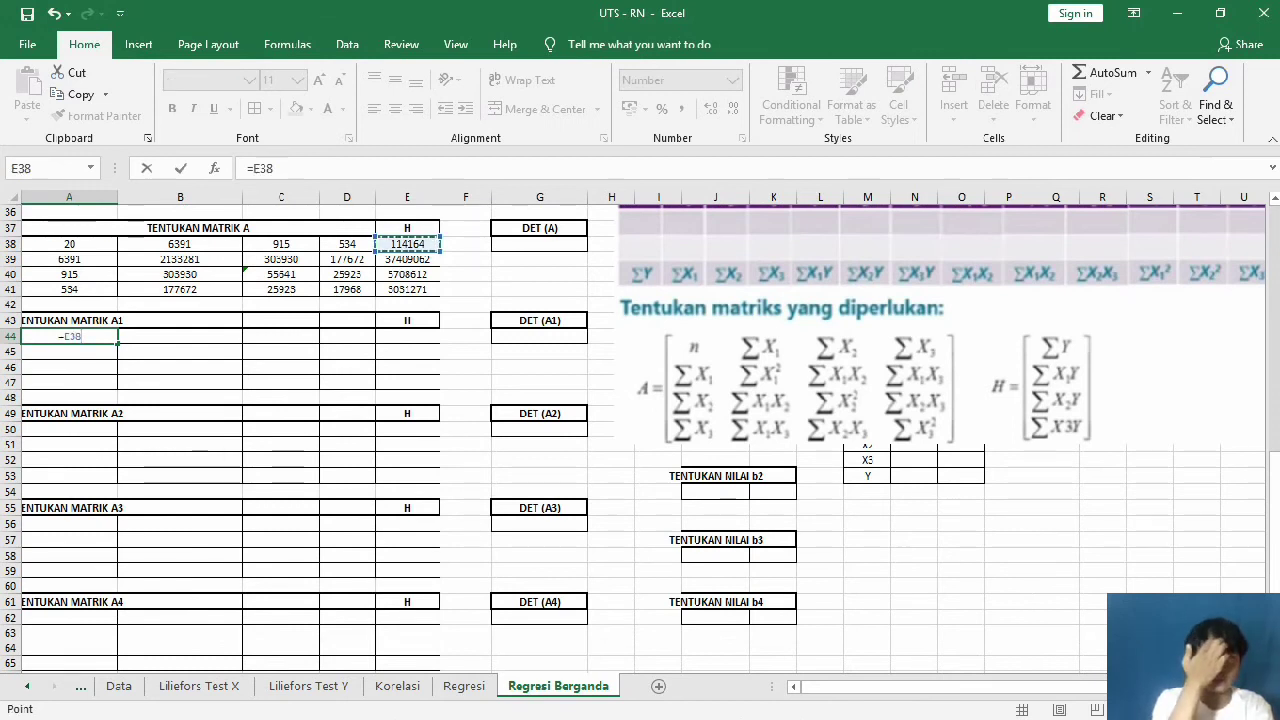
key("Return")
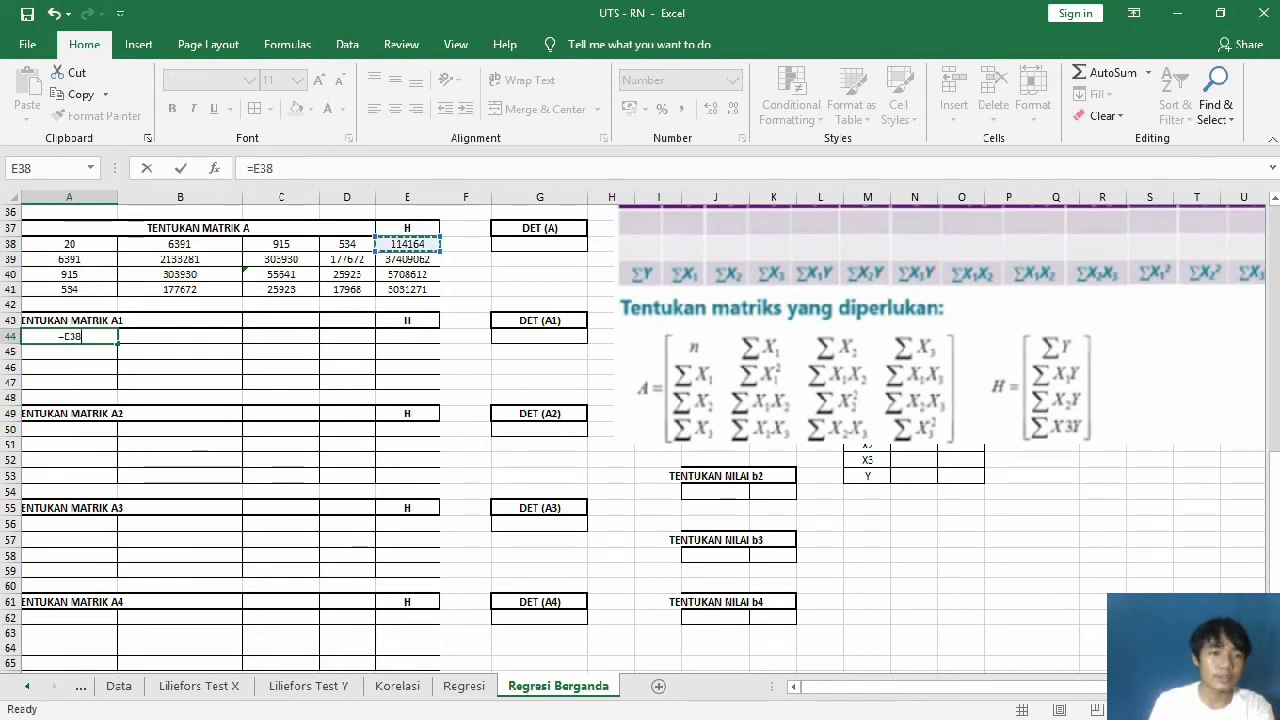
left_click(69, 336)
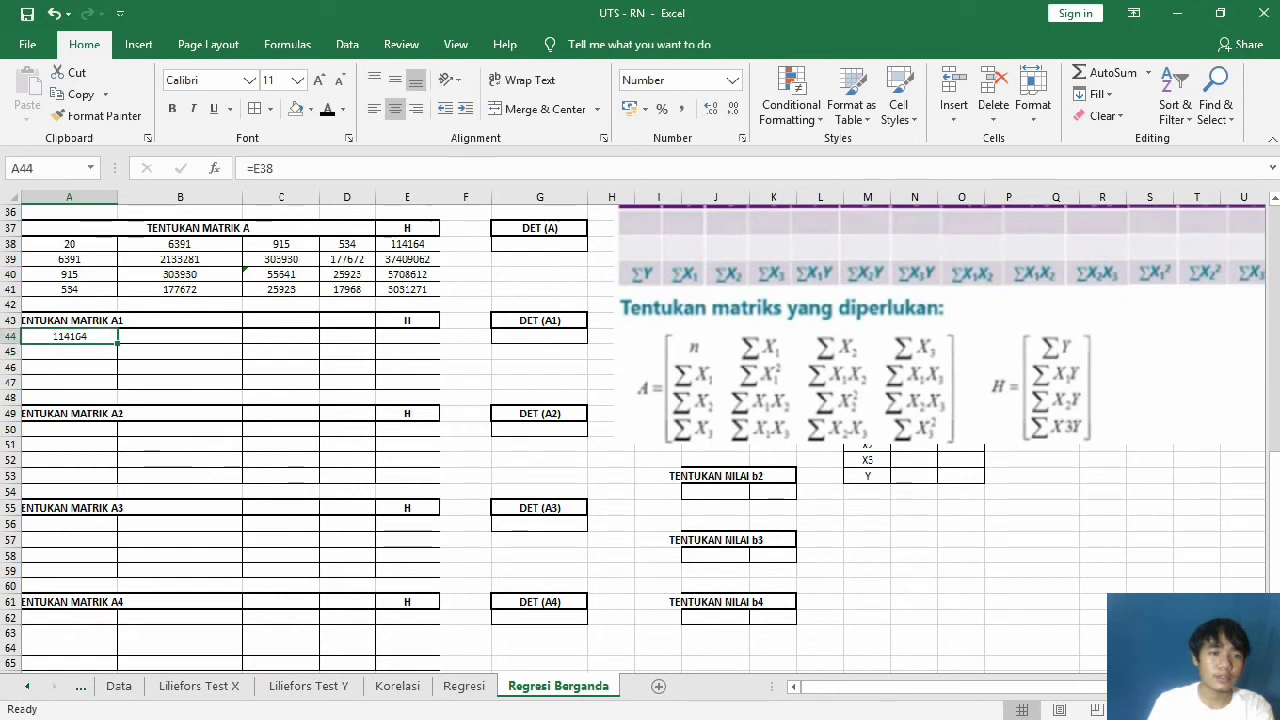
left_click(180, 336)
type("=")
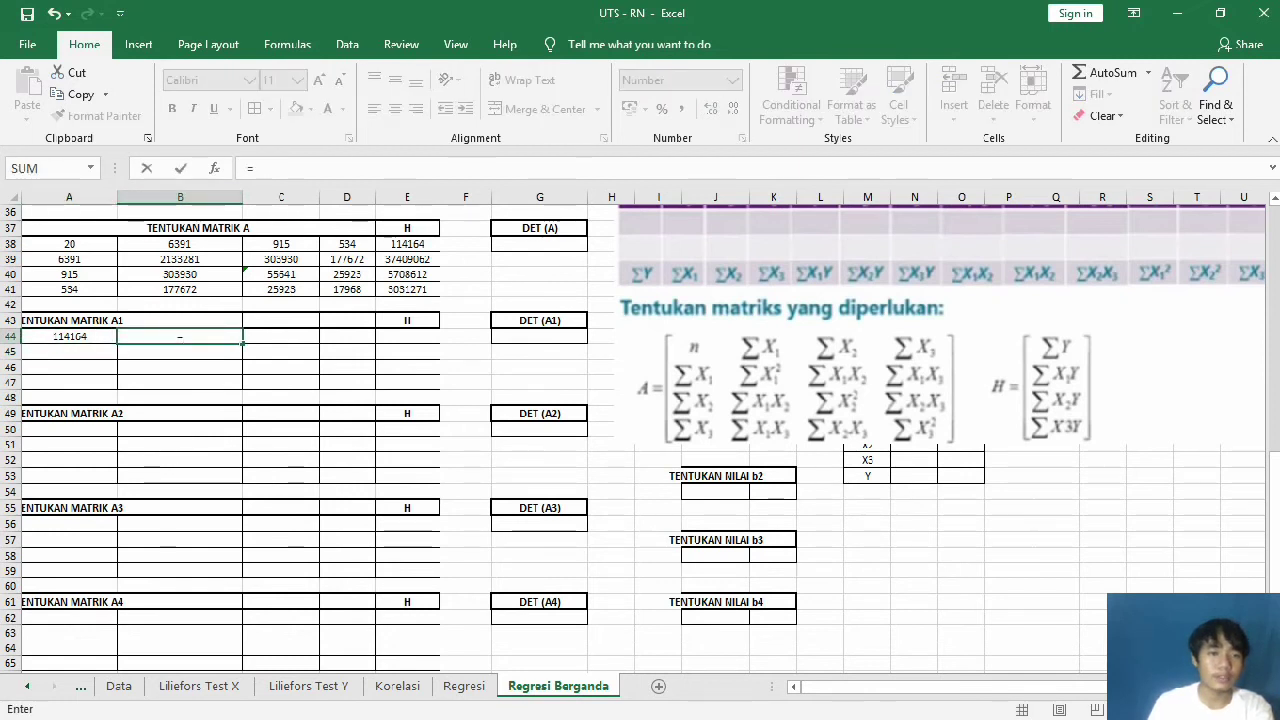
left_click(180, 243)
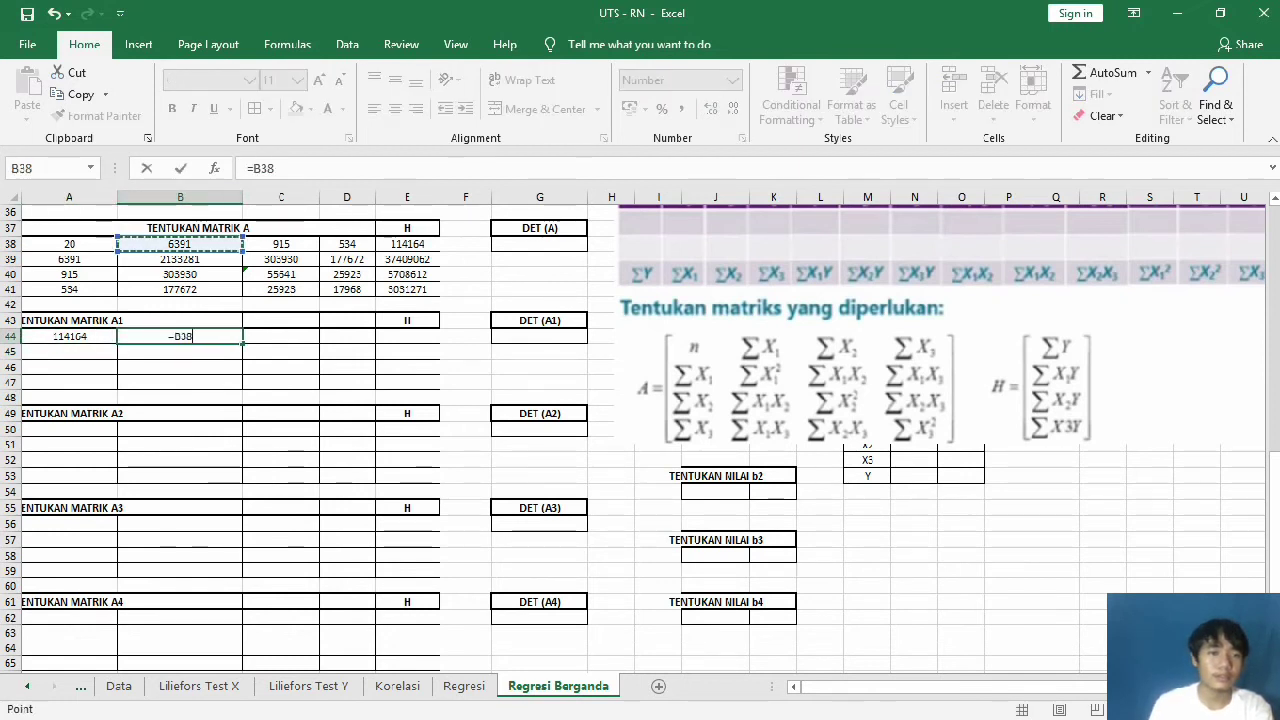
key("Return")
Step: Continue the first row of matrix A1 with =C38 in C44 and =D38 in D44
left_click(281, 336)
type("=")
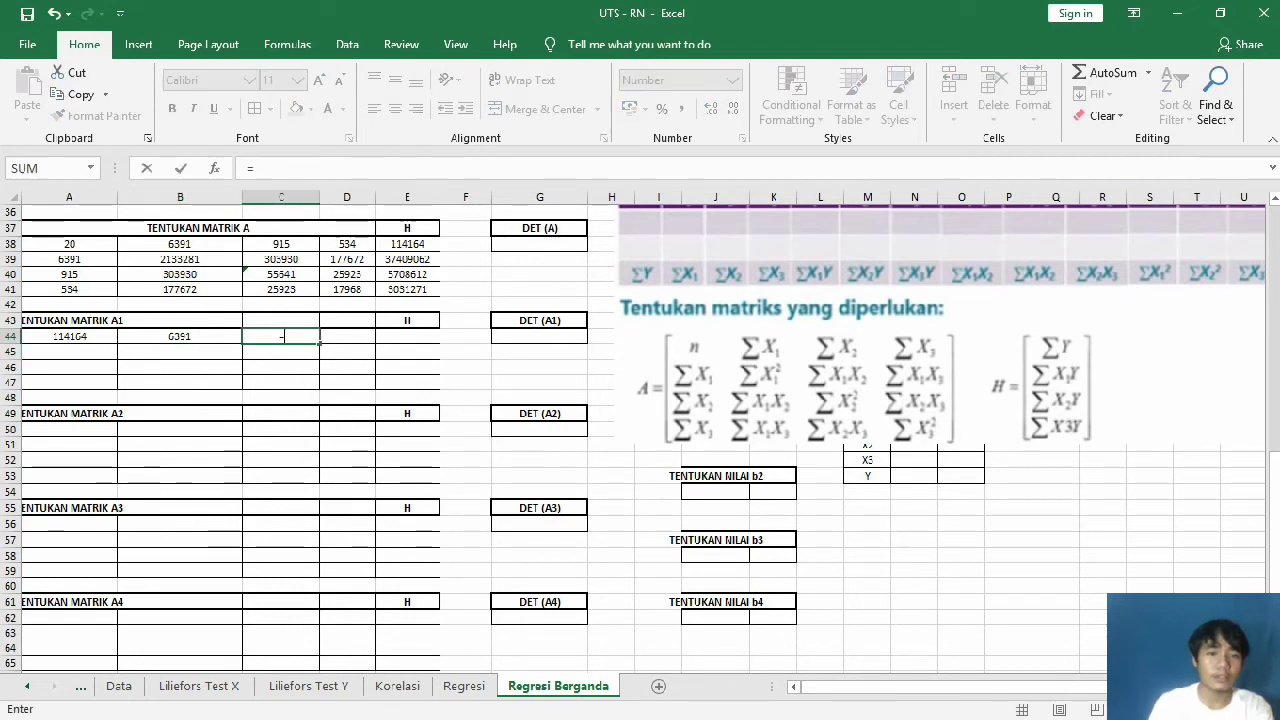
left_click(281, 244)
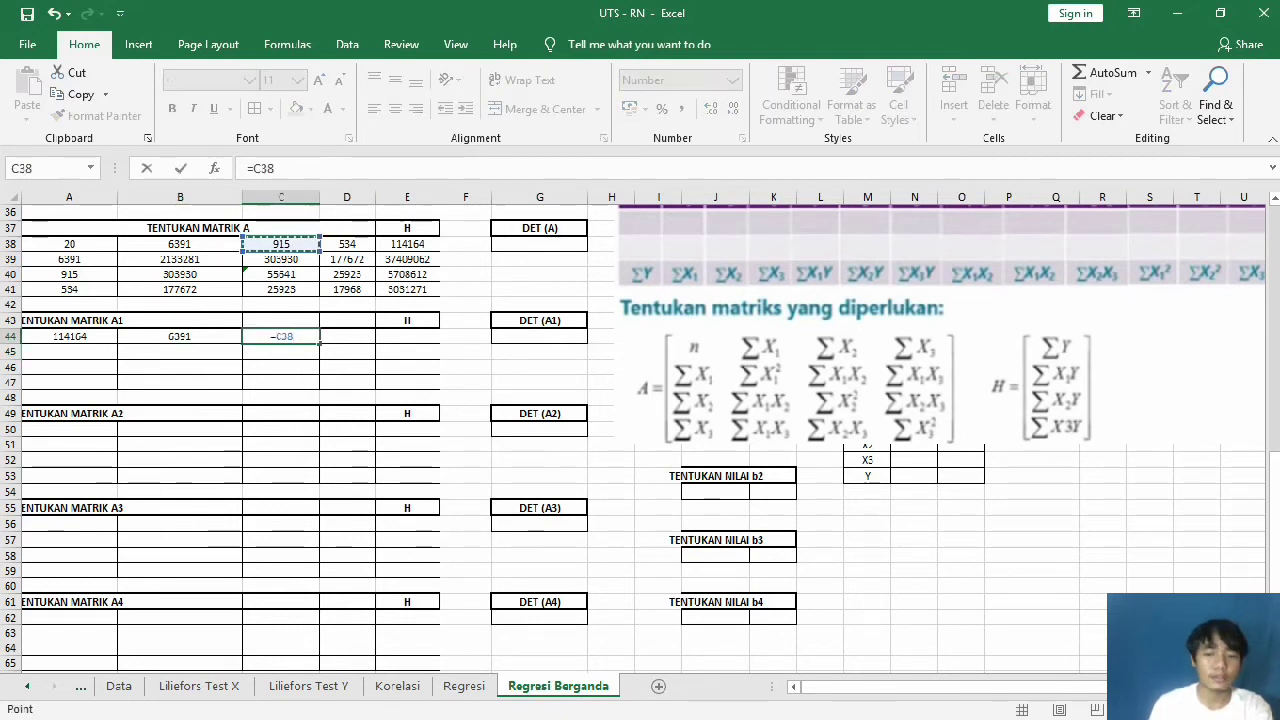
key("Return")
left_click(346, 336)
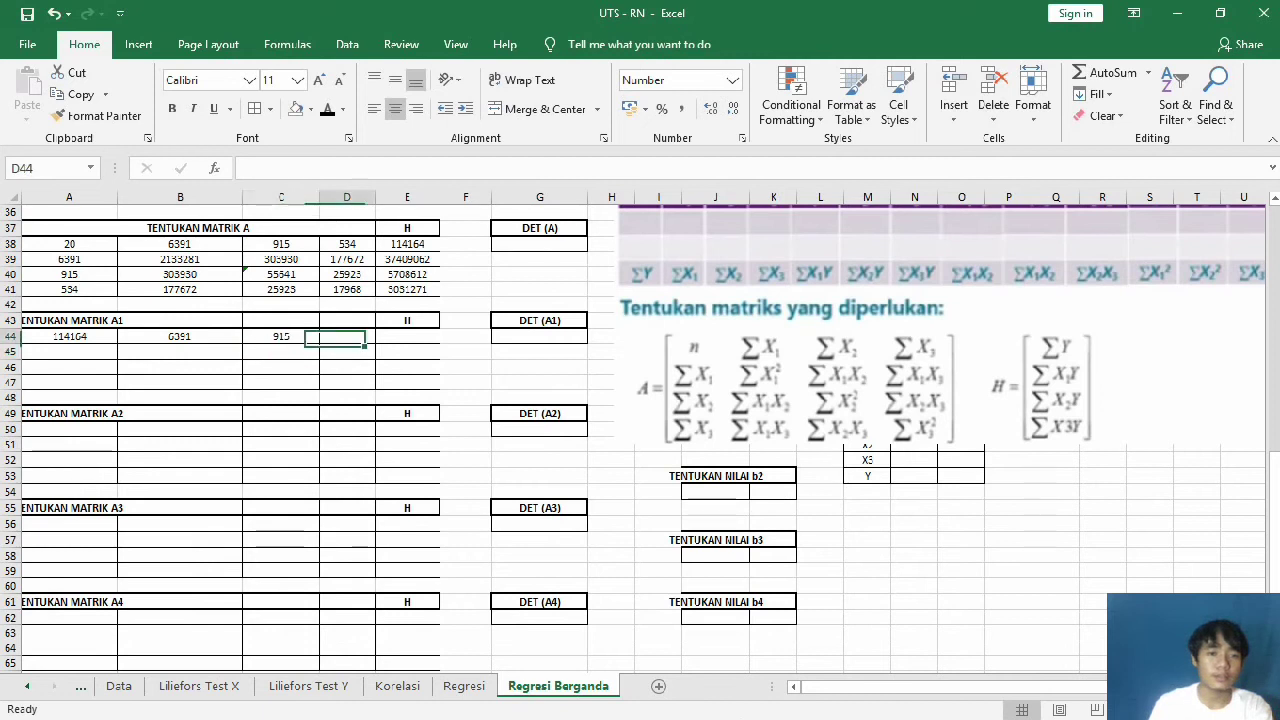
type("=")
left_click(347, 244)
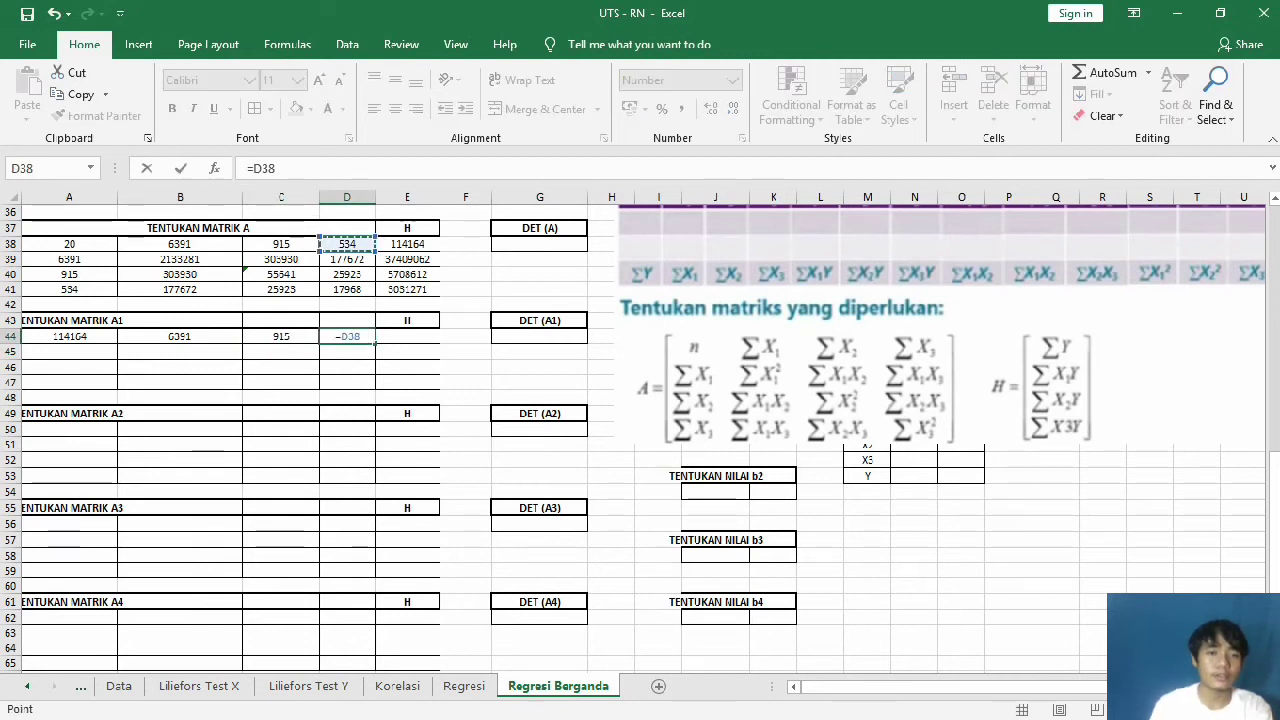
key("Return")
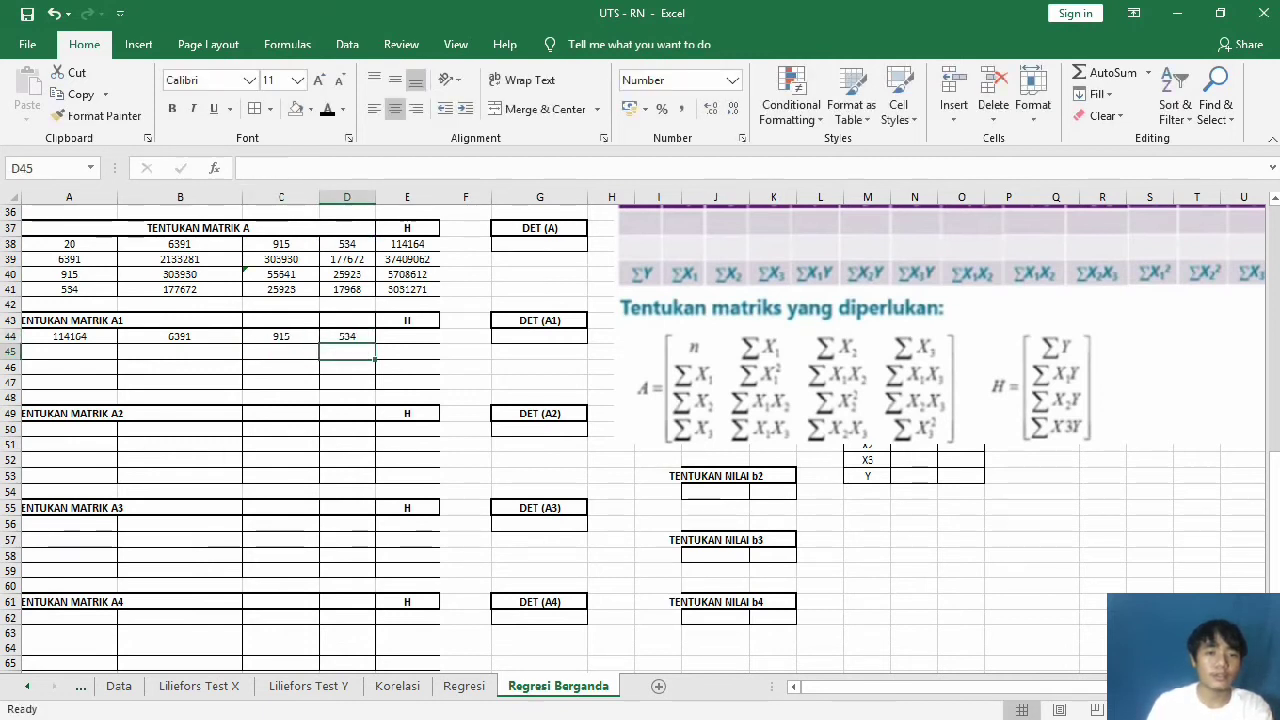
Step: Enter =A38 in E44 as the H entry for matrix A1 and fill the formulas in A44:E44 down to row 47
left_click(407, 336)
type("=")
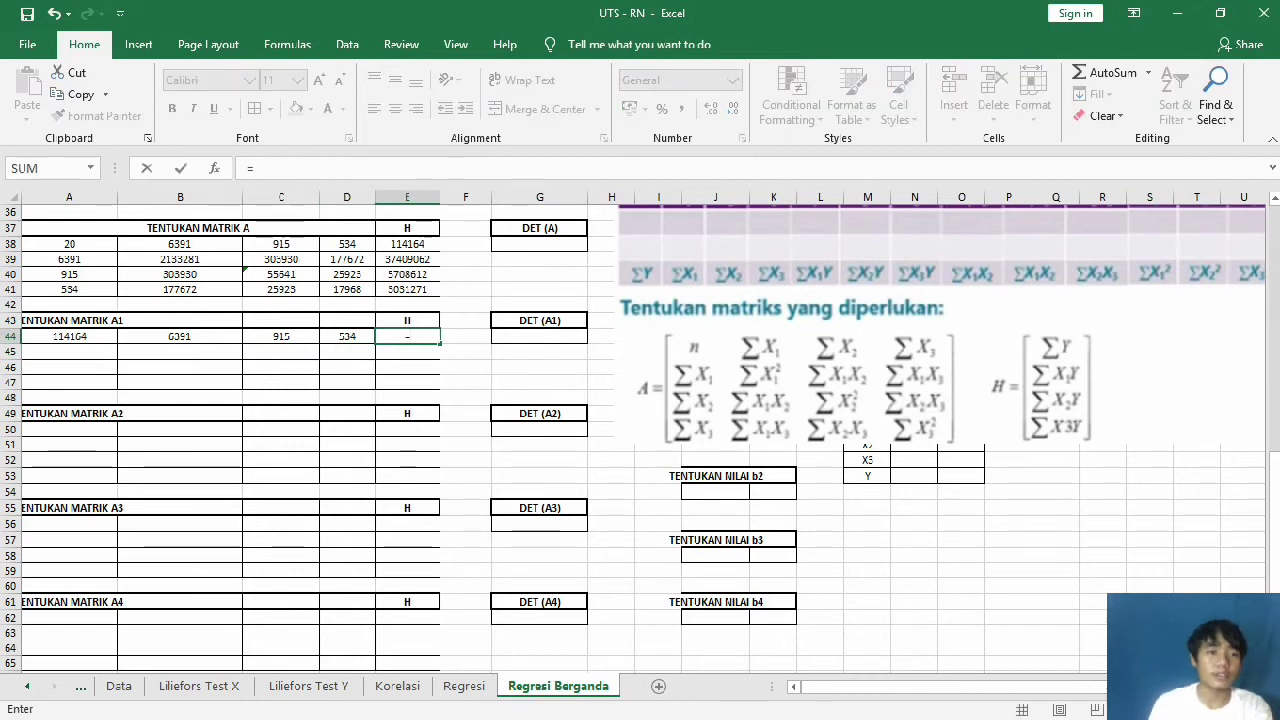
left_click(69, 244)
key("Return")
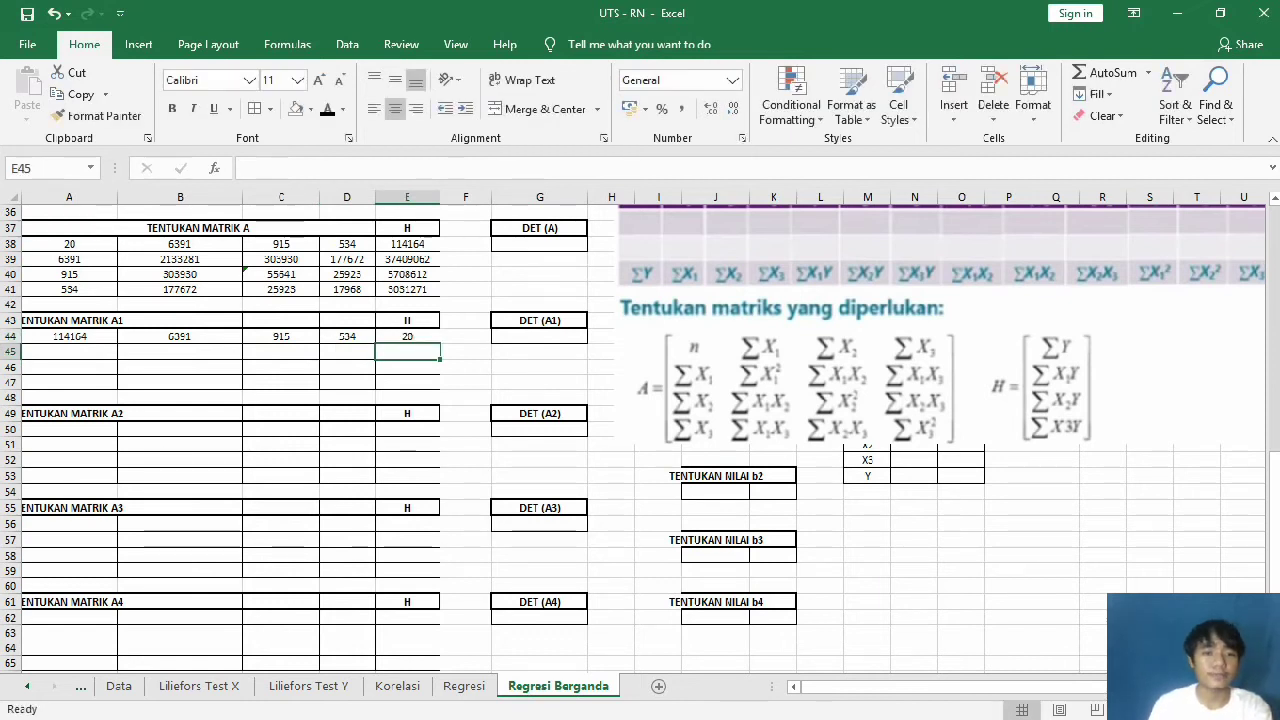
left_click_drag(69, 336, 440, 386)
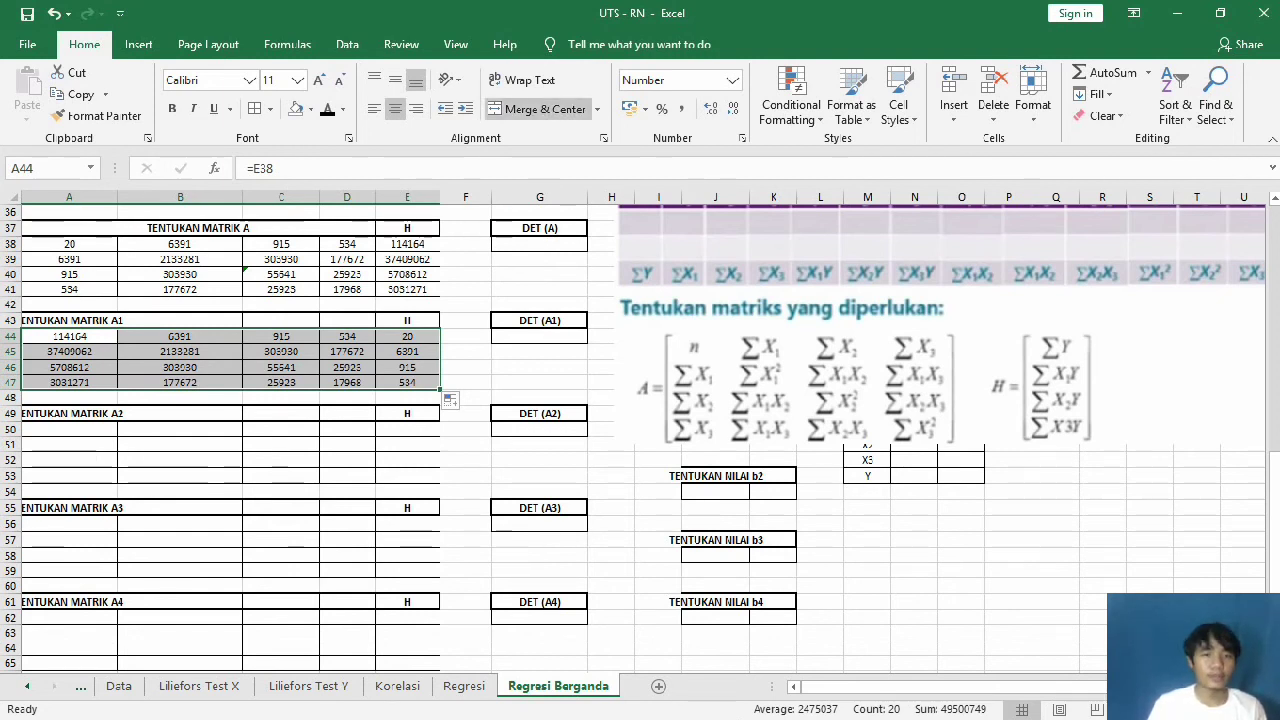
Step: Start the first row of matrix A2 with =A38 in A50 and =E38 in B50
left_click(70, 428)
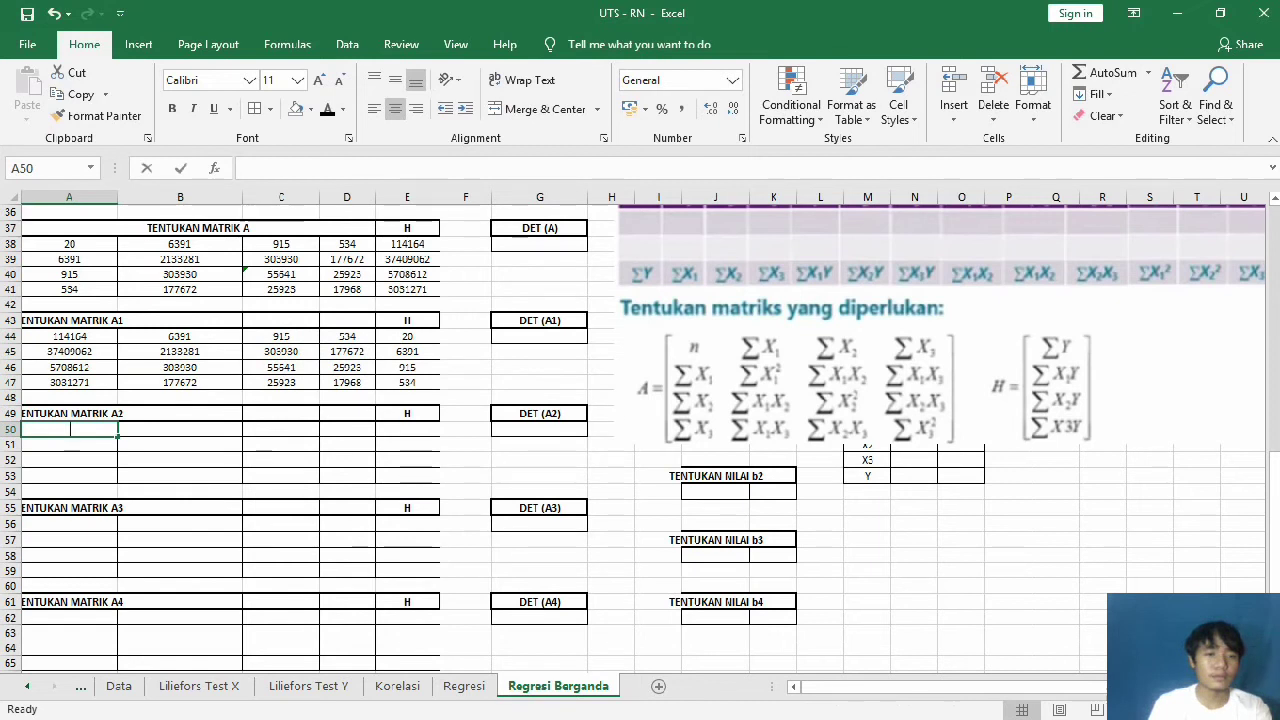
double_click(70, 428)
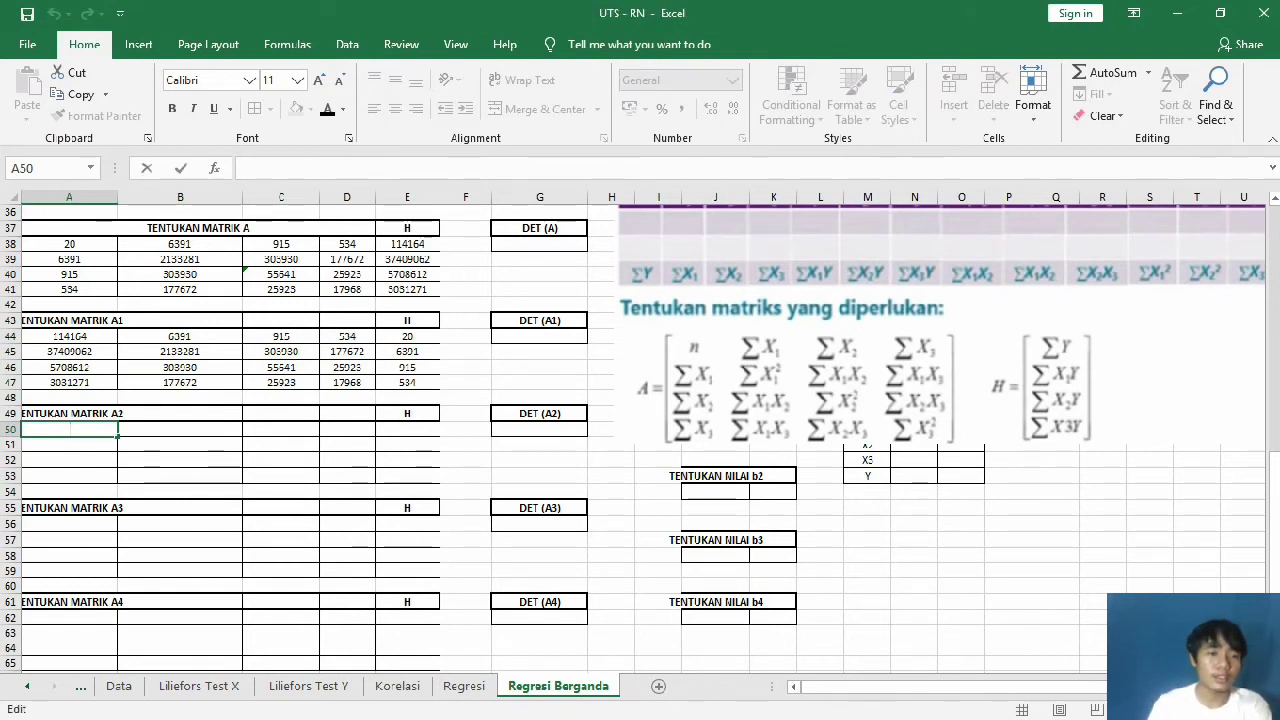
type("=")
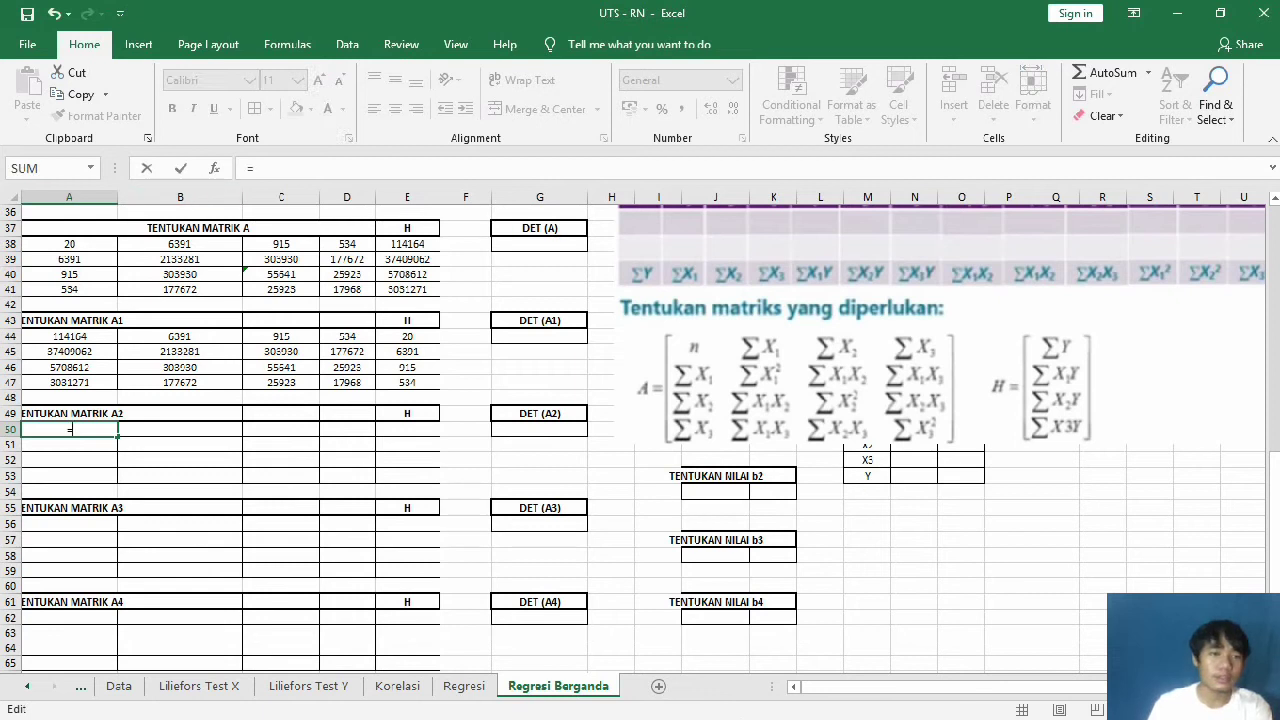
left_click(69, 243)
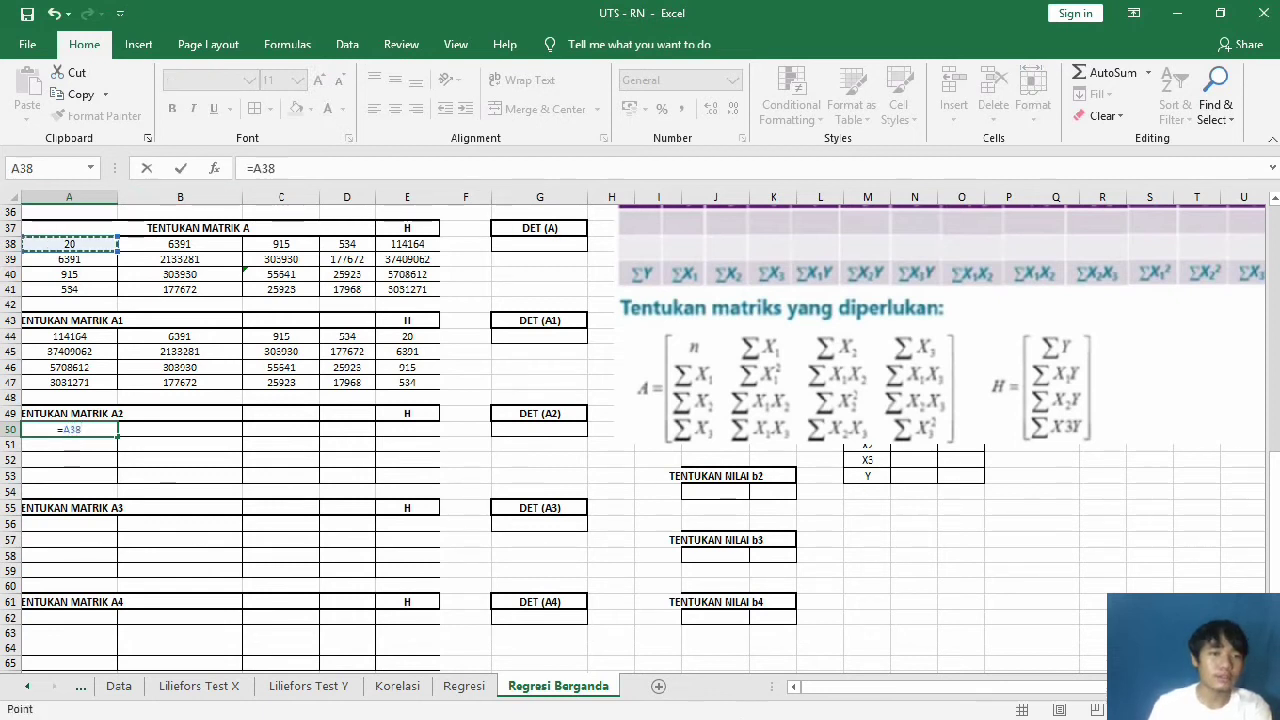
key("Return")
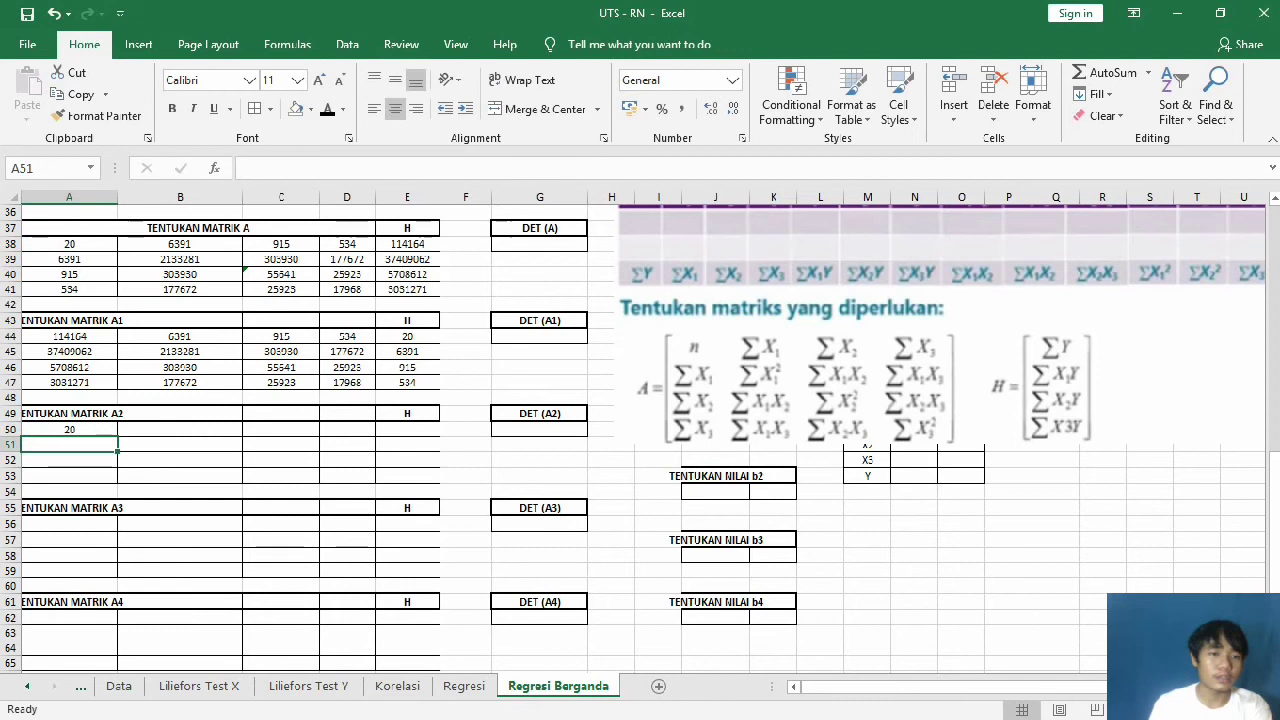
left_click(180, 429)
type("=")
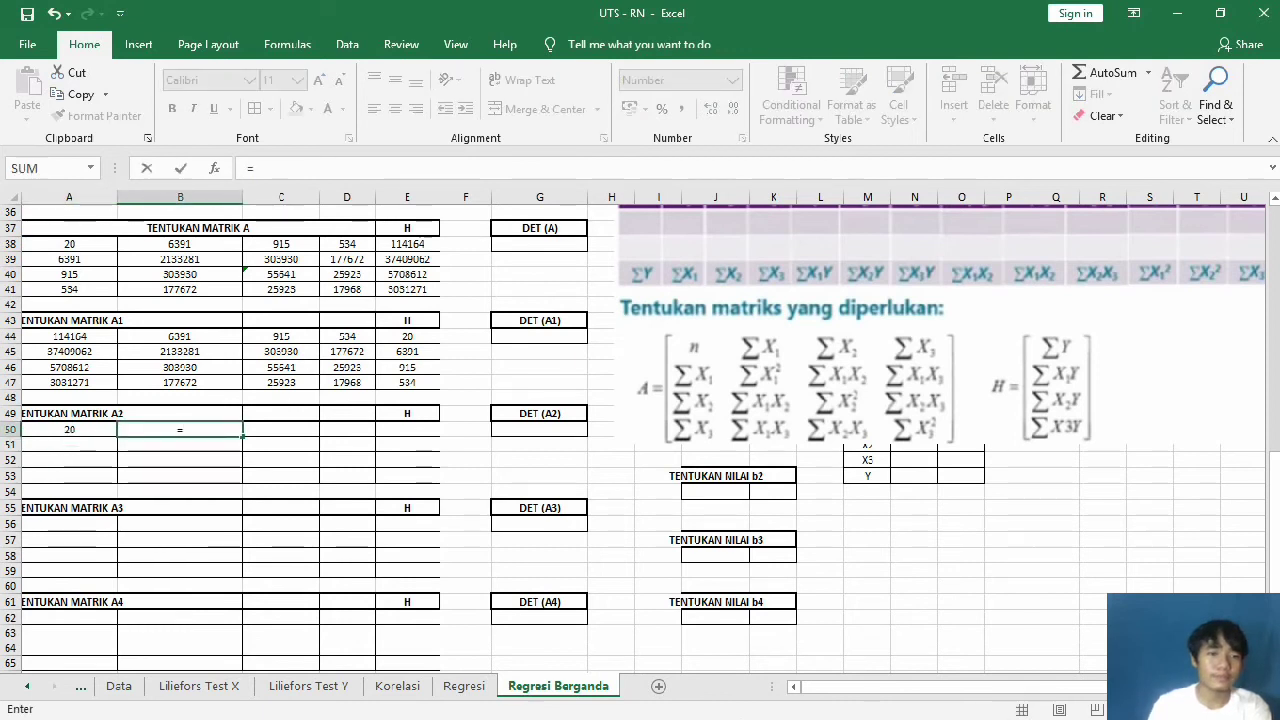
left_click(407, 243)
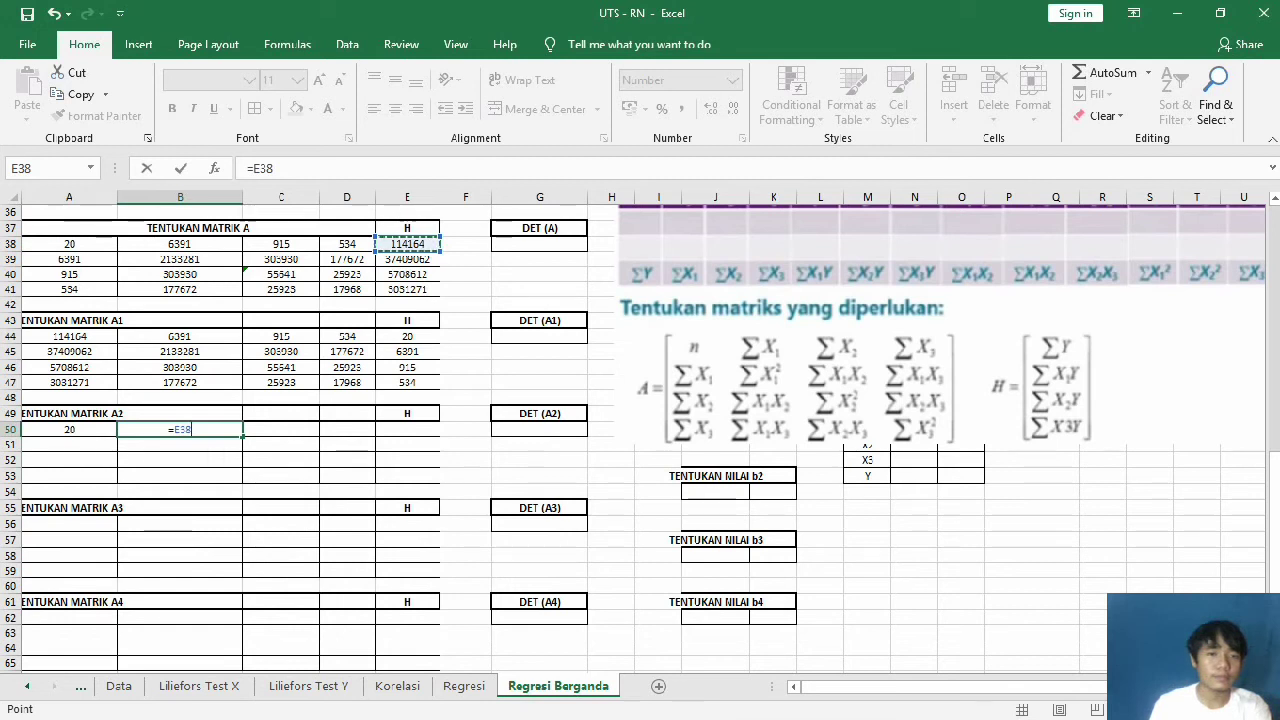
key("Return")
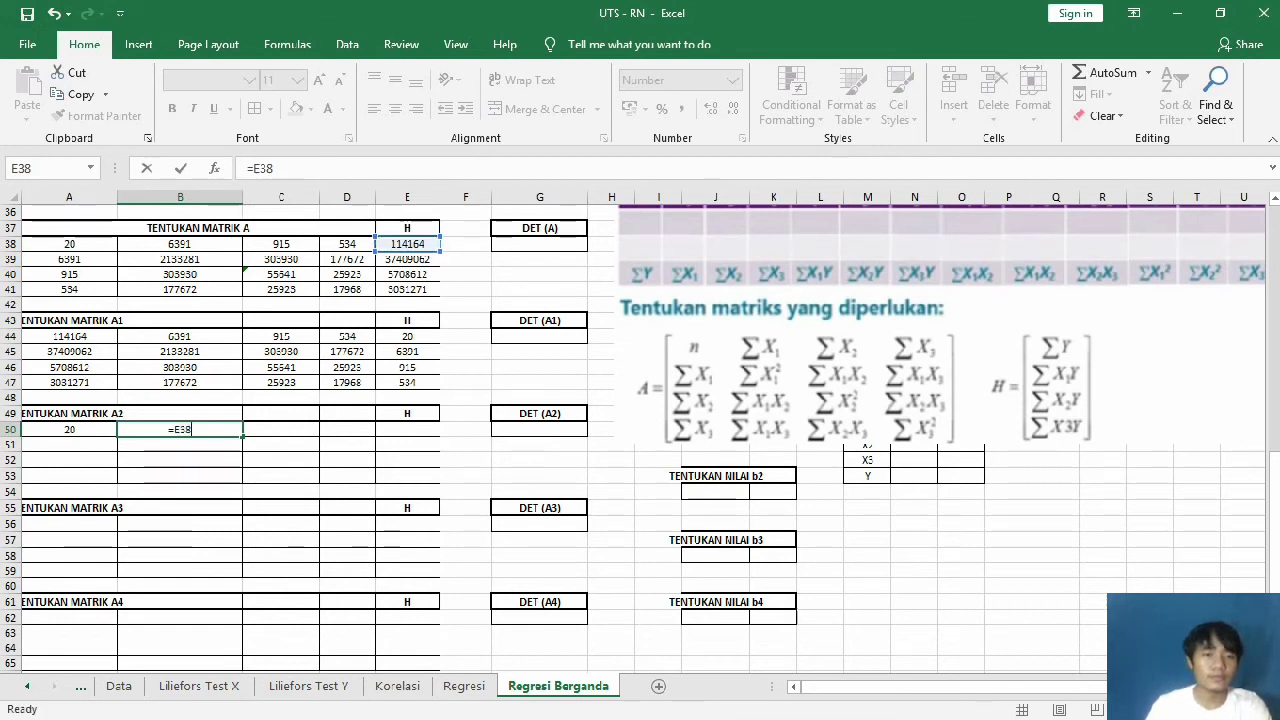
left_click(281, 429)
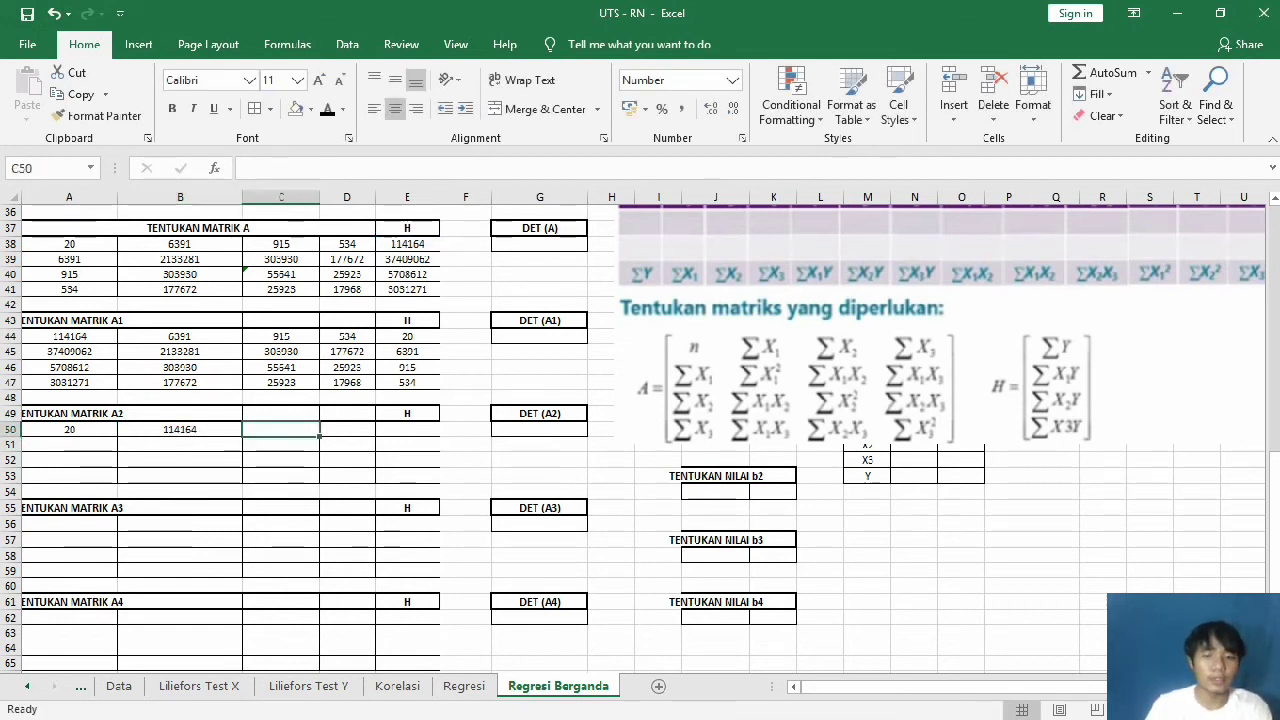
Step: Continue the first row of matrix A2 with =C38 in C50 and =D38 in D50
type("=")
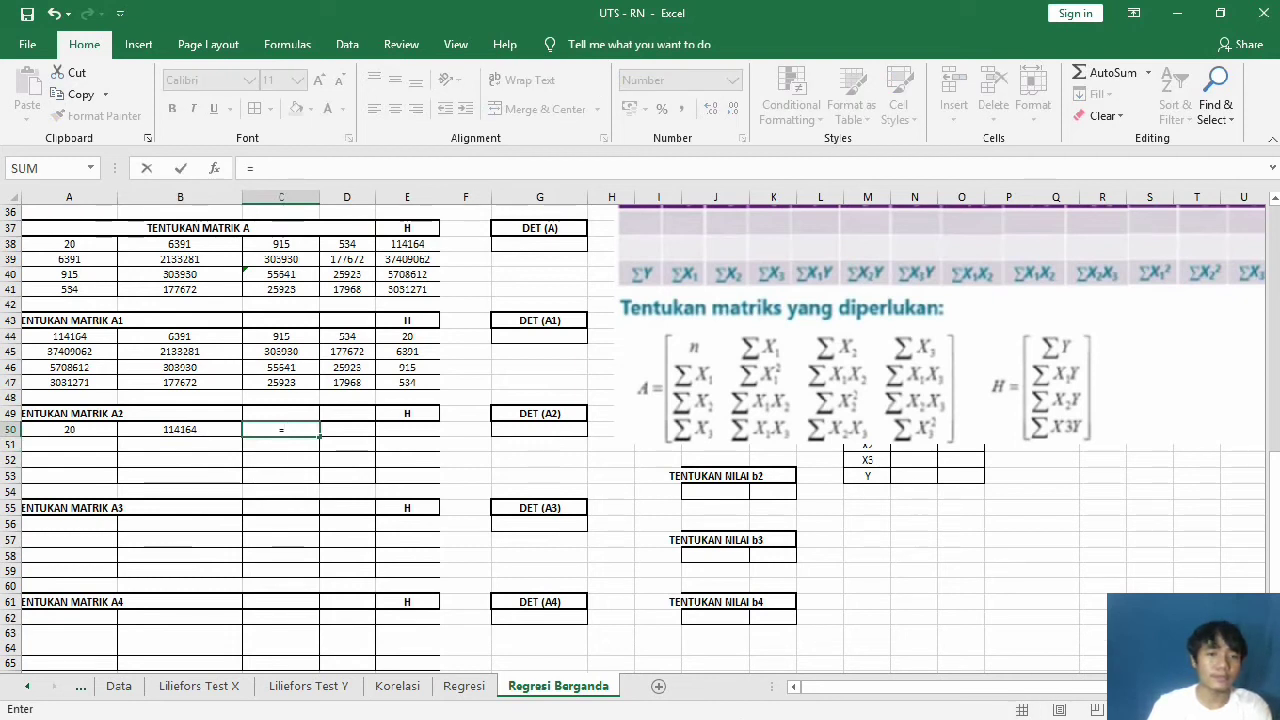
left_click(281, 243)
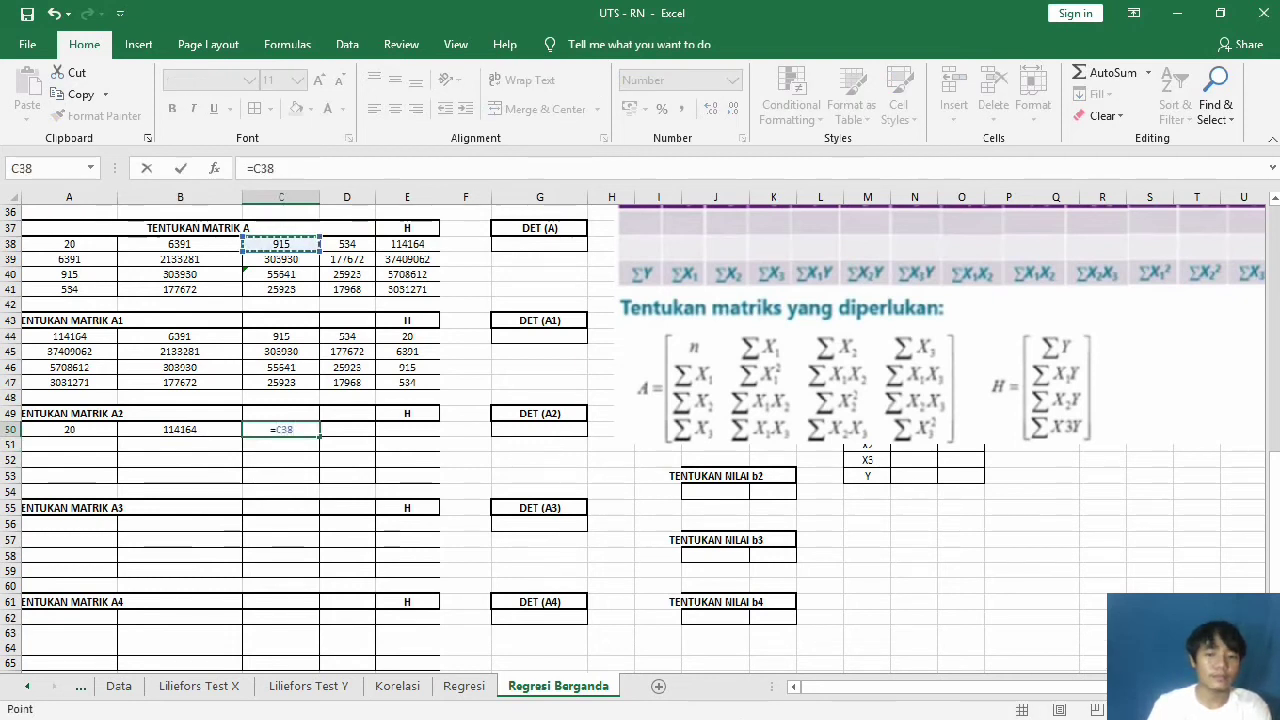
key("Return")
left_click(346, 429)
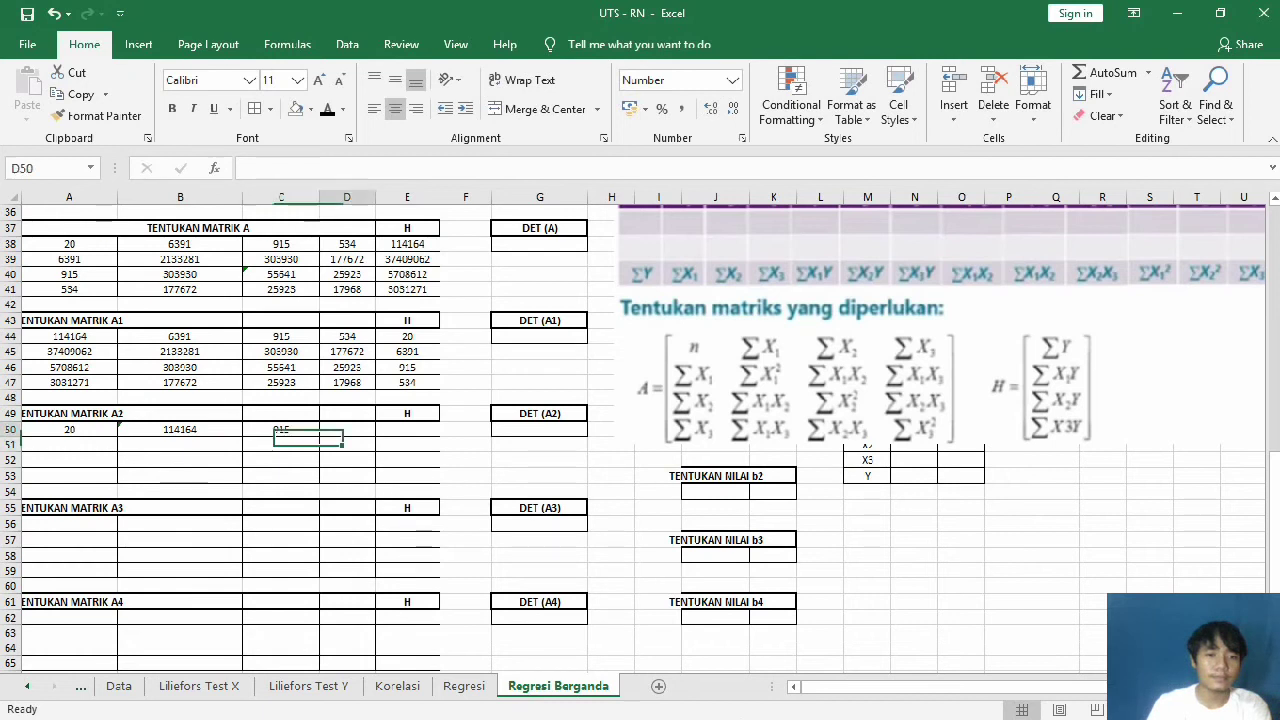
type("=")
left_click(347, 244)
key("Return")
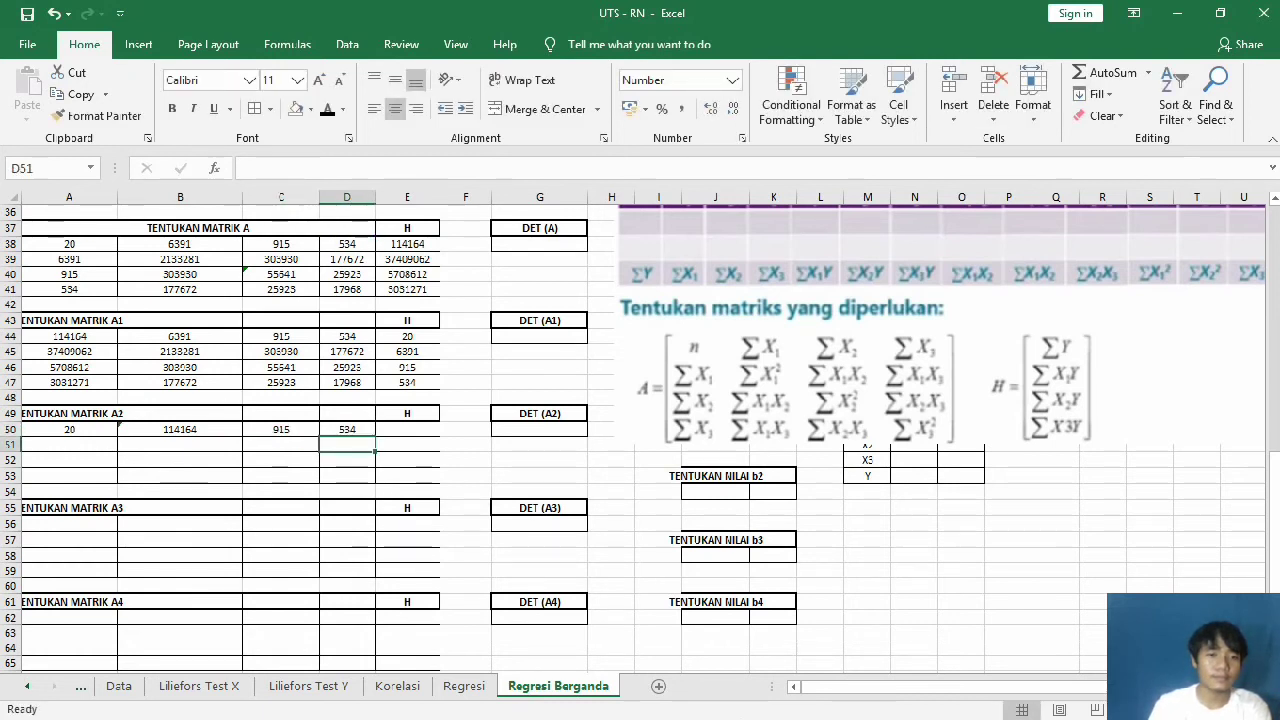
Step: Enter =B38 in E50 as the H entry for matrix A2 and fill the formulas in A50:E50 down to row 53
left_click(407, 429)
type("=")
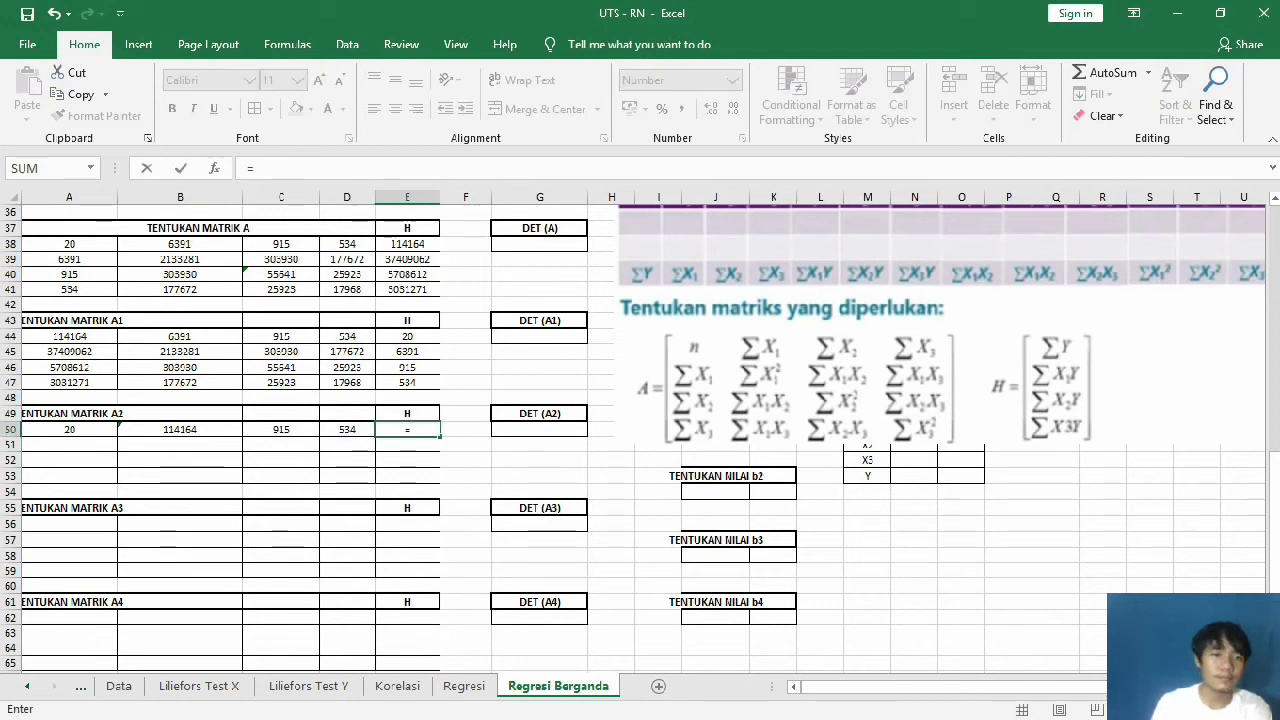
left_click(180, 244)
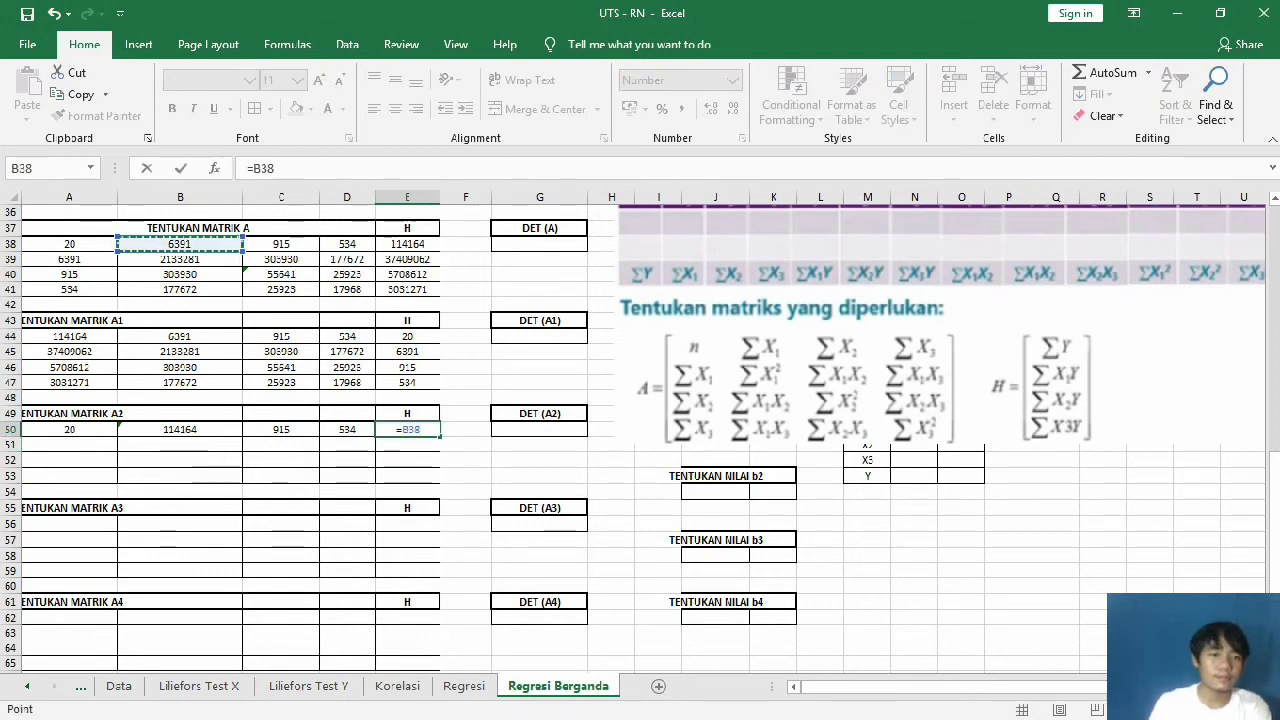
key("Return")
left_click_drag(69, 429, 435, 430)
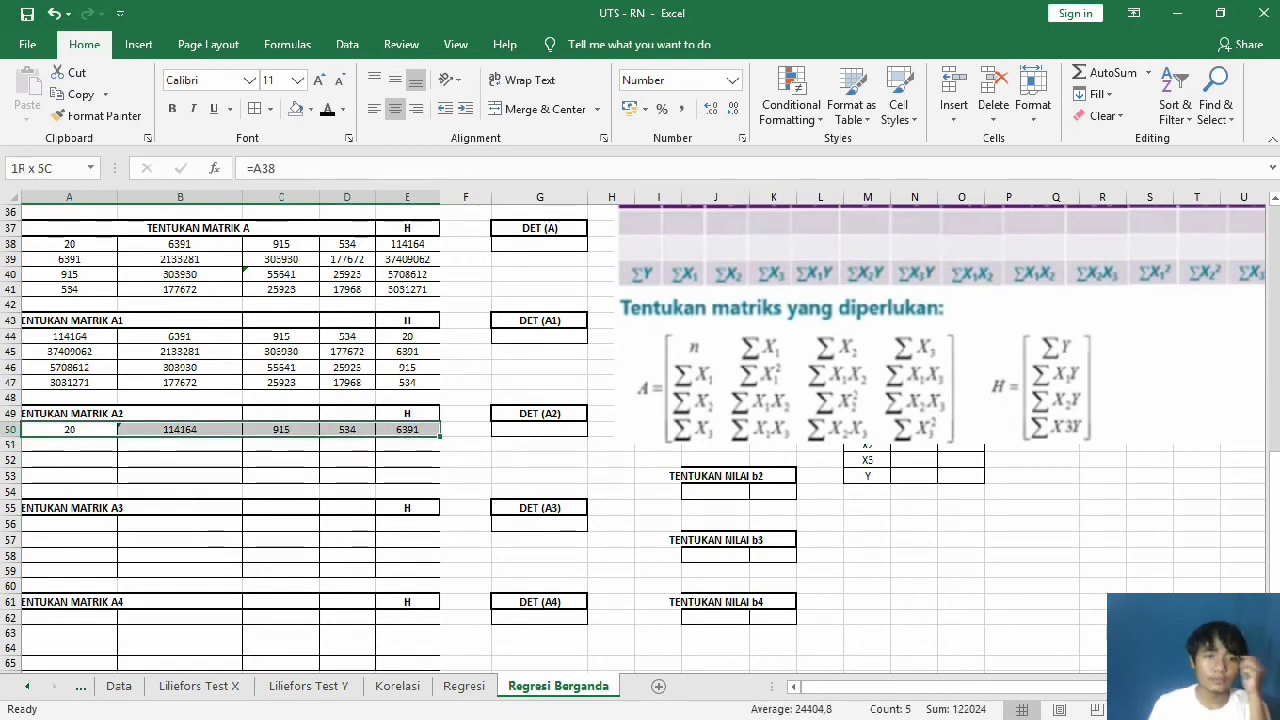
left_click_drag(435, 430, 441, 483)
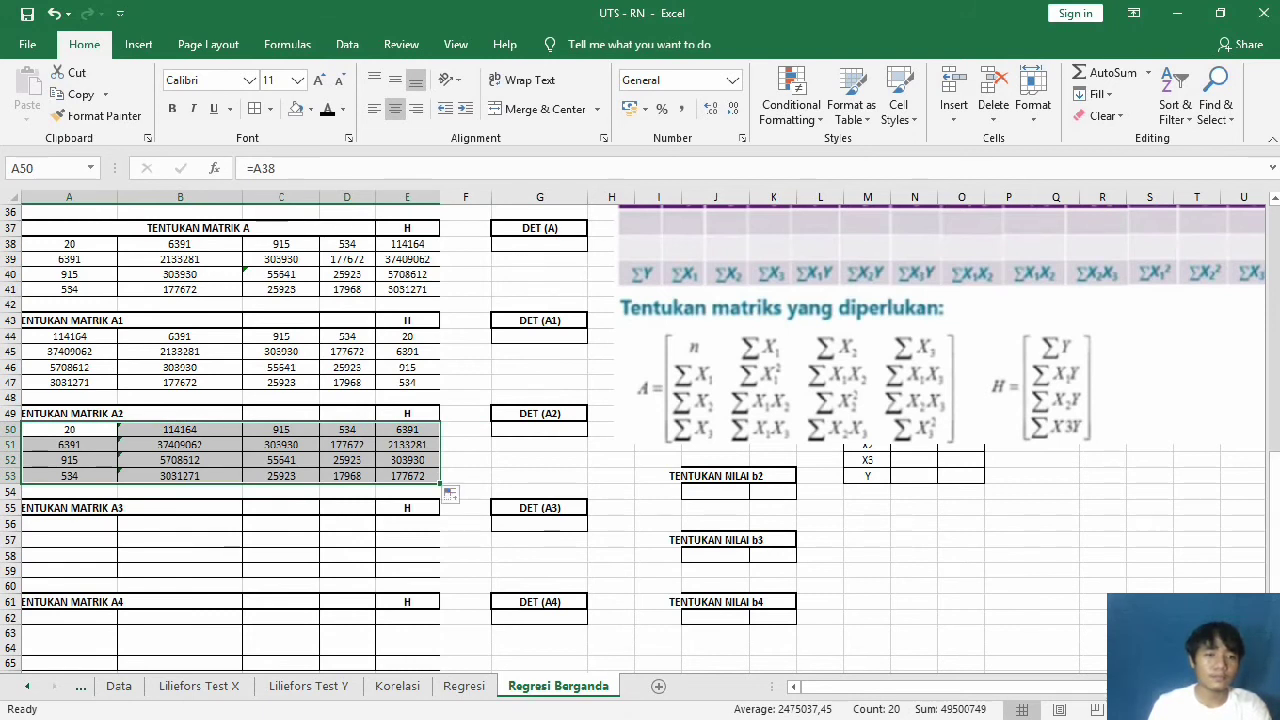
Step: Start the first row of matrix A3 with =A38 in A56 and =B38 in B56
left_click(69, 523)
double_click(69, 523)
type("=")
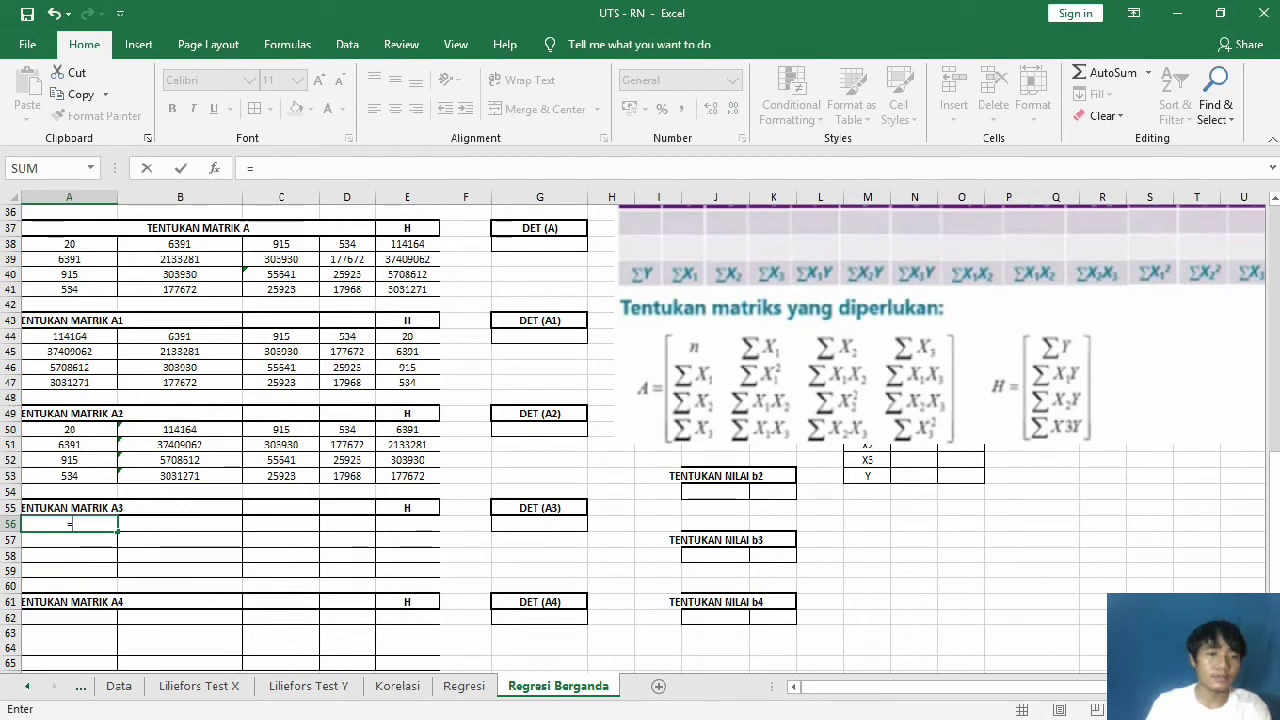
left_click(69, 243)
key("Return")
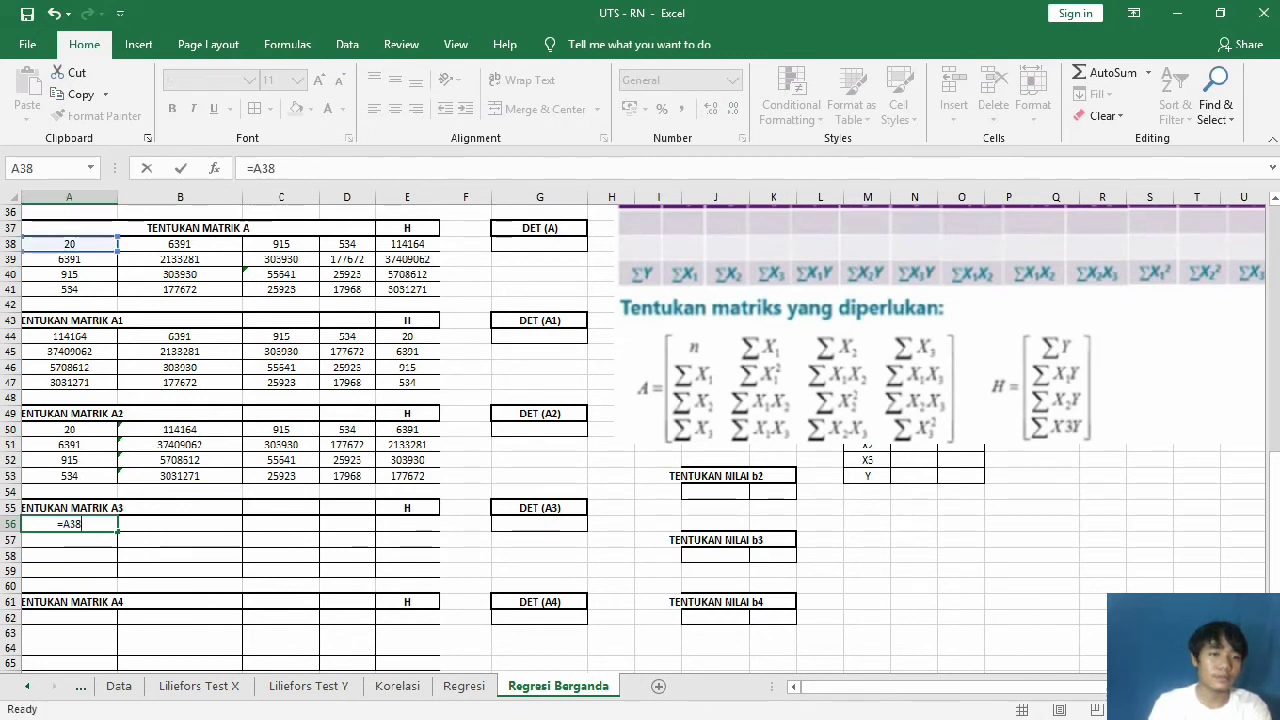
key("Return")
left_click(180, 523)
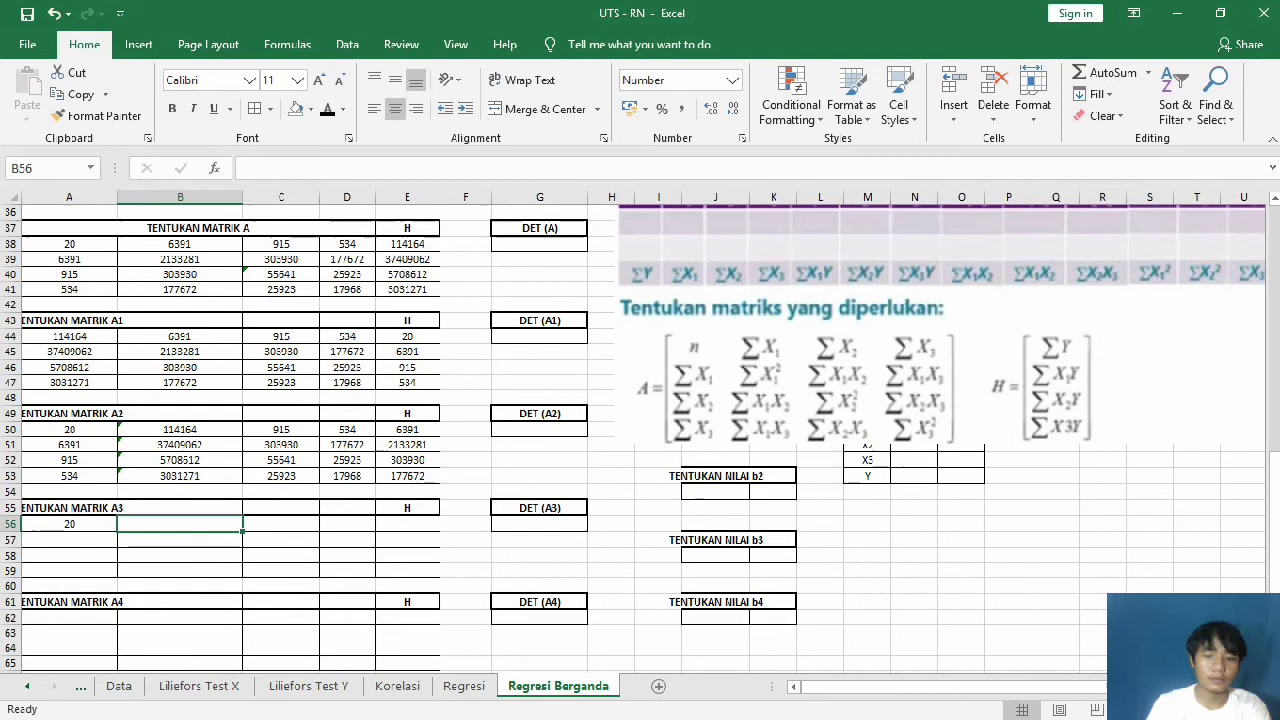
type("=")
left_click(180, 244)
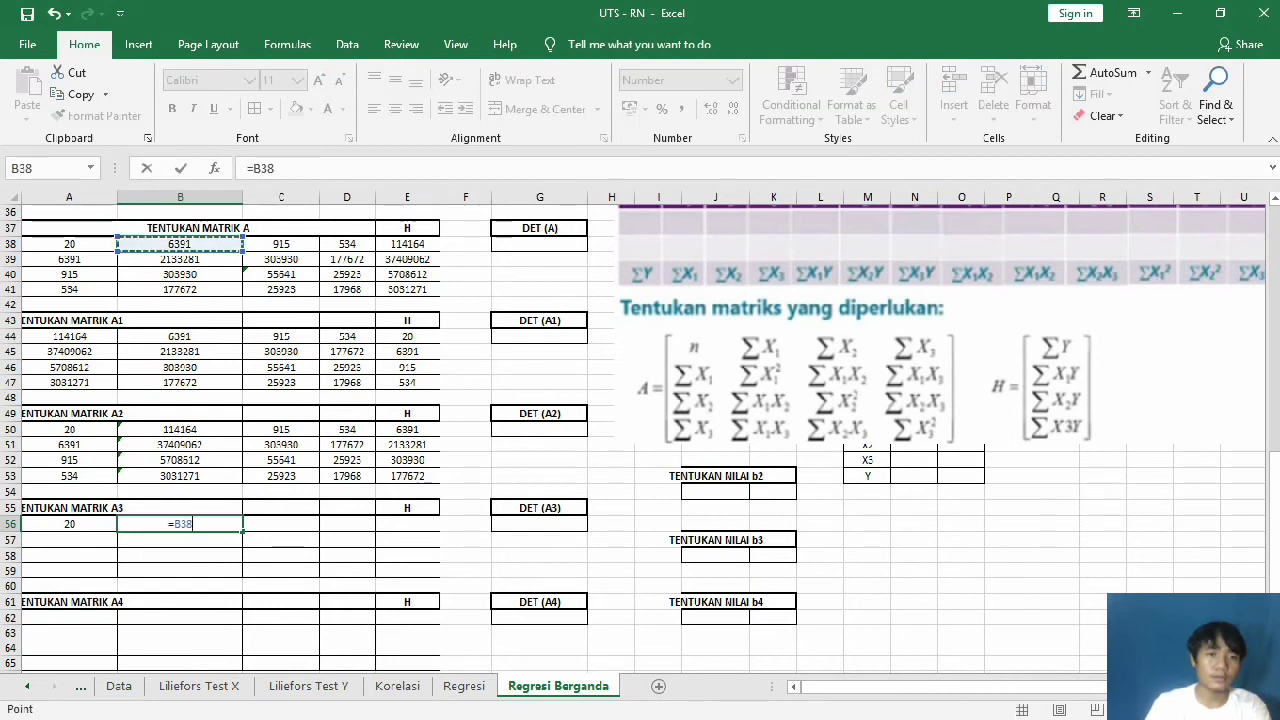
key("Return")
Step: Continue the first row of matrix A3 with =E38 in C56 and =D38 in D56
left_click(281, 523)
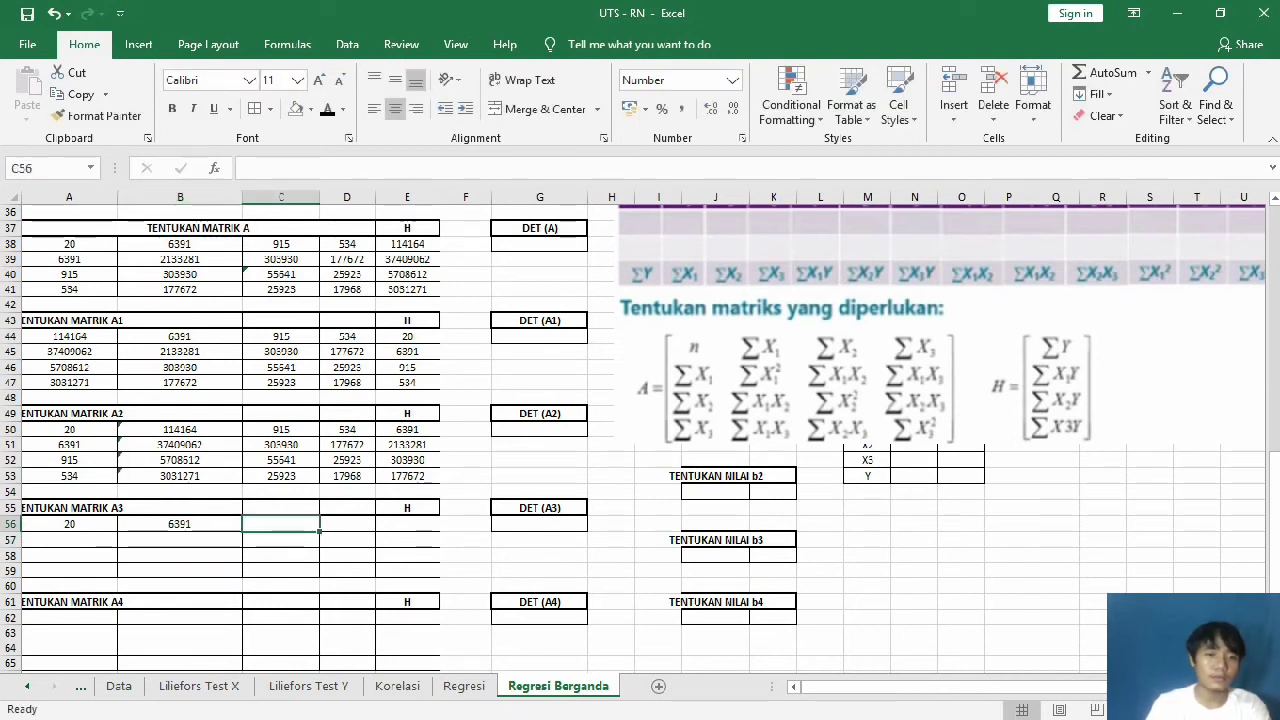
type("=")
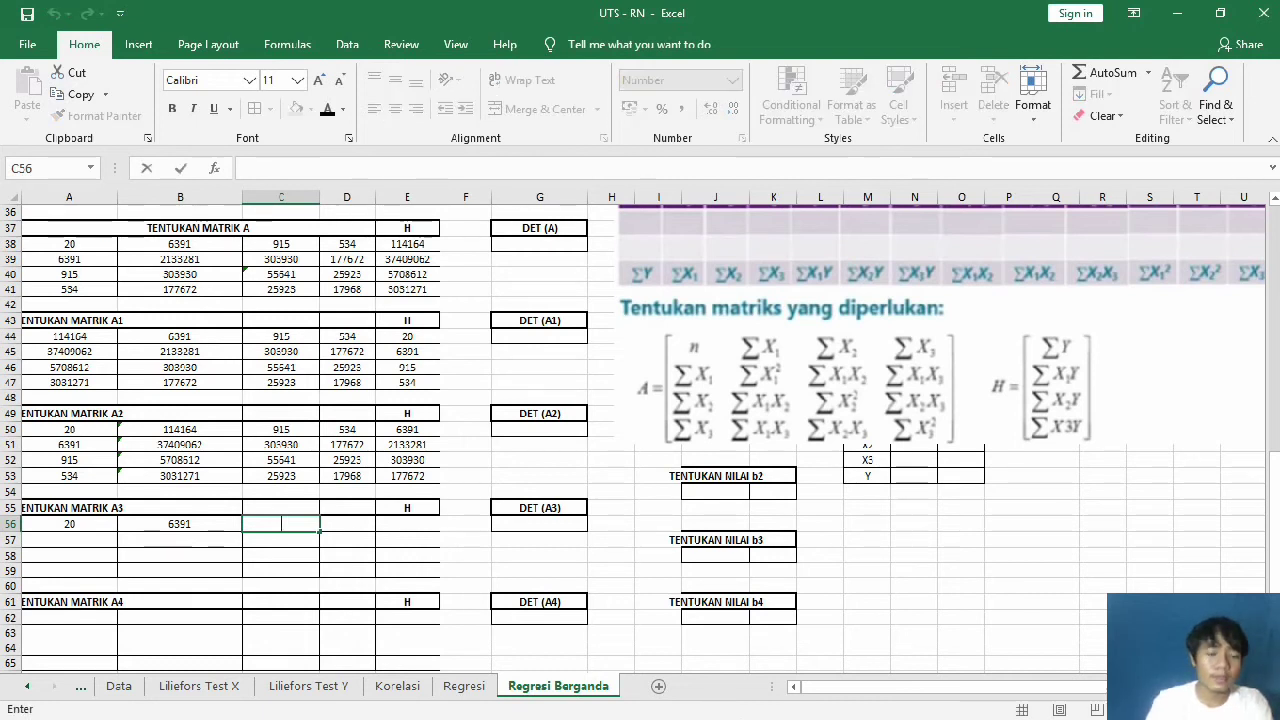
type("=")
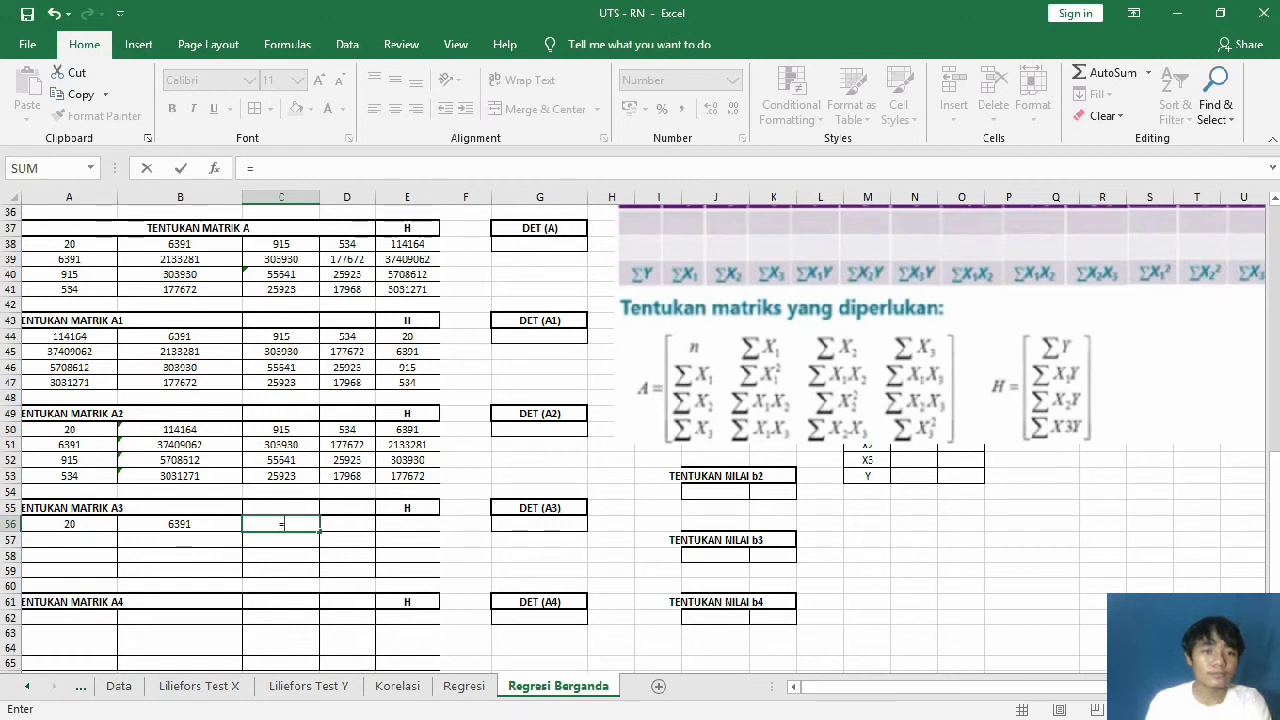
left_click(407, 243)
key("Return")
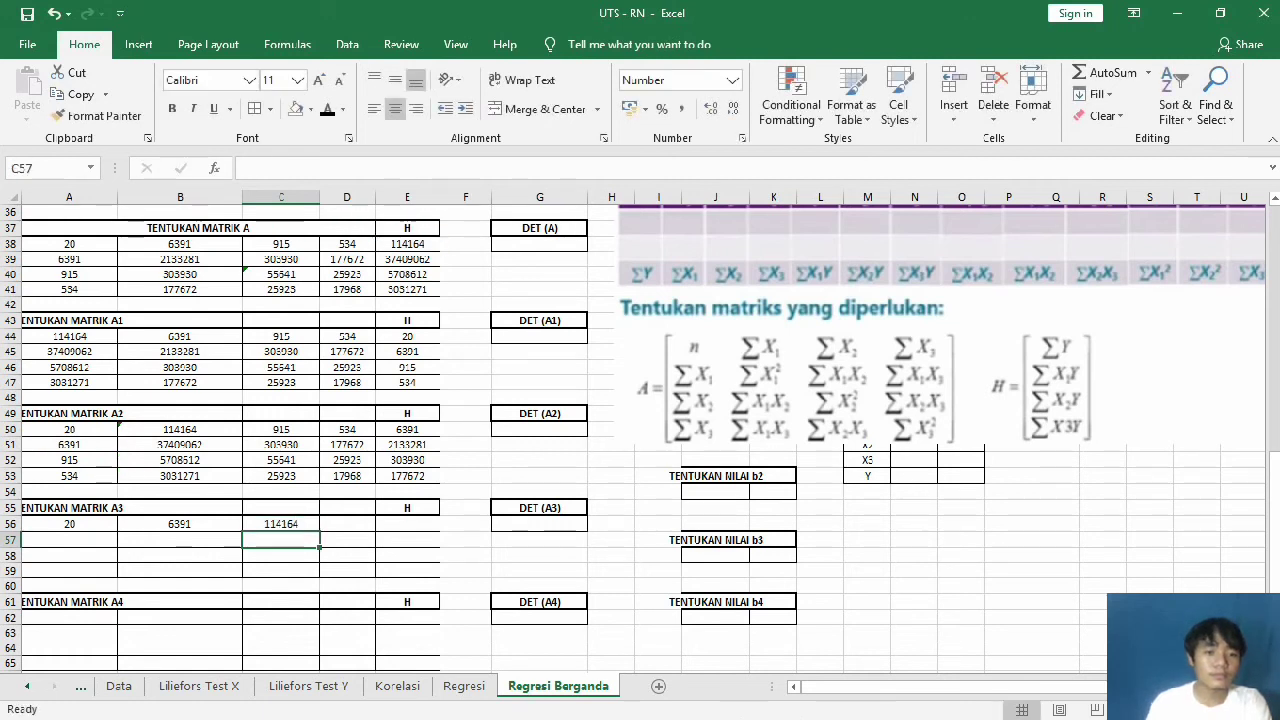
left_click(346, 523)
type("=")
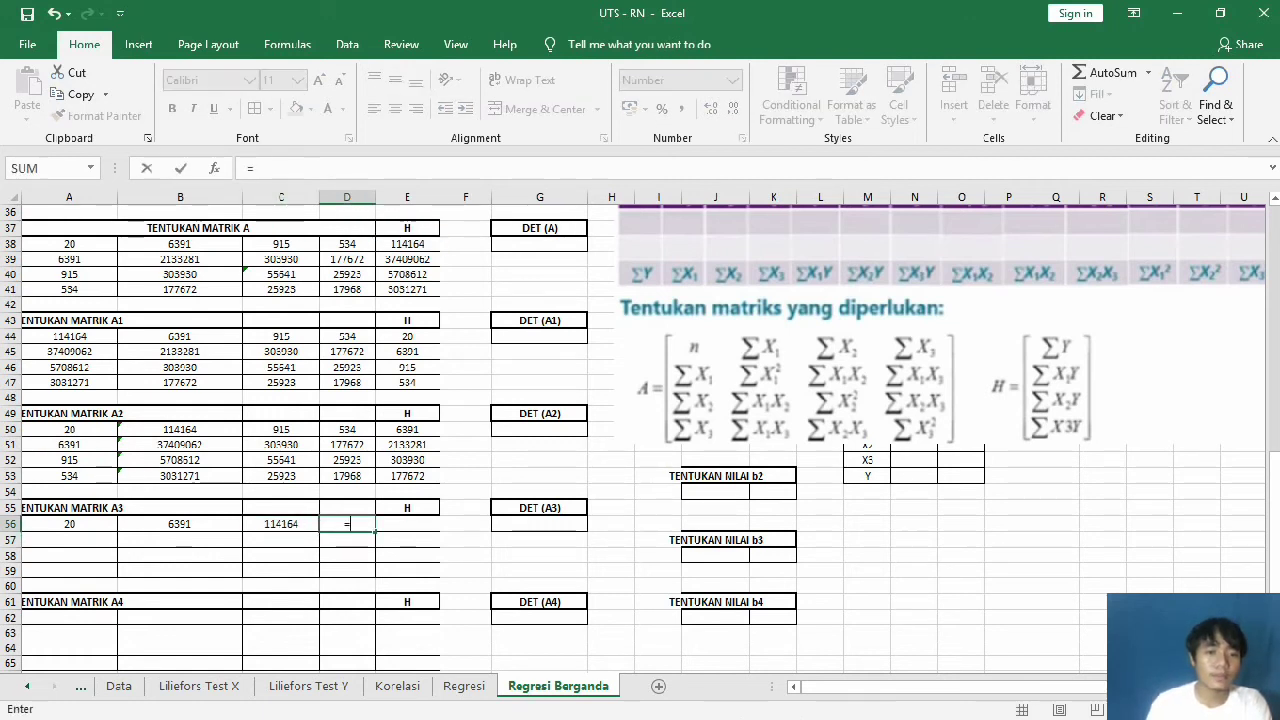
left_click(346, 243)
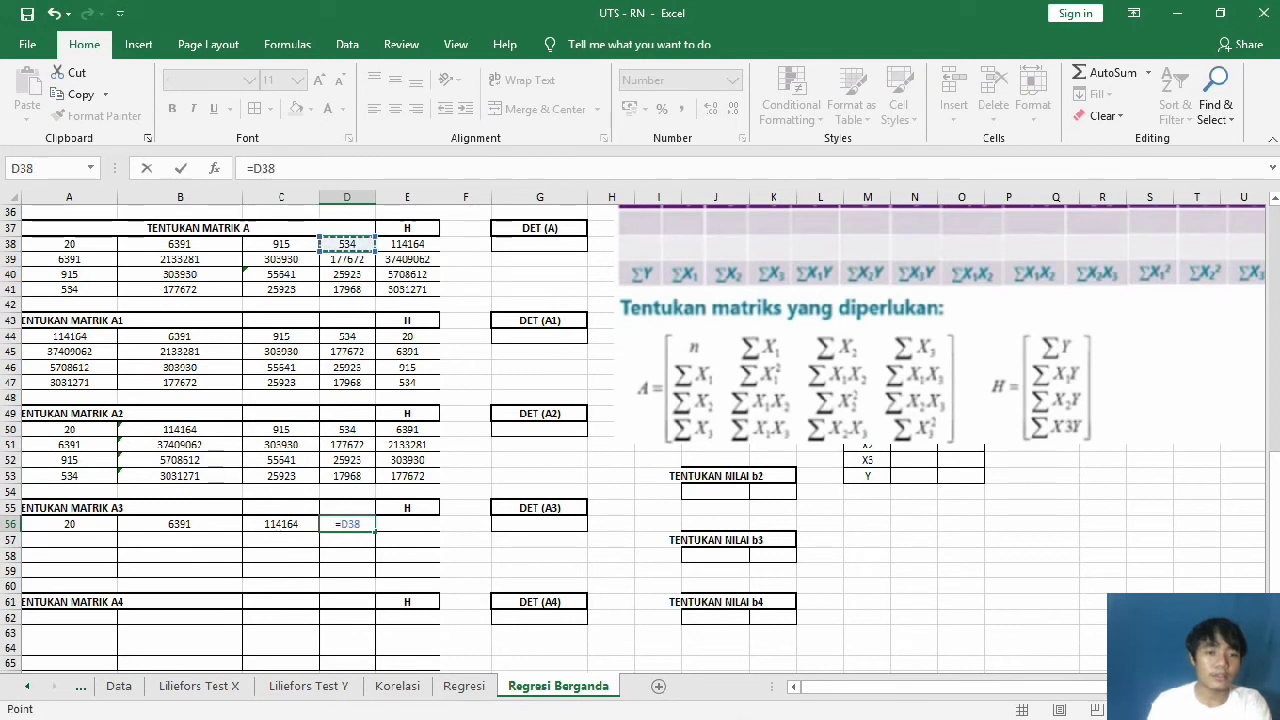
key("Return")
Step: Enter =C38 in E56 as the H entry for matrix A3 and fill the formulas in A56:E56 down to row 59
left_click(407, 523)
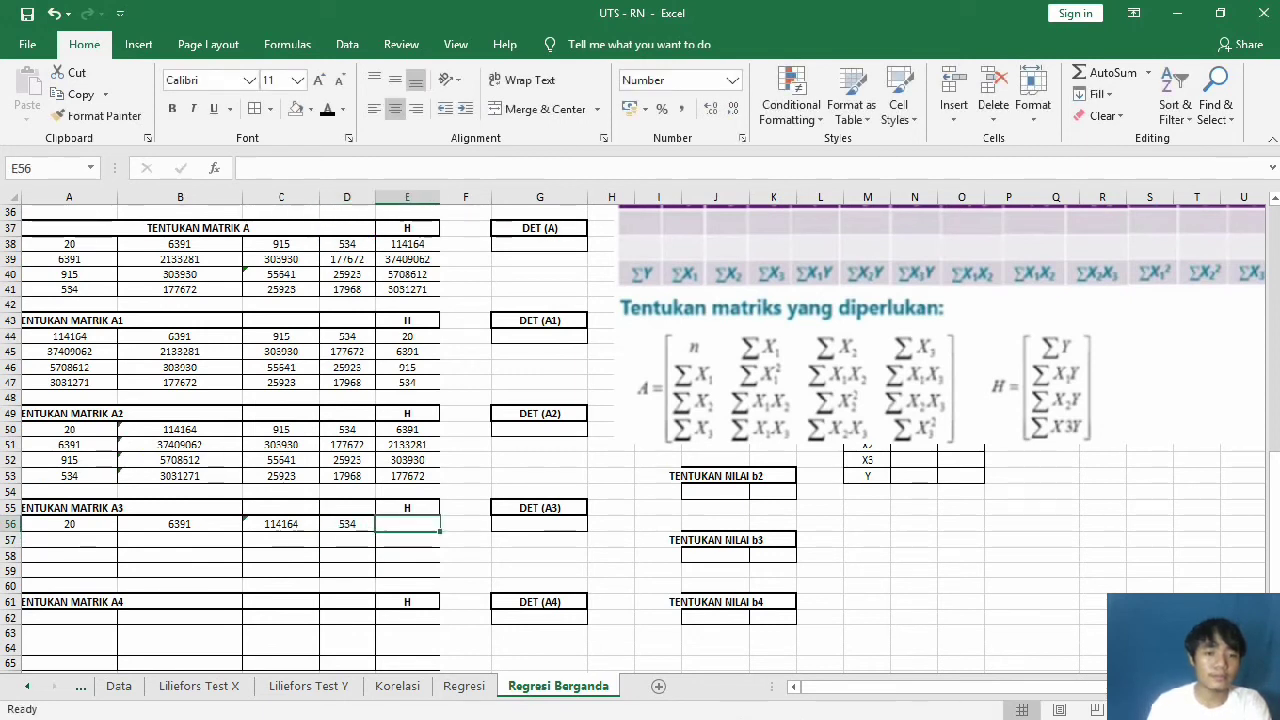
type("=")
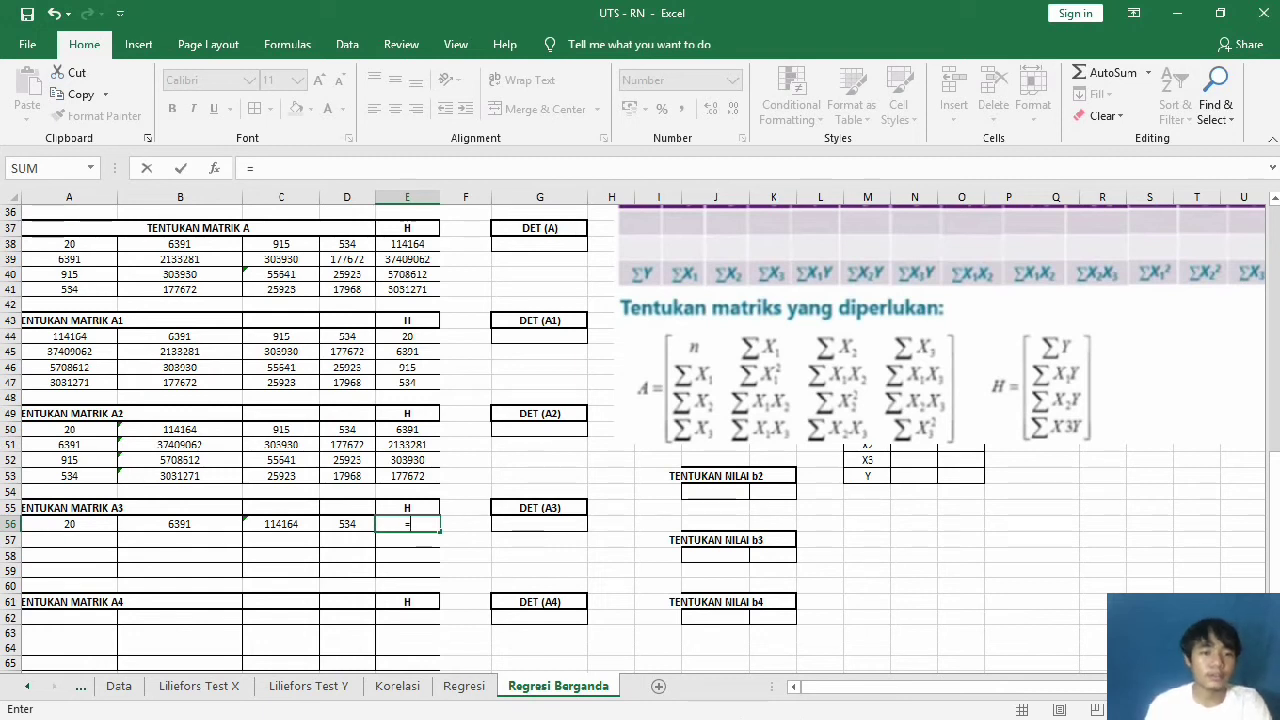
left_click(281, 429)
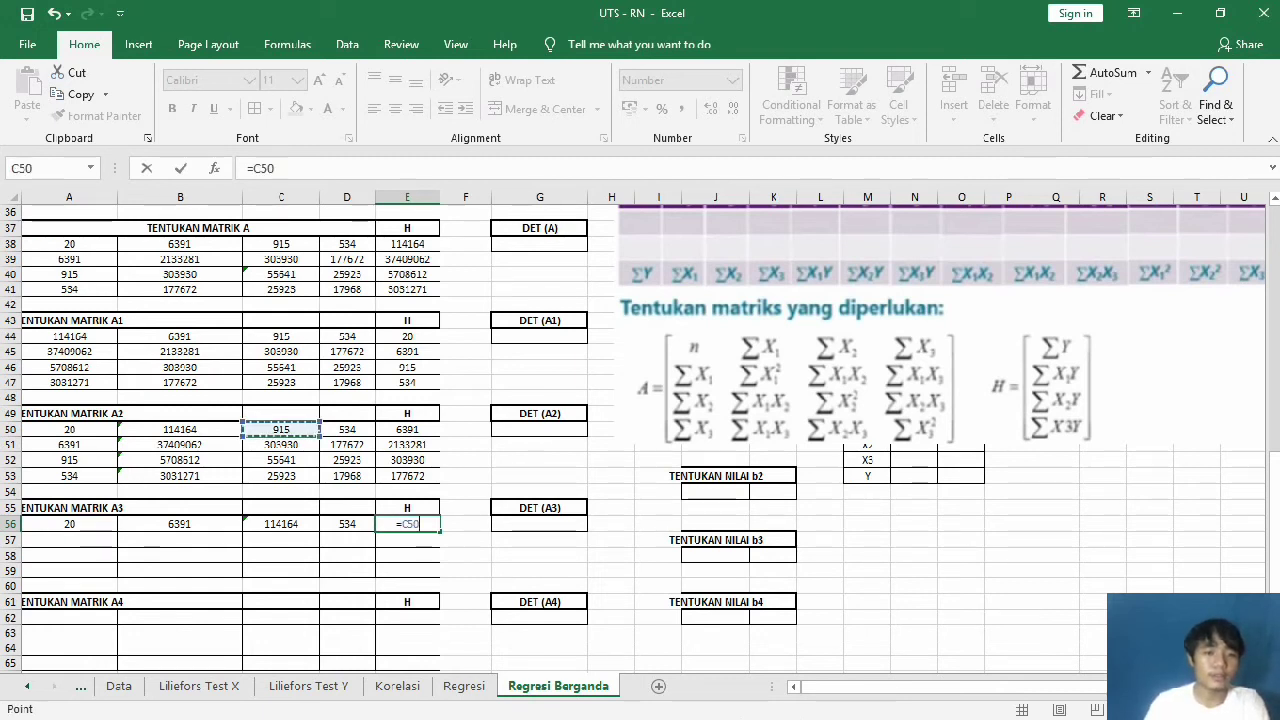
left_click(281, 243)
key("Return")
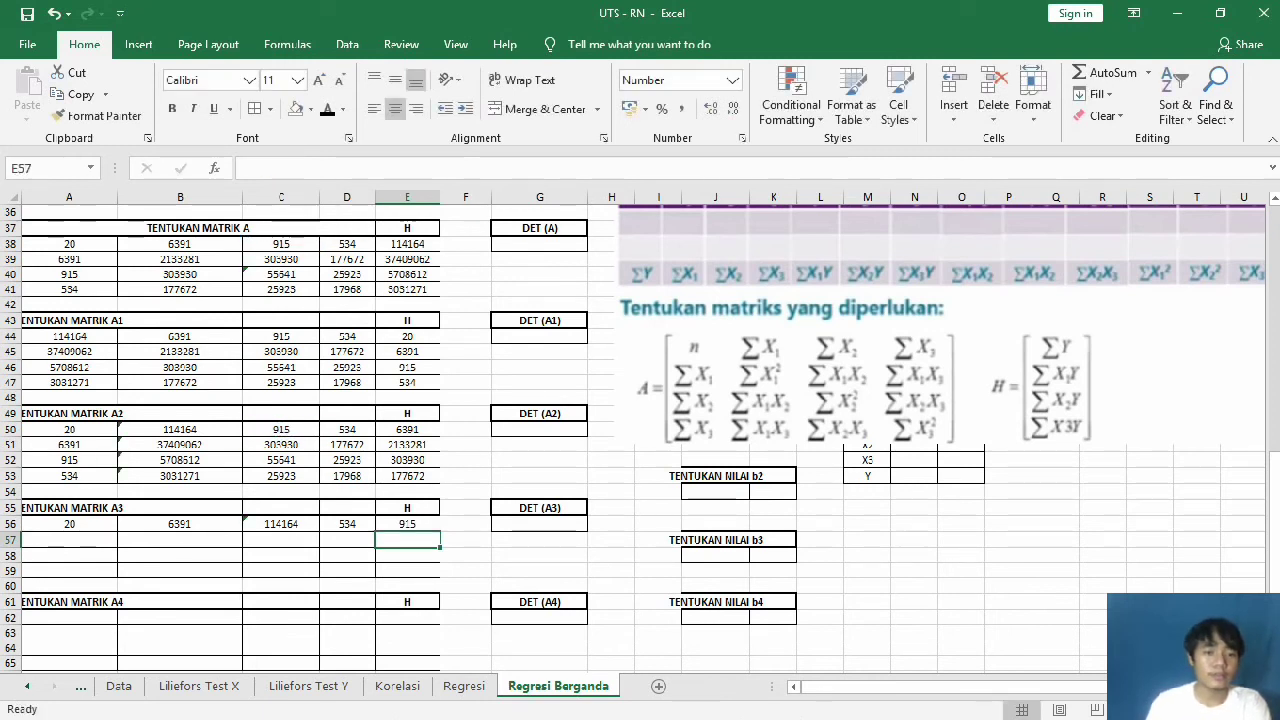
left_click_drag(69, 524, 440, 578)
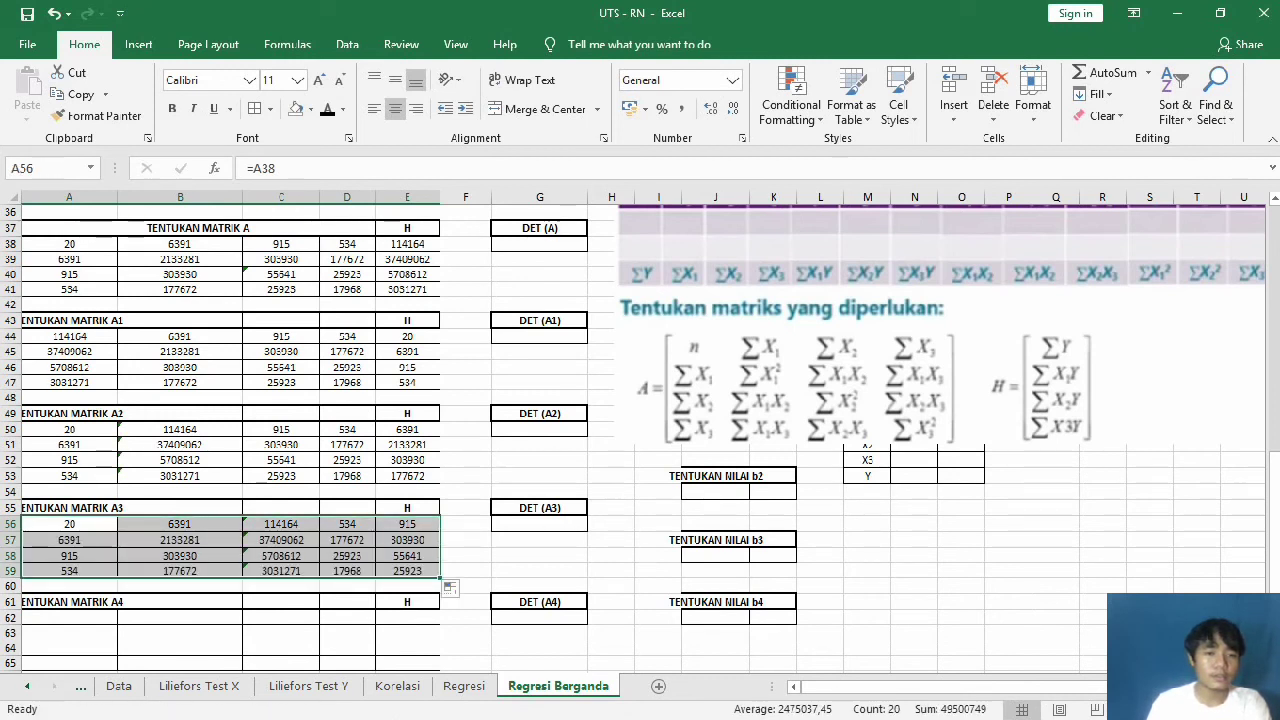
Step: Start the first row of matrix A4 with =A38 in A62 and =B38 in B62
left_click(69, 617)
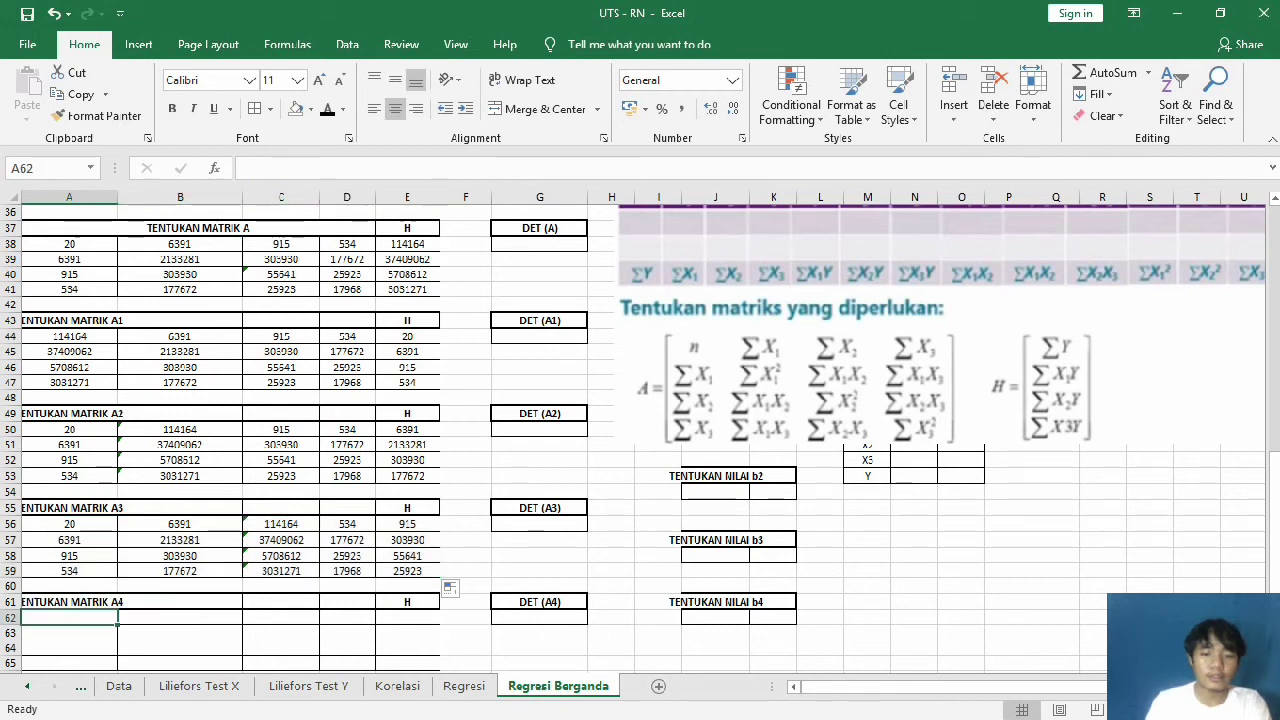
type("=")
left_click(69, 244)
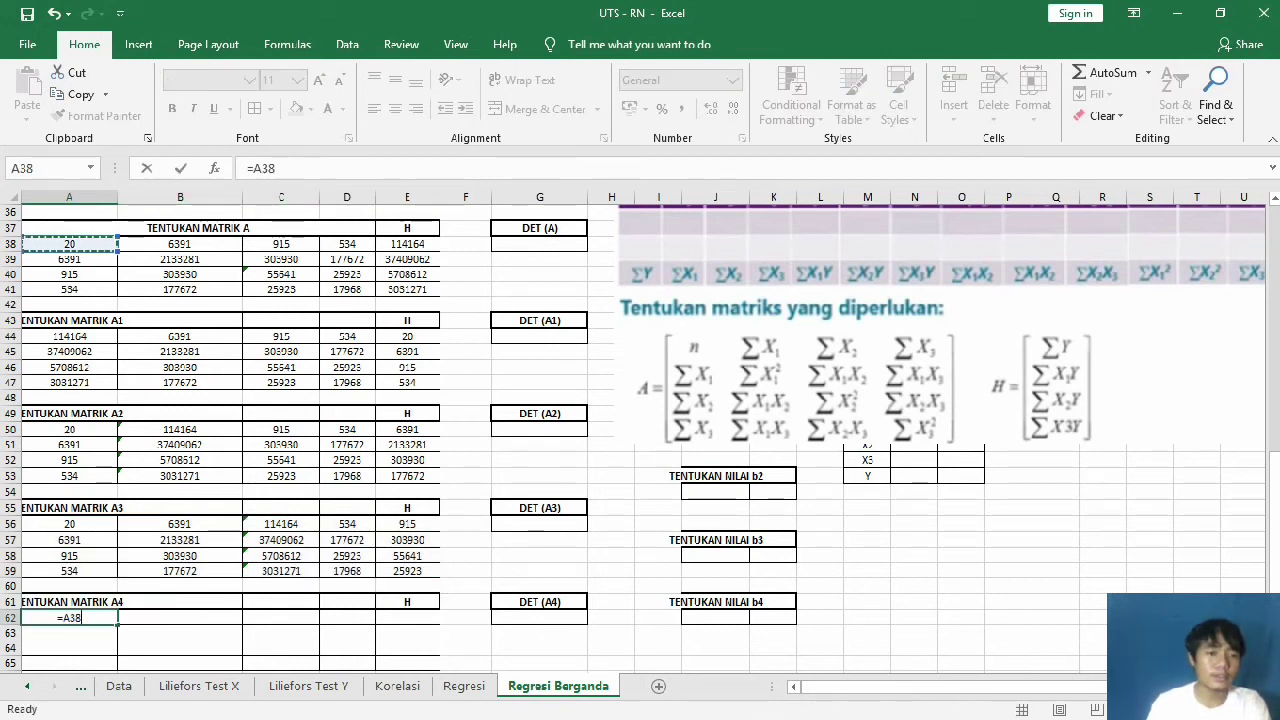
key("Return")
left_click(180, 617)
type("=")
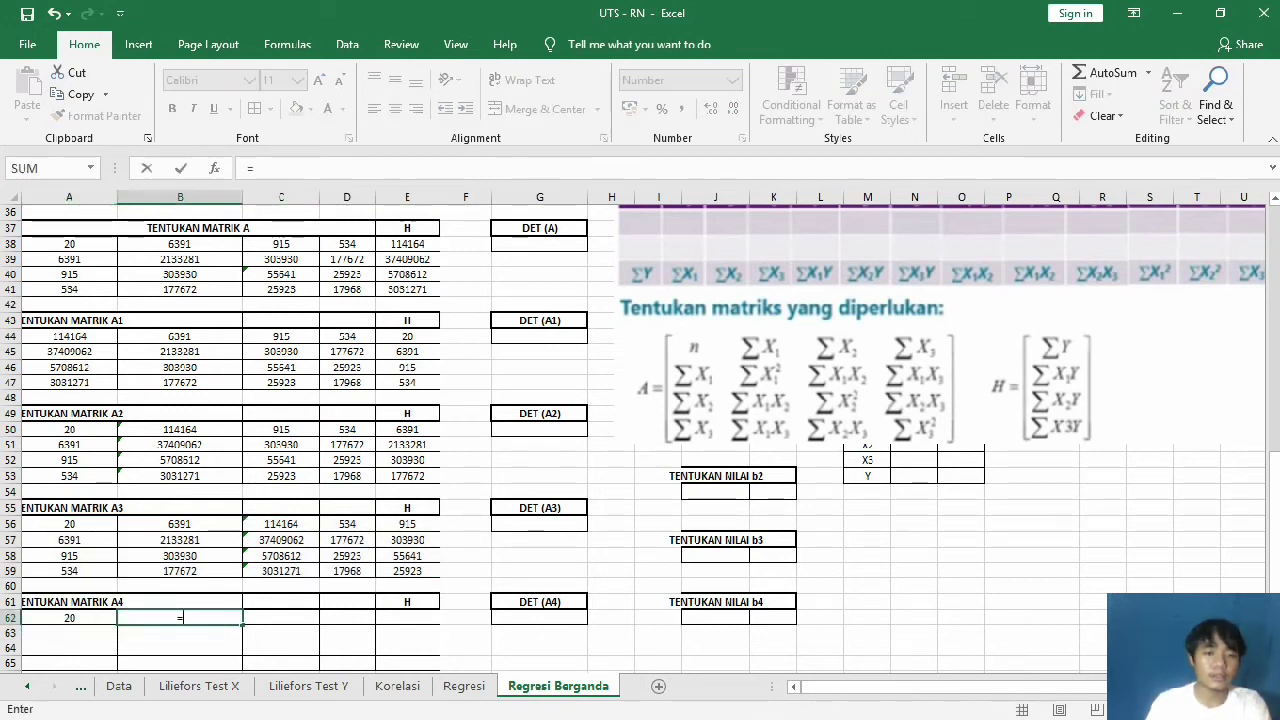
left_click(180, 244)
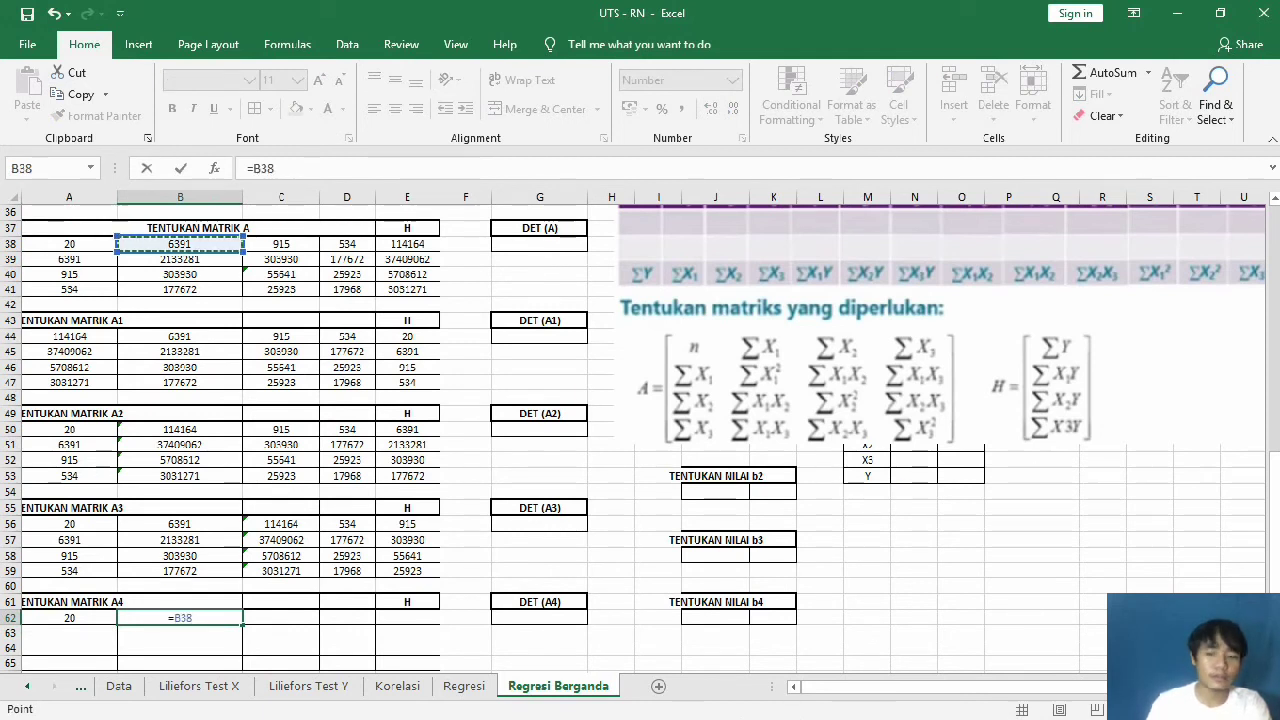
key("Return")
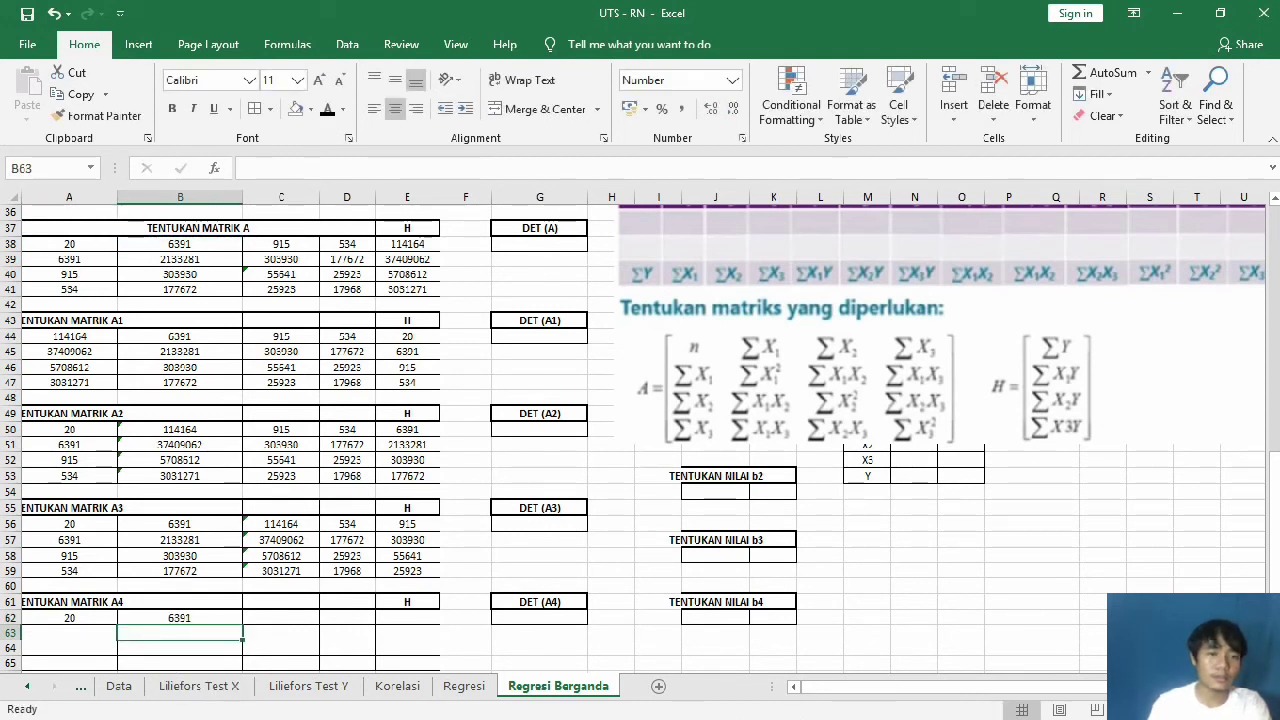
Step: Continue the first row of matrix A4 with =C38 in C62 and =E38 in D62
left_click(281, 617)
type("=")
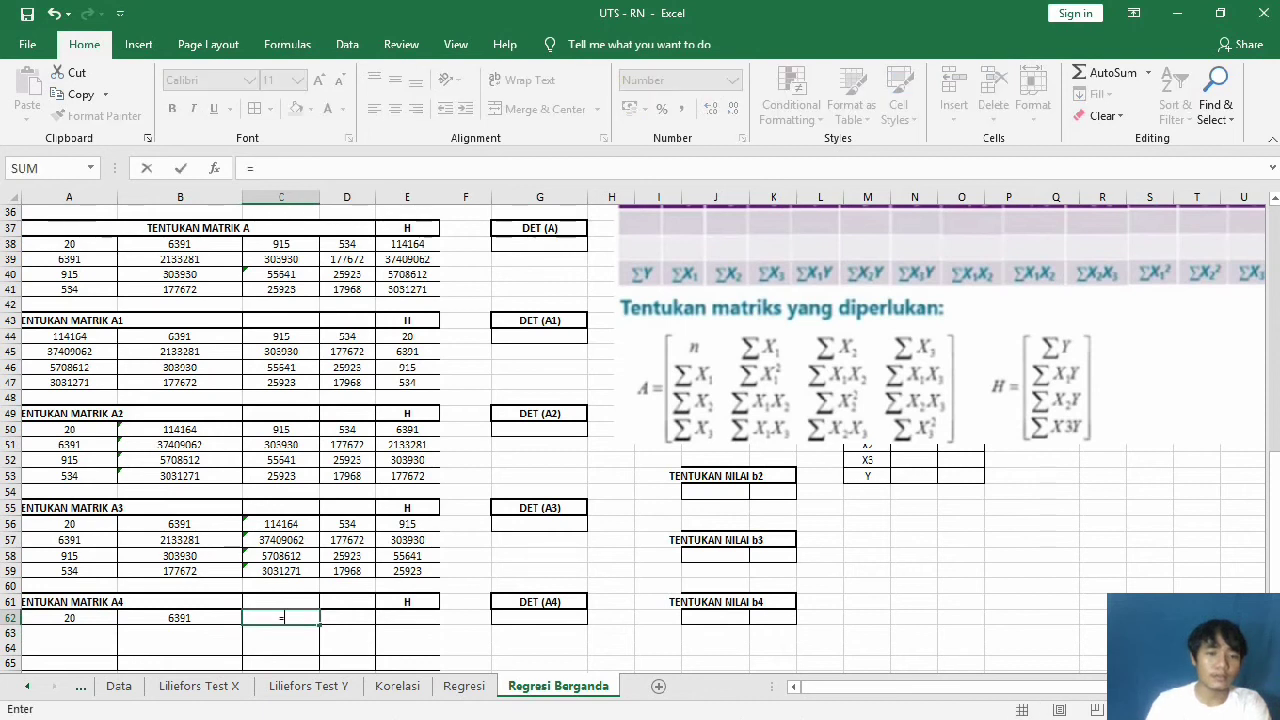
left_click(281, 244)
key("Return")
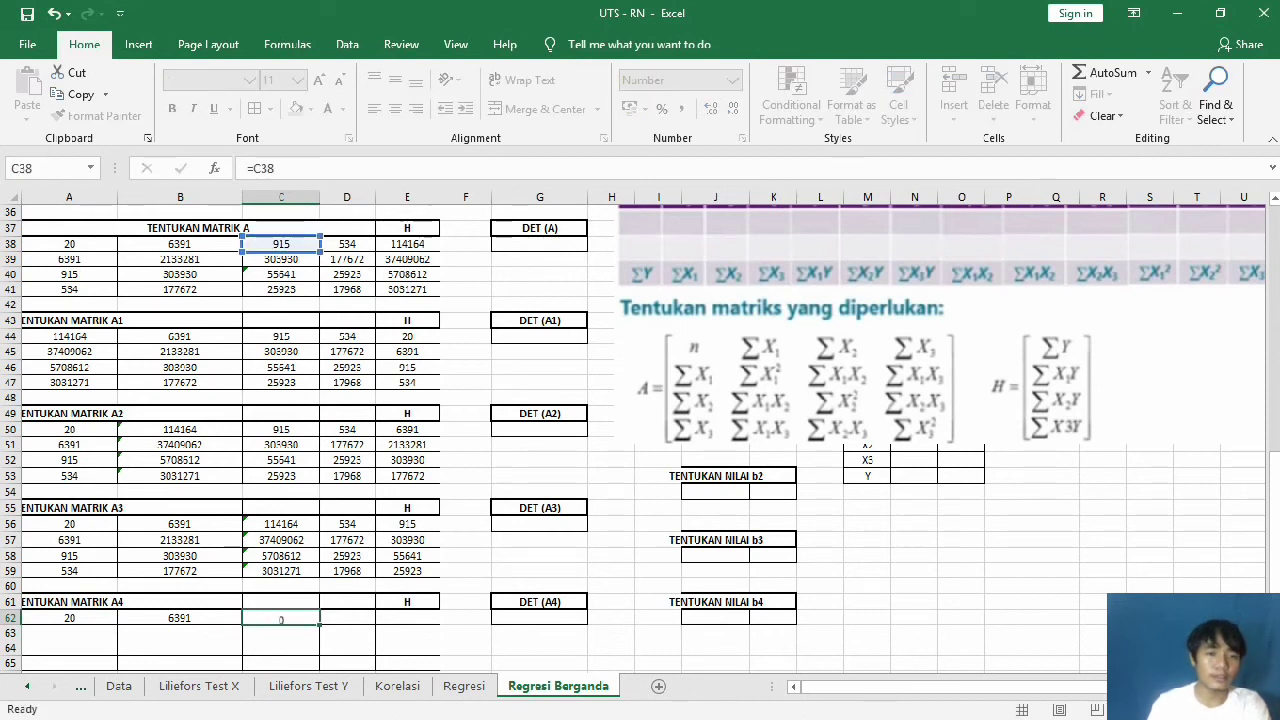
left_click(346, 617)
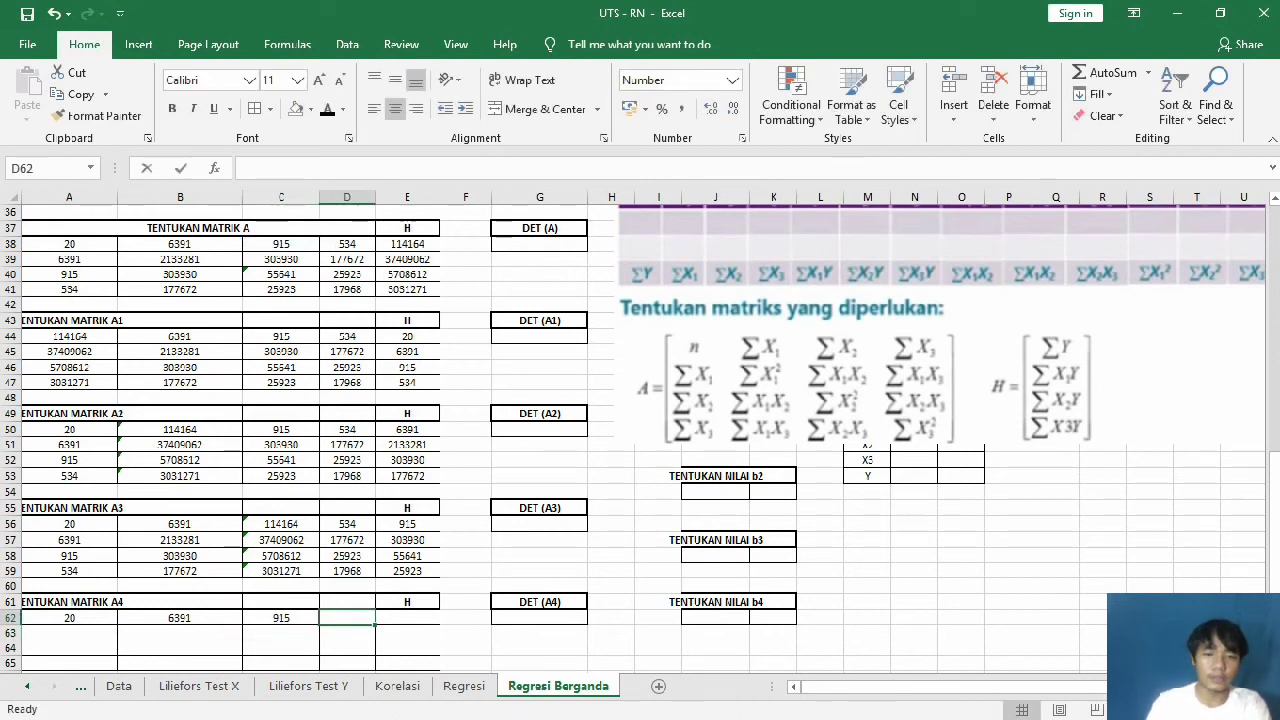
type("=")
left_click(407, 244)
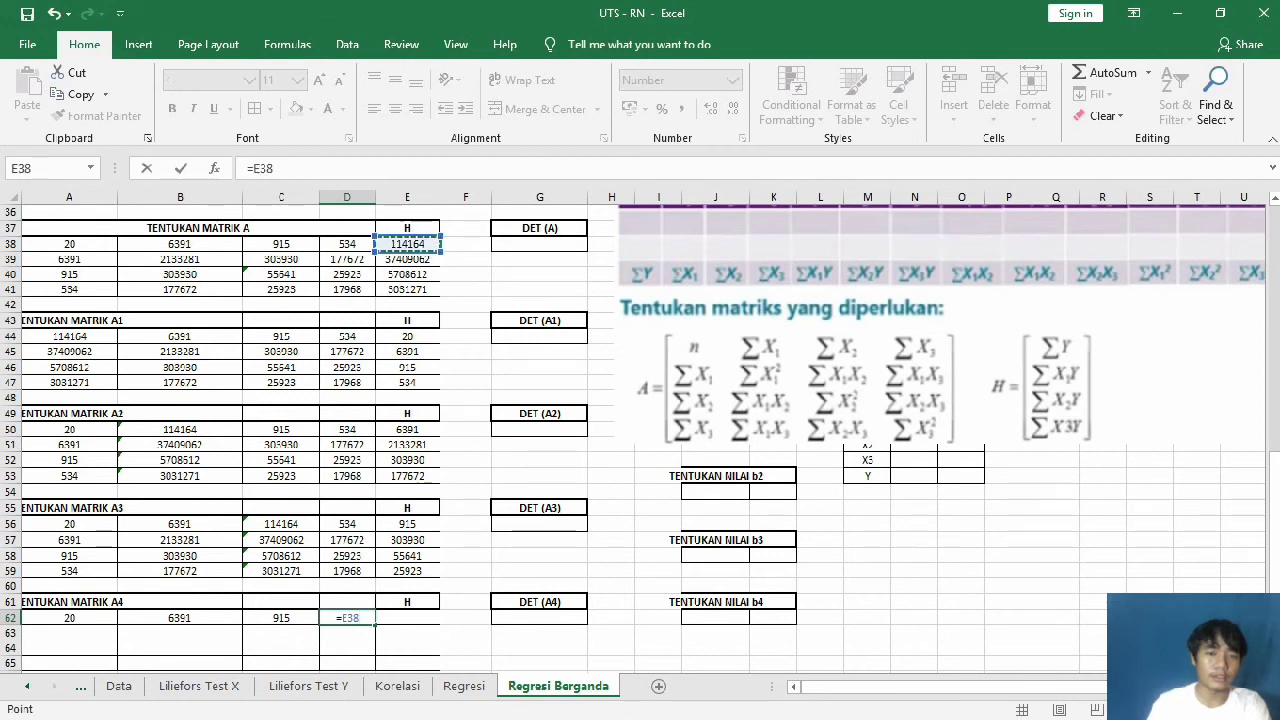
key("Return")
Step: Enter =D38 in E62 as the H entry for matrix A4 and fill the formulas in A62:E62 down to row 65
left_click(407, 617)
type("=")
left_click(347, 244)
key("Return")
left_click_drag(69, 617, 441, 668)
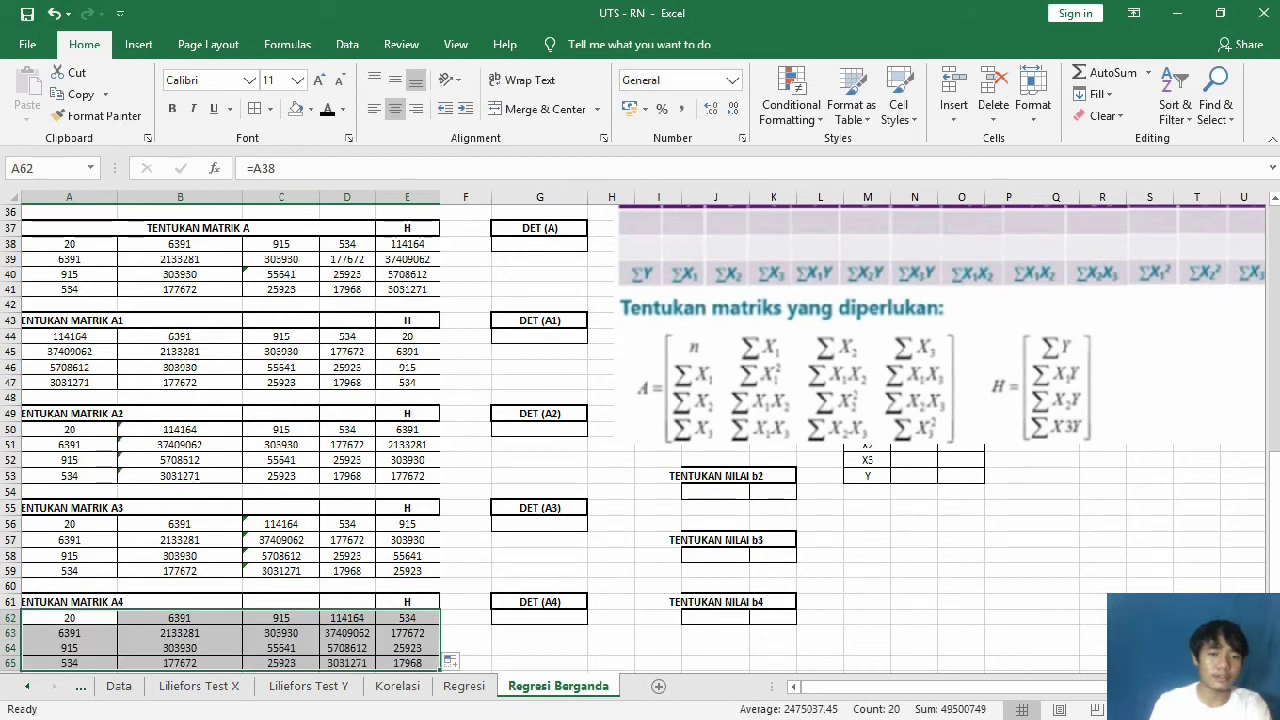
Step: Calculate the determinant of matrix A by entering =MDETERM(A38:D41) in G38
double_click(539, 647)
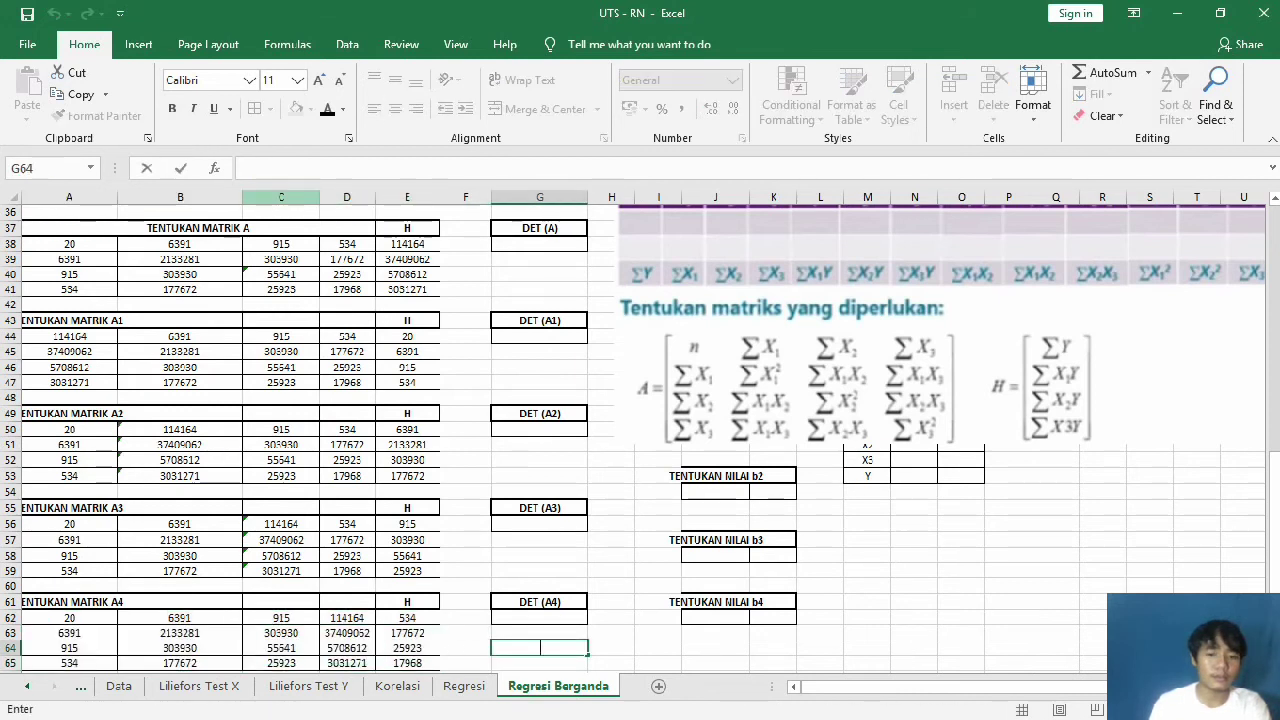
double_click(539, 243)
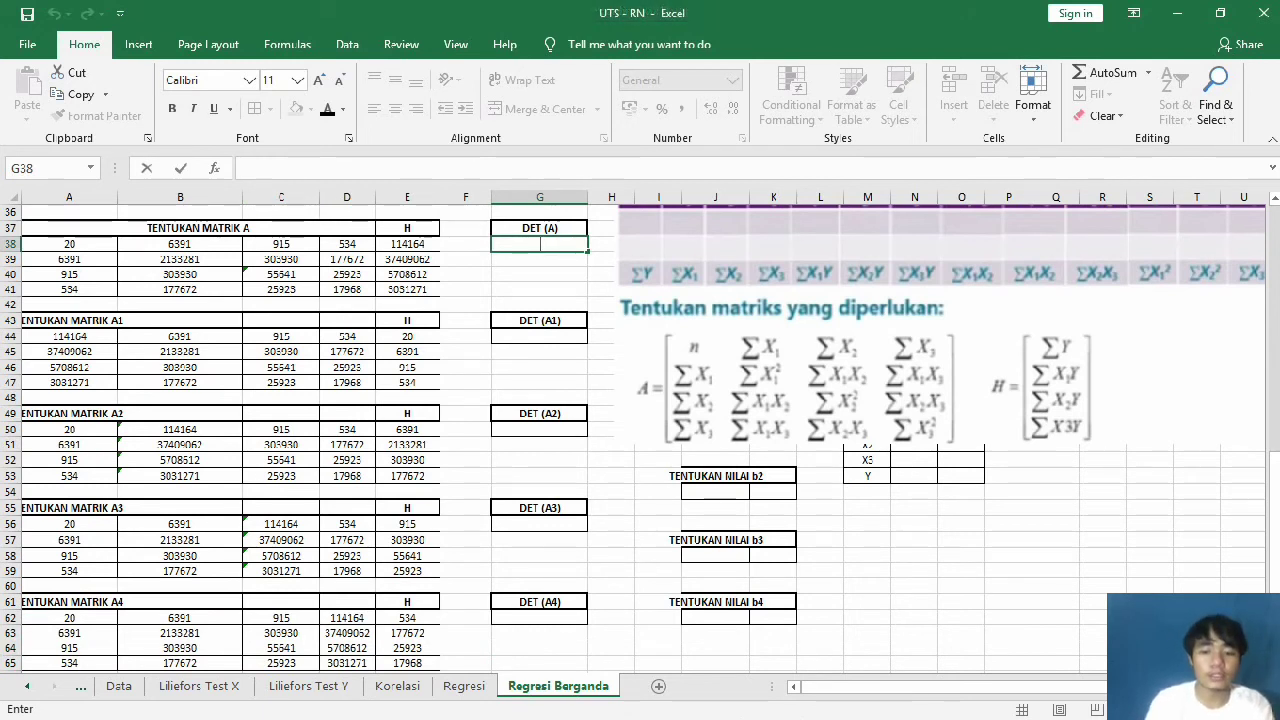
type("=")
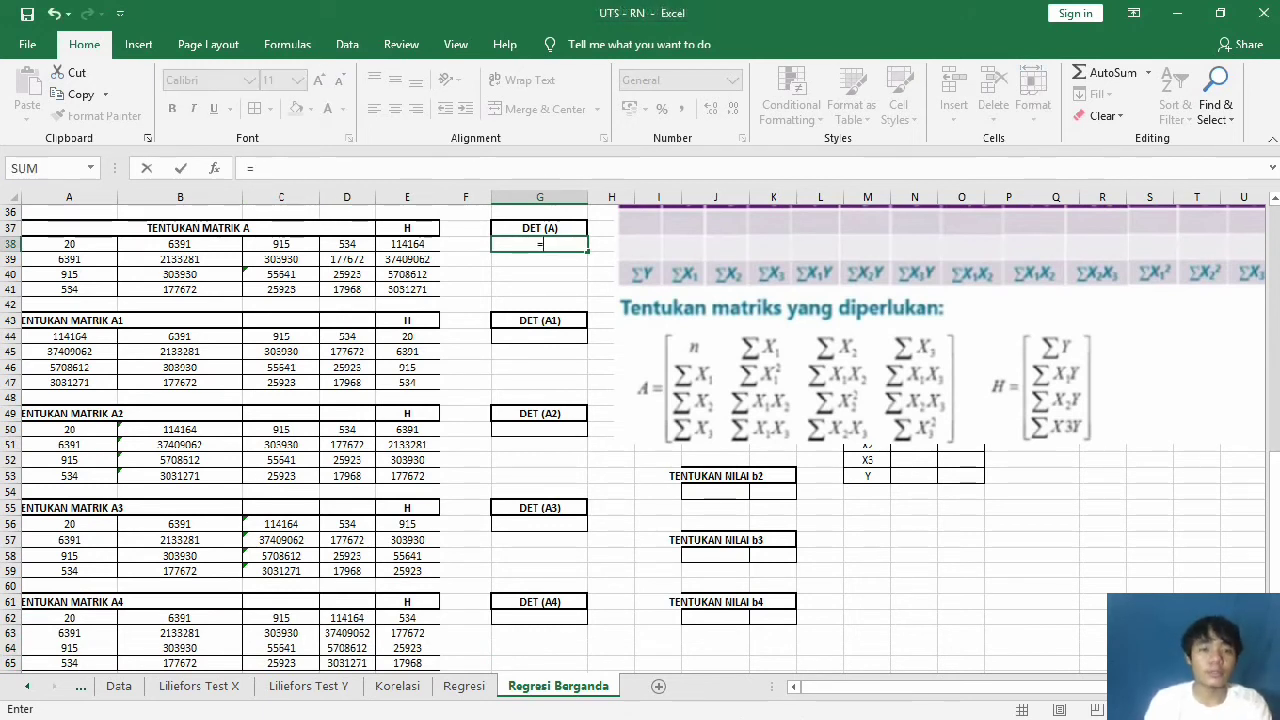
type("M")
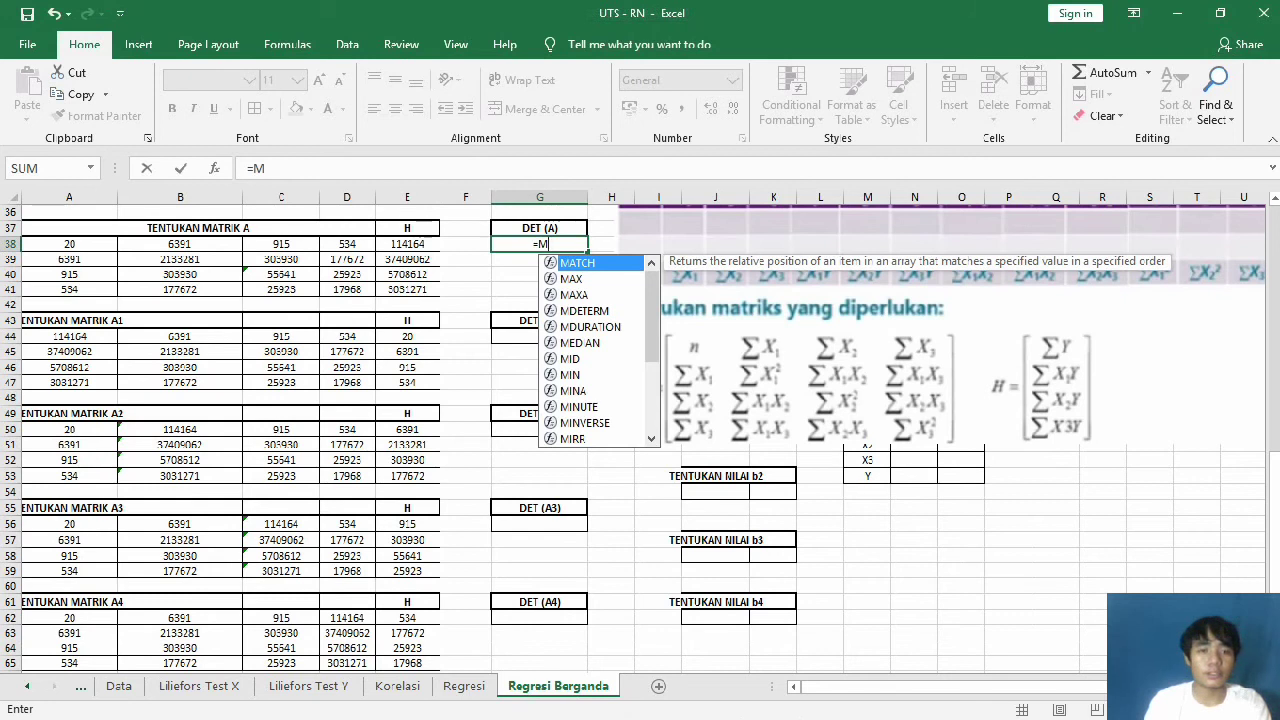
key("Down")
key("Down")
key("Down")
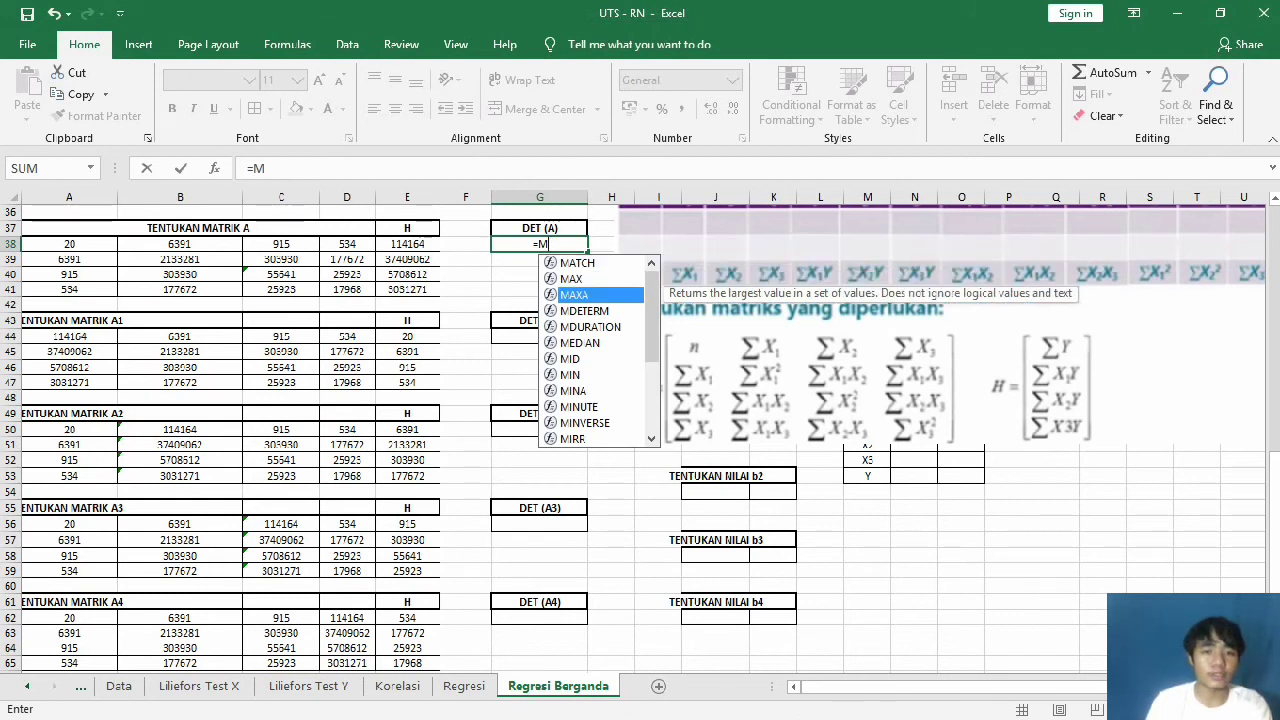
key("Tab")
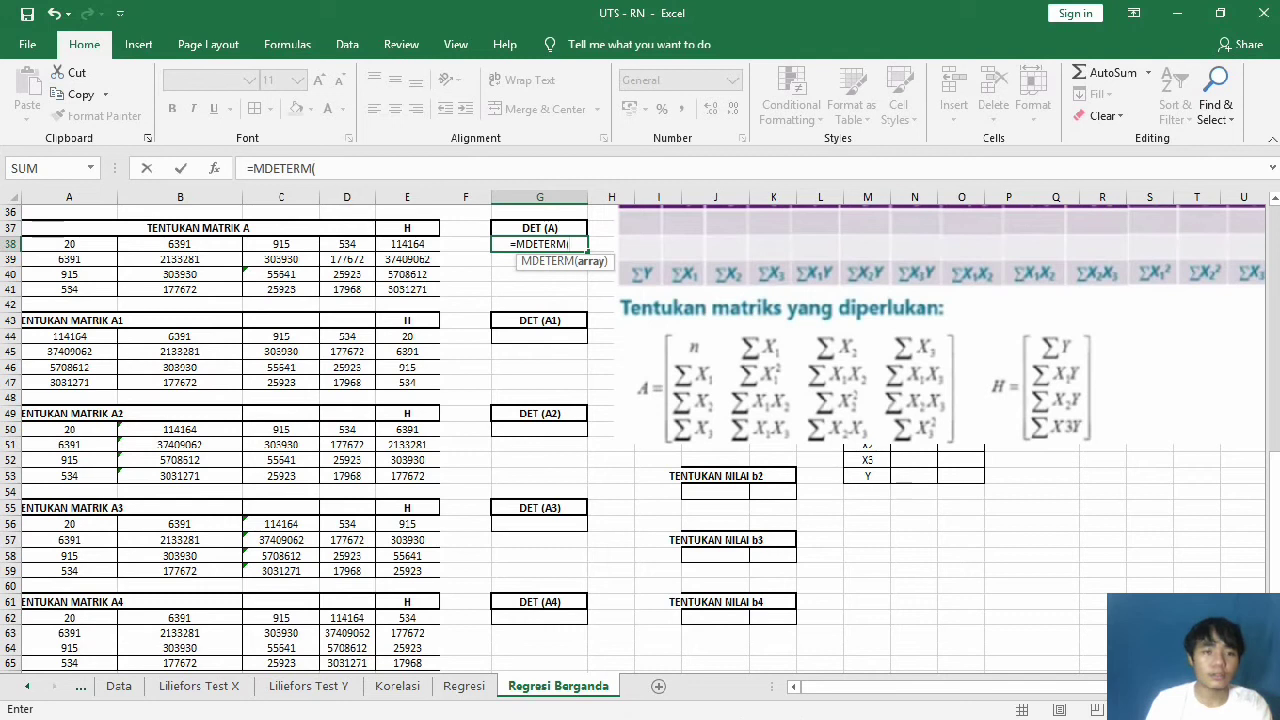
left_click_drag(69, 244, 365, 292)
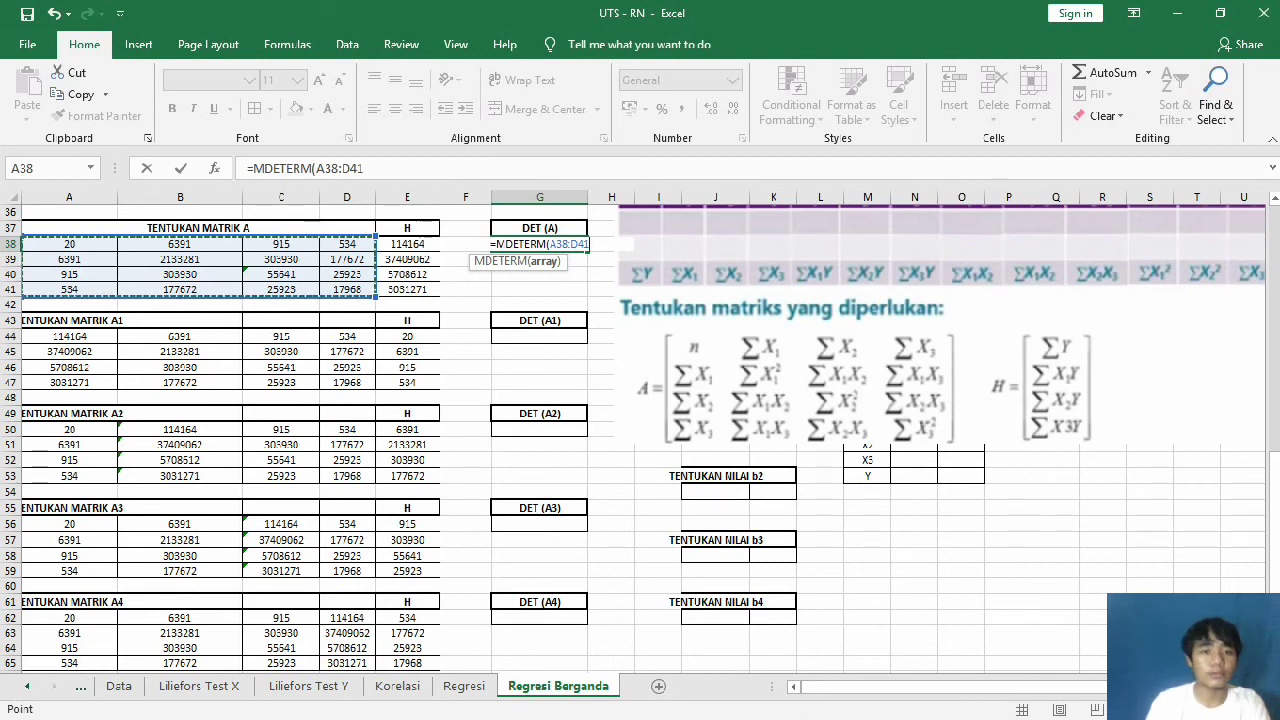
key("Return")
Step: Calculate the determinant of matrix A1 by entering =MDETERM(A44:D47) in G44
key("Down")
key("Down")
key("Down")
key("Down")
key("Down")
type("=")
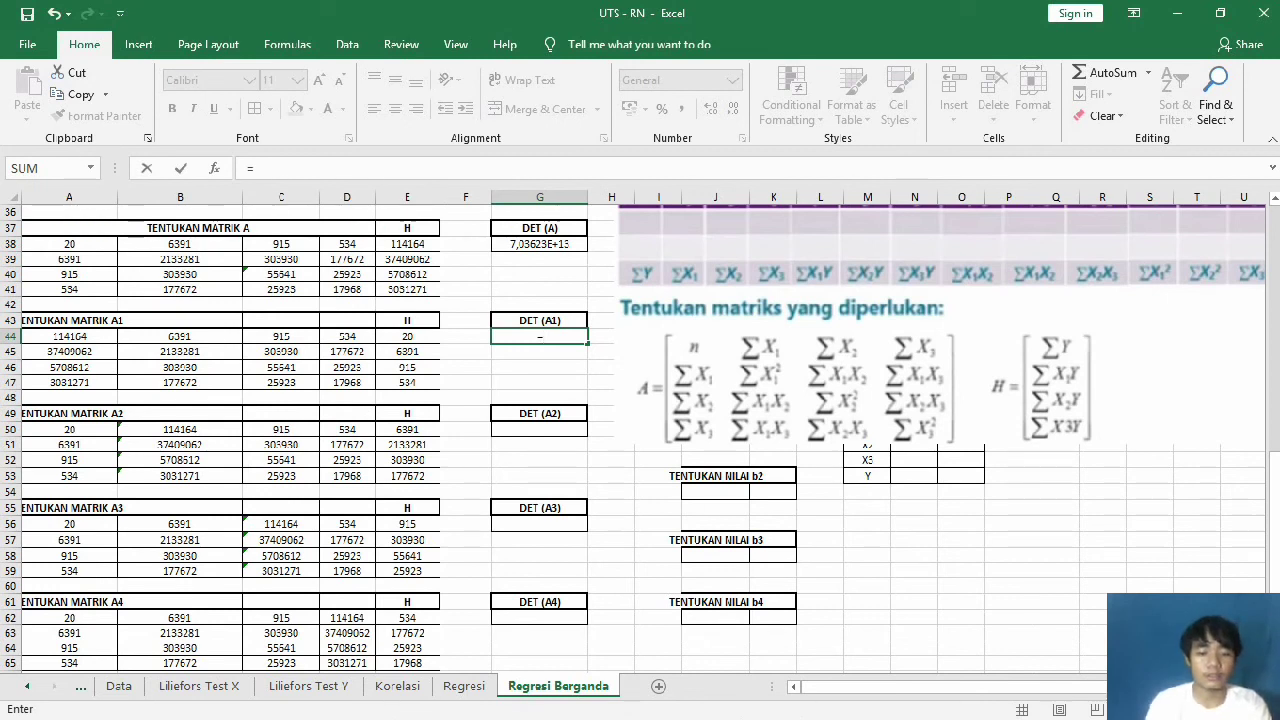
type("M")
key("Down")
key("Down")
key("Down")
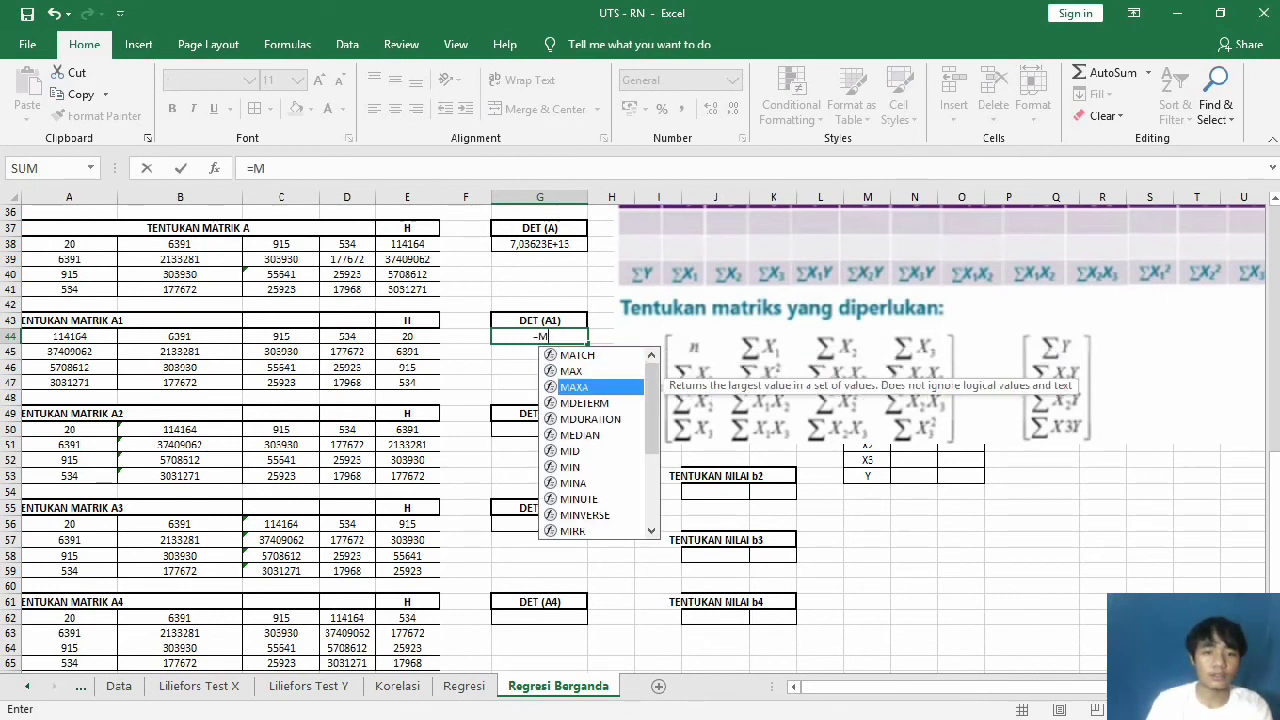
key("Tab")
left_click_drag(69, 336, 346, 382)
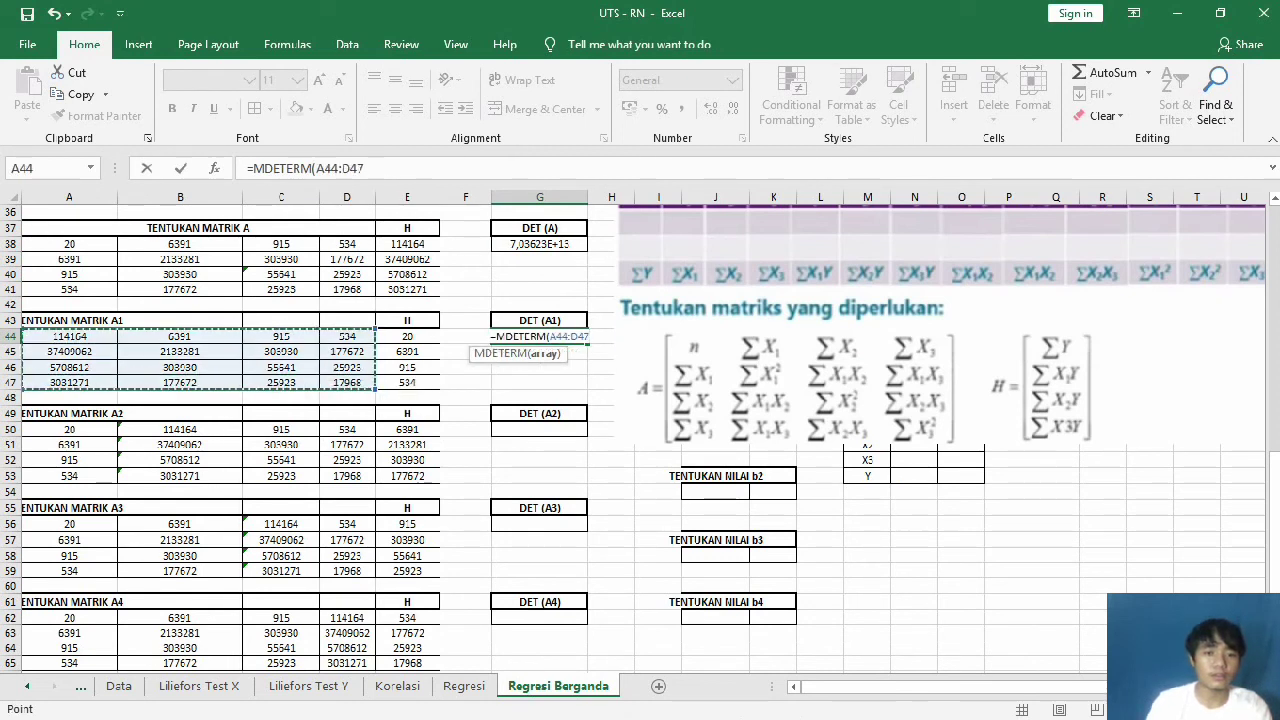
key("Return")
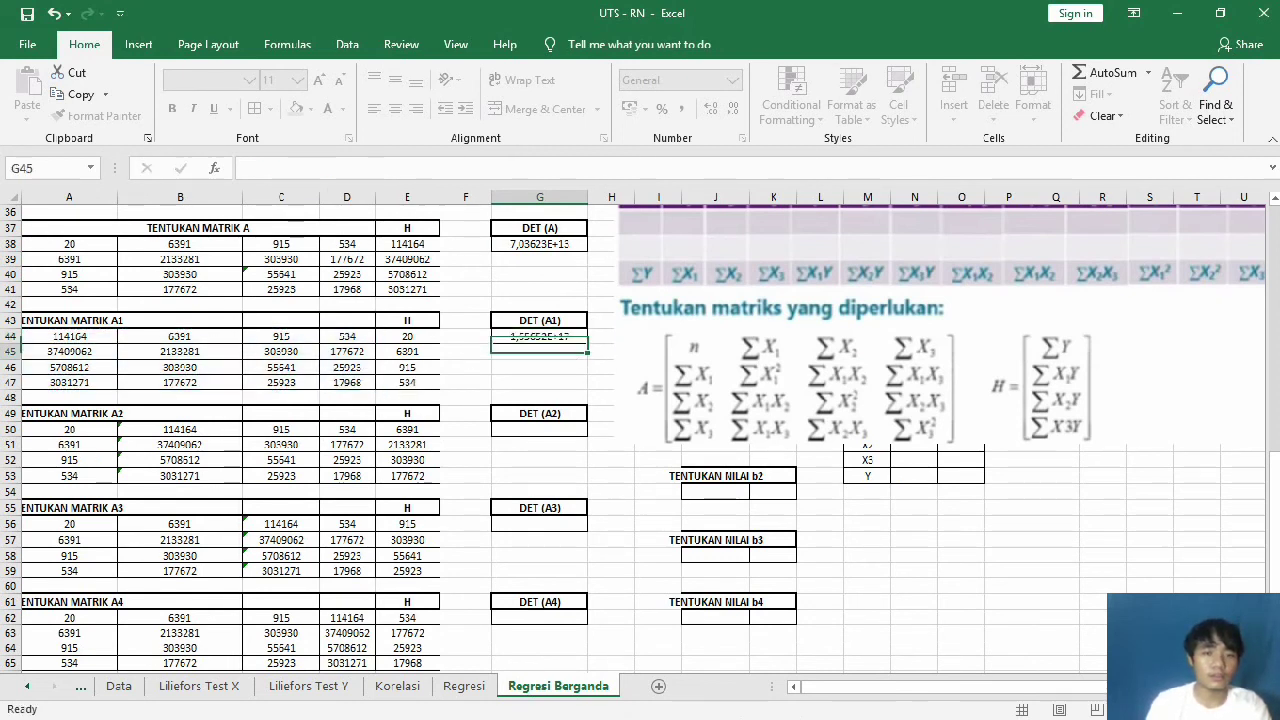
Step: Calculate the determinant of matrix A2 in G50 with MDETERM over the range A50:D53
key("Down")
key("Down")
key("Down")
key("Down")
key("Down")
type("=")
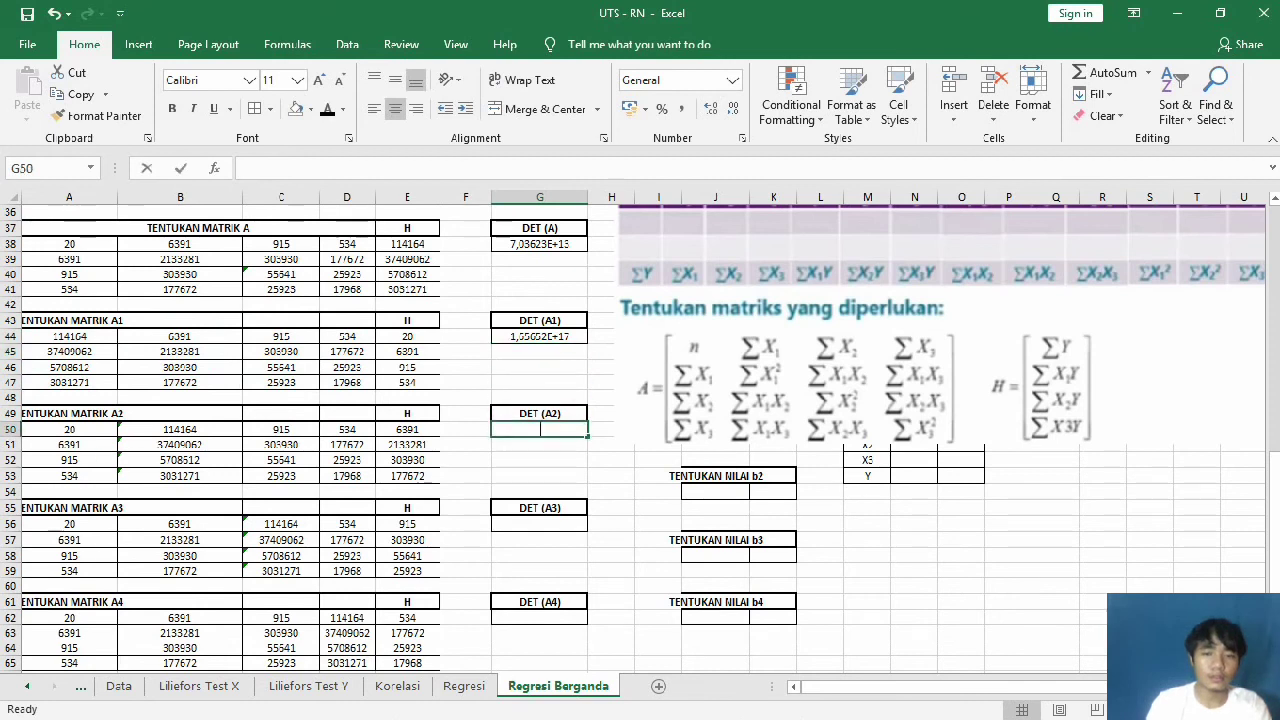
type("Md")
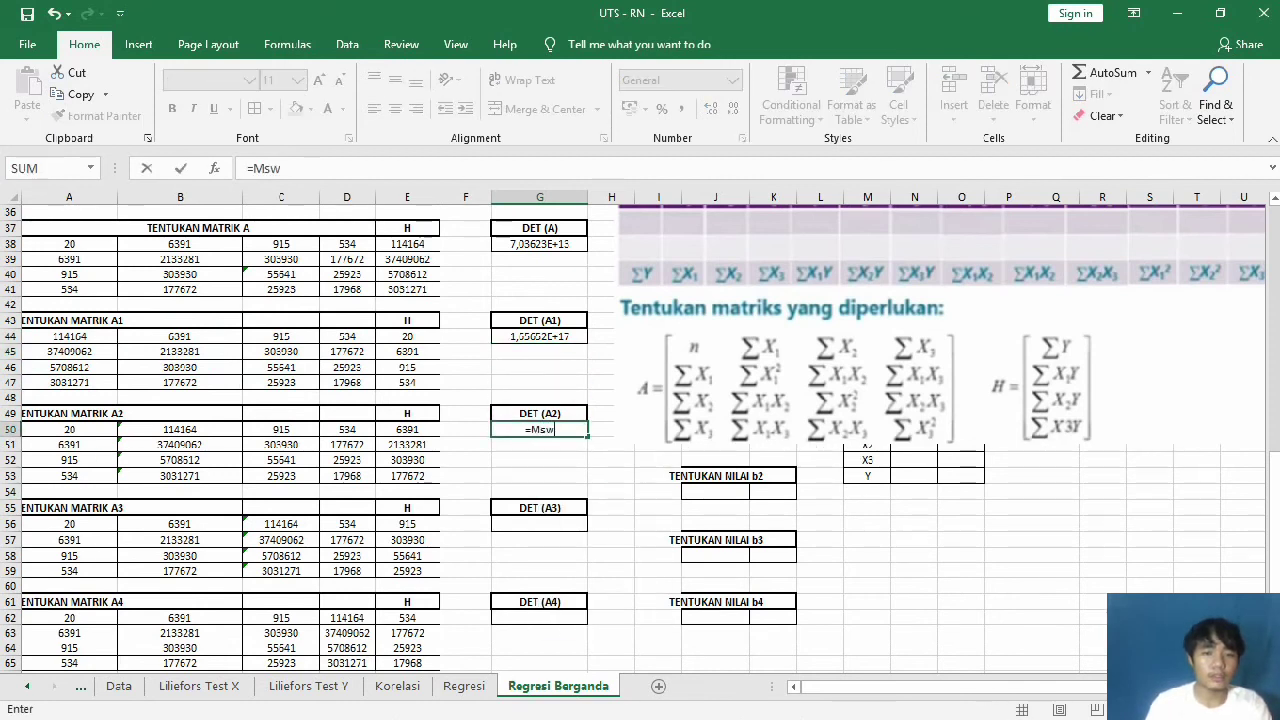
key("Tab")
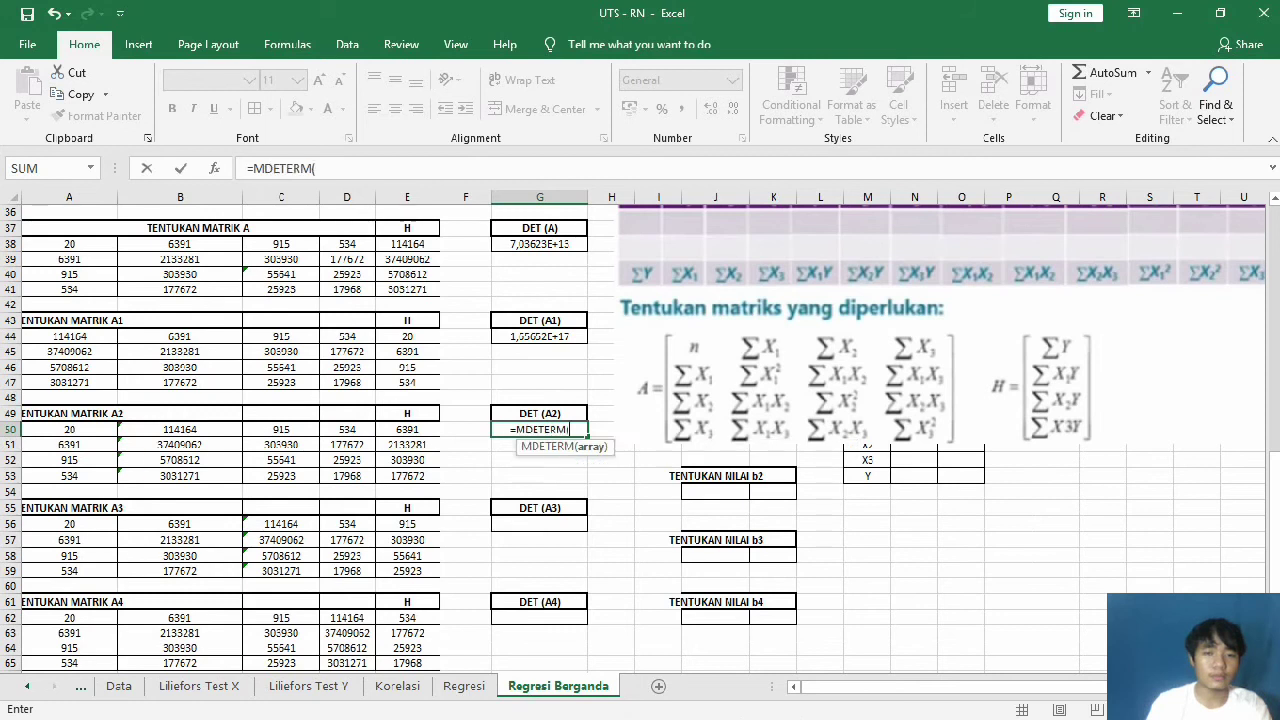
left_click_drag(69, 429, 346, 476)
key("Return")
Step: Calculate the determinant of matrix A3 by entering =MDETERM(A56:D59) in G56
key("Down")
key("Down")
key("Down")
key("Down")
key("Down")
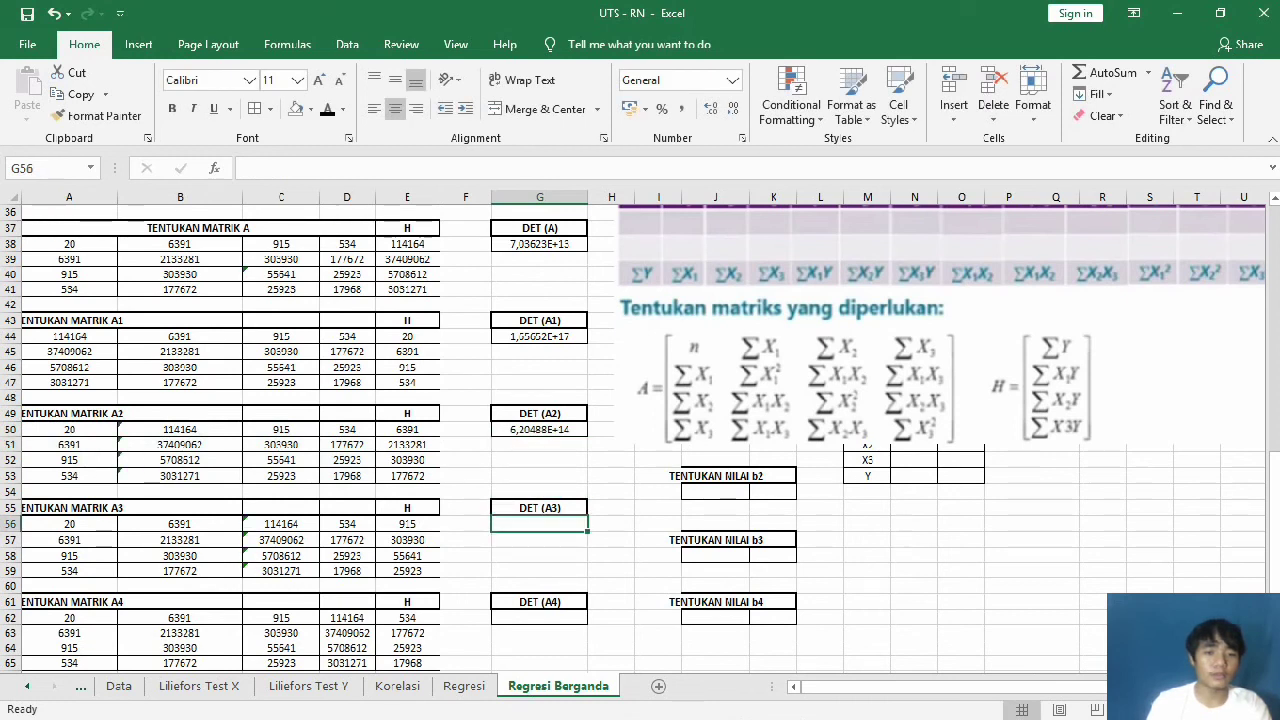
type("=MDETERM(")
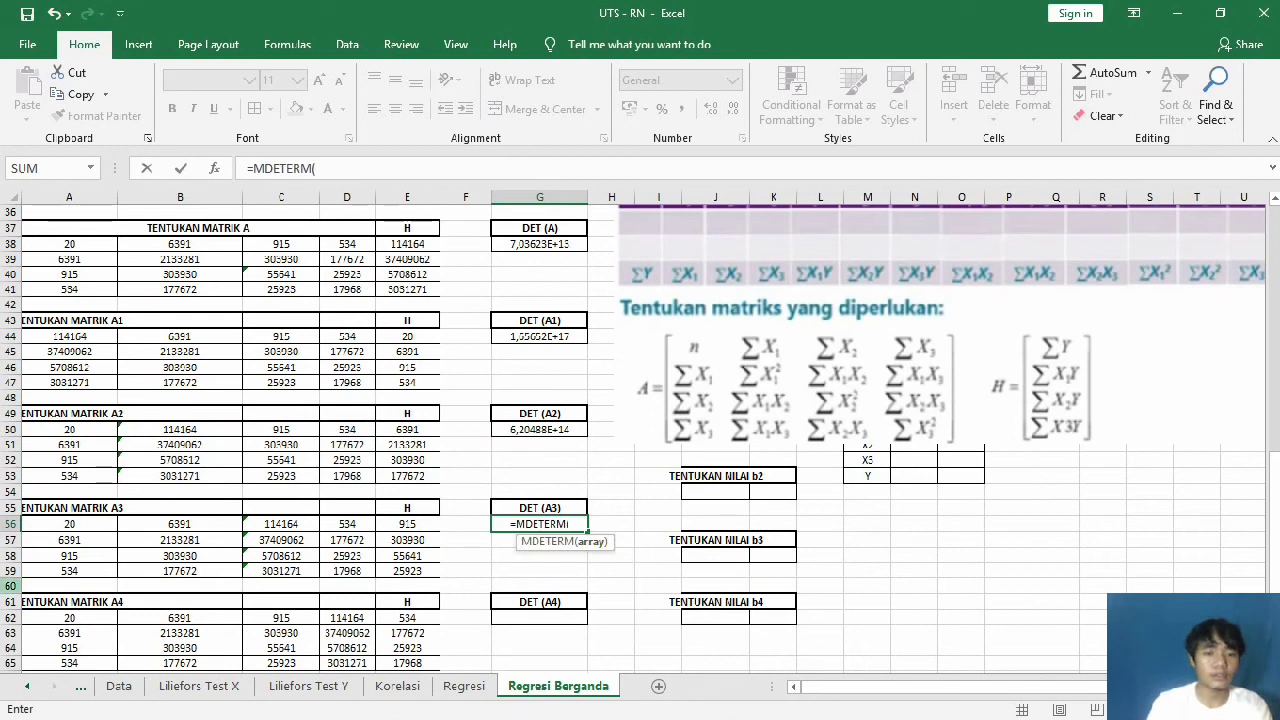
left_click_drag(69, 524, 372, 577)
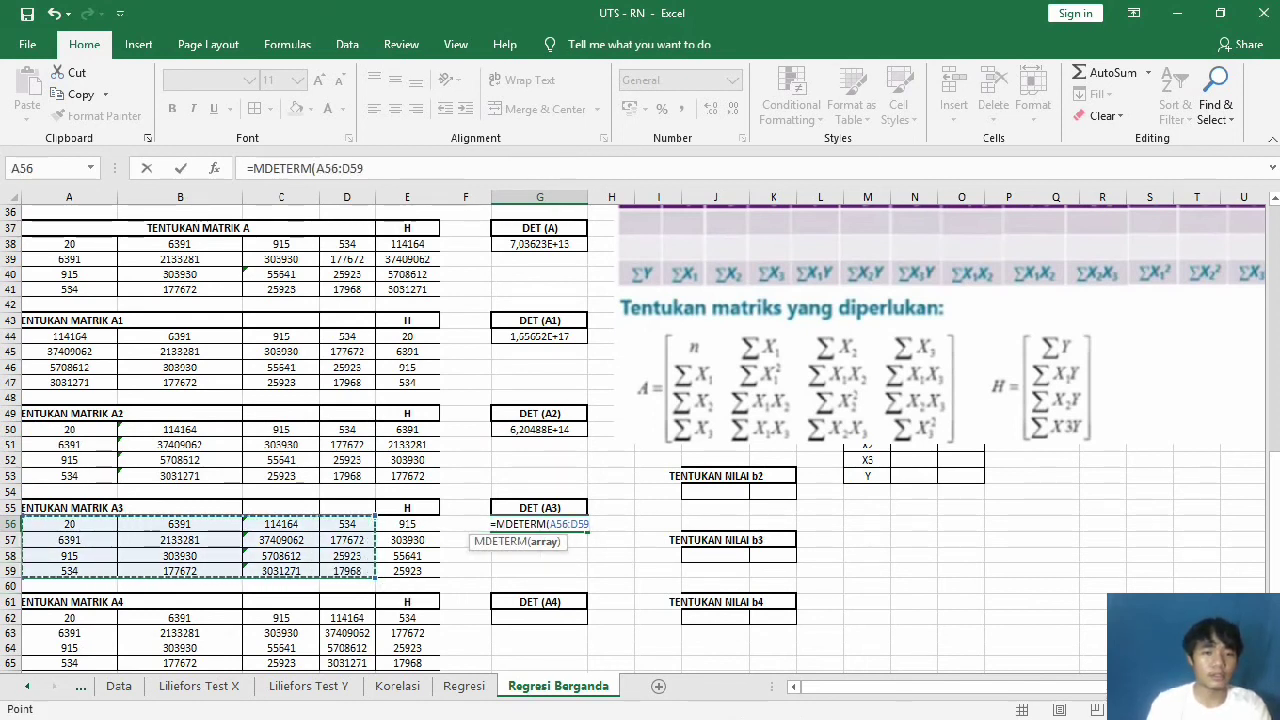
key("Return")
left_click(539, 617)
type("=")
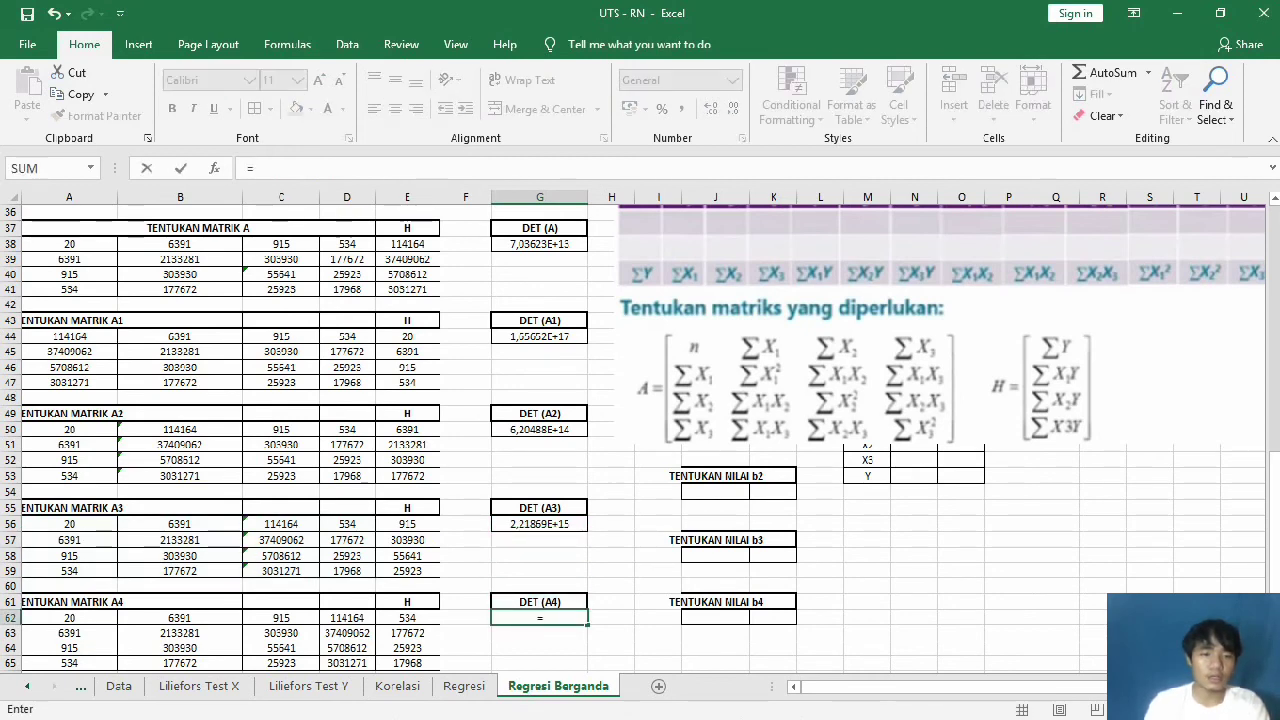
left_click_drag(69, 617, 350, 616)
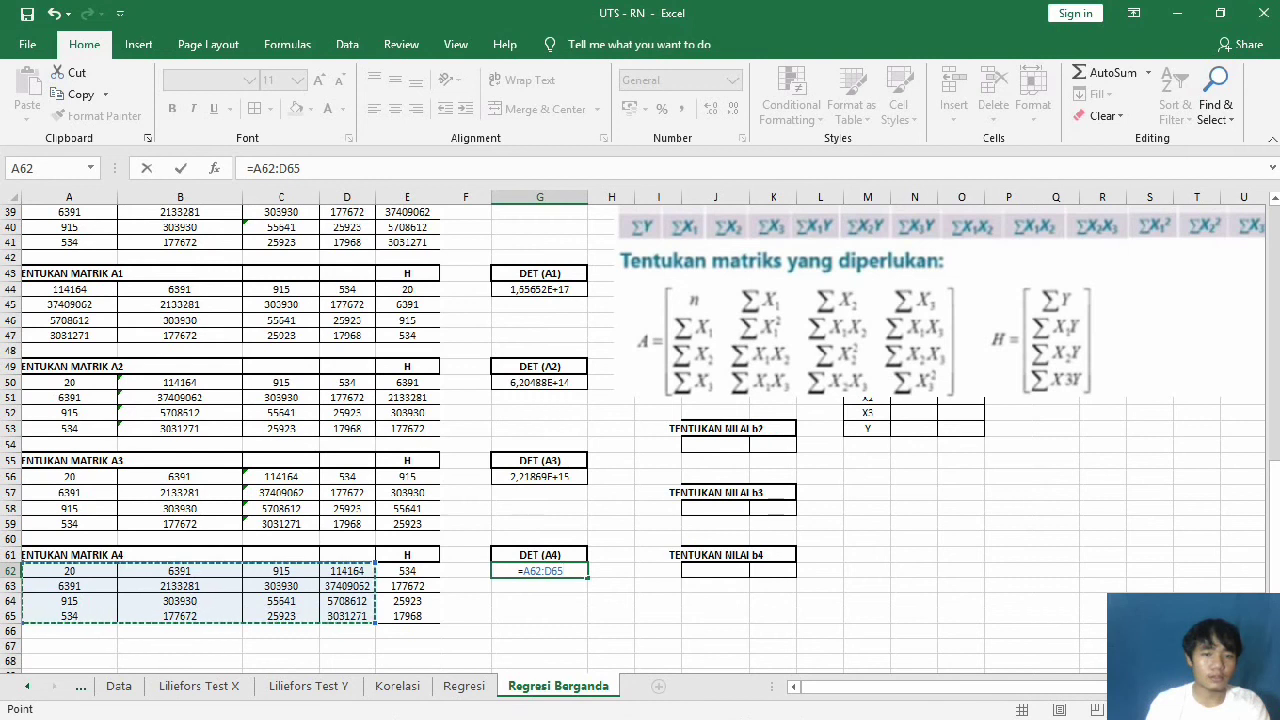
key("Return")
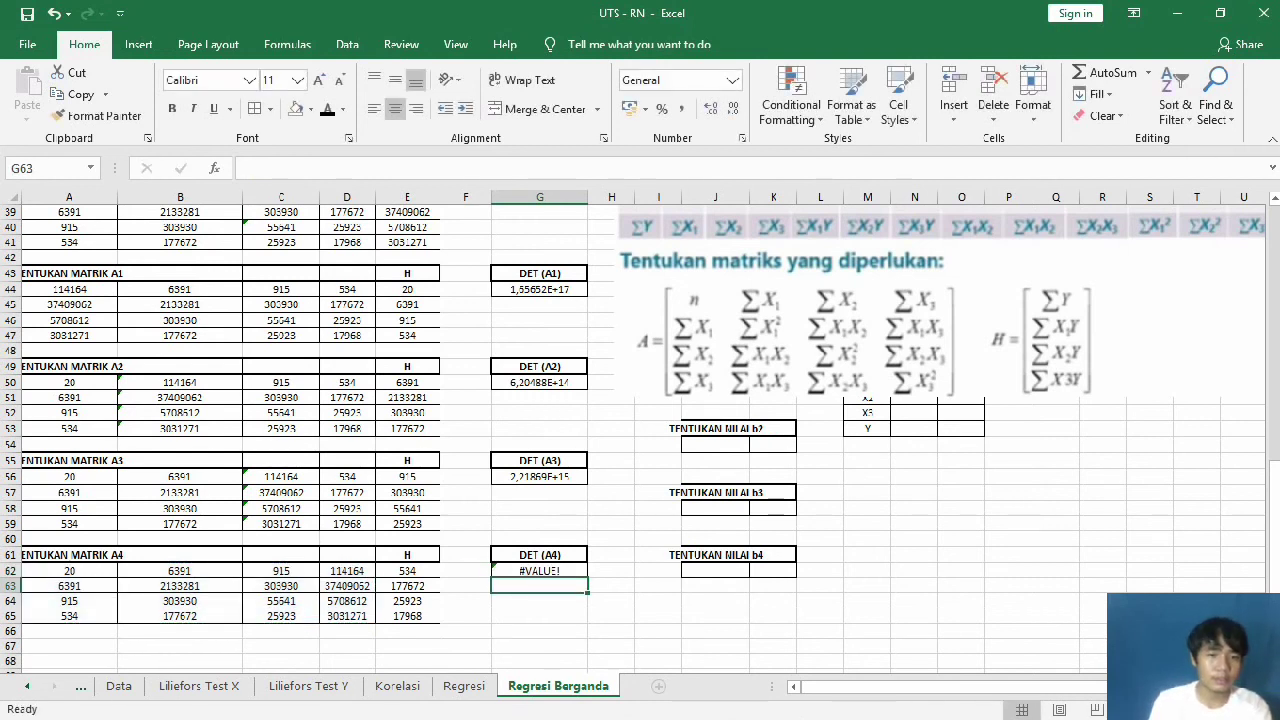
key("Up")
key("F2")
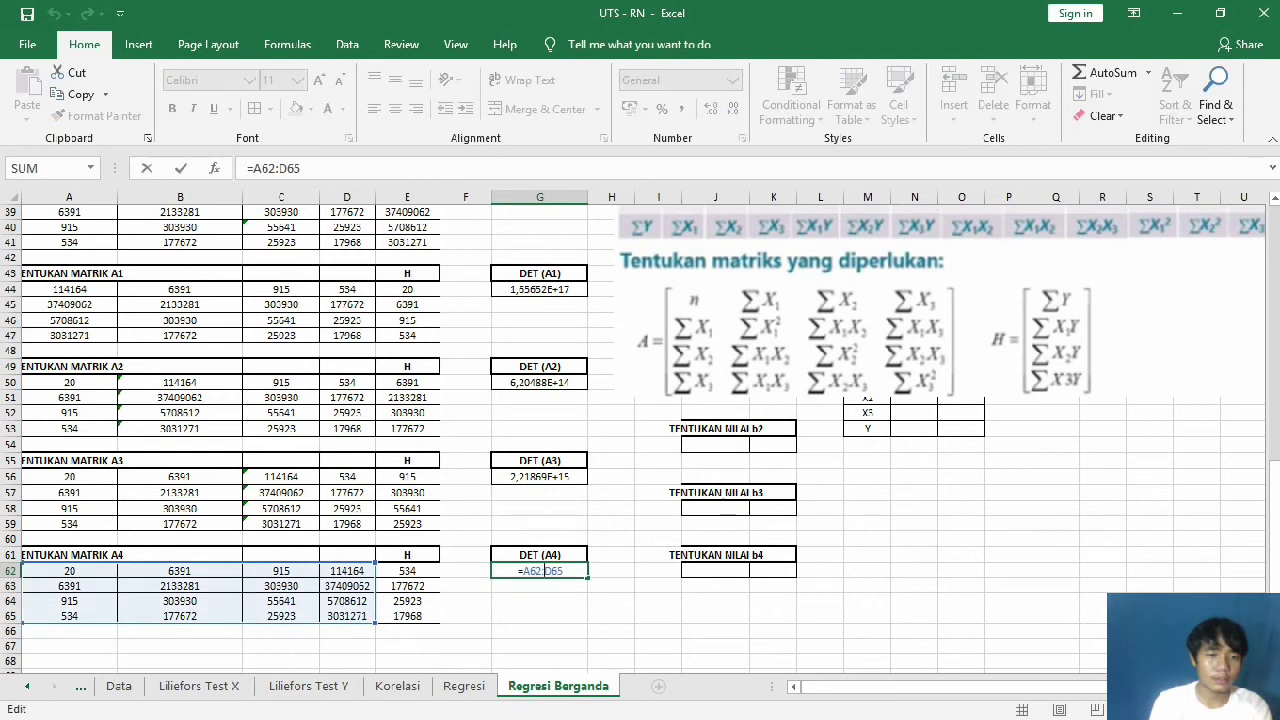
key("End")
key("shift+Home")
key("BackSpace")
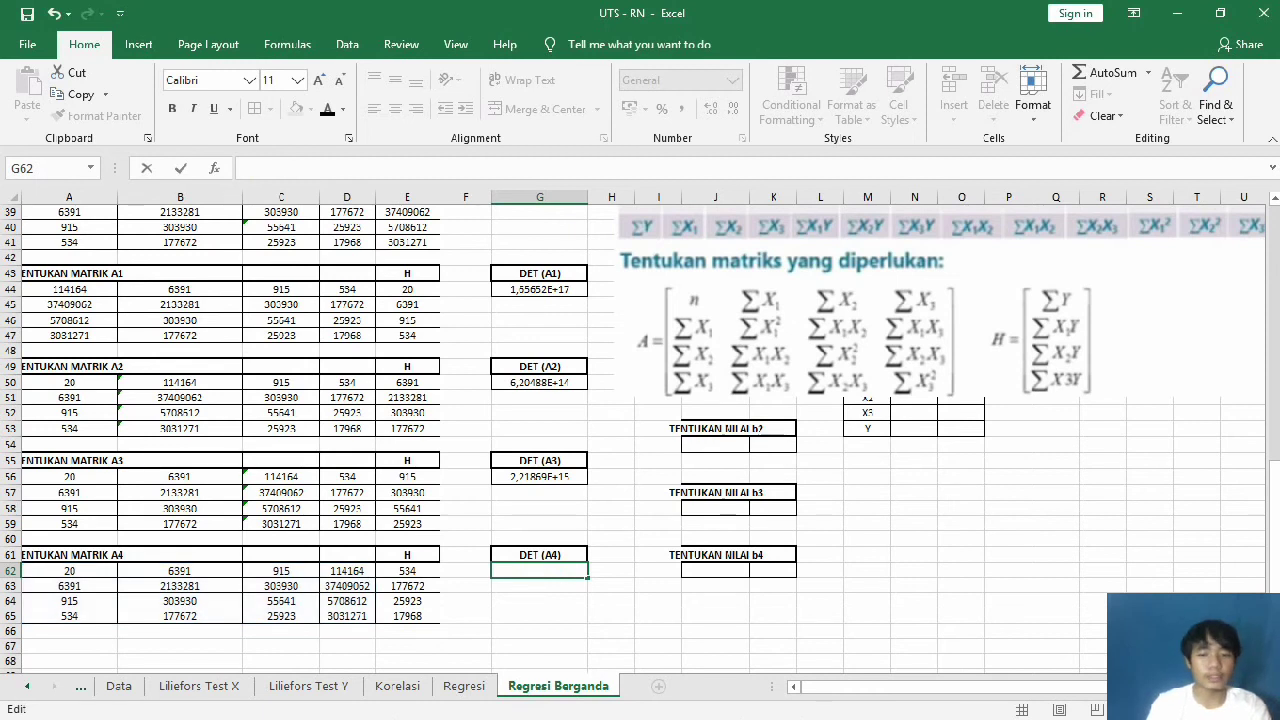
Step: Calculate the determinant of matrix A4 by entering =MDETERM(A62:D65) in G62
type("=MD")
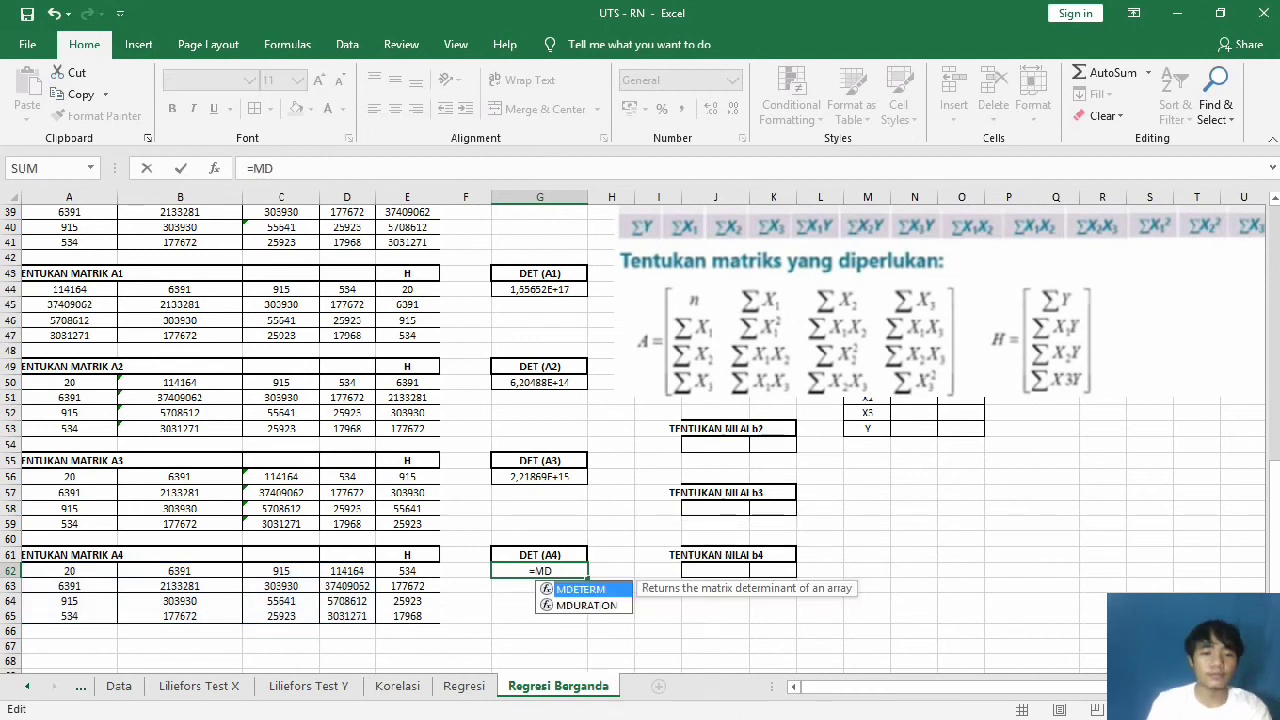
key("Tab")
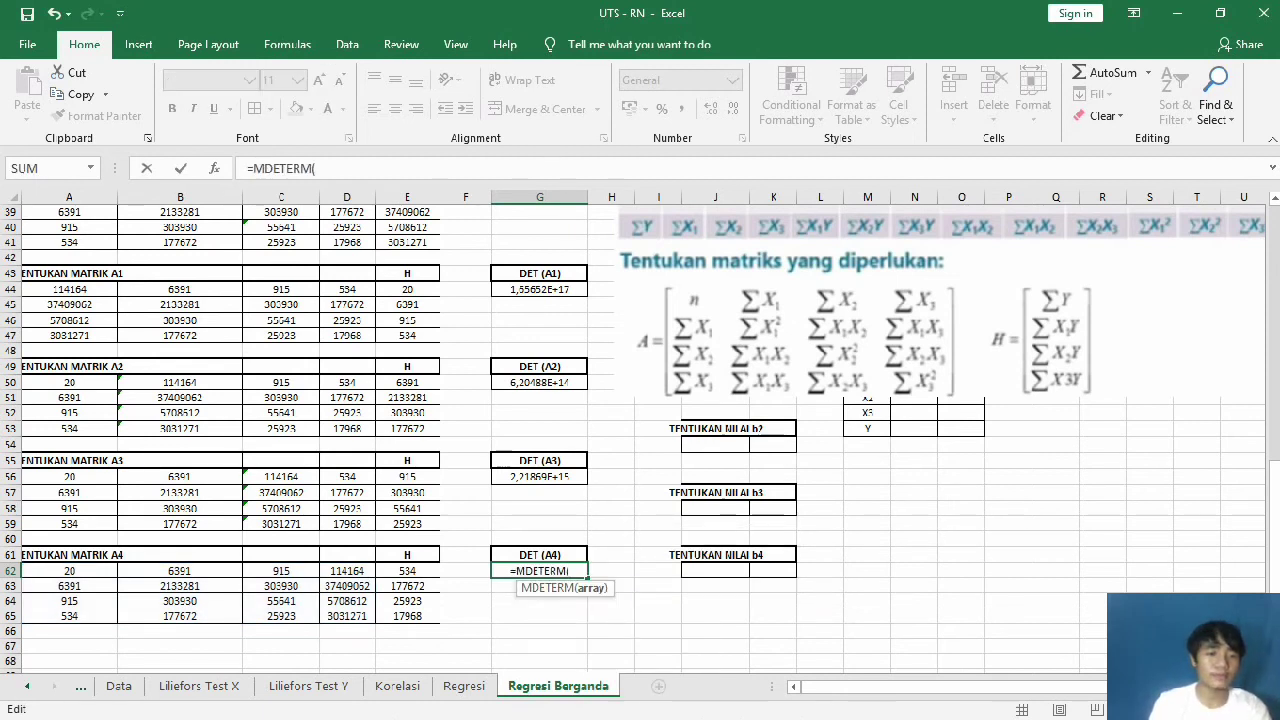
left_click_drag(69, 571, 350, 616)
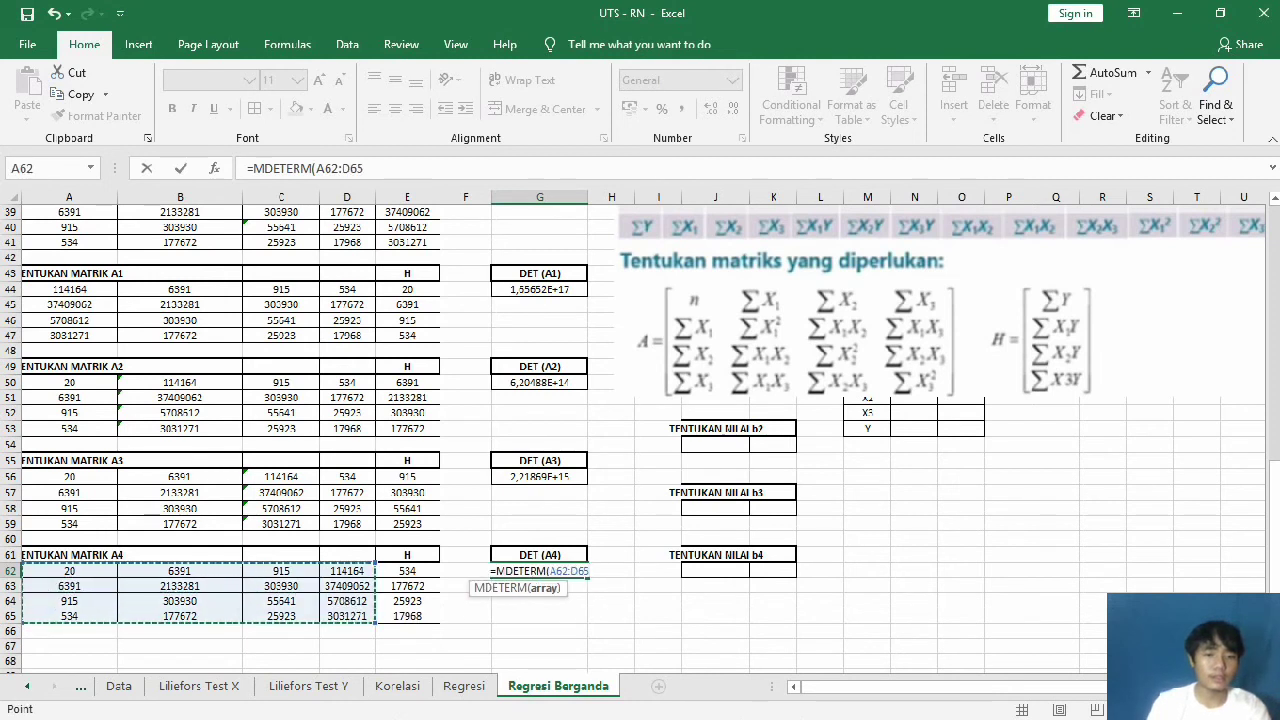
key("Return")
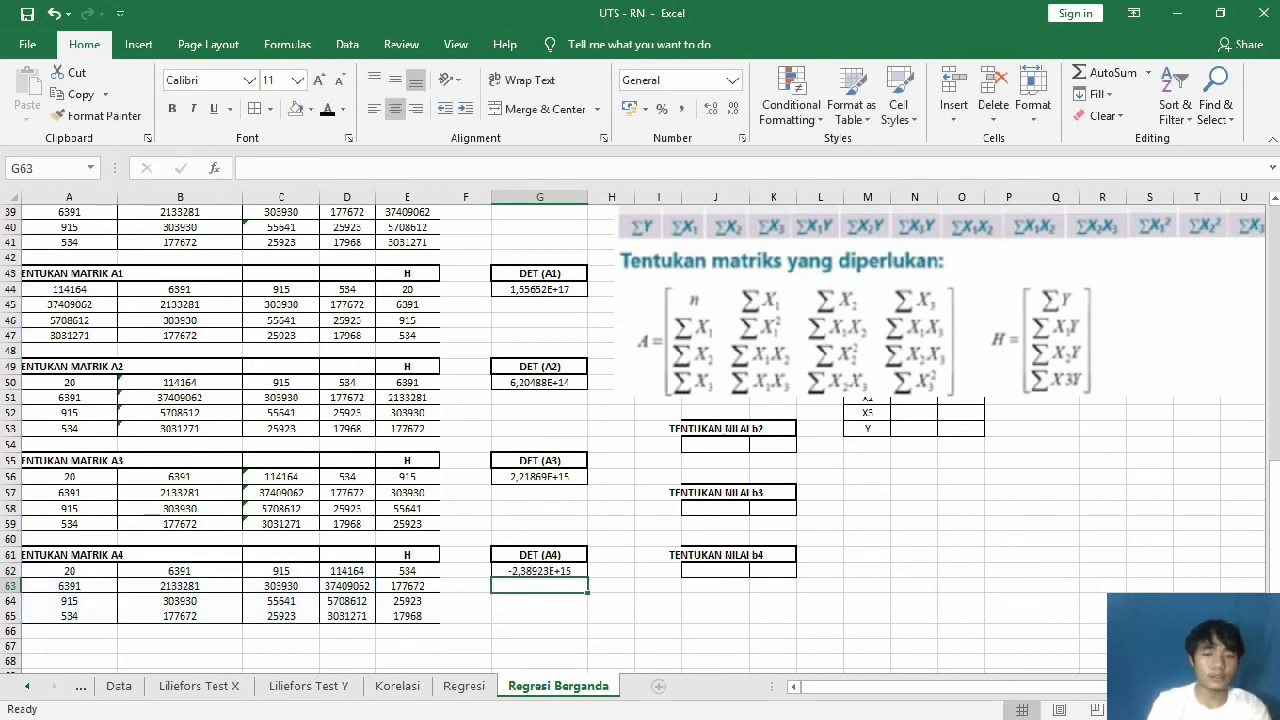
Step: Move the matrix reference picture over columns A to E and shrink it so the determinant and b-value cells are uncovered
double_click(540, 631)
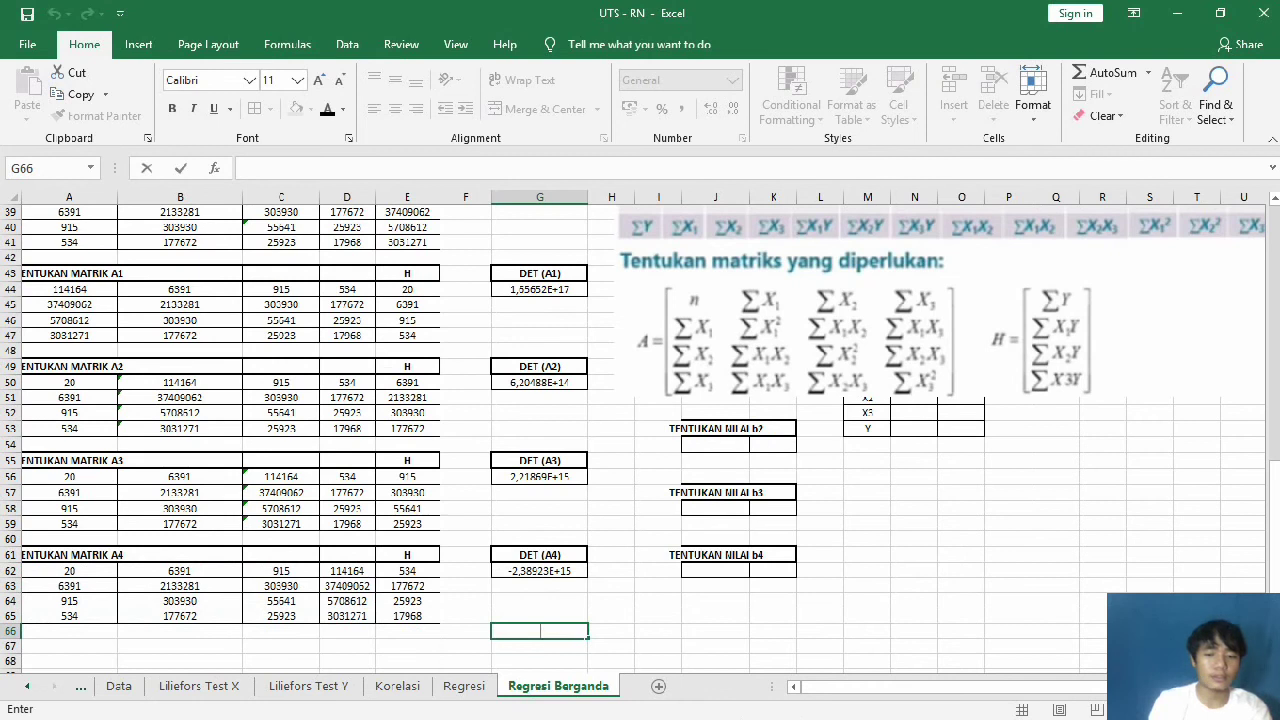
scroll(540, 430, "up", 1)
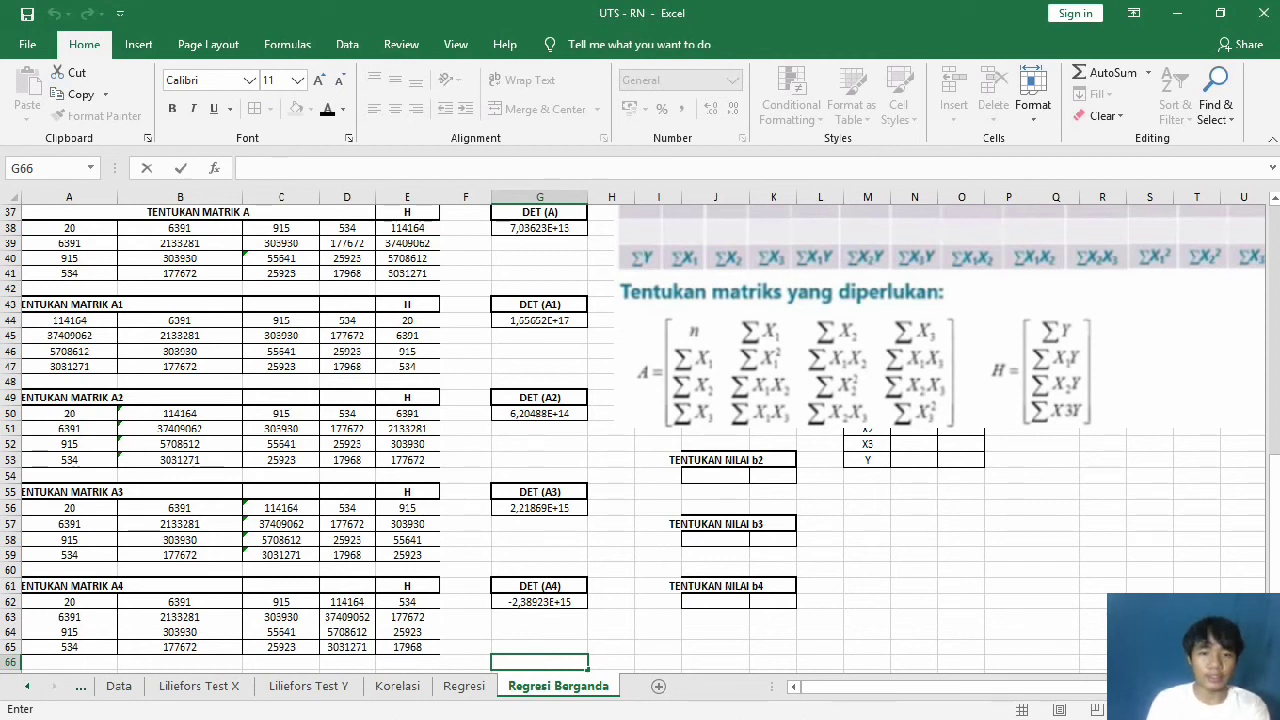
left_click_drag(940, 320, 347, 341)
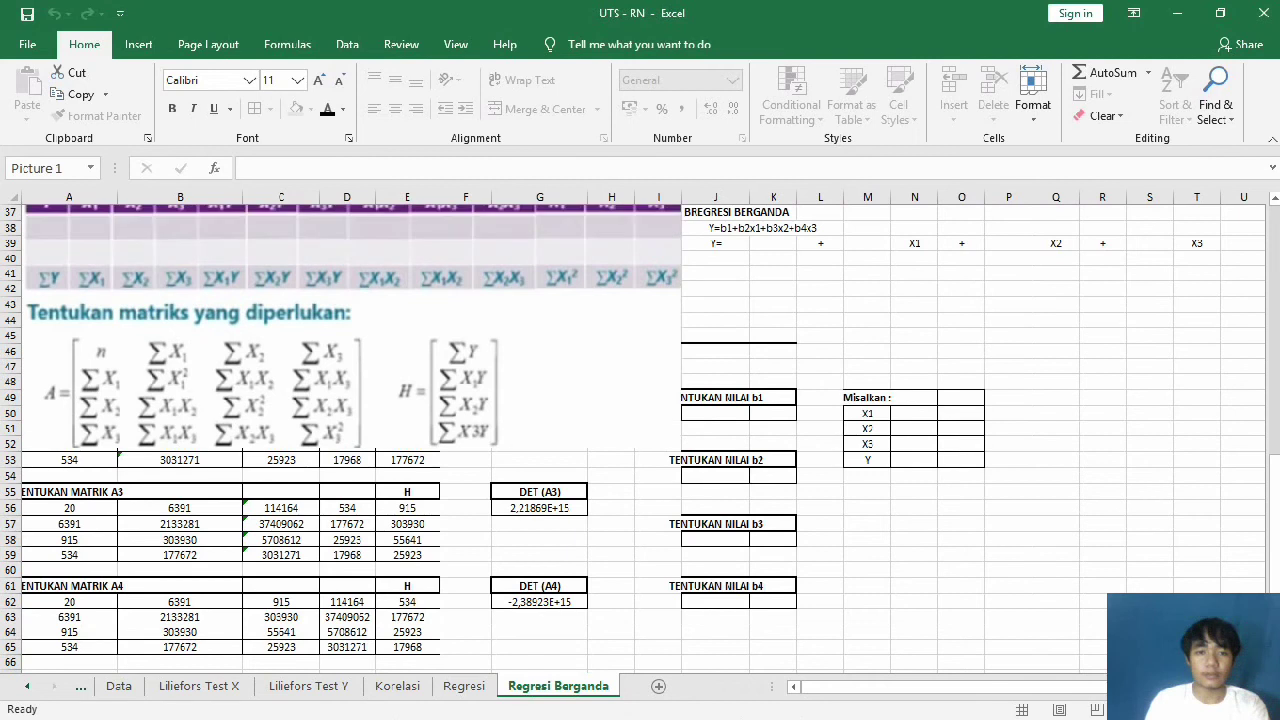
left_click_drag(682, 449, 460, 332)
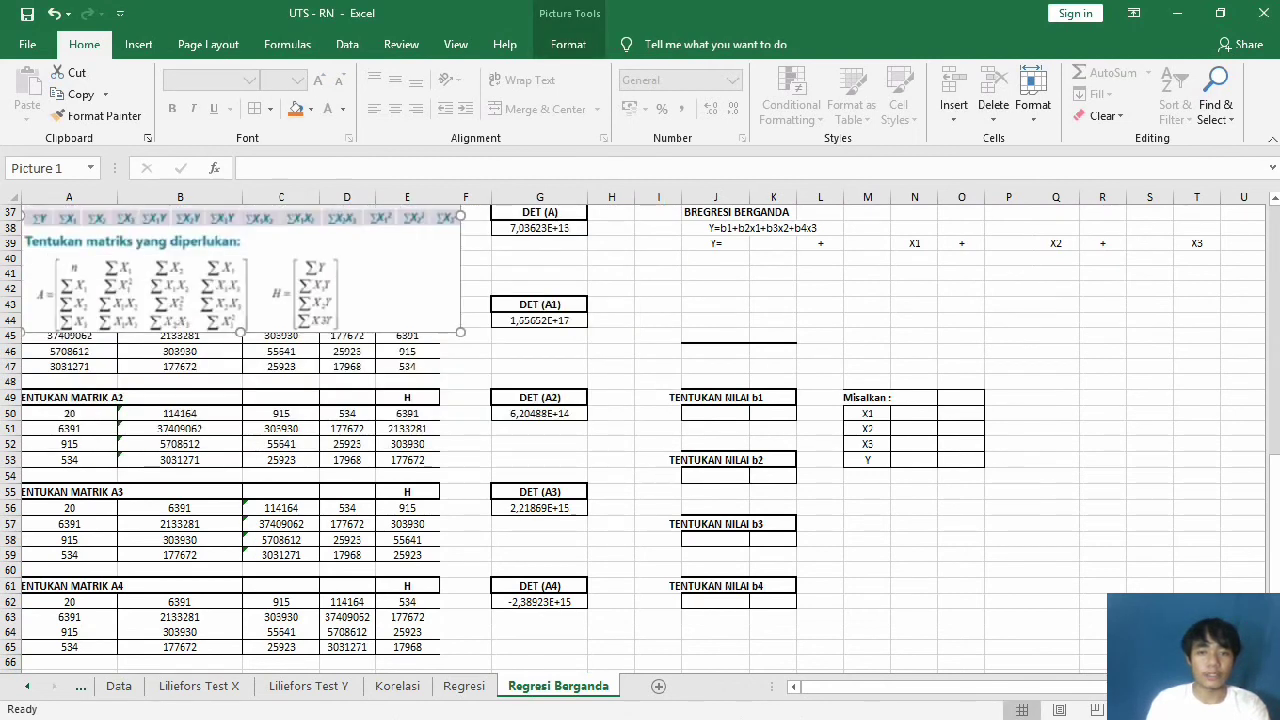
Step: Calculate b1 in J50 by dividing DET (A1) by DET (A) with the formula =G44/G38
scroll(640, 440, "up", 2)
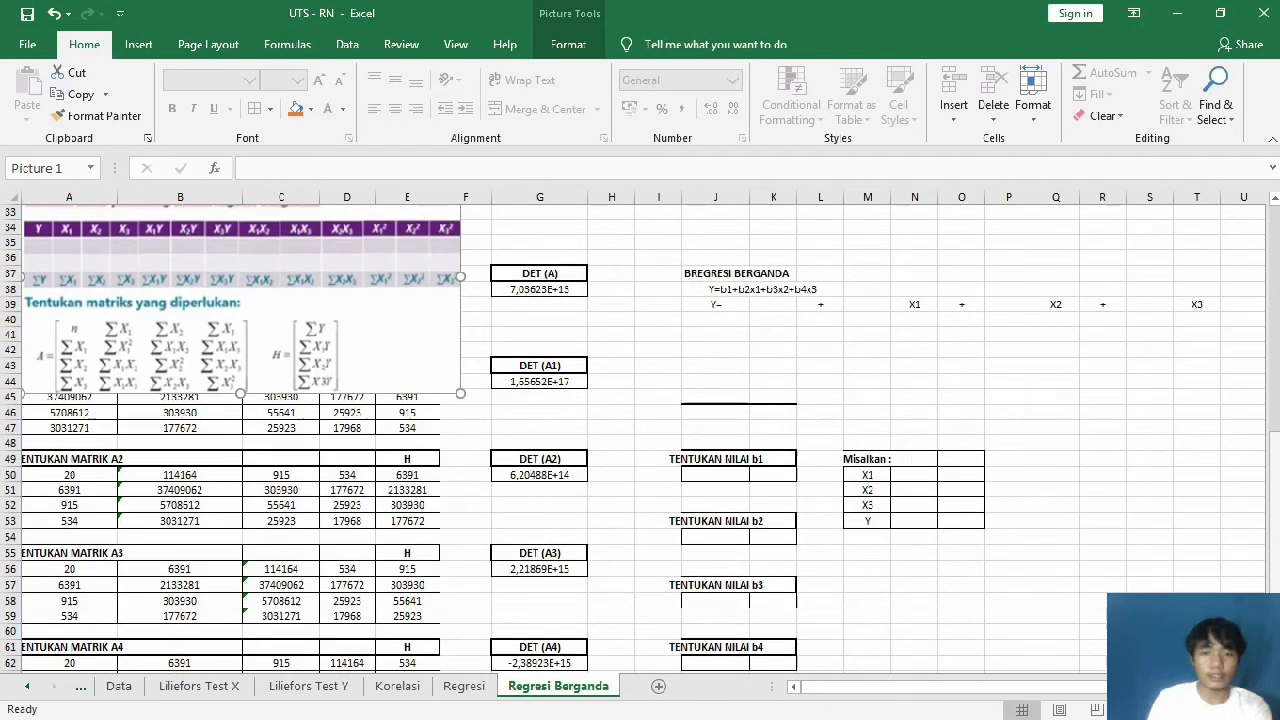
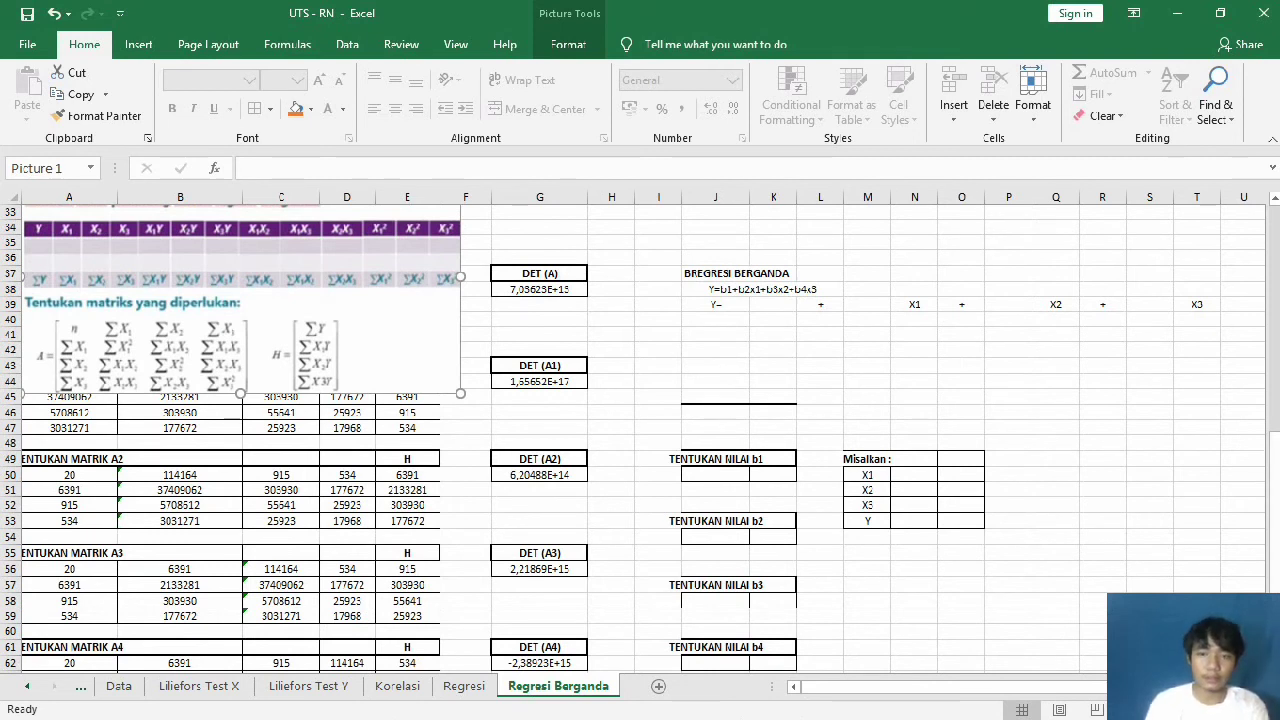
left_click(715, 474)
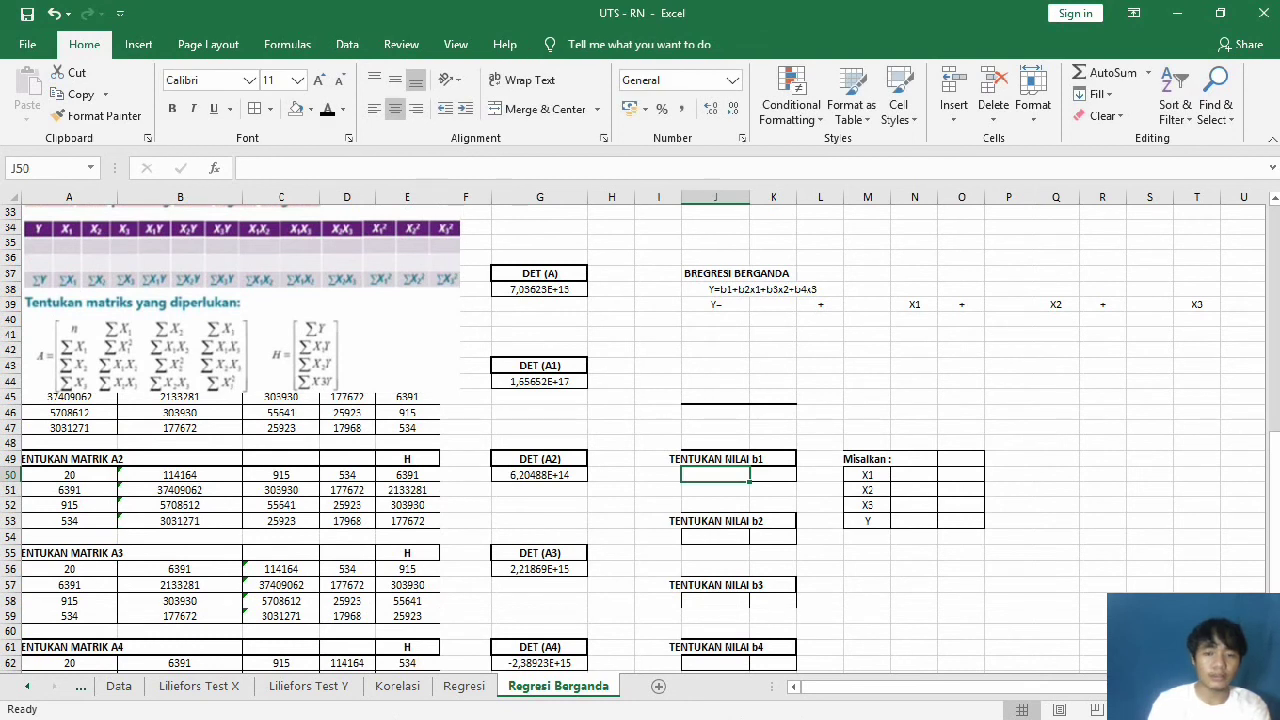
type("=")
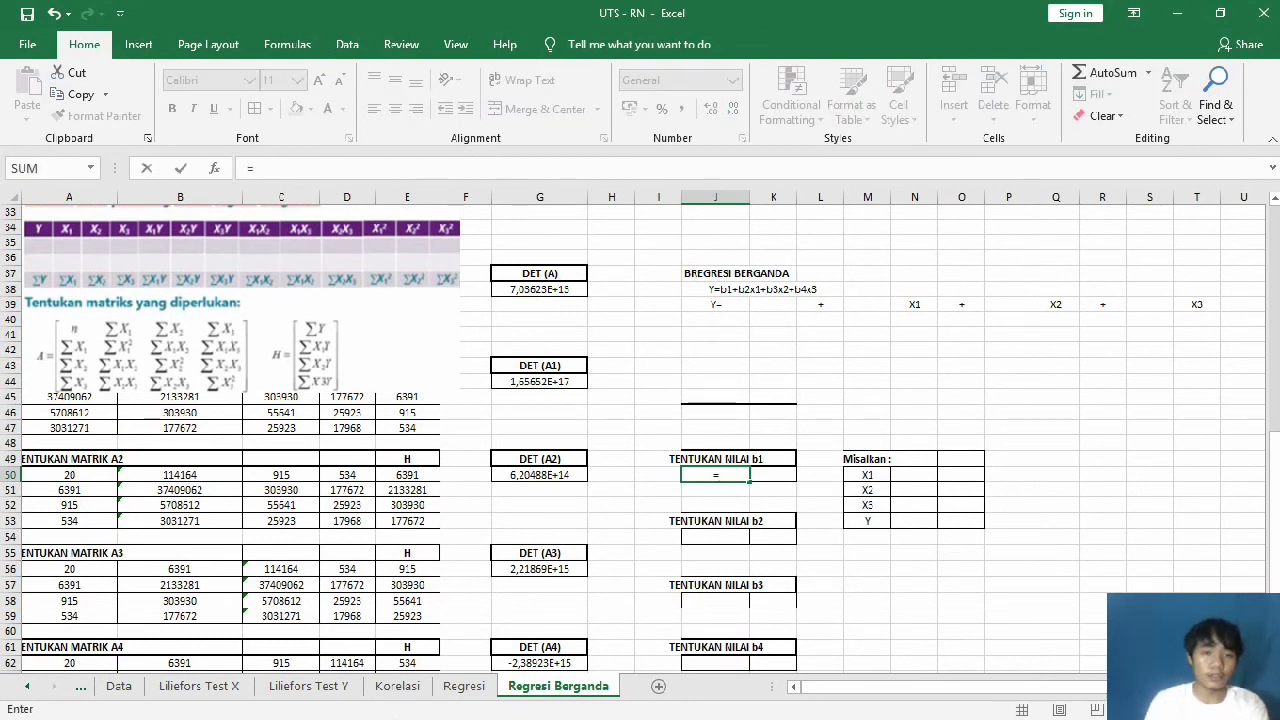
left_click(539, 381)
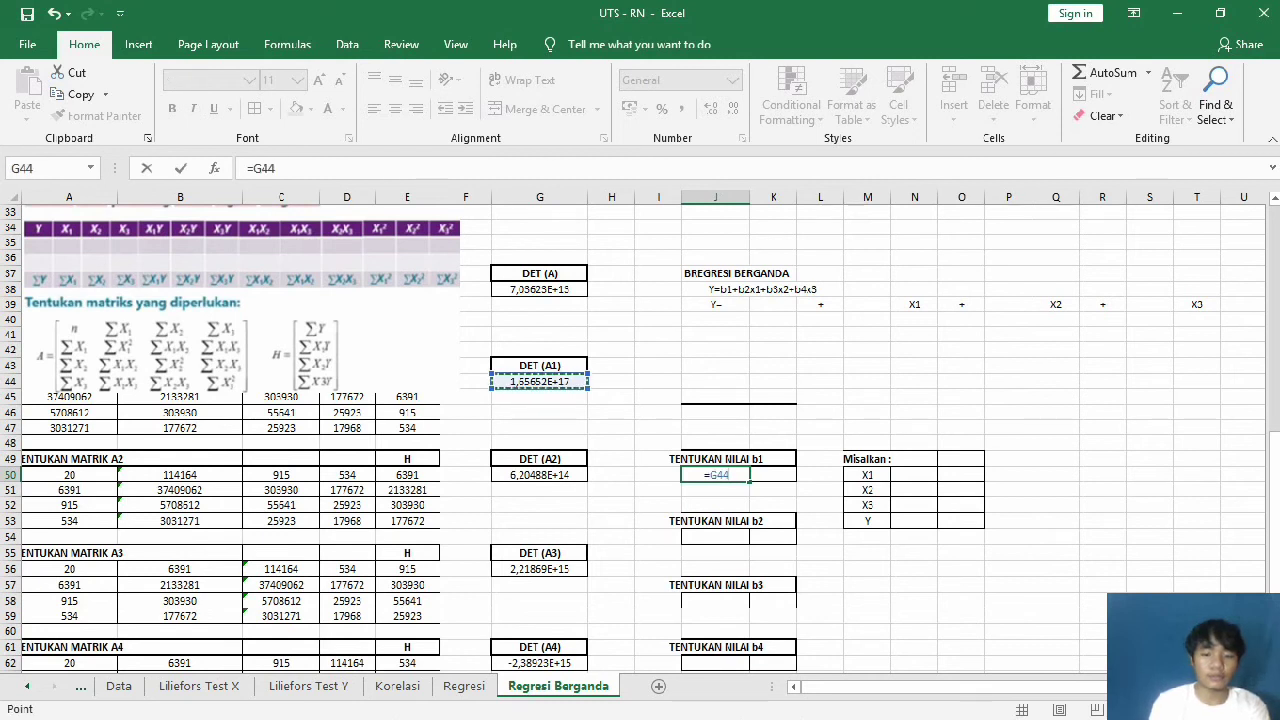
type("/")
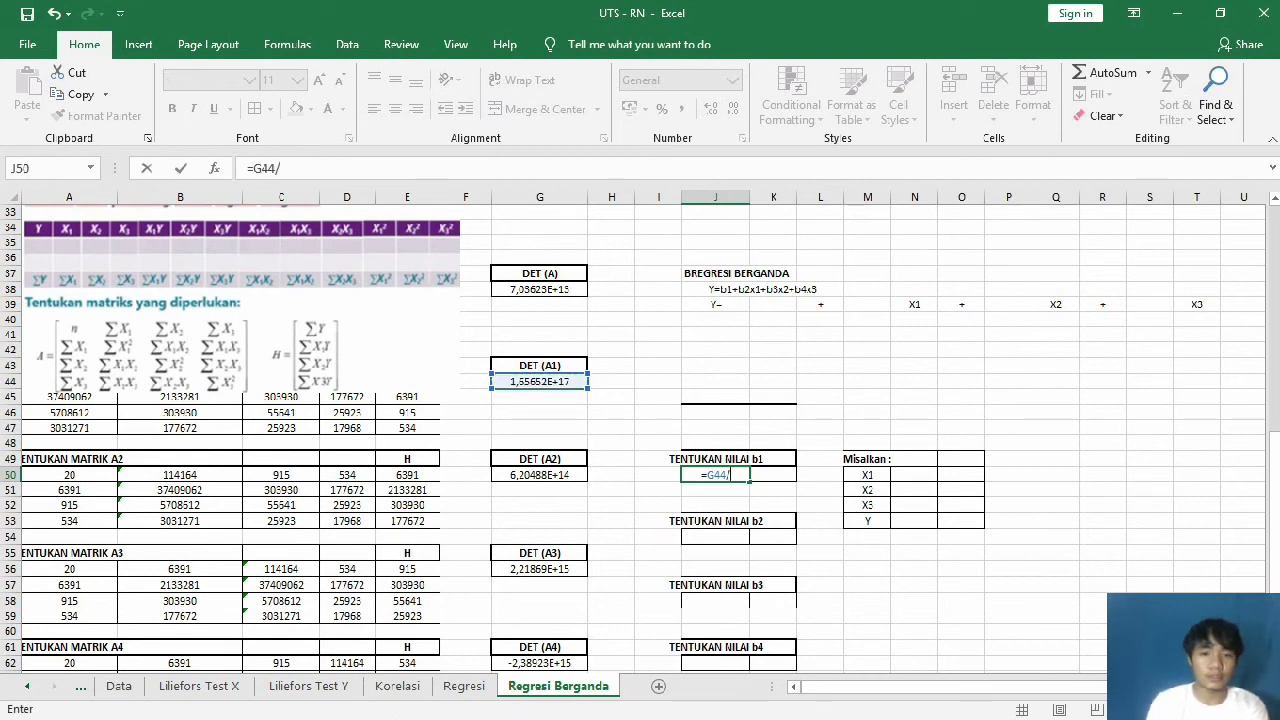
left_click(539, 289)
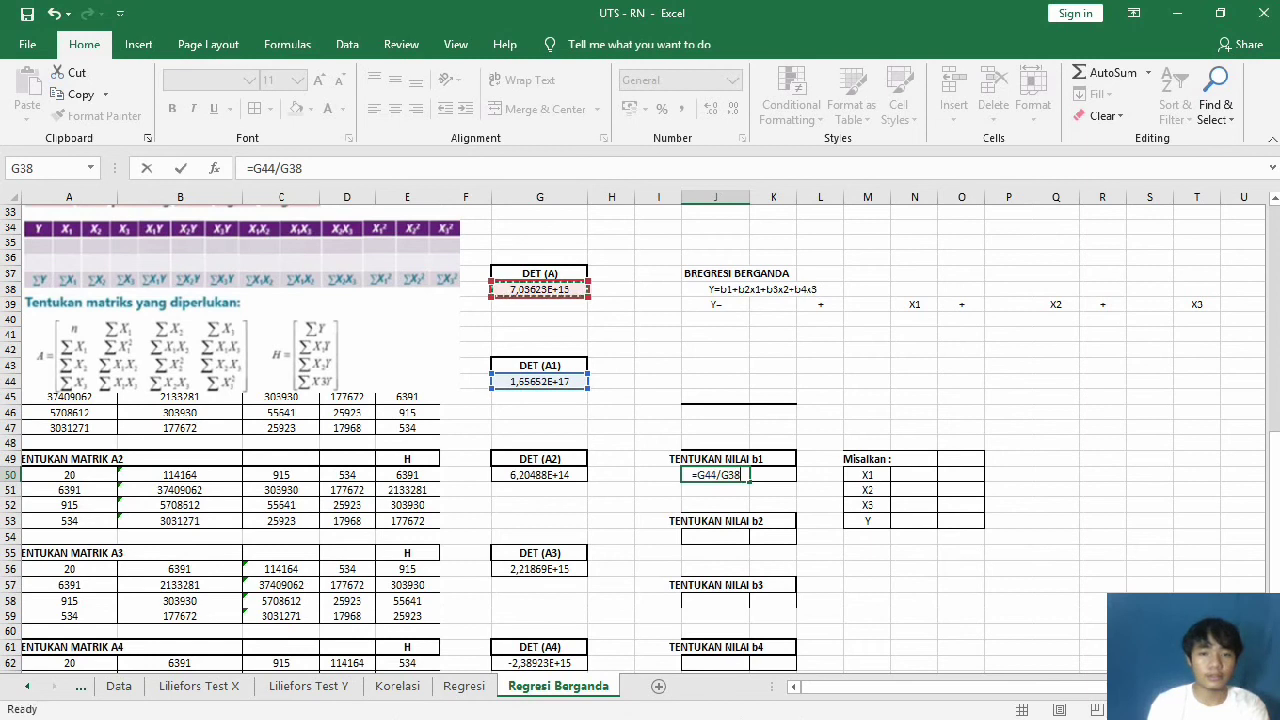
key("Return")
Step: Calculate b2 in J54 by dividing DET (A2) by DET (A) with the formula =G50/G38
key("Down")
key("Down")
key("Down")
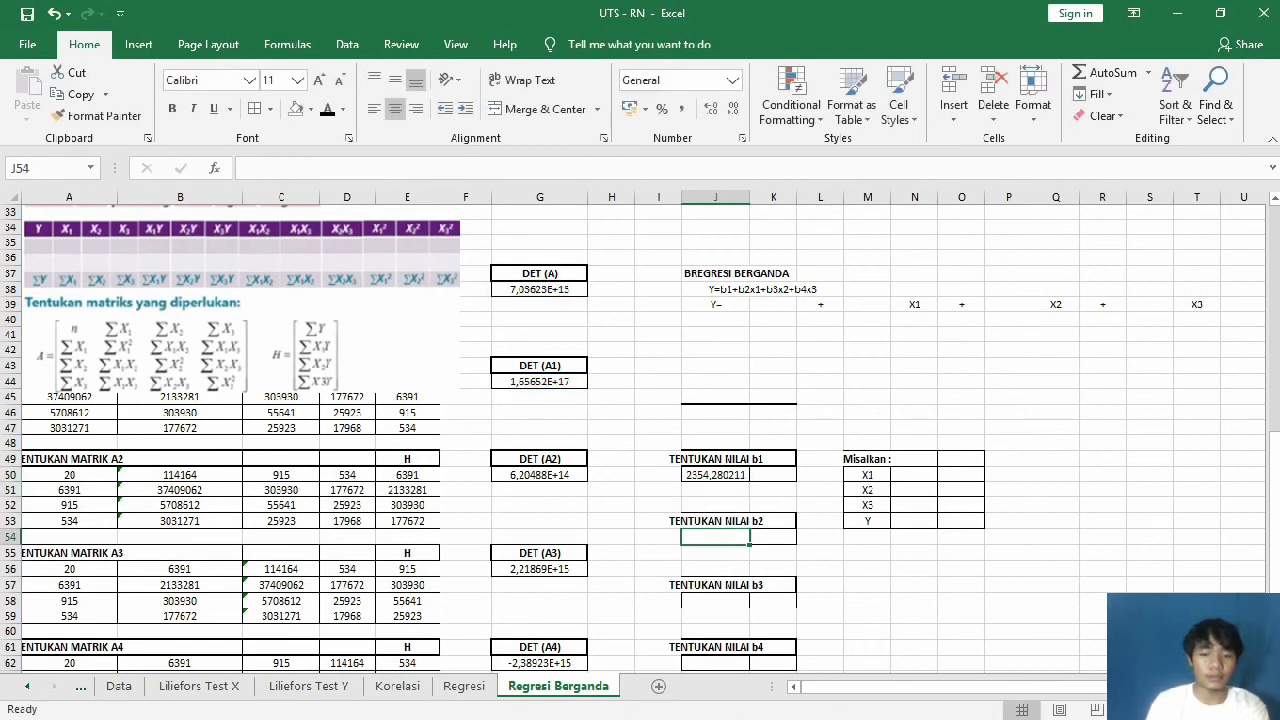
type("=")
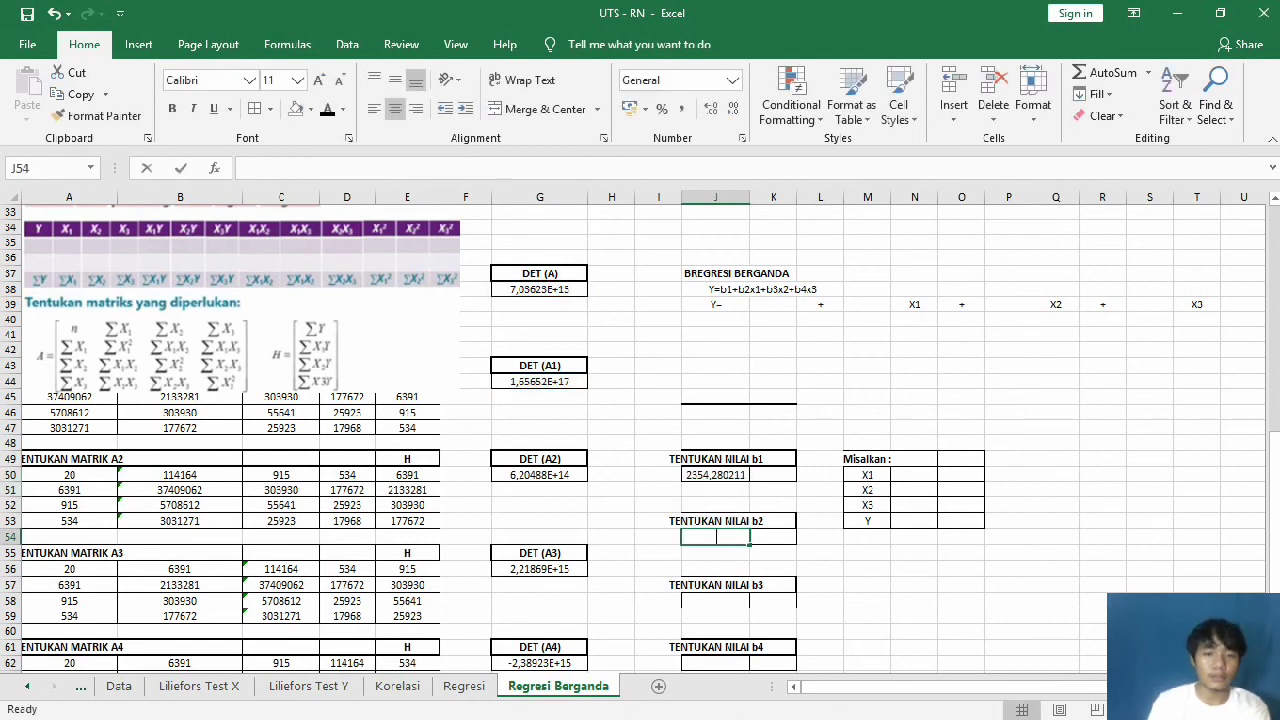
left_click(539, 475)
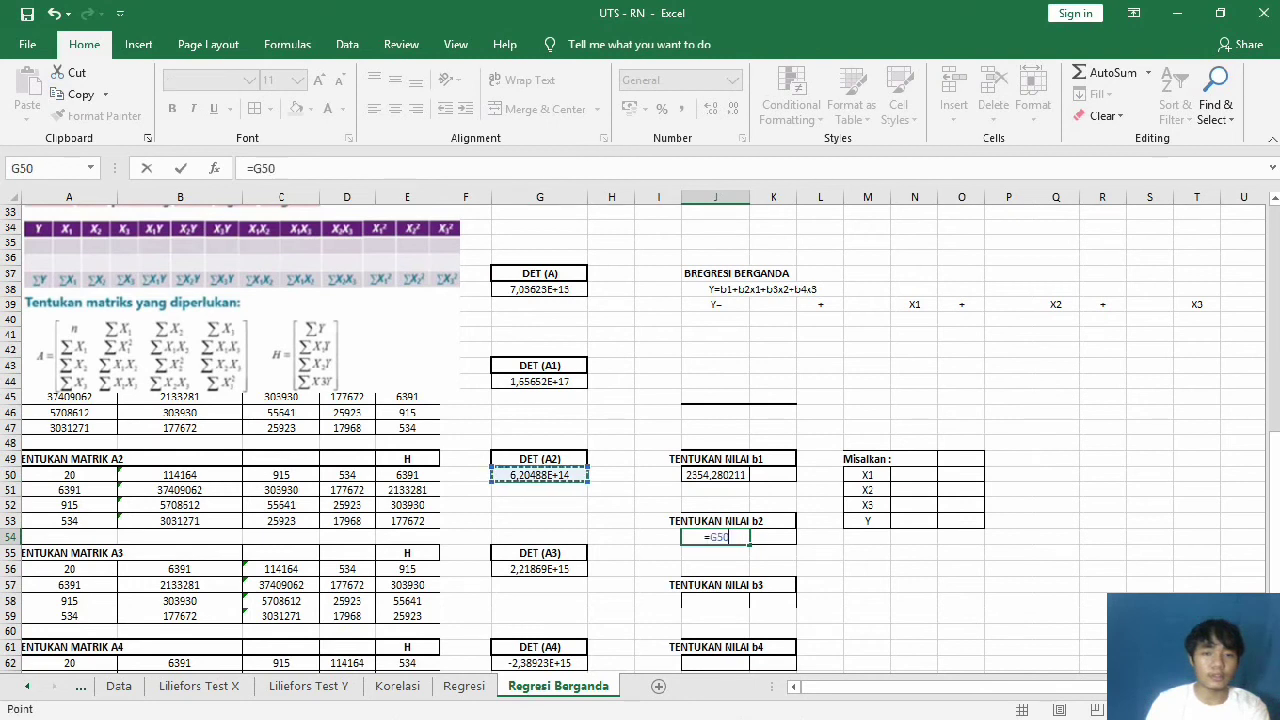
type("/")
left_click(539, 289)
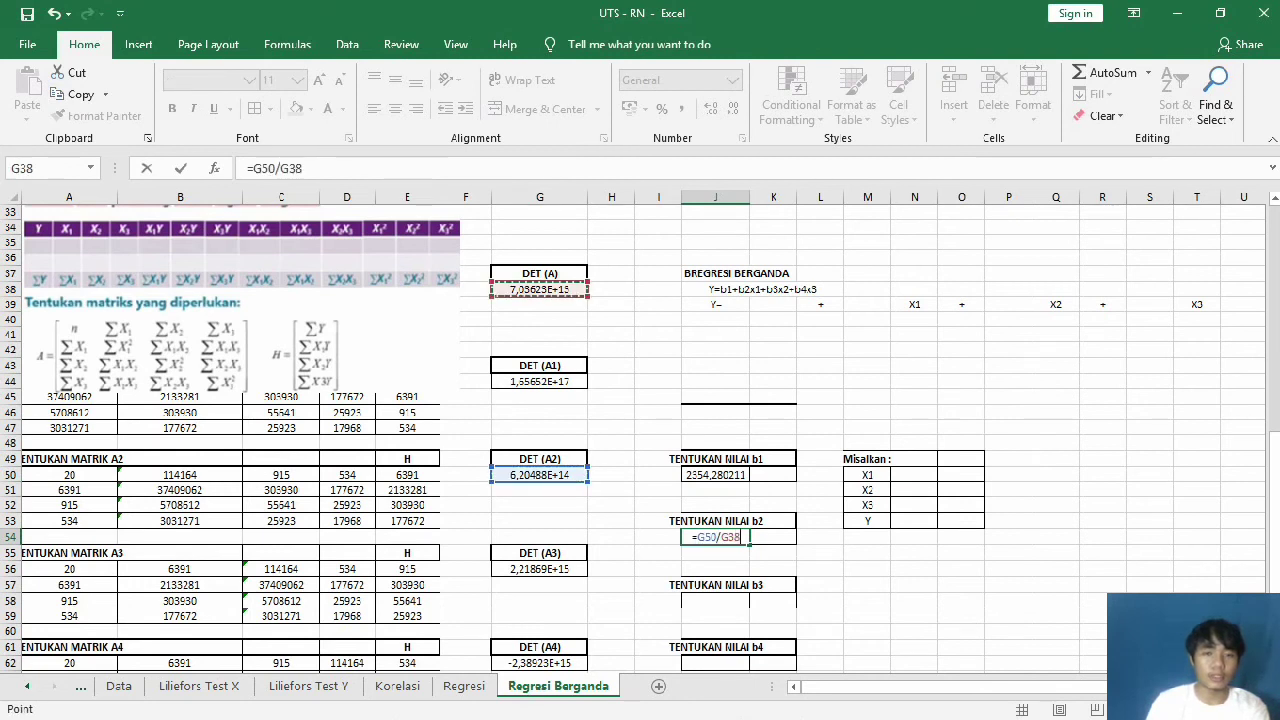
key("Return")
Step: Calculate b3 in J58 by dividing DET (A3) in G56 by DET (A) in G38
left_click(715, 600)
type("=")
left_click(539, 568)
type("/")
left_click(539, 289)
key("Return")
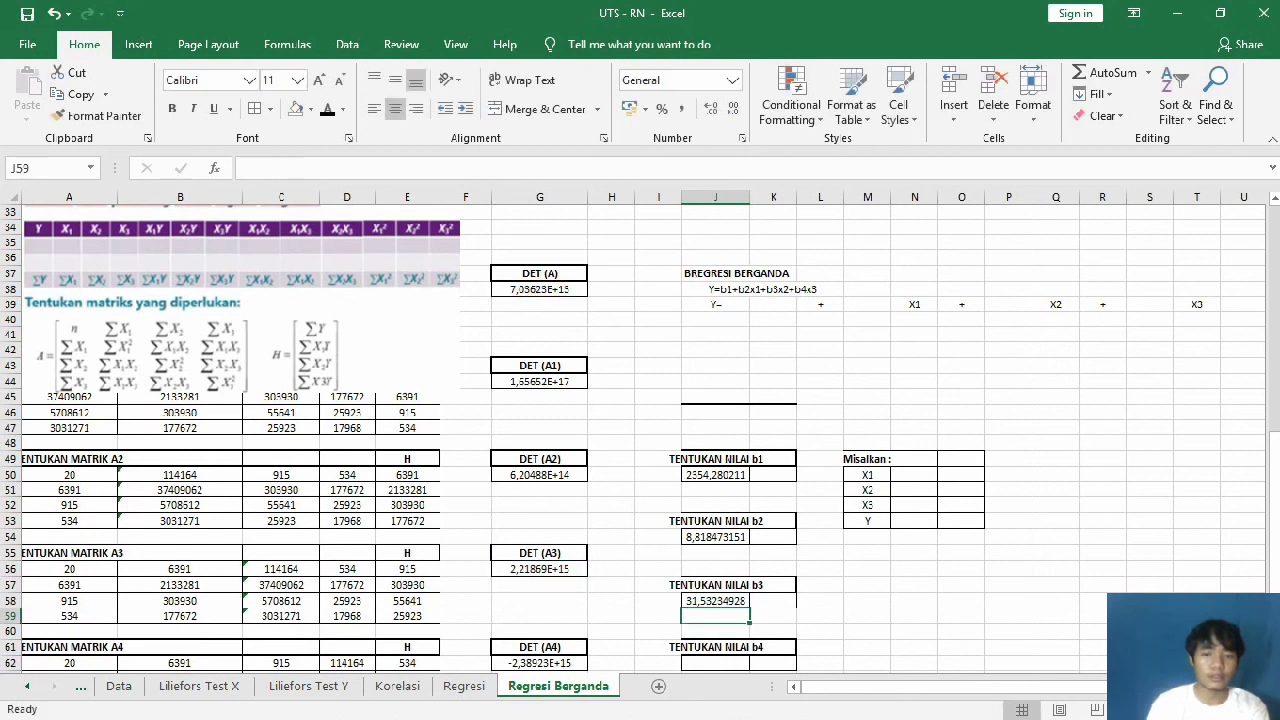
Step: Calculate b4 in J62 by dividing DET (A4) by DET (A) with the formula =G62/G38
key("Down")
key("Down")
key("Down")
type("=")
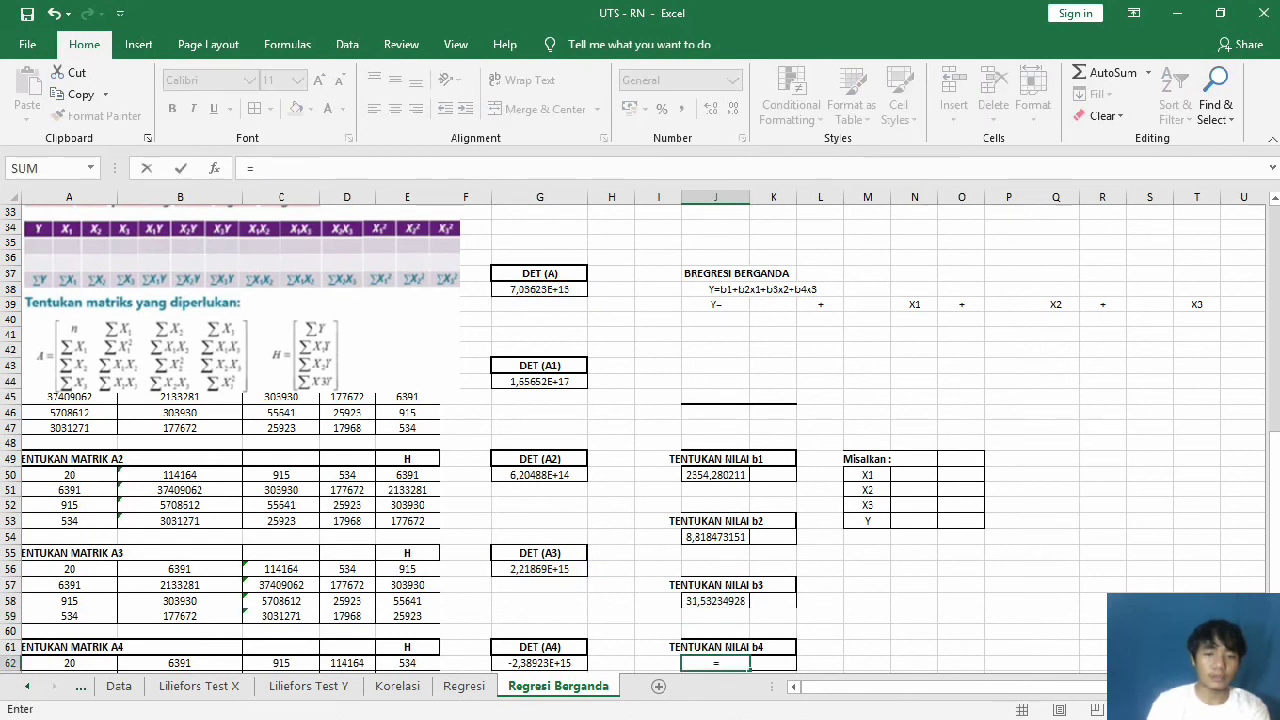
left_click(539, 662)
type("/")
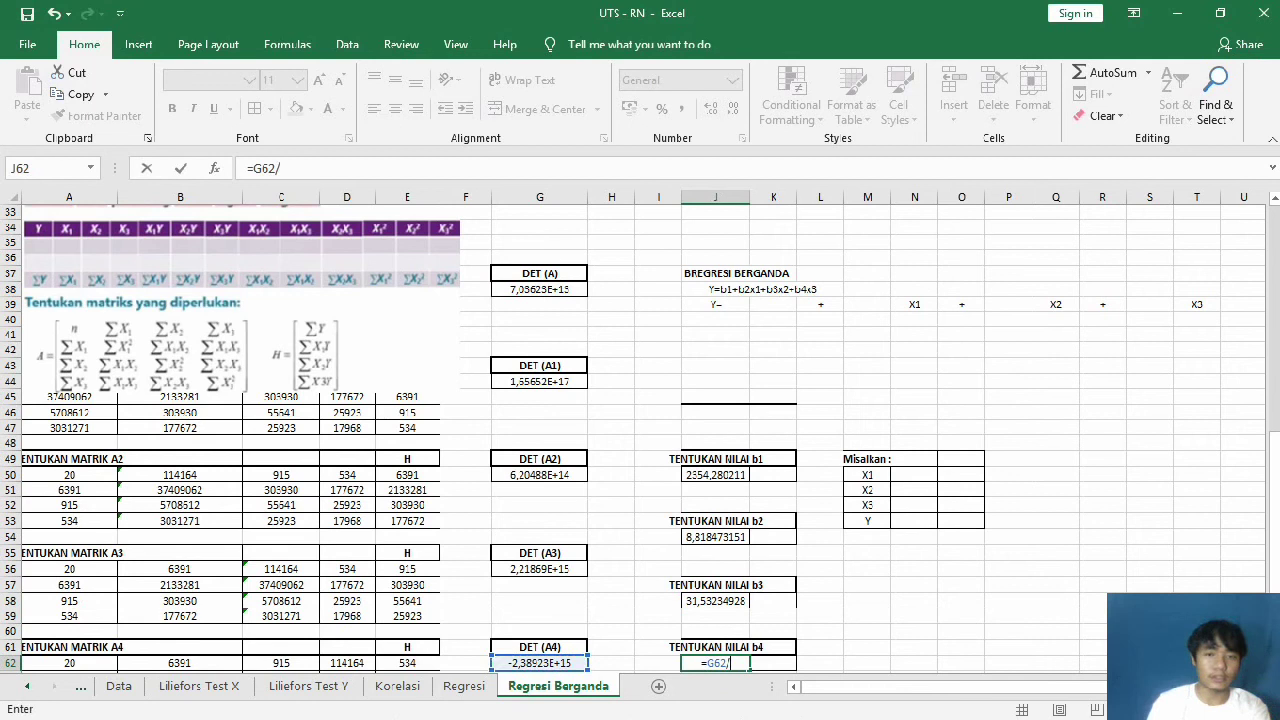
left_click(539, 289)
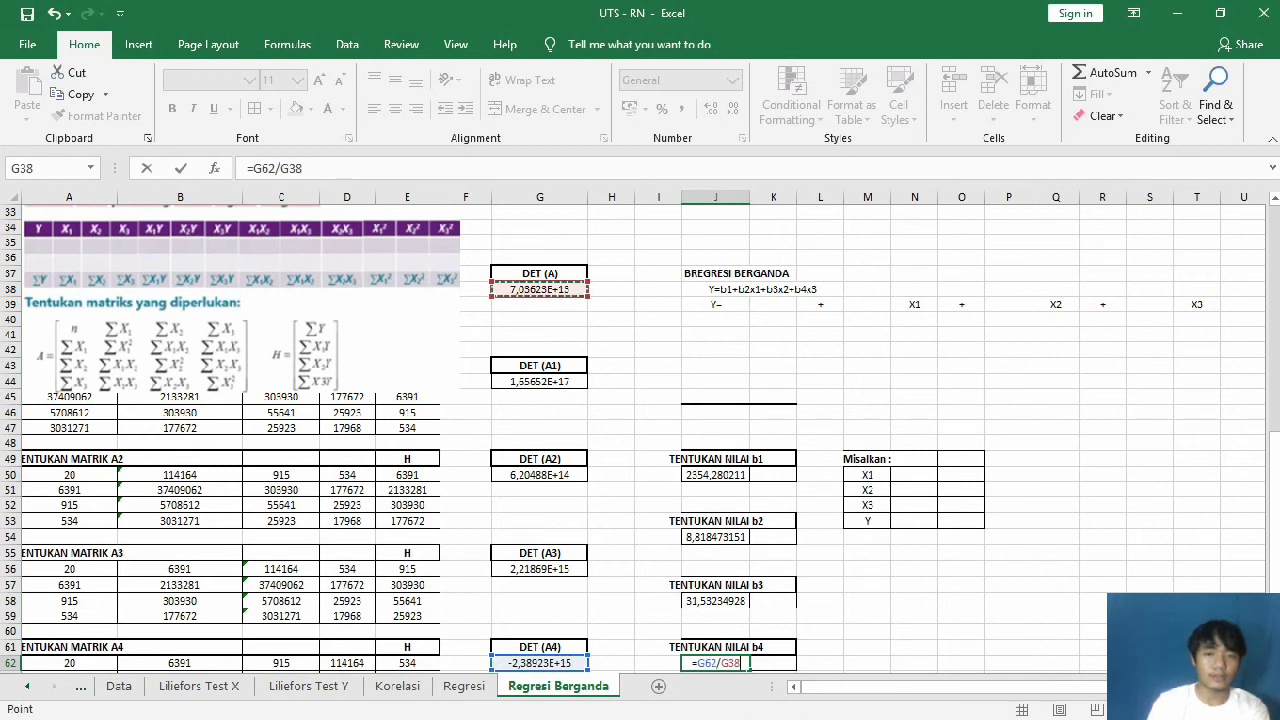
key("Return")
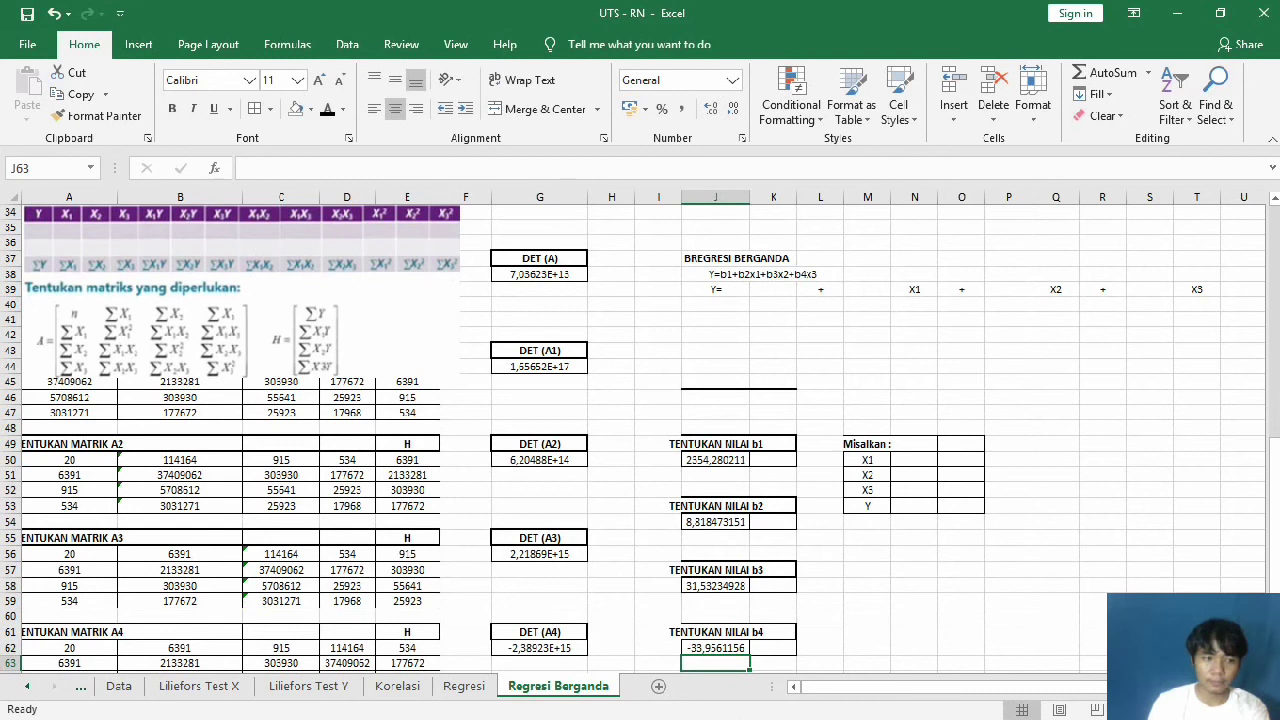
left_click(914, 569)
left_click(772, 569)
double_click(866, 569)
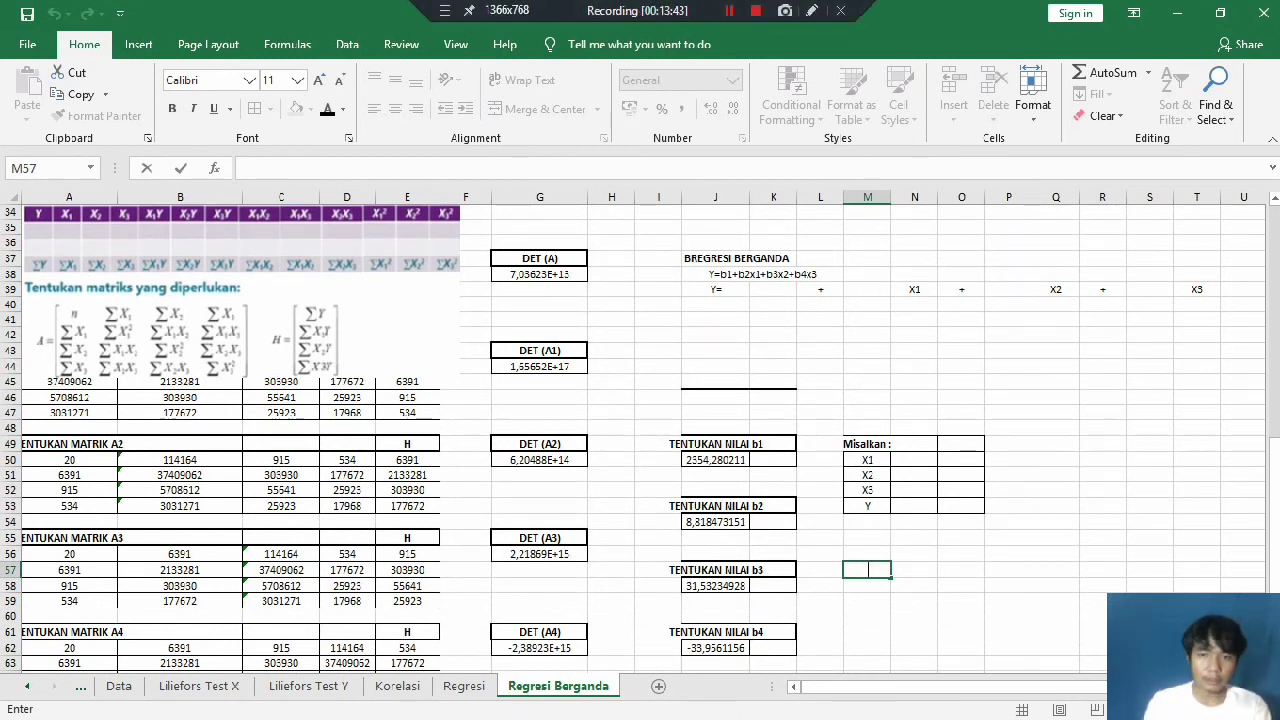
scroll(640, 430, "down", 1)
scroll(640, 430, "up", 1)
scroll(640, 430, "down", 1)
scroll(640, 430, "down", 1)
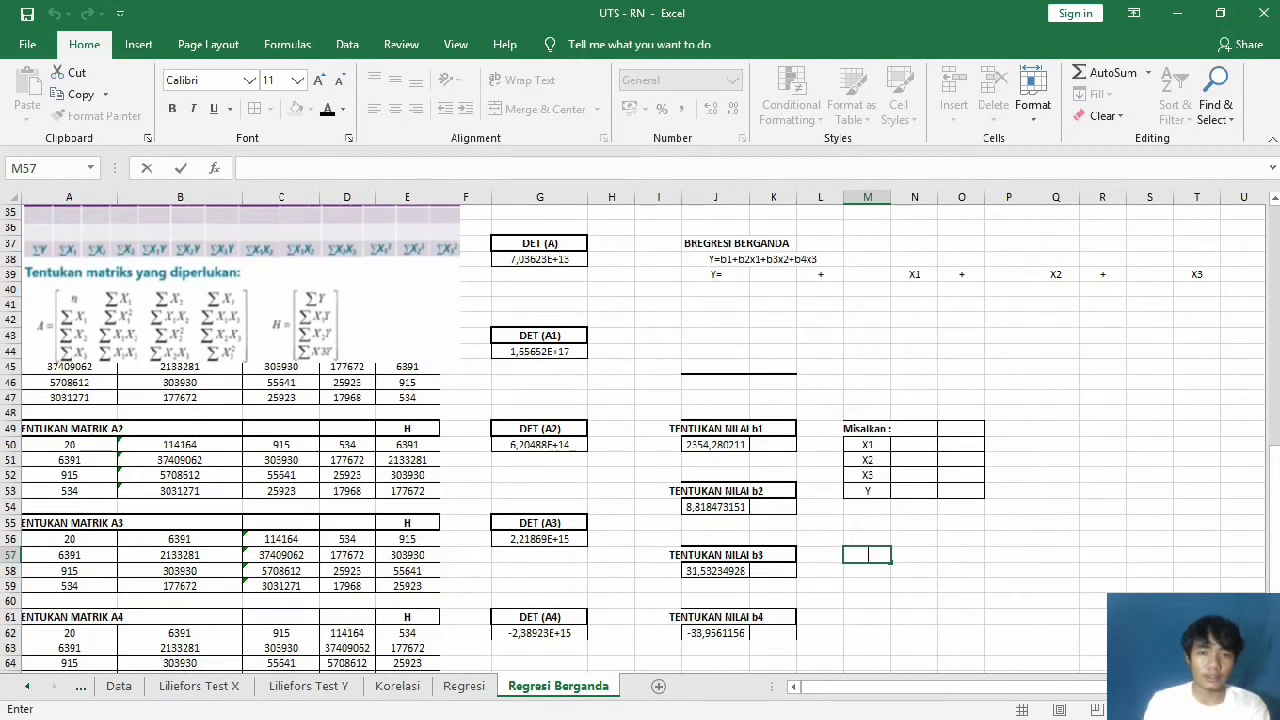
Step: Fill the first two coefficients of the regression equation in row 39, linking K39 to b1 (=J50) and M39 to b2 (=J54)
double_click(773, 274)
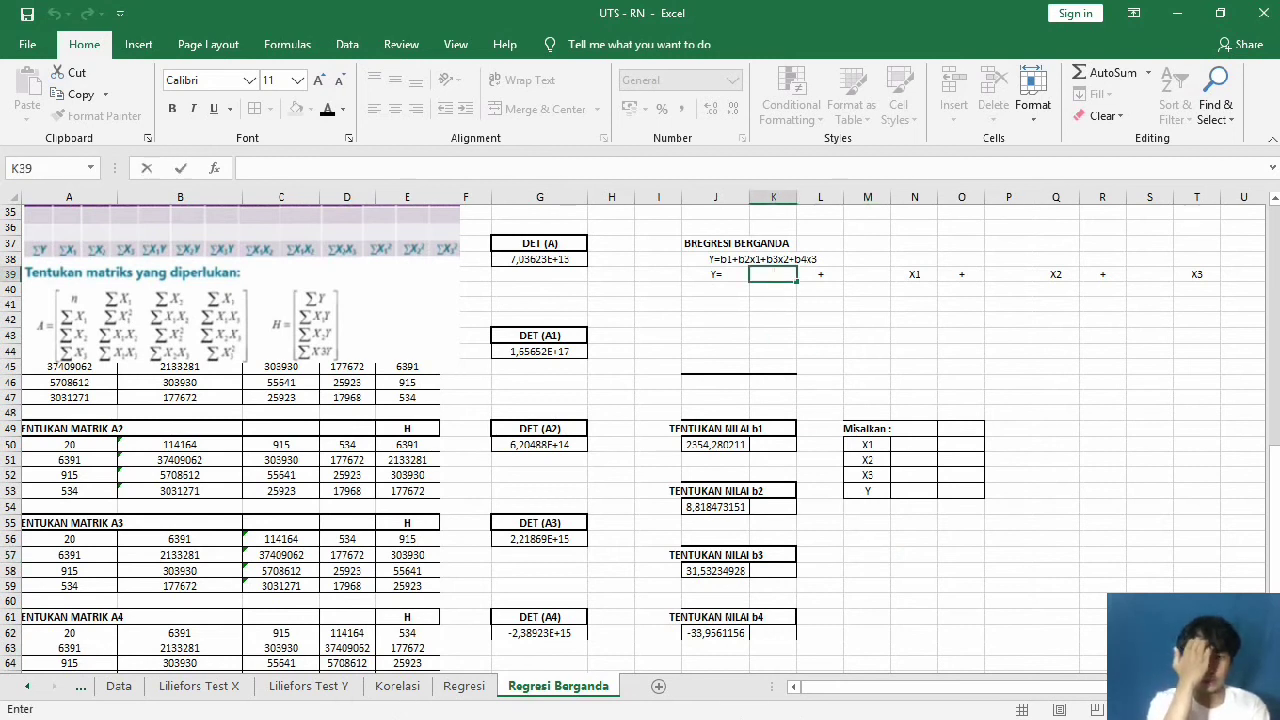
type("=")
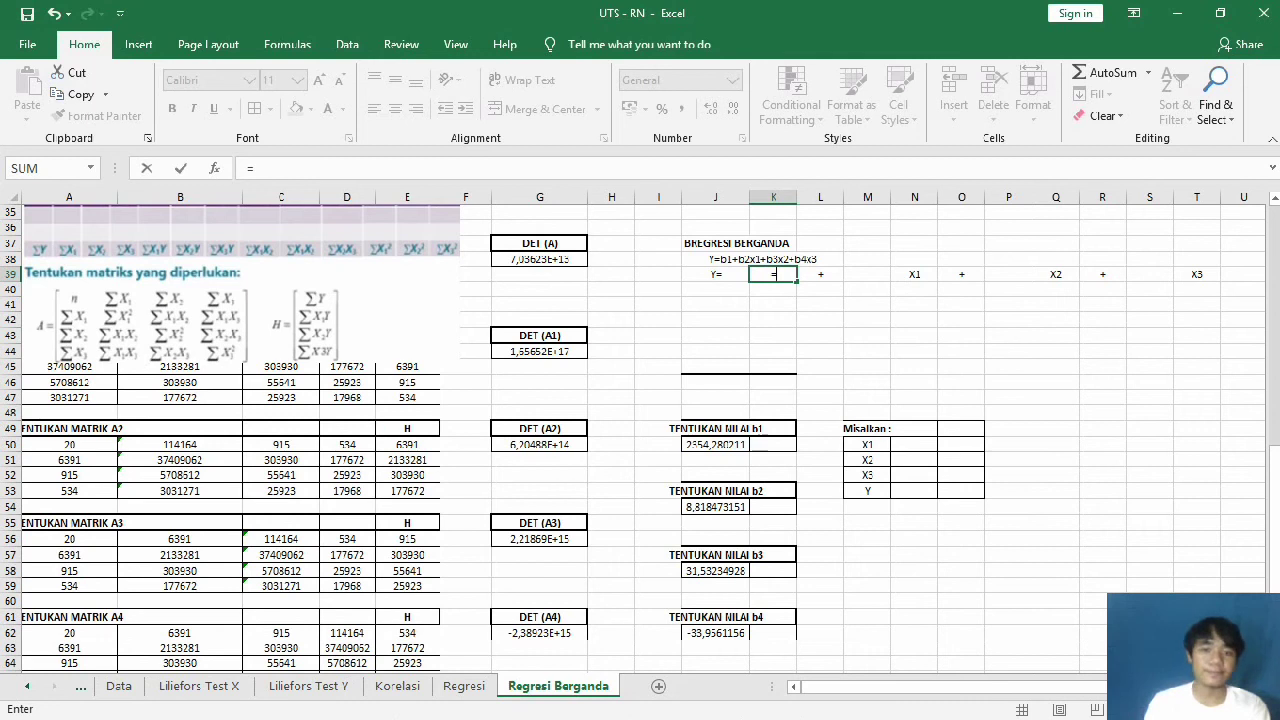
left_click(715, 444)
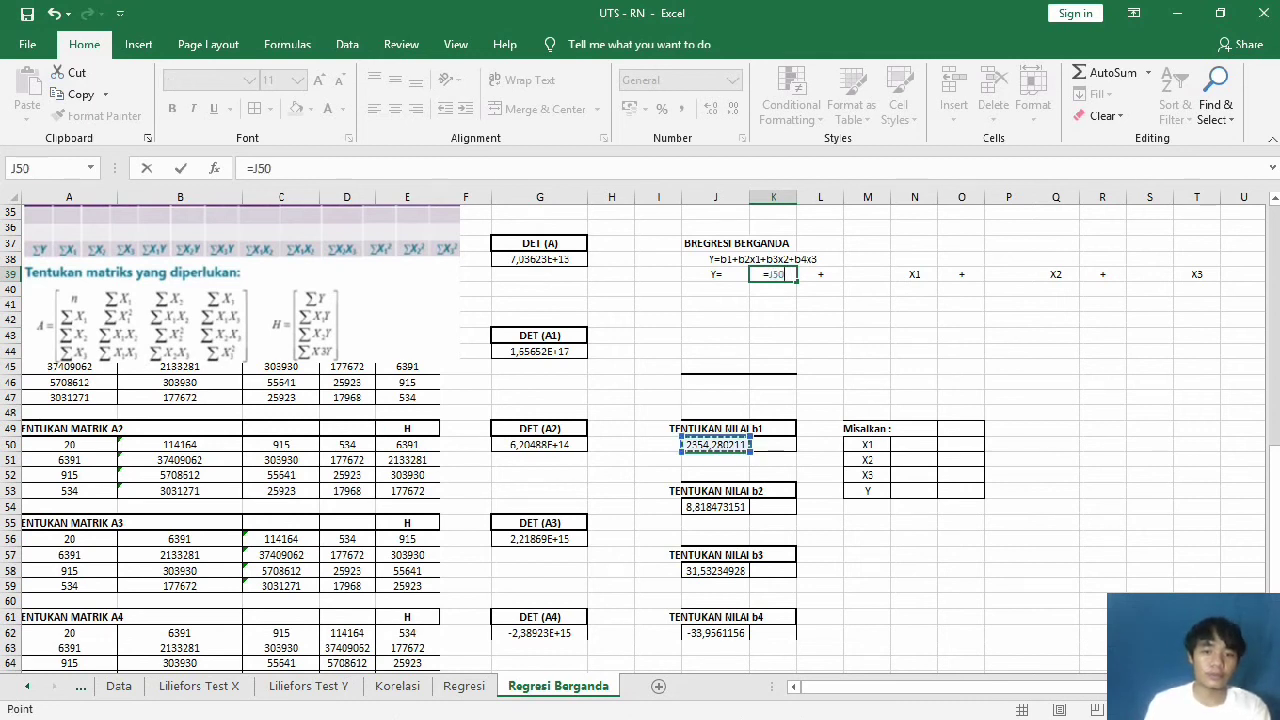
key("Return")
left_click(866, 274)
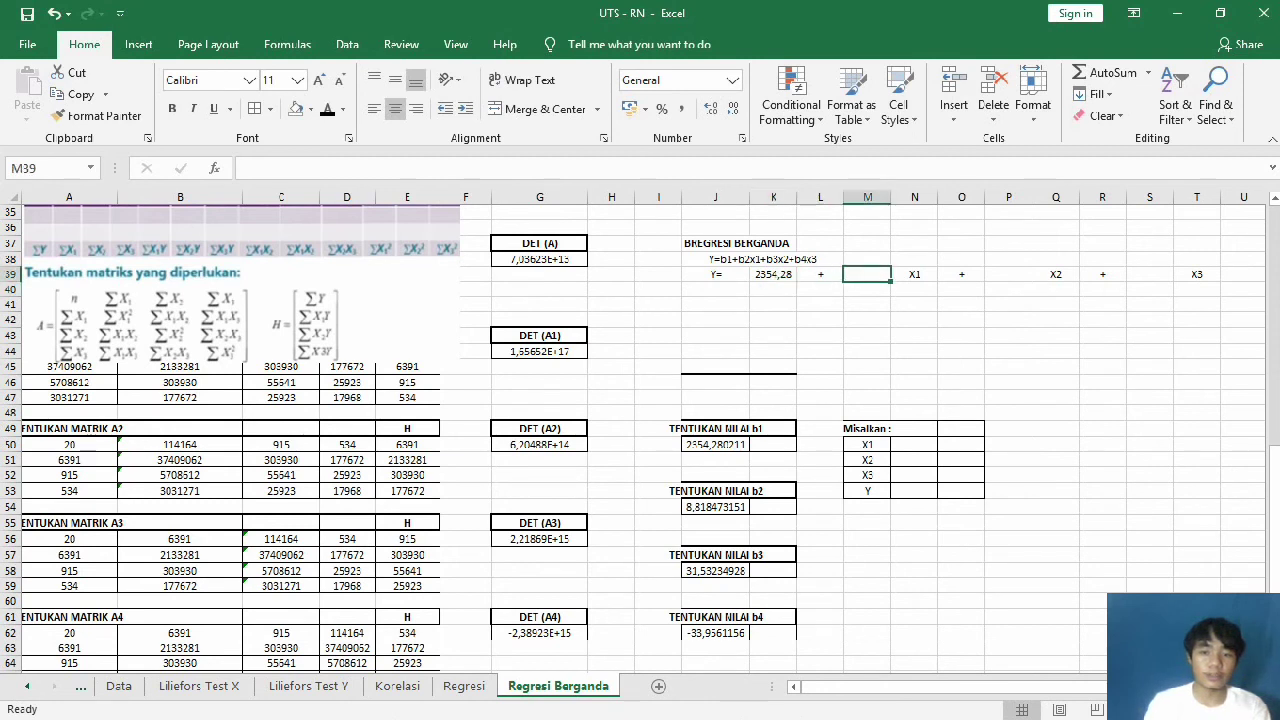
type("=")
left_click(715, 507)
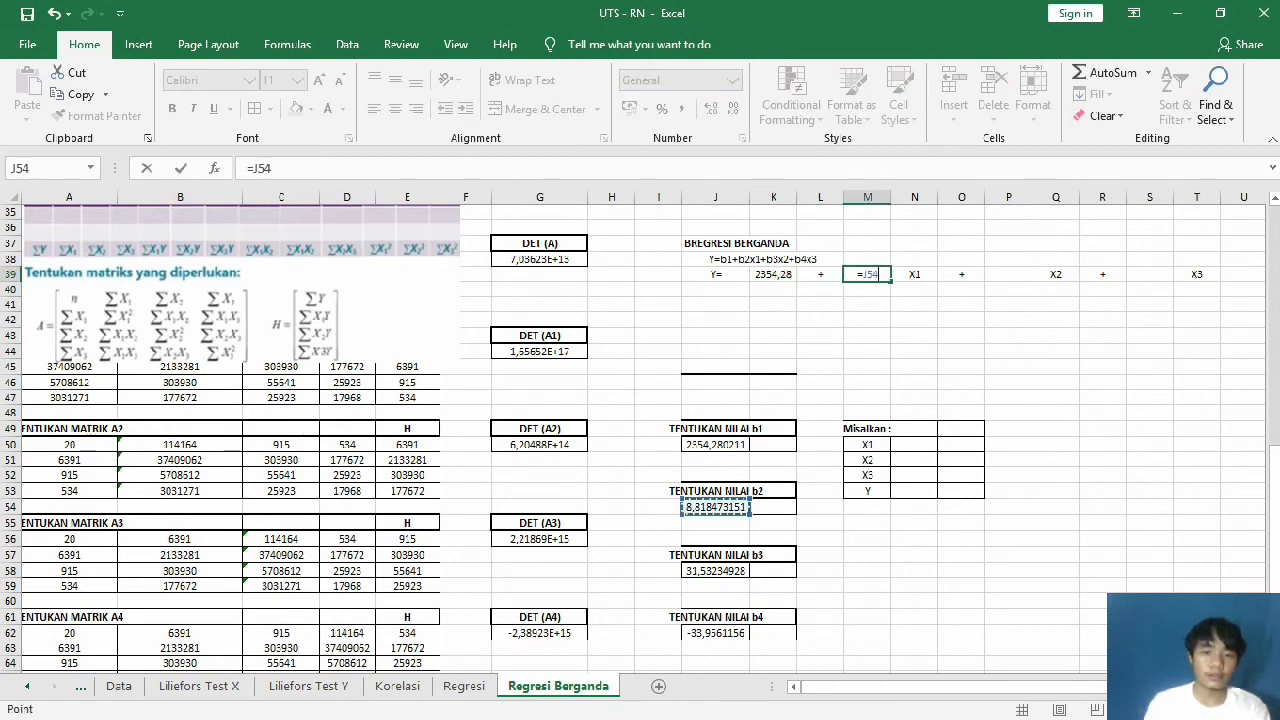
key("Return")
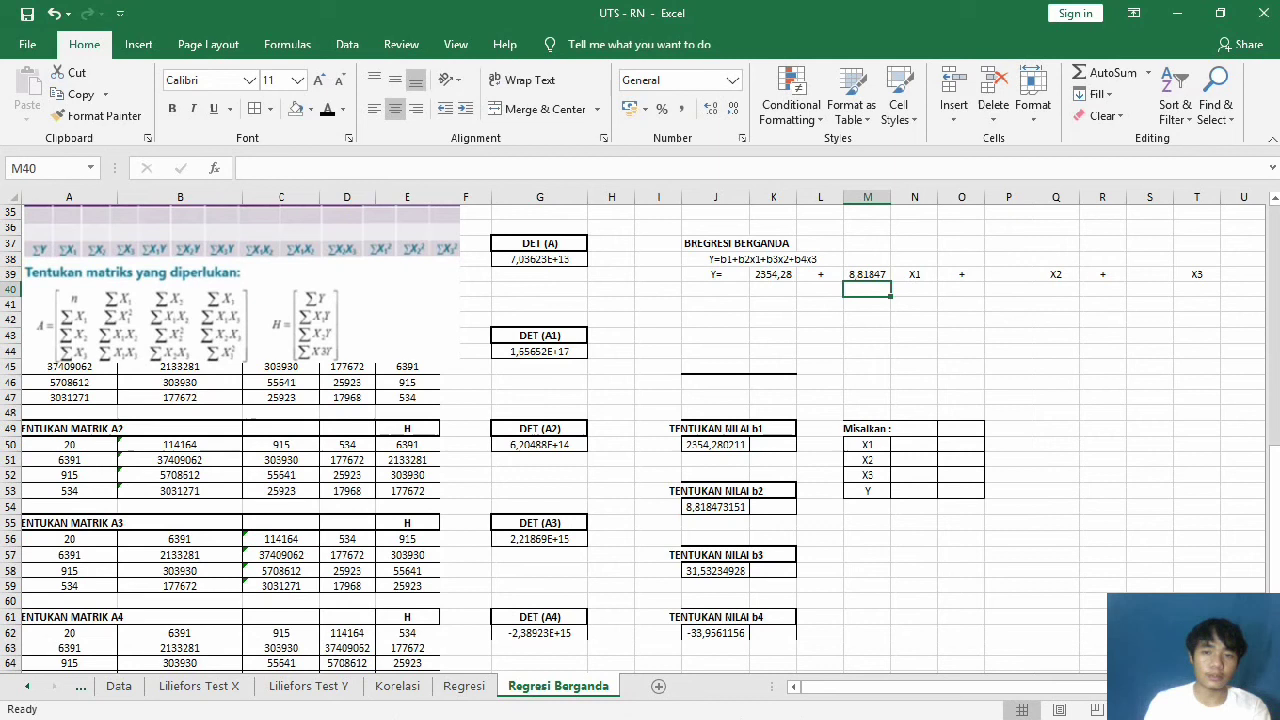
Step: Fill the remaining coefficients of the regression equation, linking P39 to b3 in J58 and S39 to b4 in J62
left_click(1008, 274)
type("=")
left_click(715, 570)
key("Return")
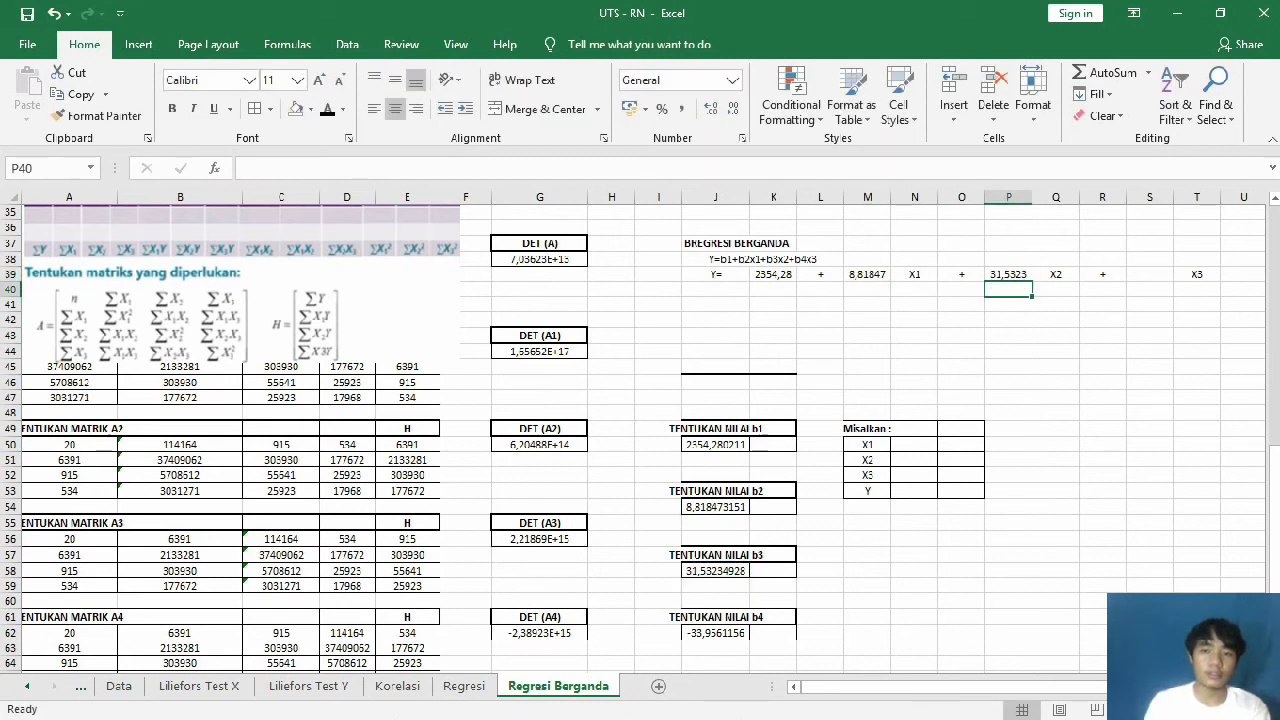
left_click(1149, 274)
type("=")
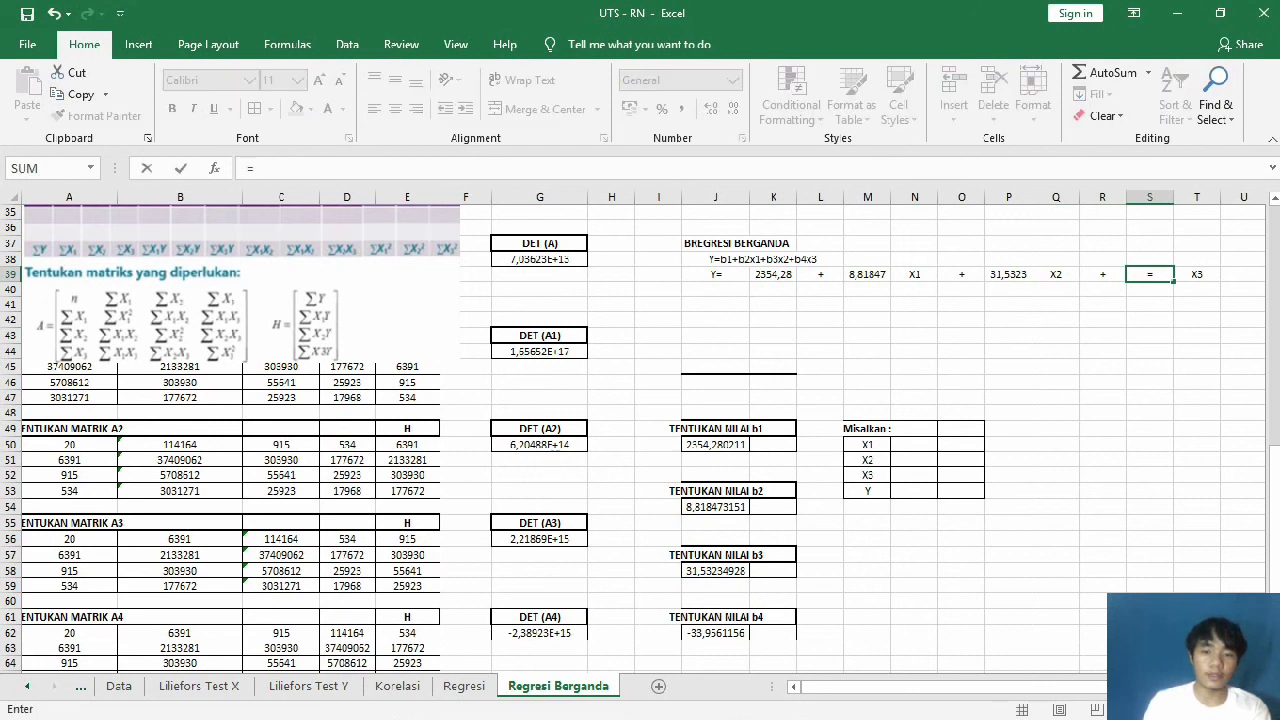
left_click(715, 632)
key("Return")
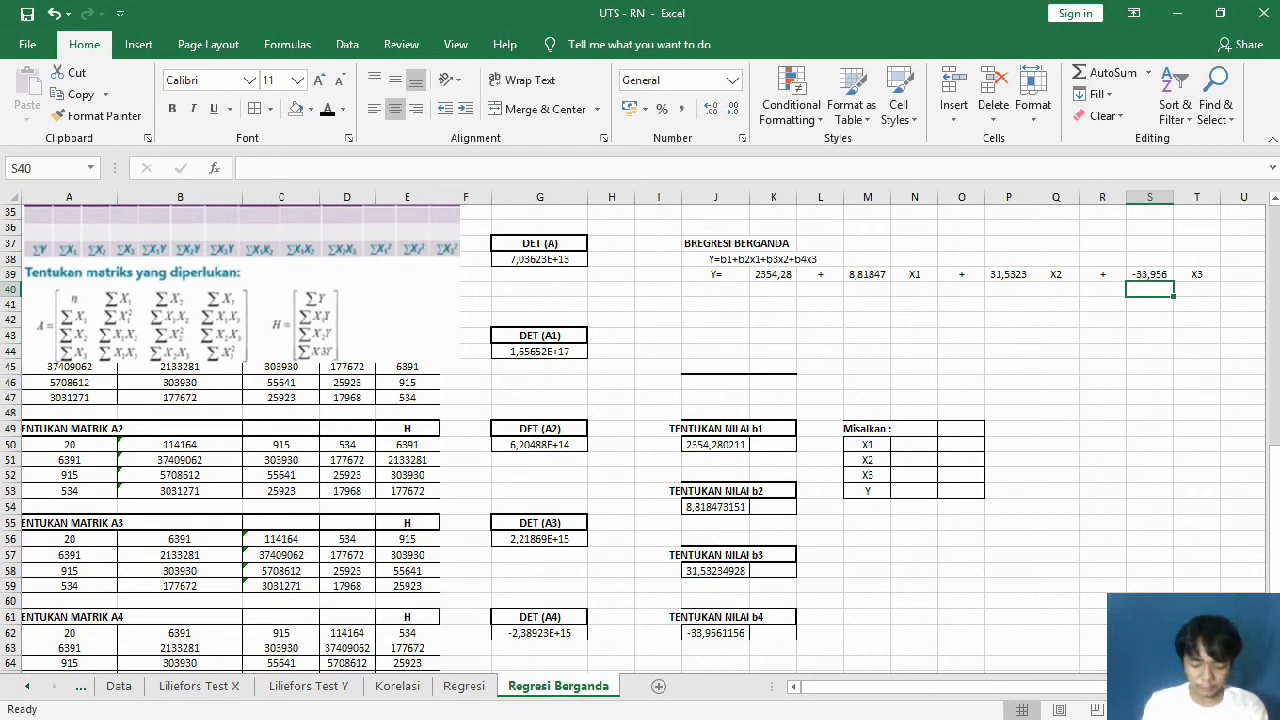
Step: Try to clear the last column of the Misalkan table, cells O49:O53
left_click_drag(961, 428, 961, 491)
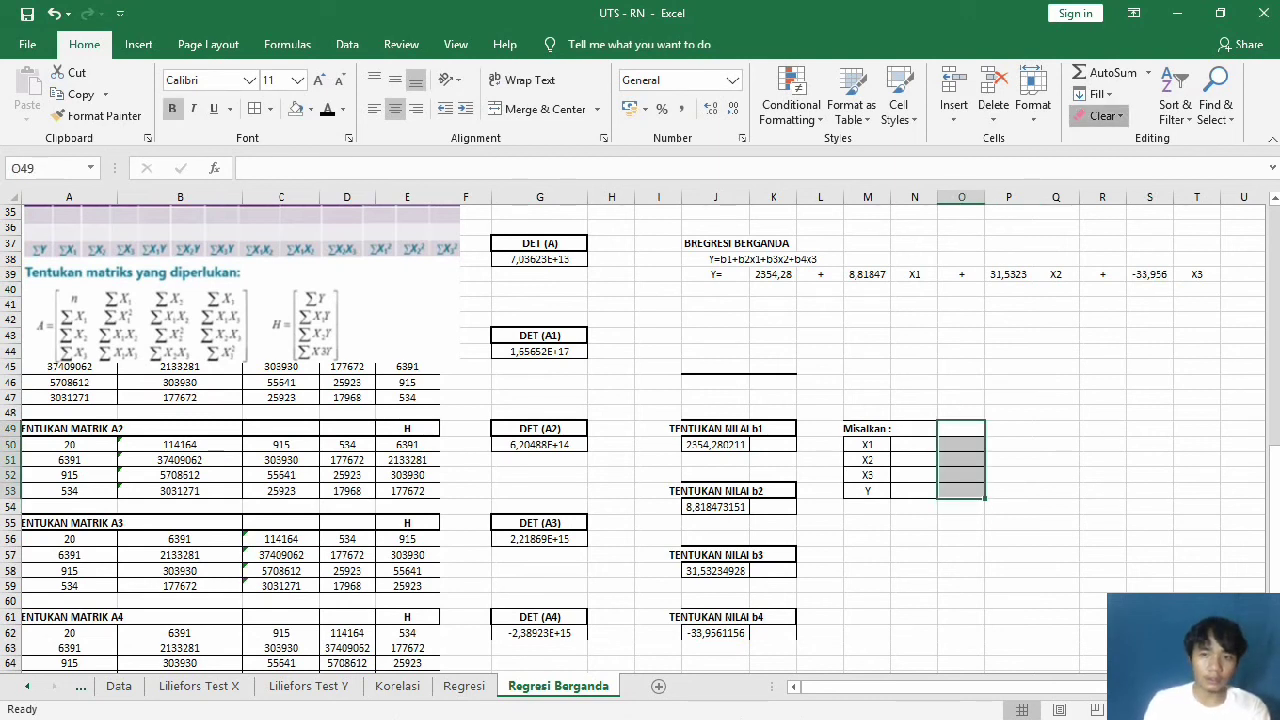
left_click(1100, 116)
left_click(1121, 139)
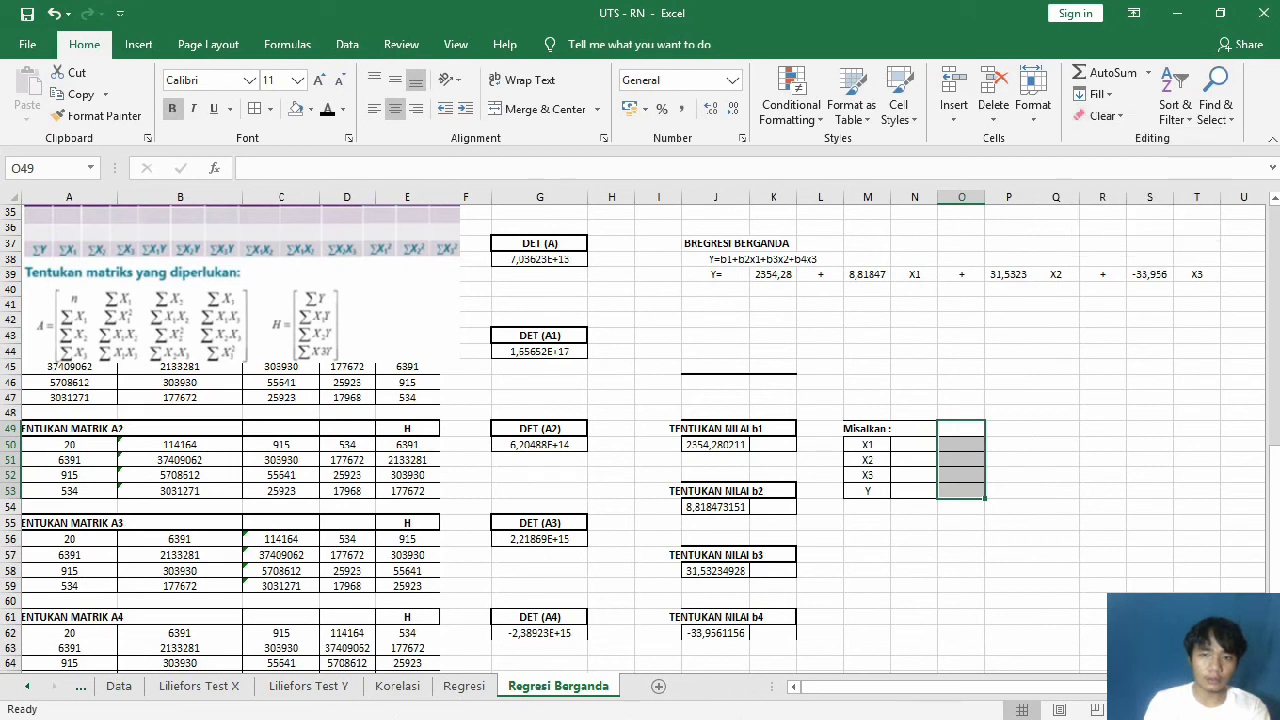
left_click(914, 459)
left_click_drag(961, 428, 961, 459)
Step: Widen column N to roughly four times its width and enter 22 for X1 and 35 for X2 in the Misalkan table
left_click(914, 444)
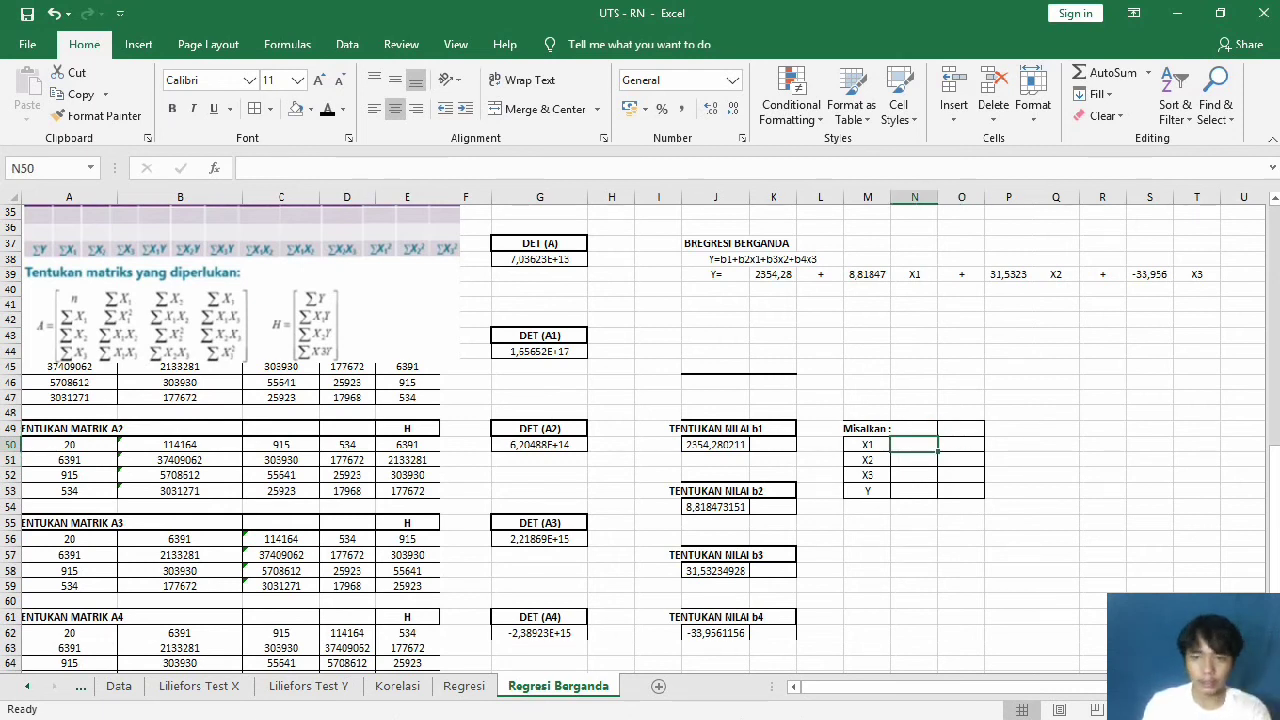
left_click_drag(937, 197, 1073, 197)
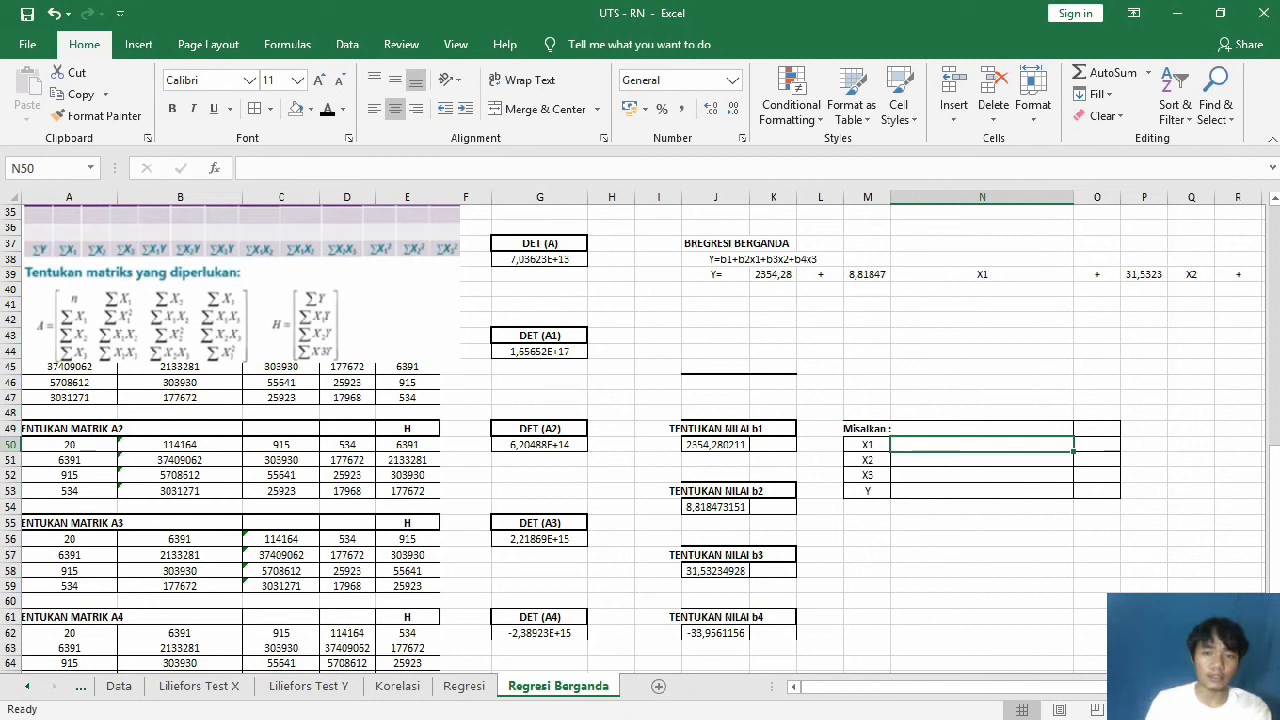
key("F2")
type("22")
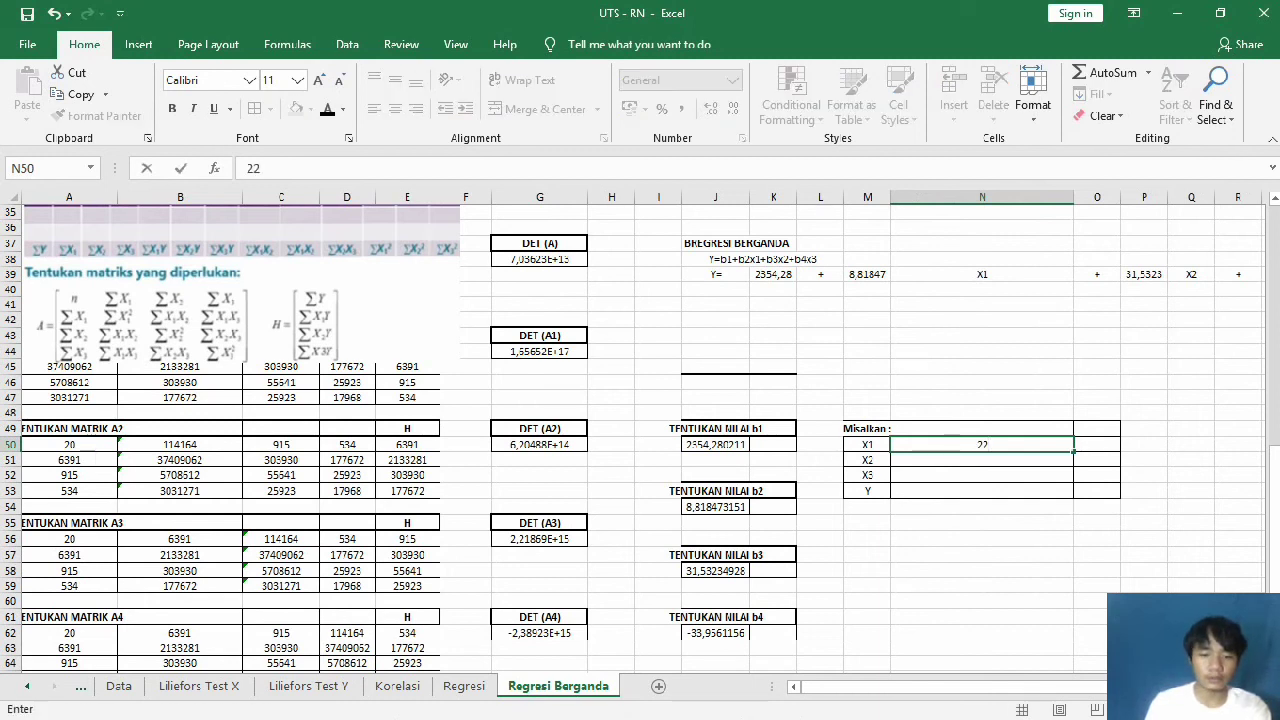
key("Tab")
key("Left")
key("Down")
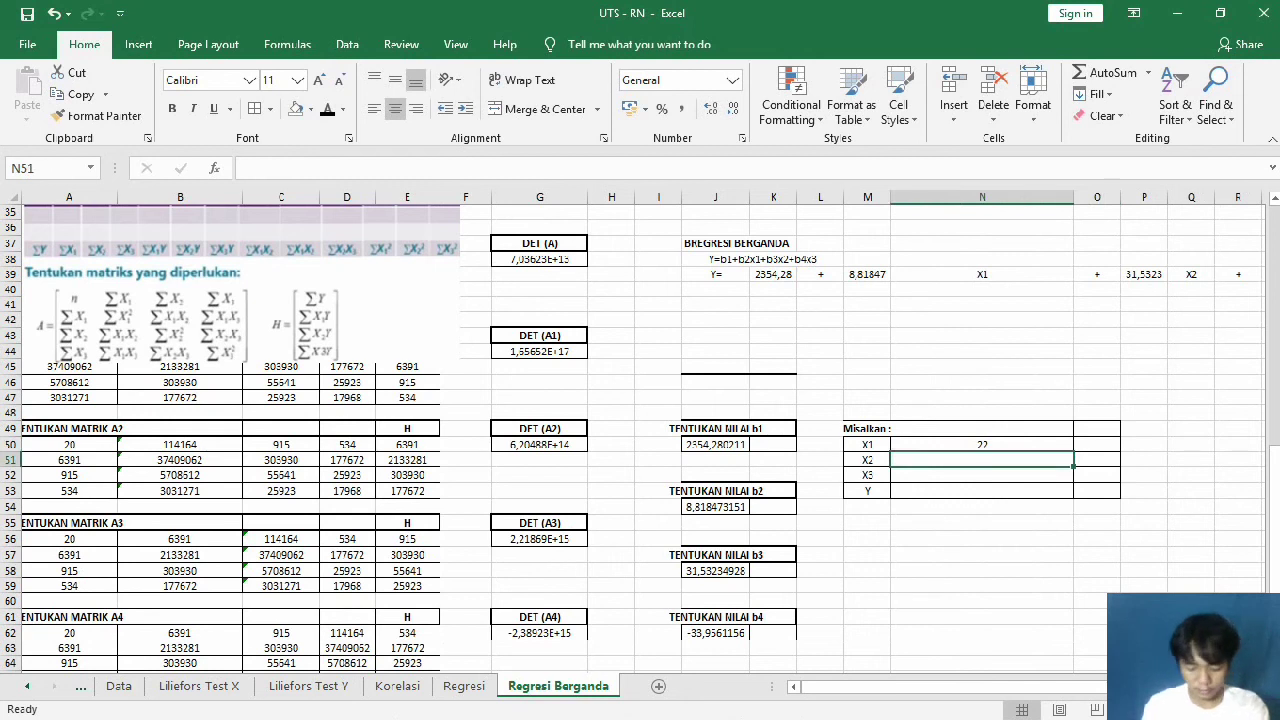
type("35")
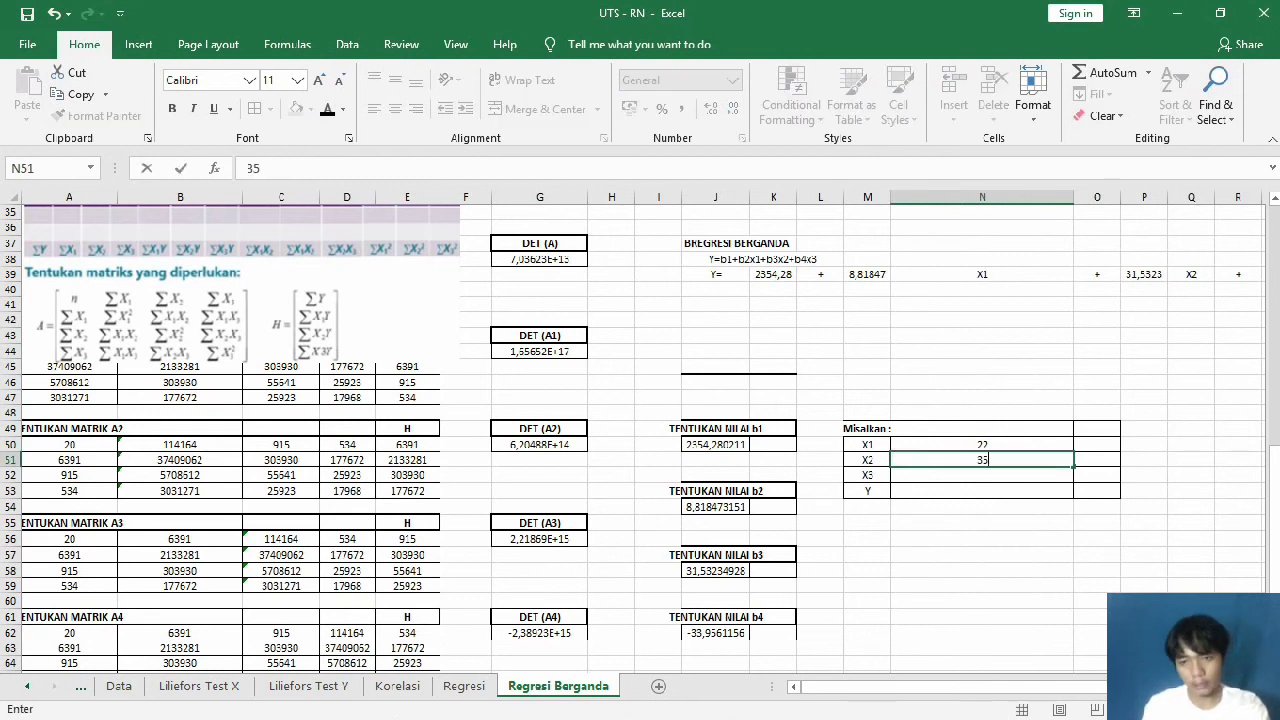
key("Return")
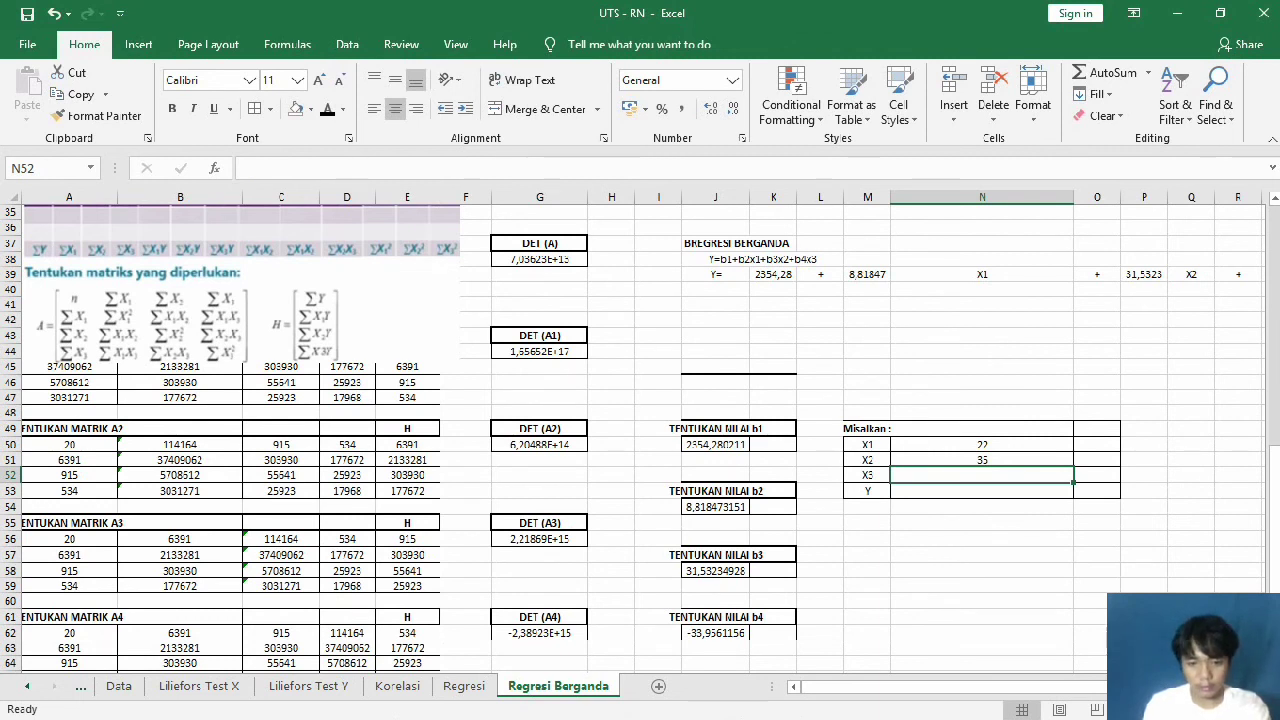
Step: Enter 65 for X3 in the Misalkan table and start the Y formula in N53 with =K39+M39*N50
type("55")
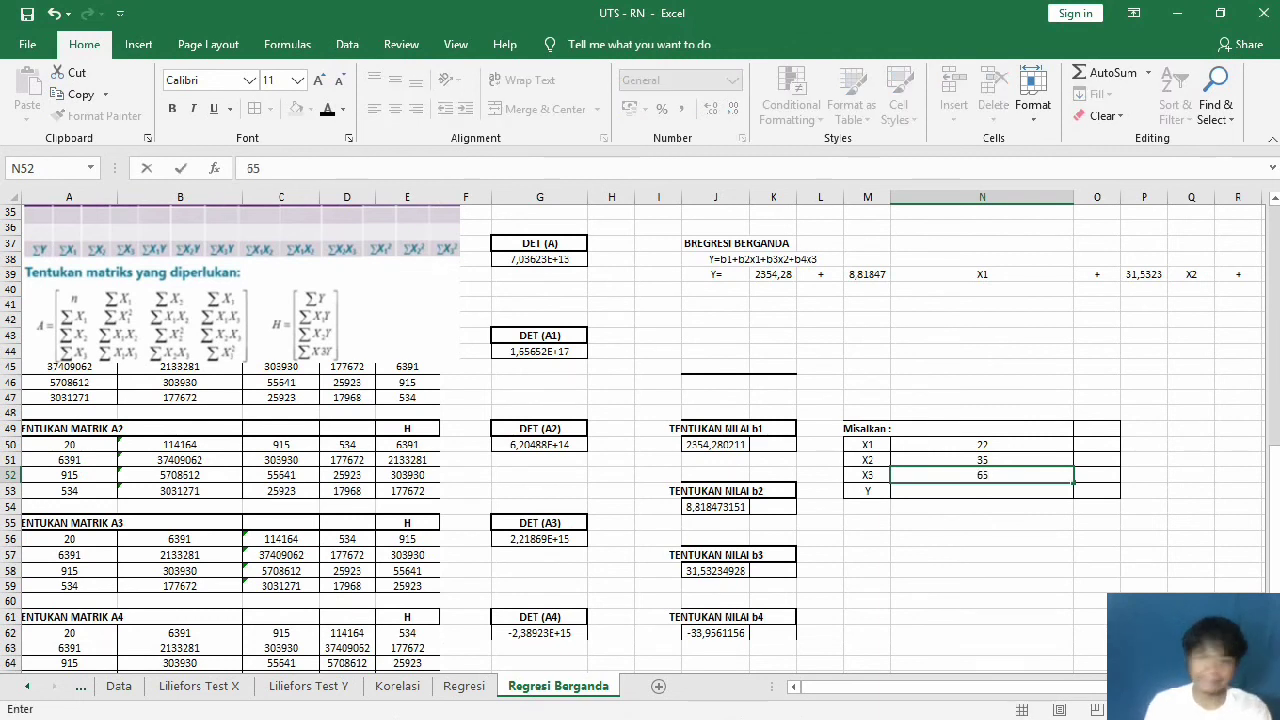
key("Return")
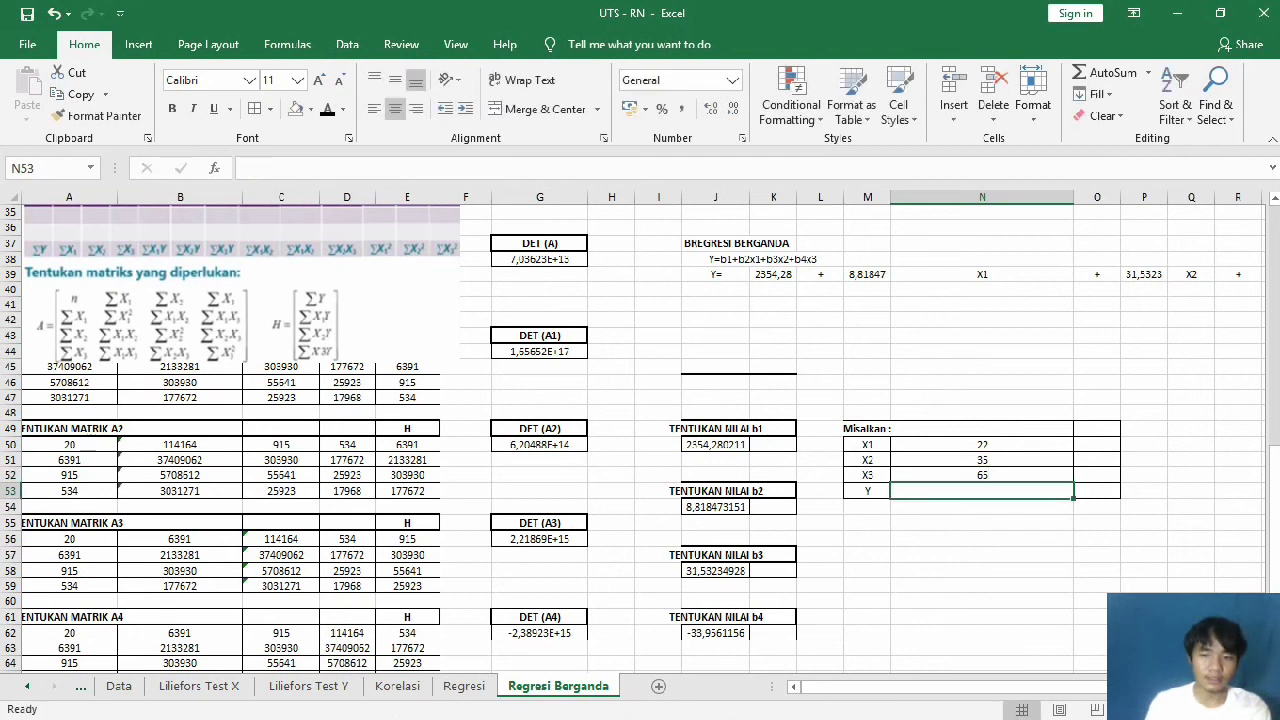
type("=")
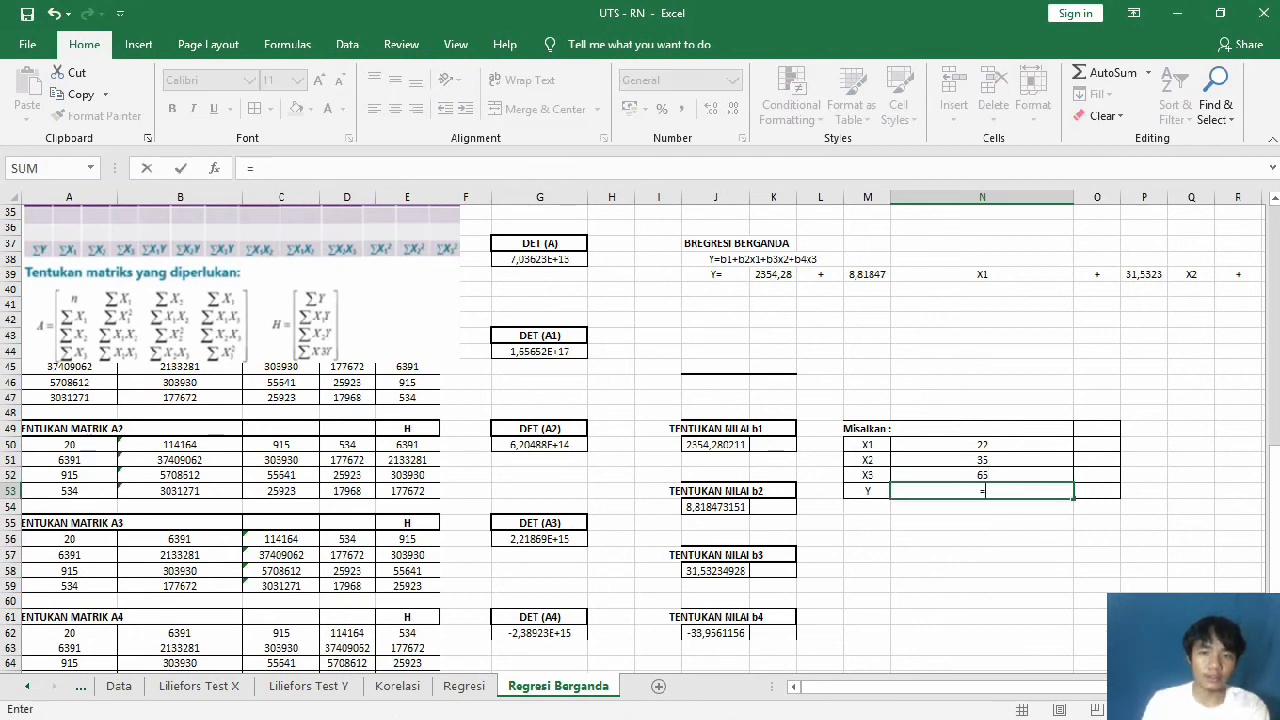
left_click(773, 274)
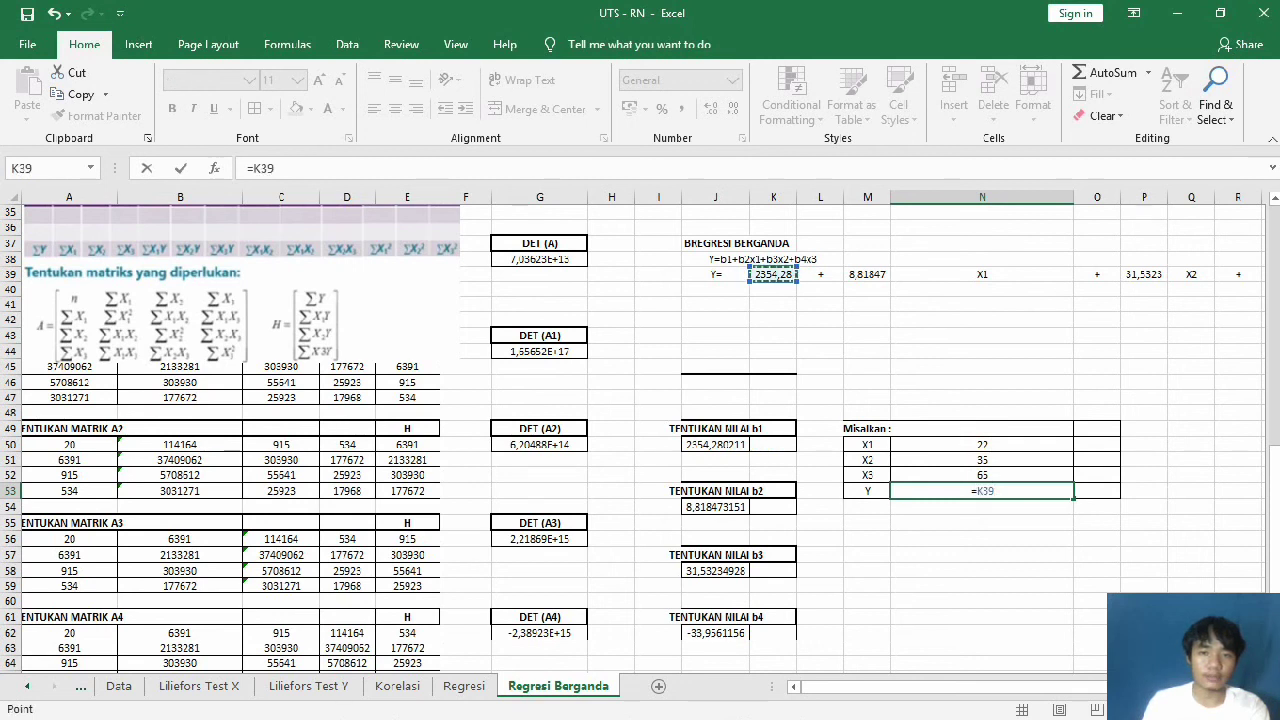
type("+")
left_click(867, 274)
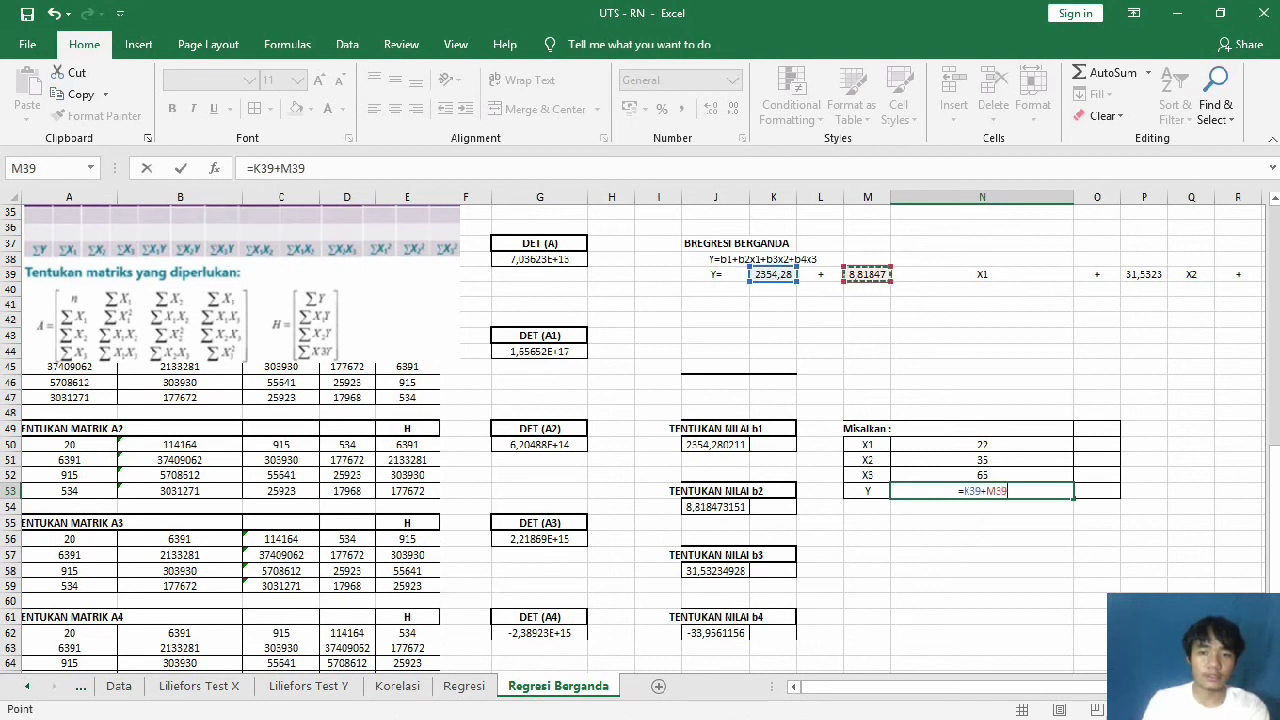
type("*")
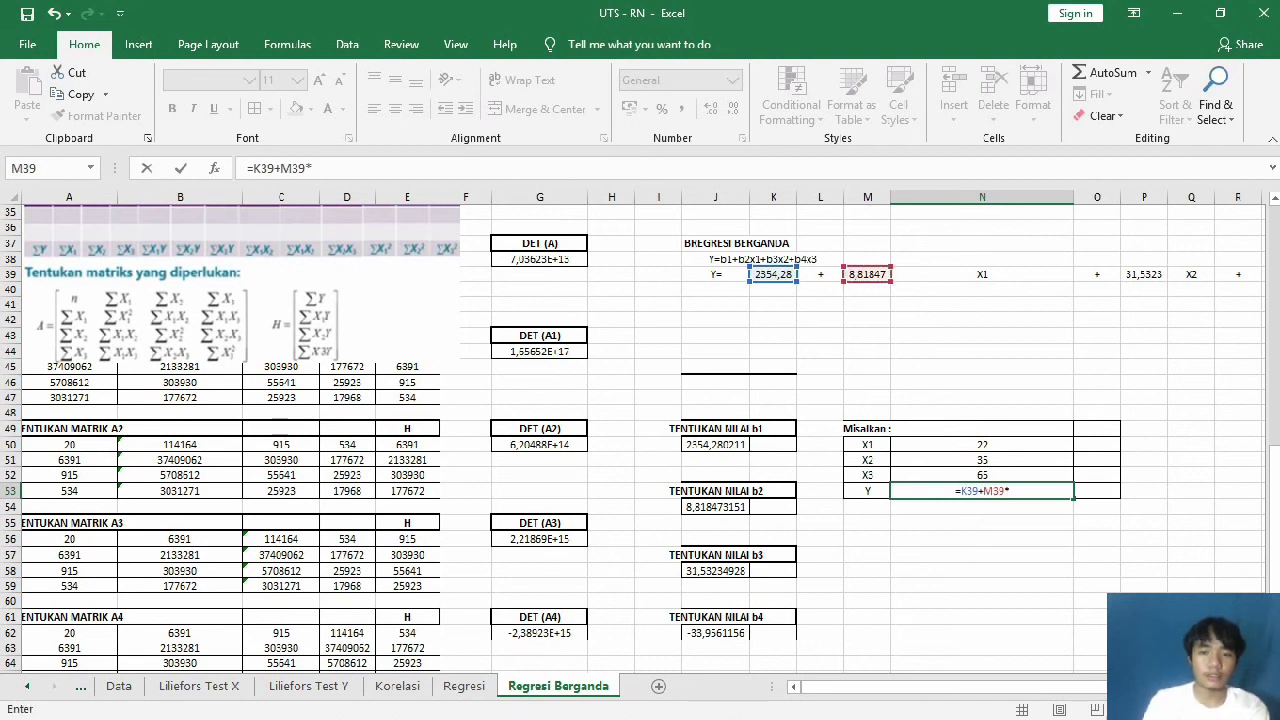
left_click(982, 444)
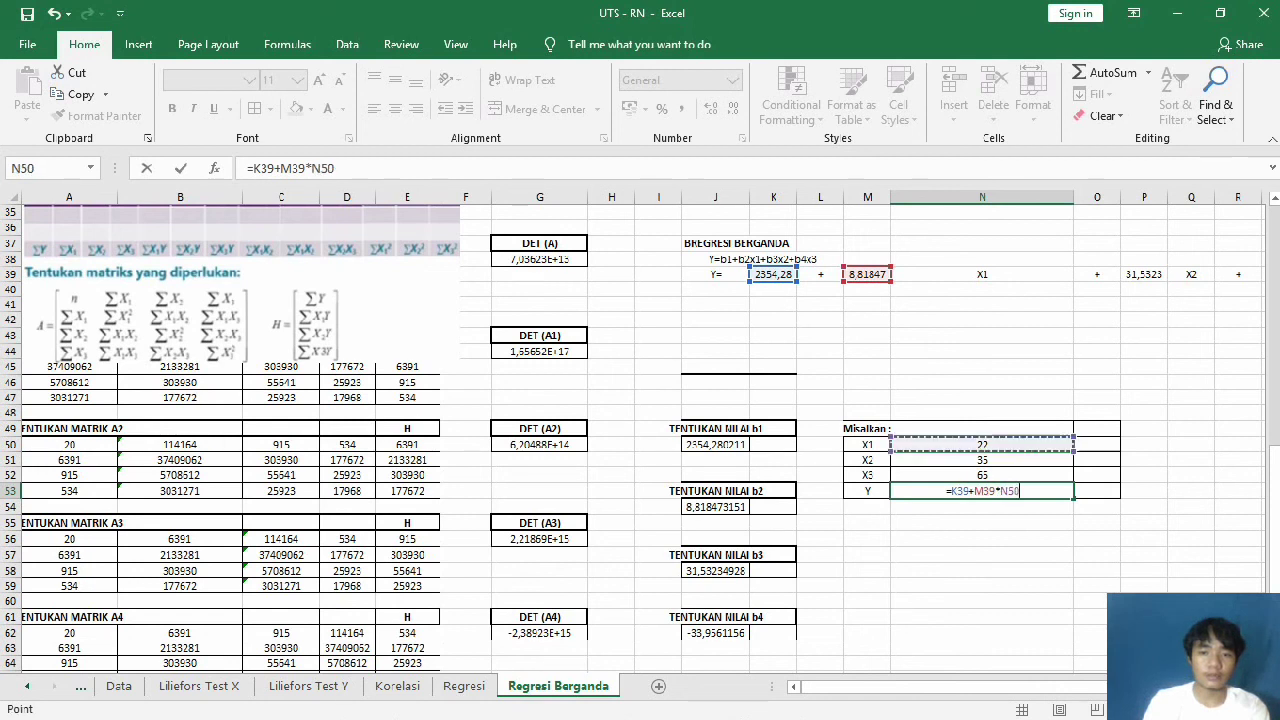
Step: Complete the Y formula in N53 by adding the X2 and X3 terms, +P39*N51+S39*N52
type("+")
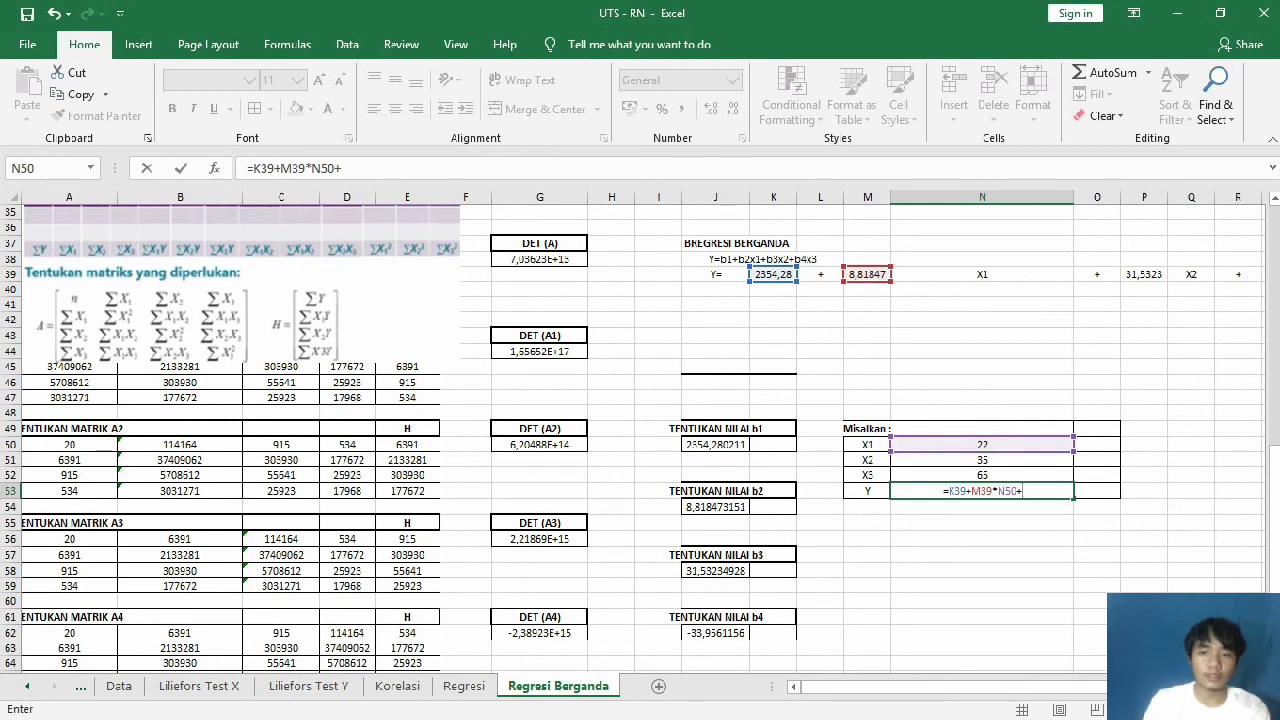
left_click(1143, 274)
type("*")
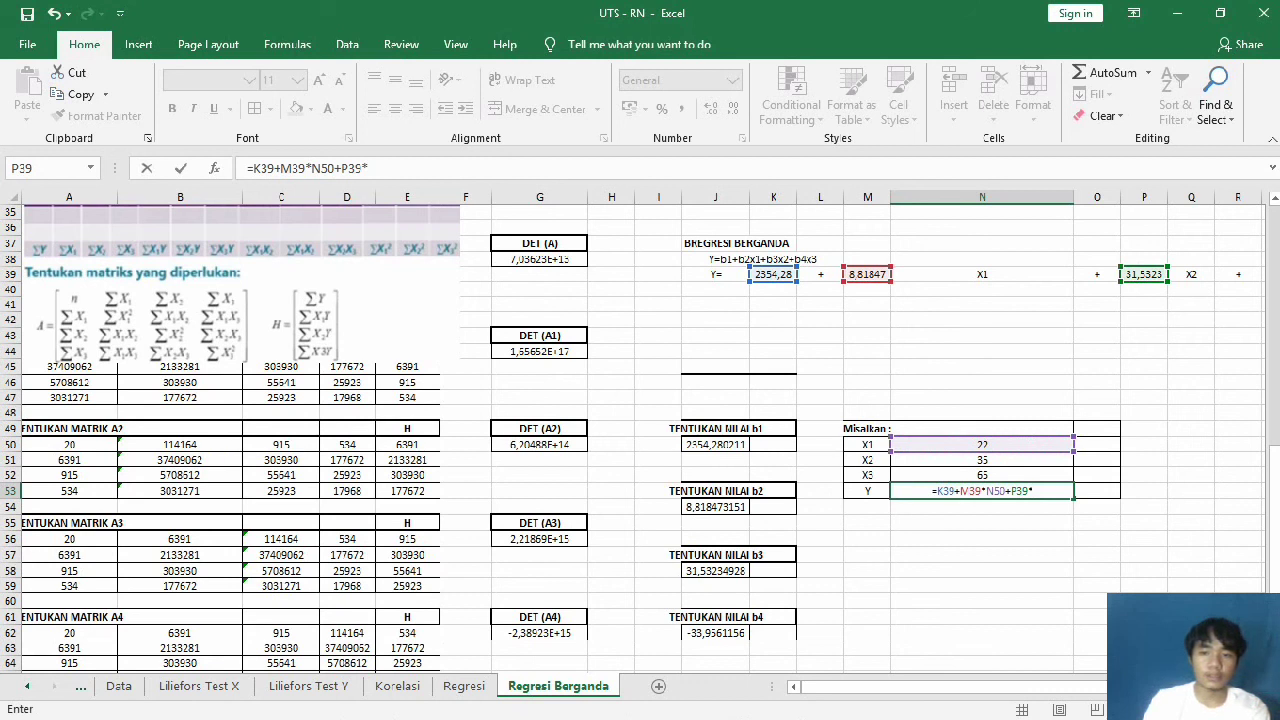
left_click(981, 459)
type("+")
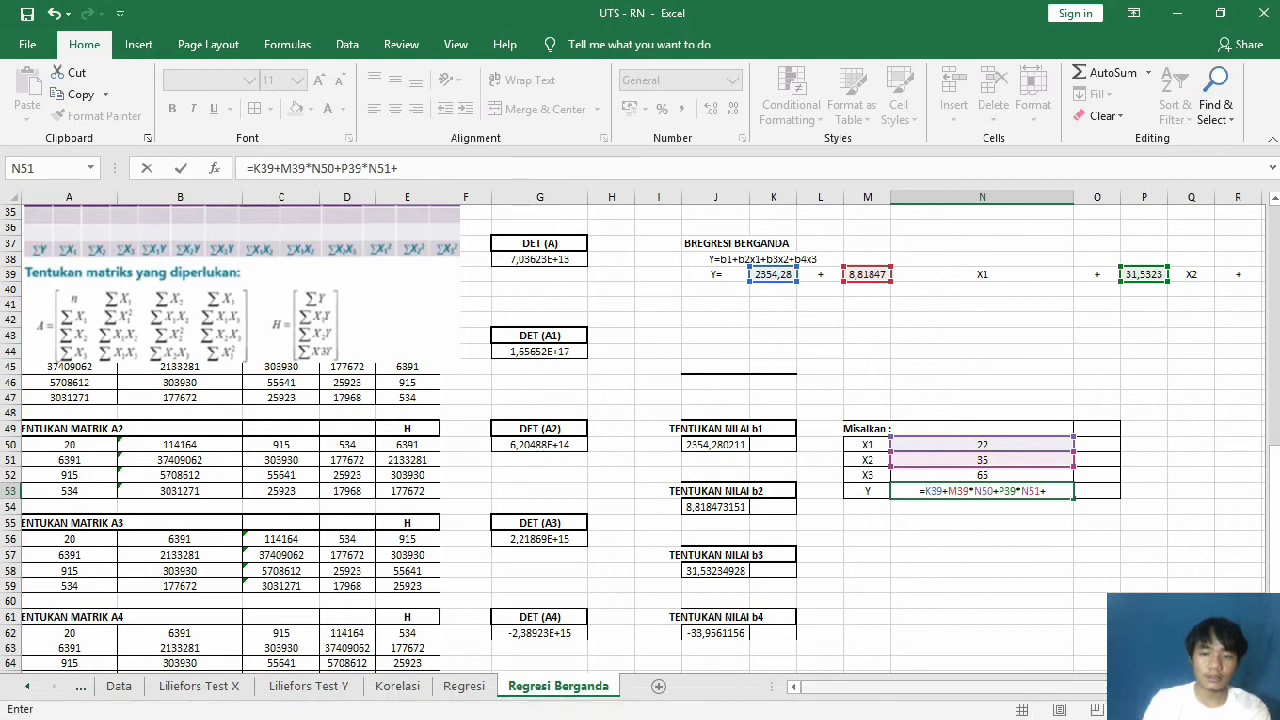
left_click_drag(951, 687, 958, 687)
scroll(640, 430, "right", 1)
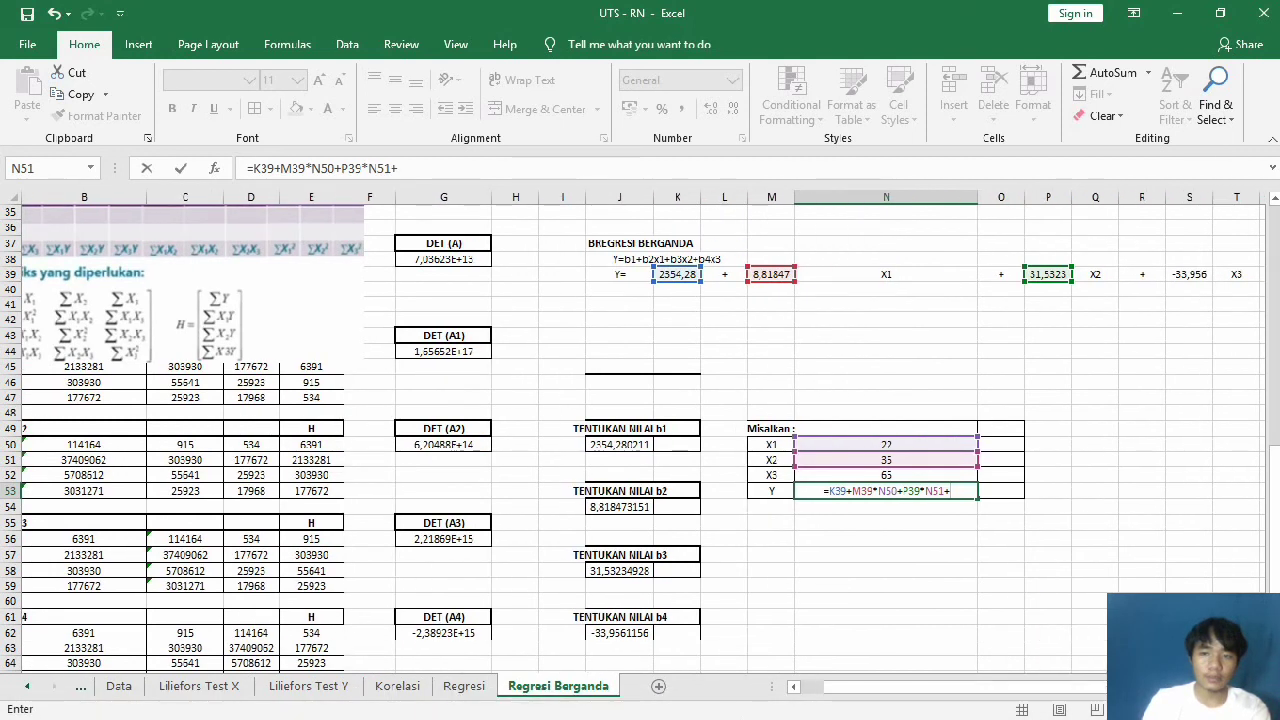
left_click(1189, 274)
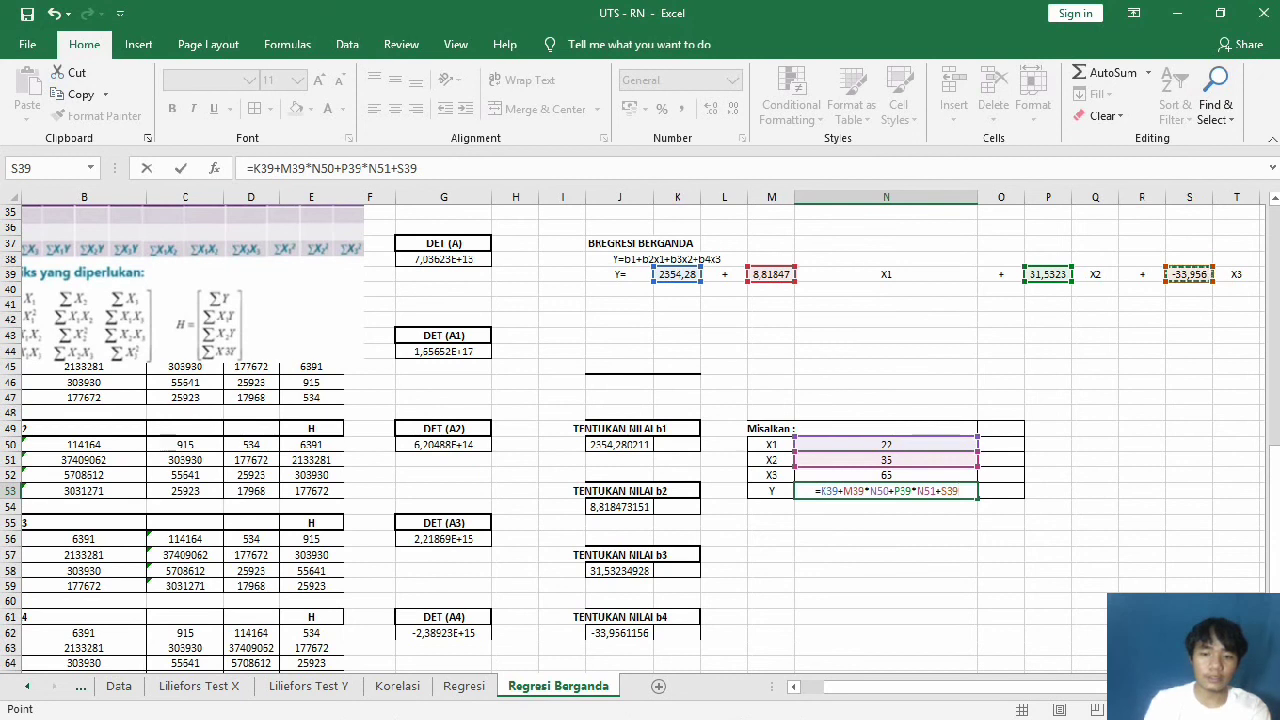
type("*")
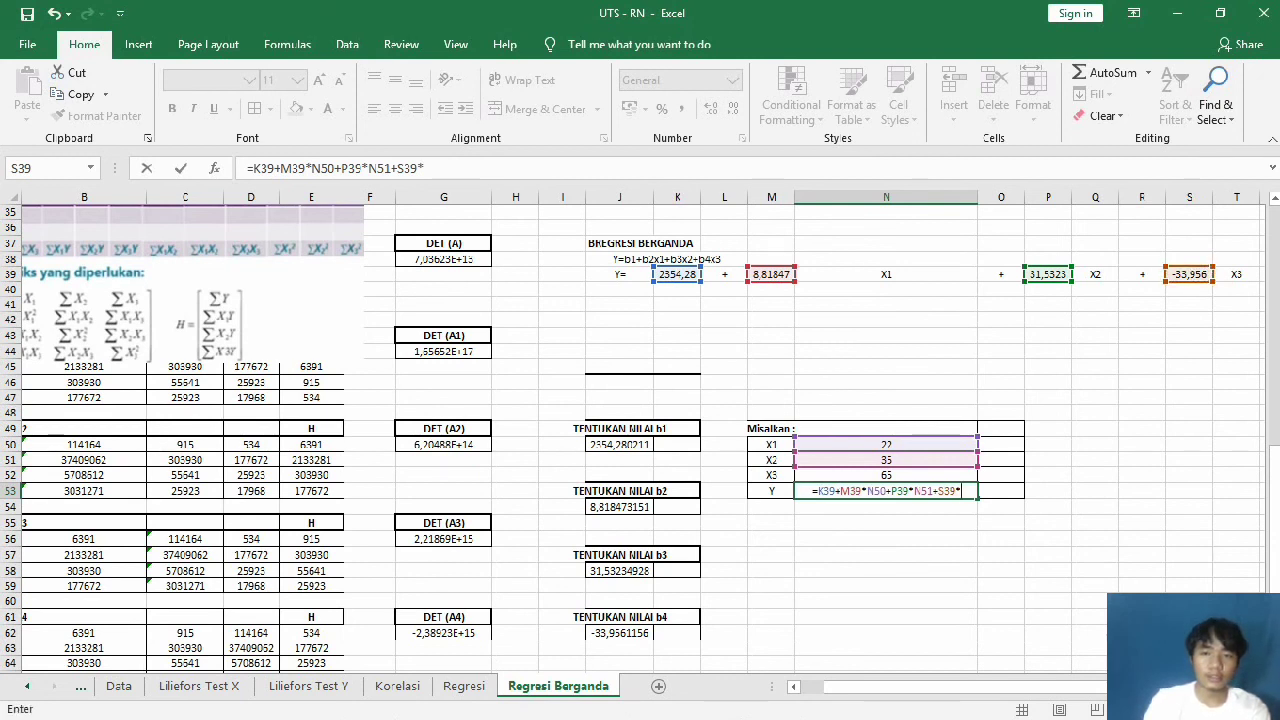
key("Up")
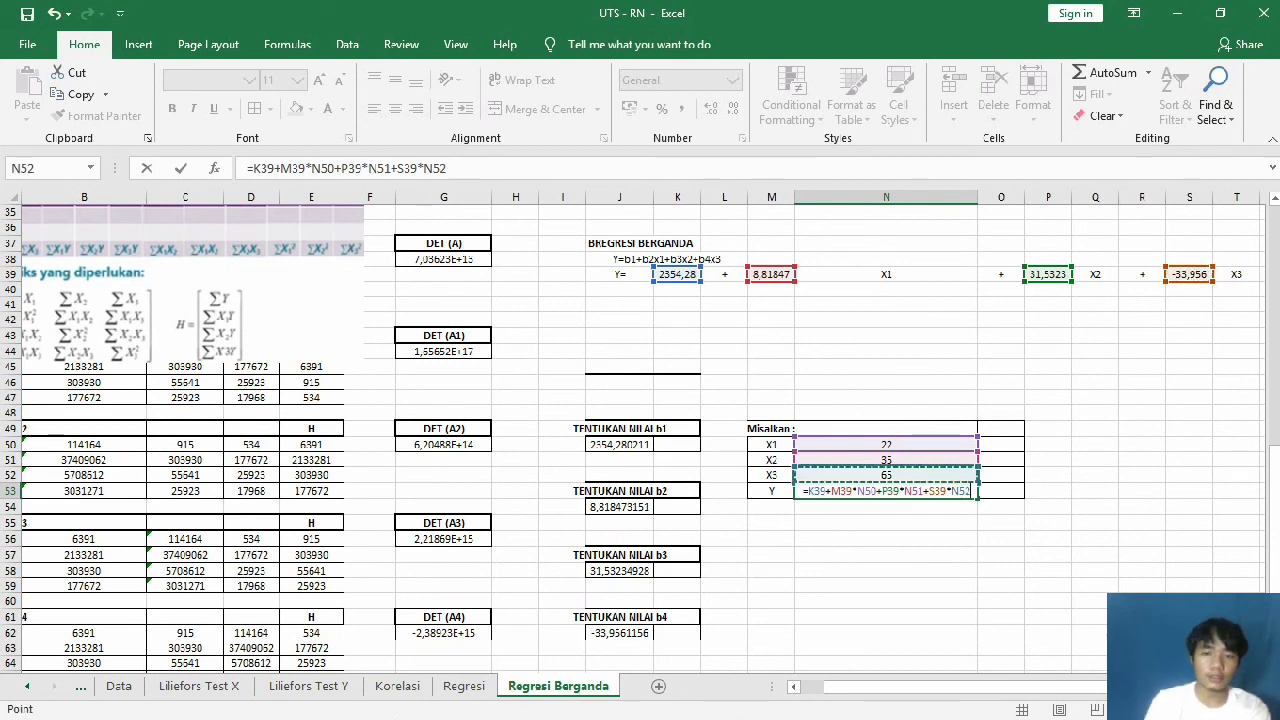
key("Return")
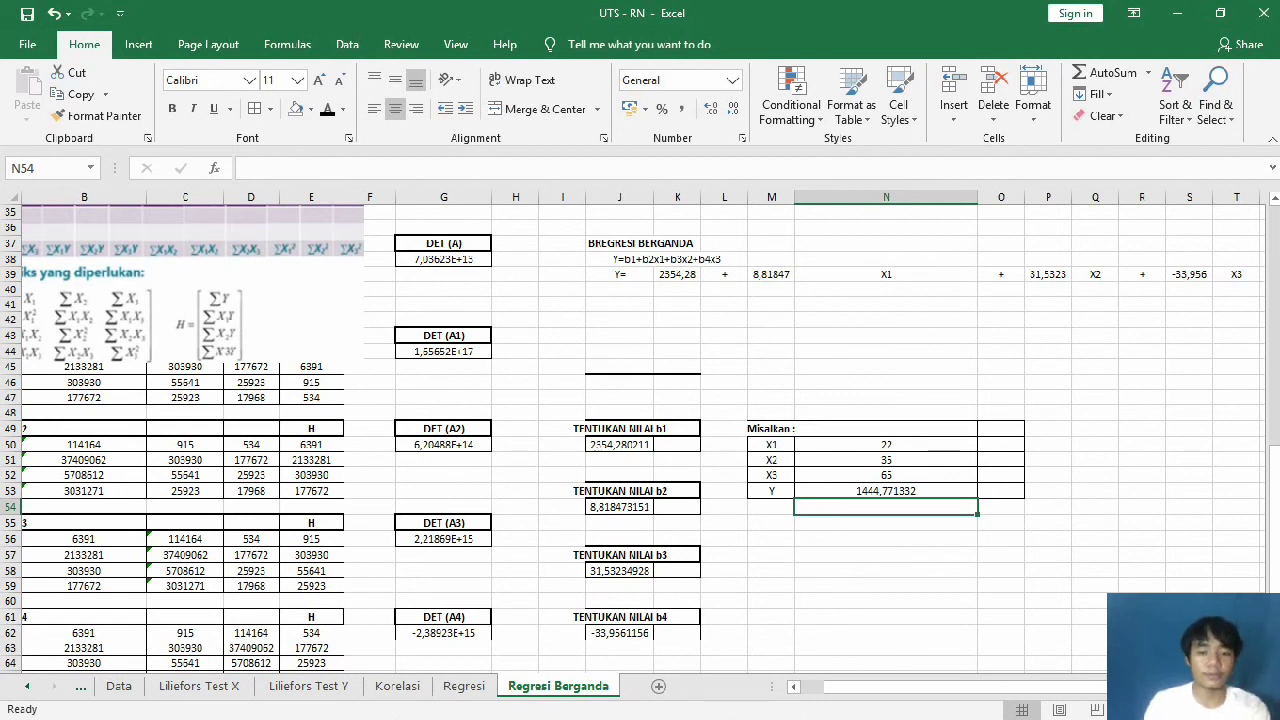
double_click(886, 538)
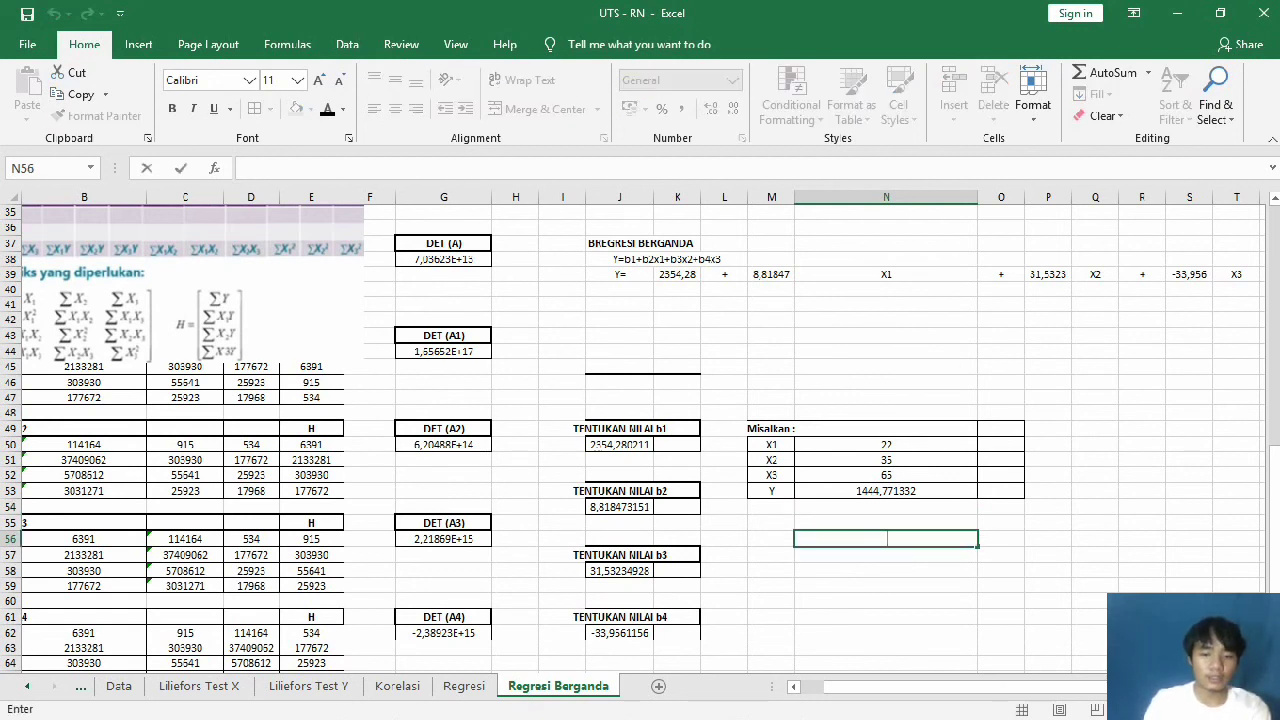
left_click(247, 168)
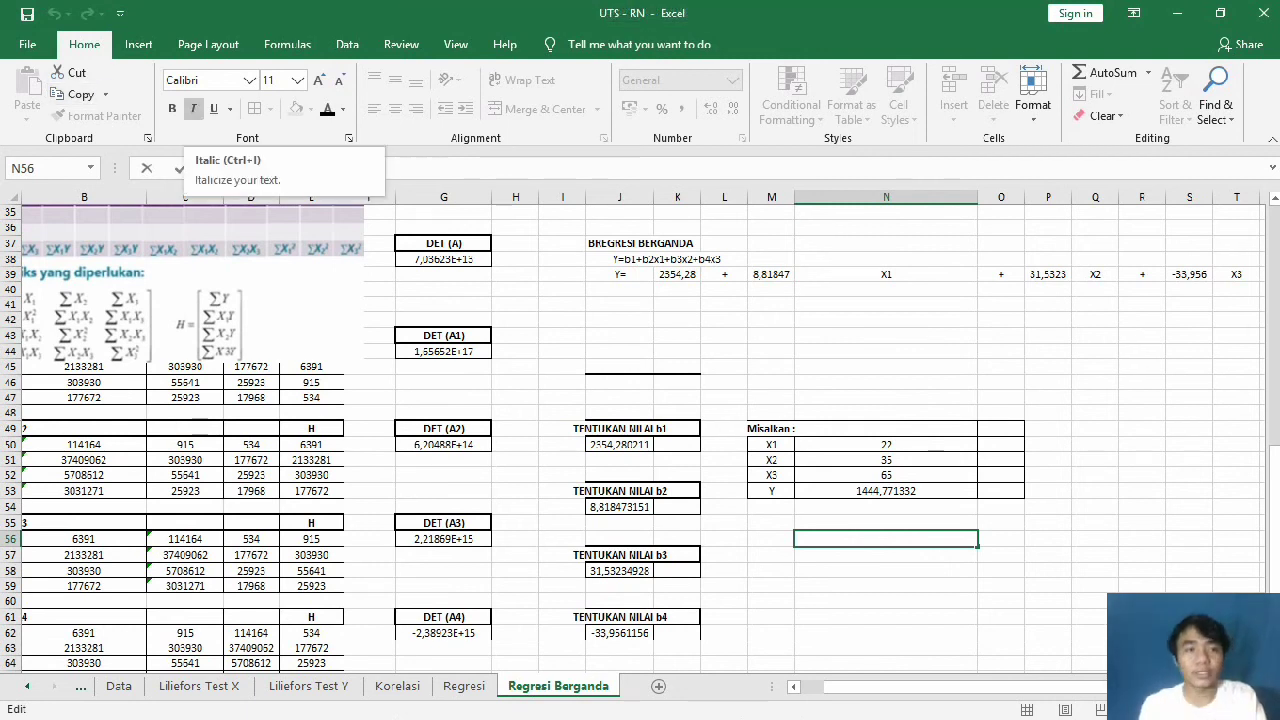
Step: Try to activate Analysis ToolPak from the inactive add-ins listed in Excel Options
left_click(27, 44)
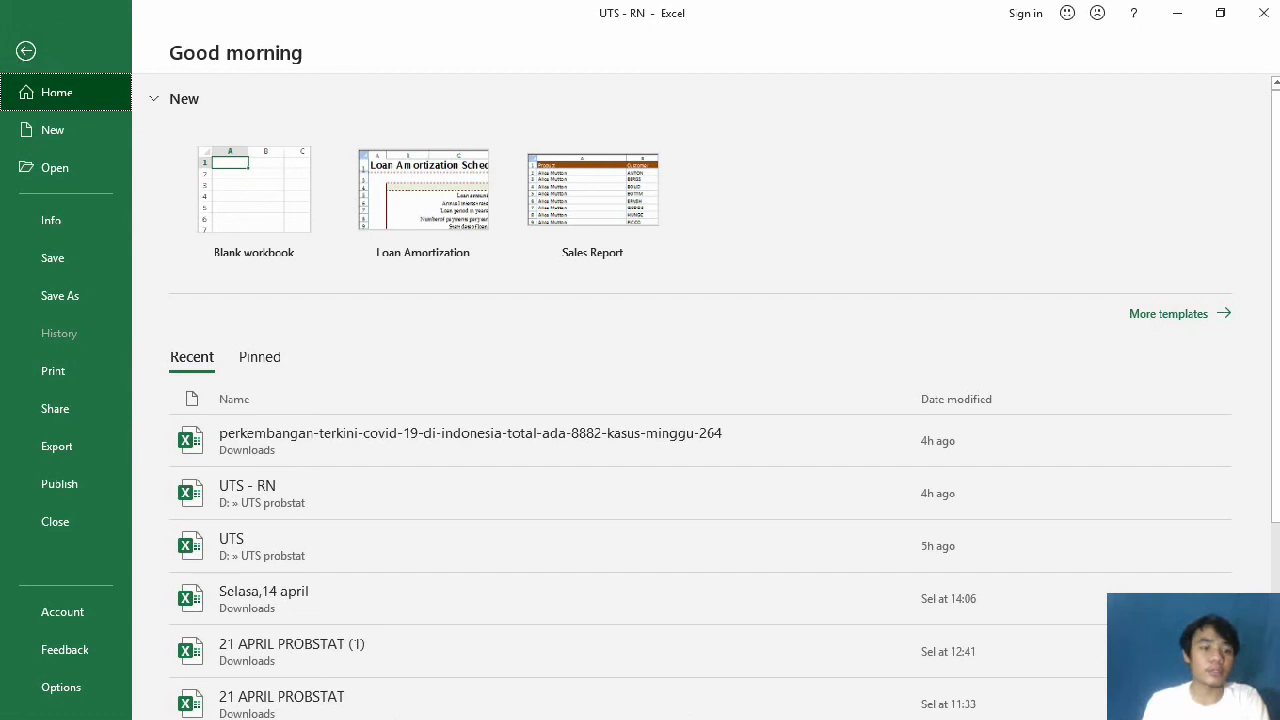
left_click(61, 687)
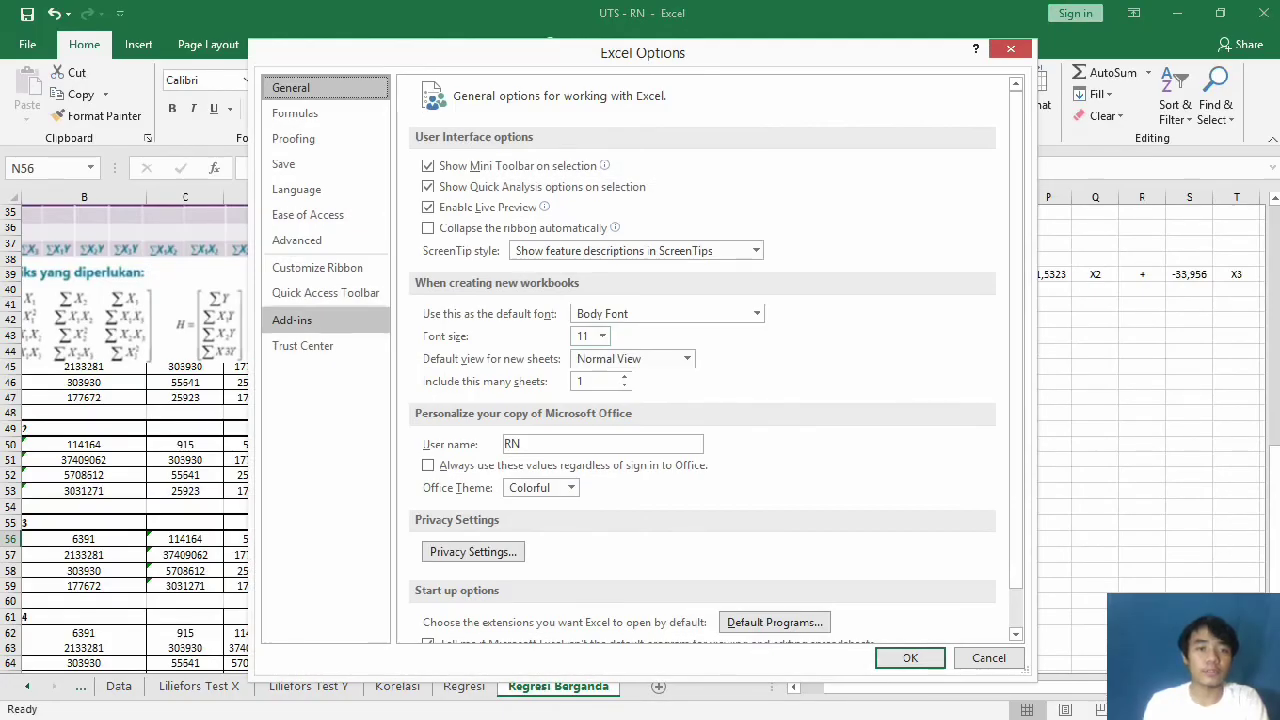
left_click(325, 320)
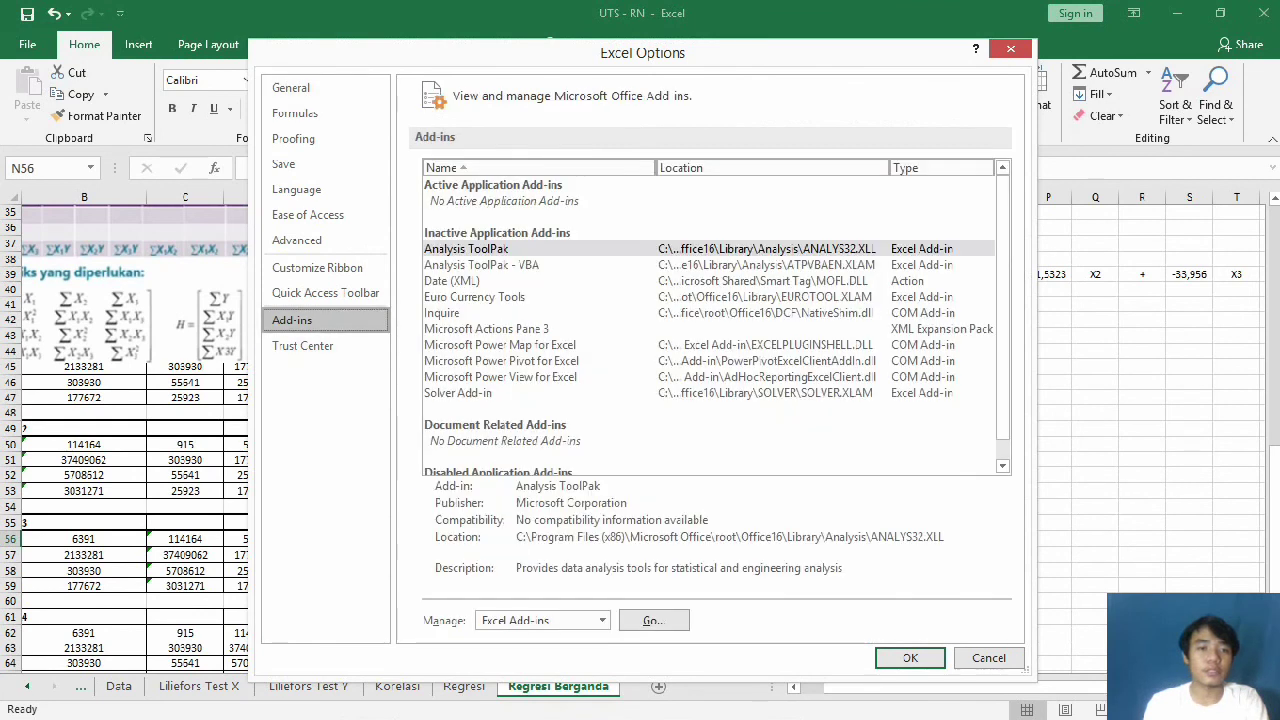
left_click(538, 248)
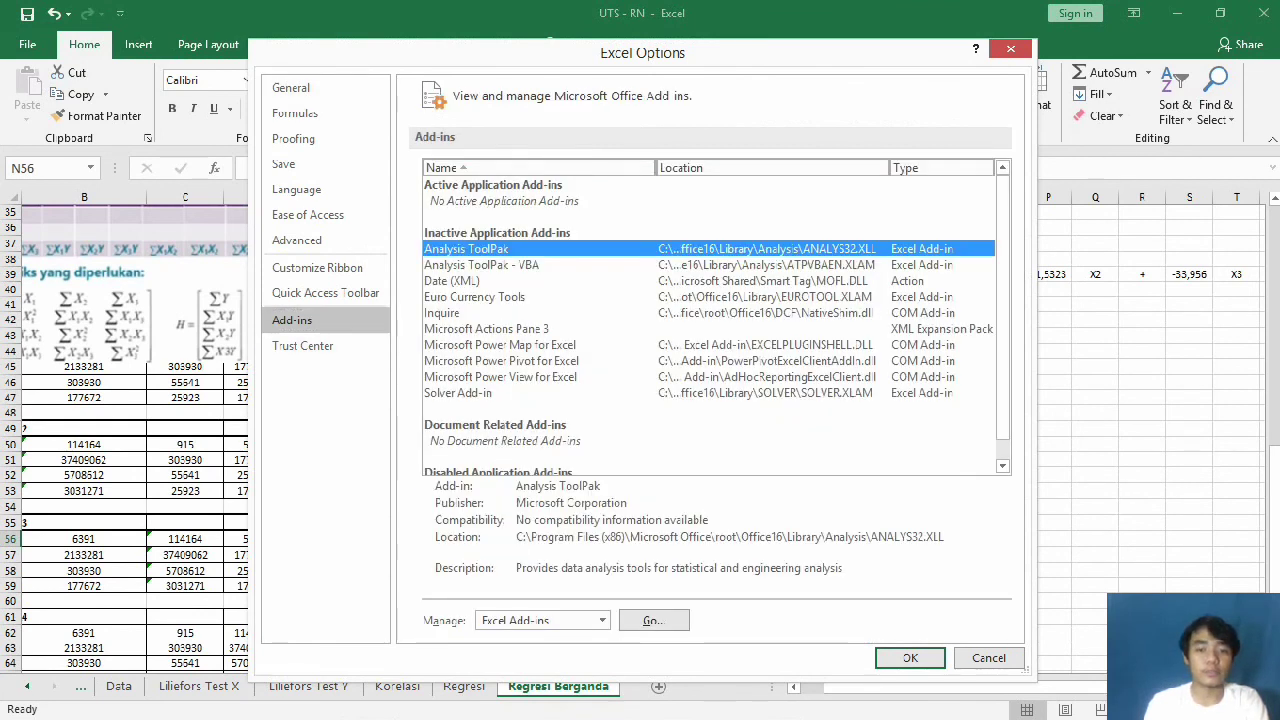
left_click(908, 657)
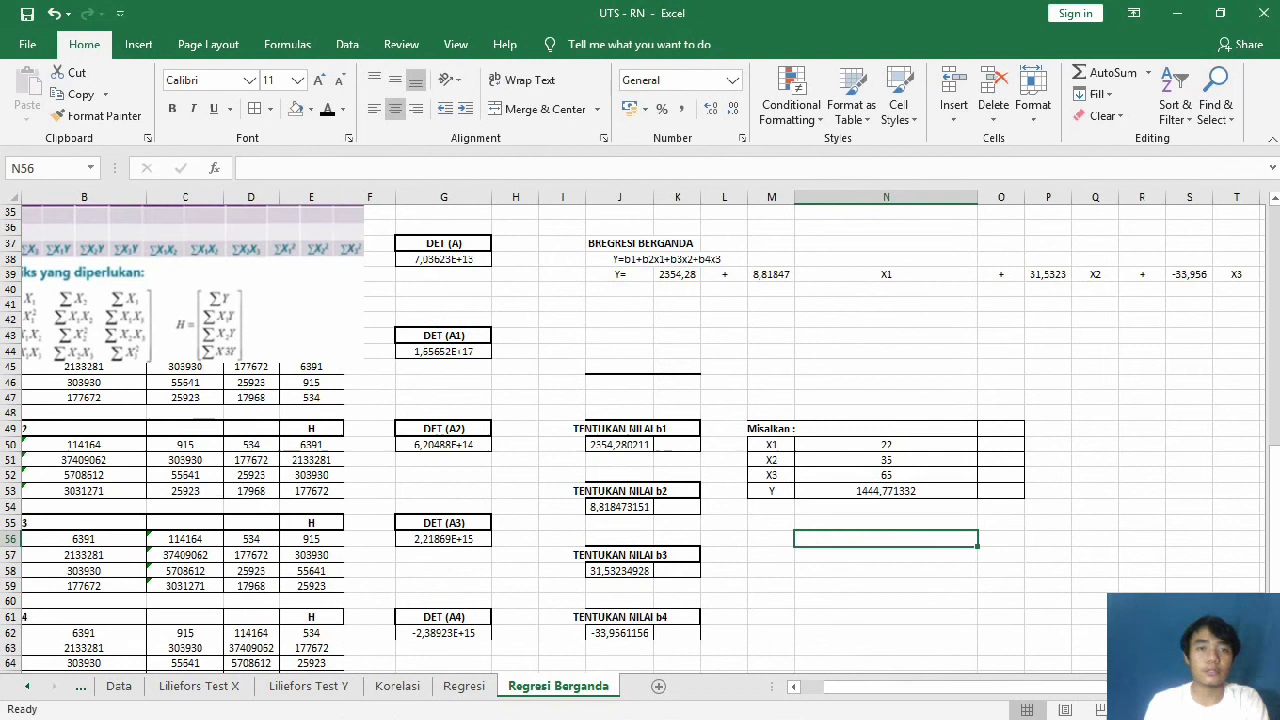
Step: Open the Excel Add-ins manager from the program options and accept it with Analysis ToolPak enabled
left_click(347, 44)
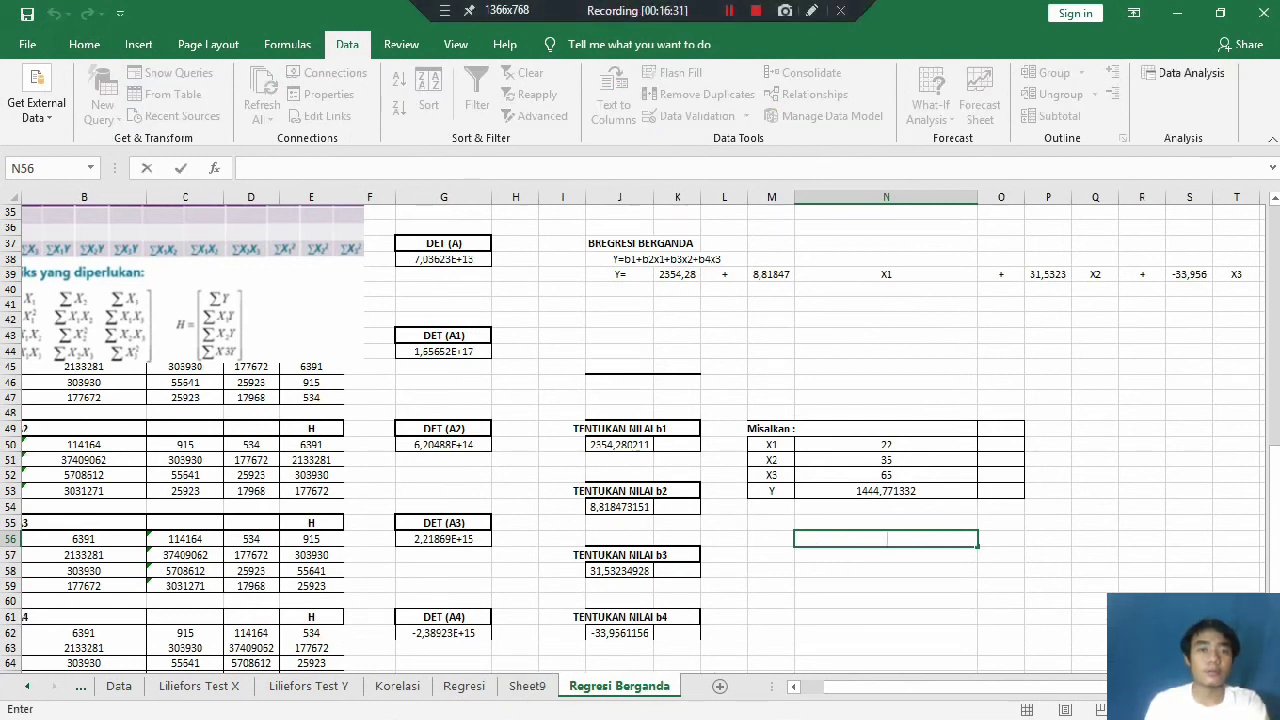
left_click(27, 44)
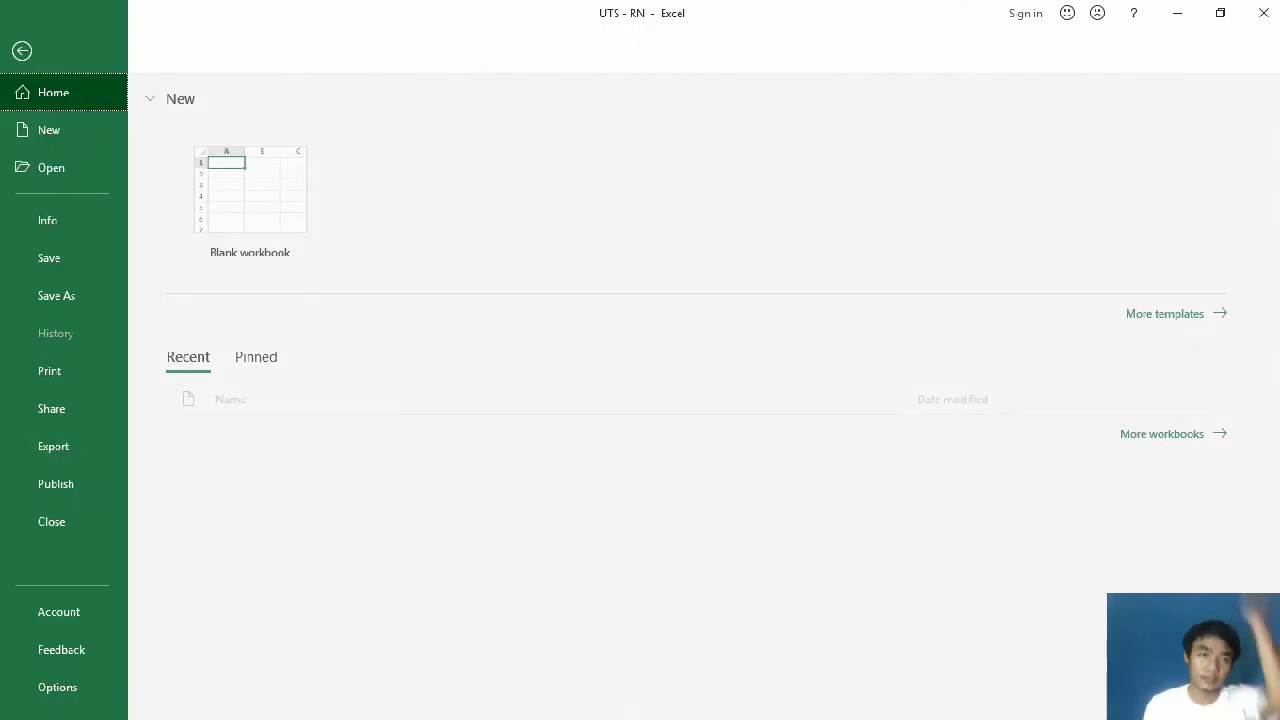
left_click(61, 687)
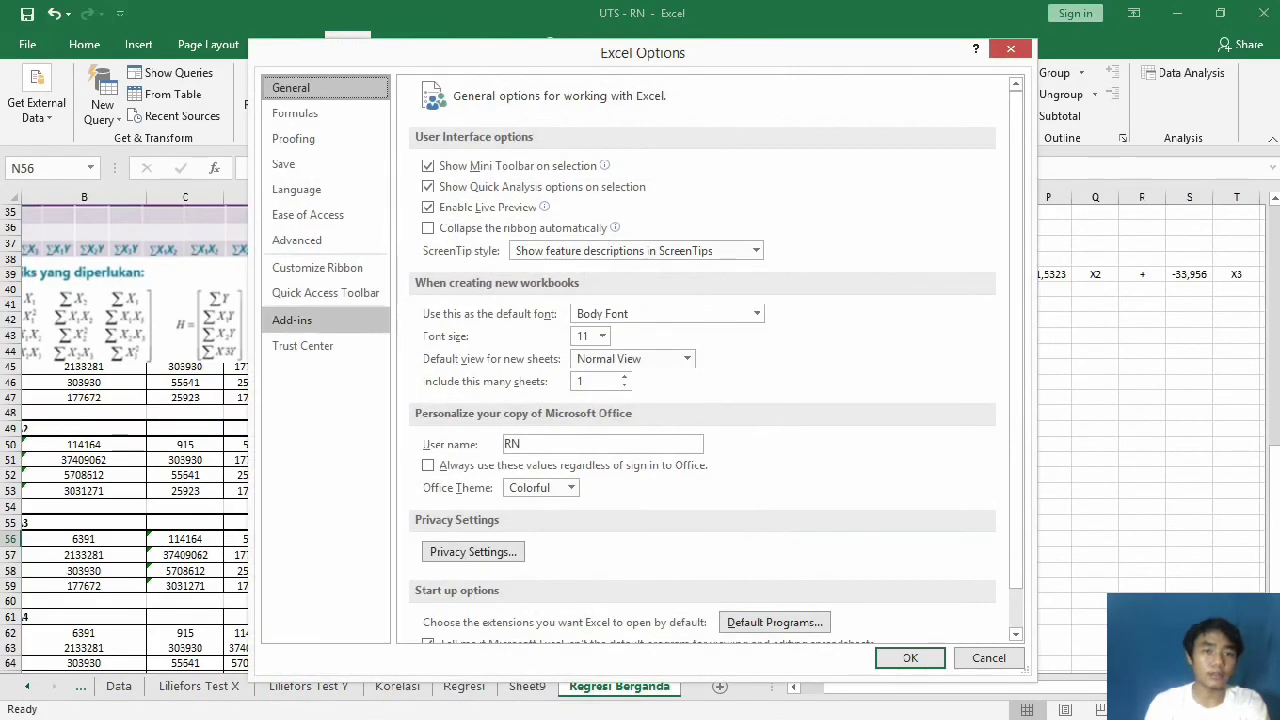
left_click(292, 320)
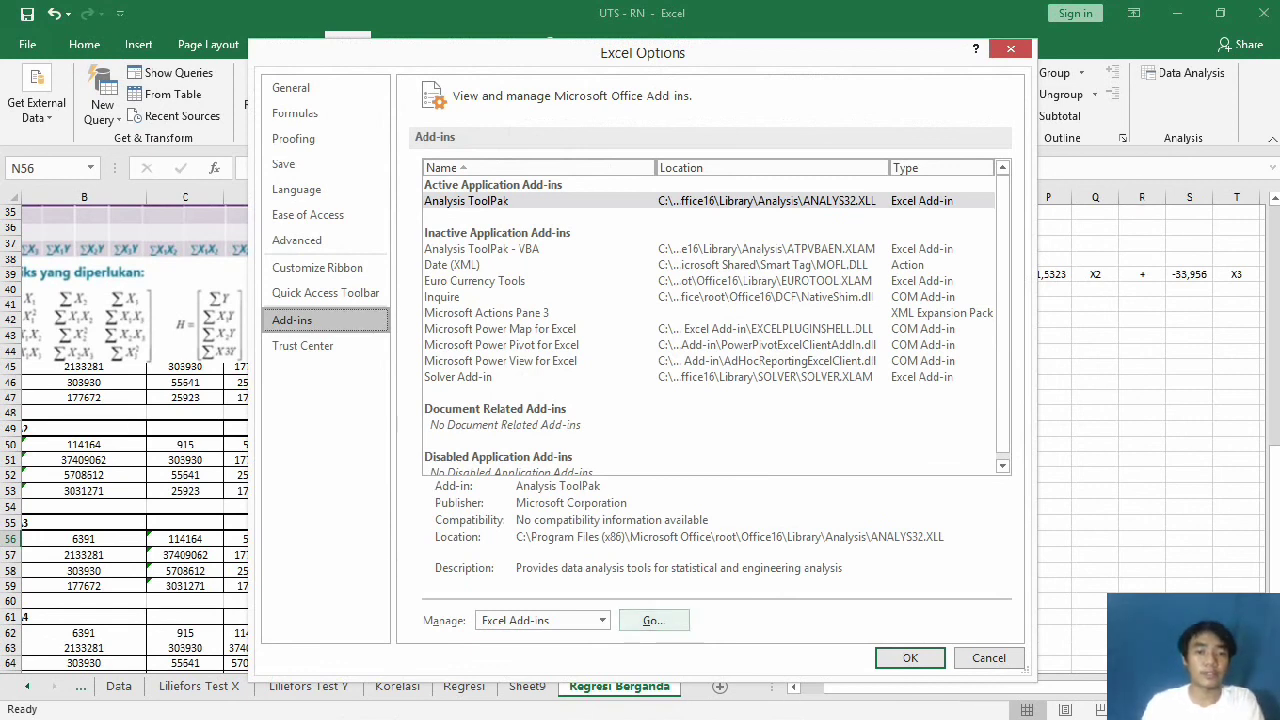
left_click(652, 620)
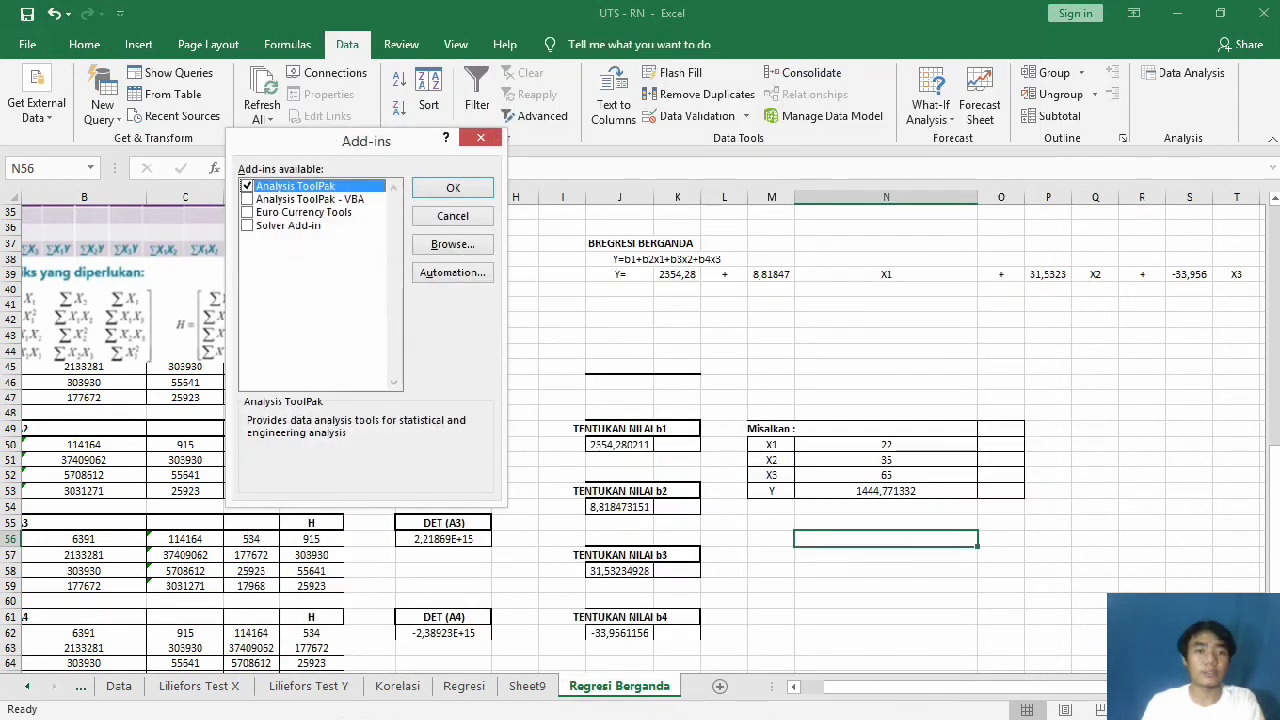
left_click(453, 188)
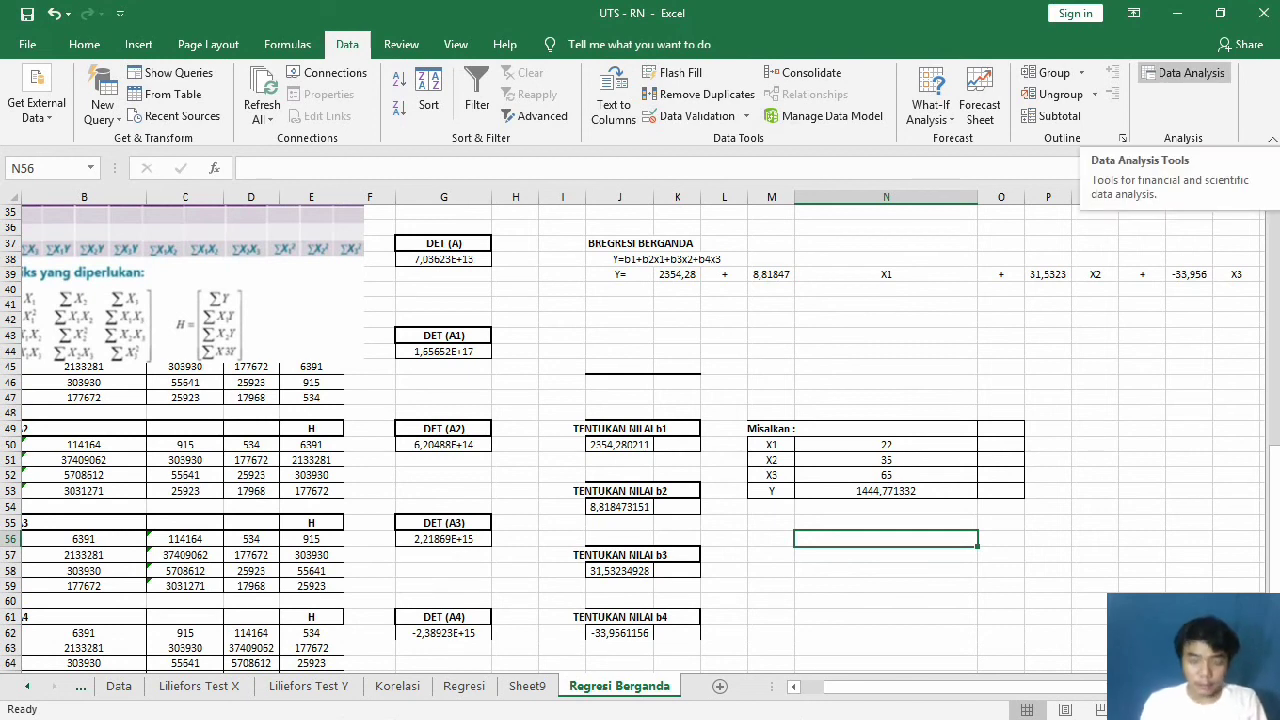
Step: Select the empty cell S5 beside the Regresi Linier Multivariabel table and start the Regression tool from Data Analysis
left_click(537, 168)
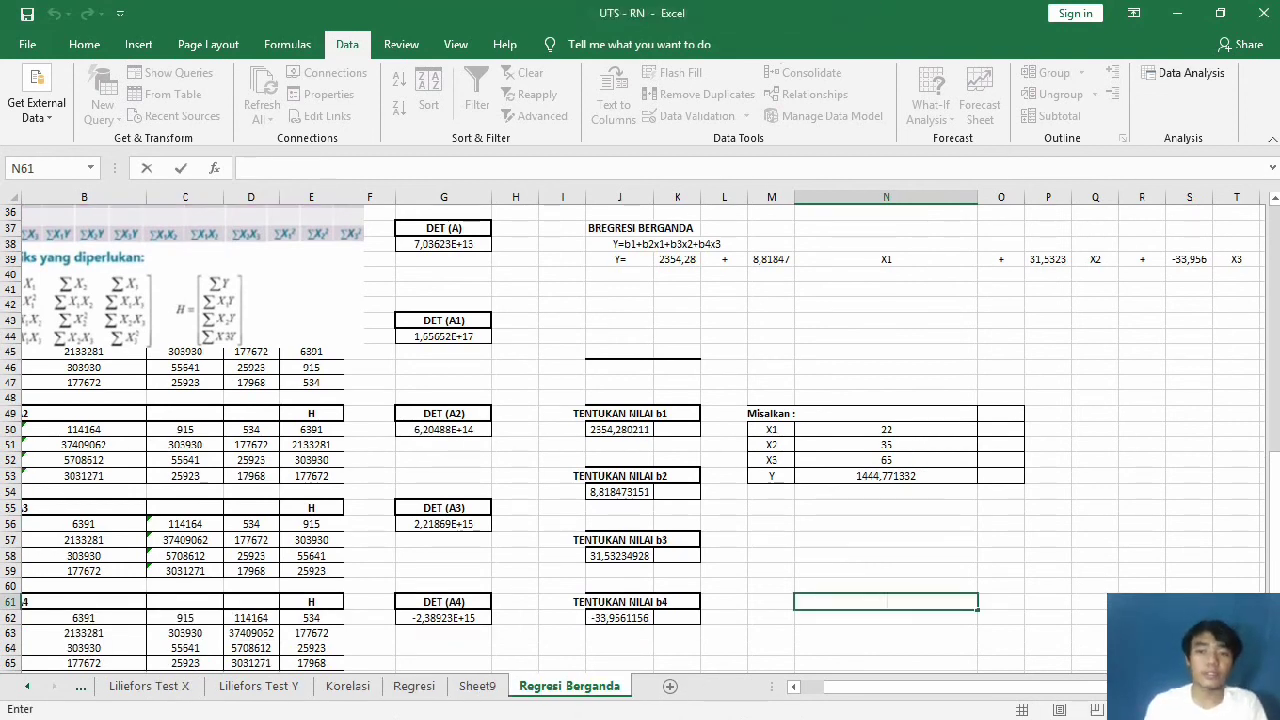
left_click_drag(1273, 515, 1273, 267)
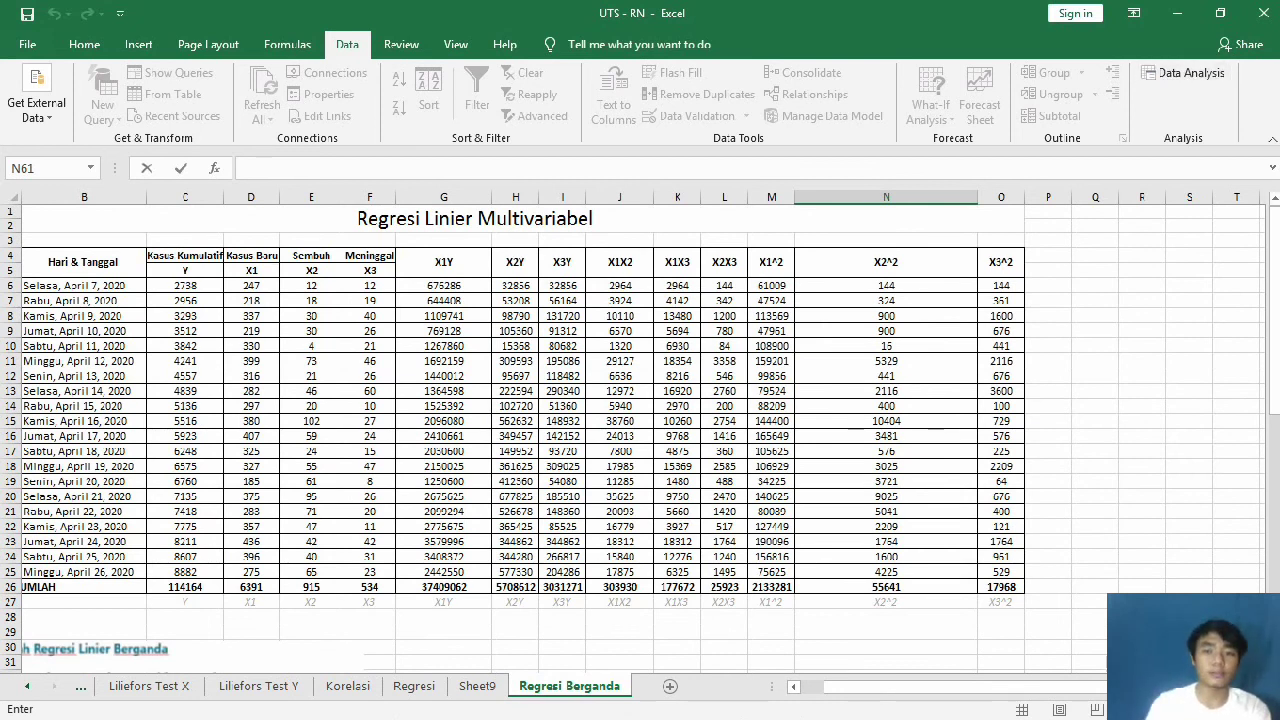
left_click(1188, 270)
left_click(1183, 72)
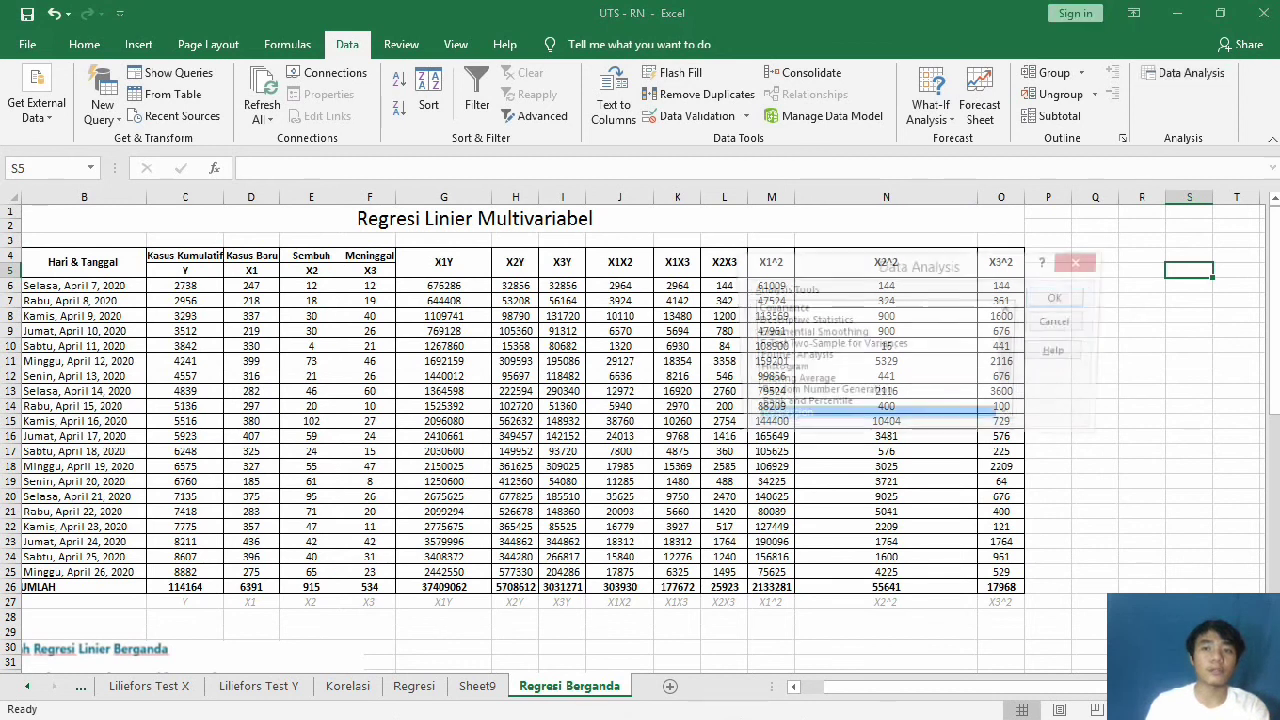
left_click_drag(1009, 360, 1009, 392)
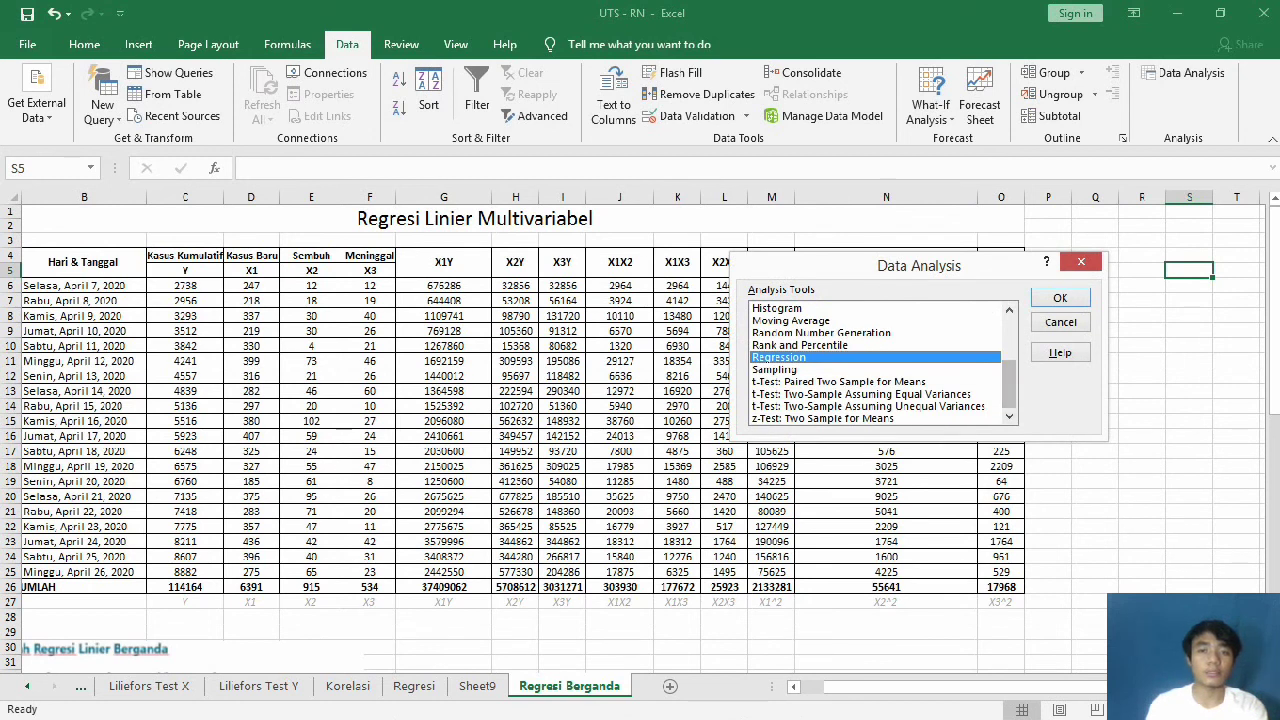
key("Return")
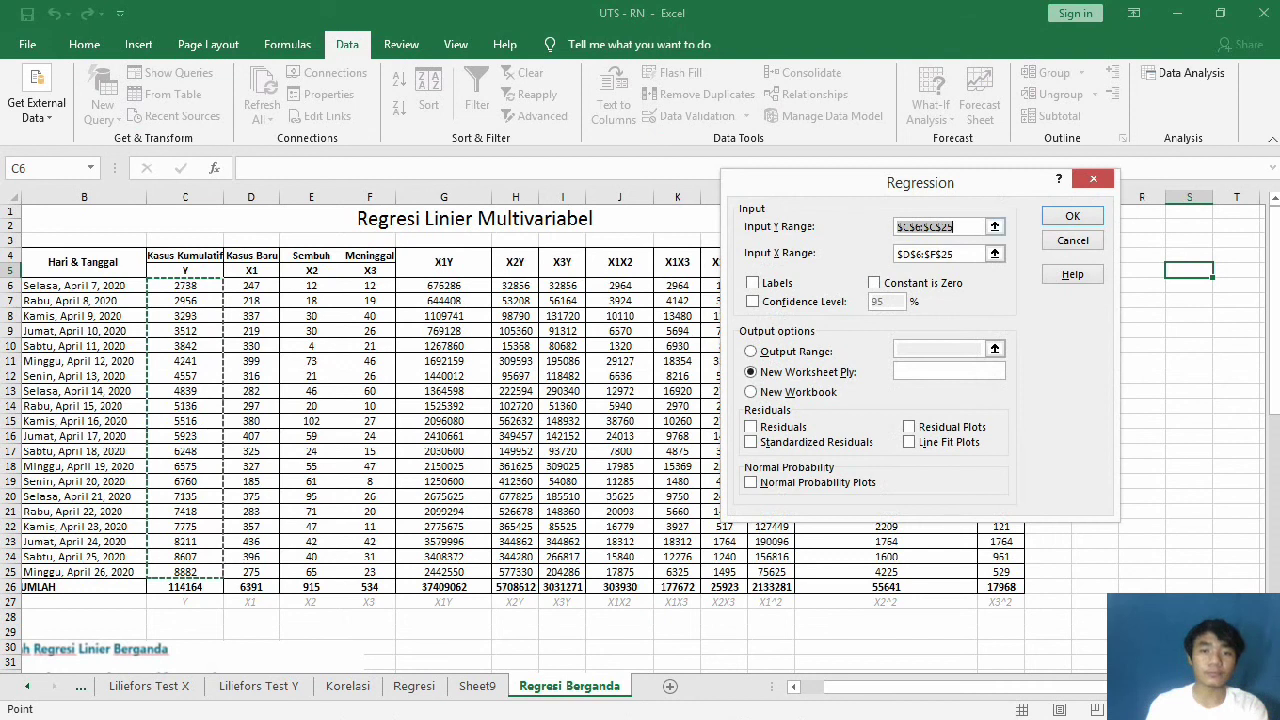
Step: Clear the prefilled Input Y Range and Input X Range in the Regression settings
left_click(952, 226)
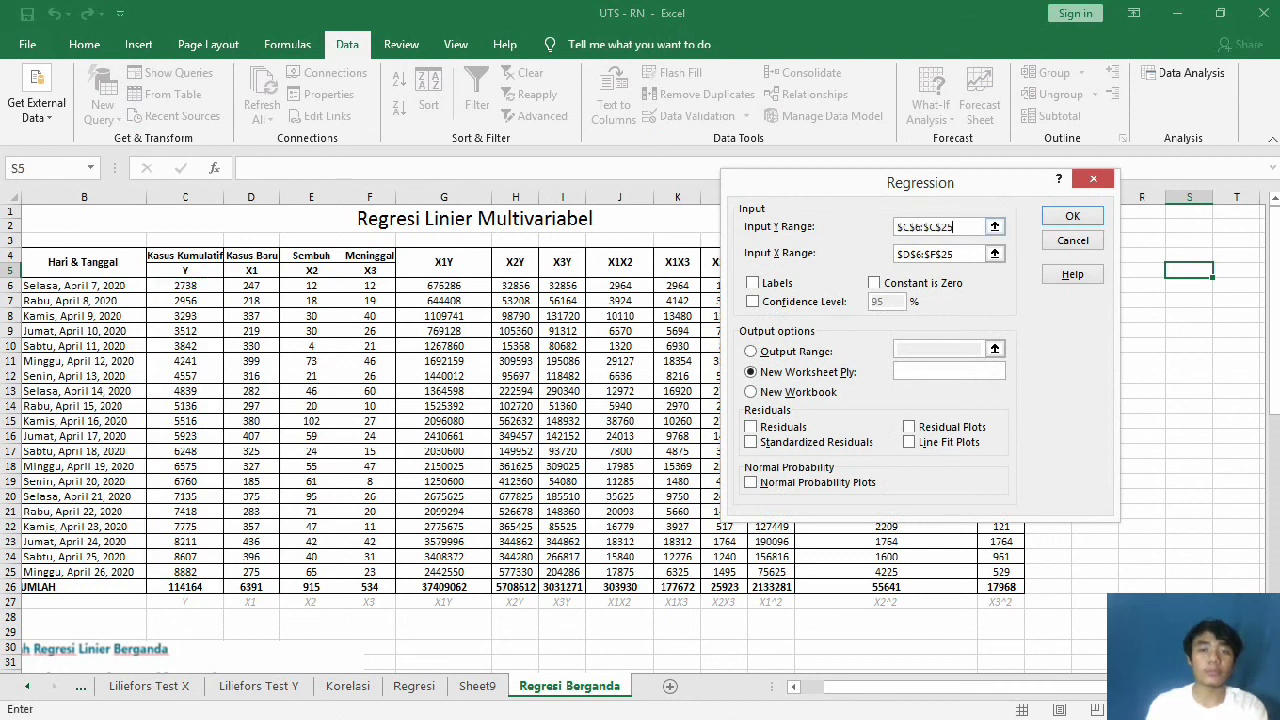
key("BackSpace")
key("BackSpace")
key("BackSpace")
key("BackSpace")
key("BackSpace")
key("BackSpace")
key("BackSpace")
key("BackSpace")
key("BackSpace")
key("BackSpace")
left_click_drag(955, 253, 896, 253)
key("BackSpace")
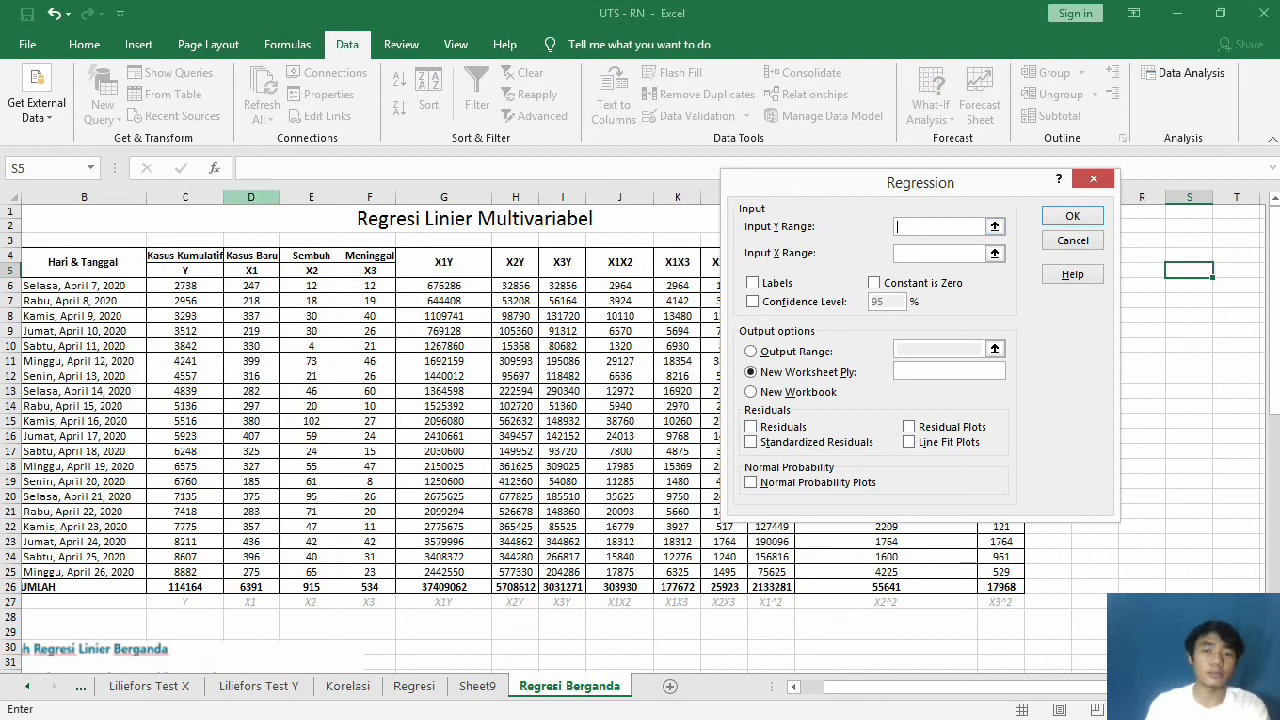
Step: Set the Input Y Range to $C$6:$C$25 and Input X Range to $D$6:$F$25, and run the regression to a new worksheet
left_click_drag(185, 286, 215, 572)
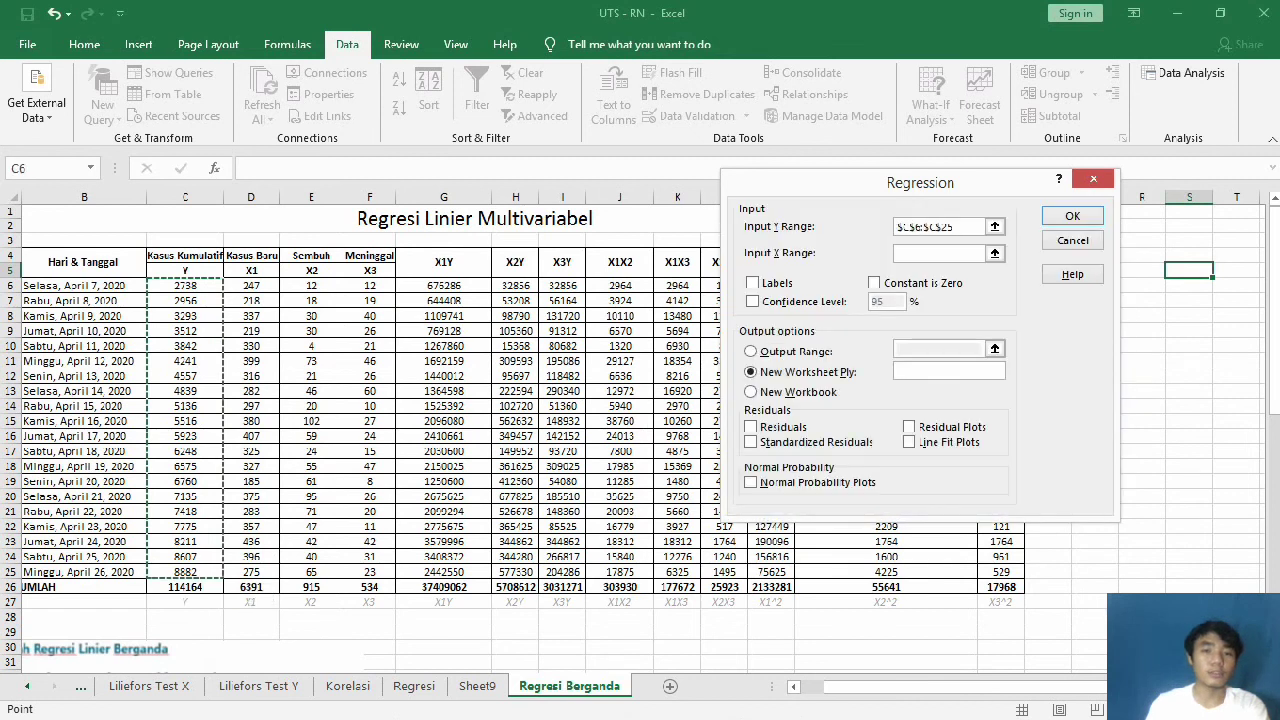
left_click(938, 253)
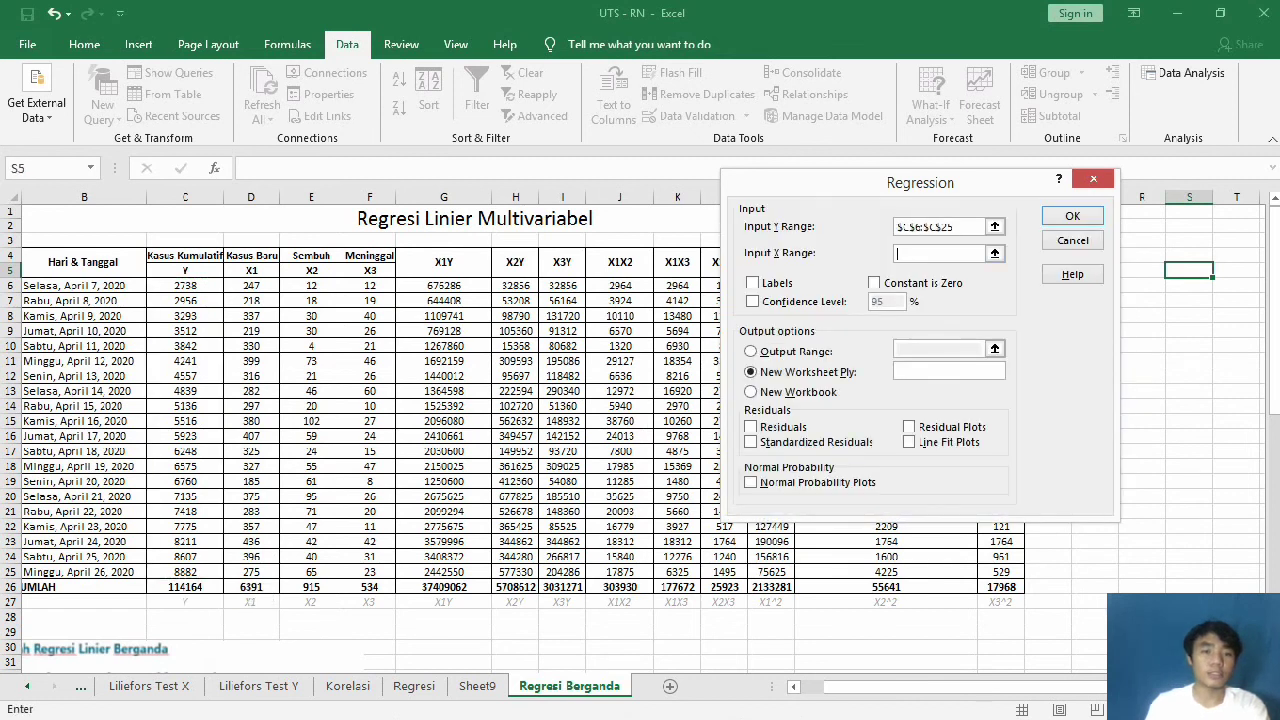
left_click_drag(250, 286, 392, 580)
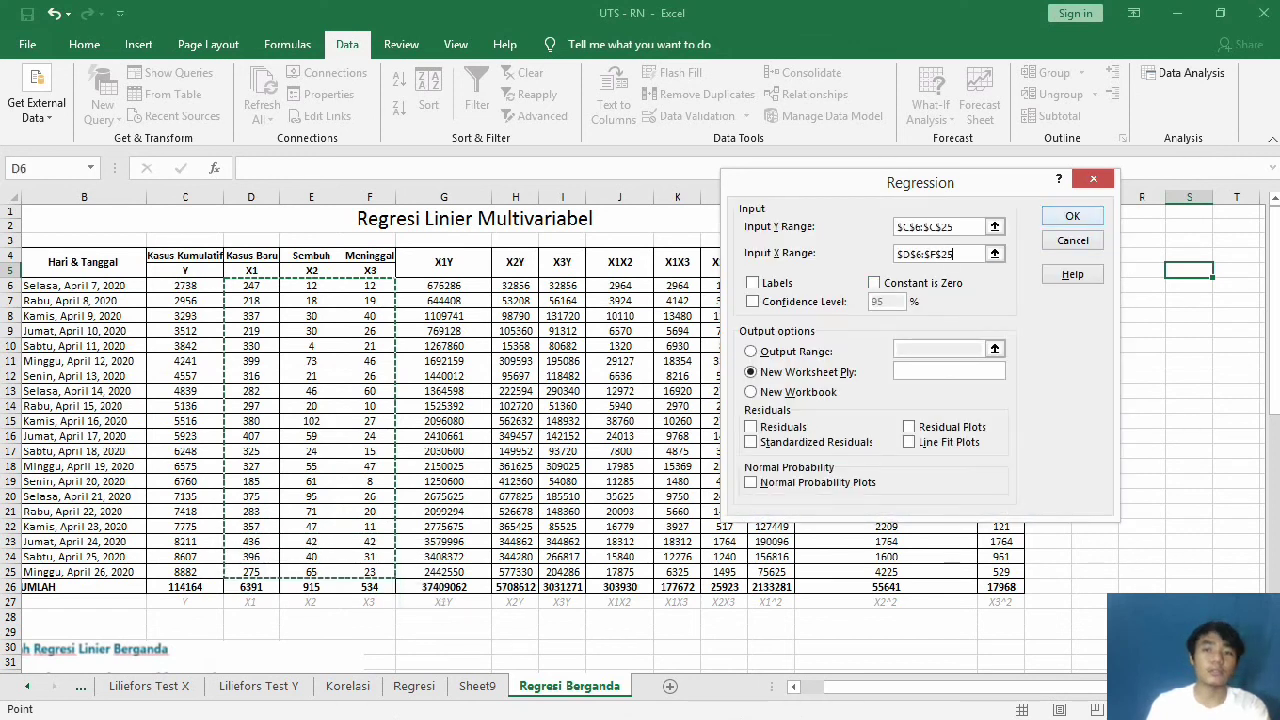
key("Return")
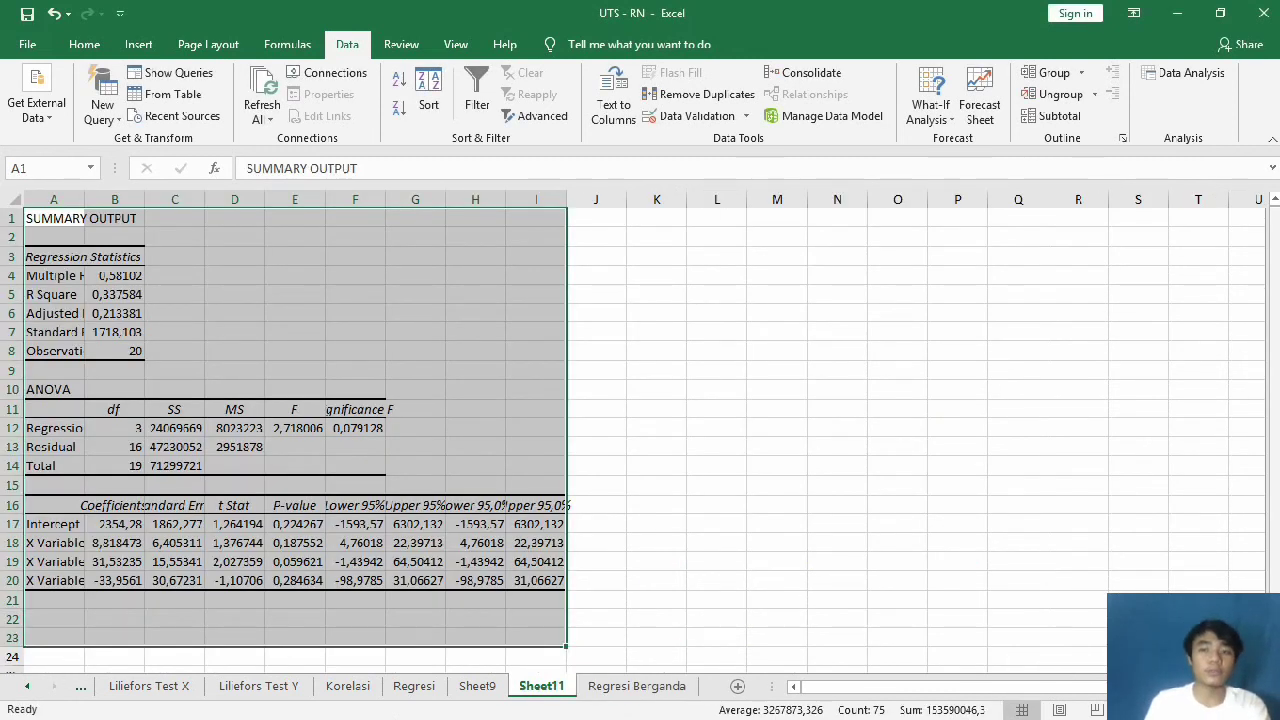
Step: Copy the Intercept and X Variable coefficients in A17:B20 of the summary output to cell J41 on the Regresi Berganda sheet
scroll(295, 430, "down", 1)
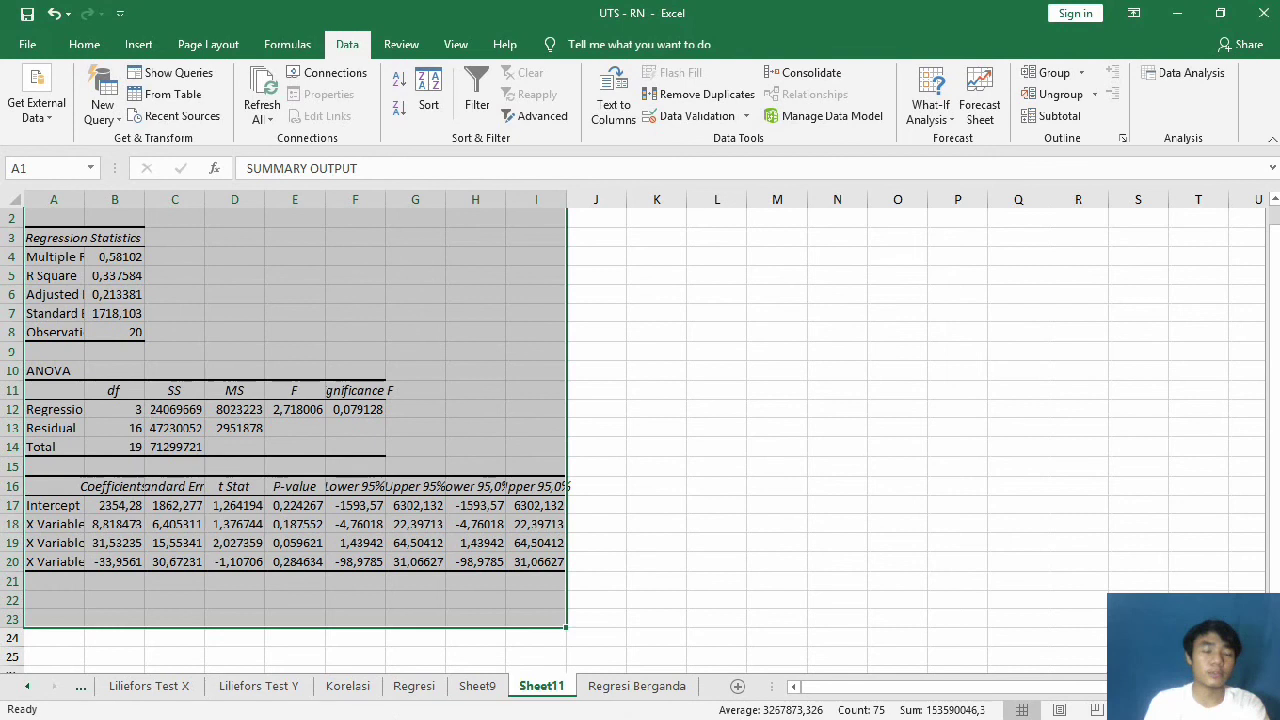
left_click(114, 370)
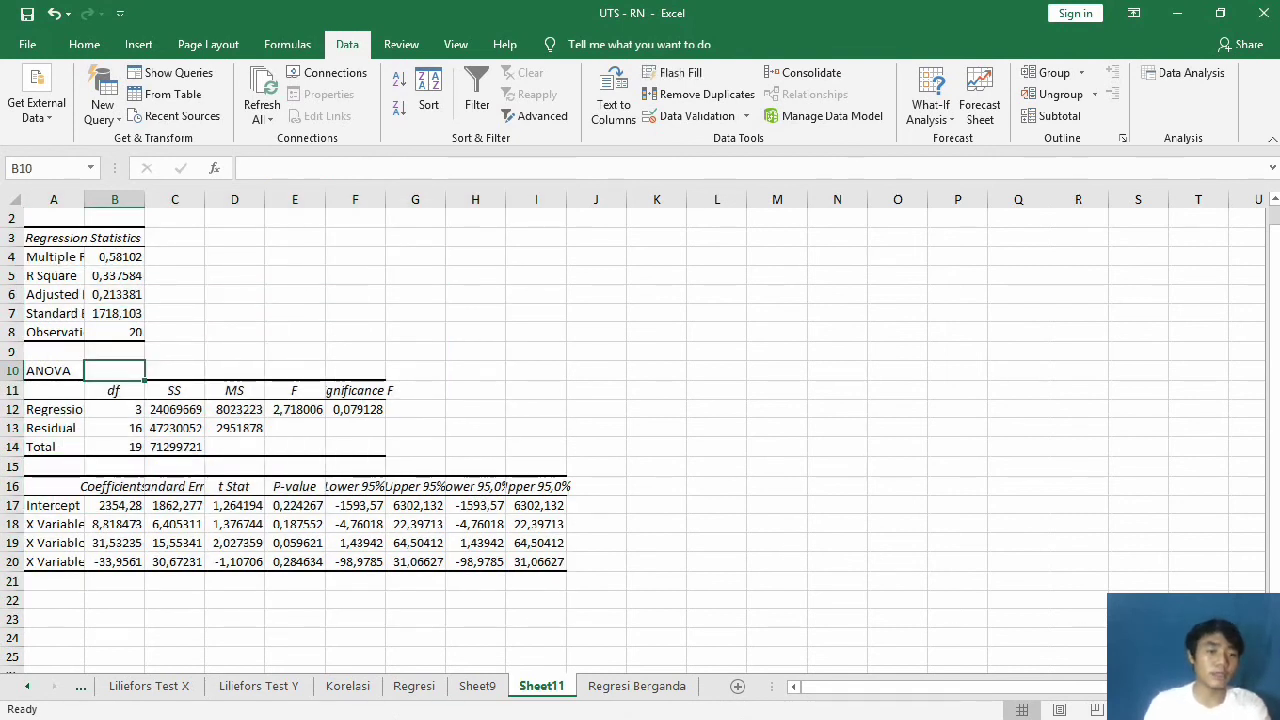
left_click_drag(53, 505, 114, 561)
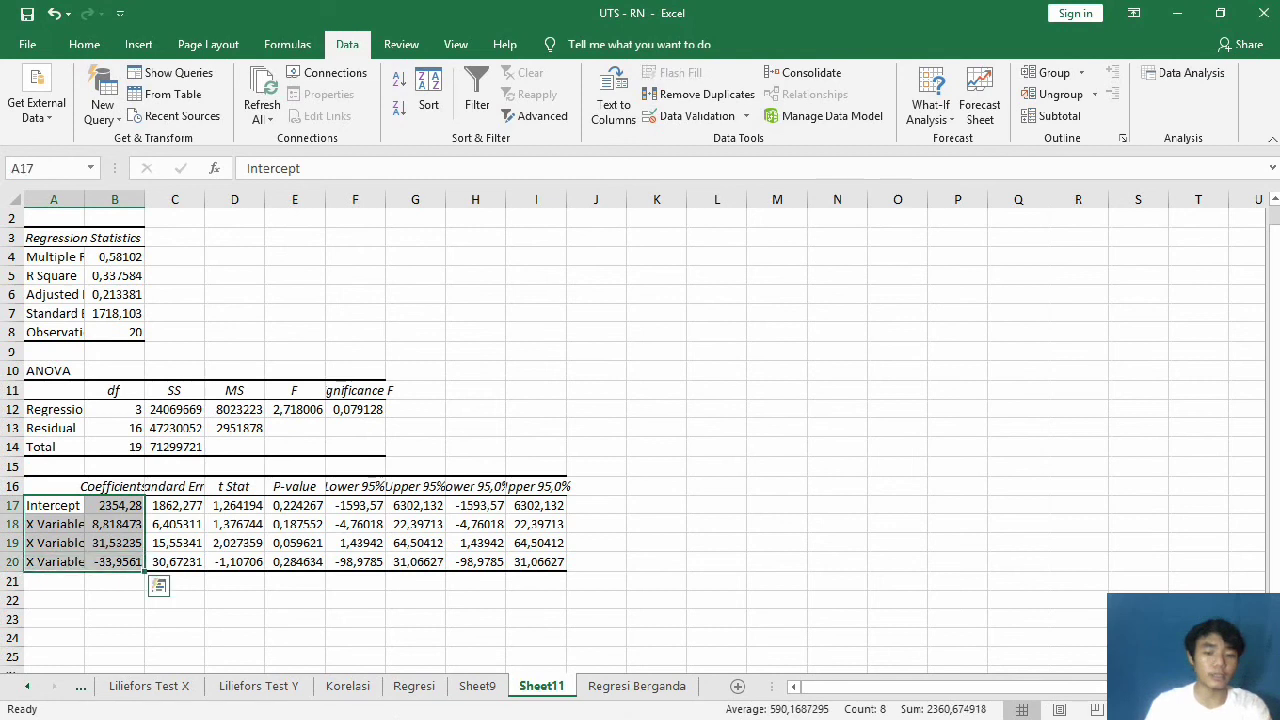
key("ctrl+c")
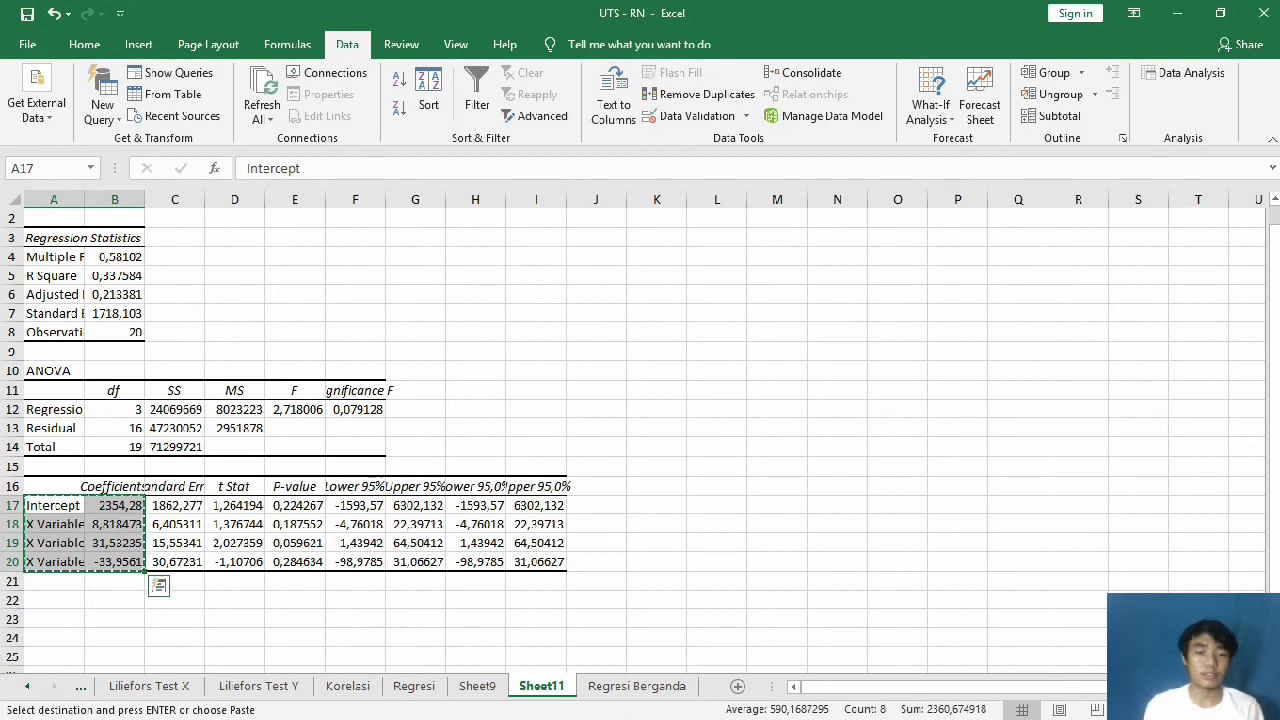
left_click(637, 686)
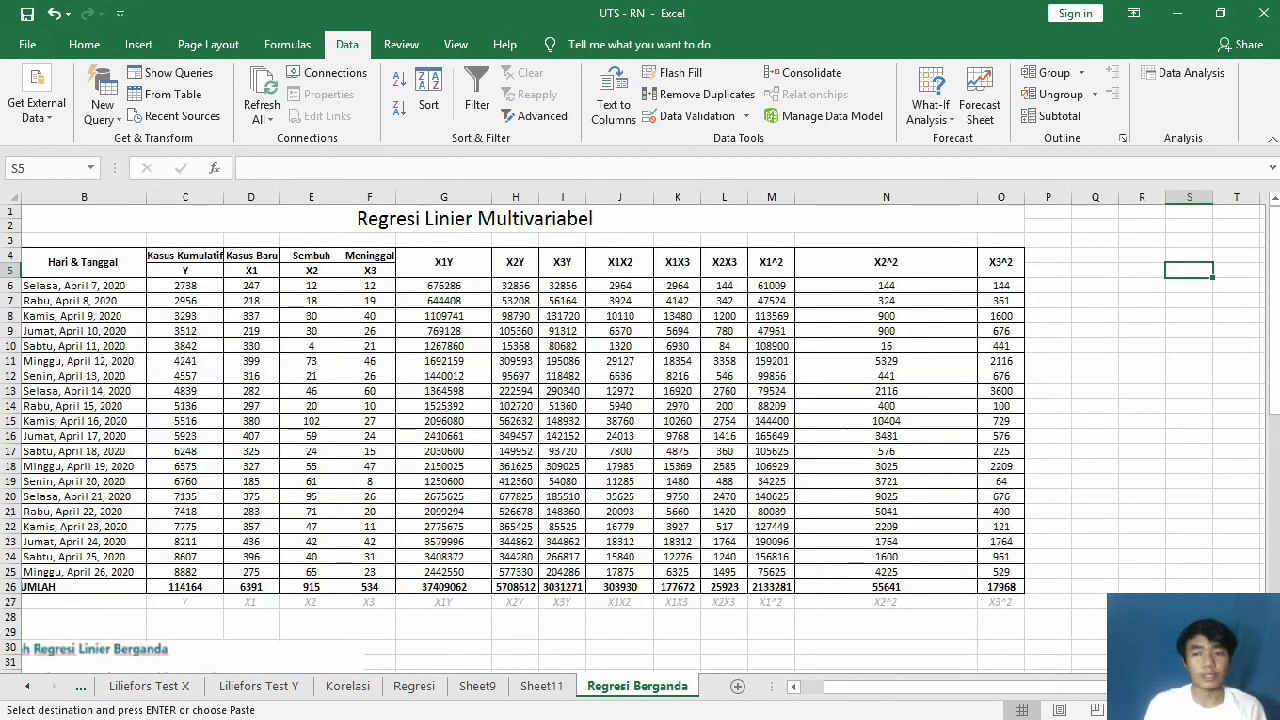
scroll(640, 440, "down", 10)
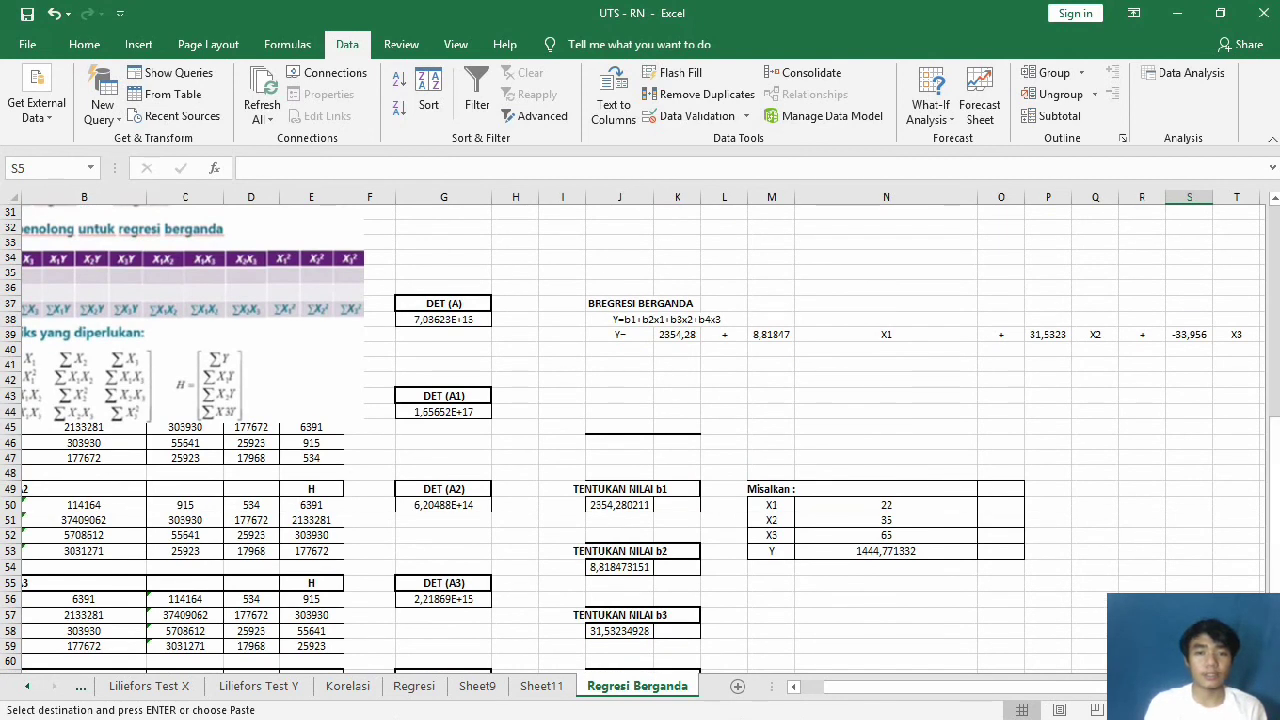
left_click(619, 364)
key("ctrl+v")
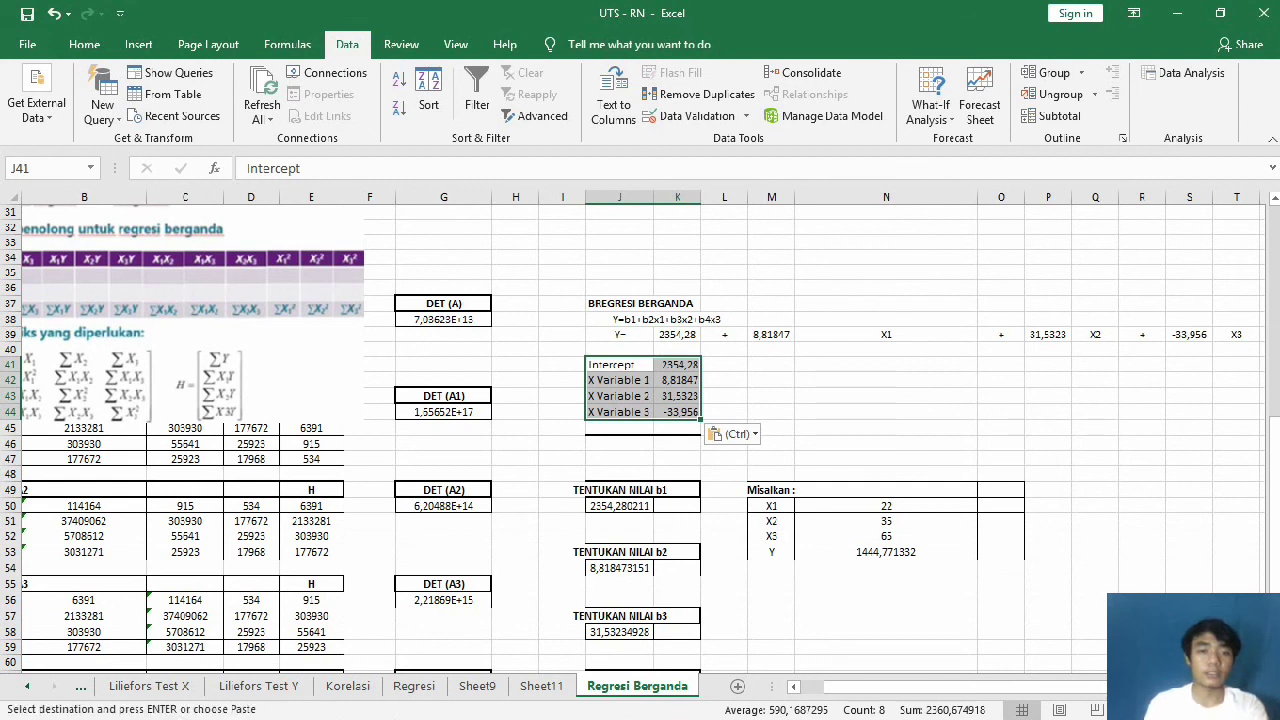
left_click(677, 364)
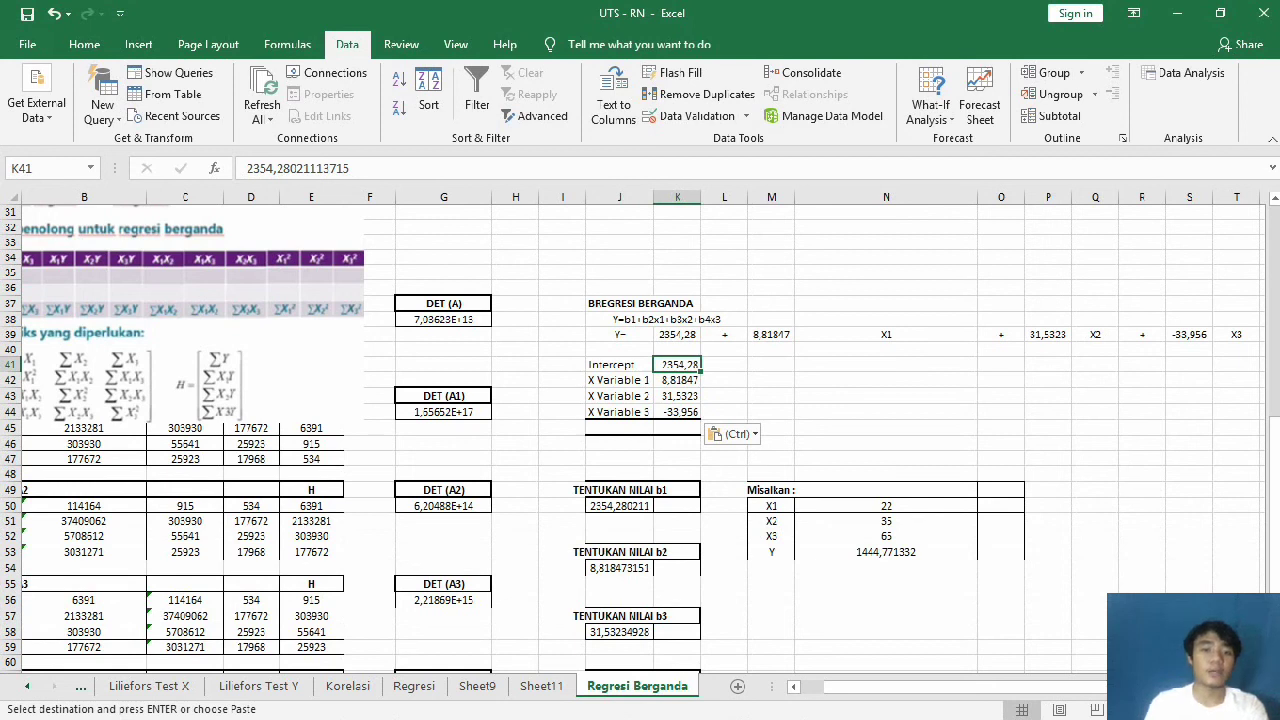
left_click(724, 380)
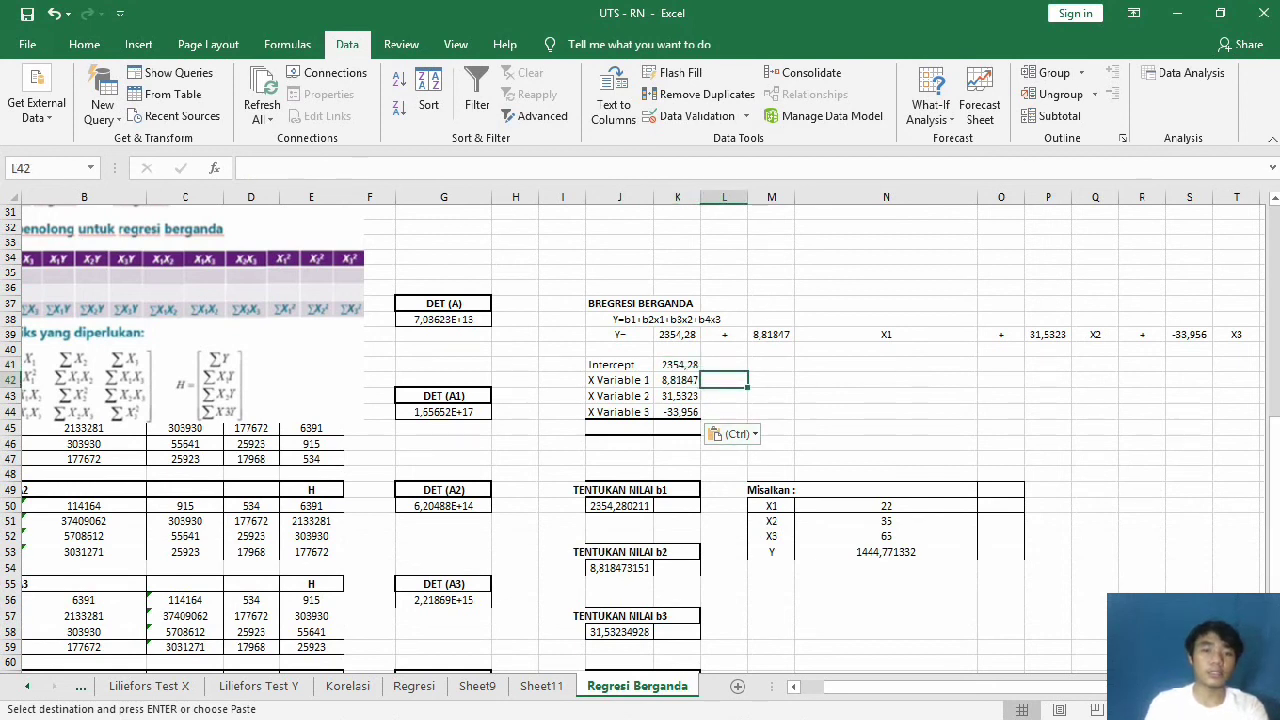
Step: Move the Langkah-Langkah Regresi Linier Berganda picture down to just below the matrix A1 table, clear of the matrix A and A1 tables
left_click_drag(190, 290, 190, 579)
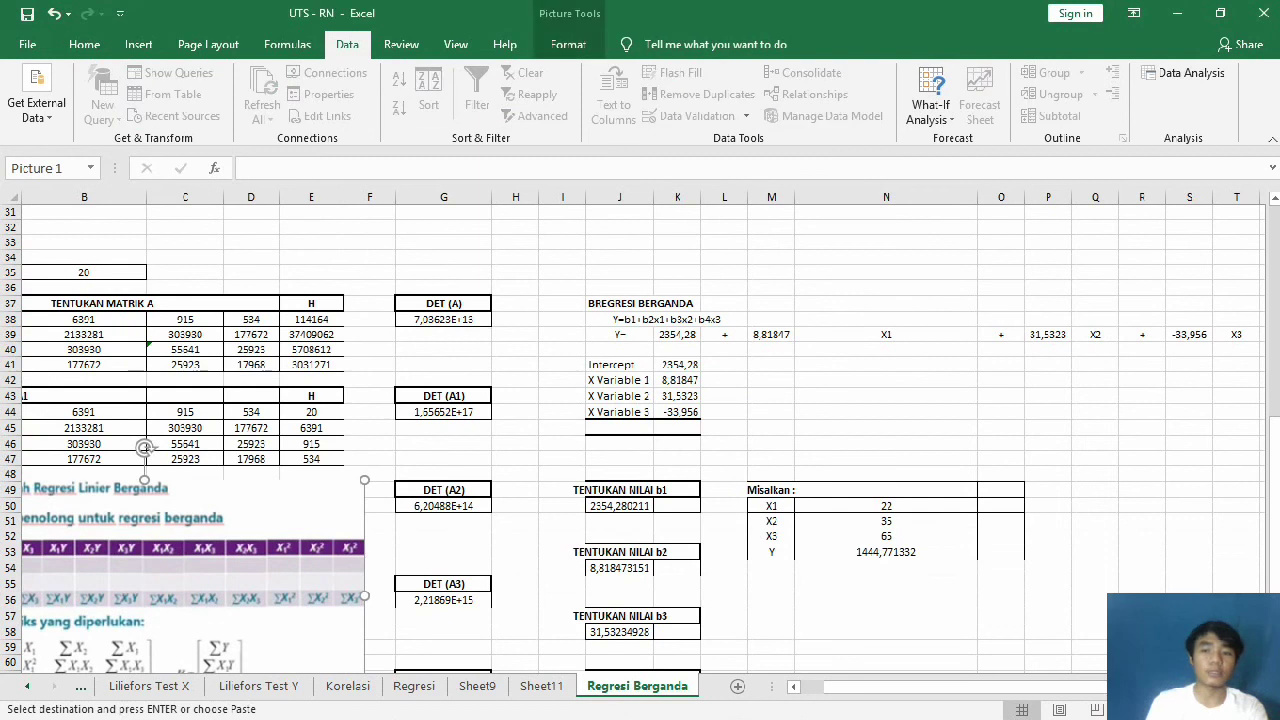
scroll(144, 447, "up", 1)
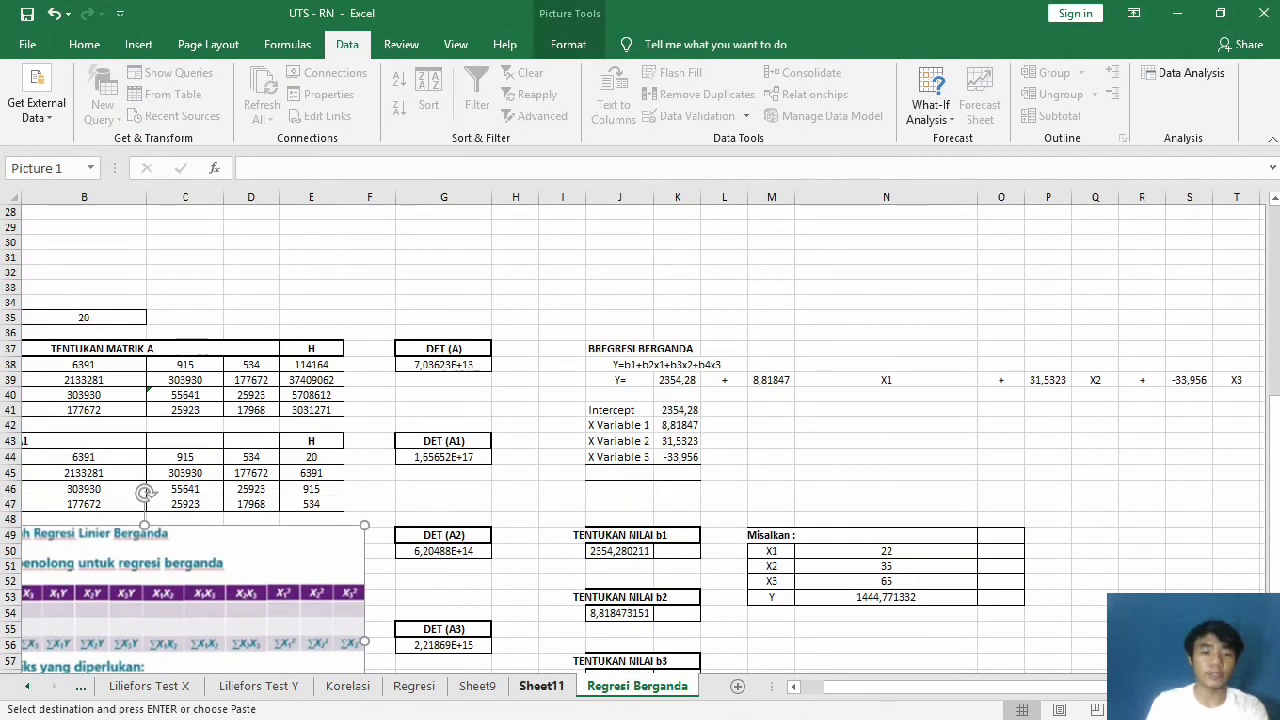
left_click(541, 686)
key("ctrl+Page_Down")
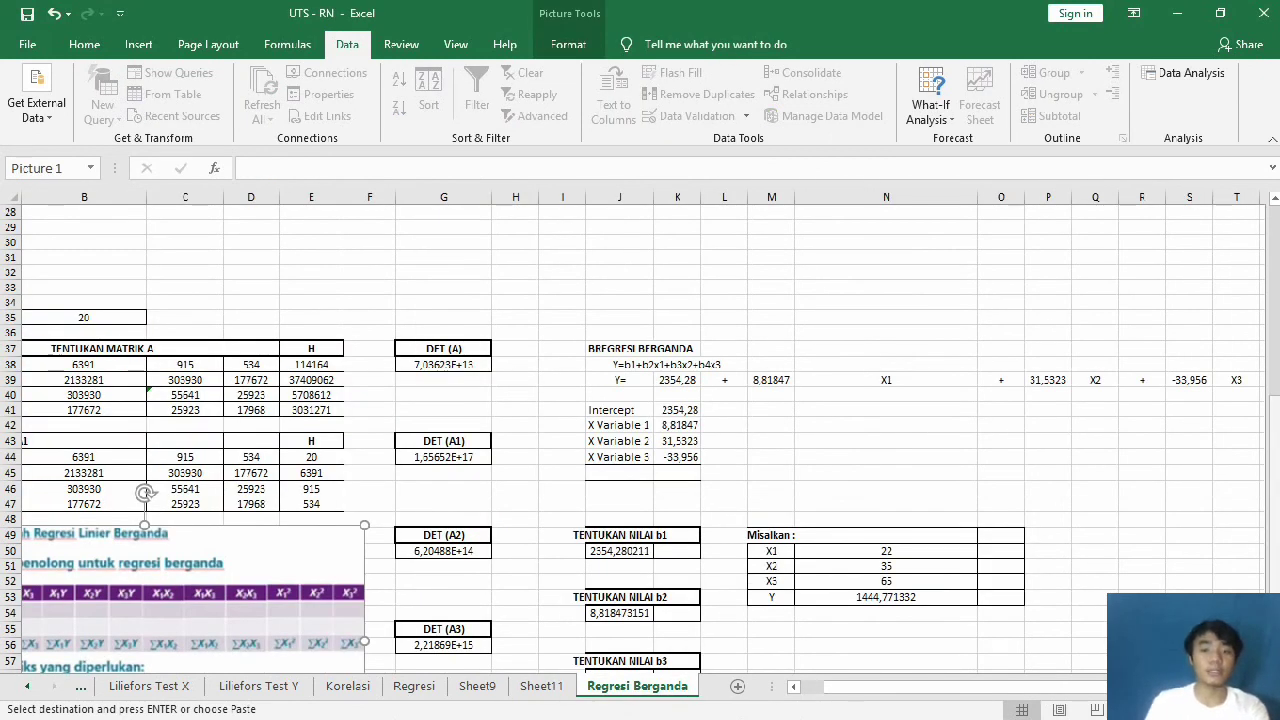
scroll(640, 430, "up", 9)
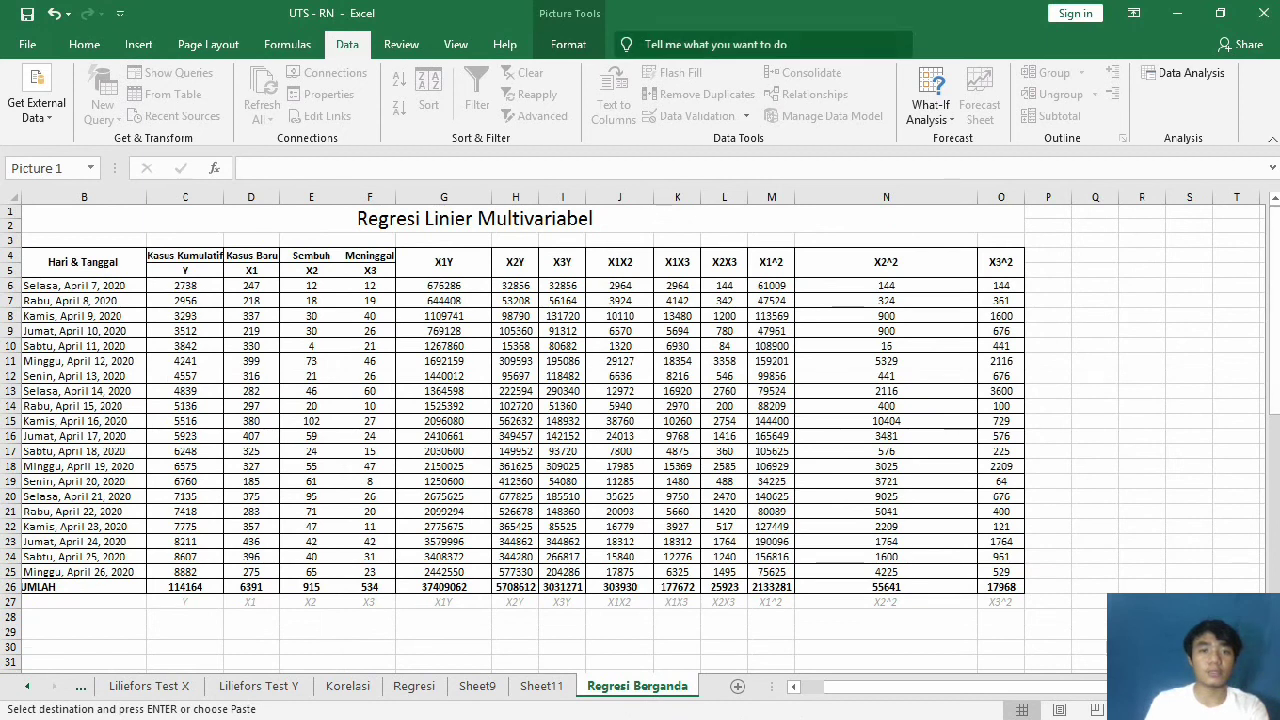
left_click(246, 168)
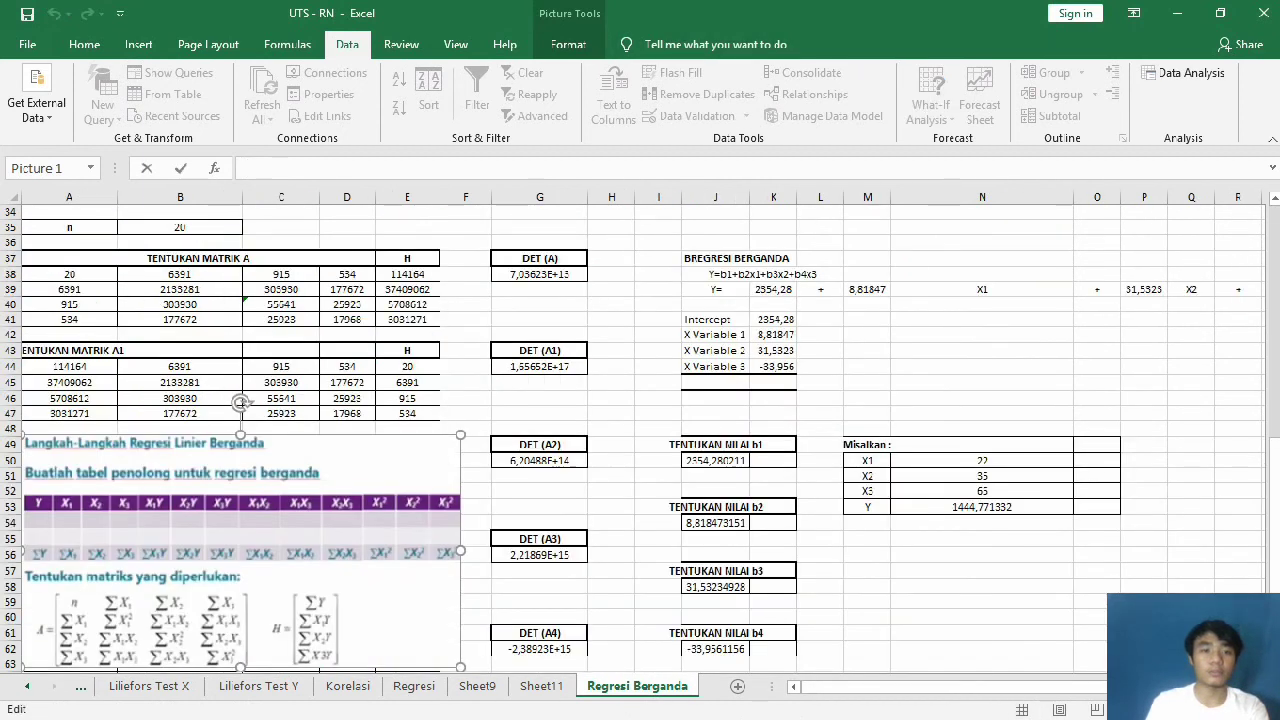